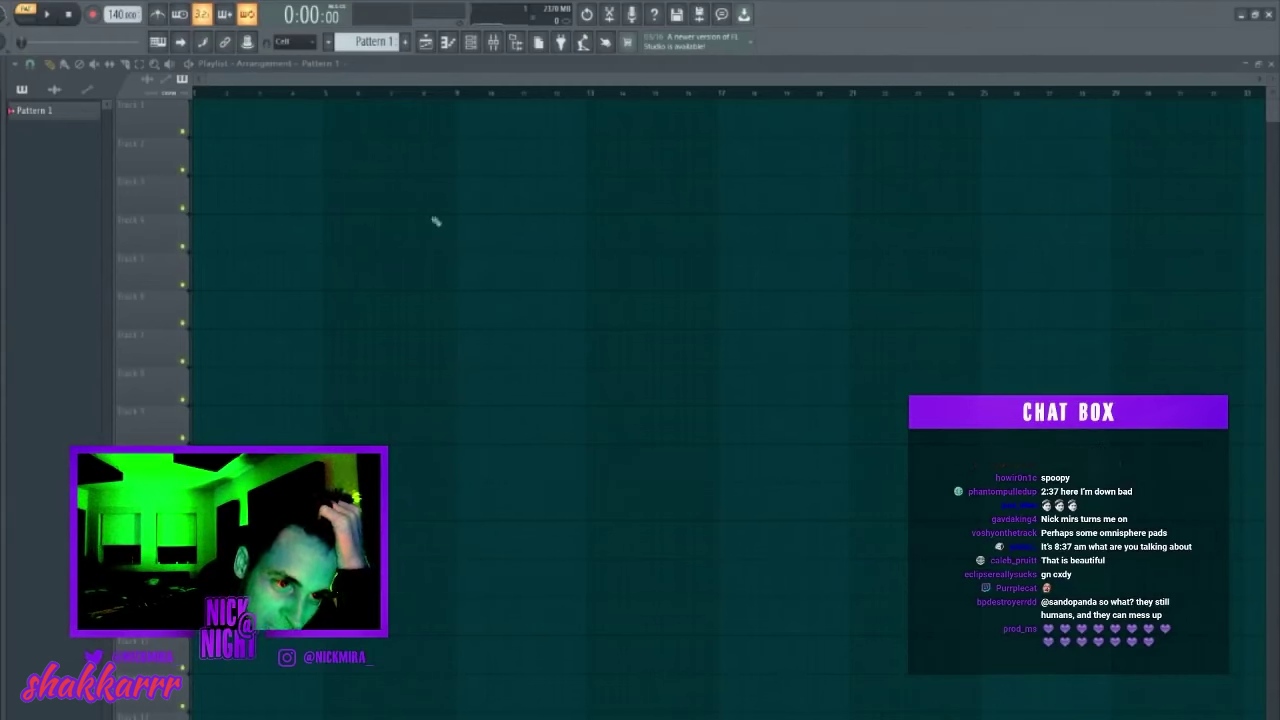
Replace the Sampler channel in the channel rack with the Pigments synth and reposition its plugin window.
left_click(471, 42)
right_click(245, 270)
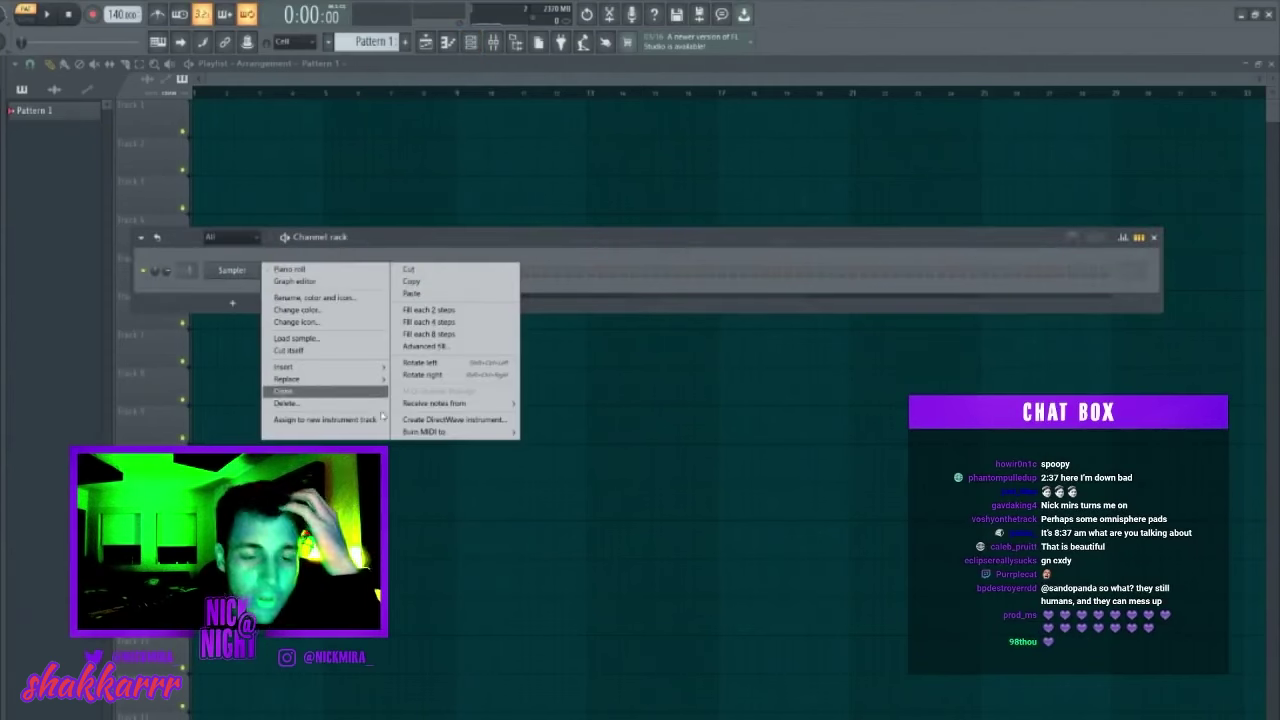
mouse_move(370, 379)
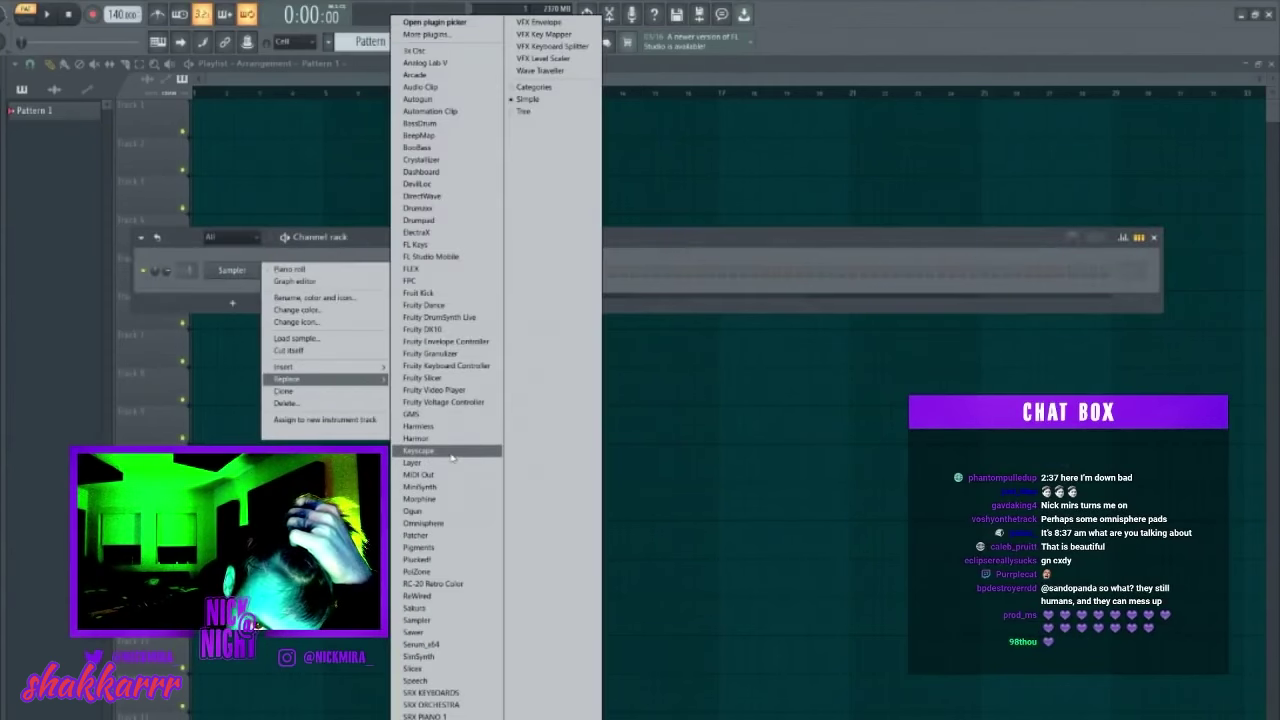
left_click(445, 552)
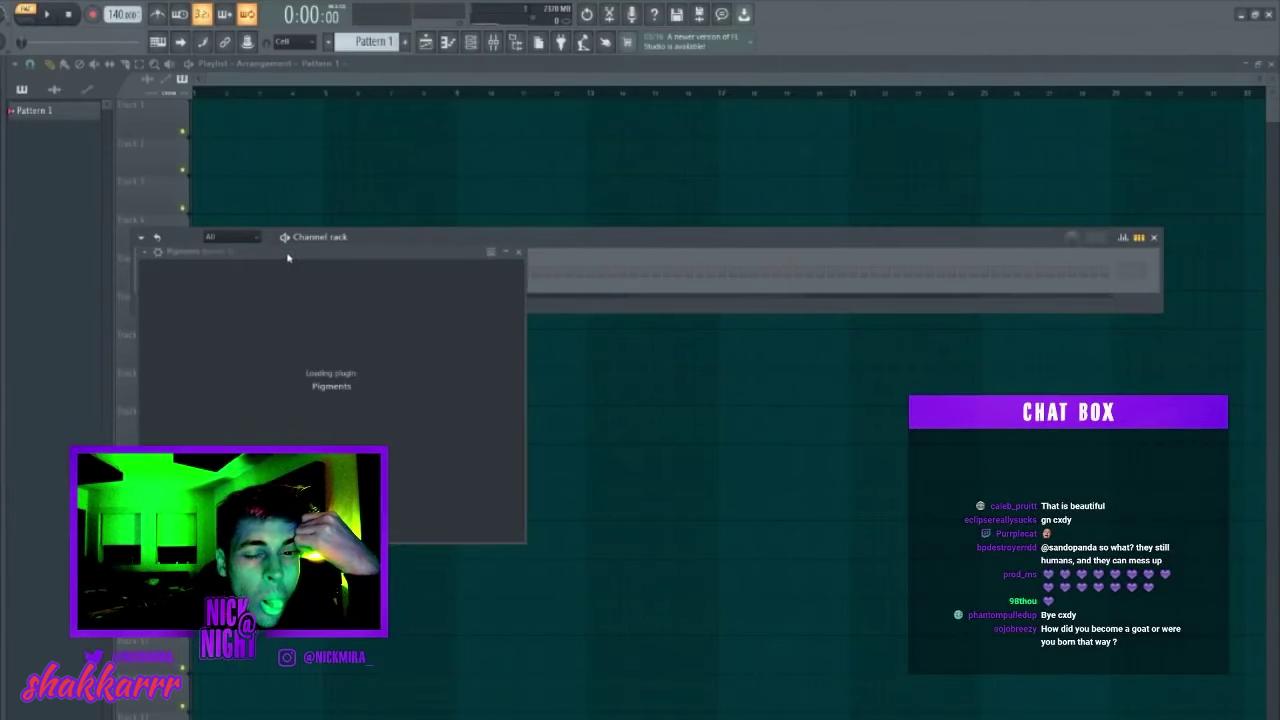
left_click_drag(326, 254, 526, 208)
Load the Geometric preset from the Sequence category in Pigments.
left_click(686, 230)
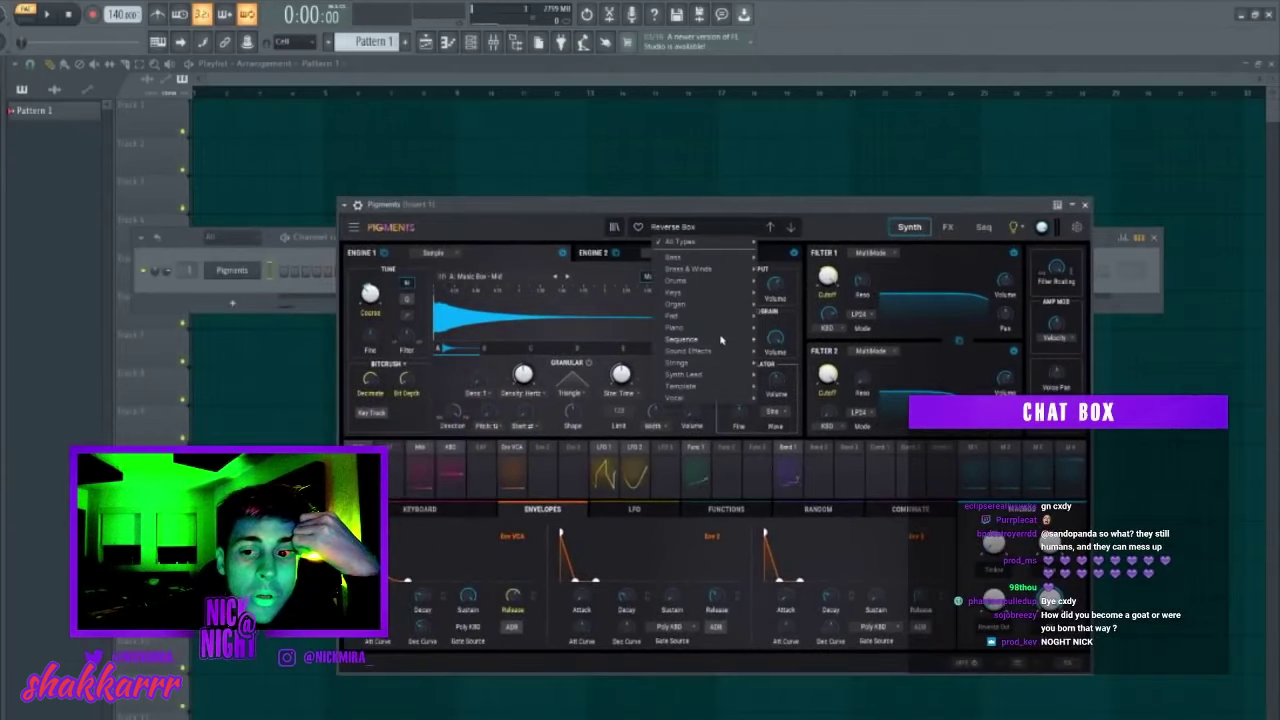
mouse_move(721, 342)
left_click(920, 515)
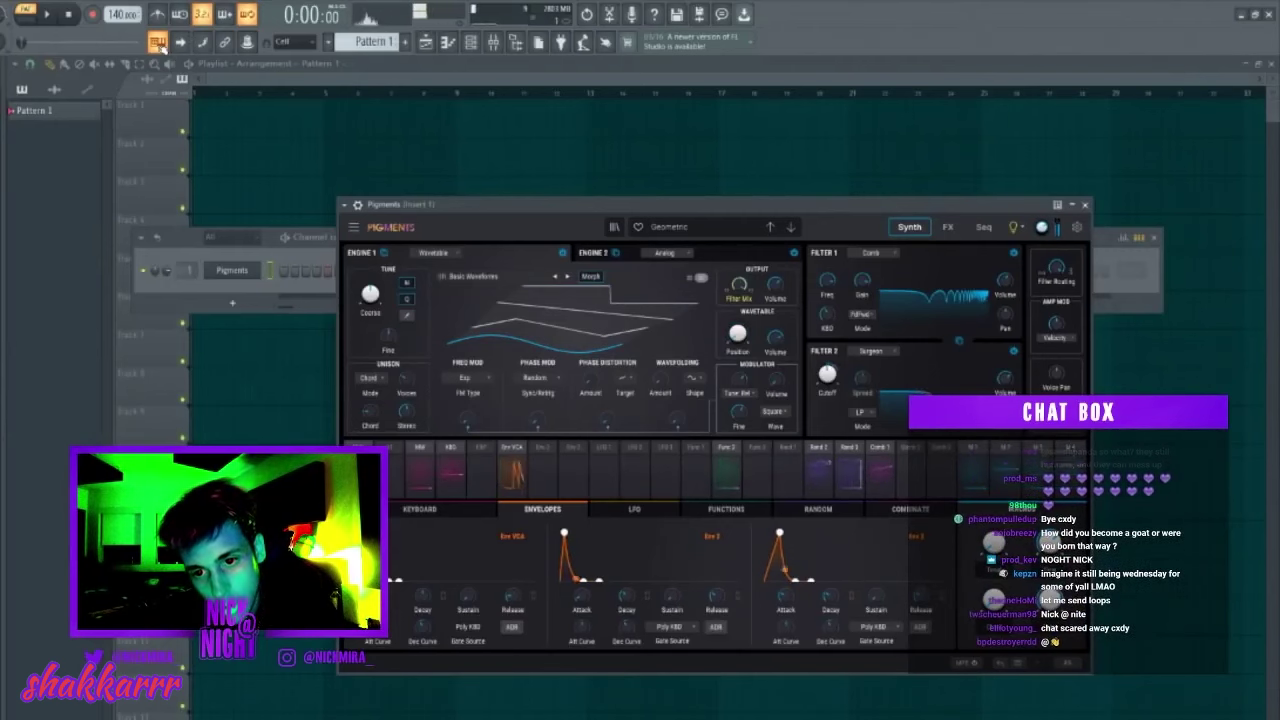
Try the neighbouring Glitch Drum Buffer preset, return to Geometric and audition its sound.
left_click(790, 227)
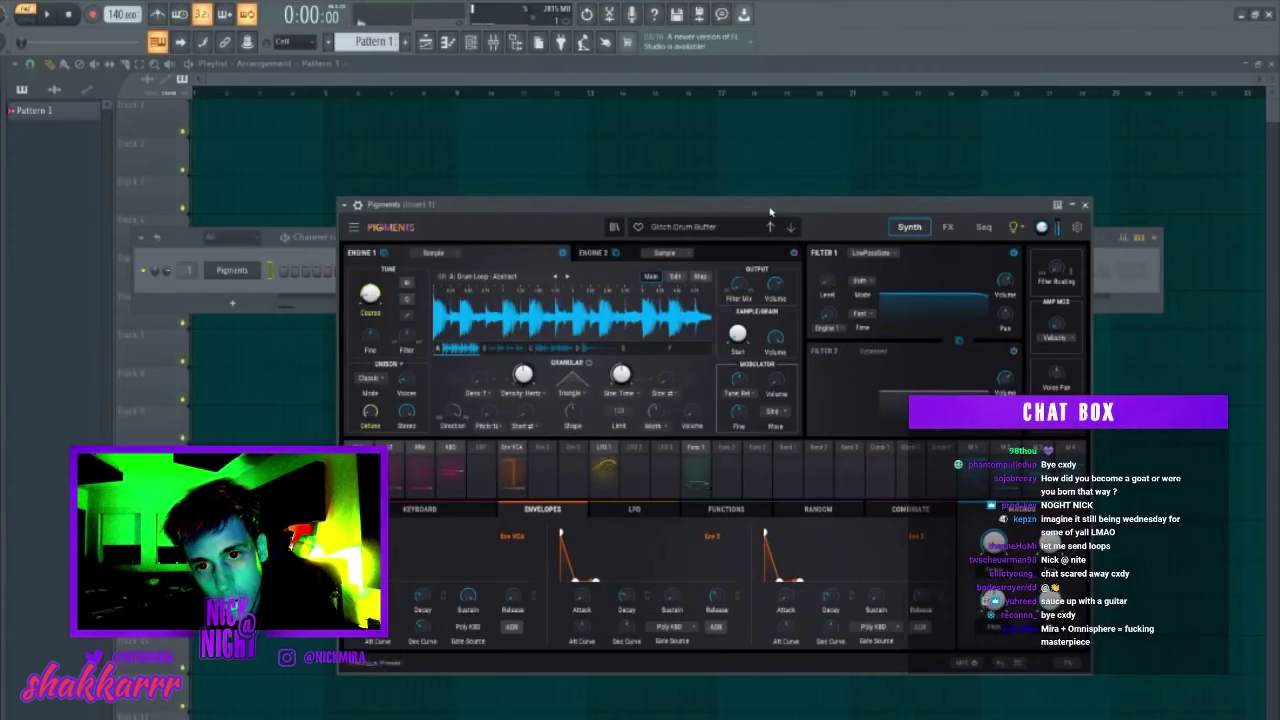
left_click(770, 227)
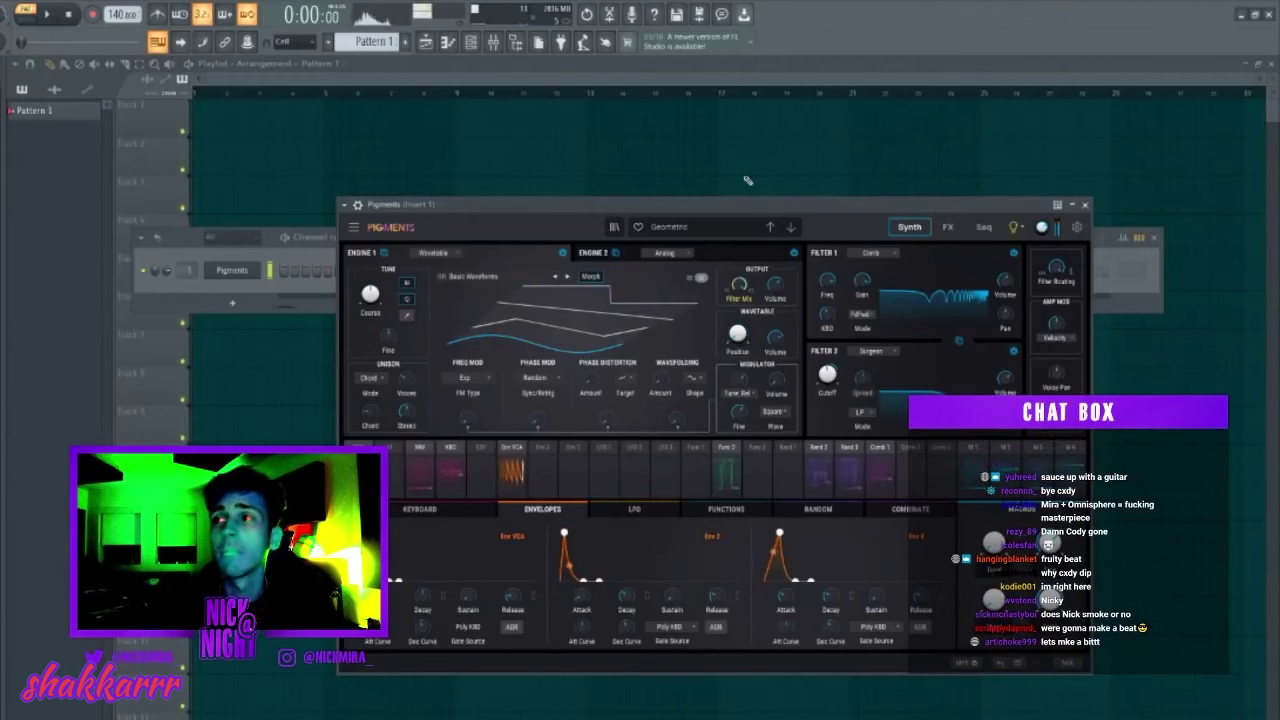
key("space")
key("space")
Audition the presets following Geometric, through Glockenspiel Arp and Golden Skies, up to Good Life.
left_click(792, 228)
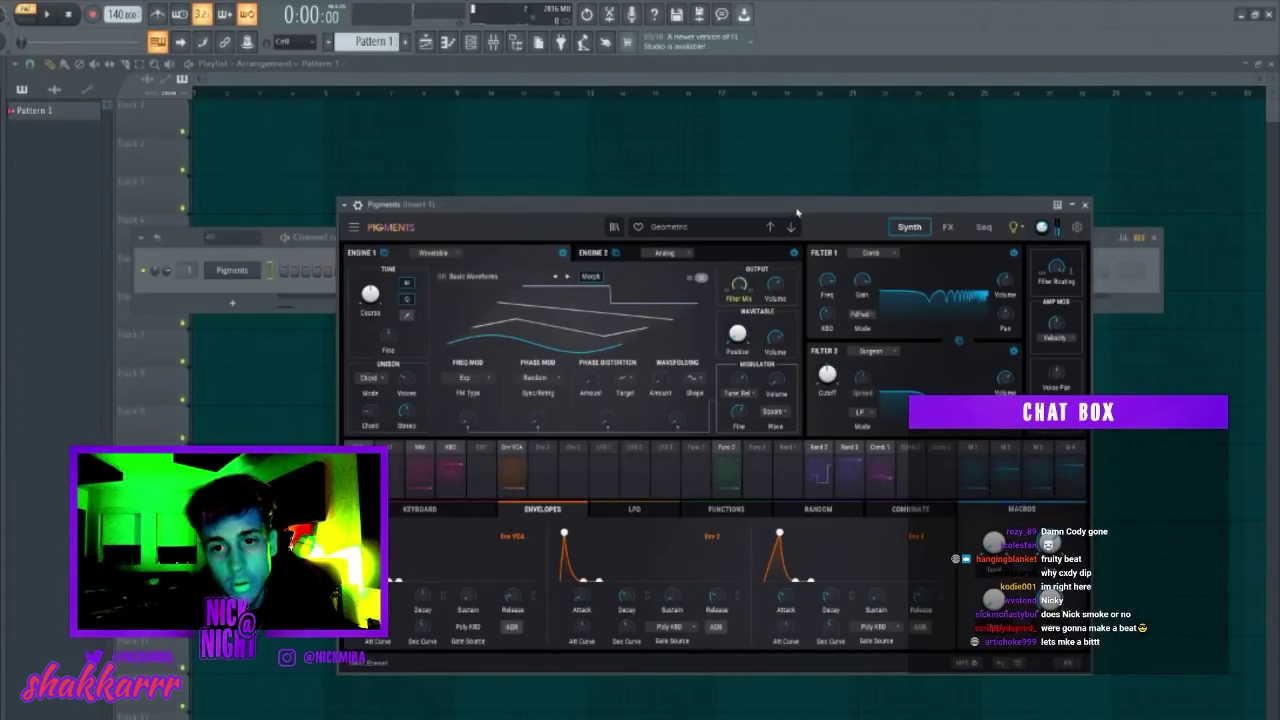
left_click(792, 228)
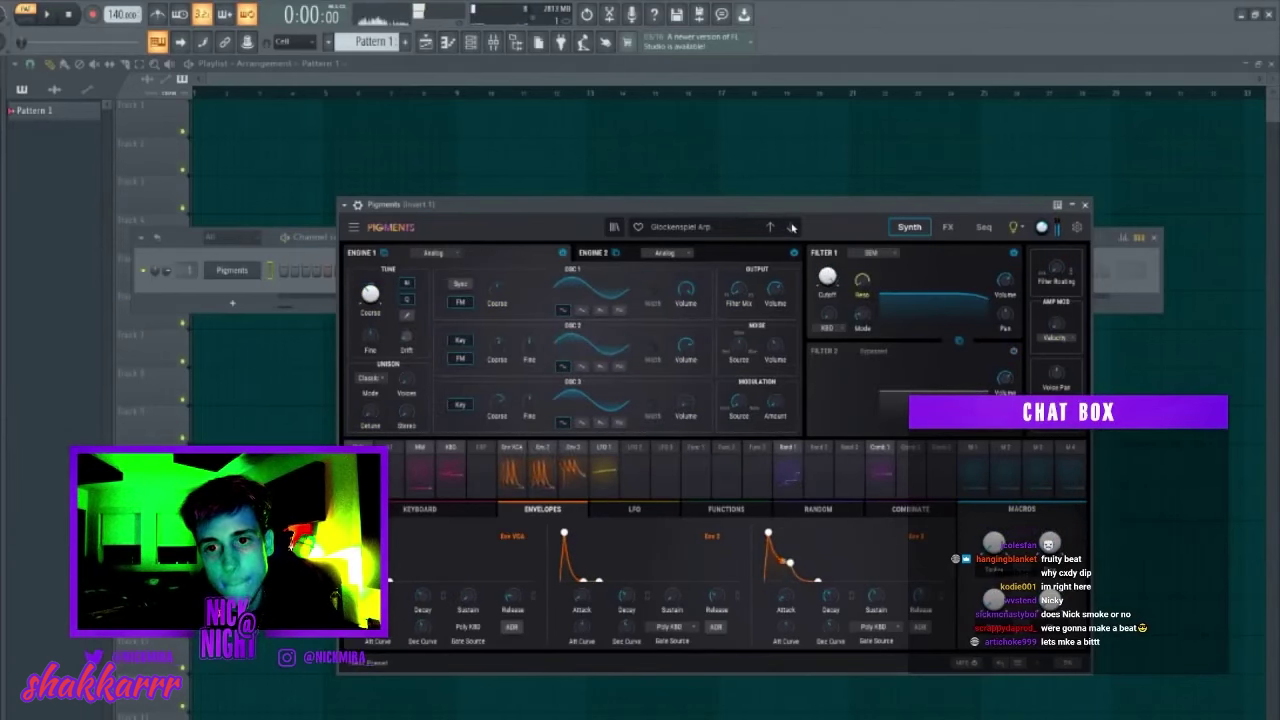
left_click(791, 226)
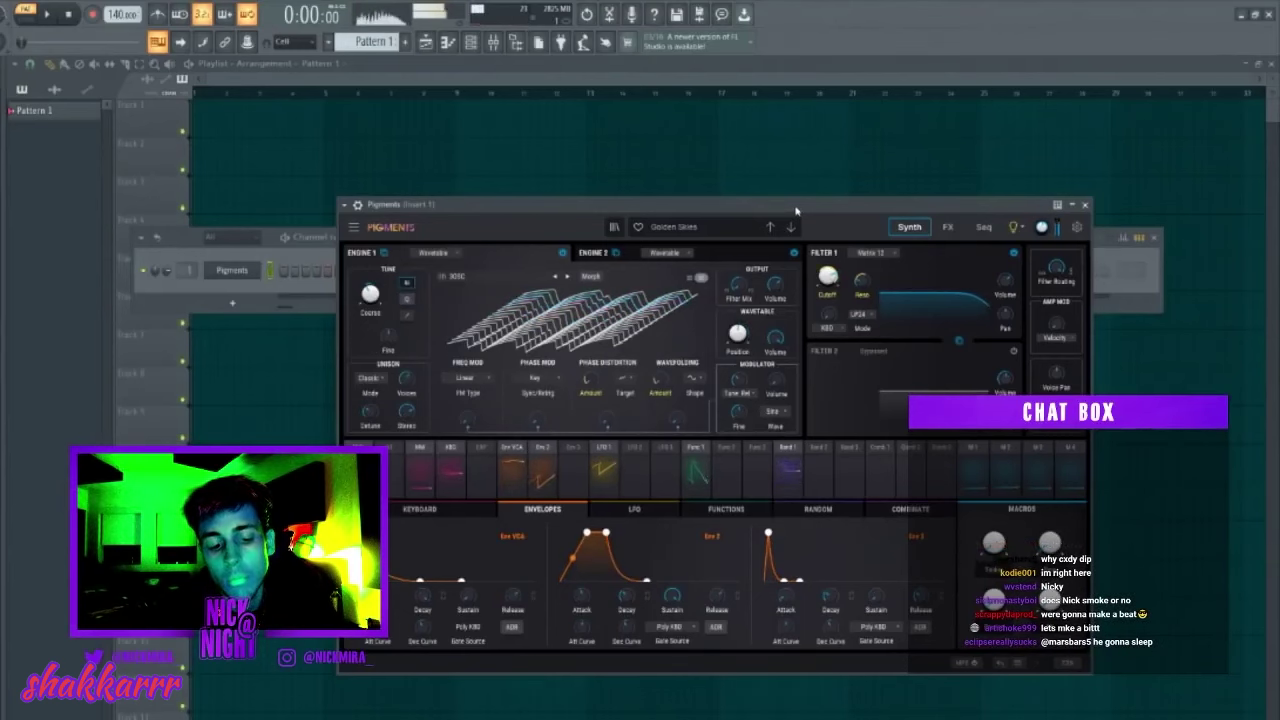
left_click(793, 226)
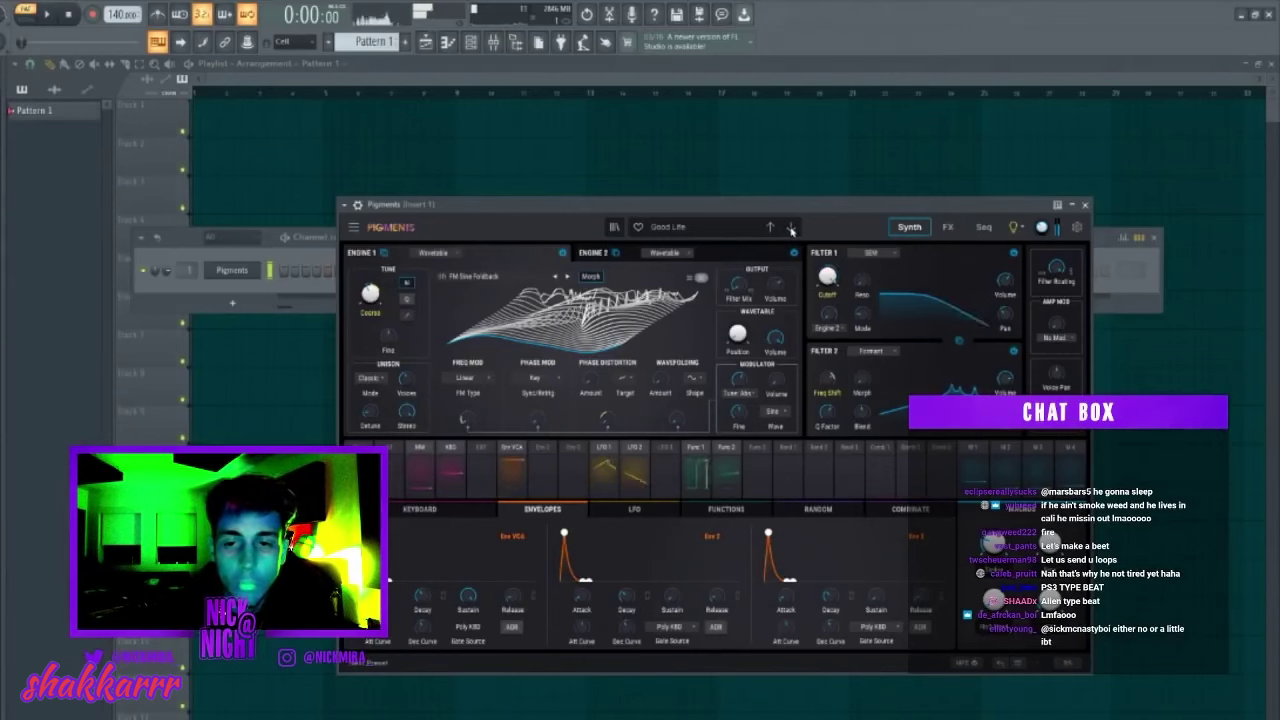
Audition the presets following Good Life, including Green Leaves, Grey Skies and Hard Stuff, up to Hold-a-chord Harmonizer.
left_click(790, 228)
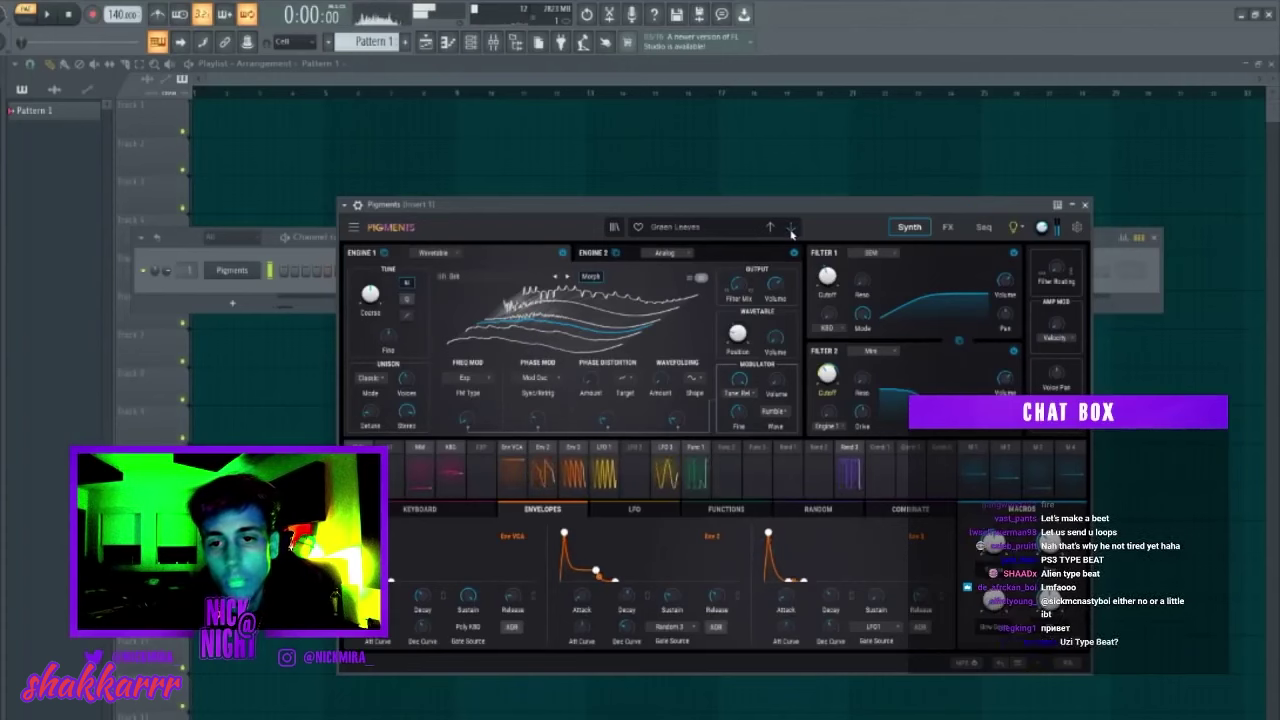
left_click(790, 229)
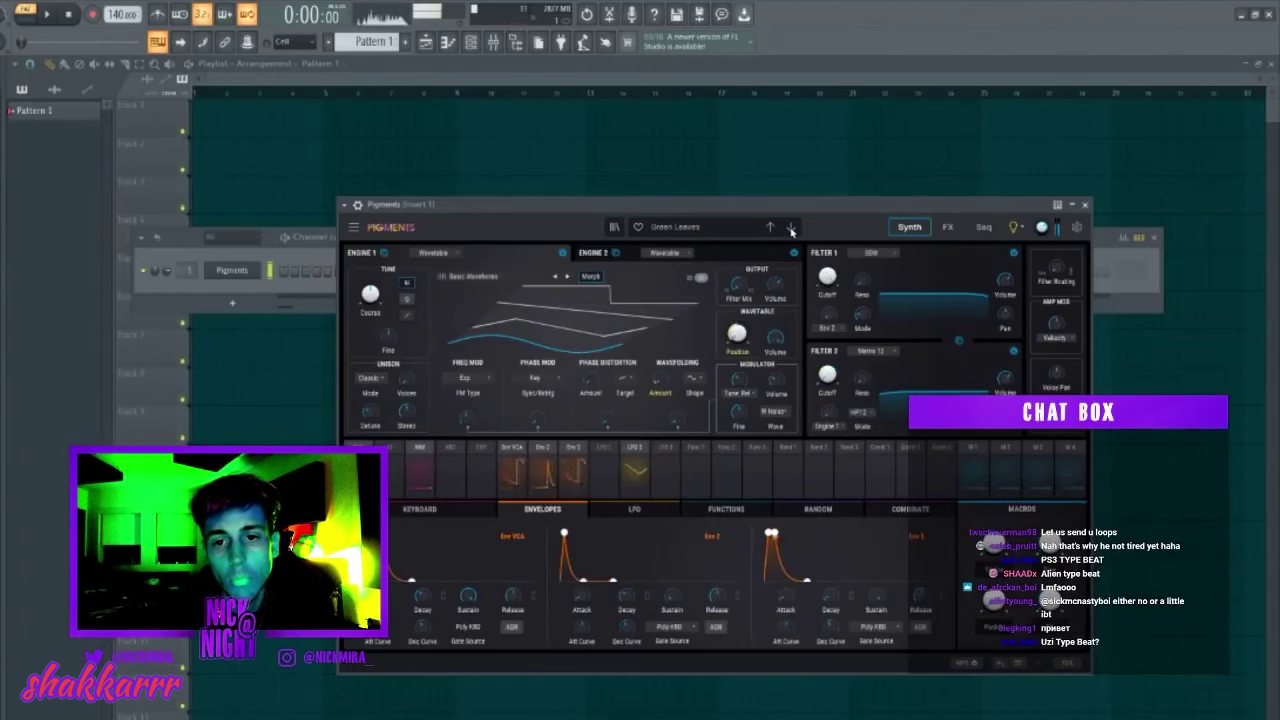
left_click(790, 229)
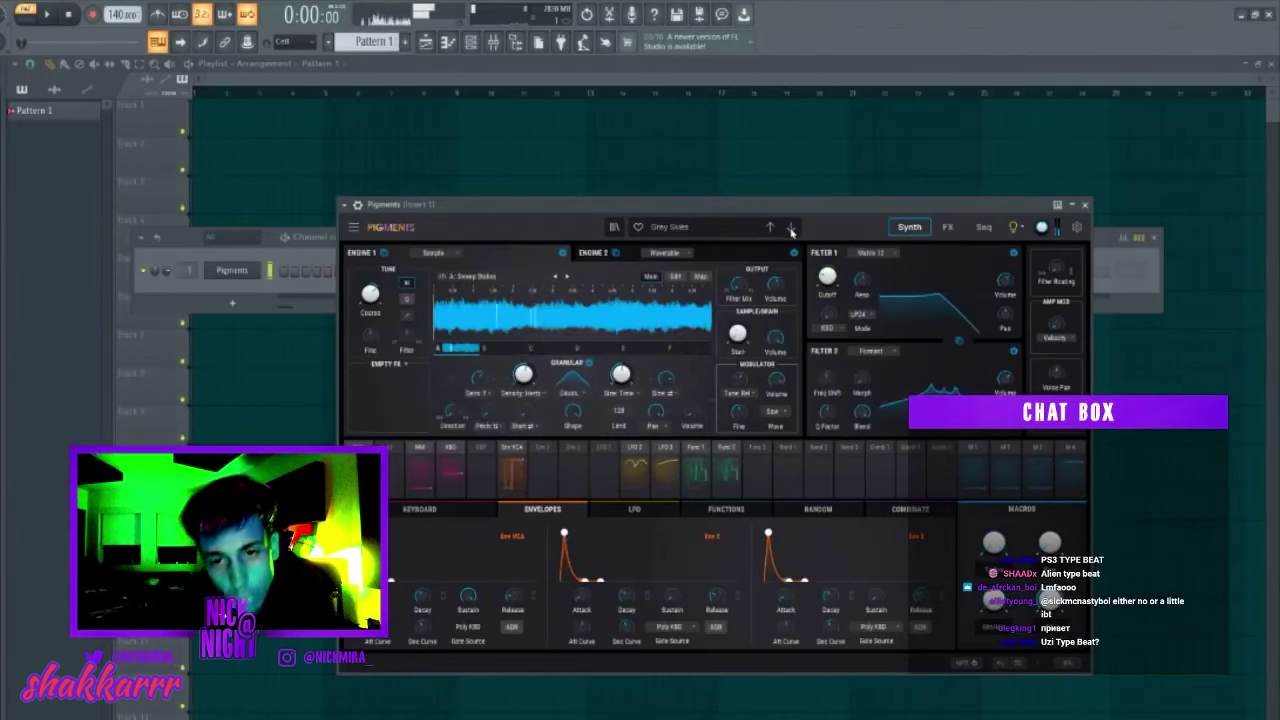
left_click(790, 229)
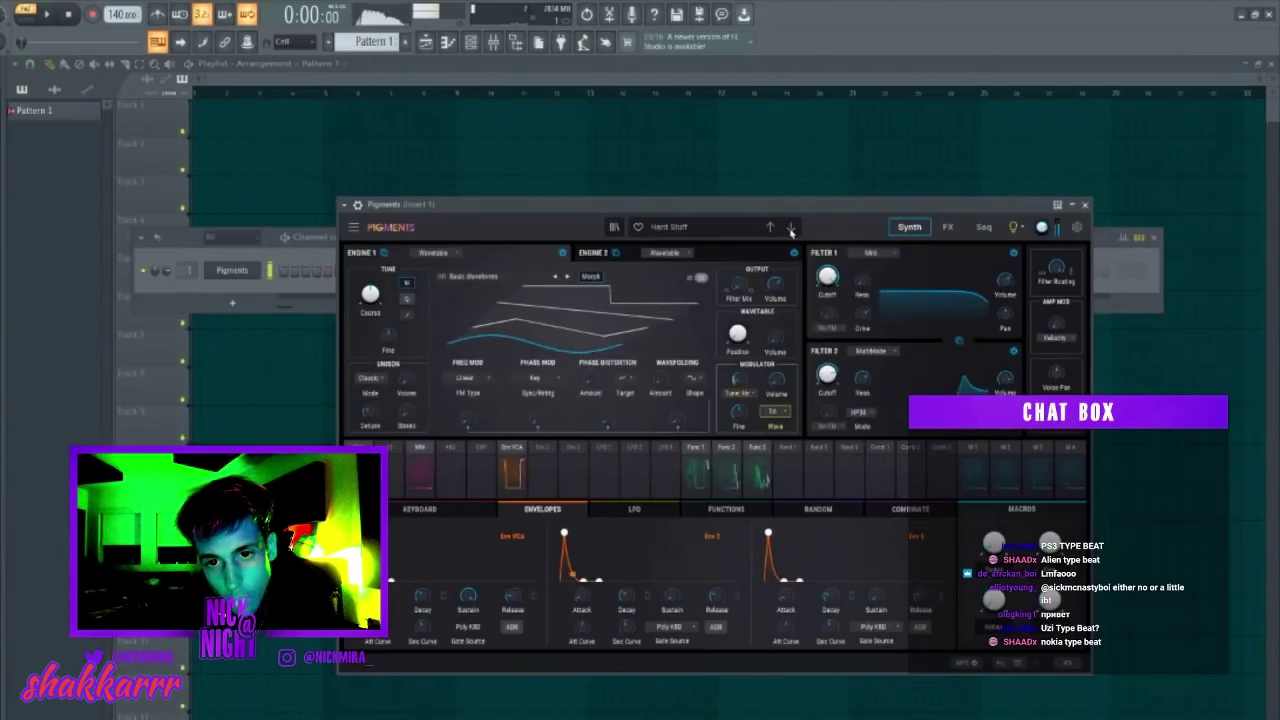
left_click(790, 229)
left_click(790, 229)
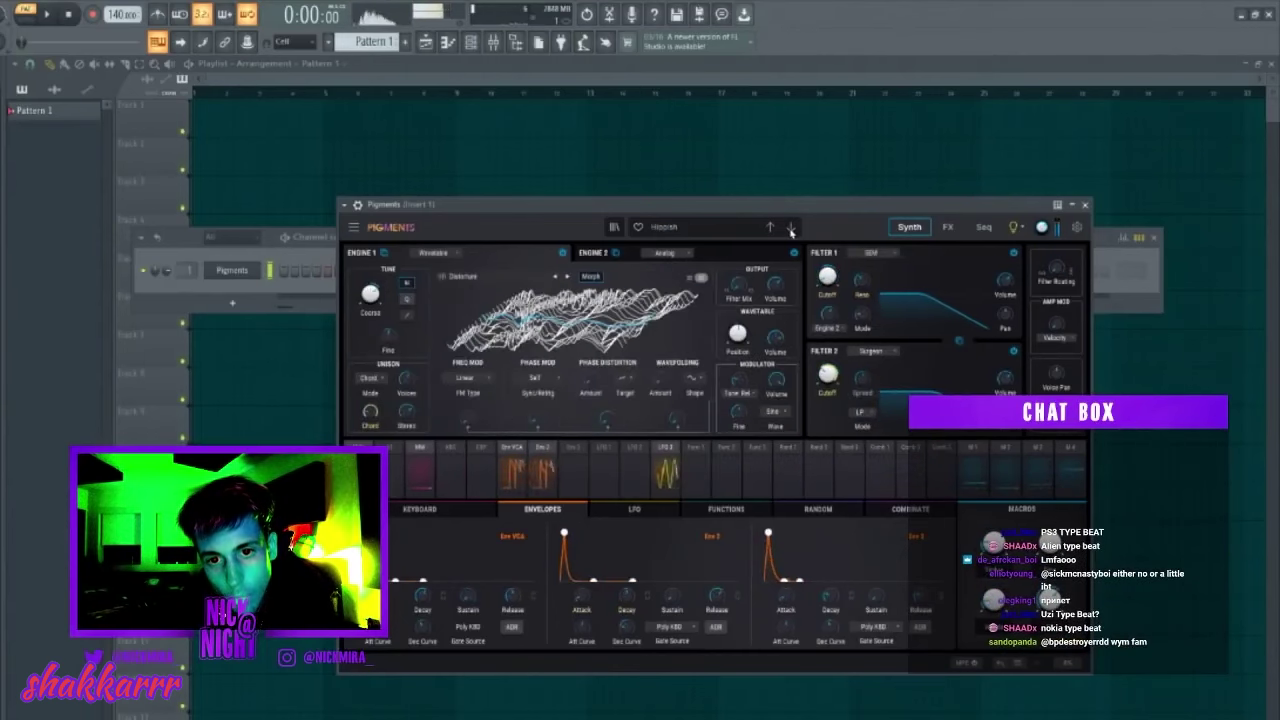
left_click(790, 229)
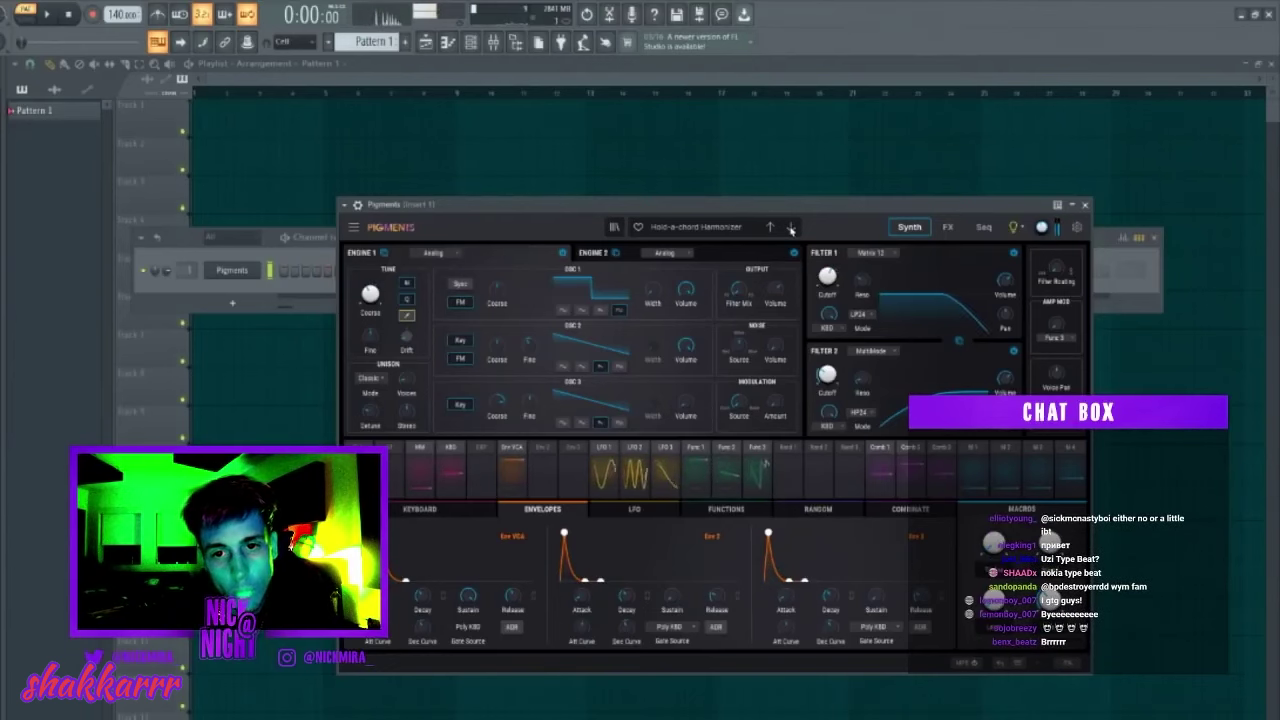
Browse the presets following Hold-a-chord Harmonizer, including Hoover Bass and Hypno Temple, and settle on I Like It Dirty.
left_click(790, 229)
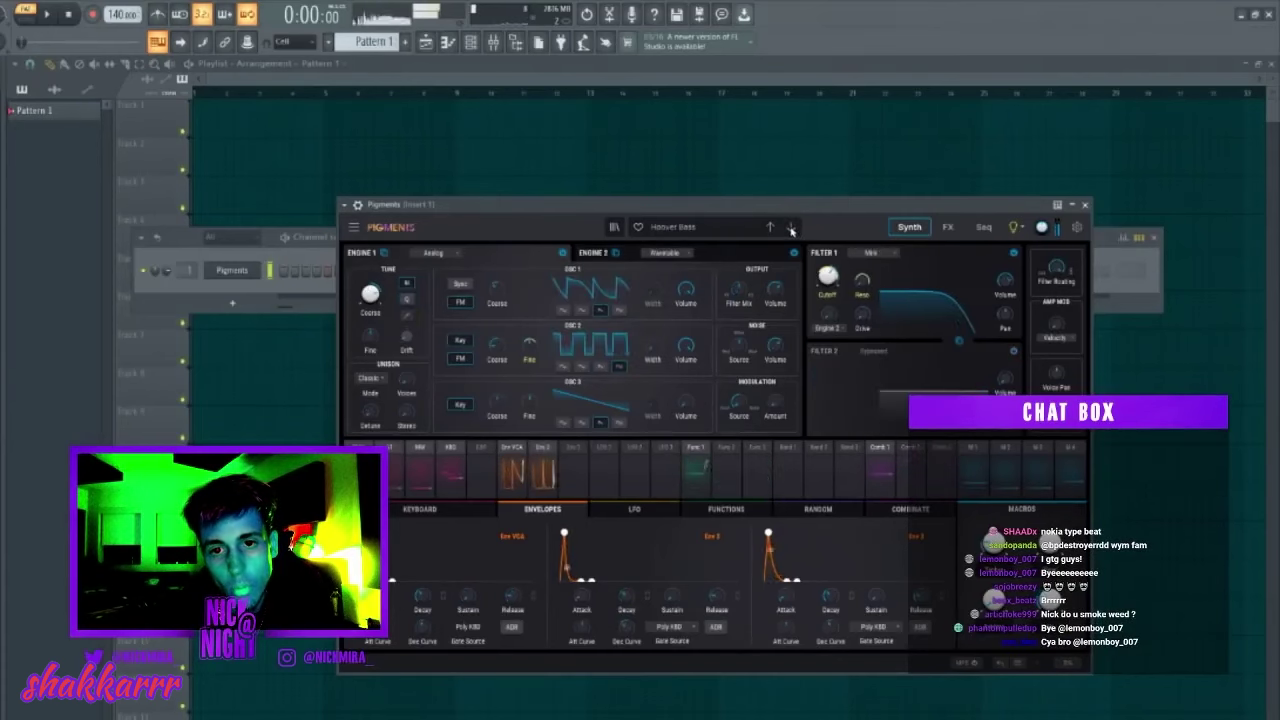
left_click(790, 229)
left_click(790, 229)
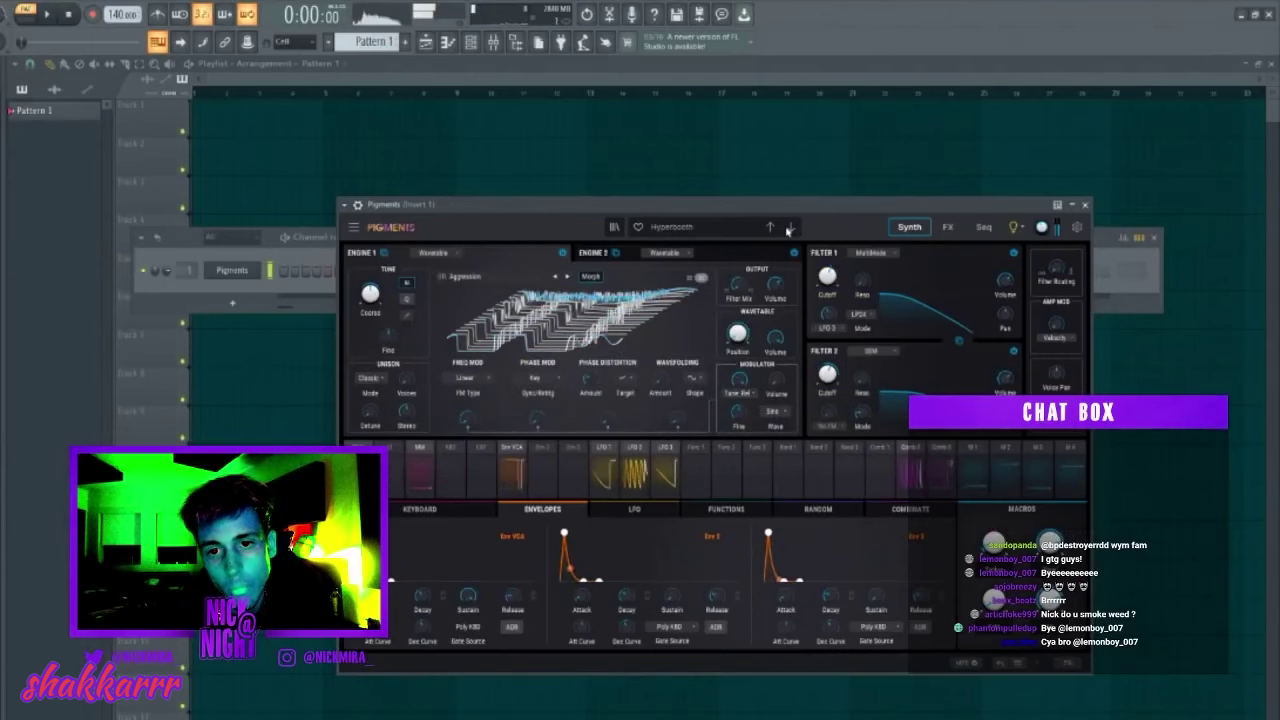
left_click(790, 229)
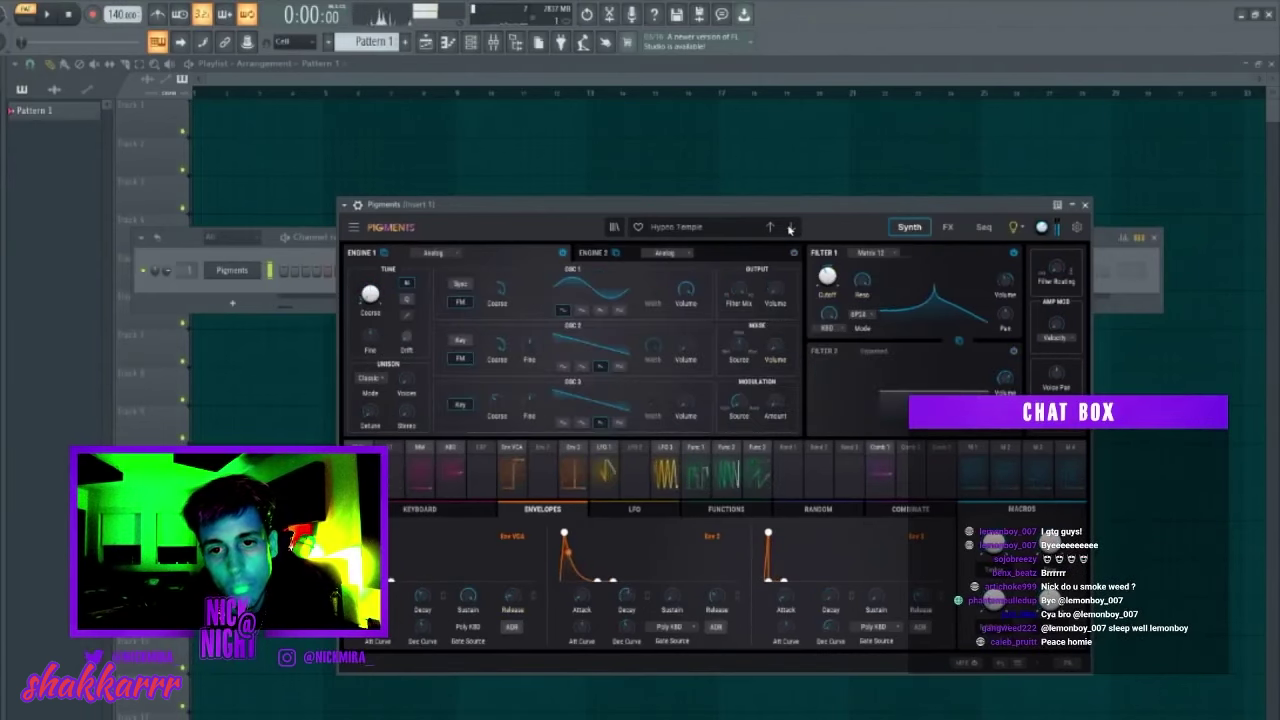
left_click(790, 229)
left_click(790, 229)
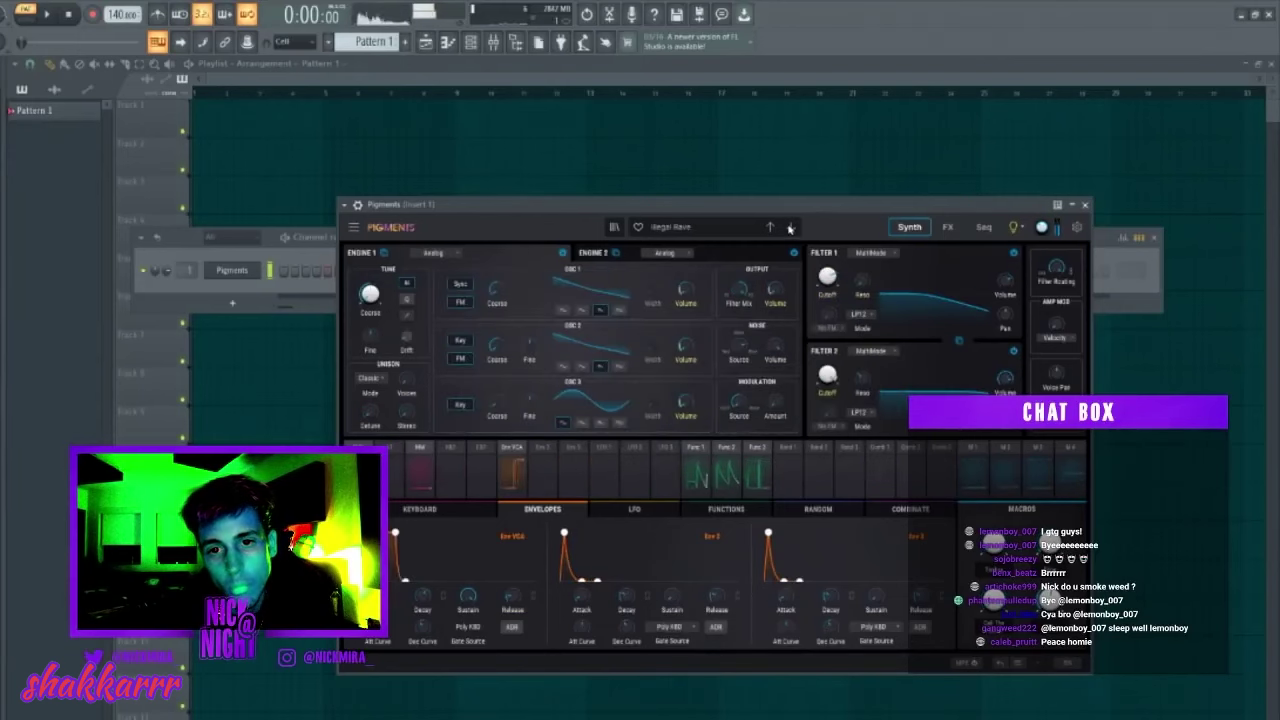
left_click(771, 227)
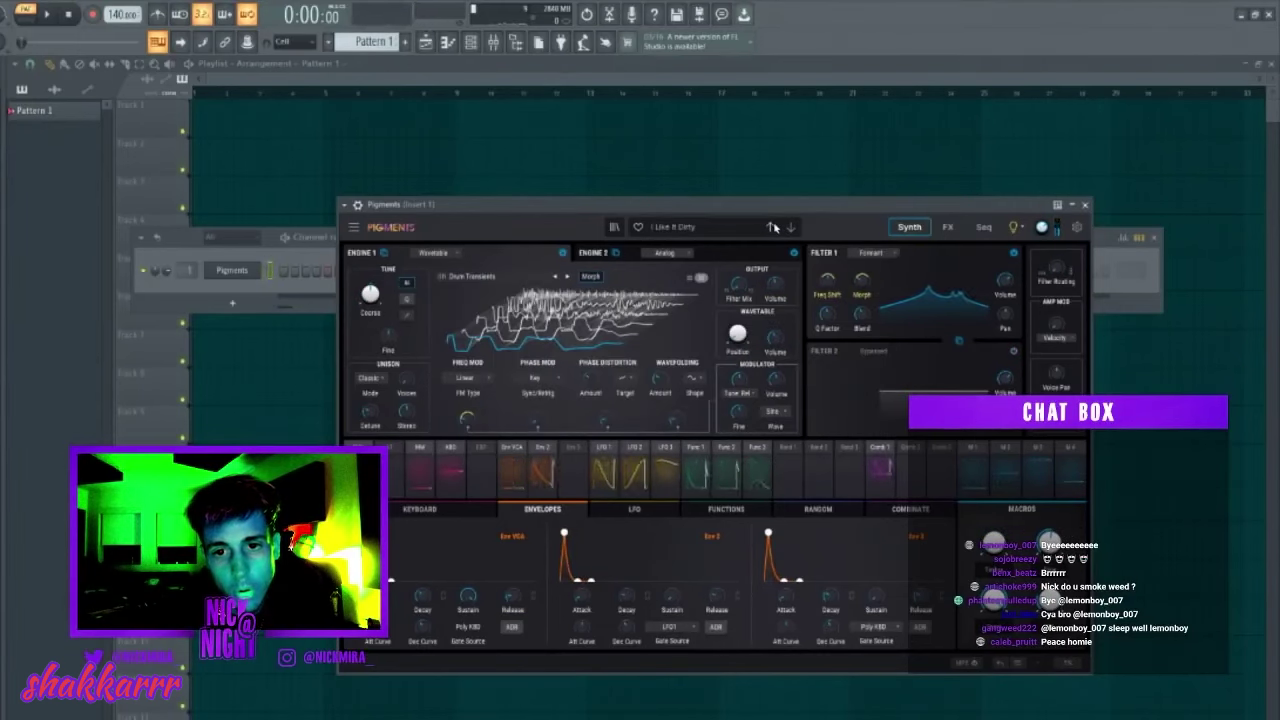
Set the project tempo to 102 BPM, close the Pigments window and open that channel's piano roll.
left_click_drag(122, 13, 122, 38)
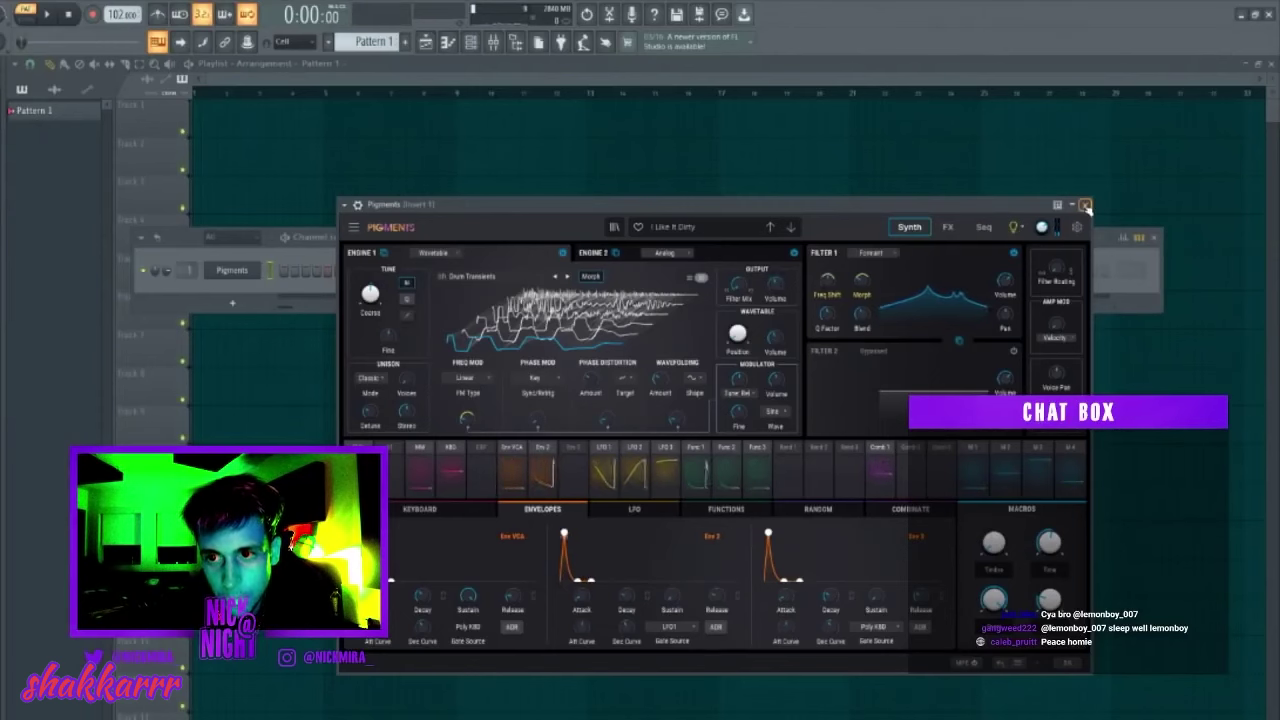
left_click(1086, 205)
right_click(232, 270)
left_click(255, 268)
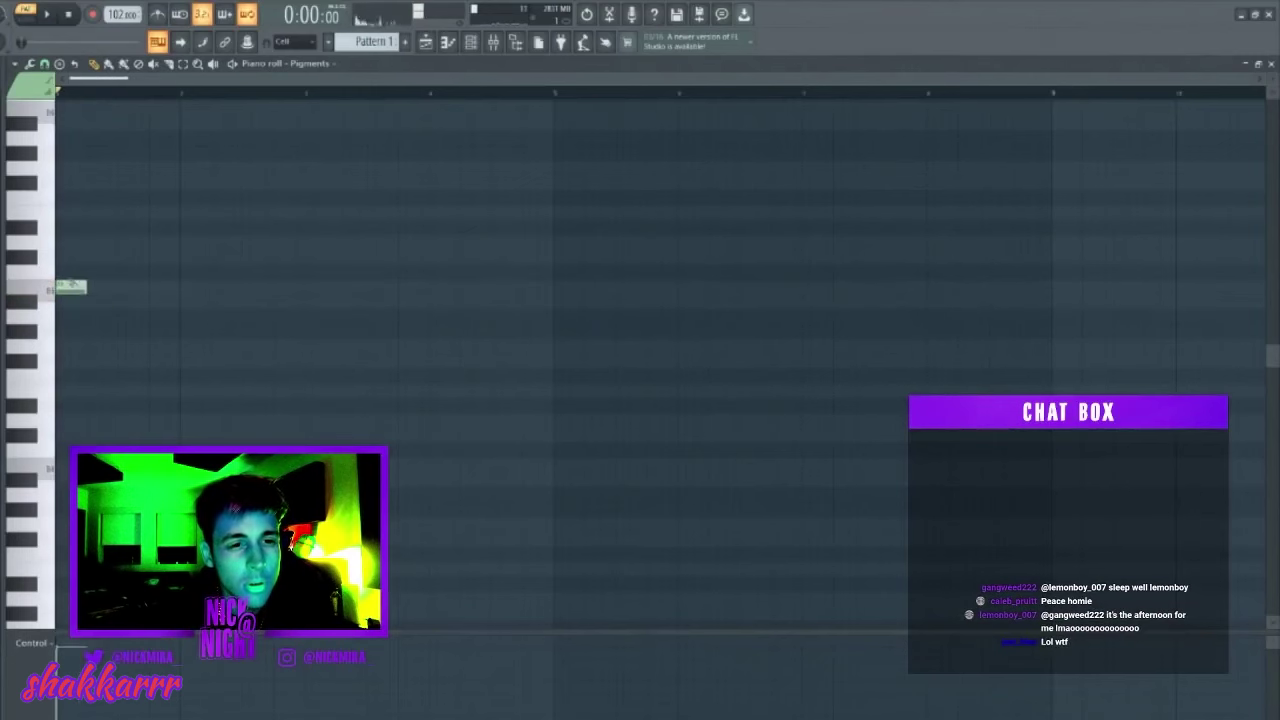
Draw a B note lasting four bars from the pattern's start and play it back.
left_click_drag(84, 286, 554, 272)
key("space")
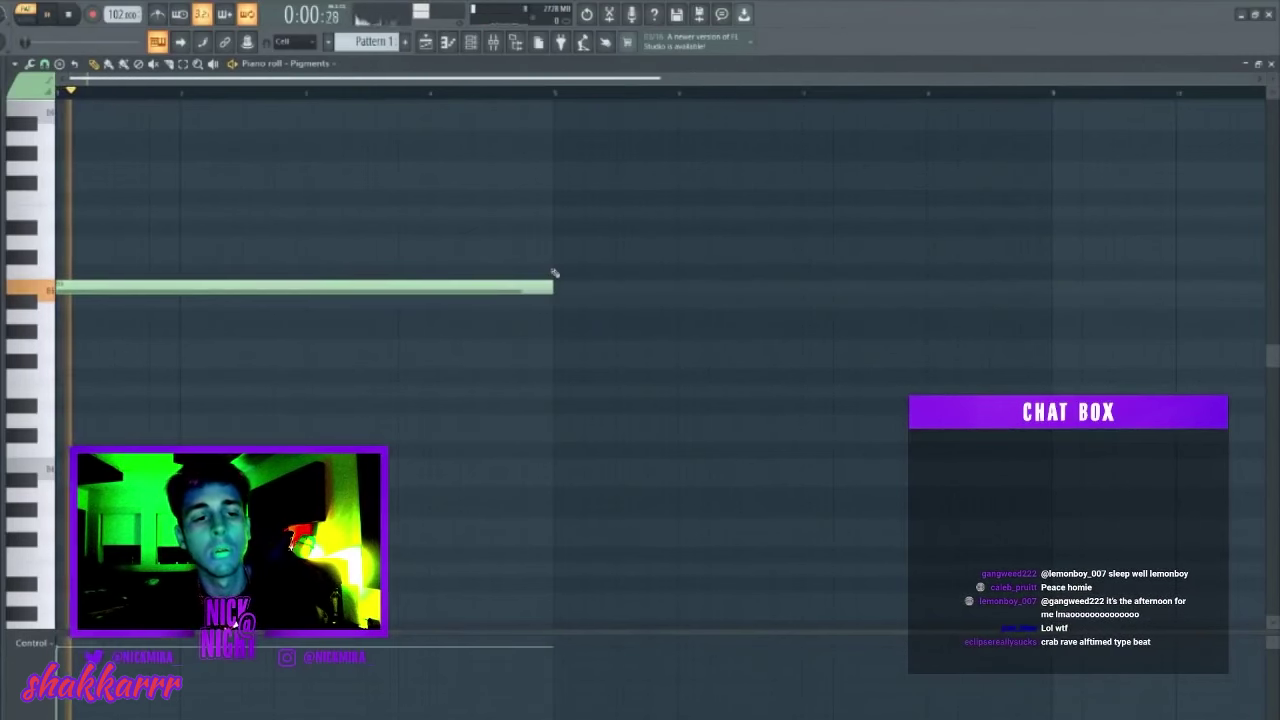
key("space")
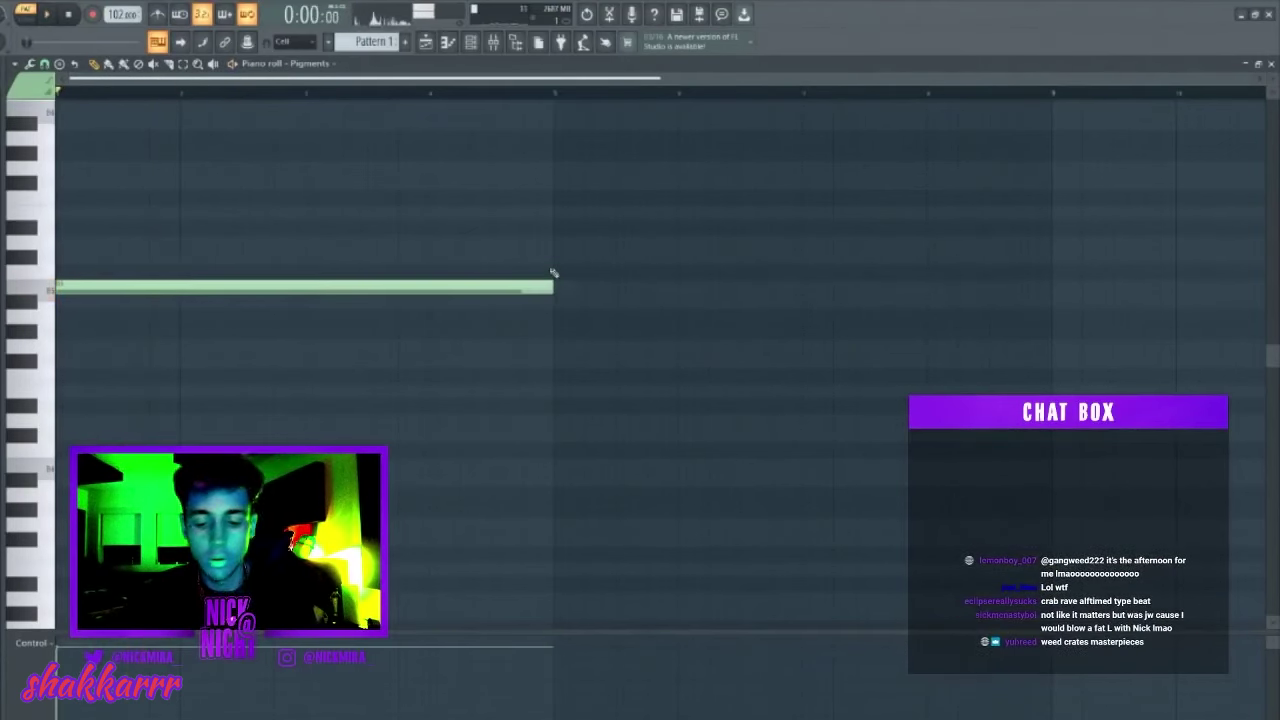
Transpose the long note down four semitones, audition it, and raise it an octave to G.
key("shift+Down")
key("shift+Down")
key("shift+Down")
key("shift+Down")
key("space")
key("space")
key("ctrl+Up")
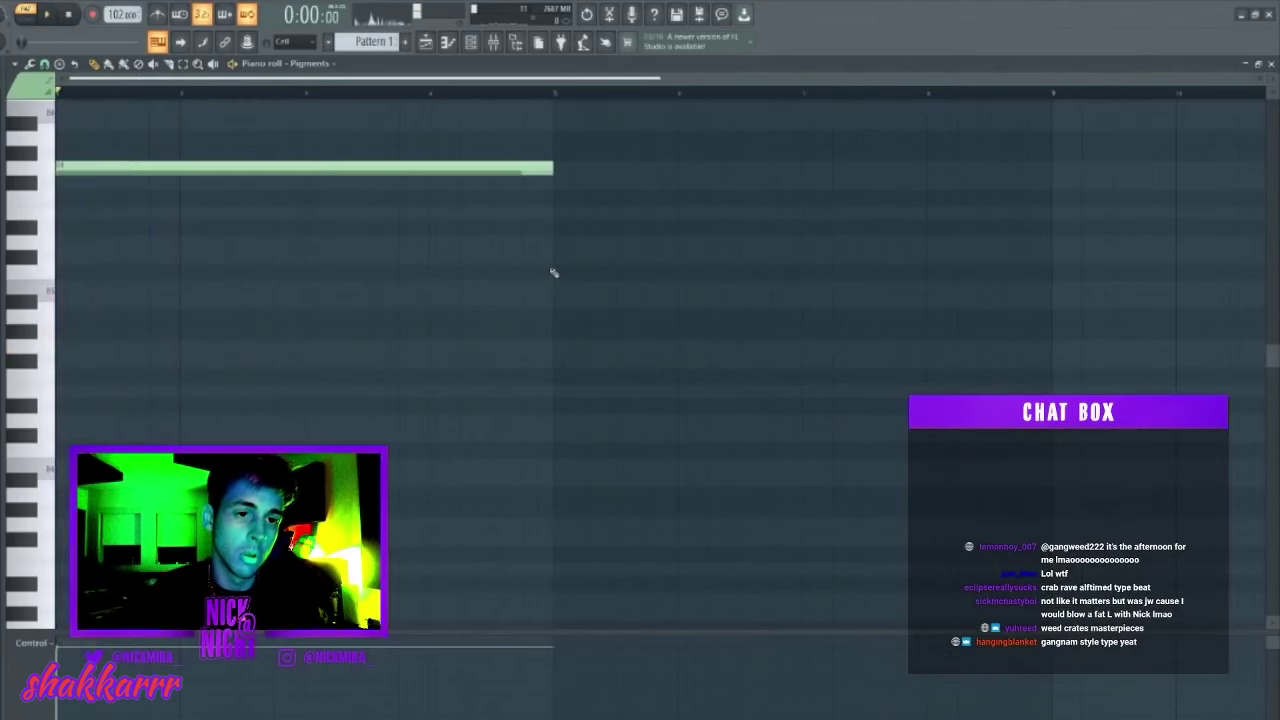
Play back the long G note and transpose it down five semitones to D.
key("space")
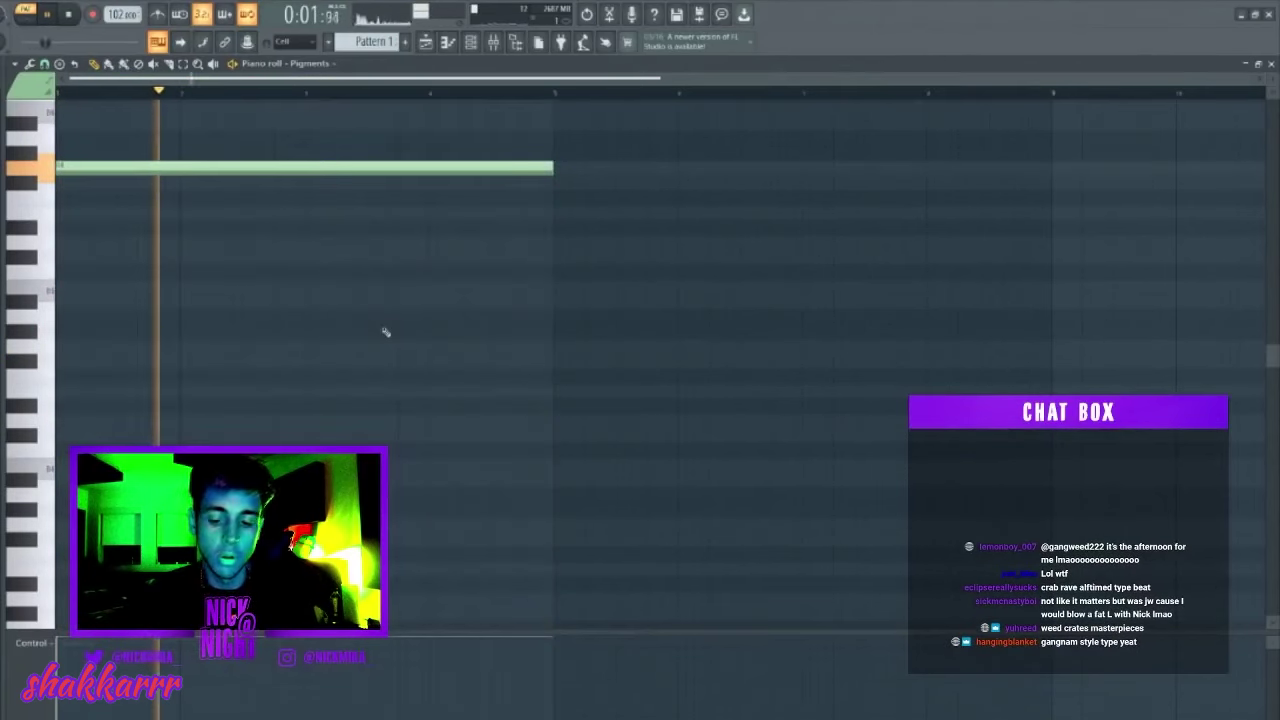
key("F7")
key("space")
left_click(415, 275)
key("shift+Down")
key("shift+Down")
key("shift+Down")
key("shift+Down")
key("shift+Down")
Play the pattern while stepping through the Pigments presets, and load the one directly after Insomnia Psychedelica.
key("space")
key("F7")
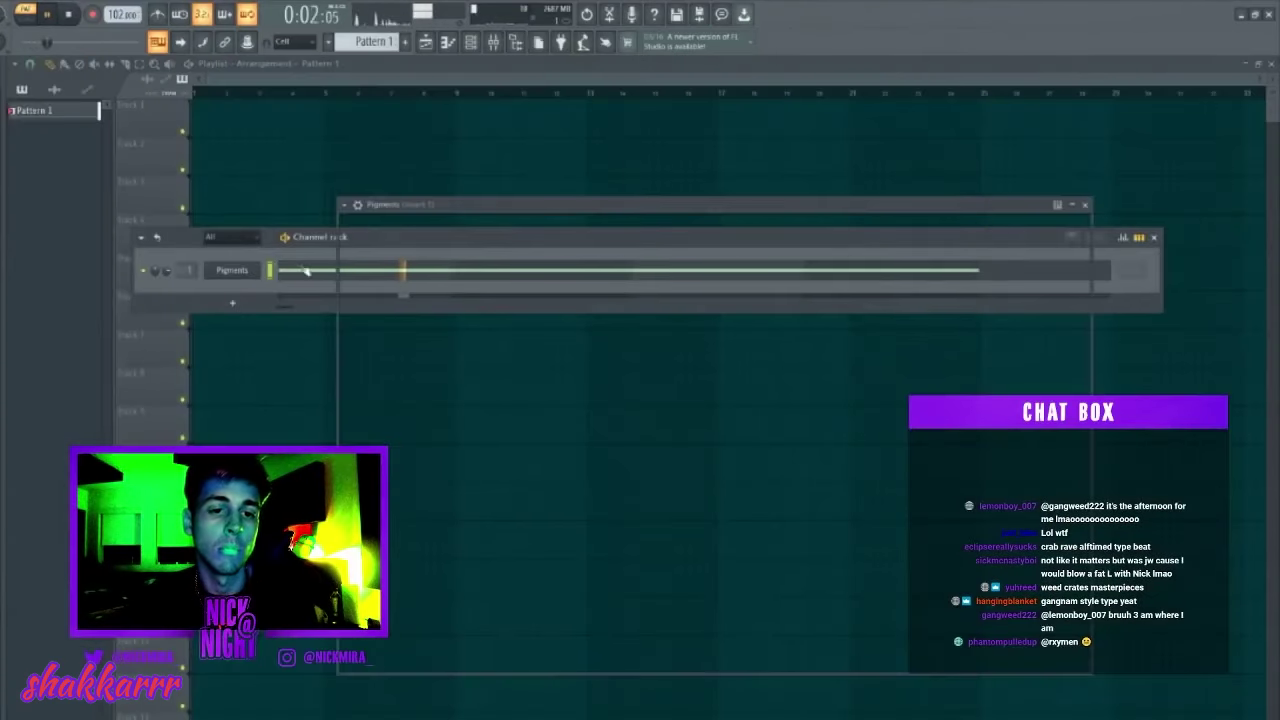
left_click(791, 228)
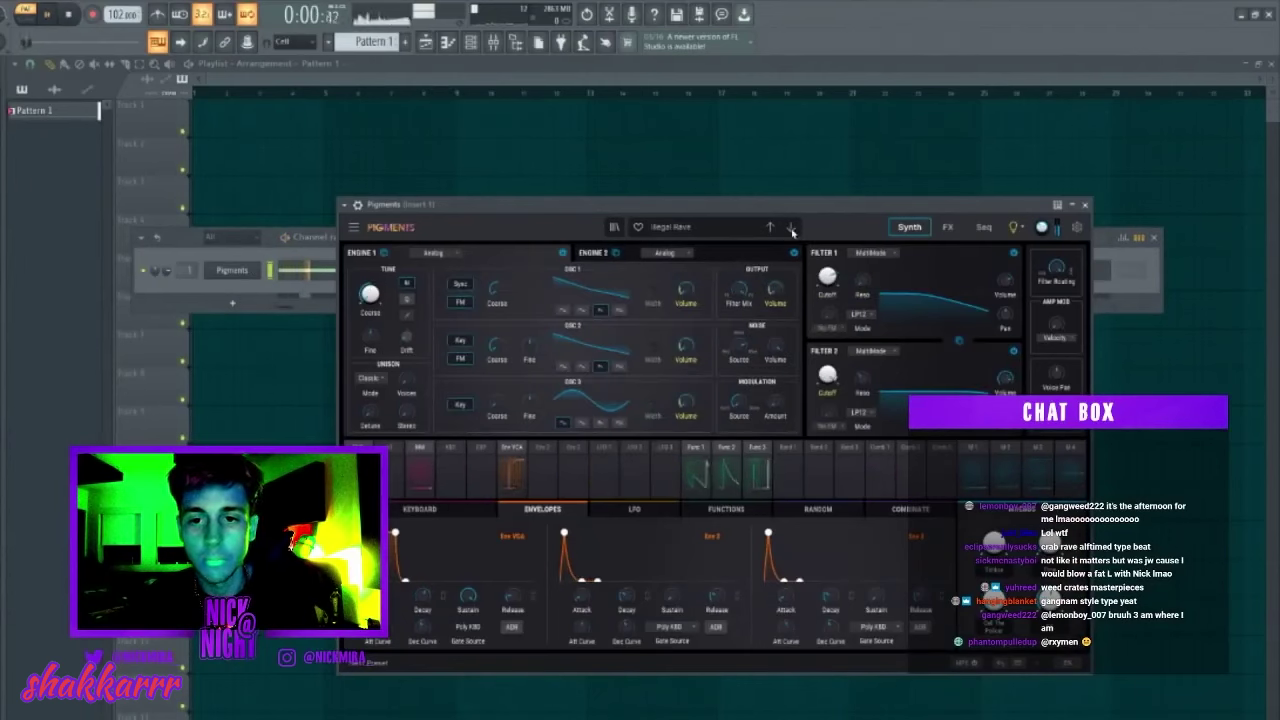
left_click(791, 229)
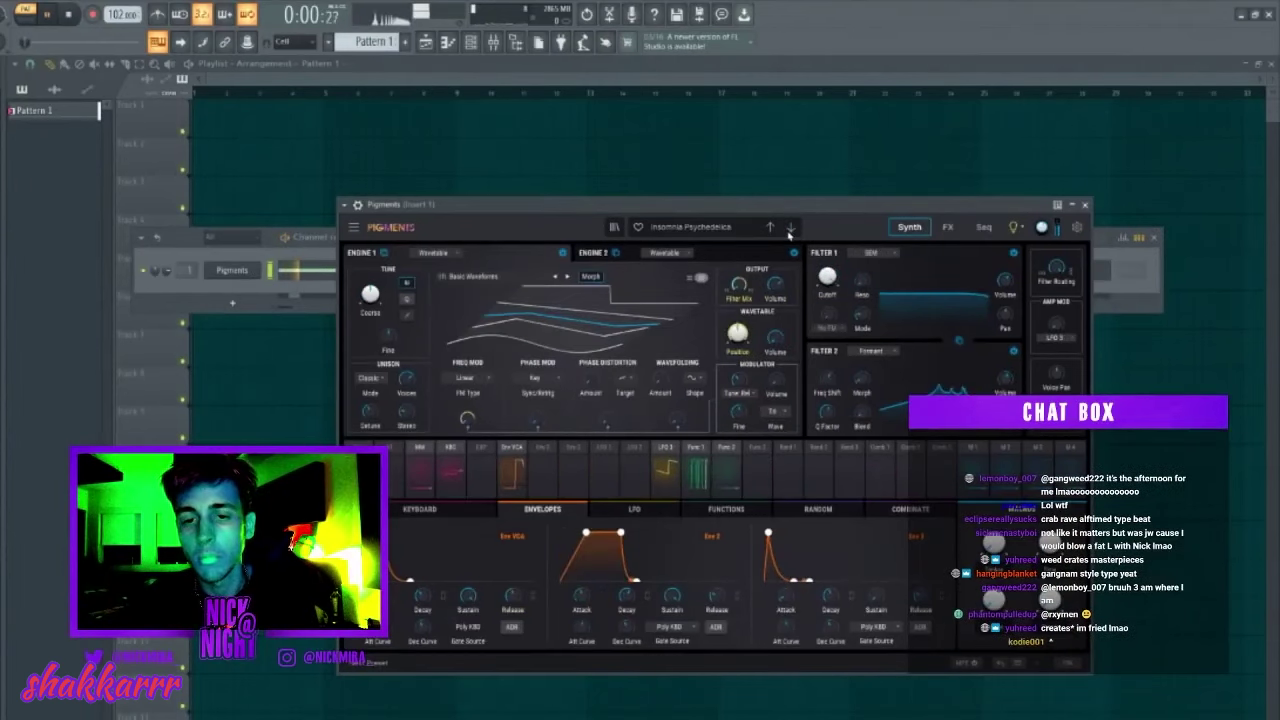
left_click(790, 229)
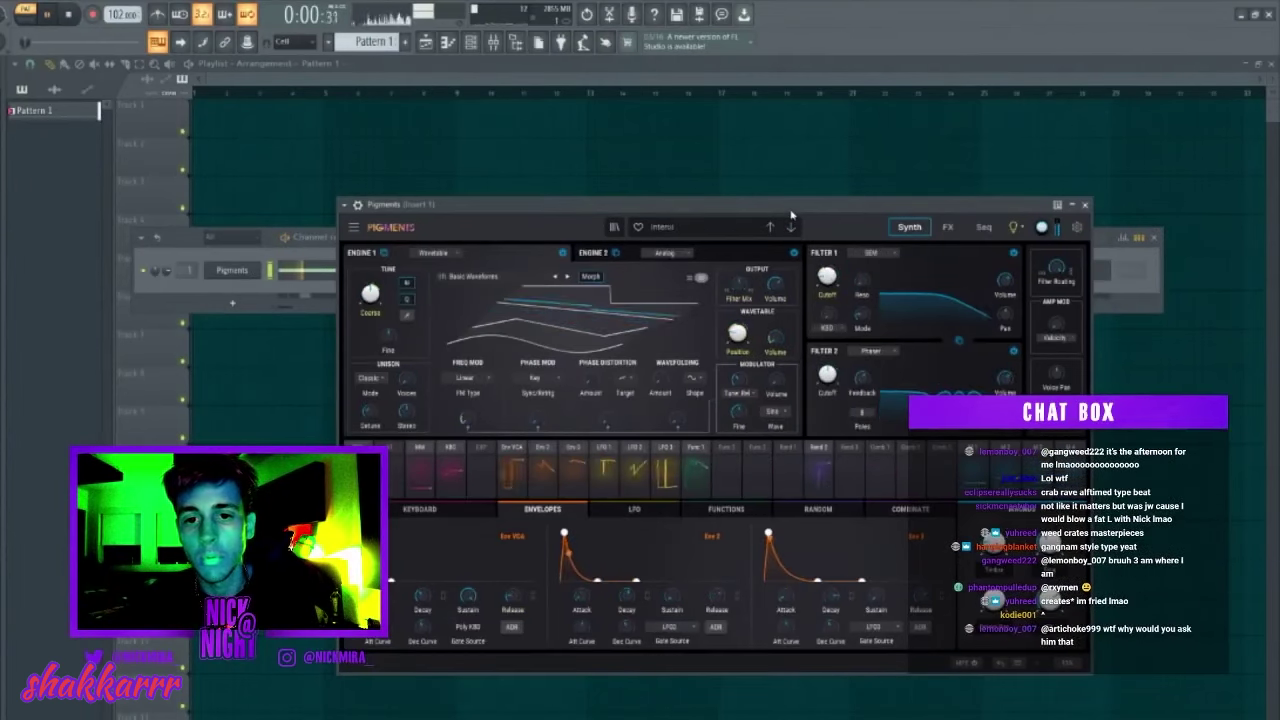
Shorten the D note in the piano roll to about two and a half beats and set the tempo to 149 BPM.
left_click(307, 279)
left_click_drag(538, 243, 133, 243)
left_click_drag(116, 14, 116, 2)
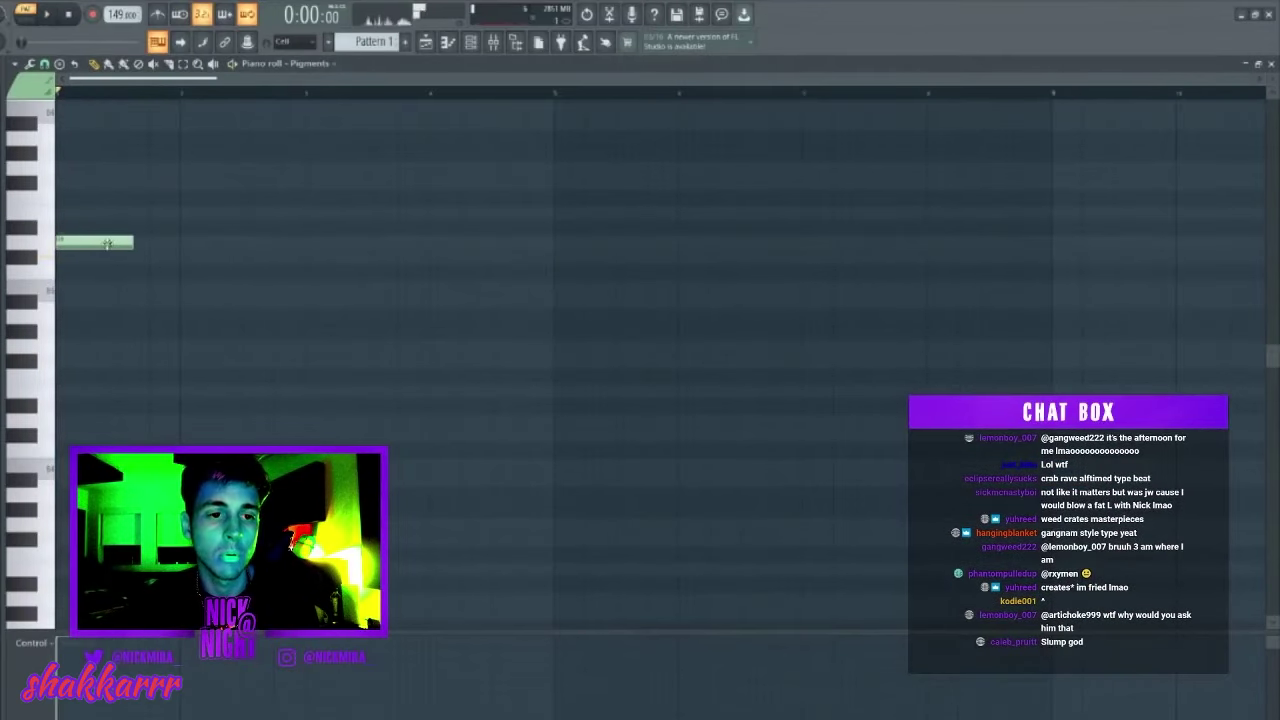
Stack notes above the short D note, including F and A, to build a chord, play it back and leave the piano roll.
left_click(70, 198)
left_click_drag(66, 126, 35, 144)
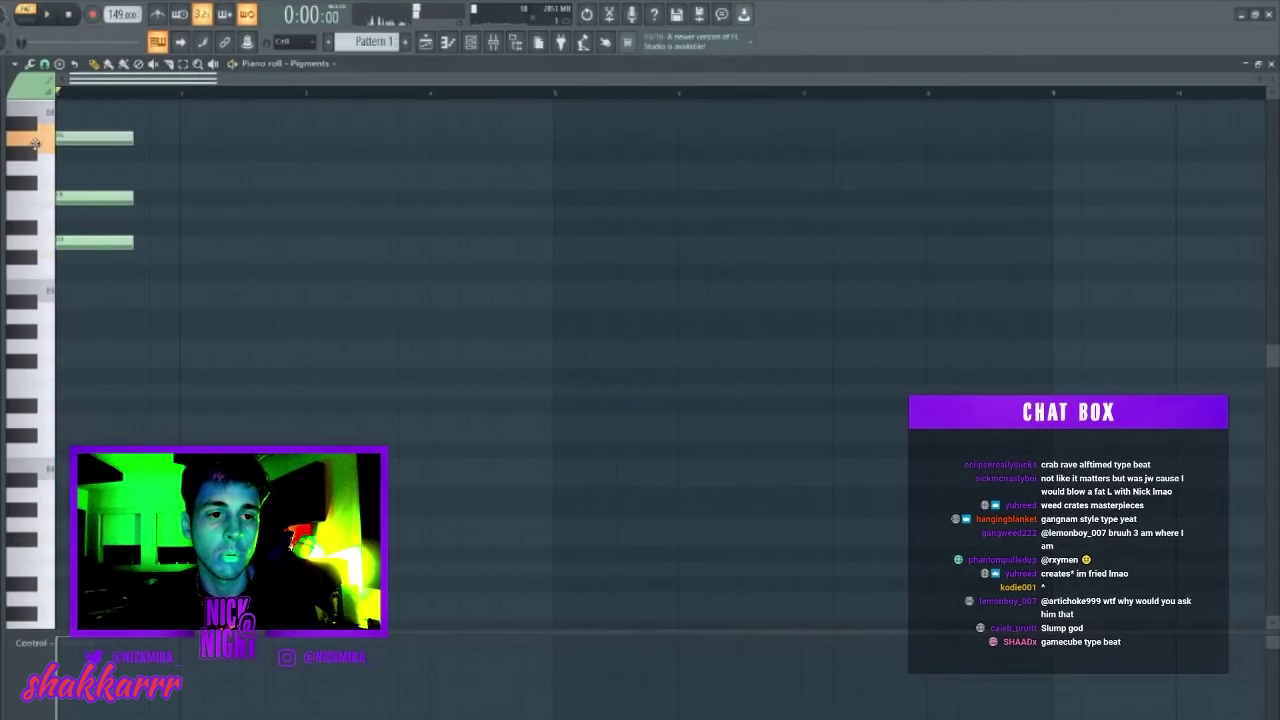
scroll(34, 150, "up", 3)
left_click(57, 183)
key("space")
key("space")
key("F7")
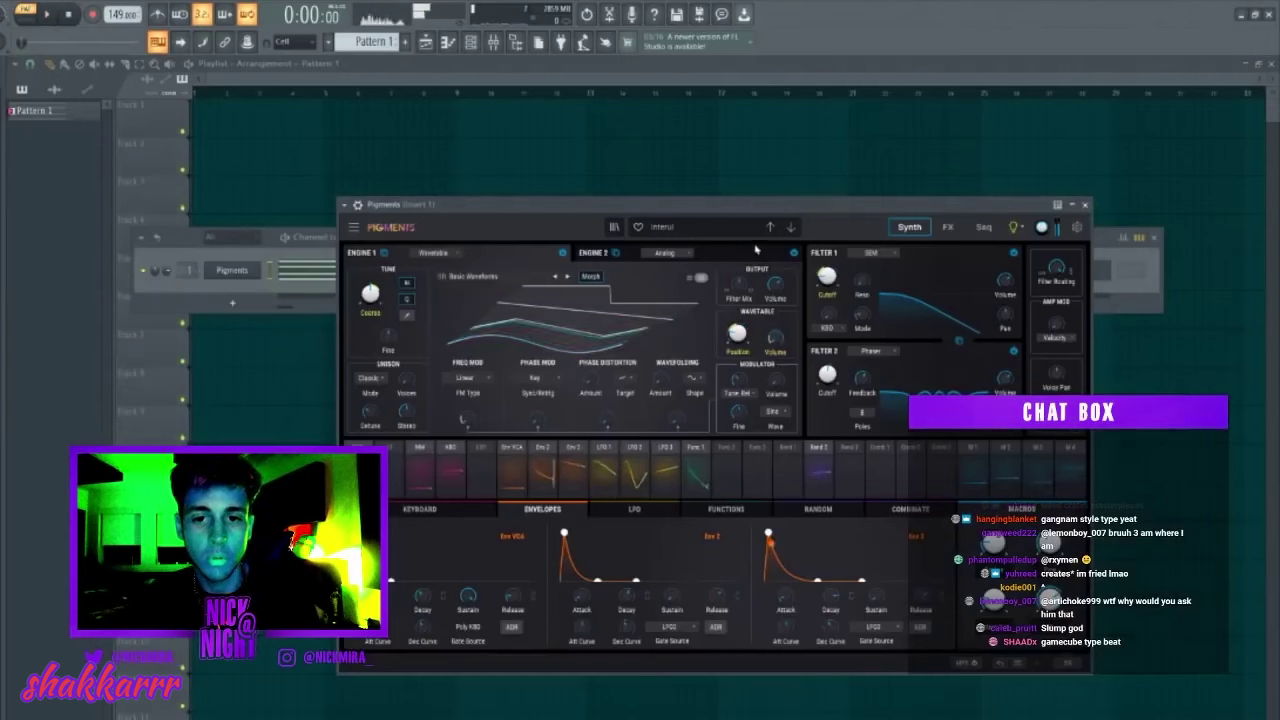
Load the Crystal Bells preset in Pigments from the preset type list.
left_click(700, 226)
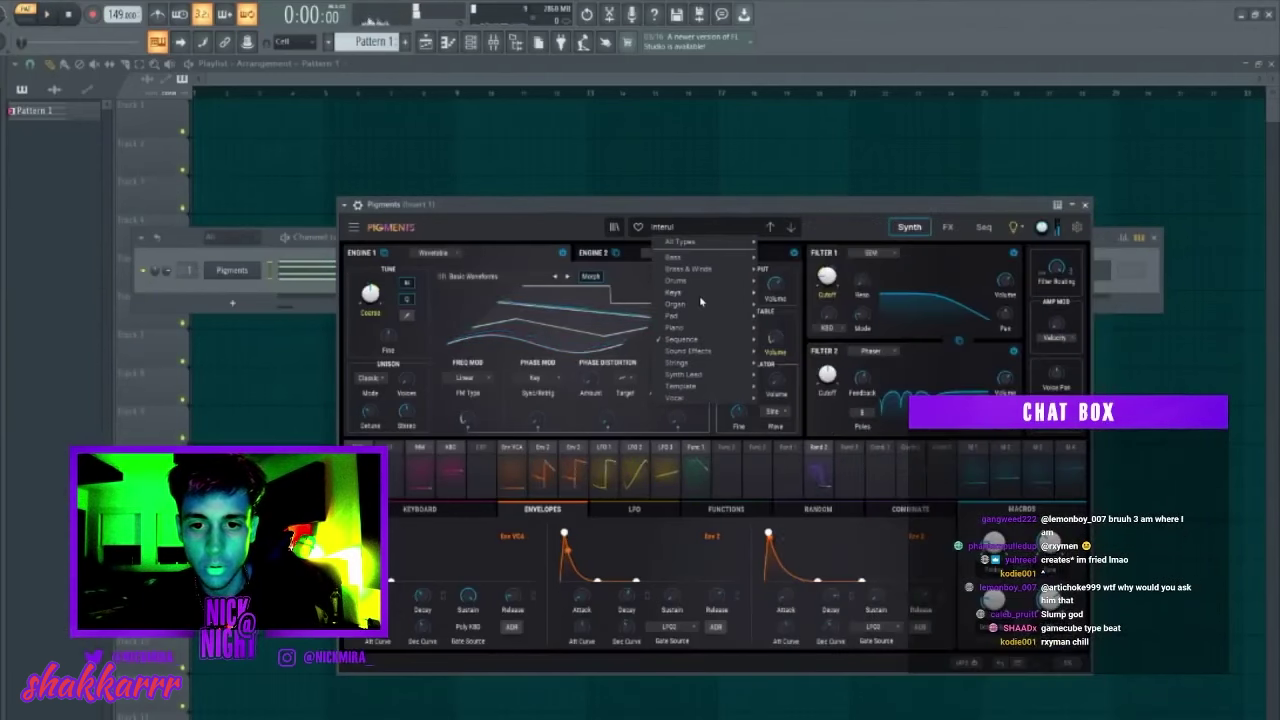
mouse_move(700, 297)
left_click(865, 357)
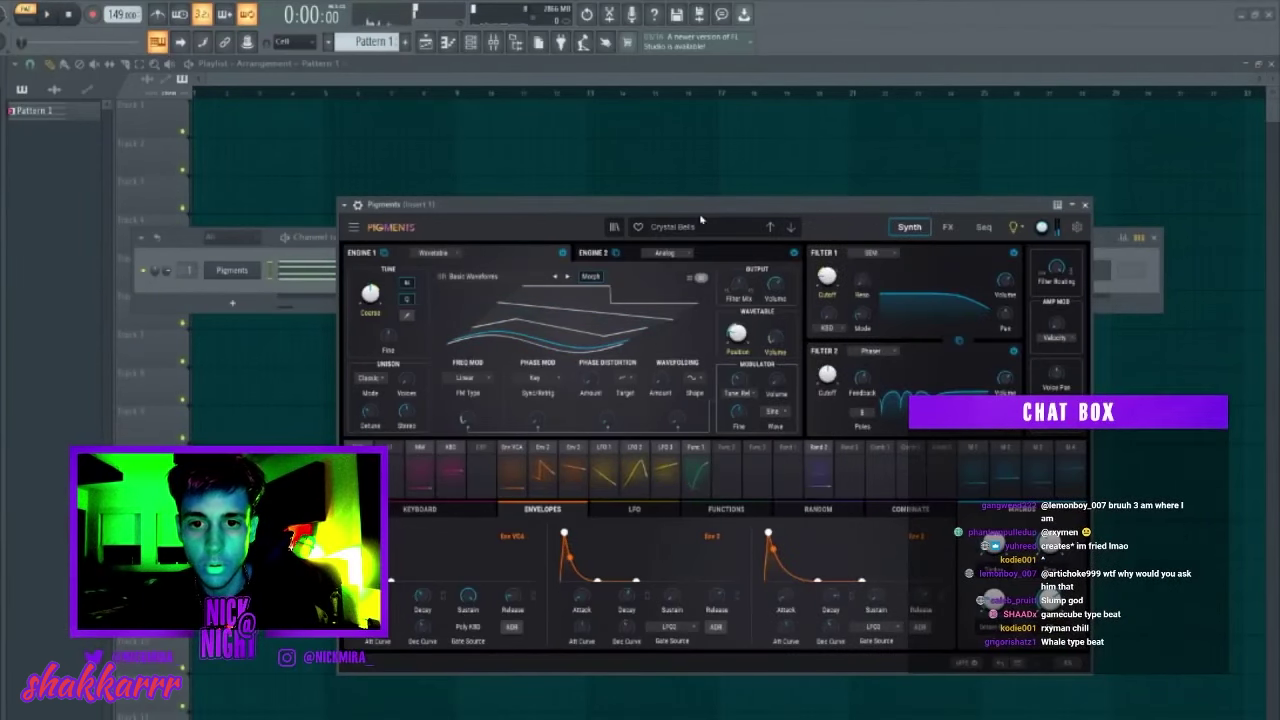
Transpose the whole chord down two octaves in the piano roll, play it back and leave the piano roll.
left_click(187, 278)
left_click(379, 281)
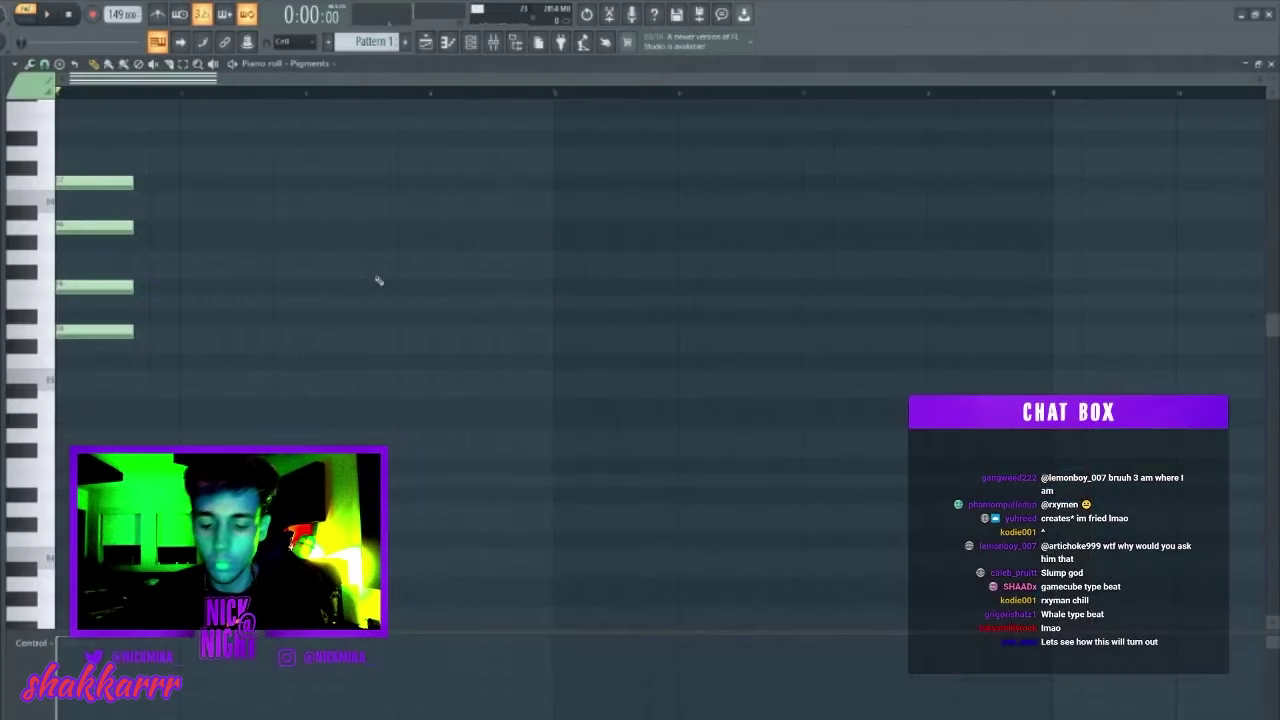
key("ctrl+Down")
key("space")
key("space")
key("ctrl+Down")
key("space")
key("Escape")
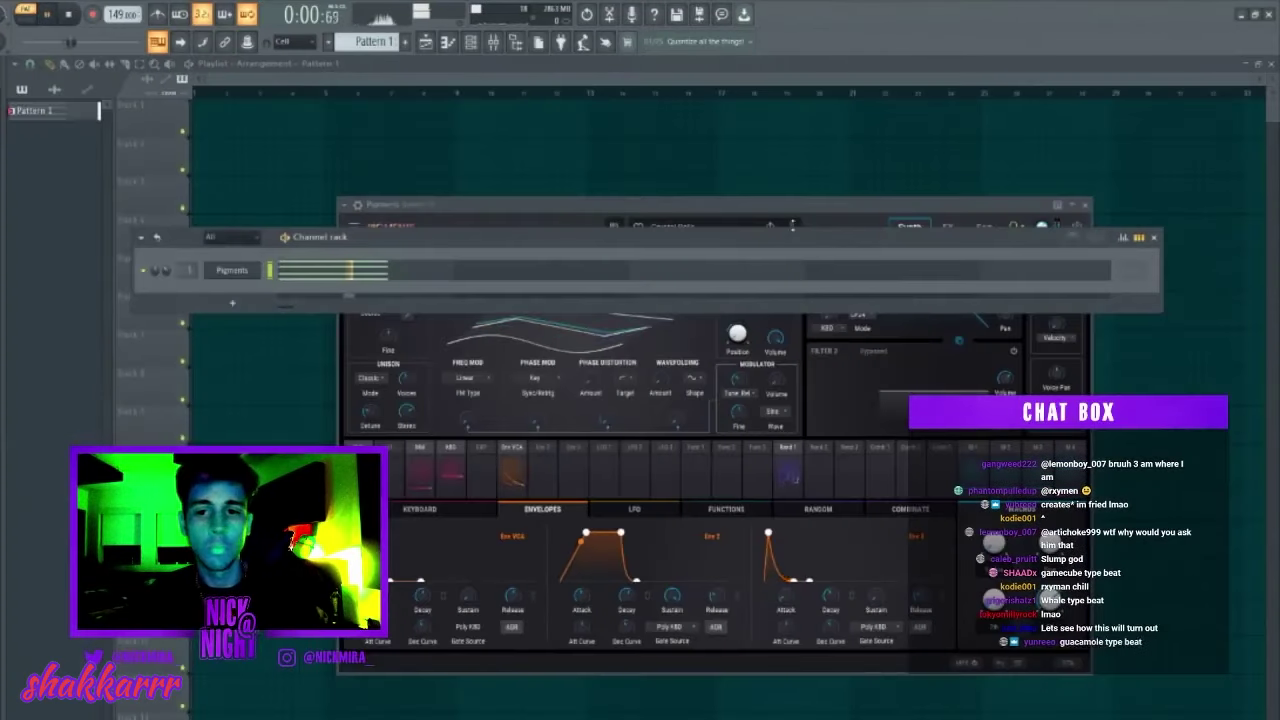
Step forward through the Pigments presets during playback, load Cyber Chord and stop playback.
left_click(792, 226)
left_click(790, 229)
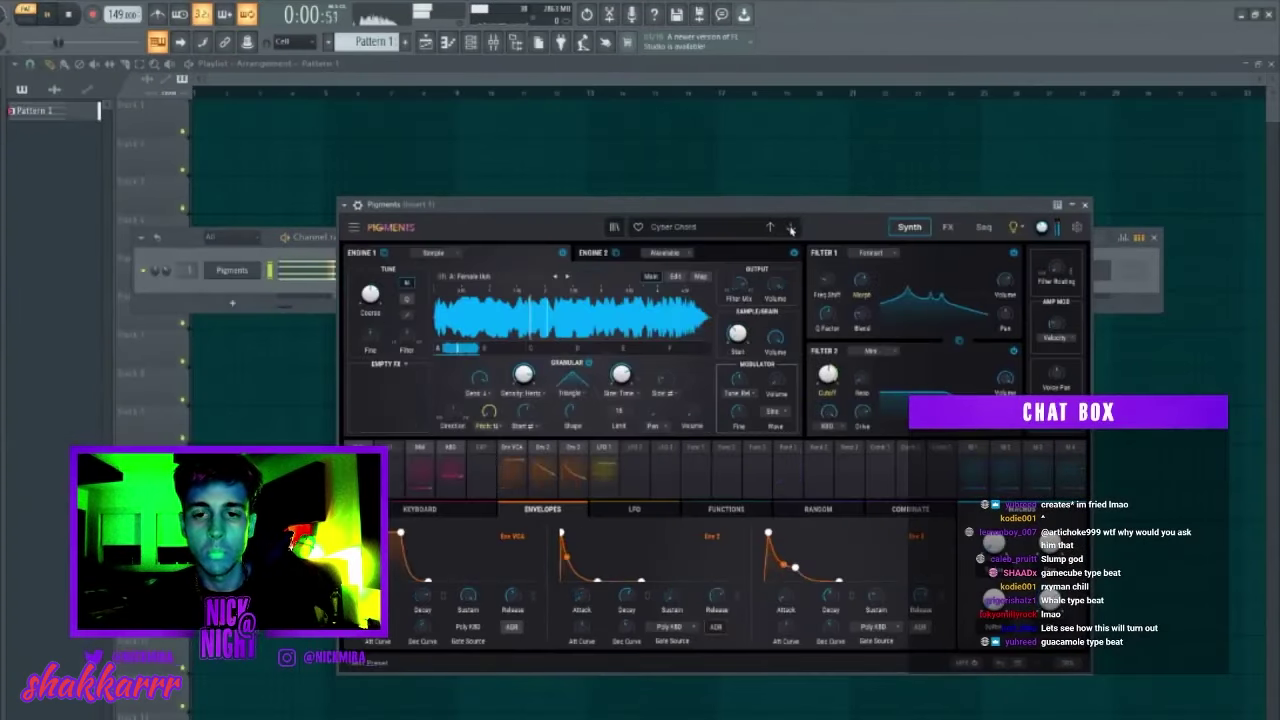
key("space")
Draw a second chord at bar 3 in the piano roll, from a low A# root up through F and A, and play it.
left_click(285, 280)
scroll(254, 352, "down", 3)
left_click(105, 463)
left_click(268, 524)
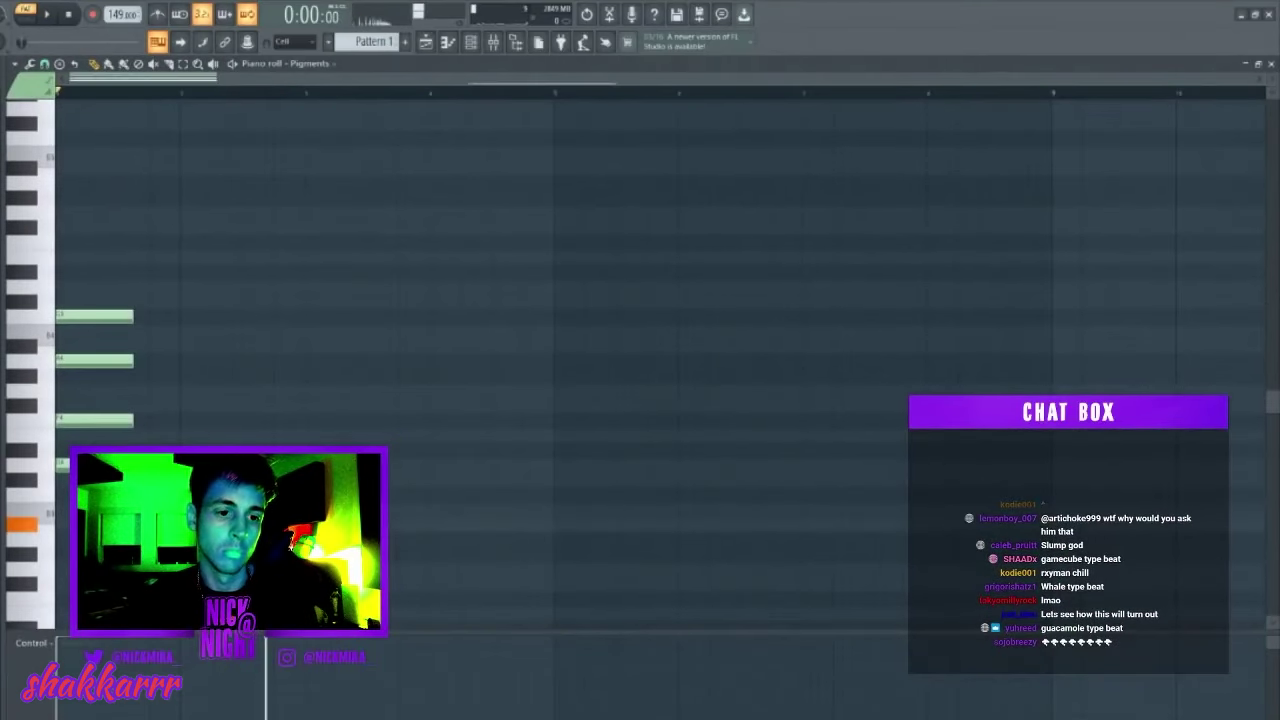
left_click_drag(268, 524, 302, 414)
key("space")
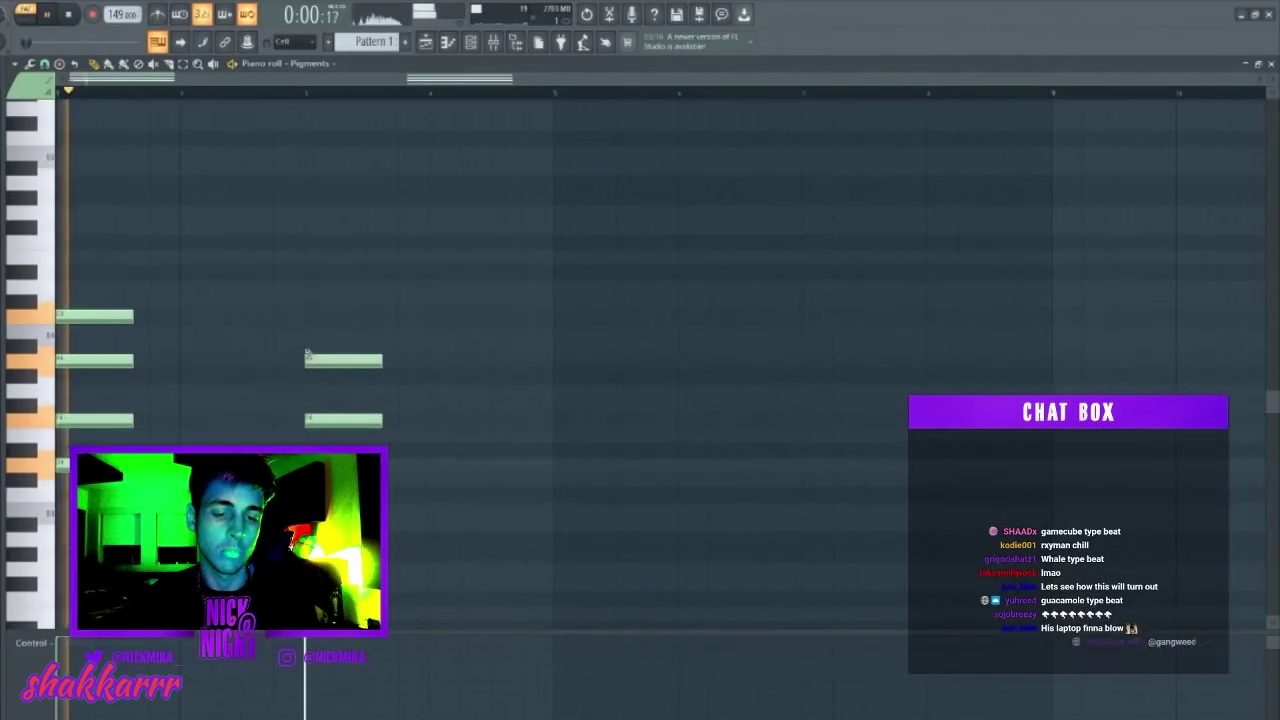
Move the second chord earlier so that it follows closely after the first chord, and play the pattern.
key("space")
left_click_drag(328, 350, 246, 442)
key("space")
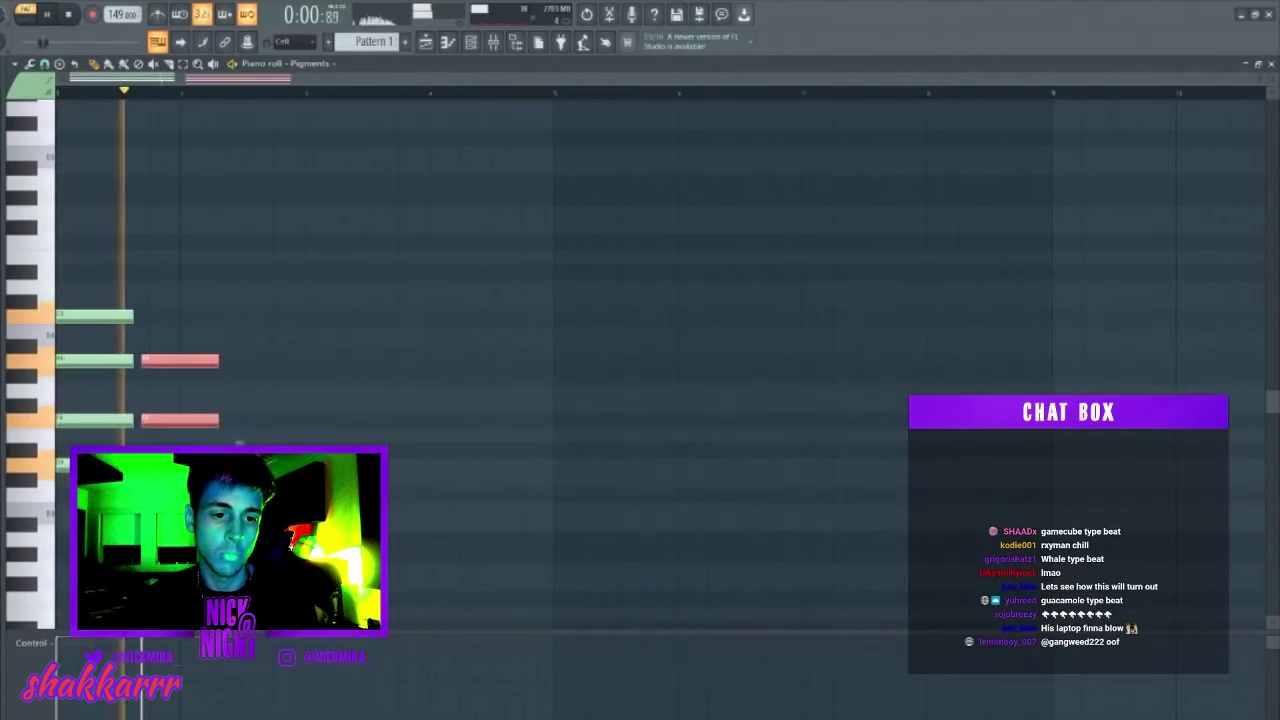
Place a low root note for a third chord at the start of bar 3 and play the pattern back.
left_click(317, 584)
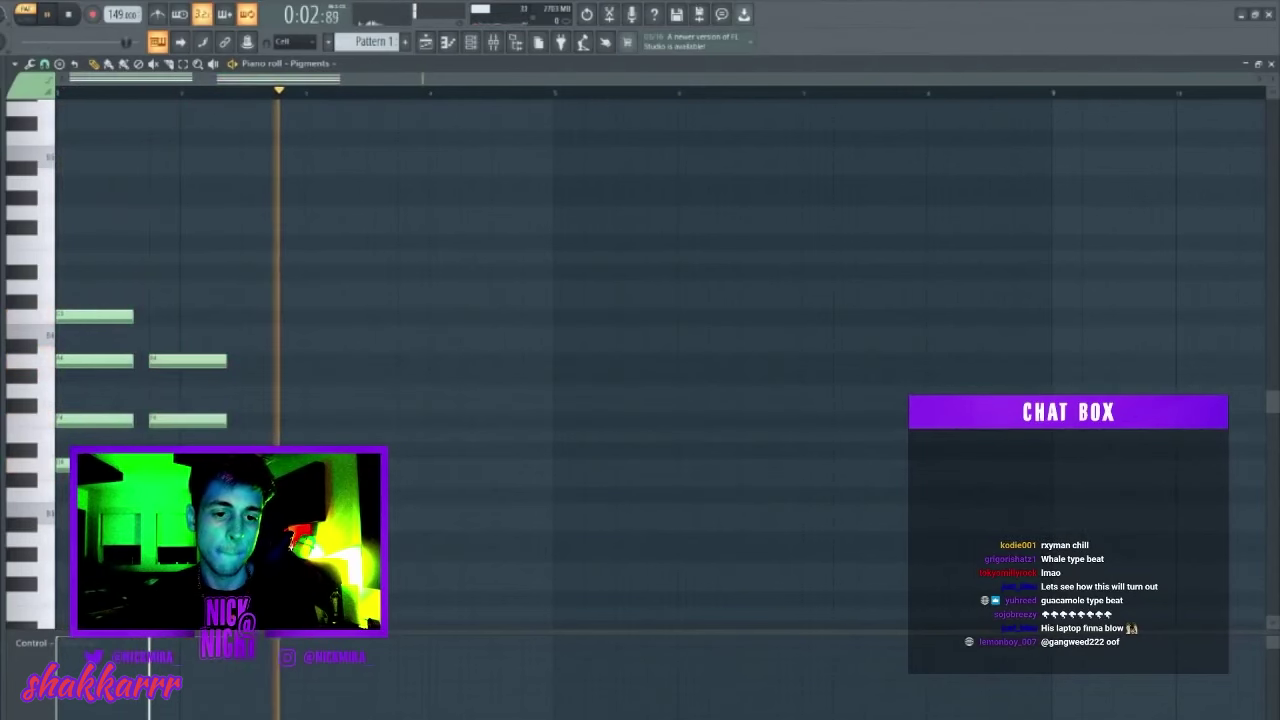
key("space")
left_click(317, 584)
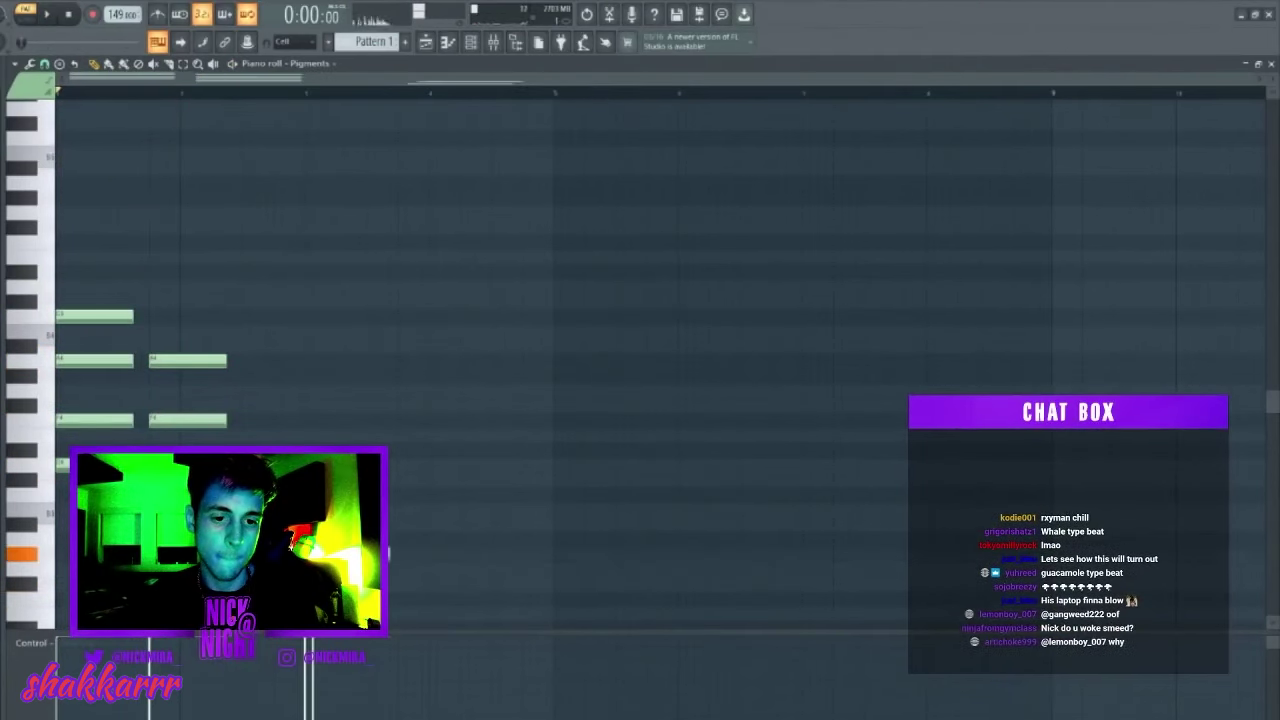
key("space")
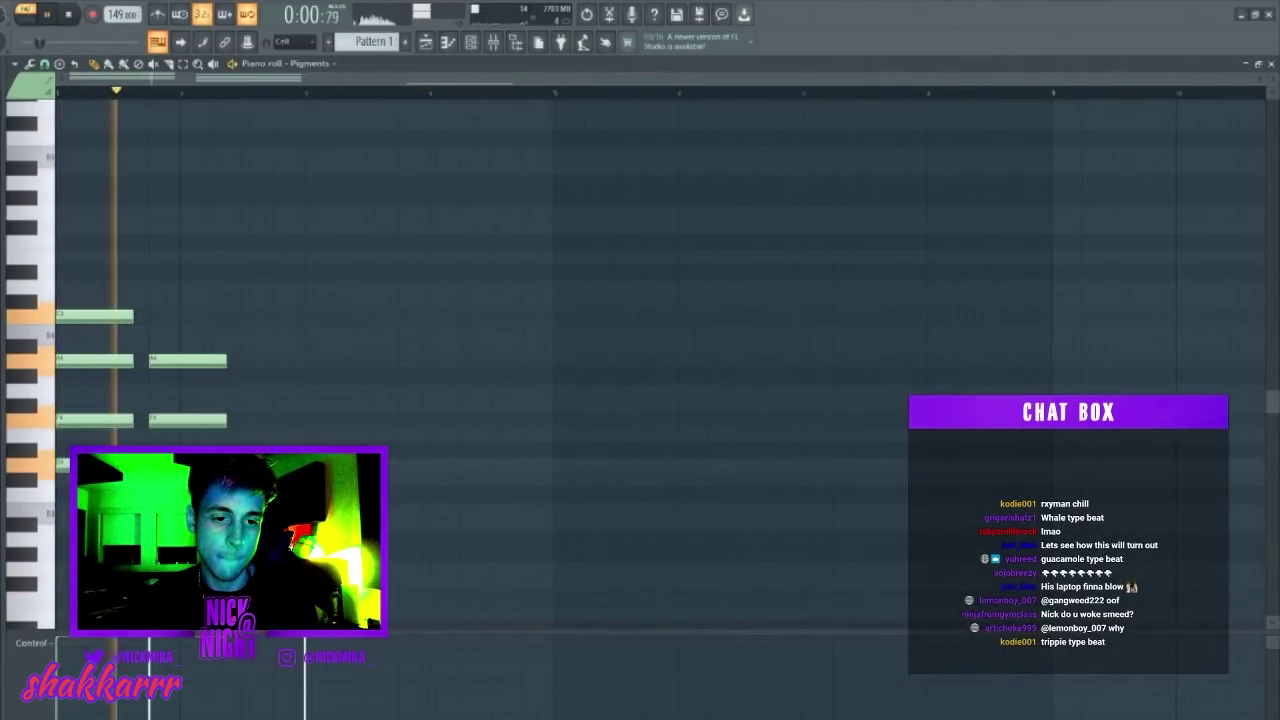
key("space")
Complete the third chord at bar 3 by stacking E, G and a high C#, and play the progression.
left_click_drag(310, 396, 310, 384)
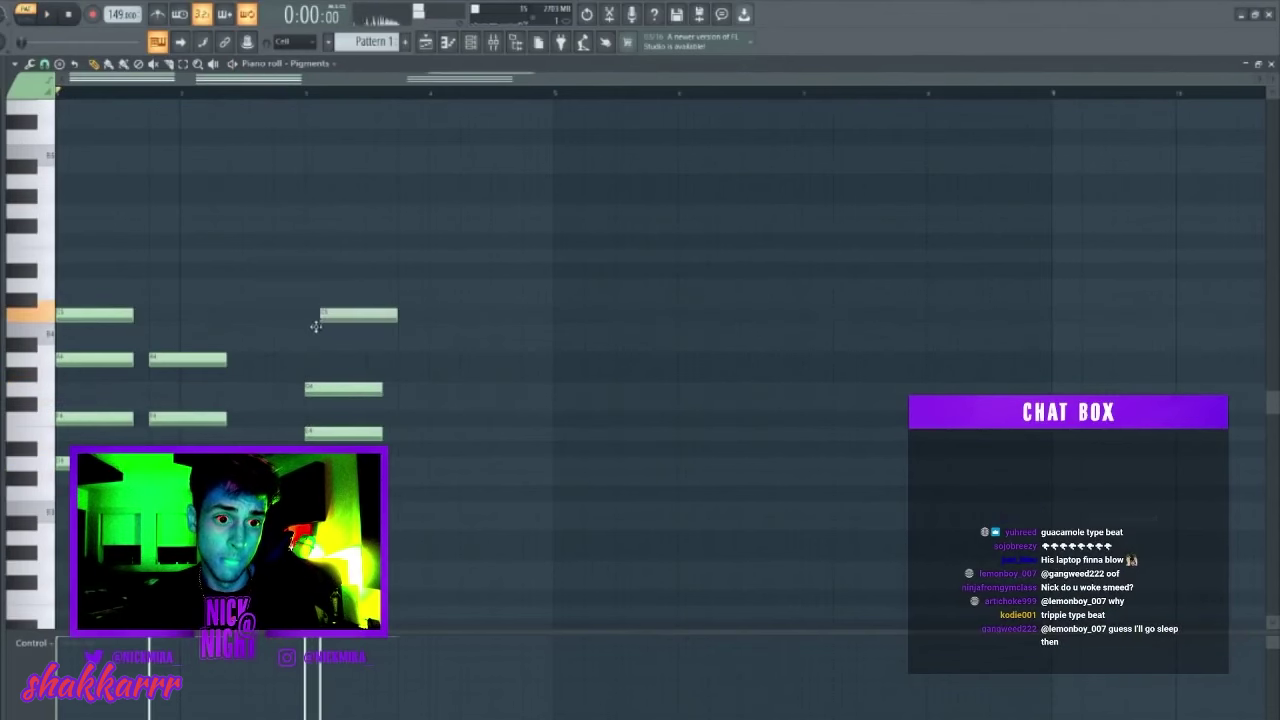
mouse_move(316, 326)
left_mouse_down()
mouse_move(302, 340)
mouse_move(330, 328)
left_mouse_up()
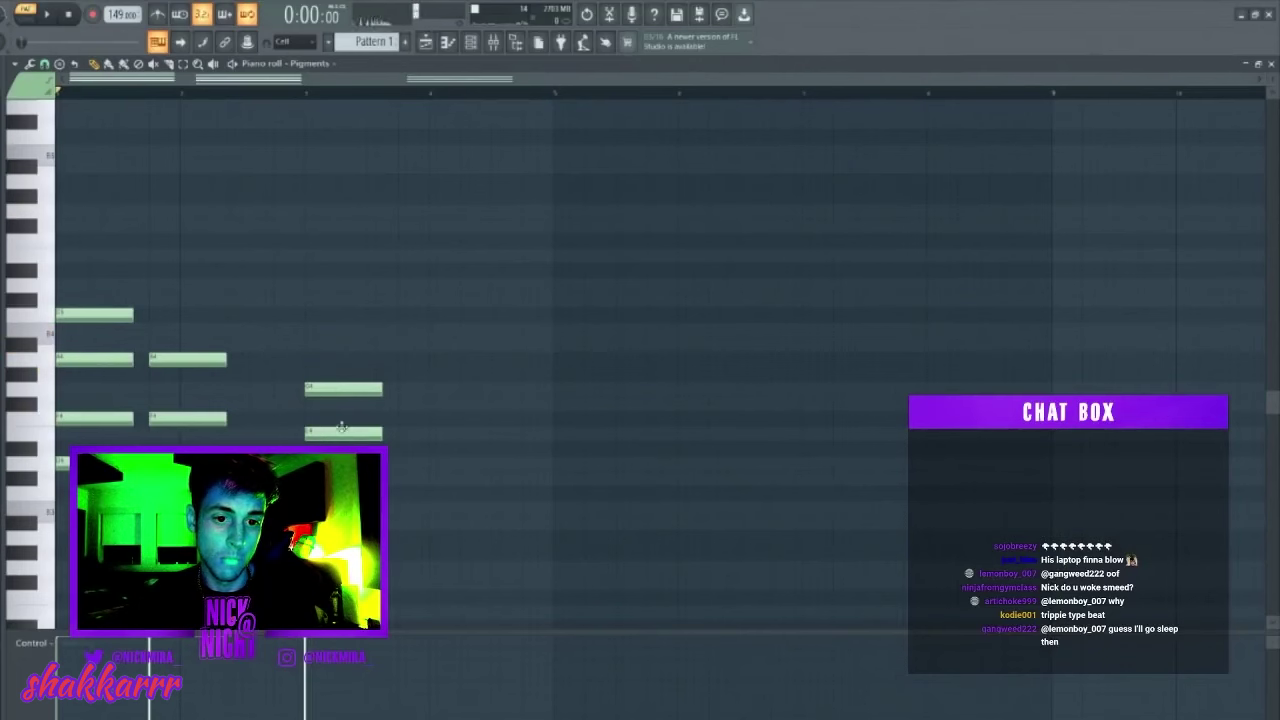
key("space")
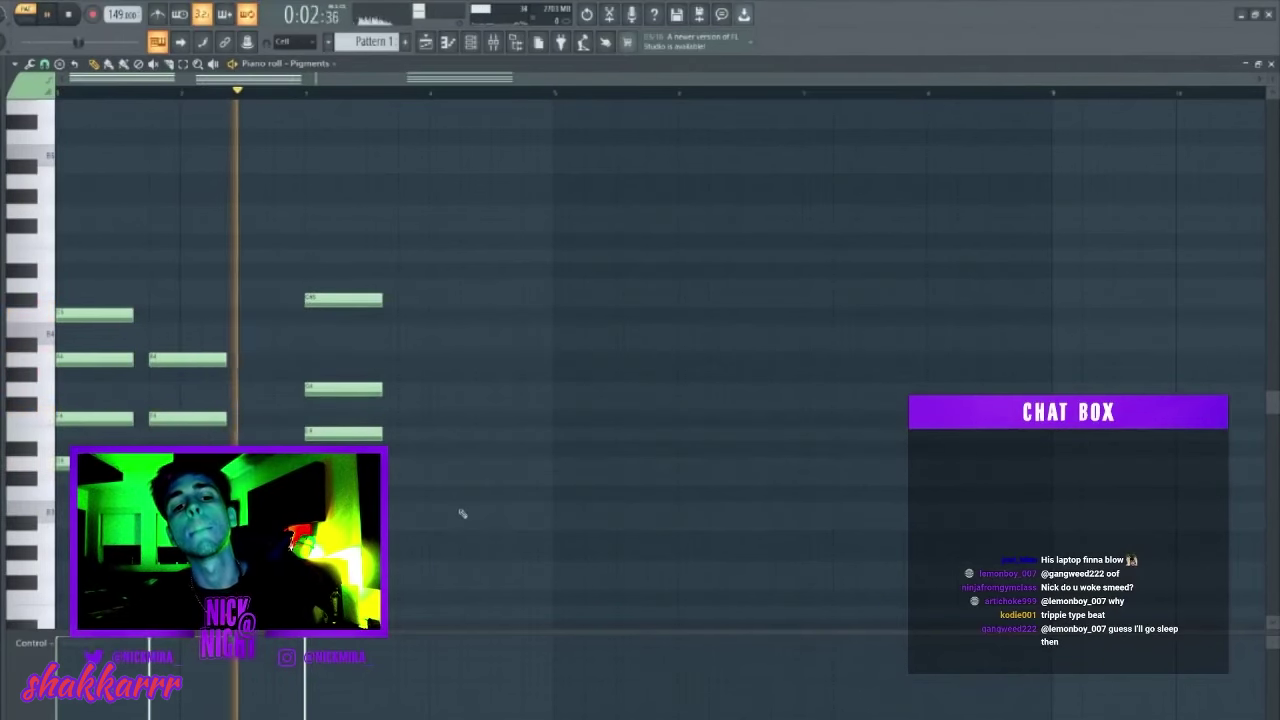
key("space")
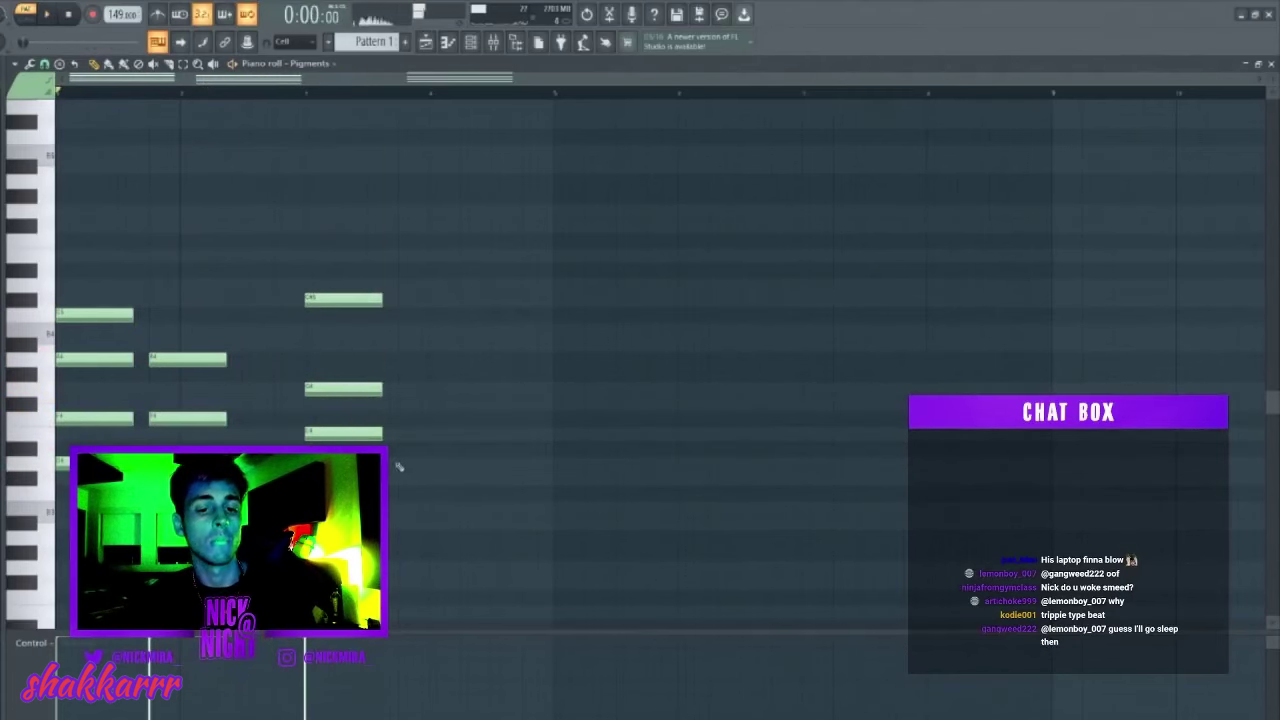
Draw a fourth chord of D, F, A and a higher D on beat 4 of bar 3.
left_click(401, 418)
left_click_drag(401, 375, 401, 358)
left_click(401, 270)
left_click_drag(402, 270, 402, 285)
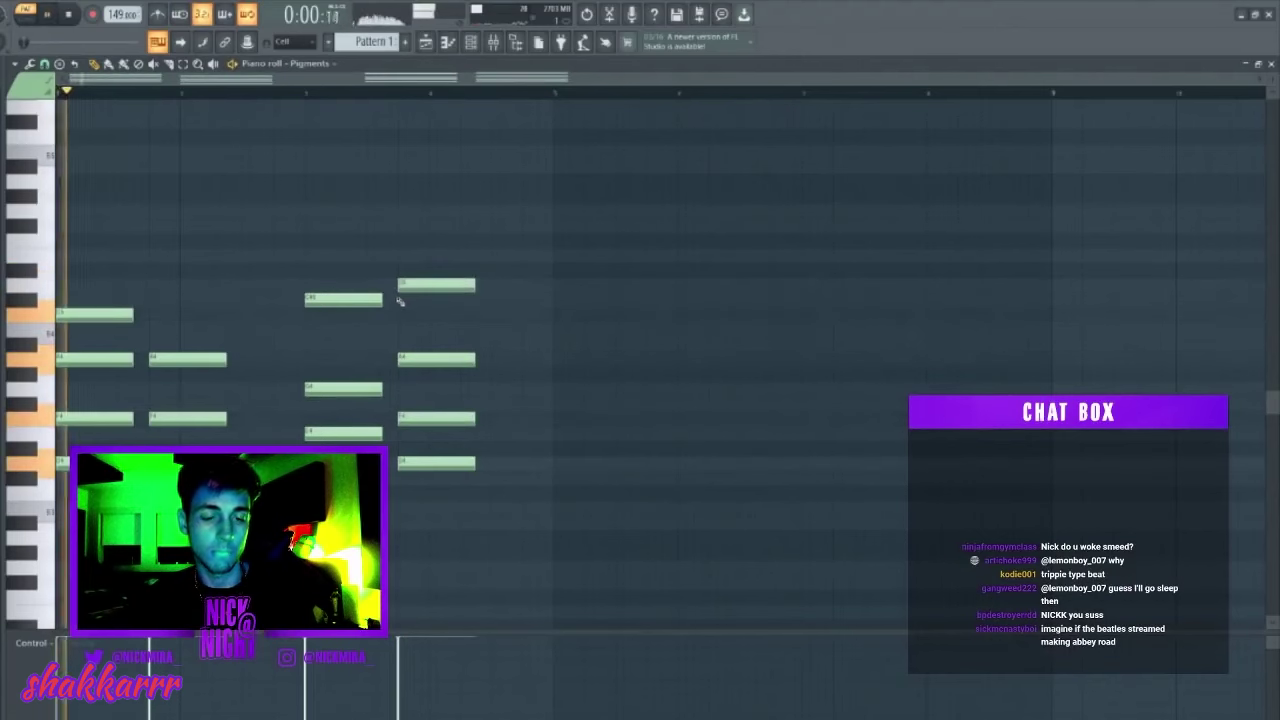
Add an F melody note above the first chord, a G following it and a D on top of the second chord.
left_click(96, 270)
left_click_drag(96, 270, 50, 230)
key("space")
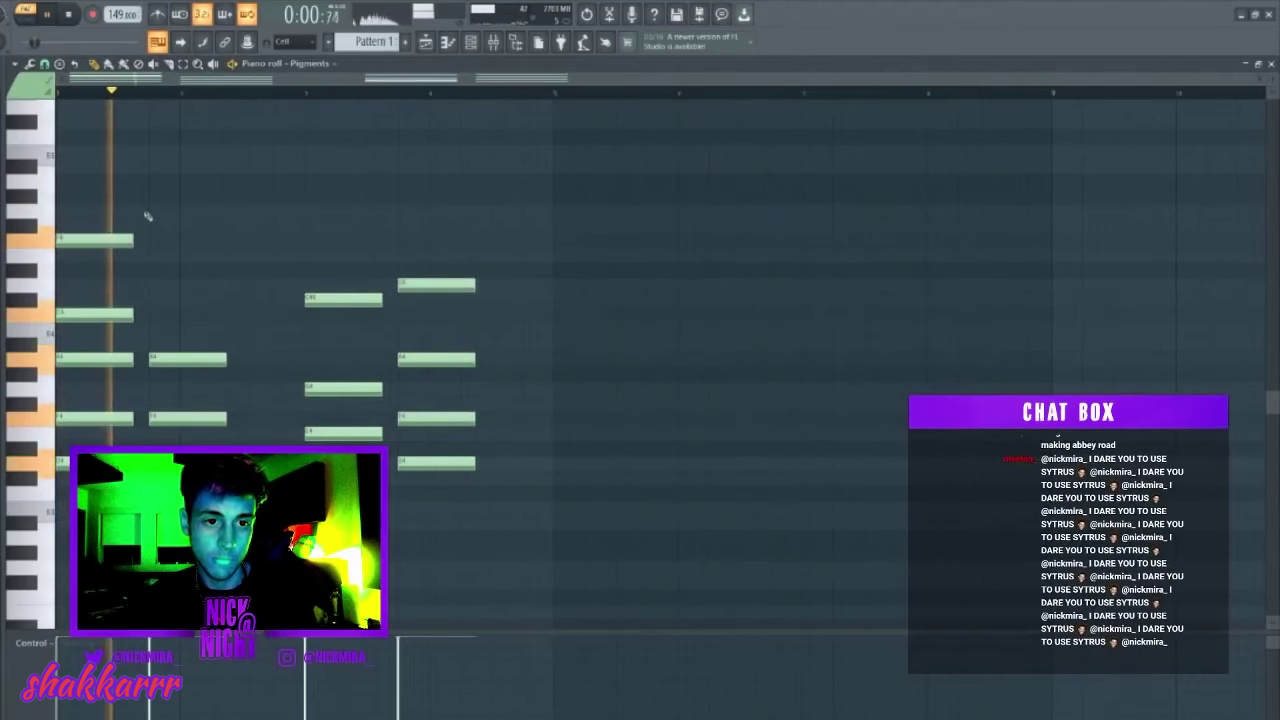
left_click_drag(143, 211, 120, 208)
left_click(160, 284)
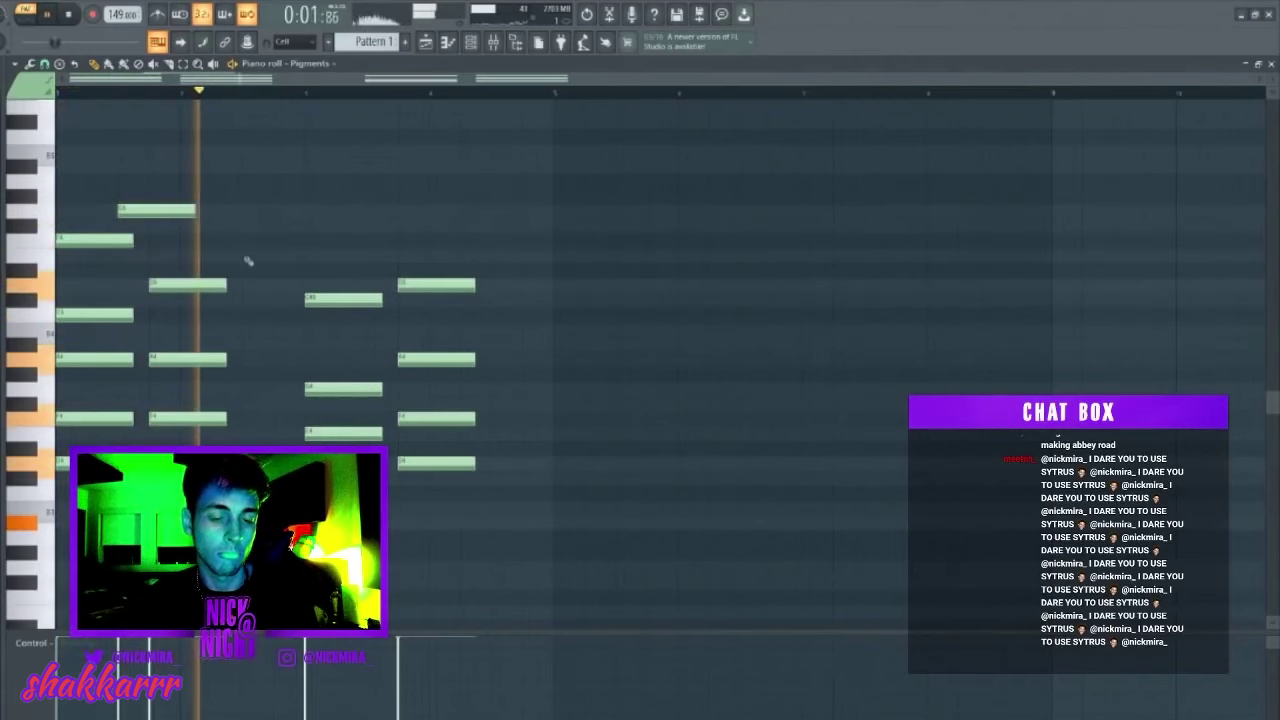
Add a one-beat high C melody note on beat 4 of bar 2 and play the pattern.
scroll(280, 240, "up", 3)
left_click(268, 210)
key("space")
mouse_move(268, 210)
left_mouse_down()
mouse_move(277, 181)
mouse_move(280, 196)
left_mouse_up()
key("space")
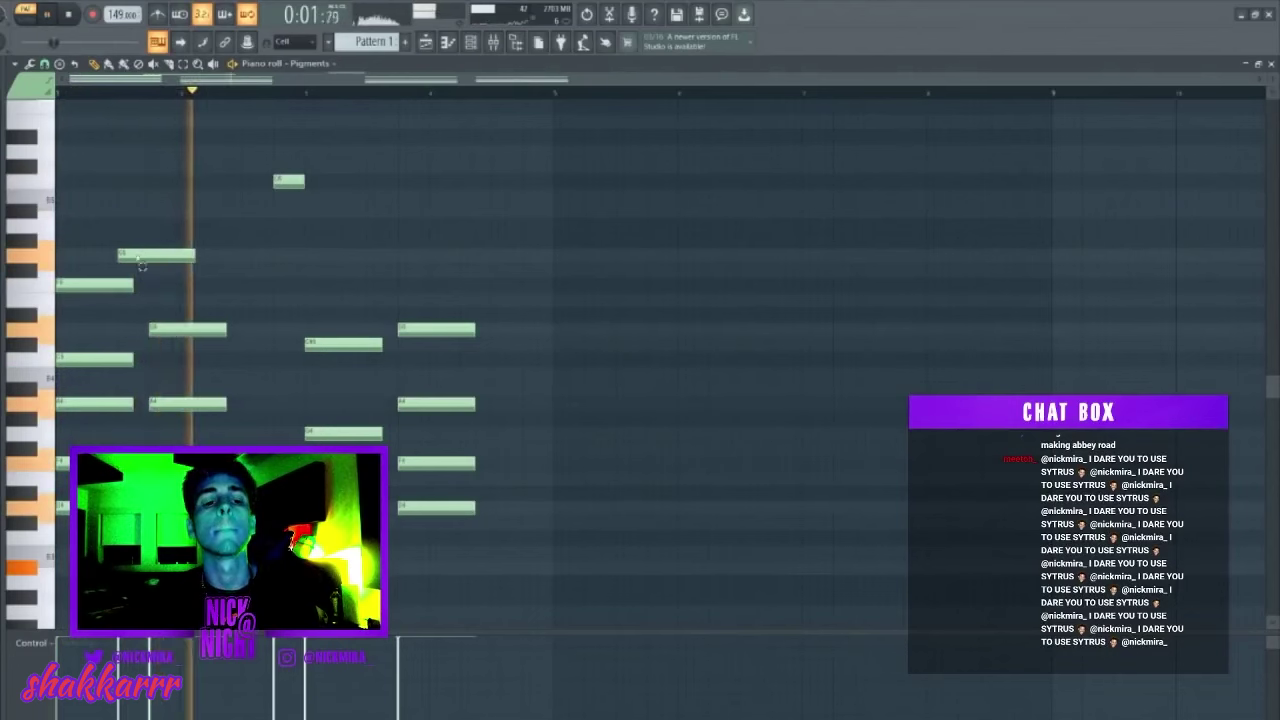
Apply quick legato to the opening F and G melody notes, and set the G note's length to one and a half beats.
left_click_drag(217, 262, 92, 291)
key("ctrl+l")
key("ctrl+d")
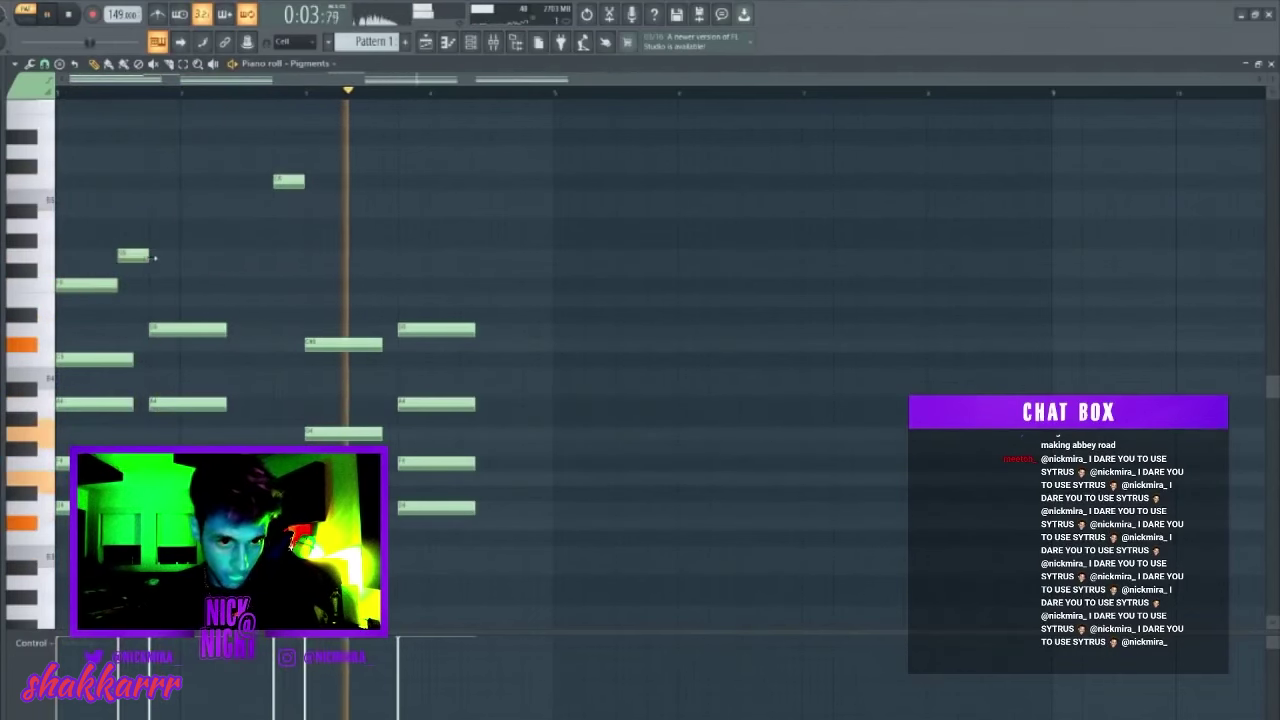
left_click_drag(147, 257, 164, 259)
key("space")
Add a one-beat G on beat 3 of bar 3 and an A extending to the end of the fourth chord, and play it.
left_click_drag(362, 255, 372, 255)
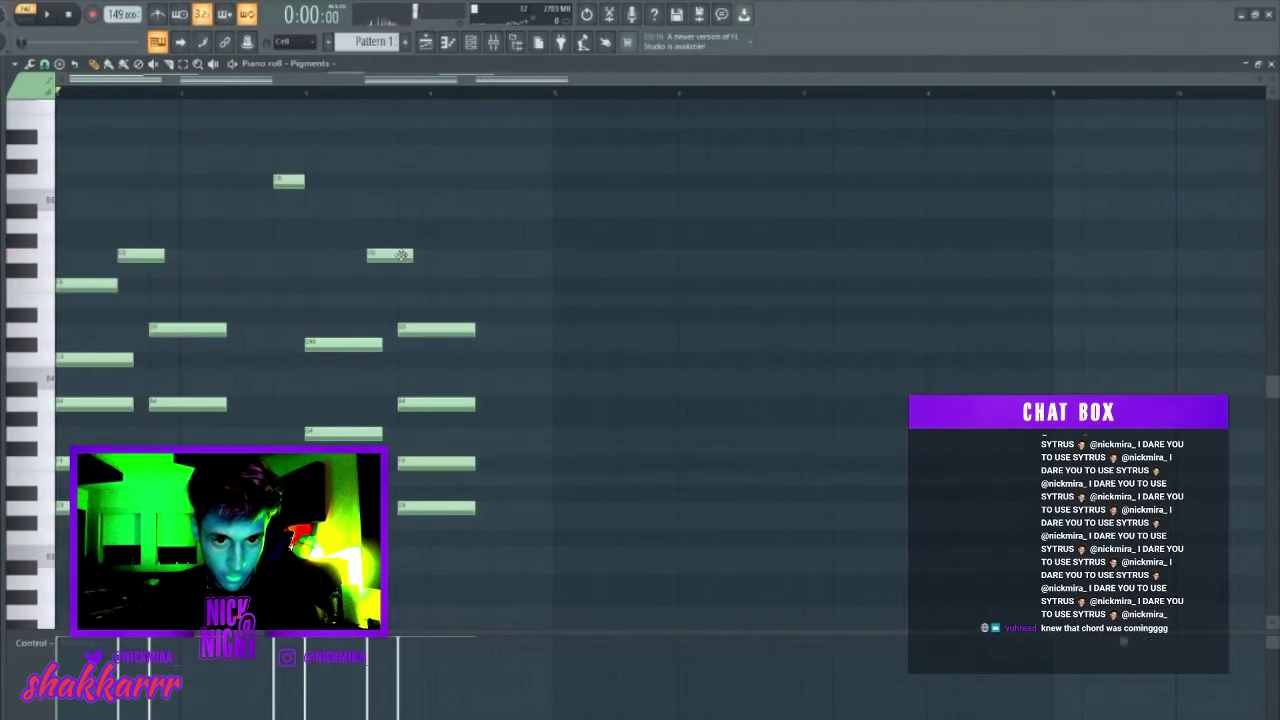
key("space")
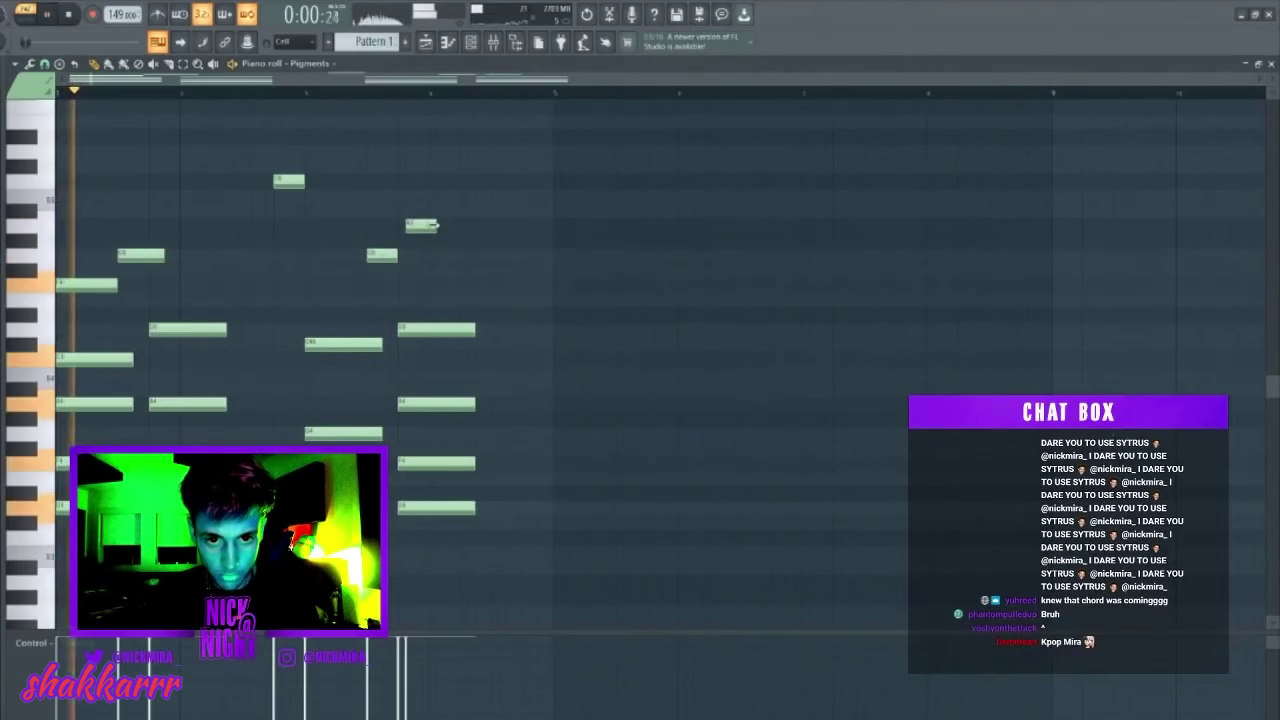
left_click_drag(435, 225, 475, 226)
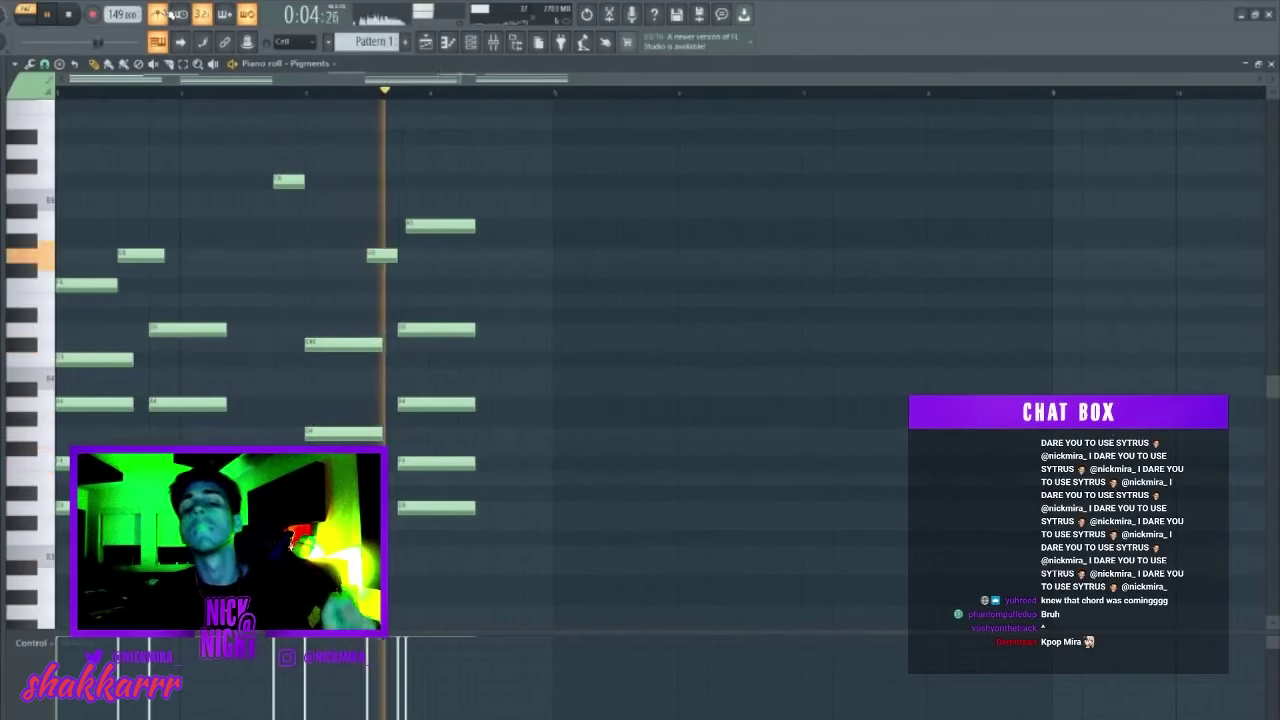
key("space")
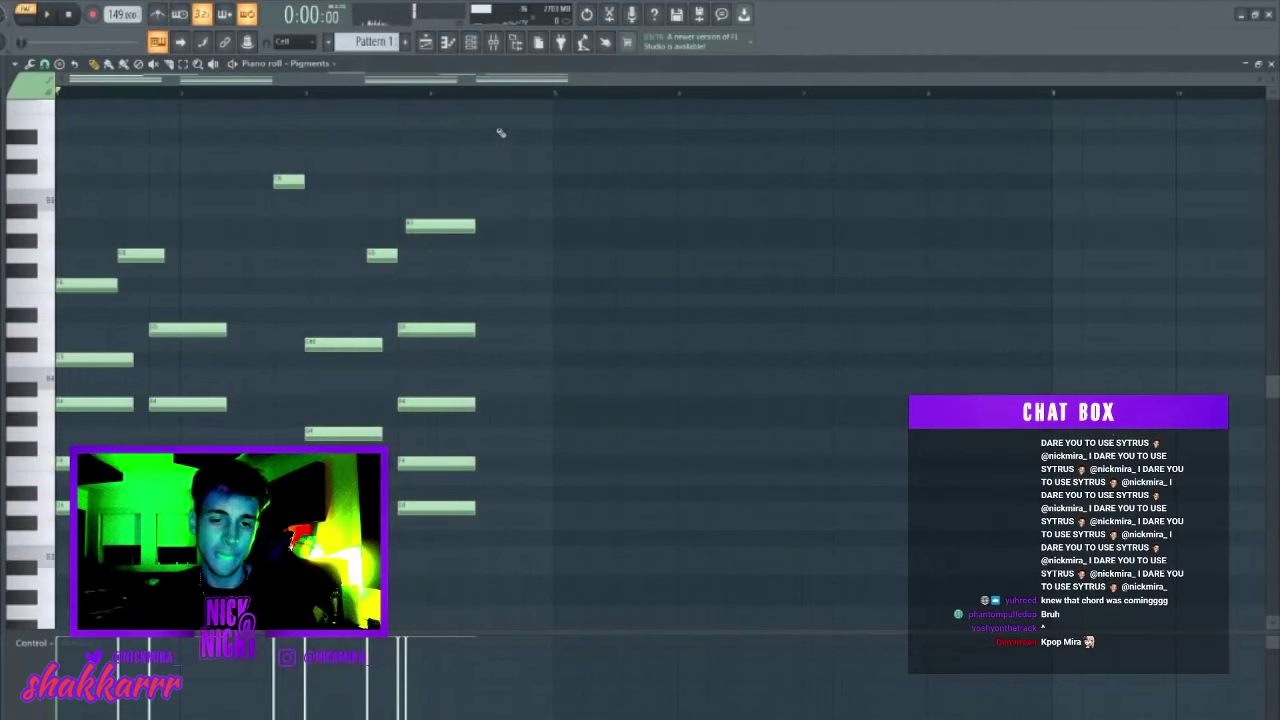
Add a descending F, E, C run at the end of bar 4, transpose it down an octave and lengthen each note to half a beat.
left_click_drag(501, 122, 510, 102)
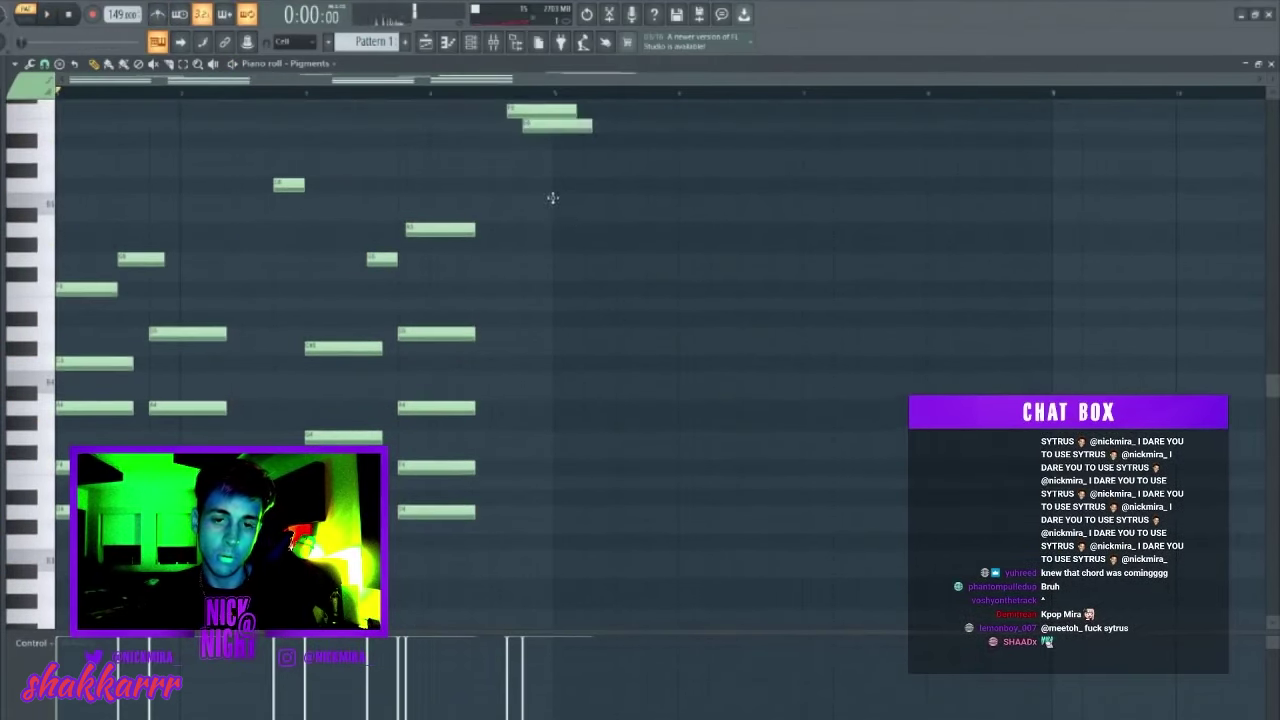
left_click_drag(552, 198, 602, 102)
key("space")
left_click_drag(590, 134, 530, 136)
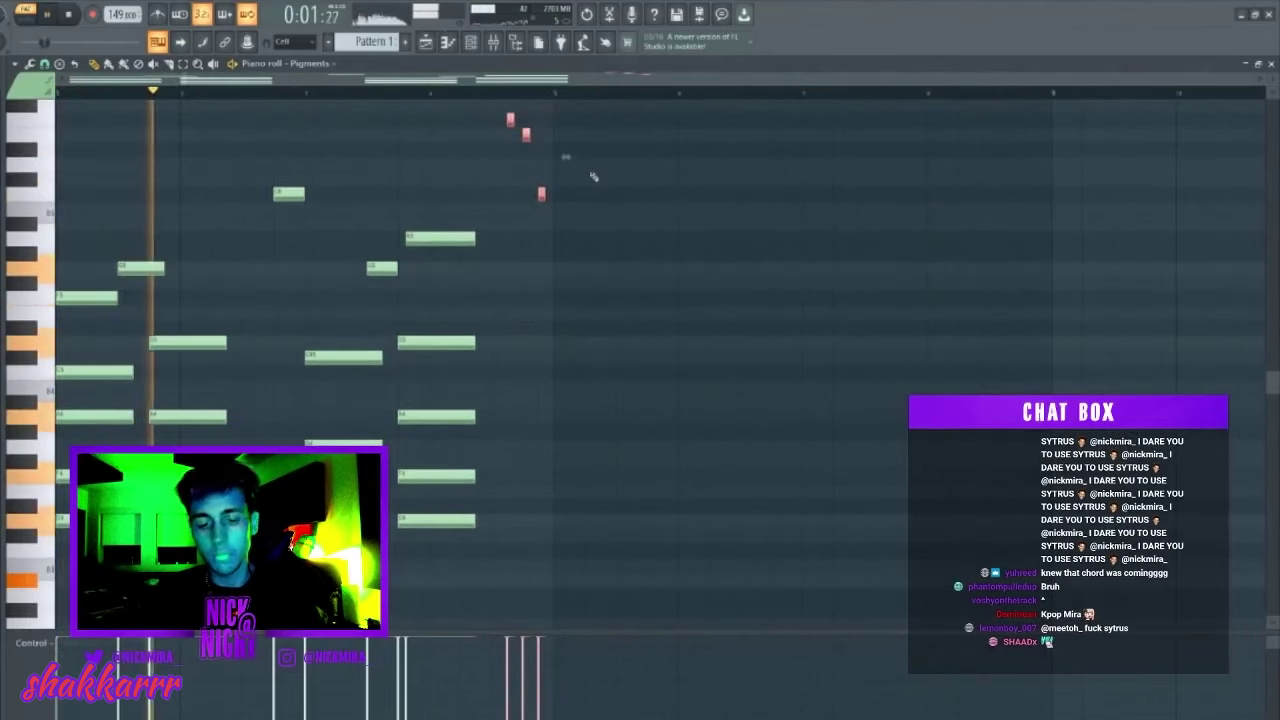
key("ctrl+Down")
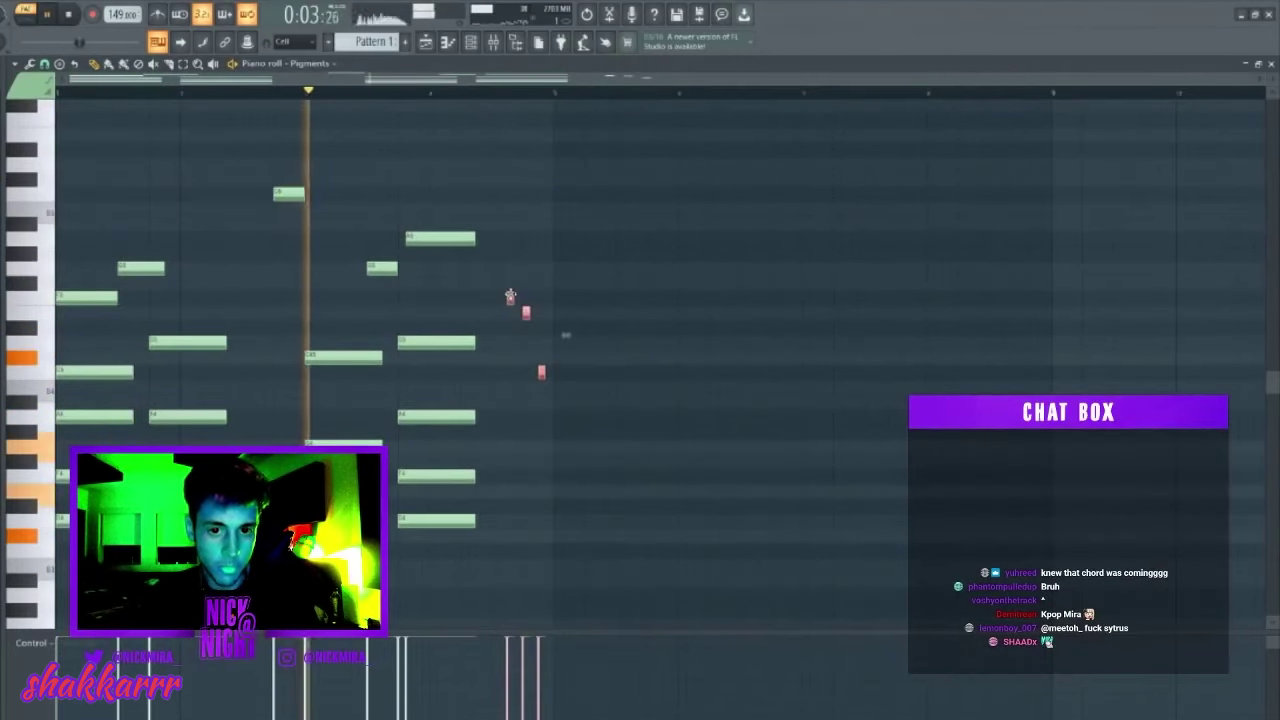
left_click_drag(511, 296, 519, 296)
left_click(411, 360, "ctrl")
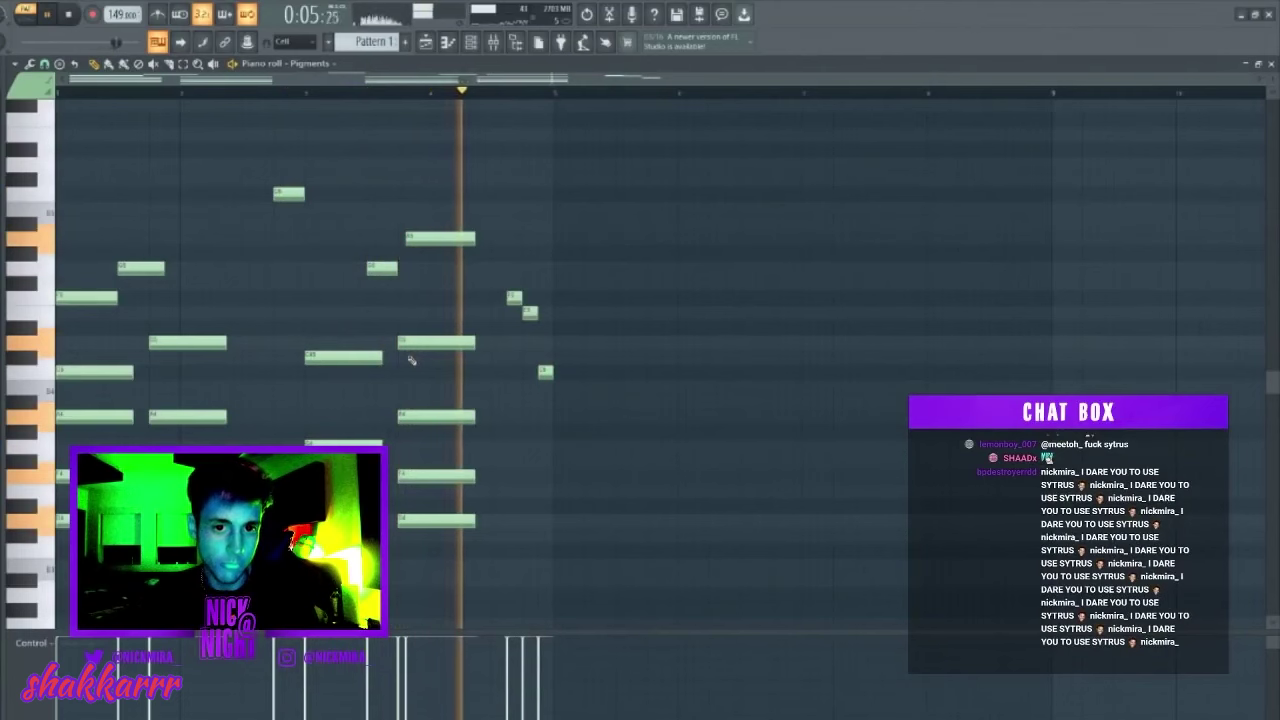
Align the A melody note with the start of the fourth chord, and duplicate the four-bar pattern into bars 5 to 8.
left_click_drag(439, 239, 432, 239)
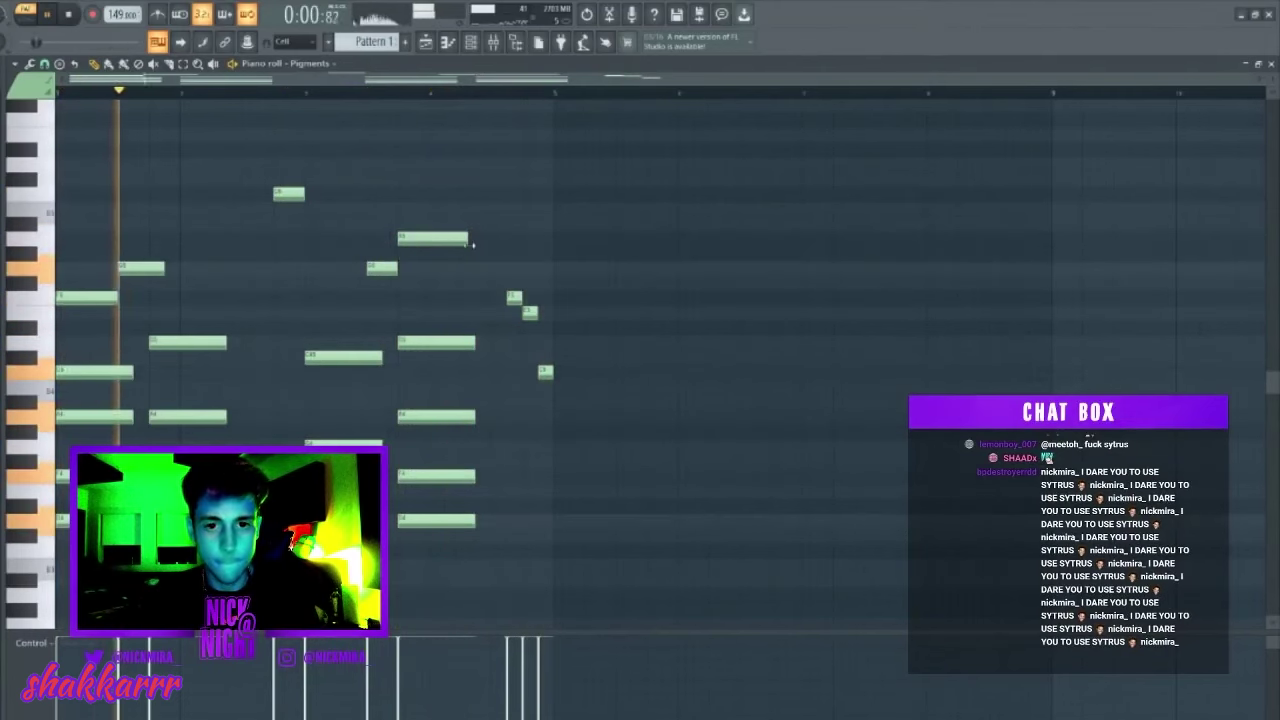
key("ctrl+b")
left_click(598, 312, "ctrl")
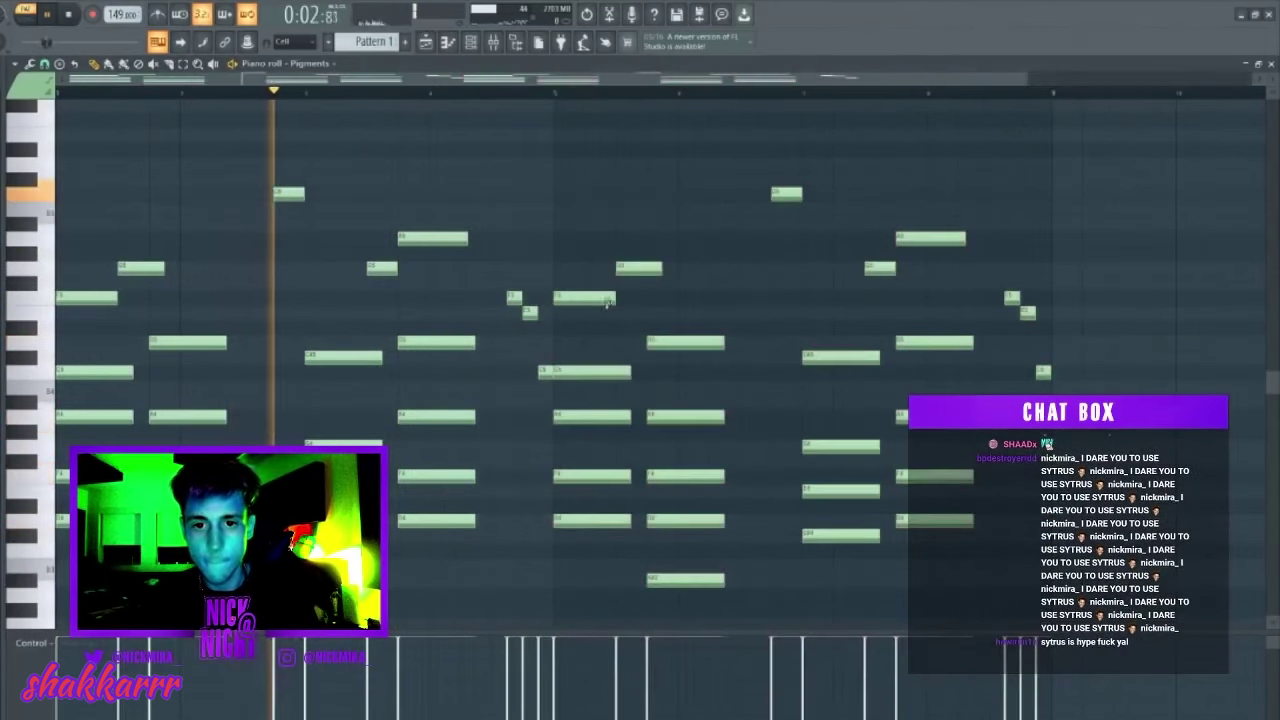
In bar 5, move the G melody note to beat 2, add an A on beat 3, and play from bar 5.
key("space")
key("space")
left_click_drag(622, 229, 588, 237)
key("space")
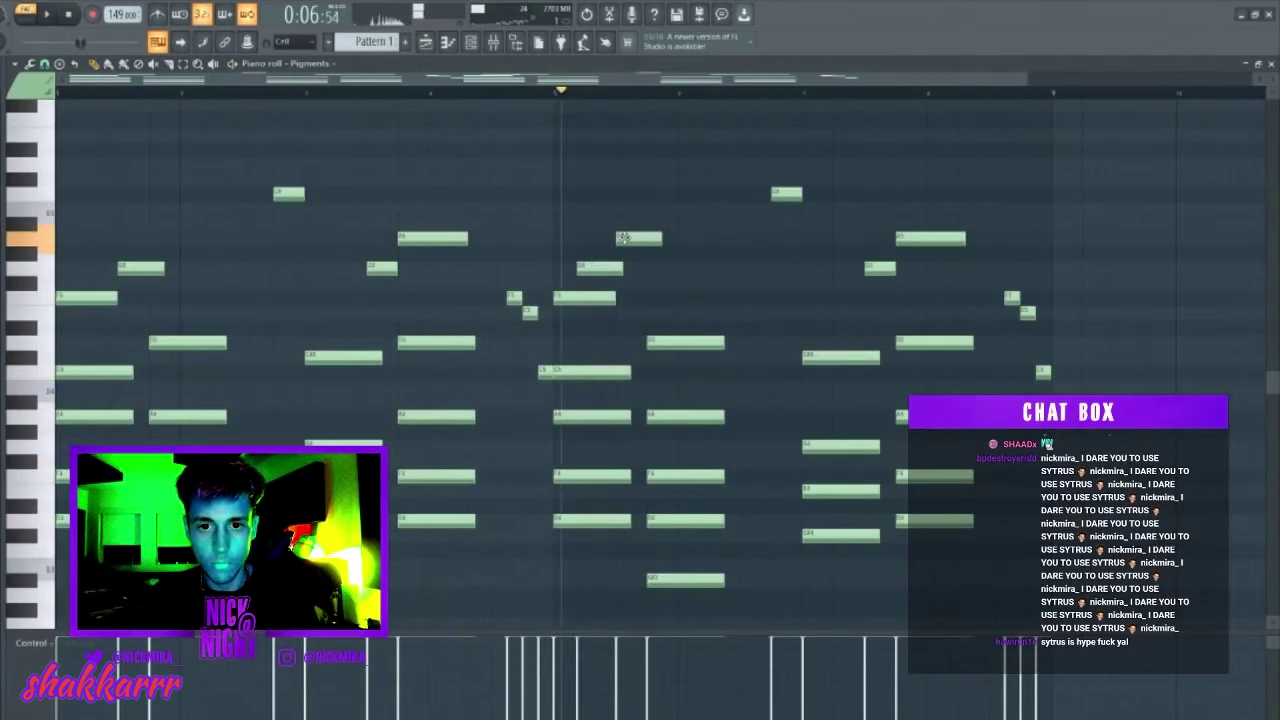
key("space")
left_click_drag(606, 268, 614, 268)
key("space")
key("space")
left_click(556, 98)
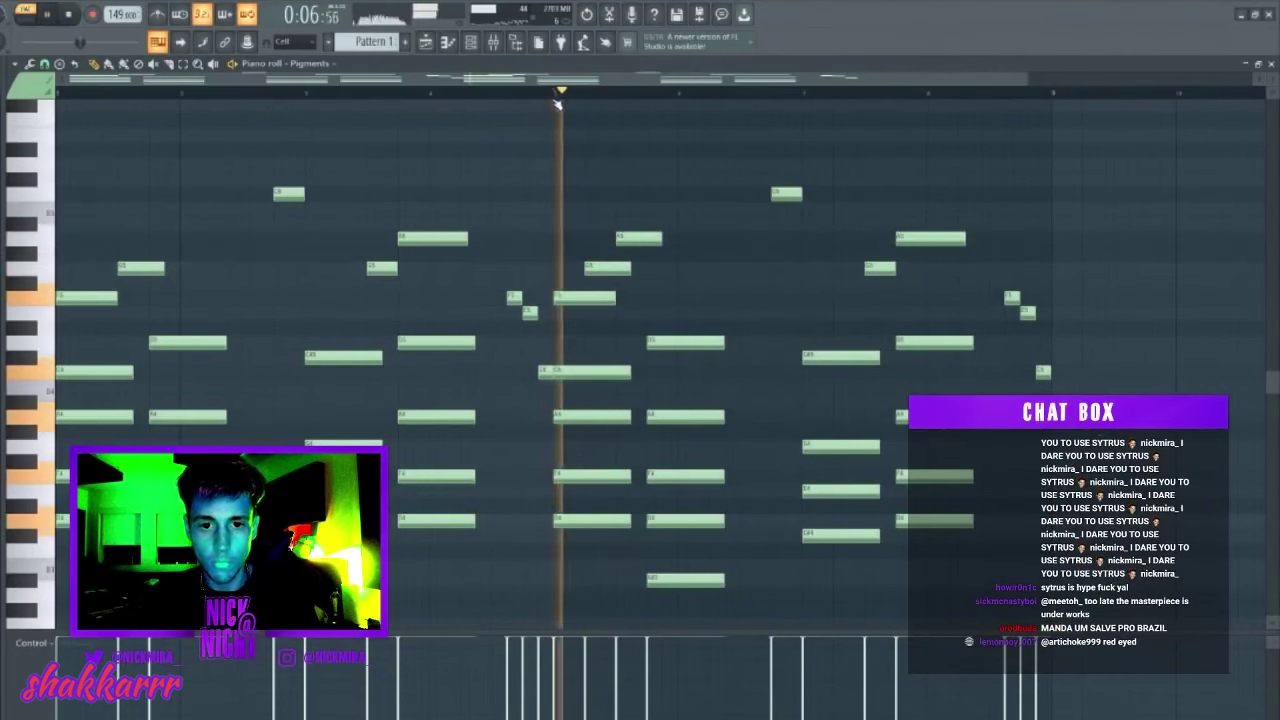
Apply quick legato to the rising F, G, A notes in bar 5, deselect them and close the piano roll.
left_click_drag(638, 203, 603, 319)
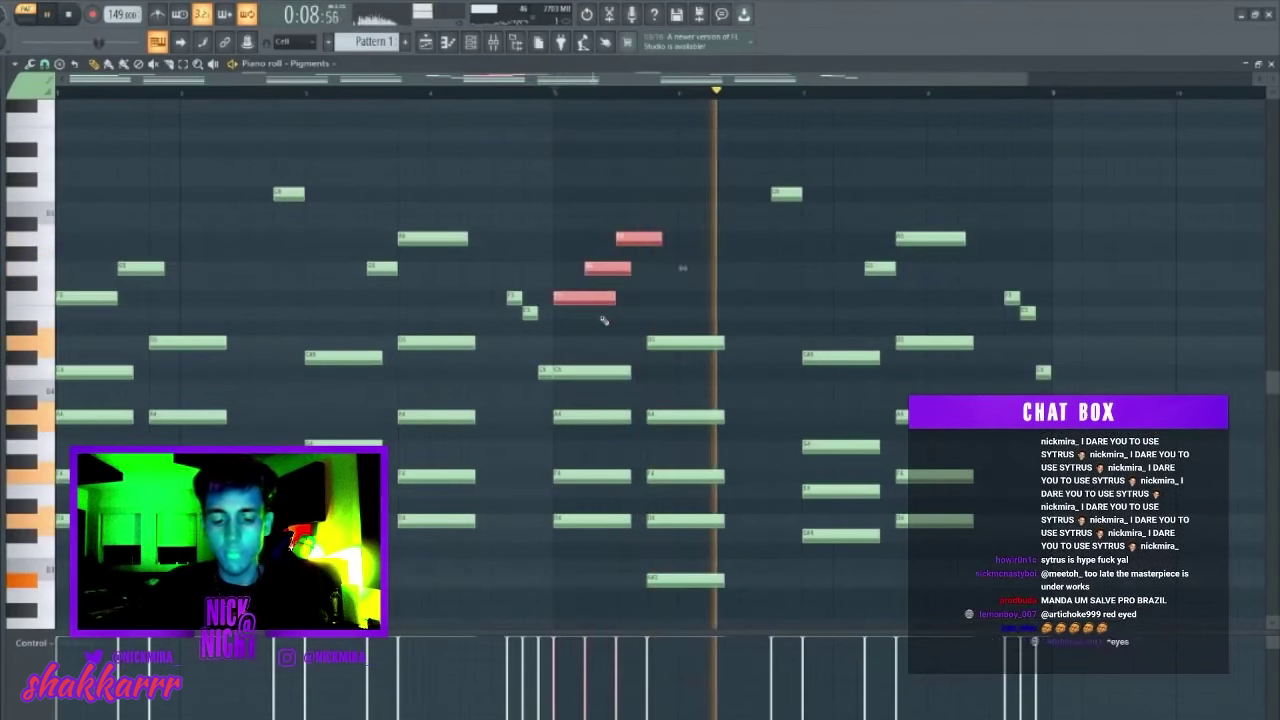
key("ctrl+l")
key("ctrl+d")
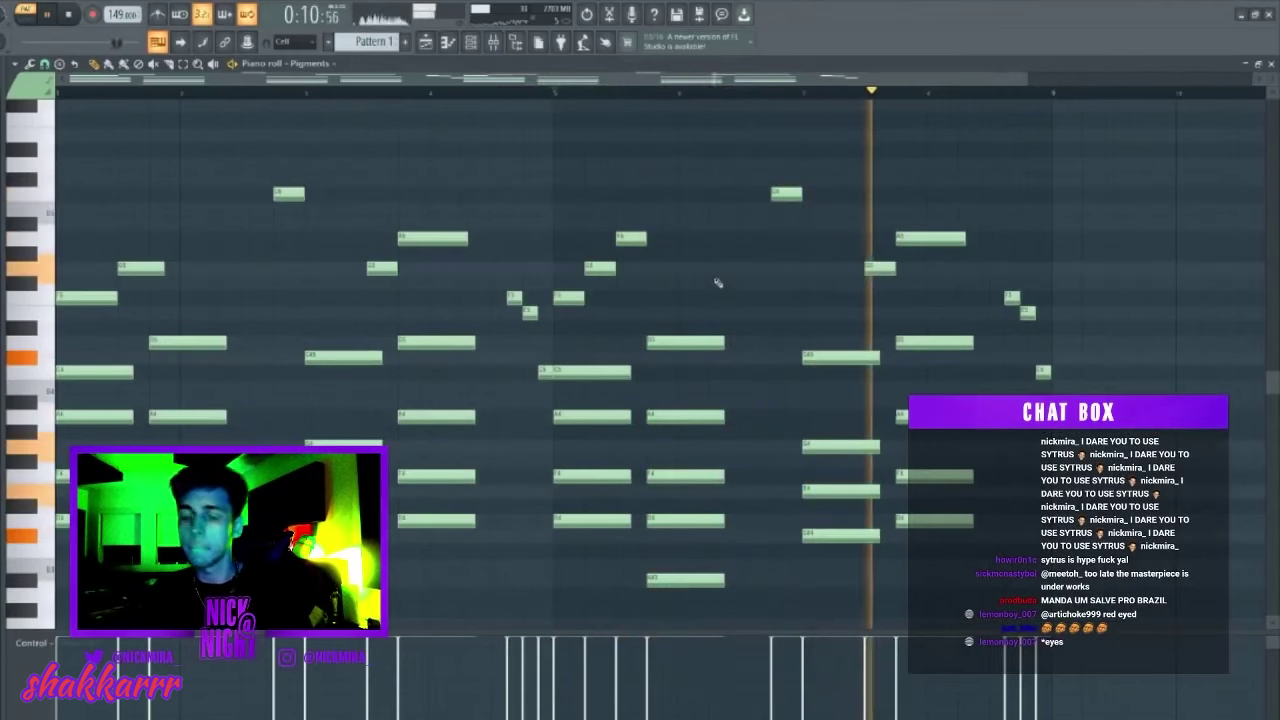
key("F7")
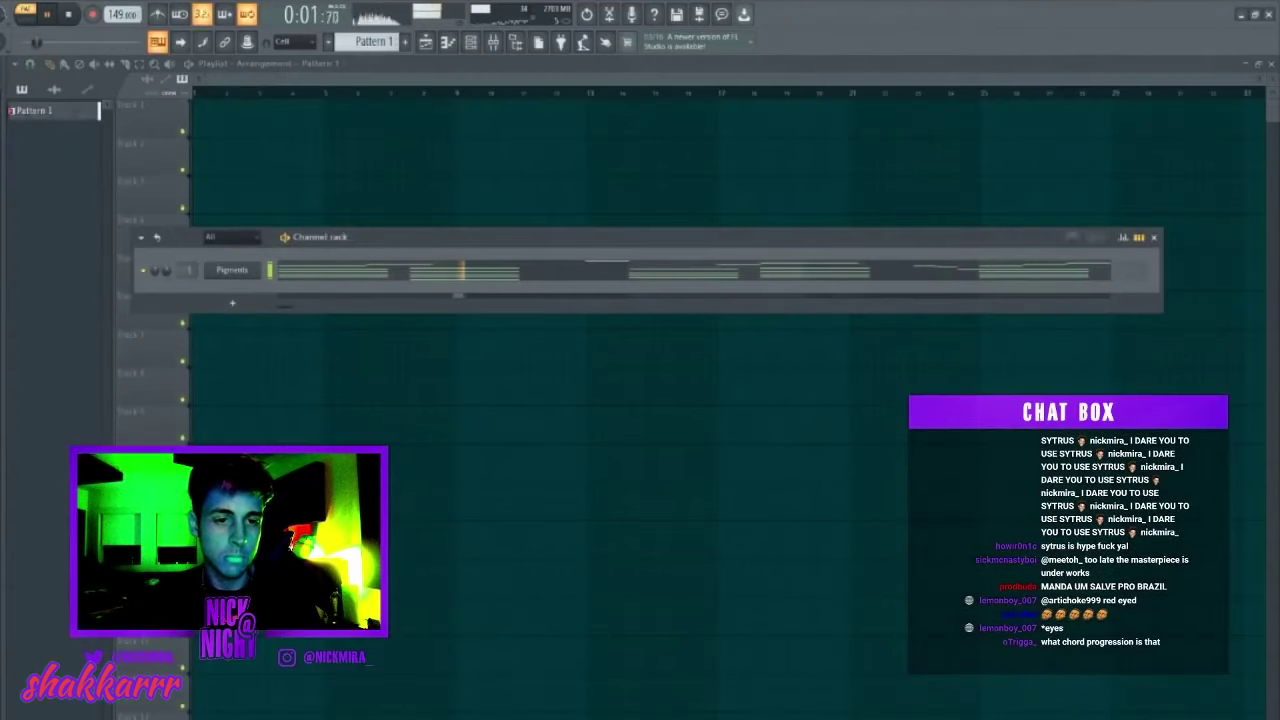
Insert a second Pigments instance above the existing Pigments channel and move its window aside.
right_click(240, 270)
mouse_move(320, 355)
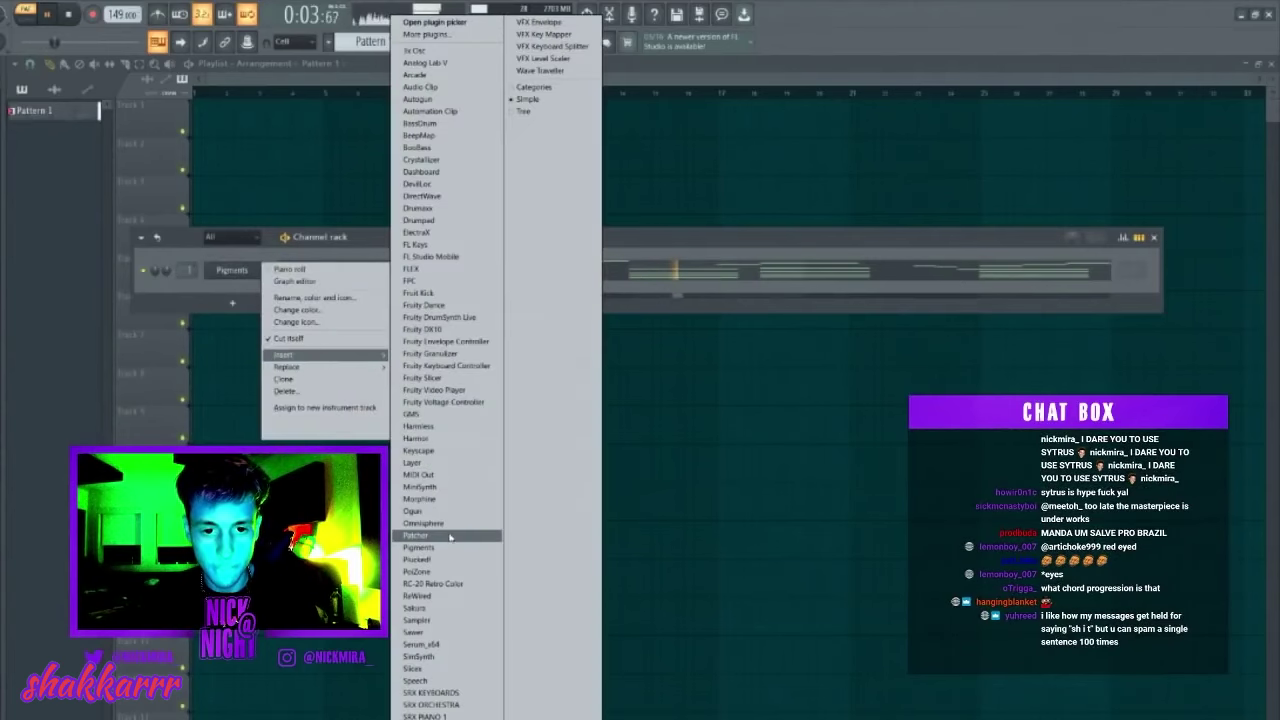
left_click(420, 547)
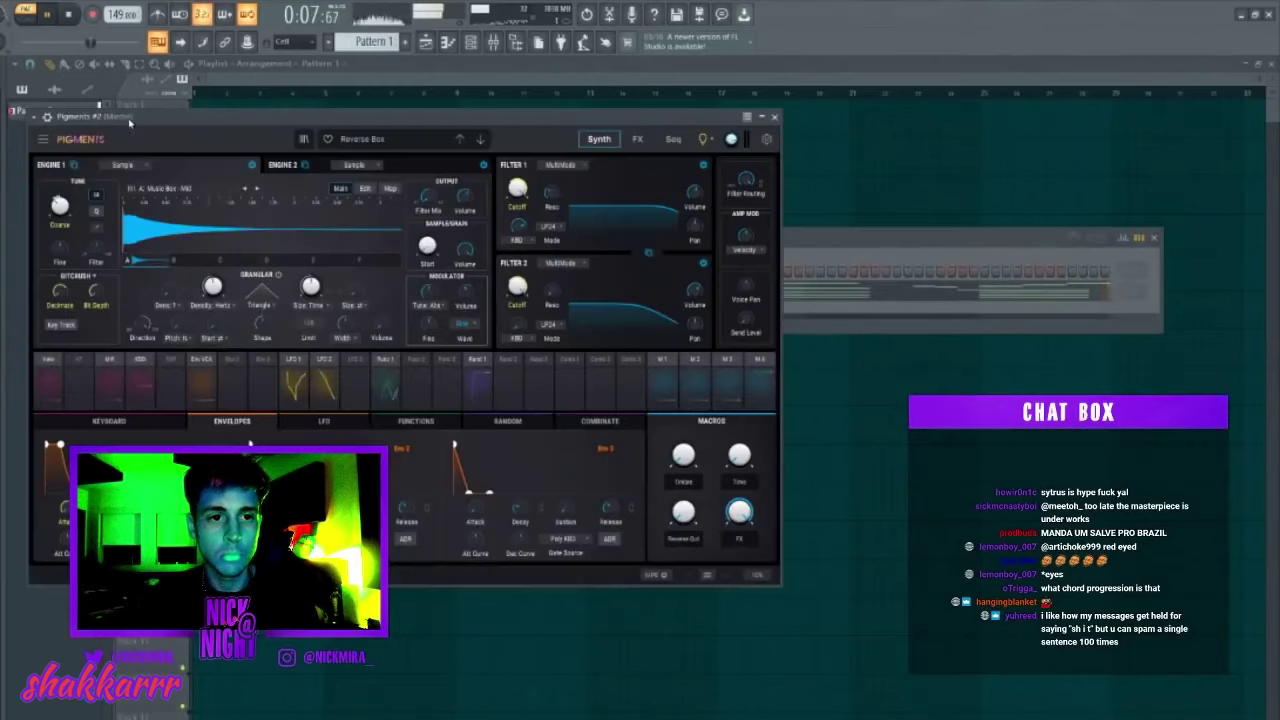
left_click_drag(131, 119, 655, 193)
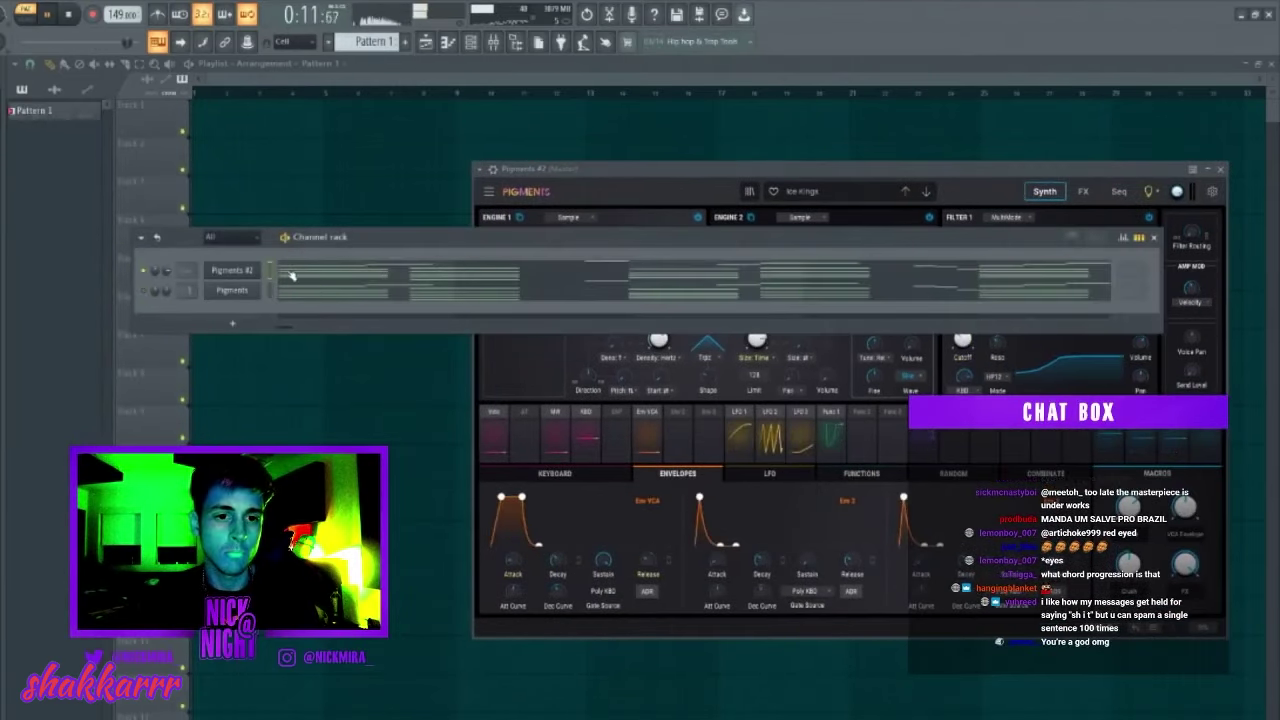
In the second Pigments channel's piano roll, delete the C, G, A, F and E melody notes in bars 2 to 4.
left_click(291, 276)
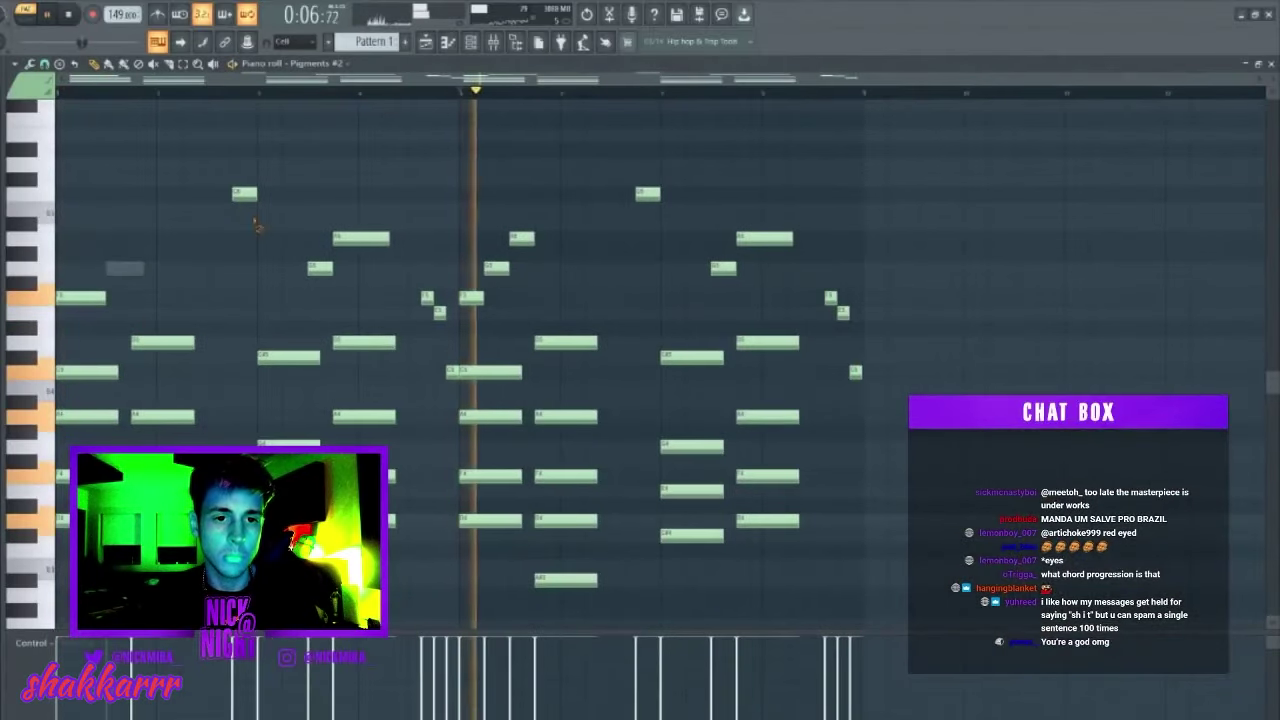
right_click(245, 194, "alt")
right_click(361, 239, "alt")
right_click(320, 269, "alt")
right_click(427, 298, "alt")
right_click(440, 313, "alt")
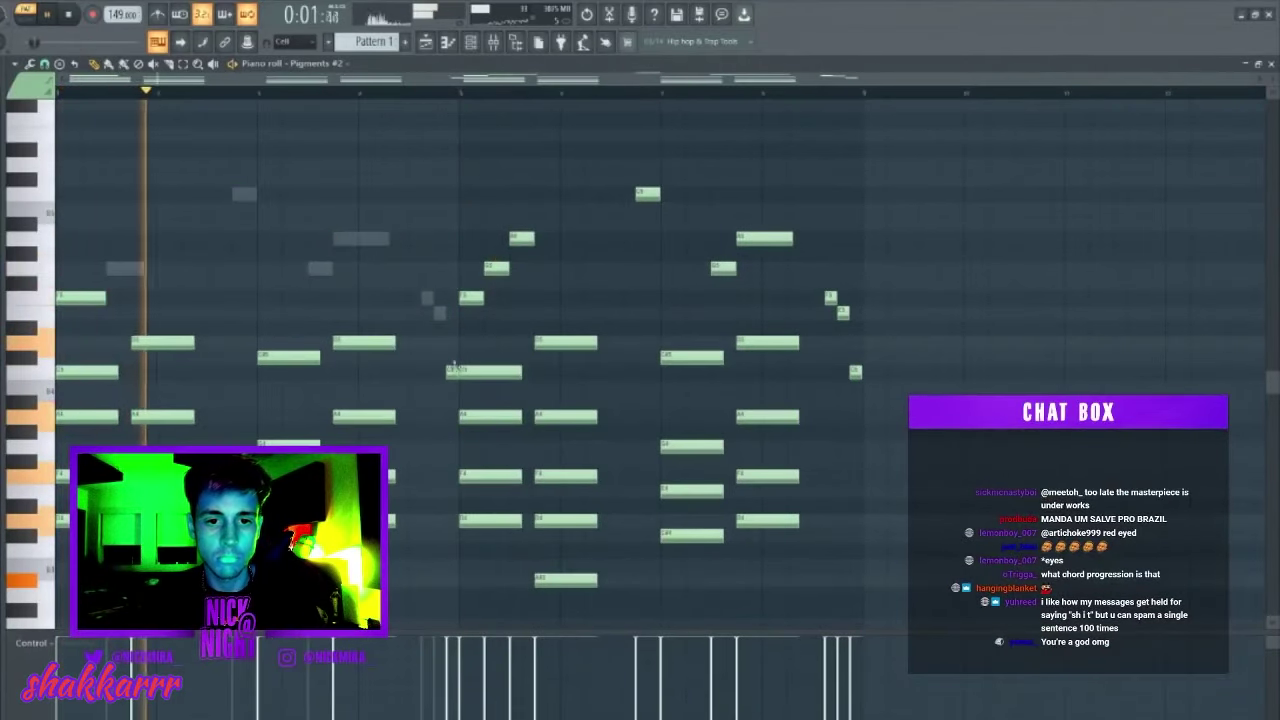
Delete the rising F, G, A melody notes in bar 5 and the top C and D notes of the two chords in bars 5 and 6.
right_click(472, 298, "alt")
right_click(497, 268, "alt")
right_click(522, 238, "alt")
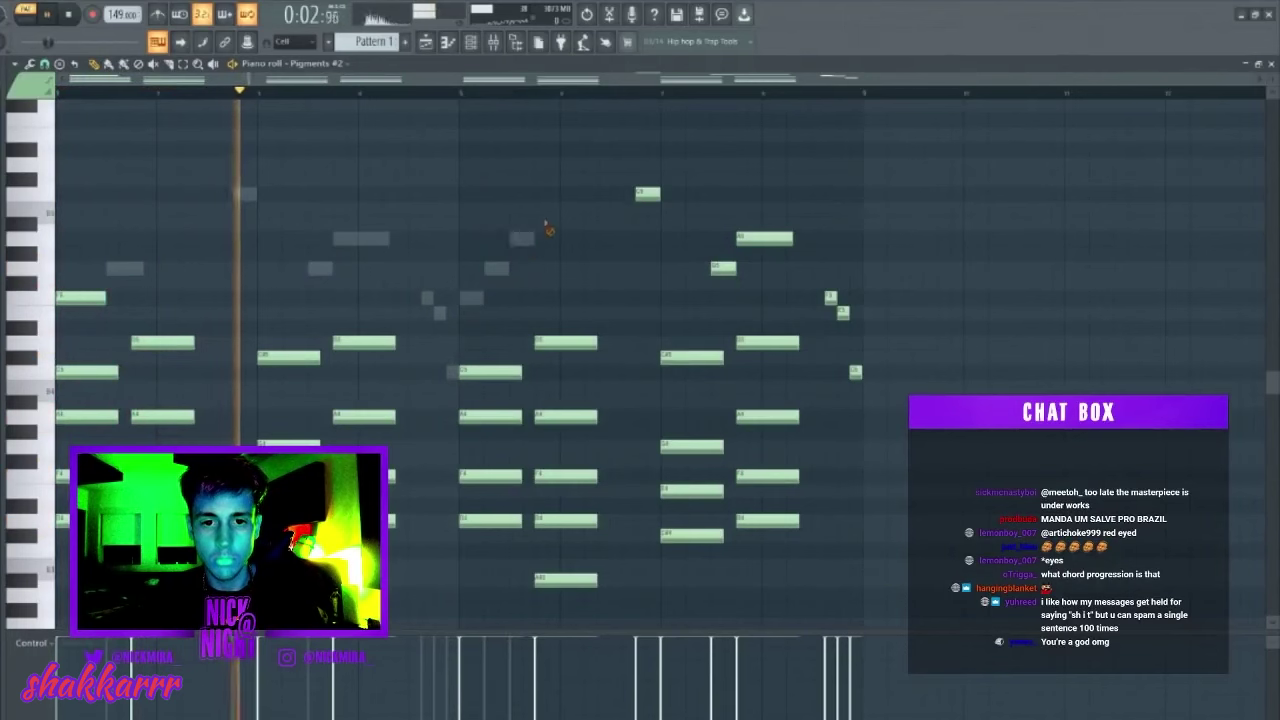
right_click(576, 345, "alt")
right_click(505, 370, "alt")
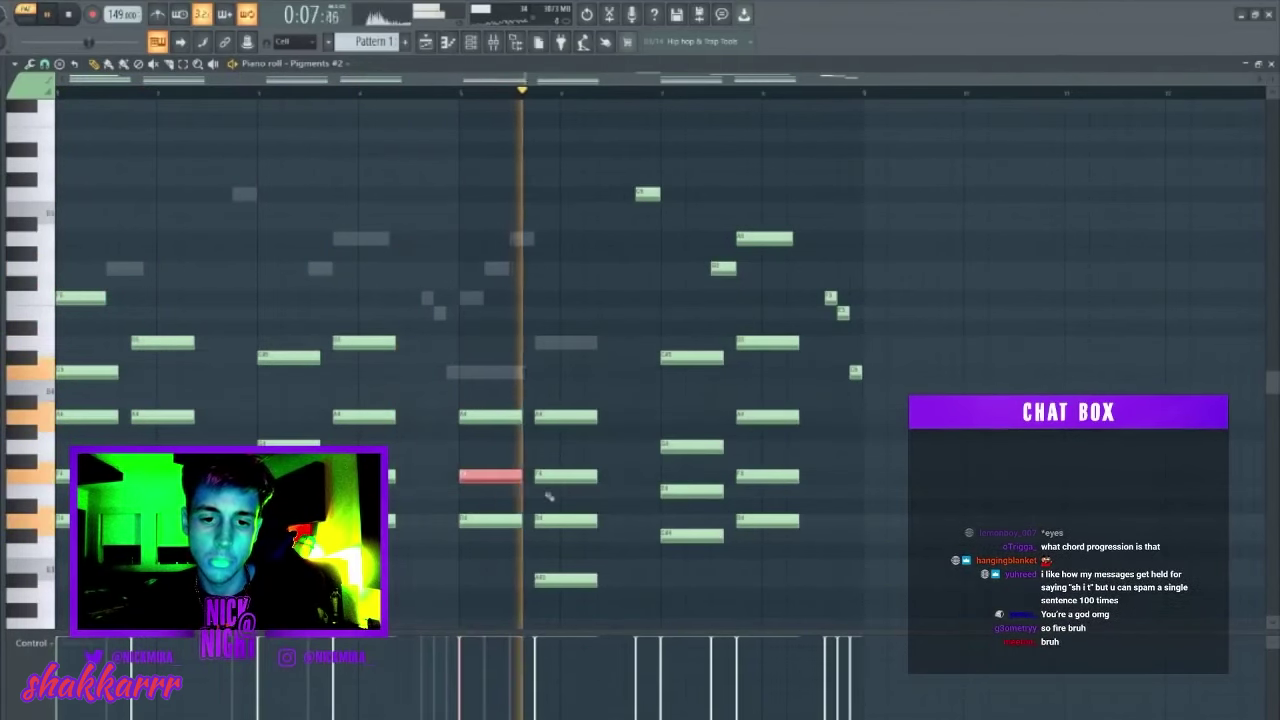
Transpose the F of the bar 5 chord and the D of the following chord up an octave, then deselect them.
left_click(576, 522, "ctrl+shift")
key("ctrl+Up")
key("ctrl+d")
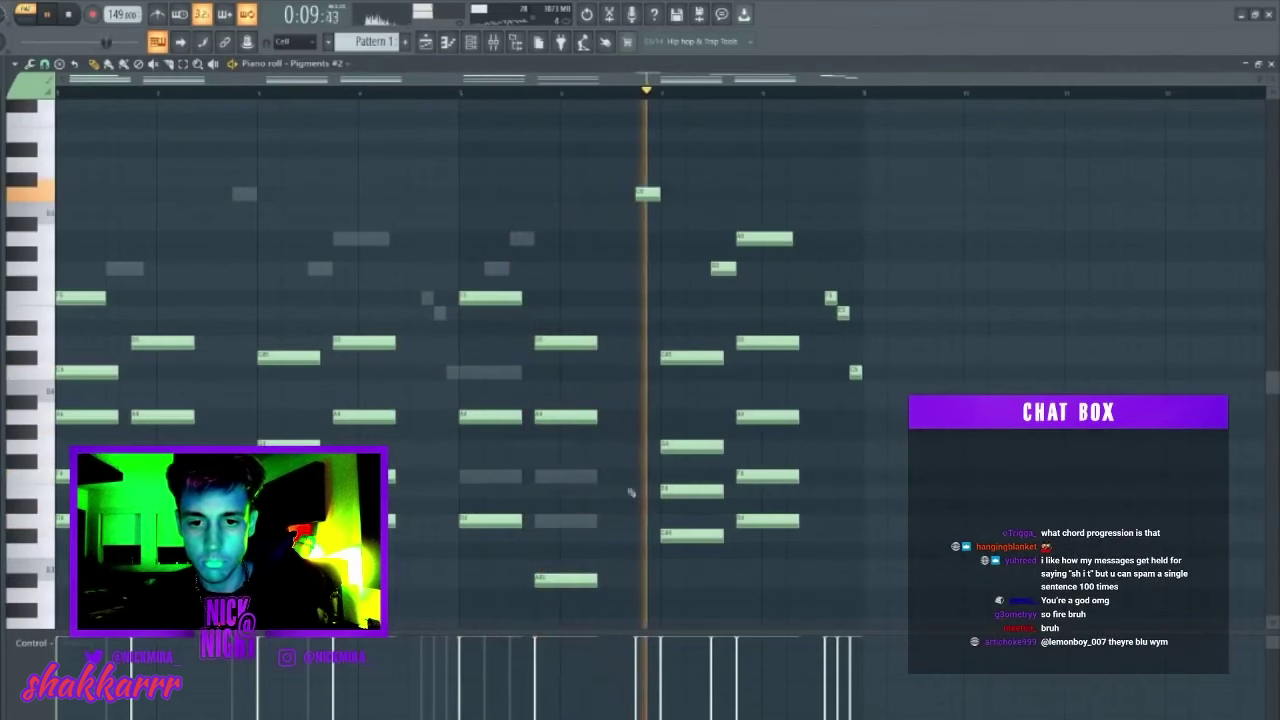
Delete the top C# and D notes of the last two chords and the G and A melody notes above them.
key("space")
right_click(700, 358, "alt")
right_click(760, 343, "alt")
key("space")
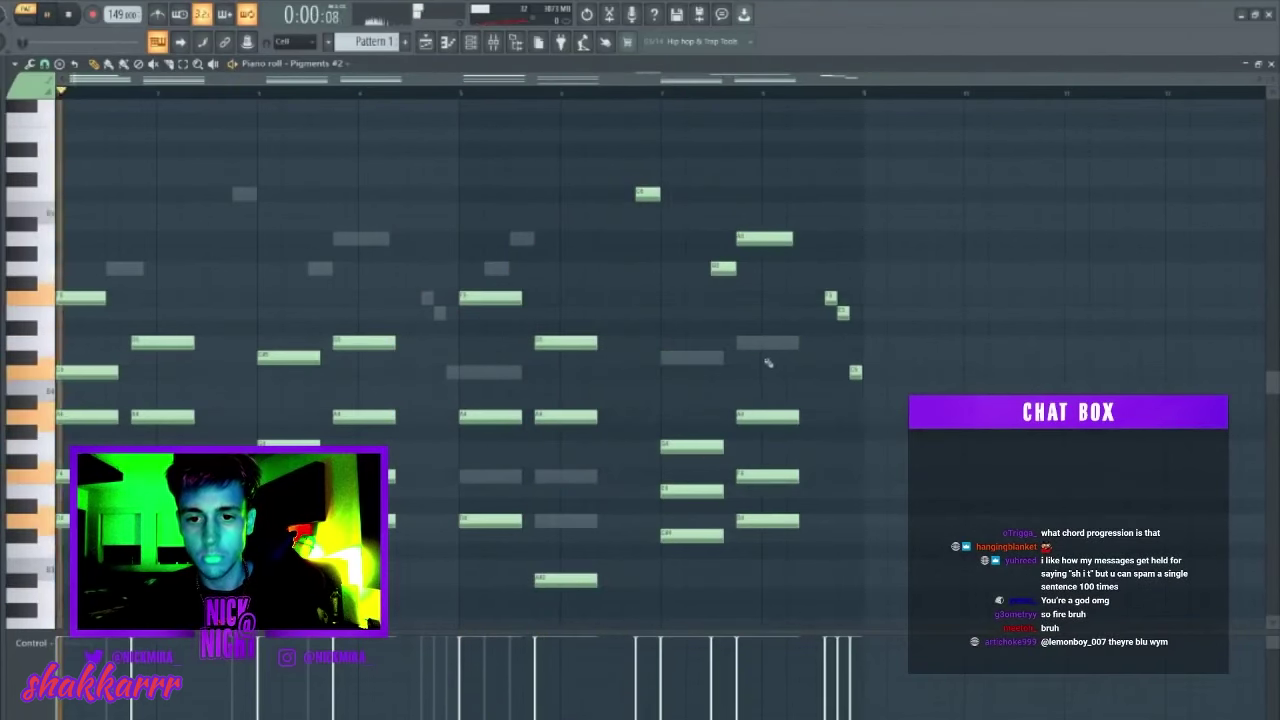
right_click(724, 268, "alt")
right_click(780, 239, "alt")
Transpose the E and F notes of the last two chords up an octave, and delete the high C at the end of bar 6.
left_click_drag(771, 457, 708, 499)
key("ctrl+Up")
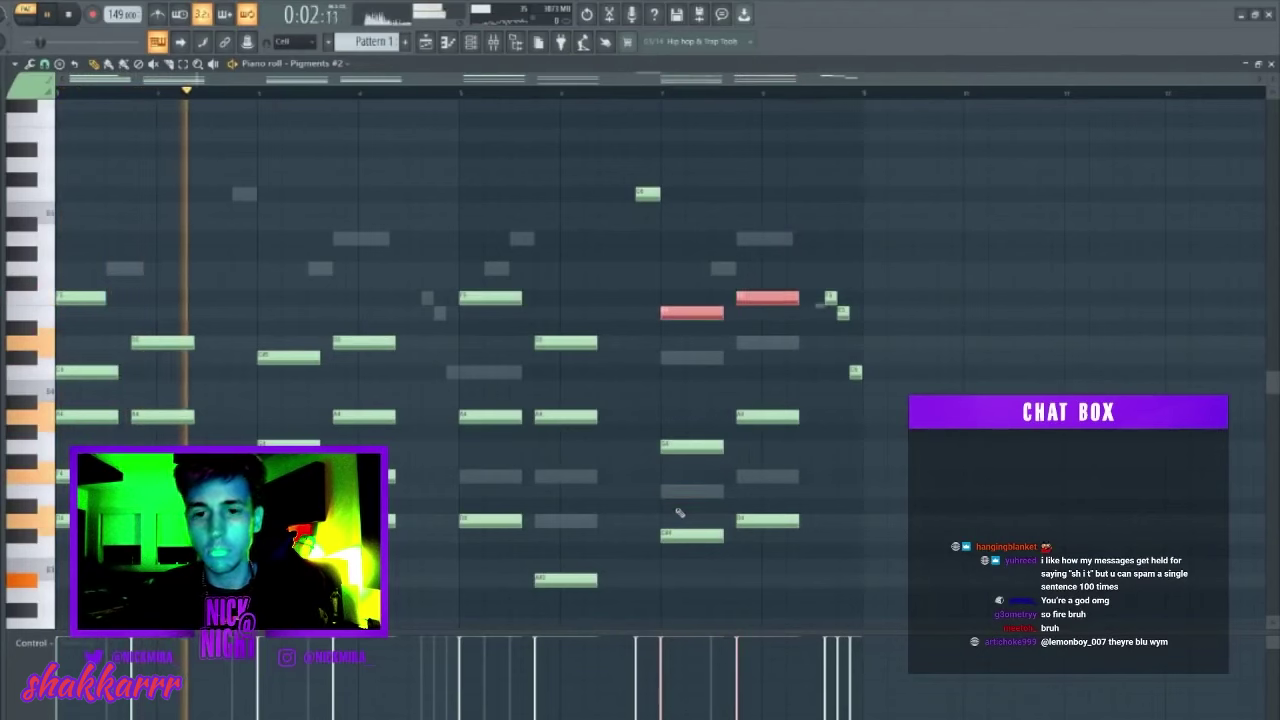
key("ctrl+d")
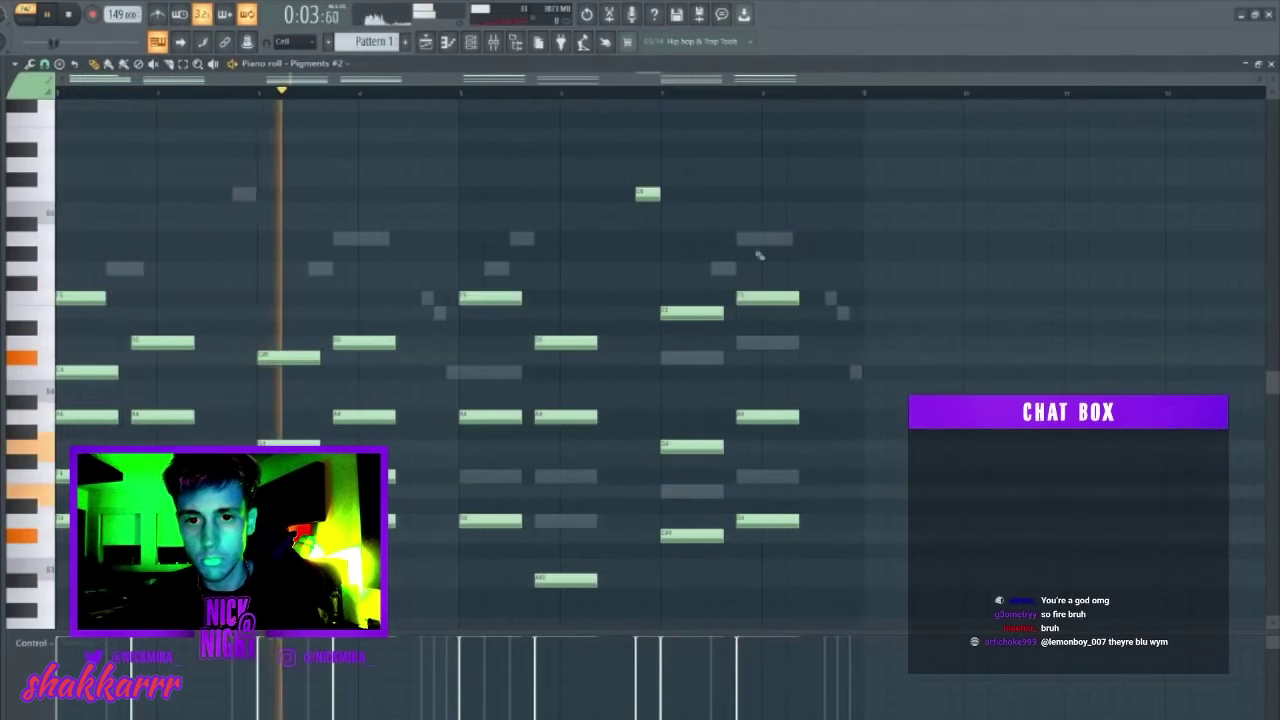
right_click(641, 197, "alt")
key("F7")
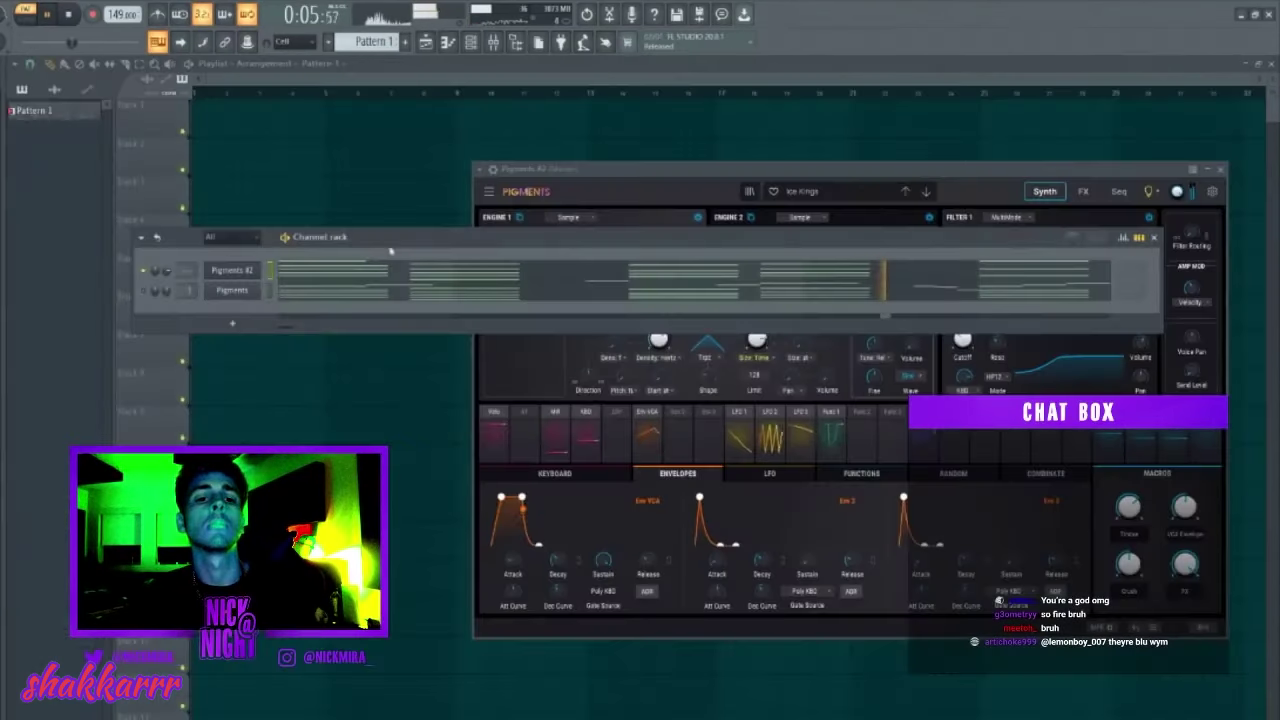
Audition successive presets on the second Pigments instance and load Acoustic Drops.
left_click(896, 183)
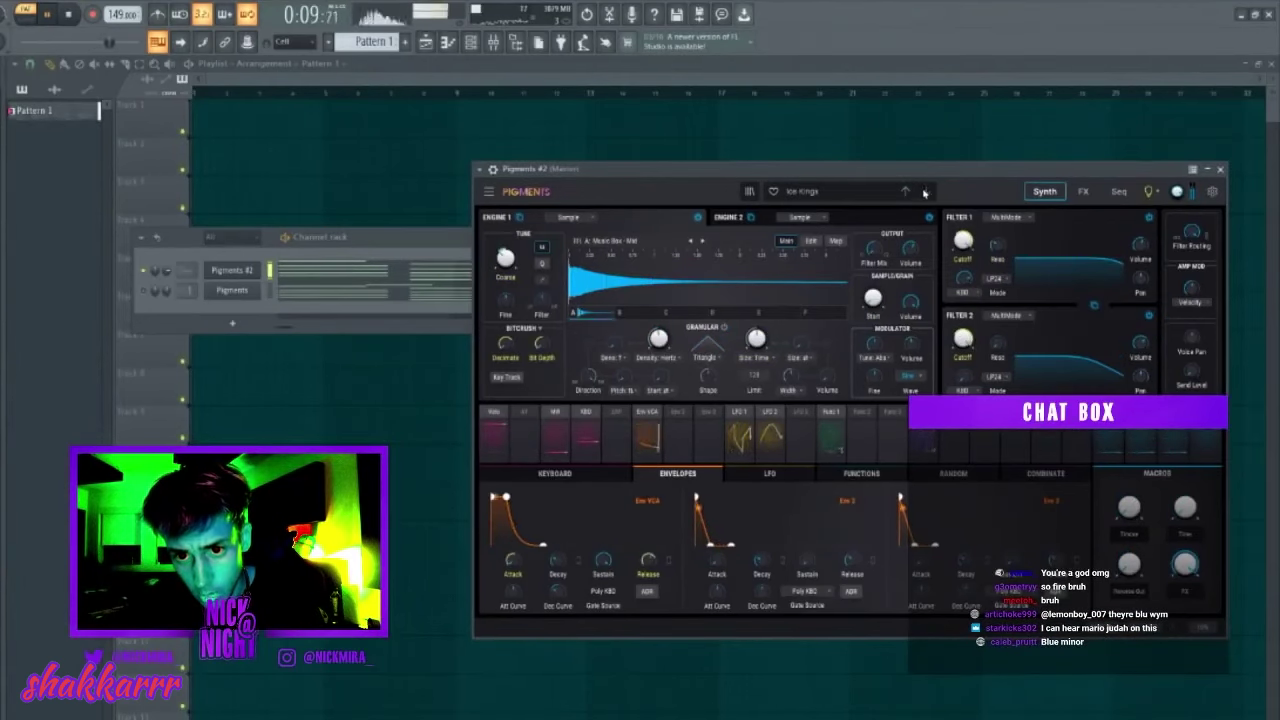
left_click(925, 191)
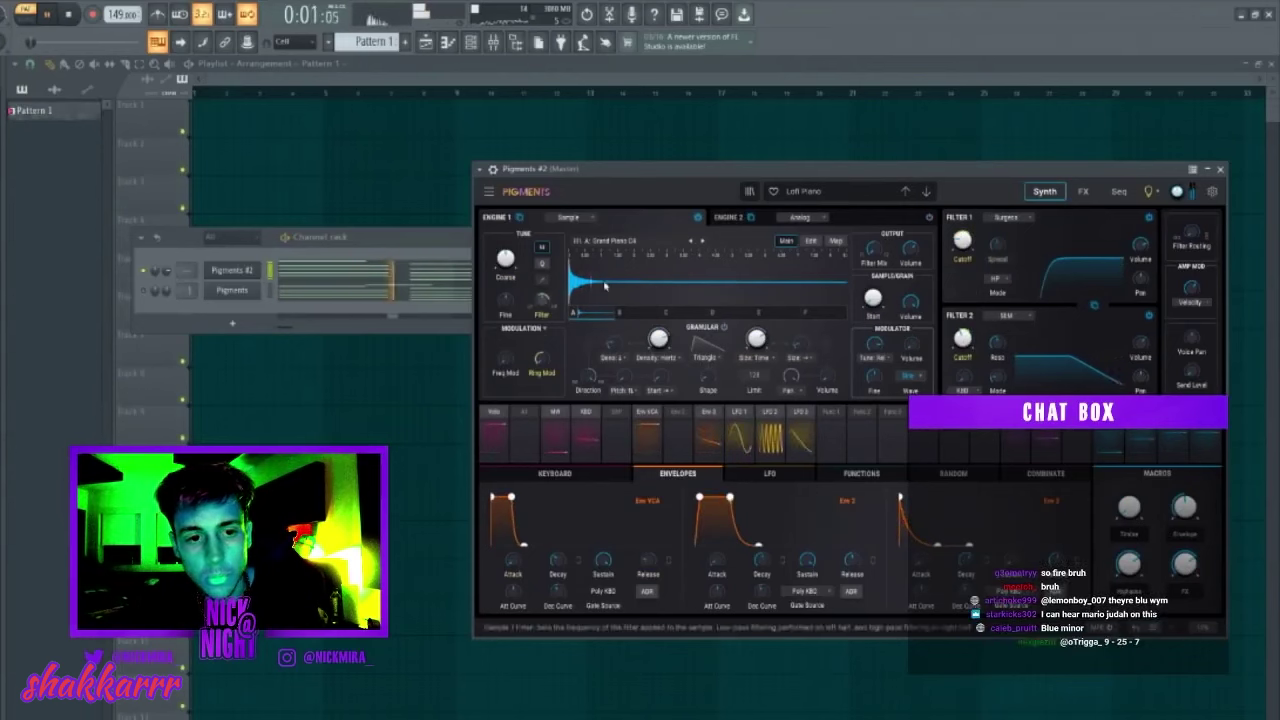
left_click(929, 192)
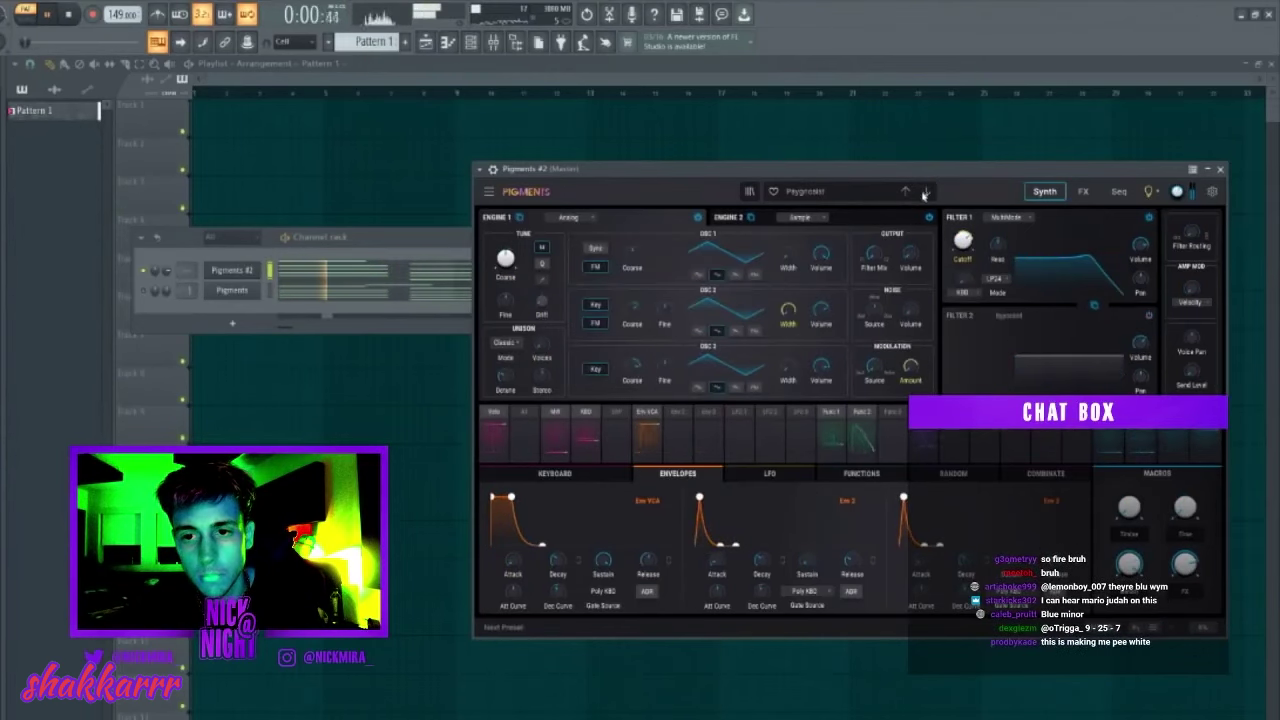
left_click(927, 191)
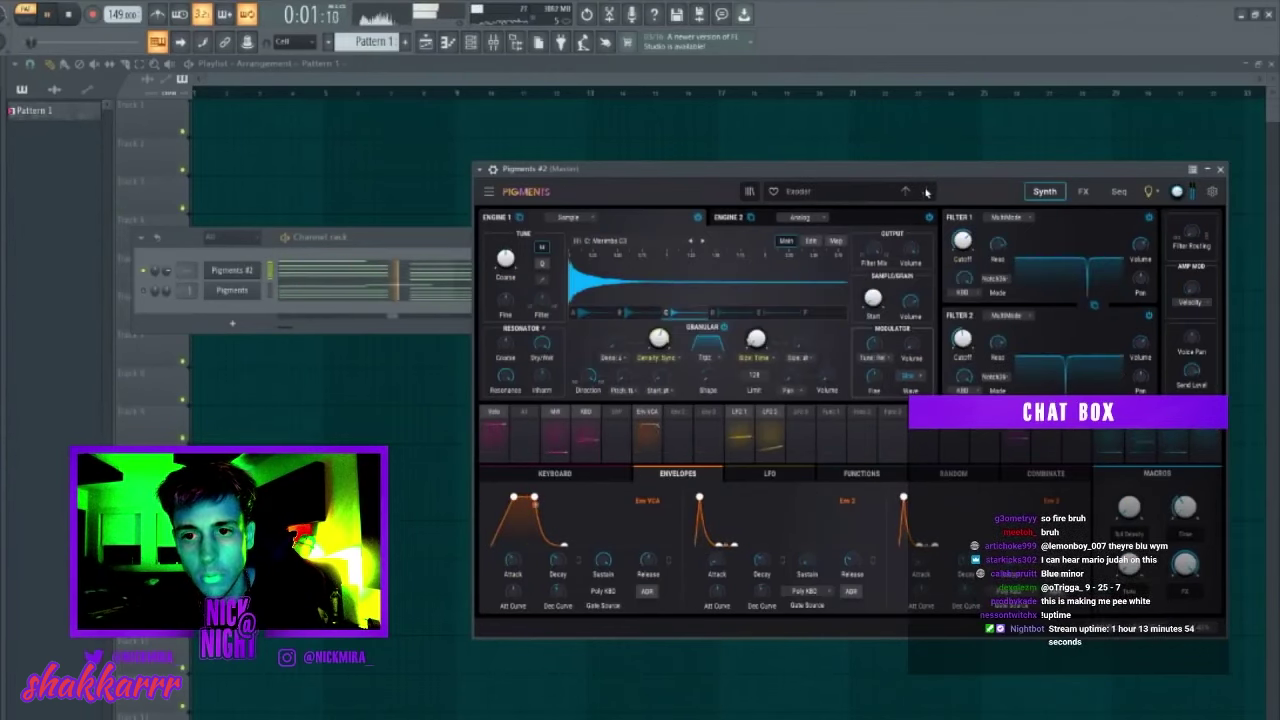
left_click(927, 190)
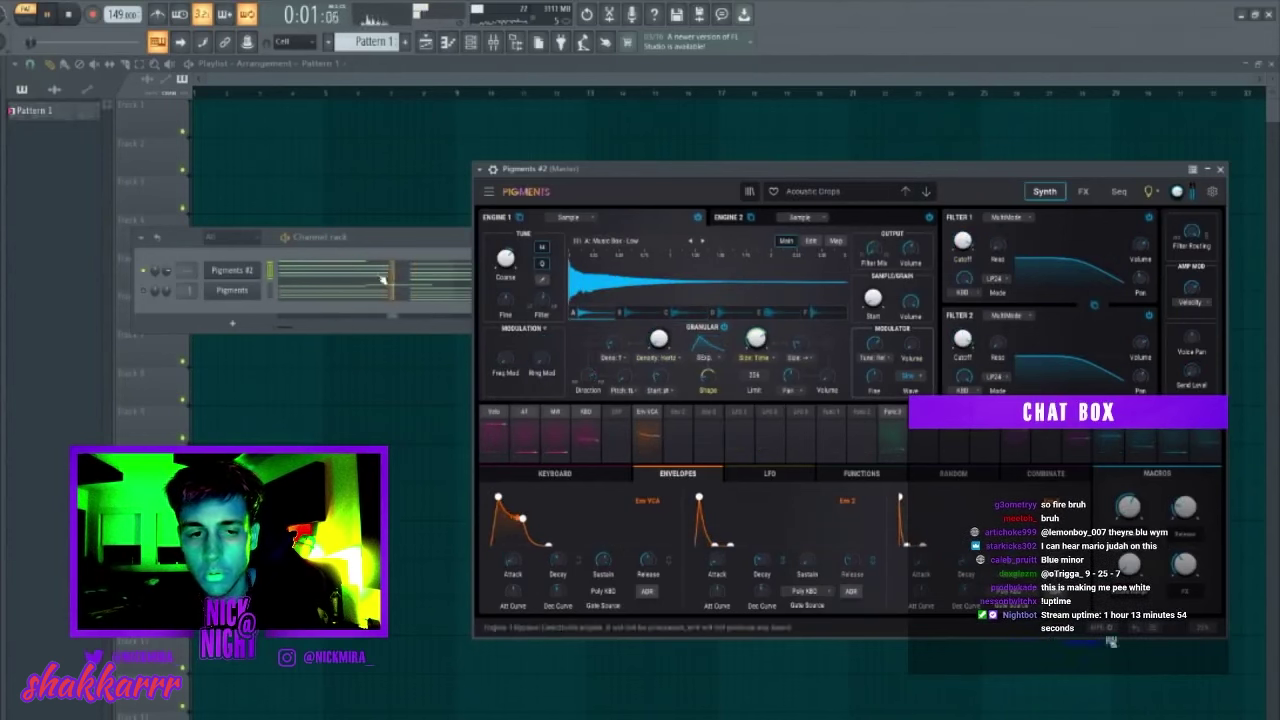
left_click(341, 267)
key("Escape")
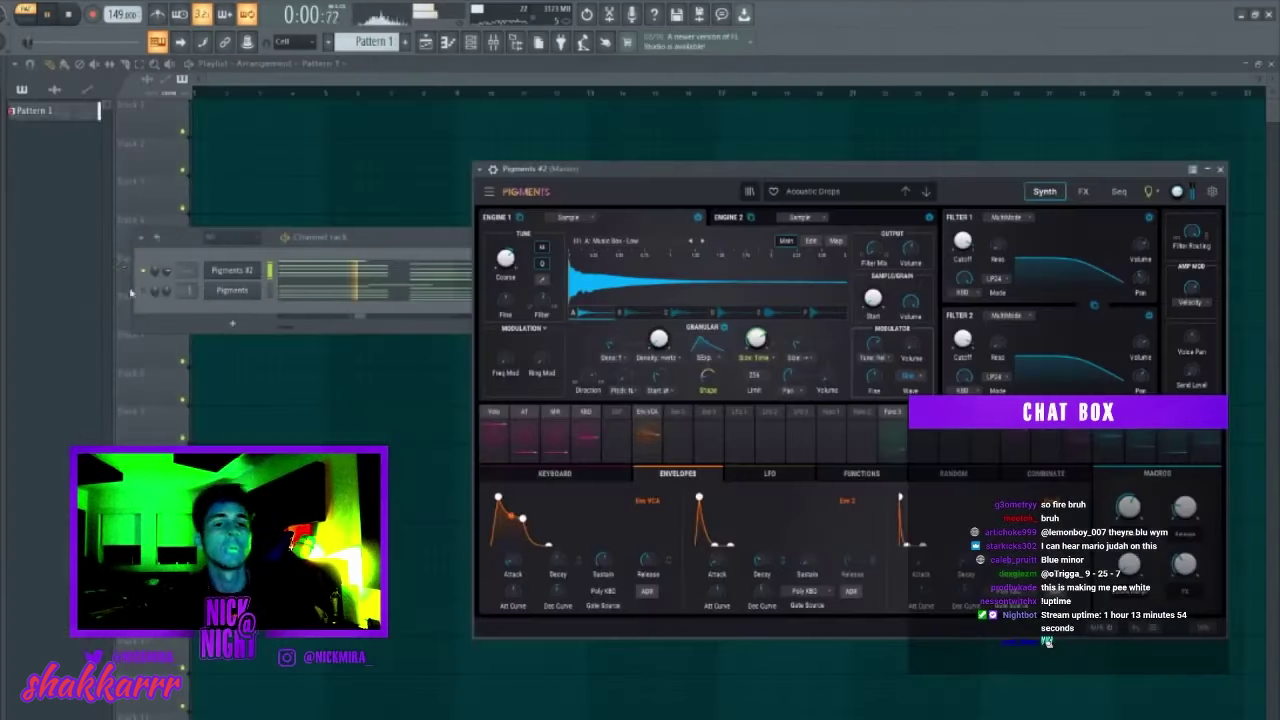
left_click(170, 271)
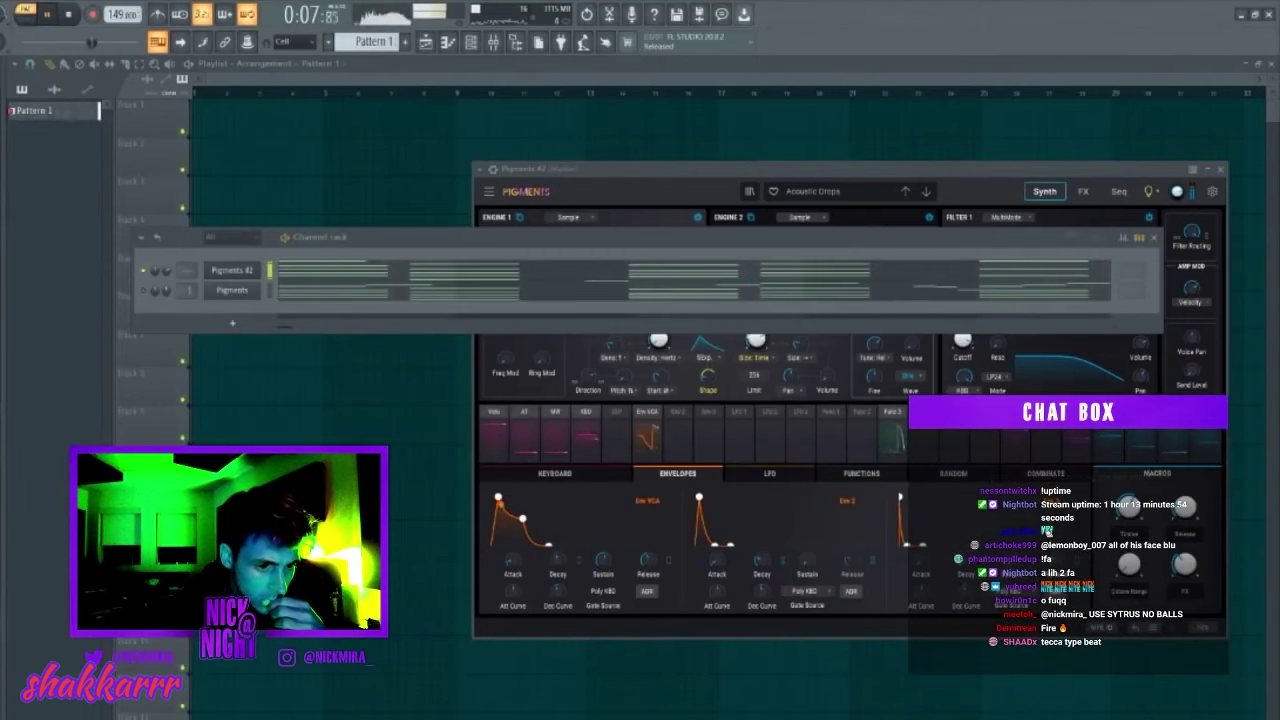
Add the SD_FromHere snare sample as a channel with a hit on beat 3 of bar 1, and open its piano roll.
left_click_drag(245, 320, 428, 320)
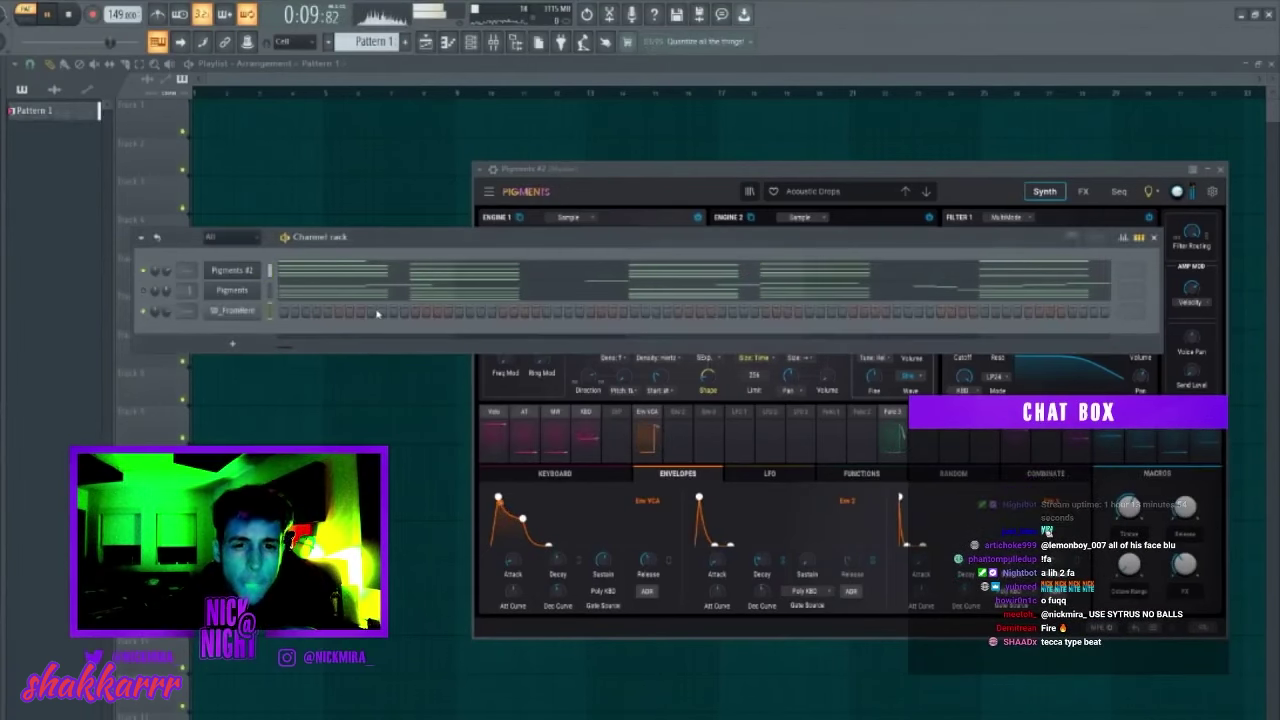
right_click(245, 313)
left_click(290, 306)
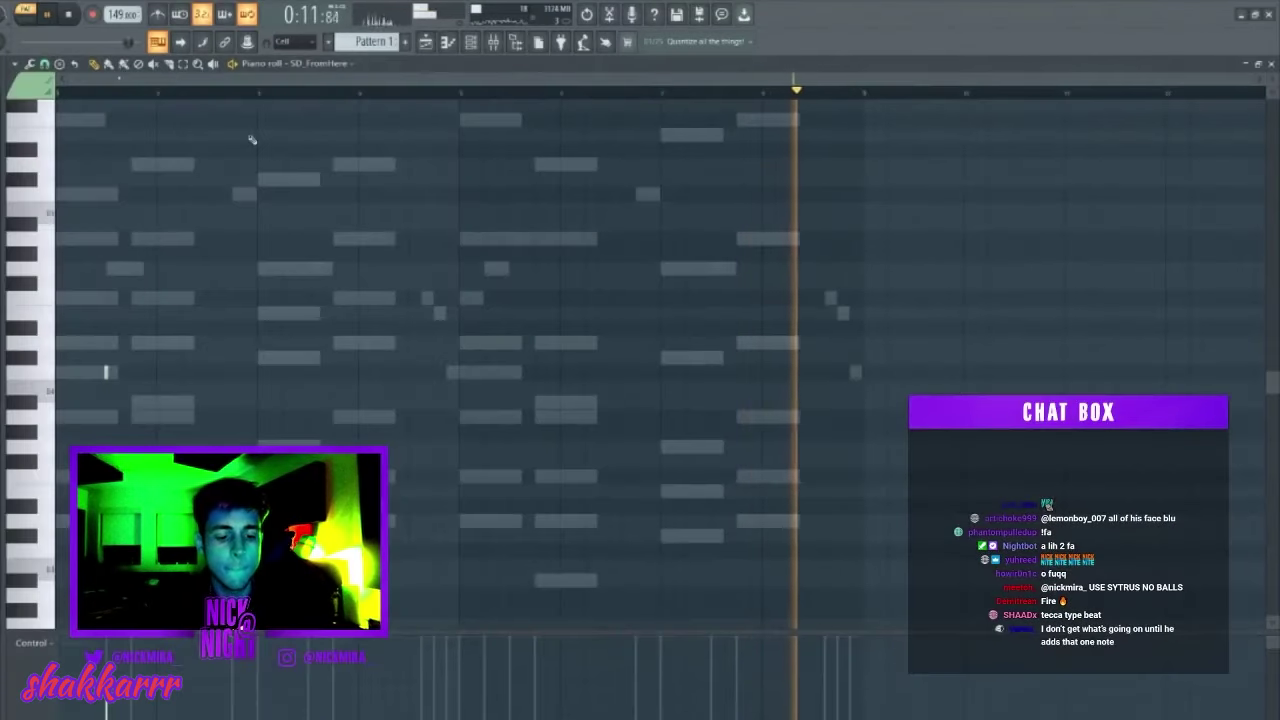
Duplicate the one-bar snare pattern so the beat 3 hit repeats in every bar through bar 8.
left_click_drag(162, 93, 58, 93)
key("ctrl+b")
key("ctrl+b")
key("ctrl+b")
key("ctrl+b")
key("ctrl+b")
key("ctrl+b")
key("ctrl+b")
key("ctrl+d")
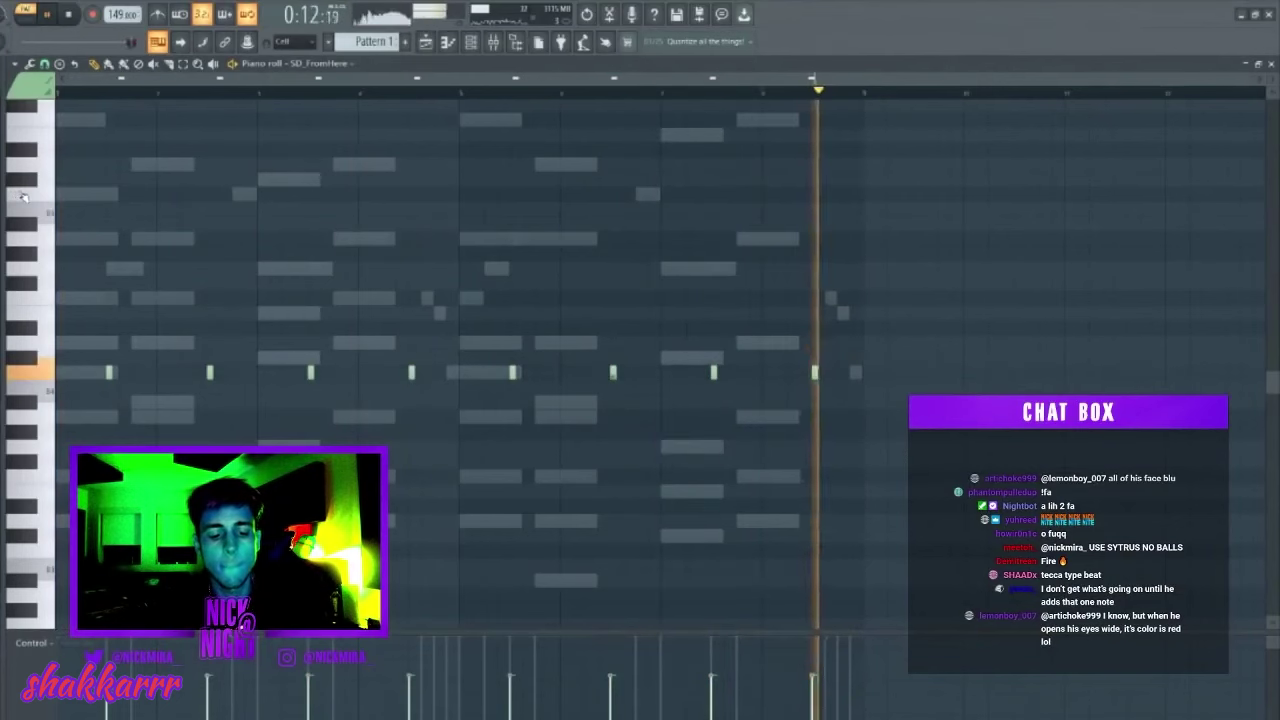
Raise the velocity of all snare hits to maximum and close the piano roll.
key("ctrl+a")
key("ctrl+d")
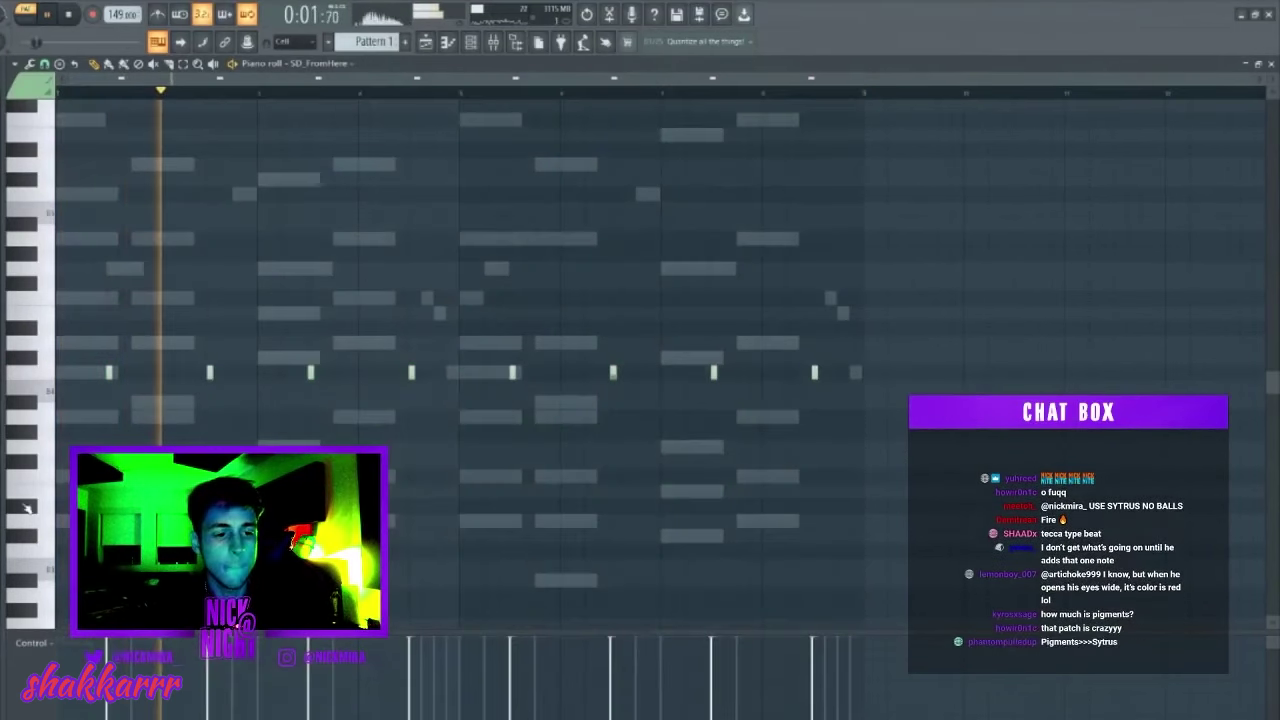
key("Escape")
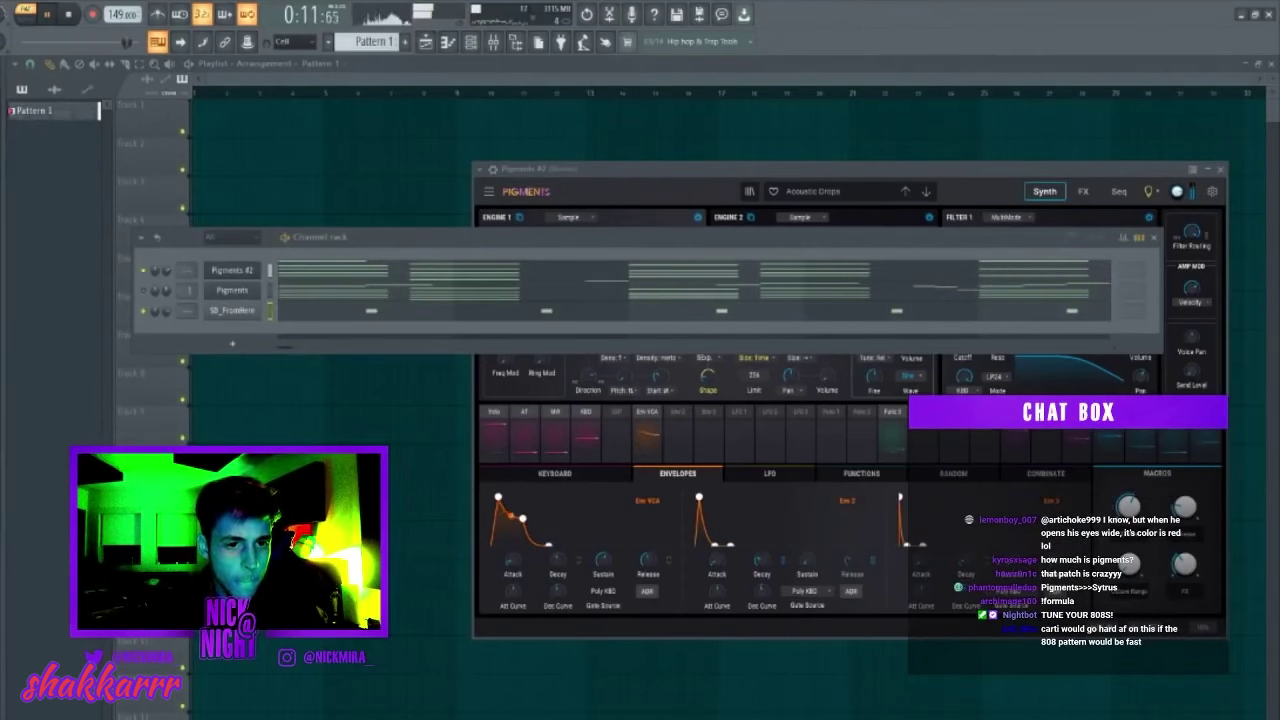
Add the HH_PassOut1 hi-hat sample as a channel with hits on steps 1, 7, 19 and 25, and open its piano roll.
left_click_drag(267, 333, 270, 336)
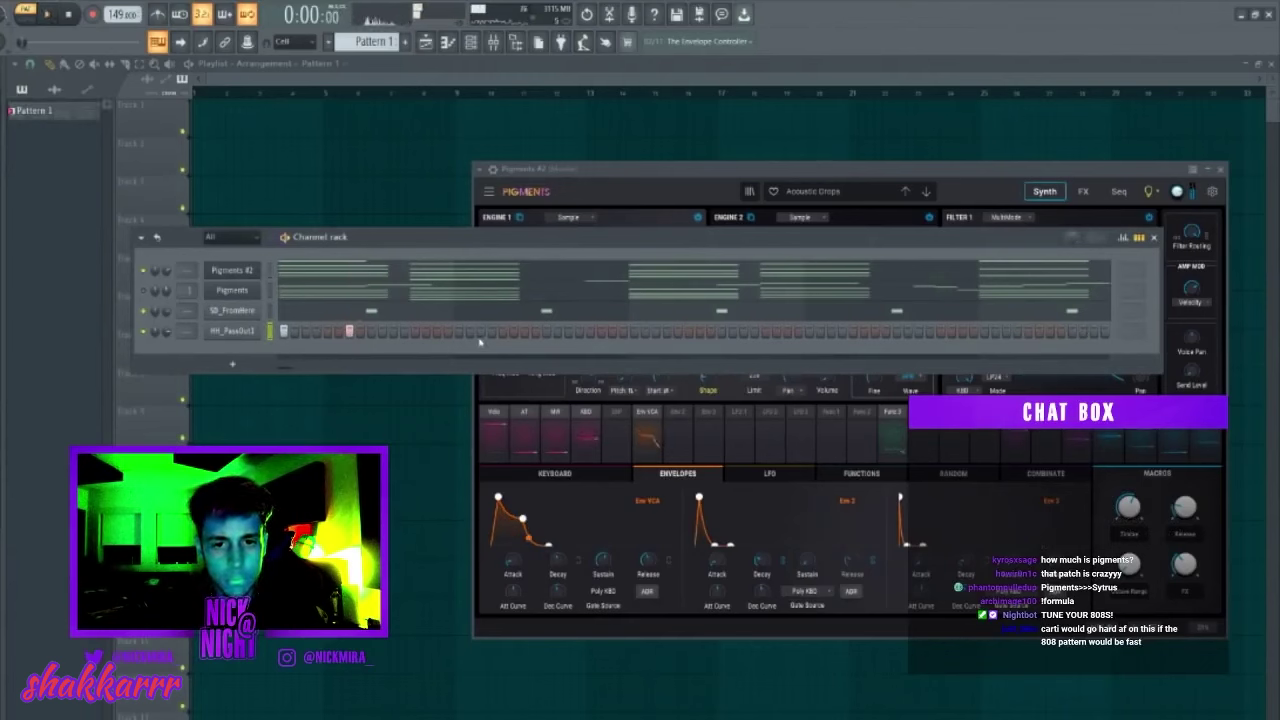
left_click(546, 332)
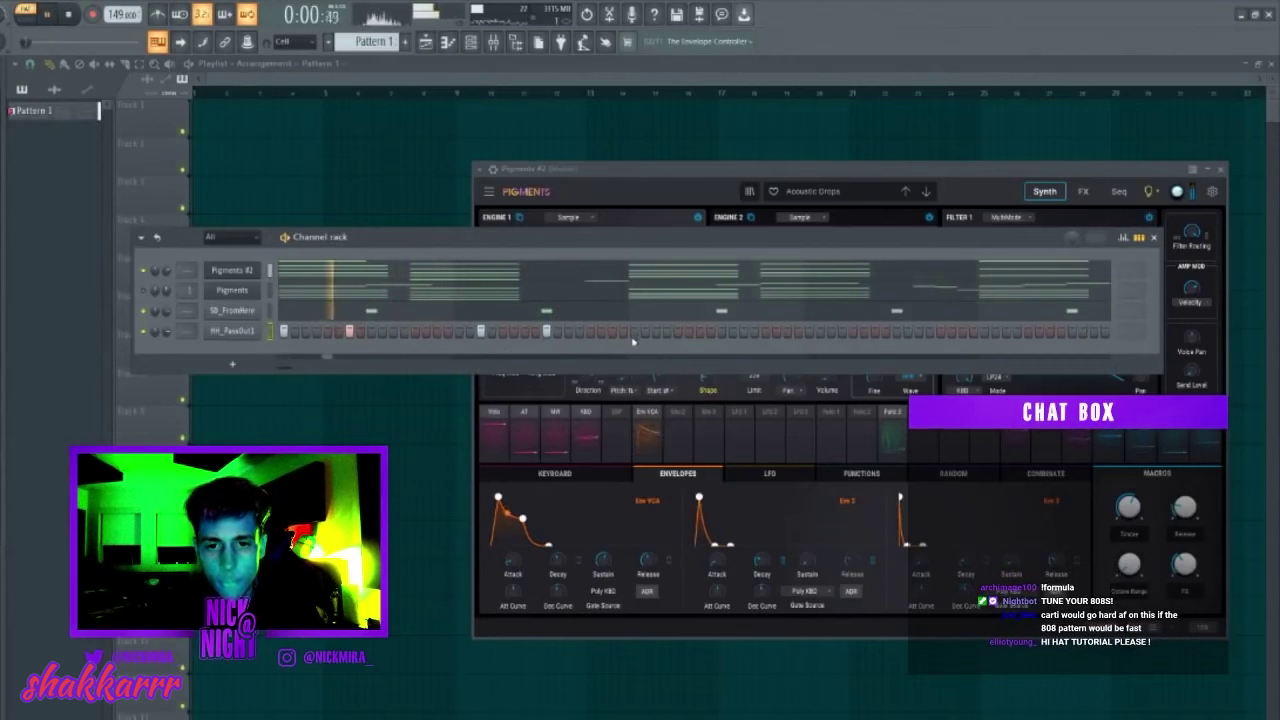
right_click(243, 332)
left_click(316, 306)
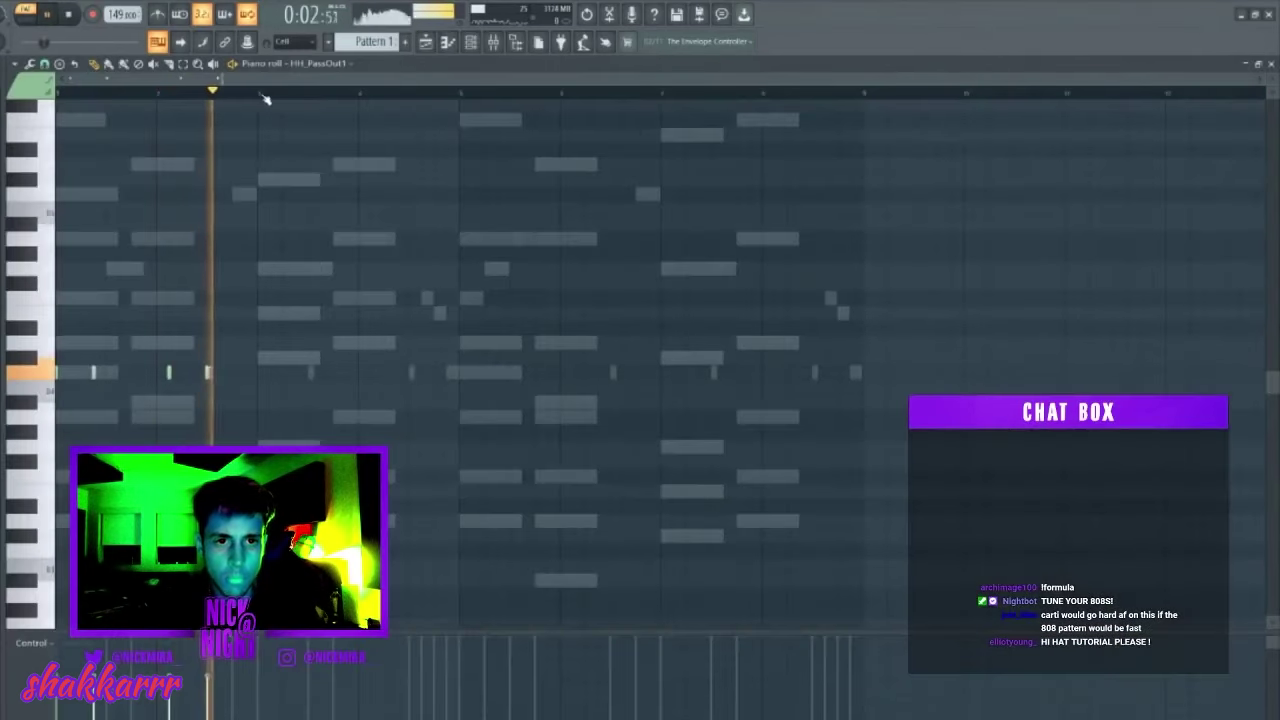
Duplicate the two-bar hi-hat pattern through bar 8, restart playback and close the piano roll.
left_click_drag(264, 94, 57, 94)
left_click_drag(265, 95, 260, 97)
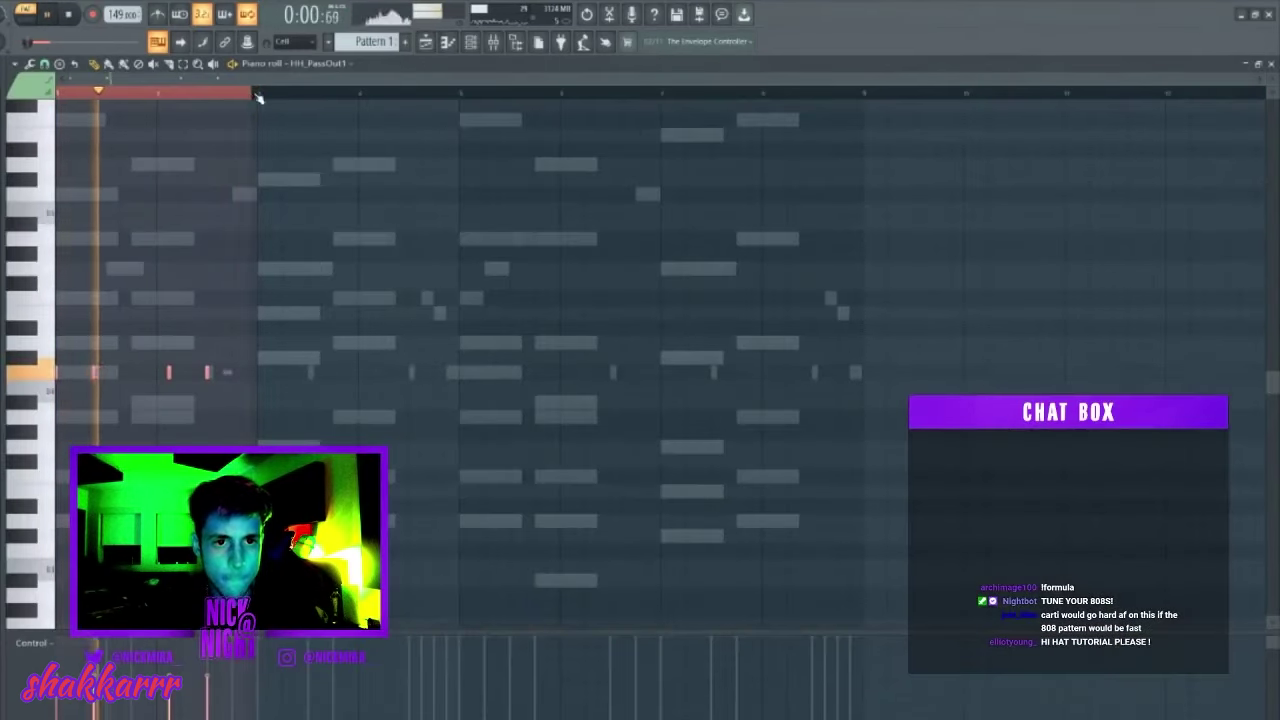
double_click(260, 97)
scroll(260, 97, "up", 1)
left_click_drag(347, 97, 57, 97)
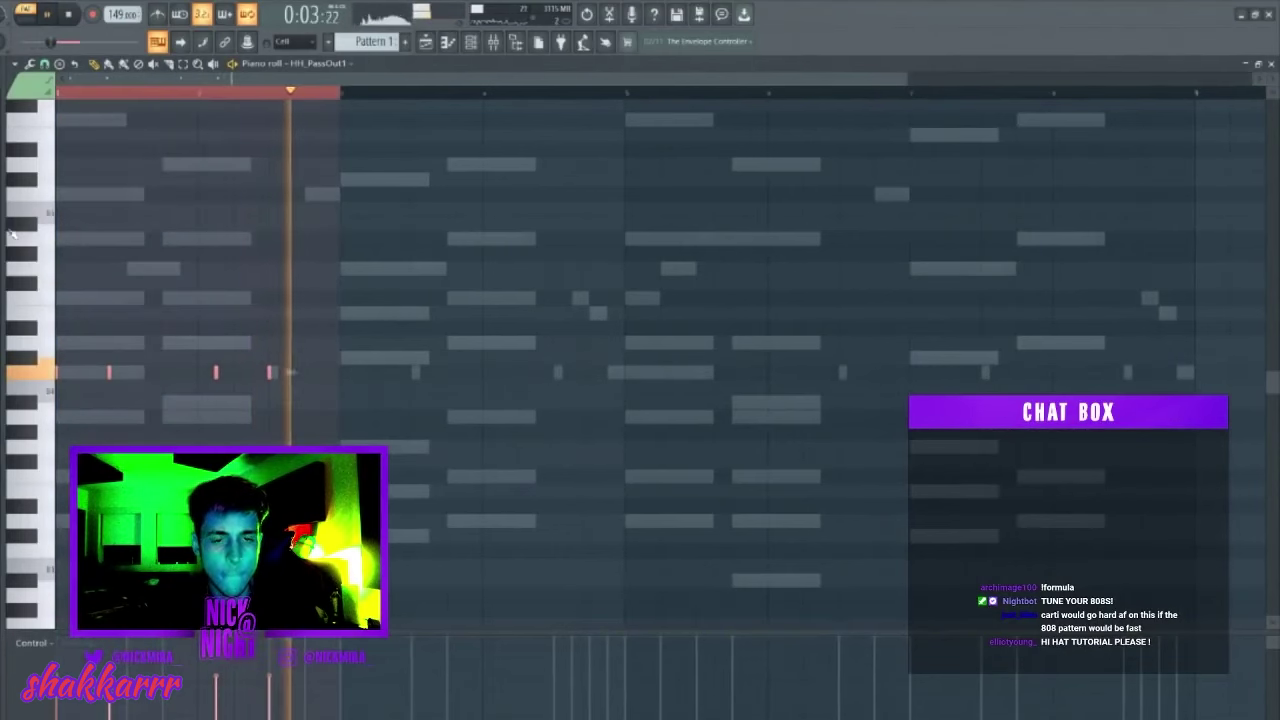
key("ctrl+b")
key("ctrl+b")
key("ctrl+b")
key("ctrl+b")
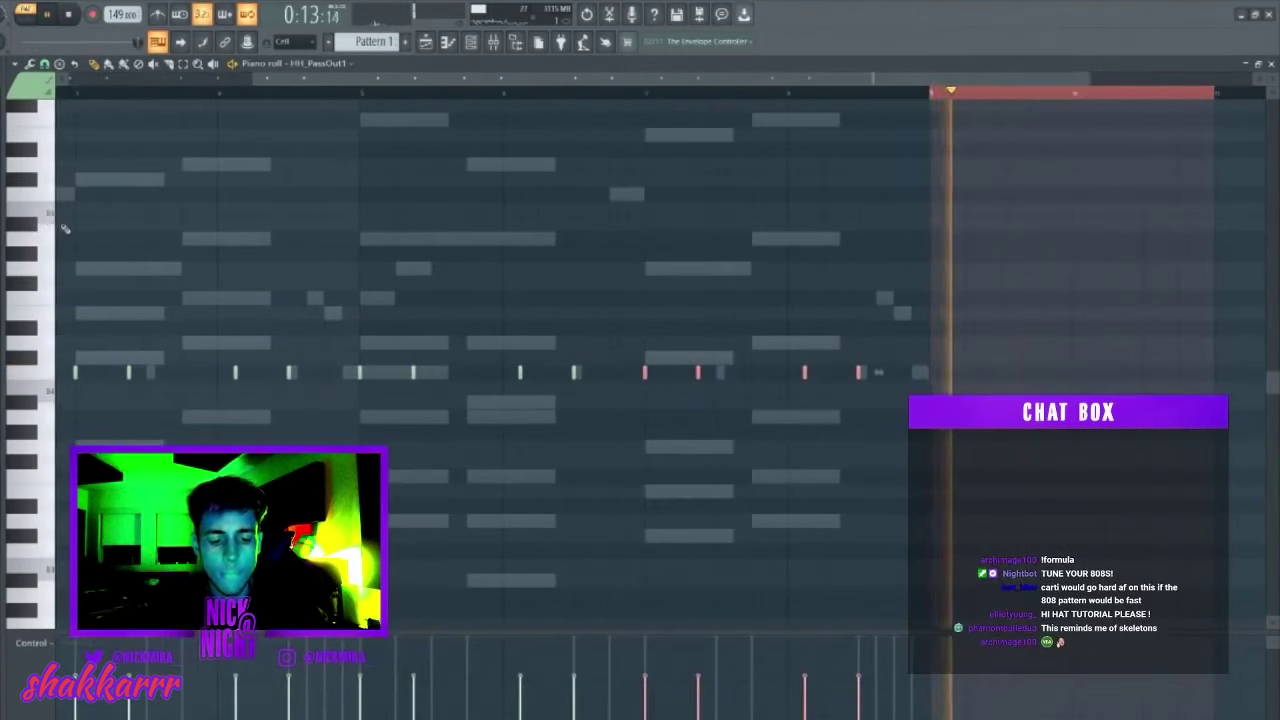
key("space")
key("F7")
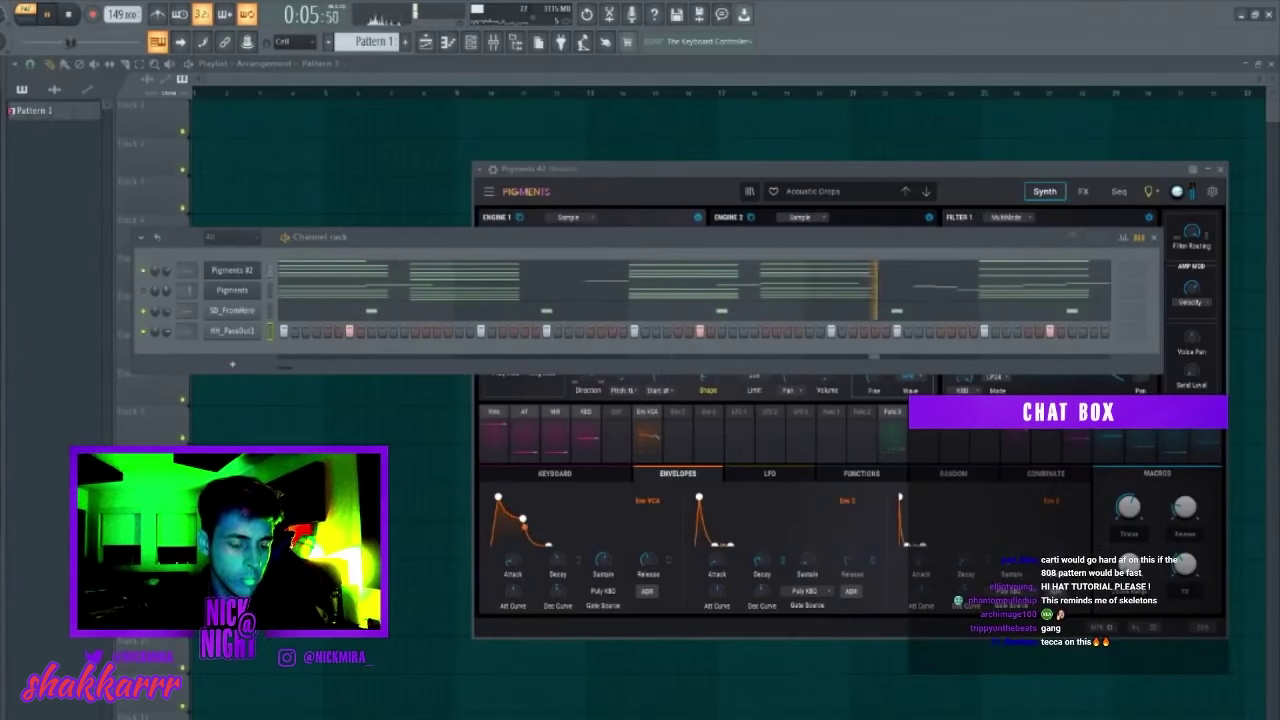
Add the HH_FromHere2 hi-hat sample as a channel and fill its sequence every 2 steps.
left_click(238, 358)
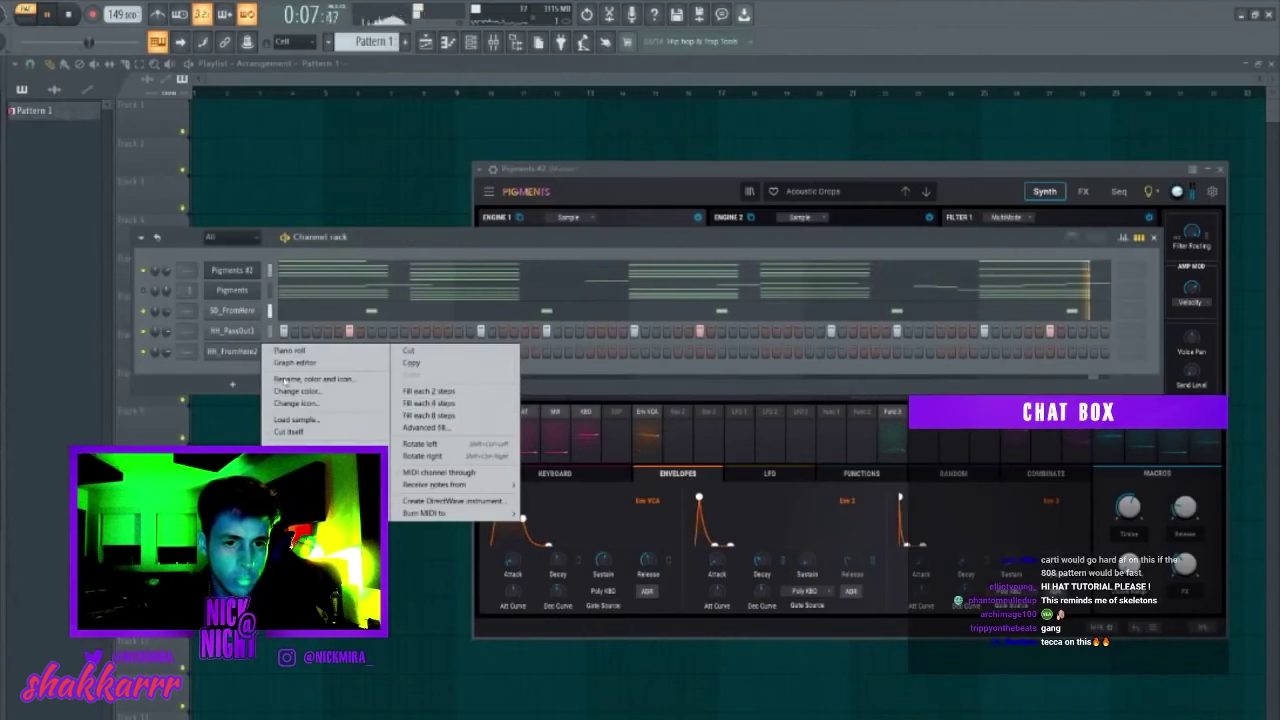
left_click(470, 400)
right_click(233, 358)
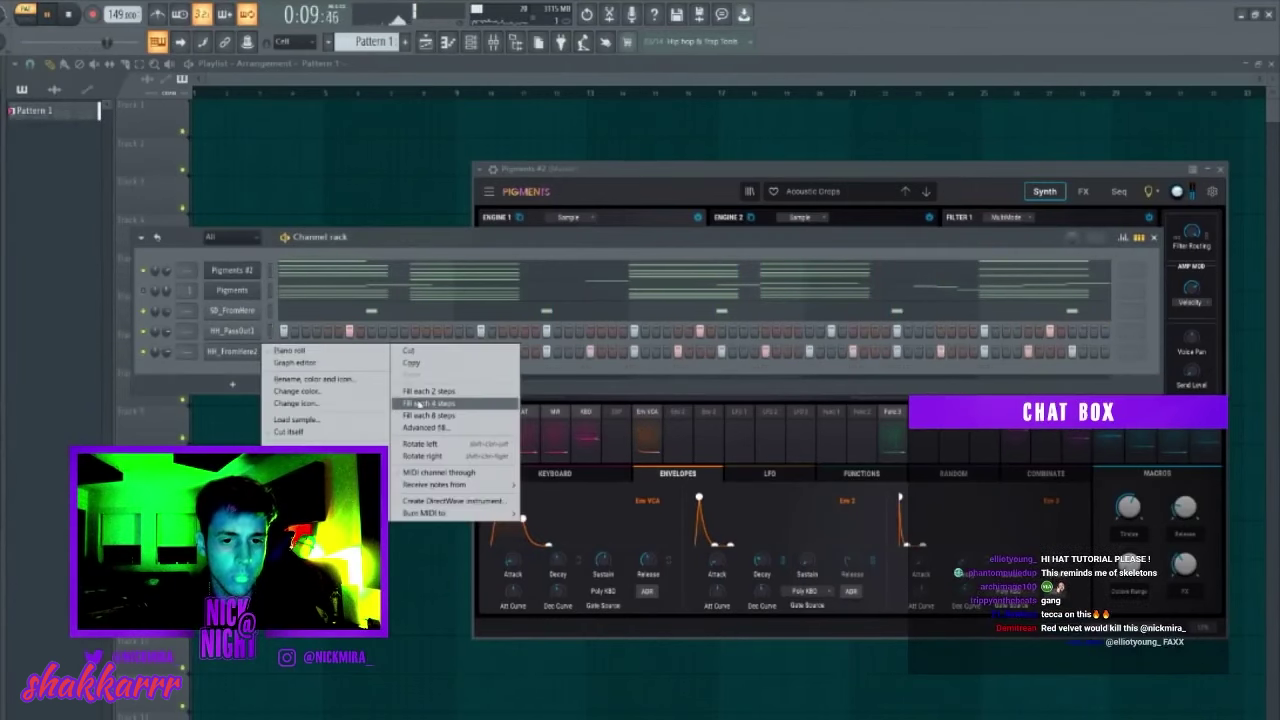
left_click(440, 395)
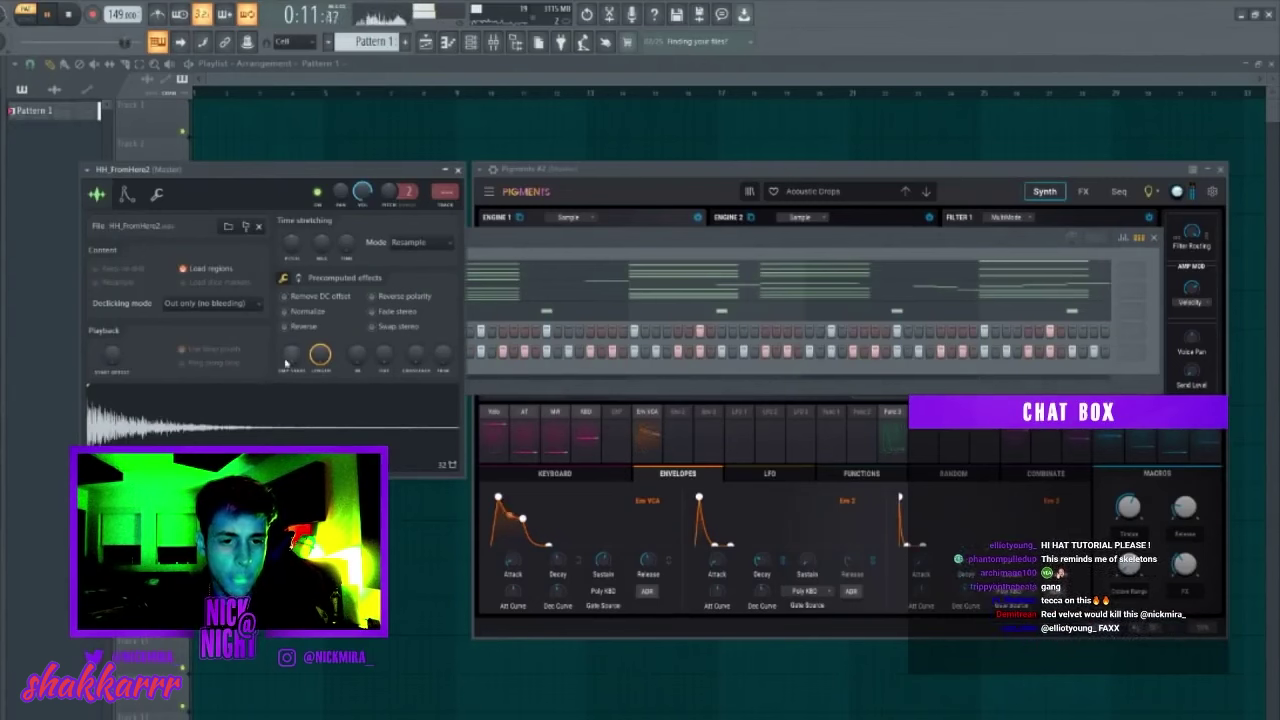
Open the HH_FromHere2 channel's notes in the piano roll and transpose all of them up four semitones.
left_click(126, 195)
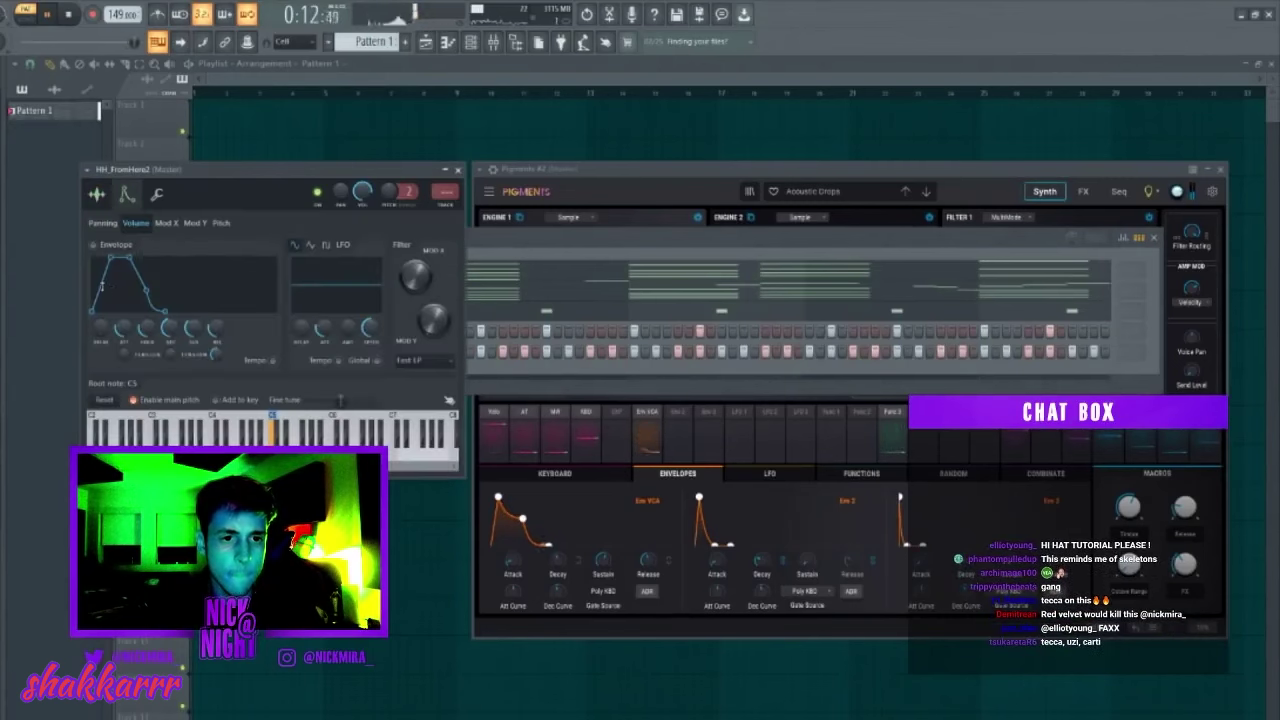
key("Escape")
right_click(262, 352)
left_click(310, 361)
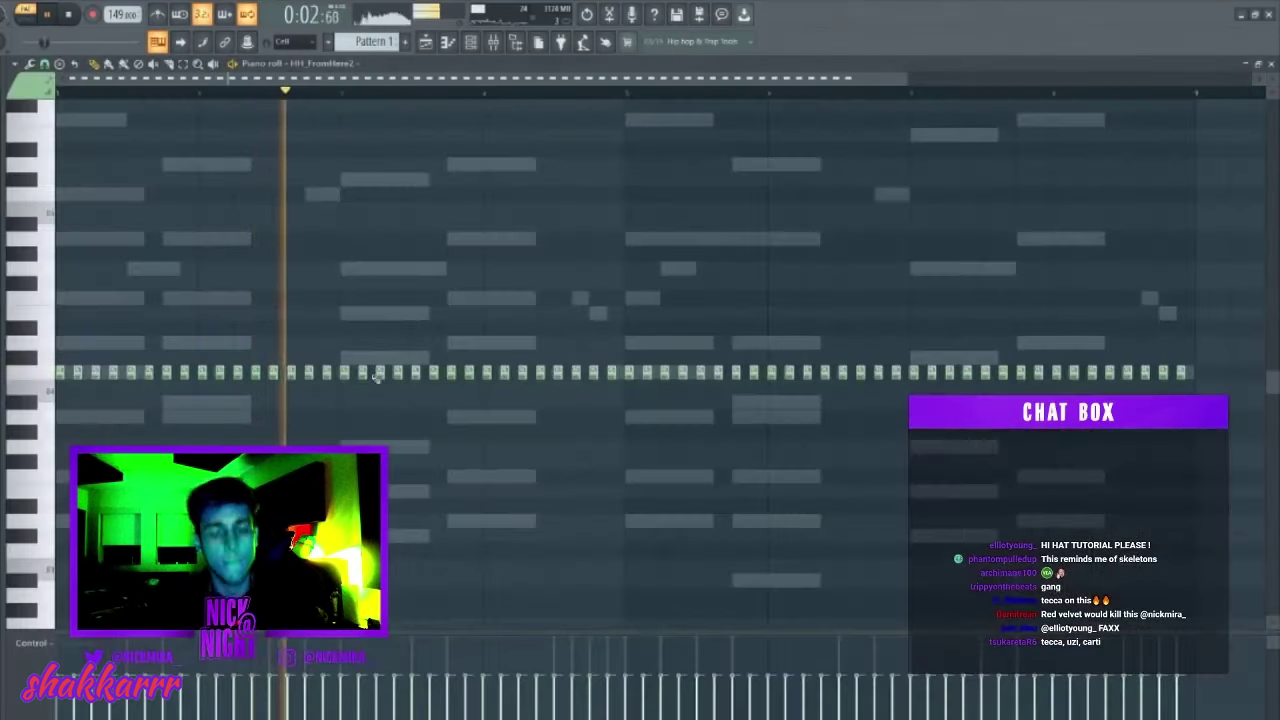
scroll(370, 370, "down", 3)
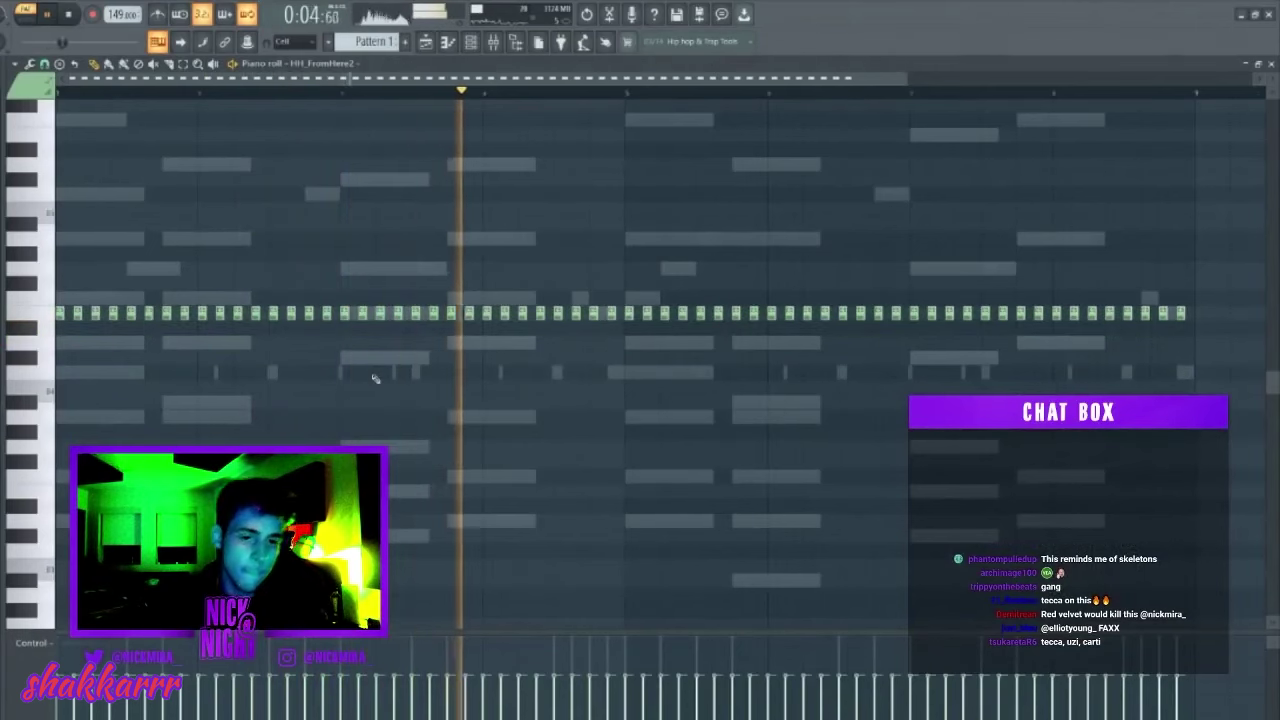
scroll(73, 97, "up", 5)
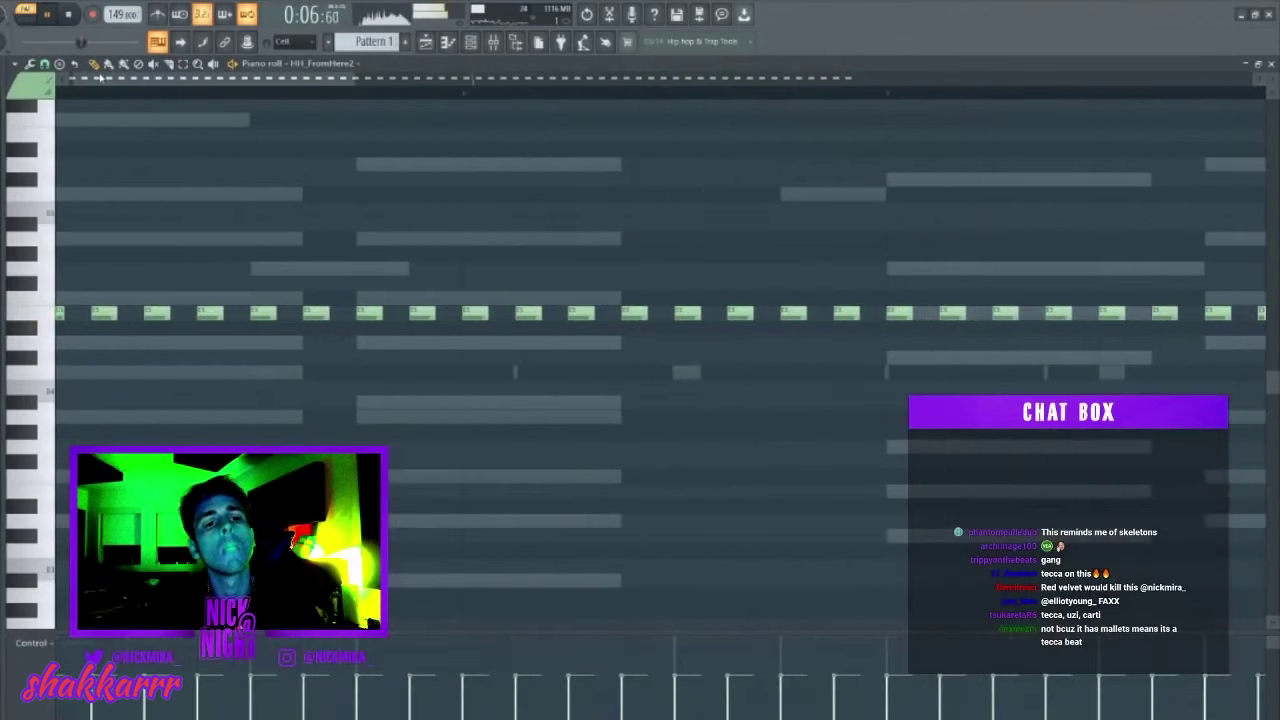
Change the snap to a finer triplet grid and add extra hits after the third hi-hat for a roll.
left_click(47, 66)
left_click(59, 199)
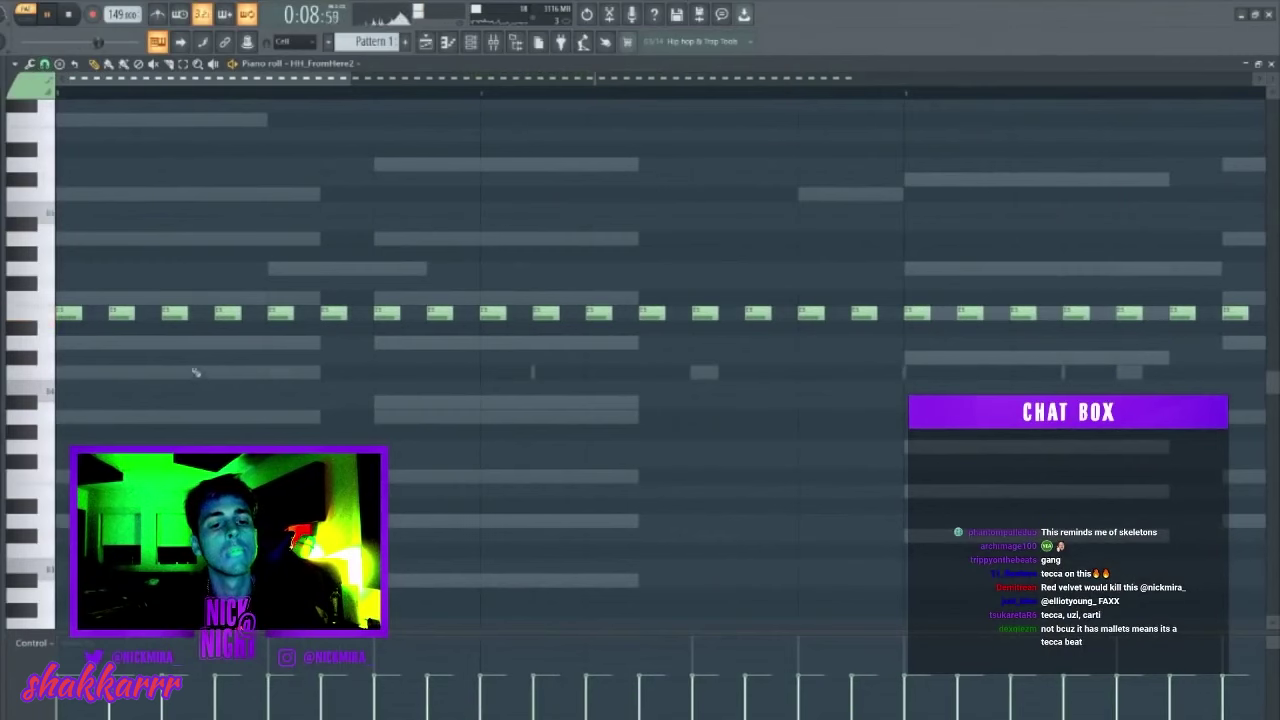
left_click(187, 313)
left_click(204, 313)
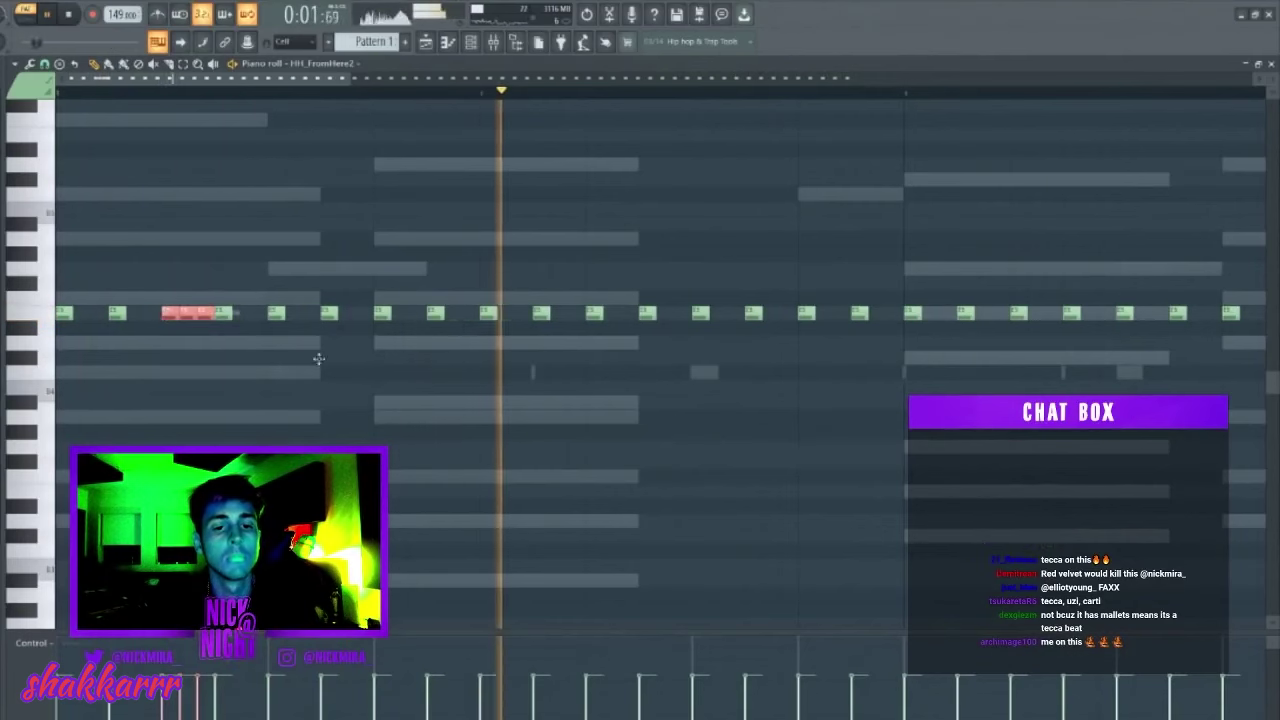
Copy the roll to lower pitches in bar 1 and trim it into a descending C#5, C5, B4 run.
left_click(321, 356)
mouse_move(321, 355)
left_mouse_down()
mouse_move(712, 371)
mouse_move(329, 338)
mouse_move(376, 367)
left_mouse_up()
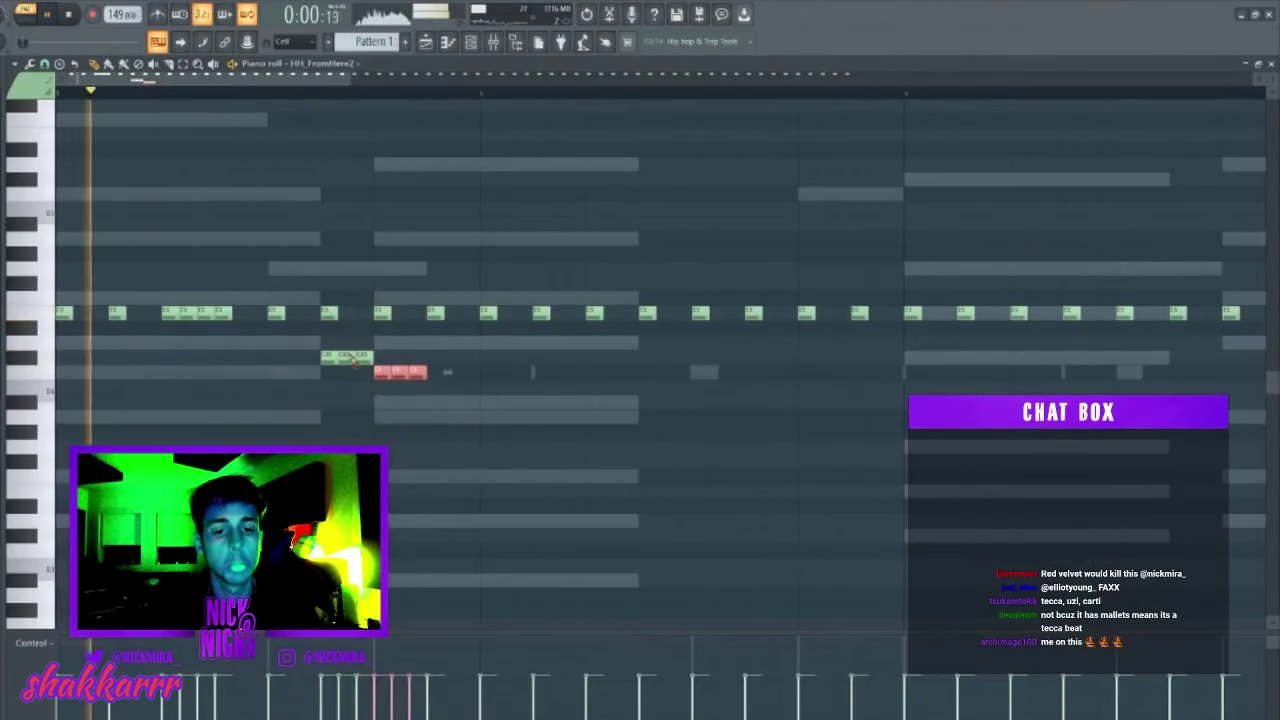
right_click(350, 358)
right_click(364, 358)
left_click(346, 372)
right_click(382, 373)
left_click(366, 385)
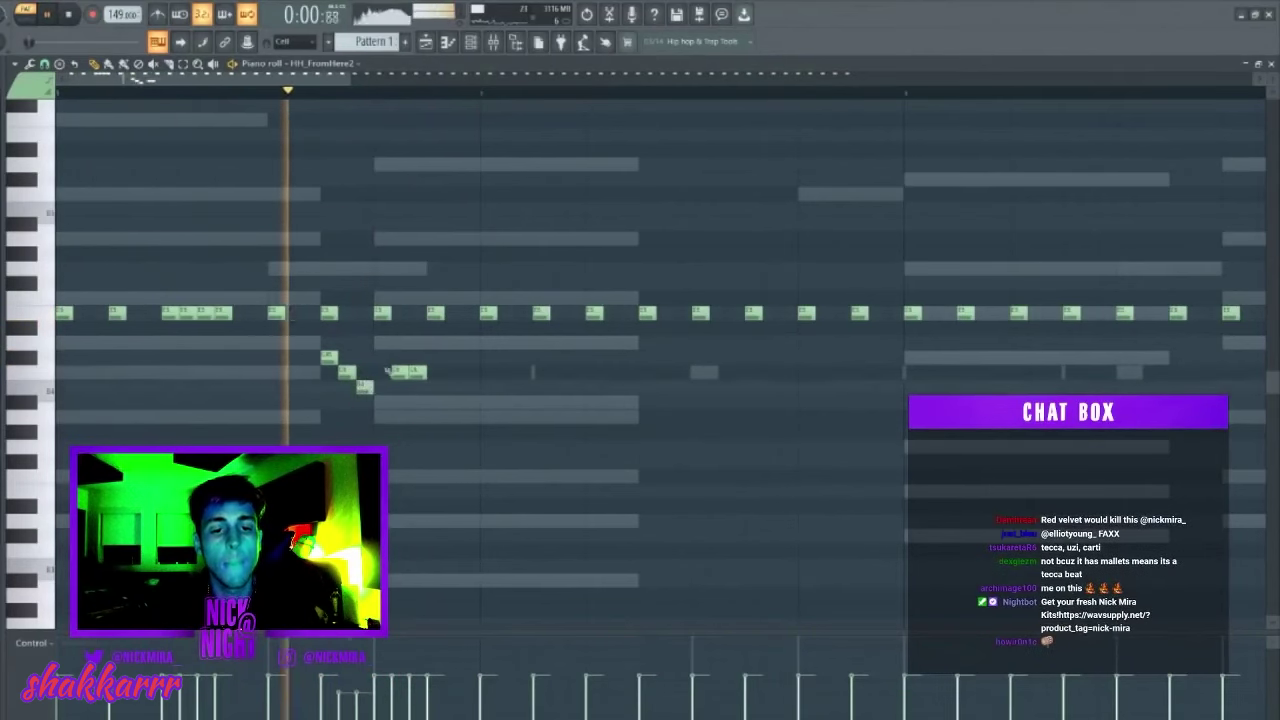
Replace the leftover roll notes with three A#4 hits and add a G#4 hit at the start of bar 2.
right_click(400, 373)
right_click(417, 373)
left_click(383, 403)
left_click(417, 403)
left_click(449, 403)
key("space")
left_click(487, 430)
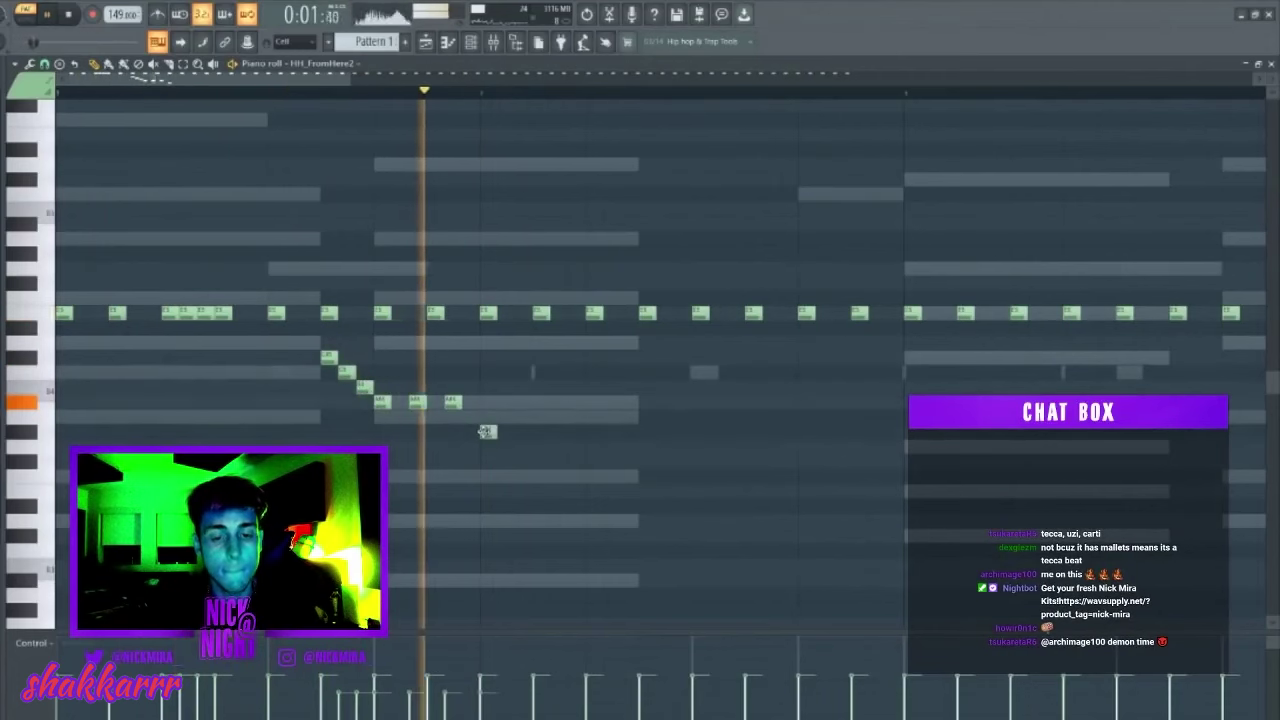
Add F4, A4 and two D4 hi-hat hits in bar 2 and lower the velocity of the low-pitched hits.
left_click(594, 476)
left_click(696, 417)
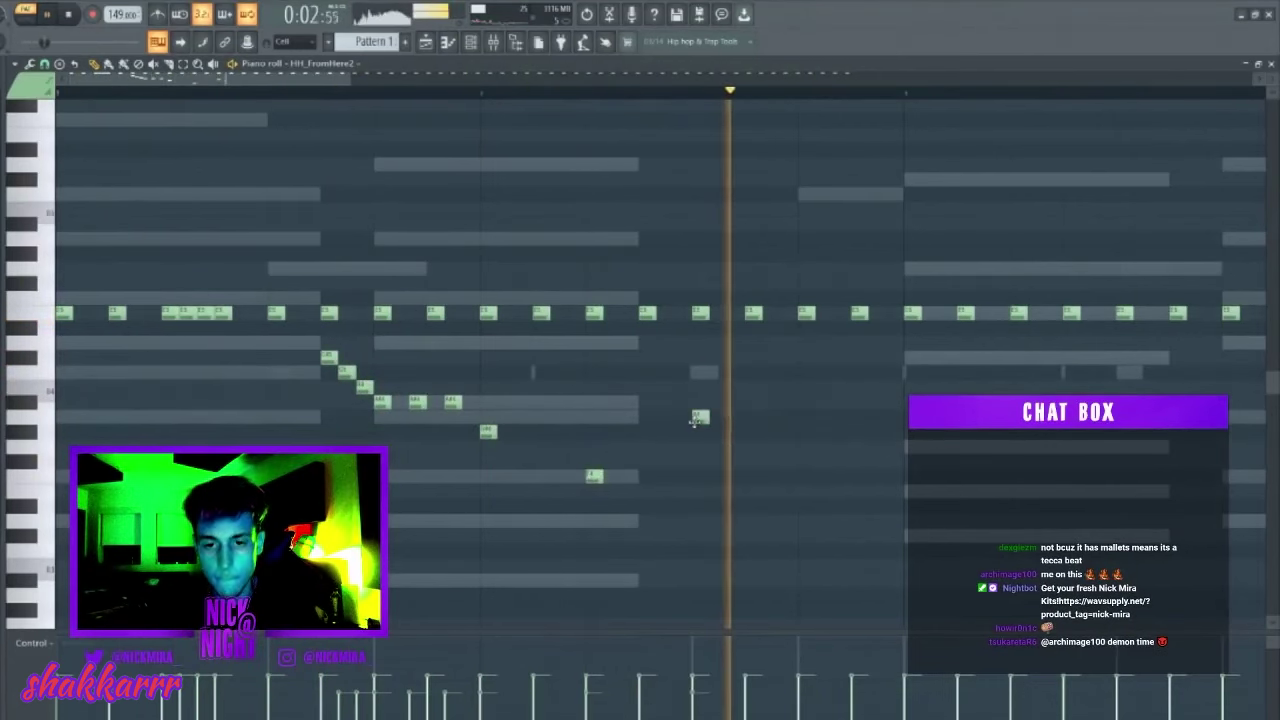
left_click(808, 521)
left_click(857, 523)
left_click_drag(935, 351, 73, 616)
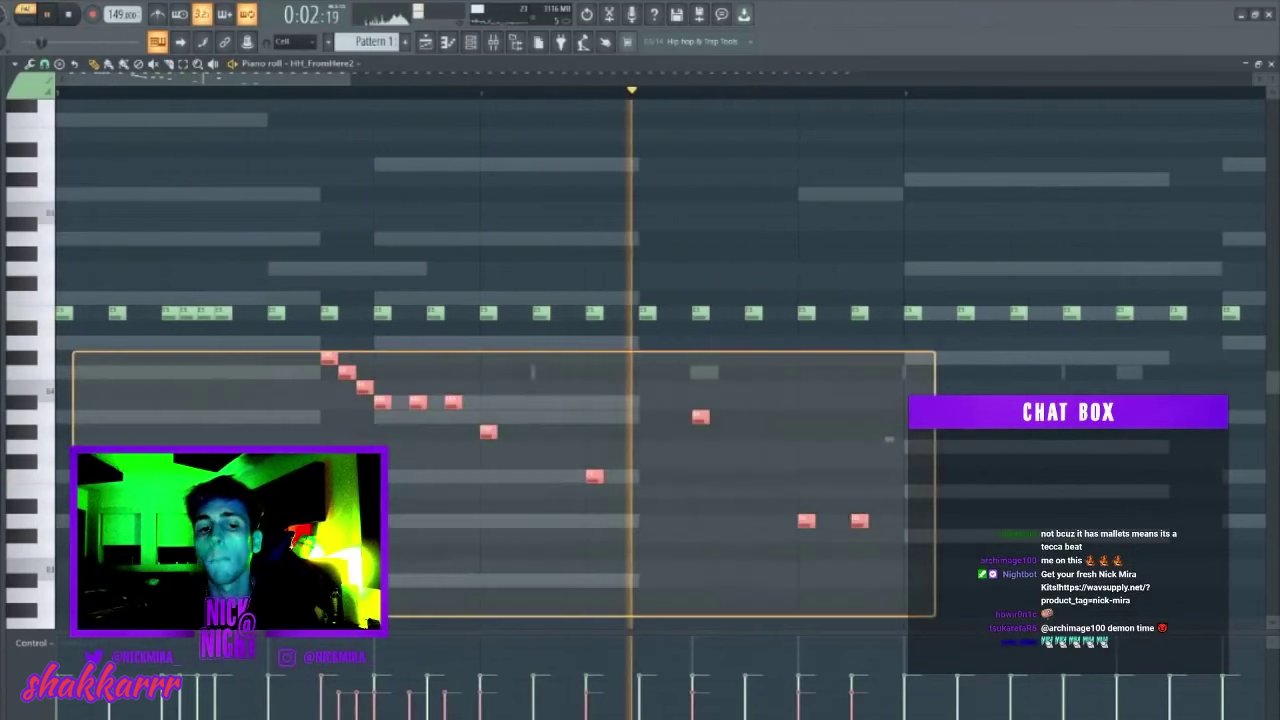
left_click(304, 210, "ctrl")
scroll(287, 97, "down", 3)
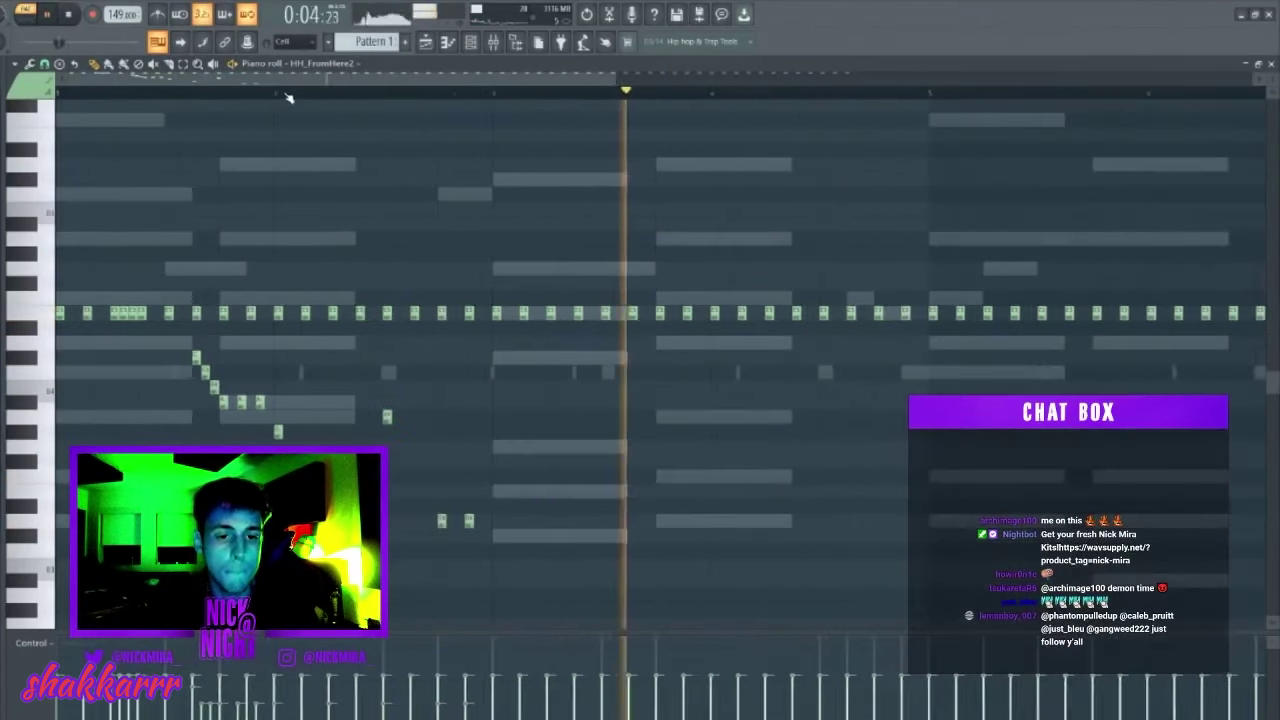
Restart playback and delete all hi-hat notes from bar 3 onward.
key("space")
key("space")
scroll(289, 97, "down", 3)
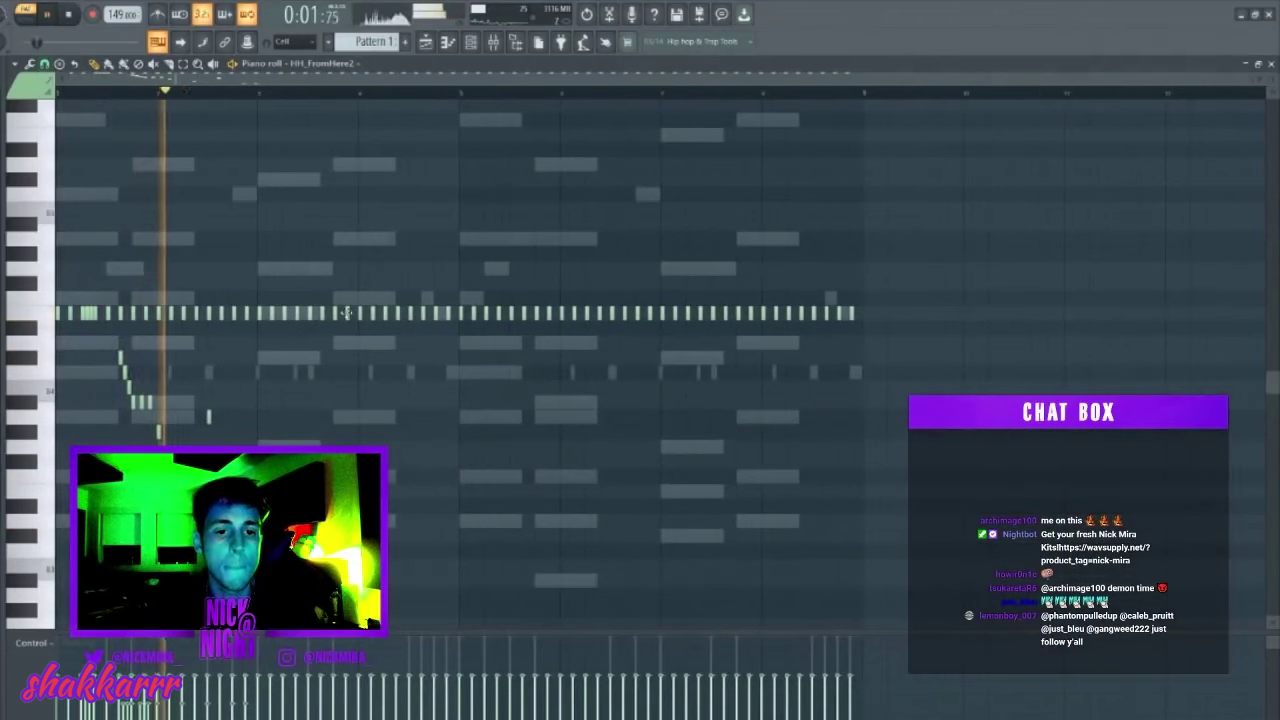
left_click_drag(257, 316, 1265, 628)
key("ctrl+l")
key("space")
key("space")
left_click(265, 280, "ctrl")
key("Delete")
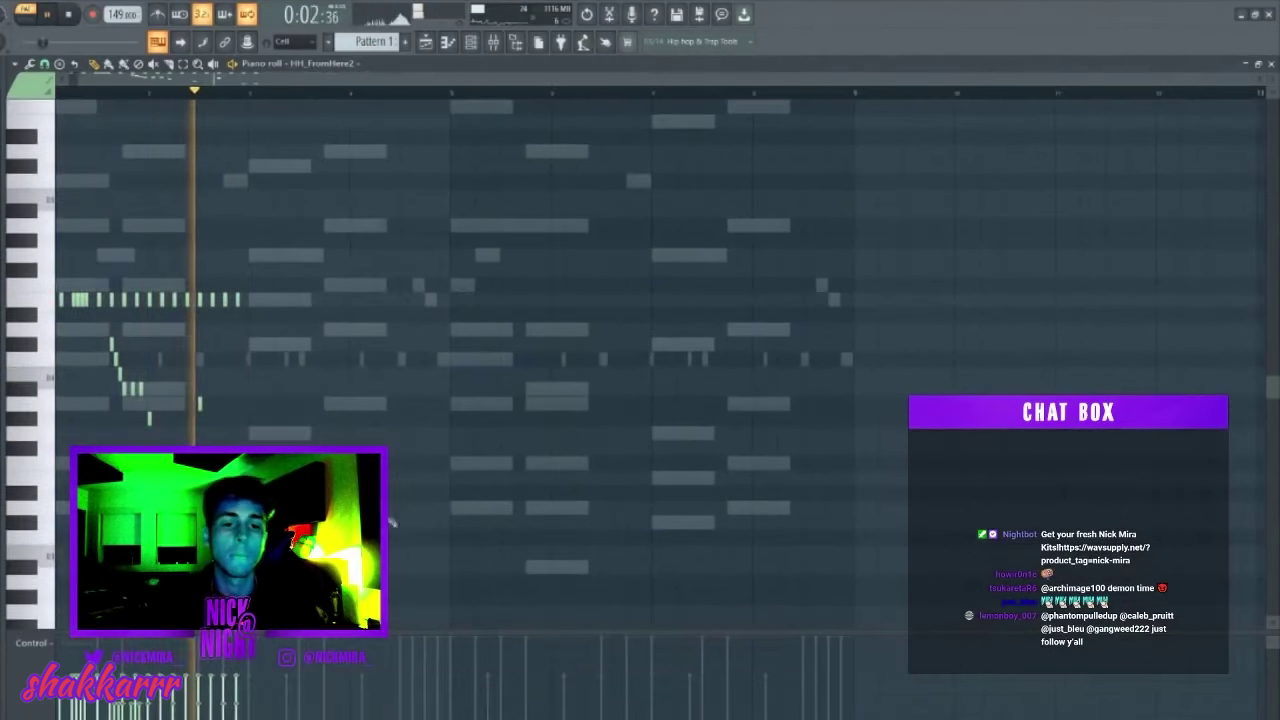
Make the hi-hats at the end of bar 2 legato and duplicate the two-bar pattern into bars 3 and 4.
left_click_drag(195, 279, 332, 330)
key("ctrl+l")
left_click(406, 358, "ctrl")
key("ctrl+b")
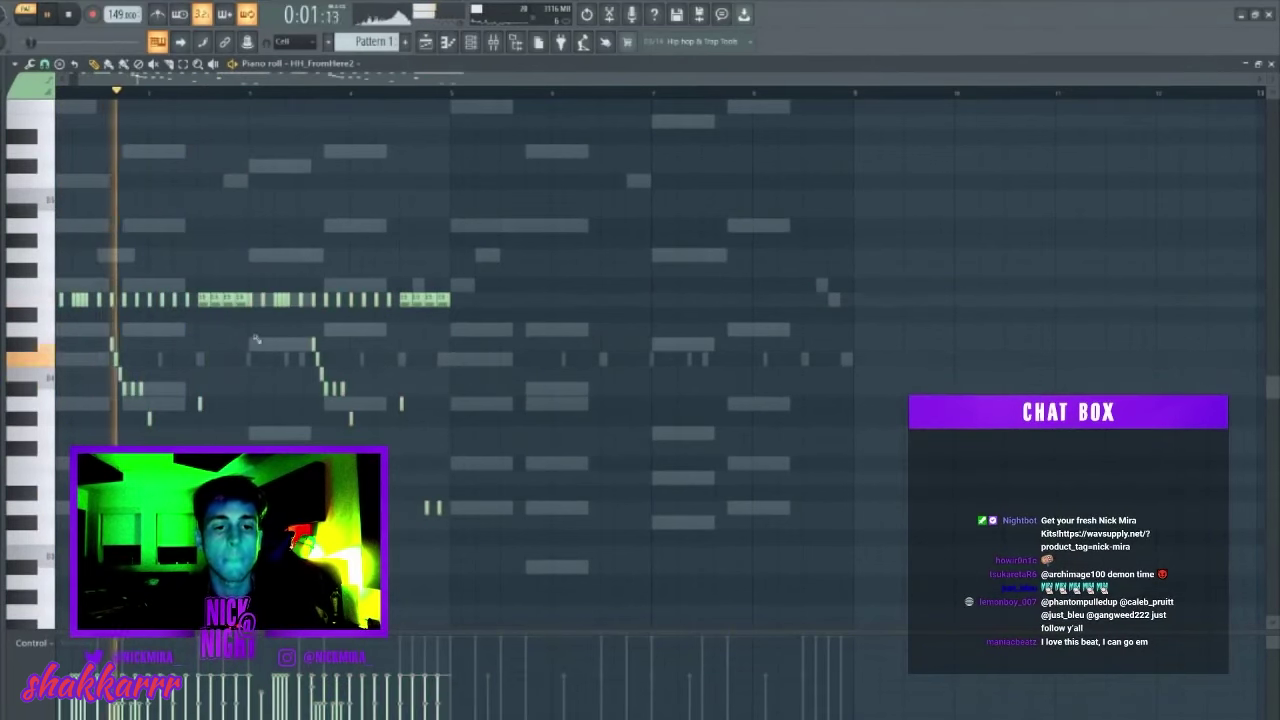
Rework the legato hi-hats at the end of bar 2 into shorter, separate hits.
left_click_drag(194, 283, 103, 299)
key("space")
key("space")
scroll(256, 130, "up", 4)
left_click(205, 121, "ctrl")
scroll(229, 103, "down", 4)
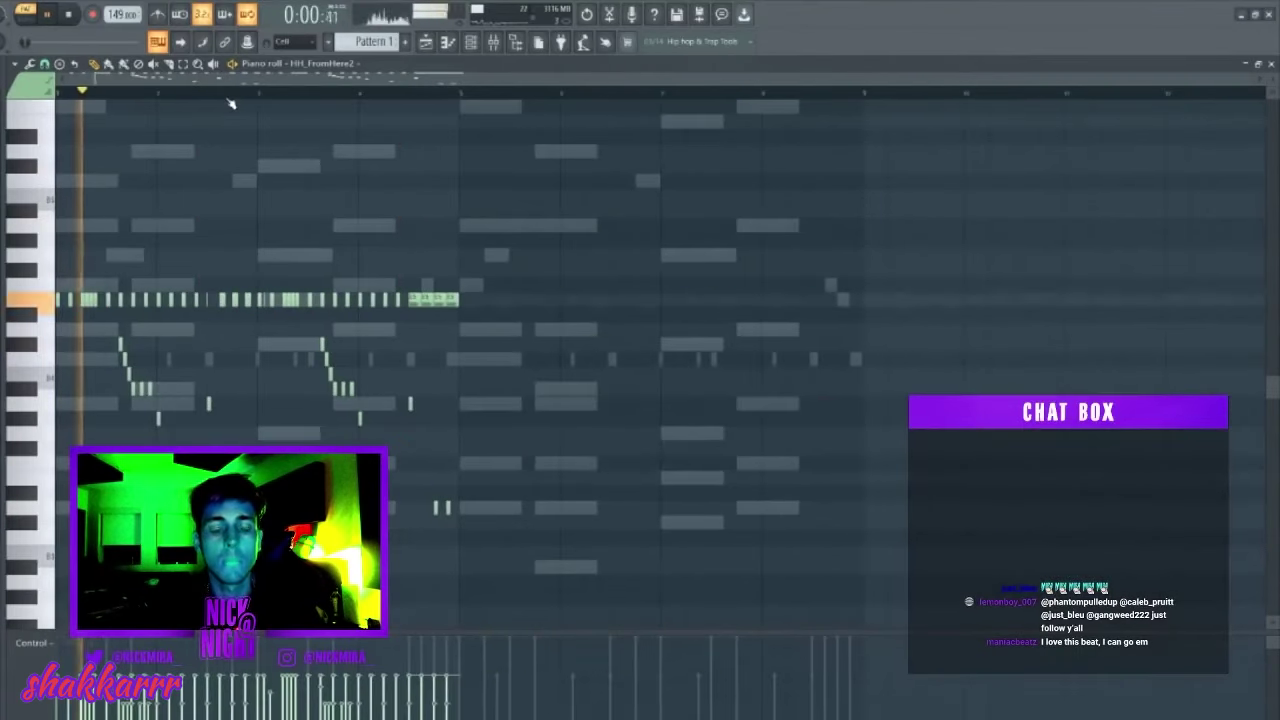
Duplicate the four-bar hi-hat pattern through bar 8 three semitones higher, raise all its velocities and close the piano roll.
scroll(260, 200, "down", 1)
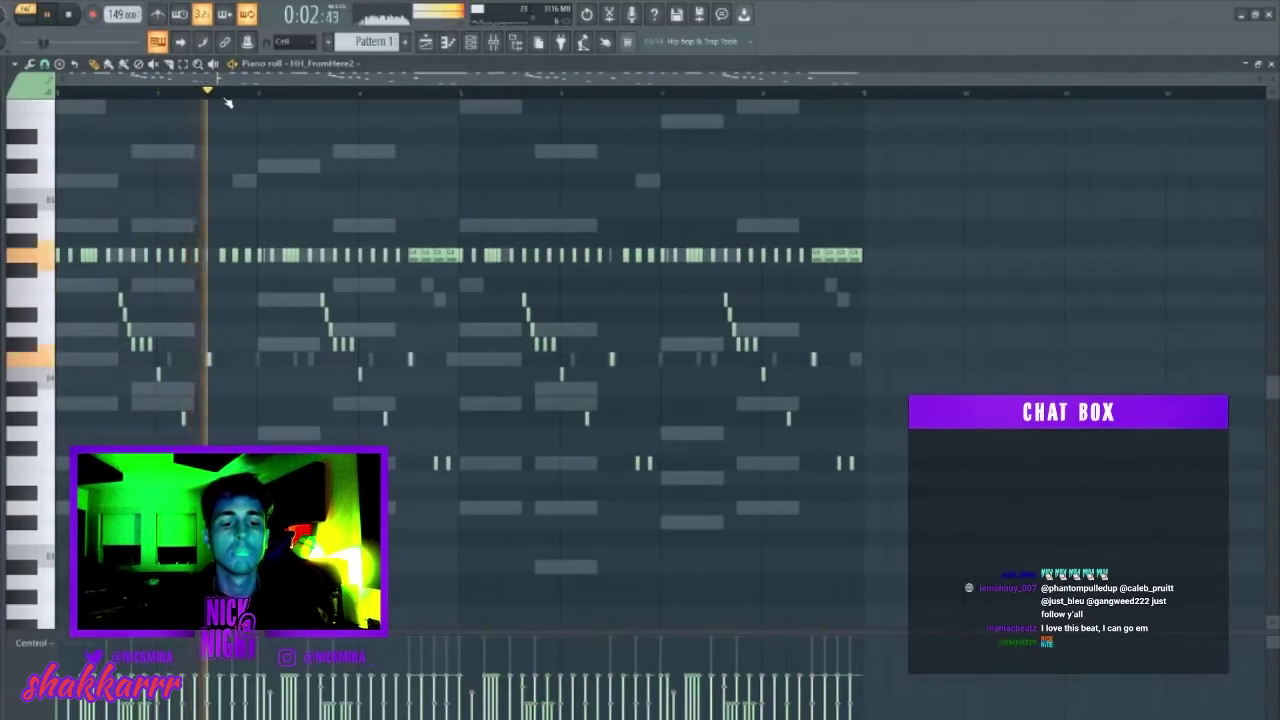
key("ctrl+a")
left_click(324, 389, "ctrl")
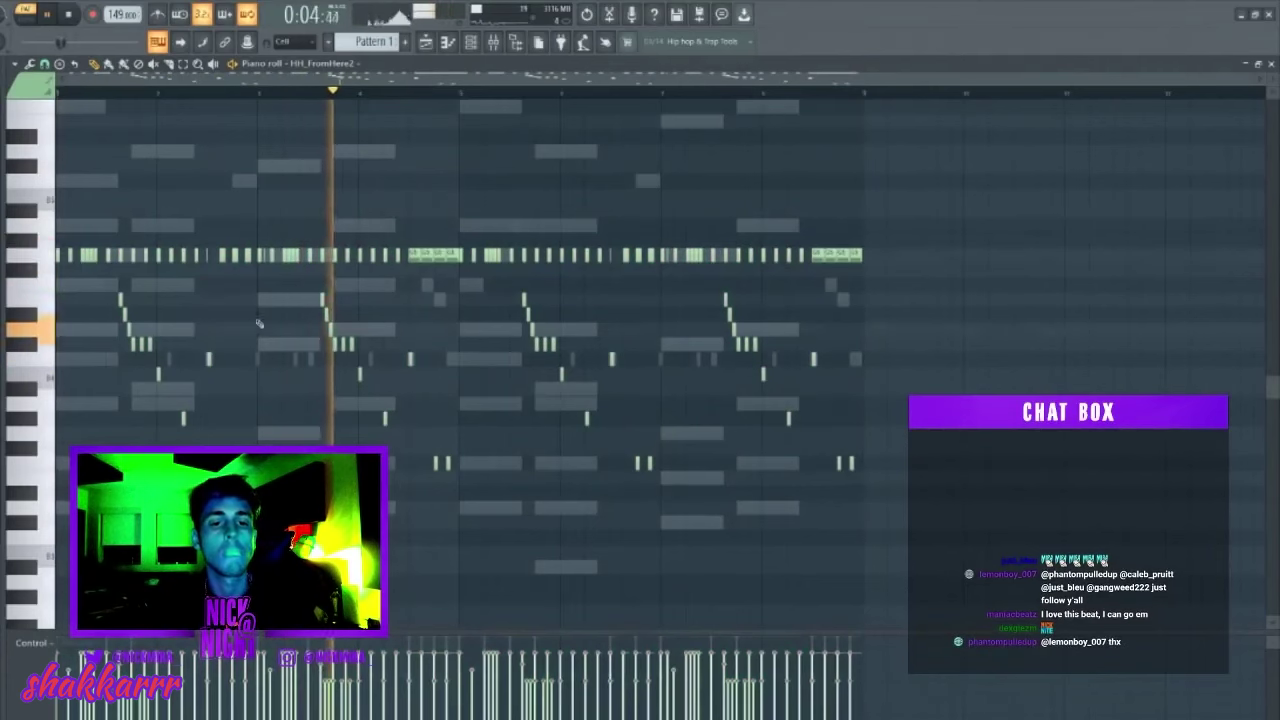
key("Escape")
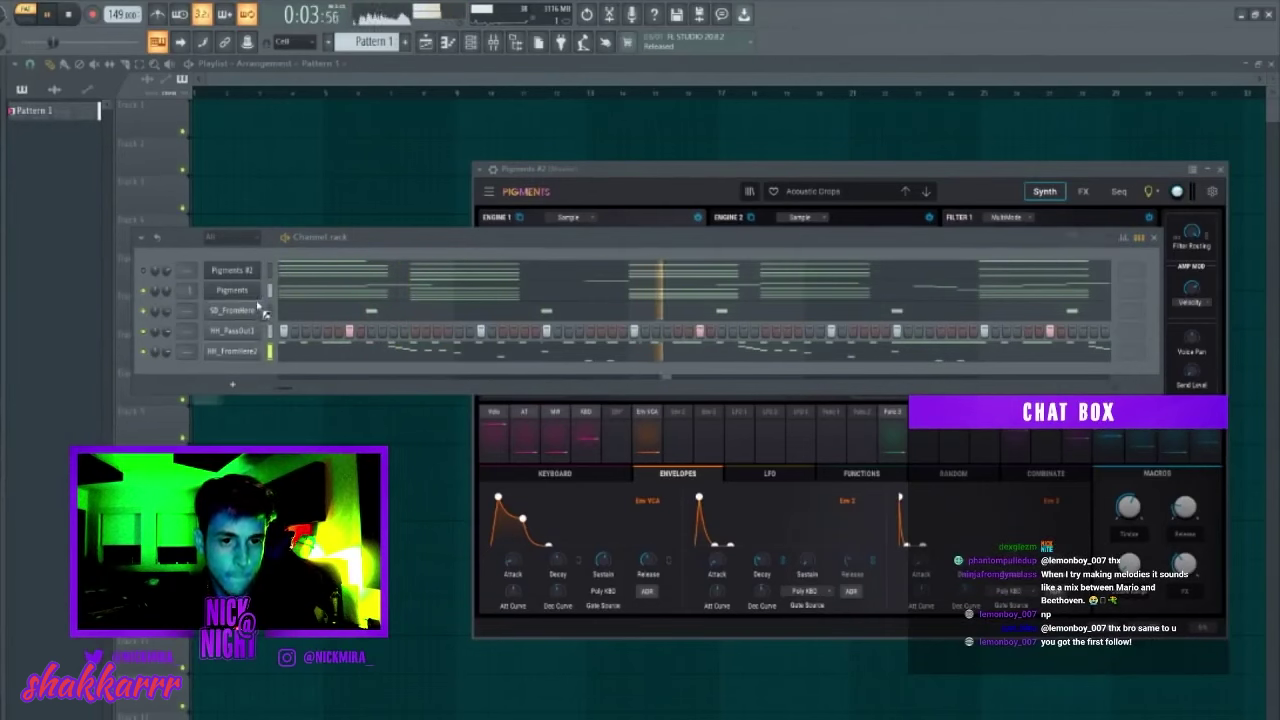
Add the BD_G&G kick sample as a channel with hits on steps 1, 7 and 13, and open its piano roll.
left_click_drag(263, 311, 286, 314)
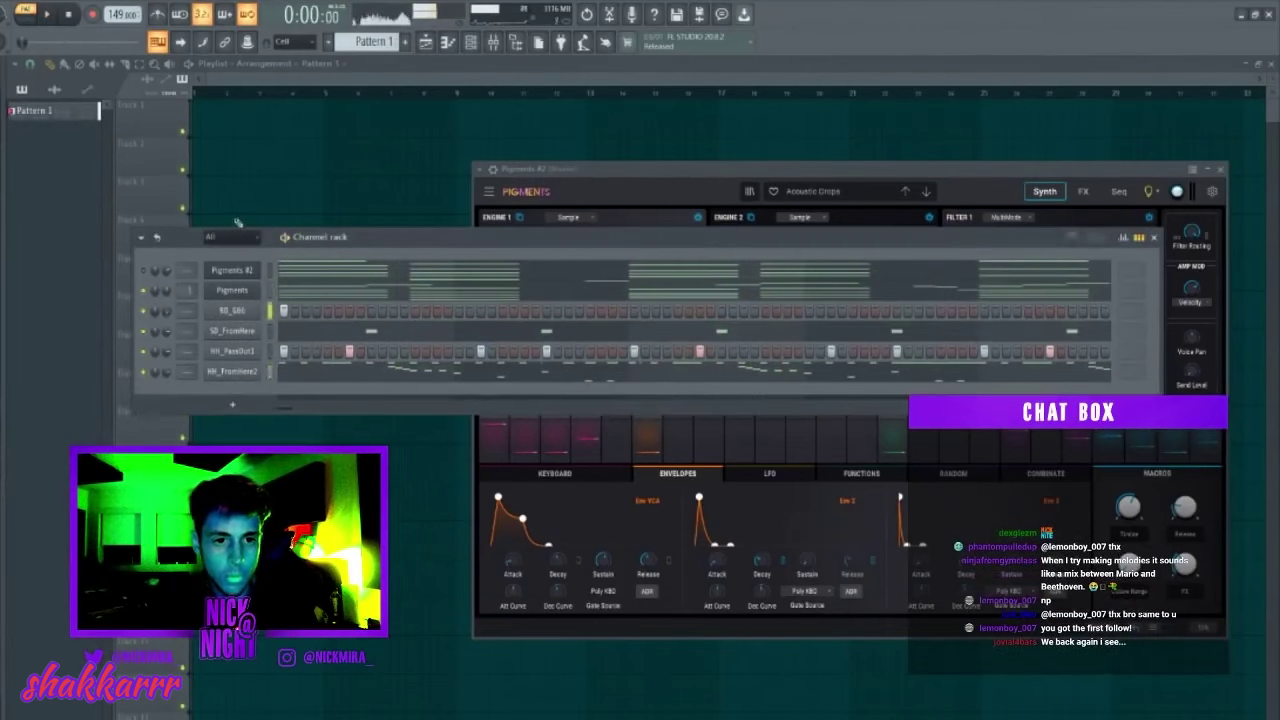
key("space")
key("space")
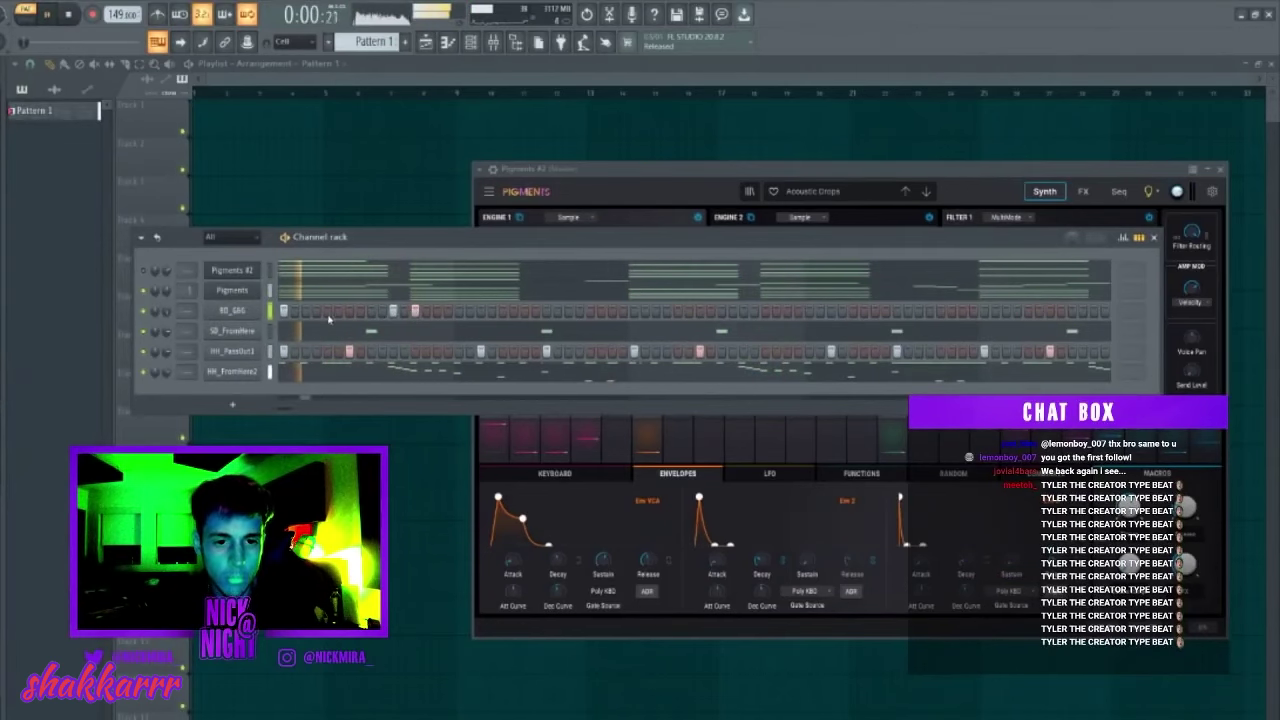
right_click(232, 310)
left_click(290, 311)
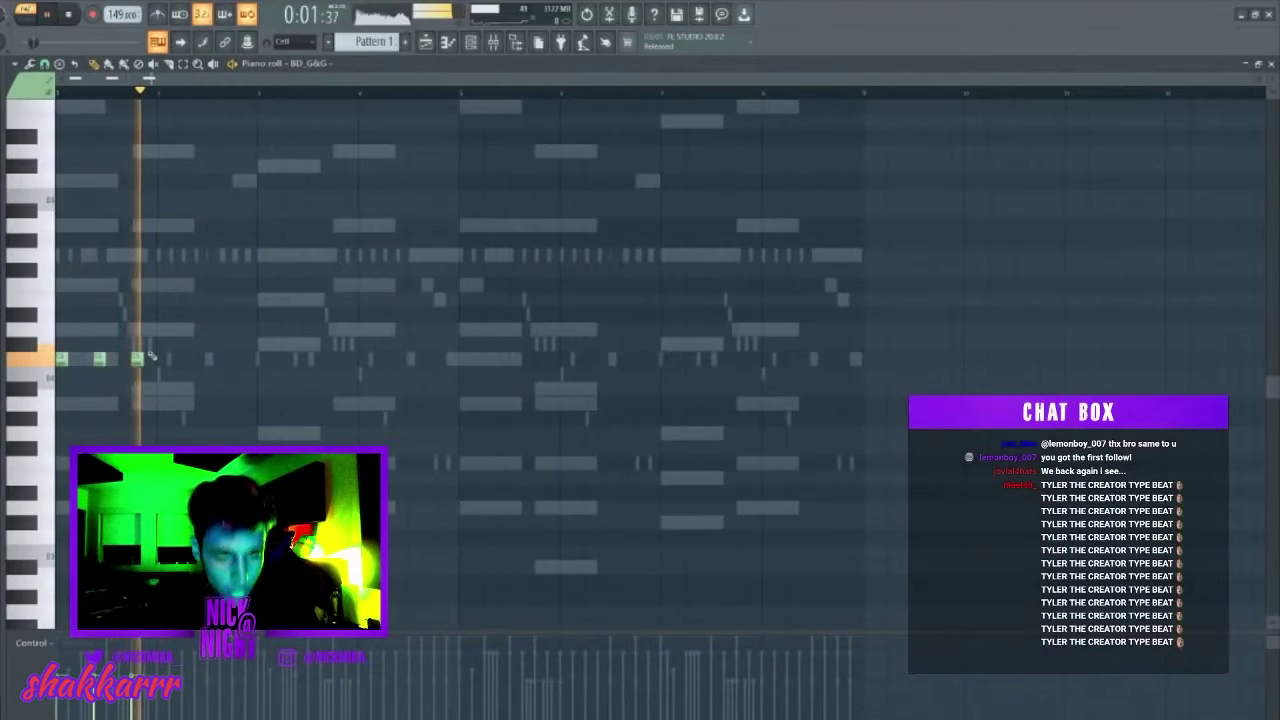
Add kick hits late in bar 2, three evenly spaced in bar 3, and two in bar 4.
left_click(226, 358)
left_click(264, 358)
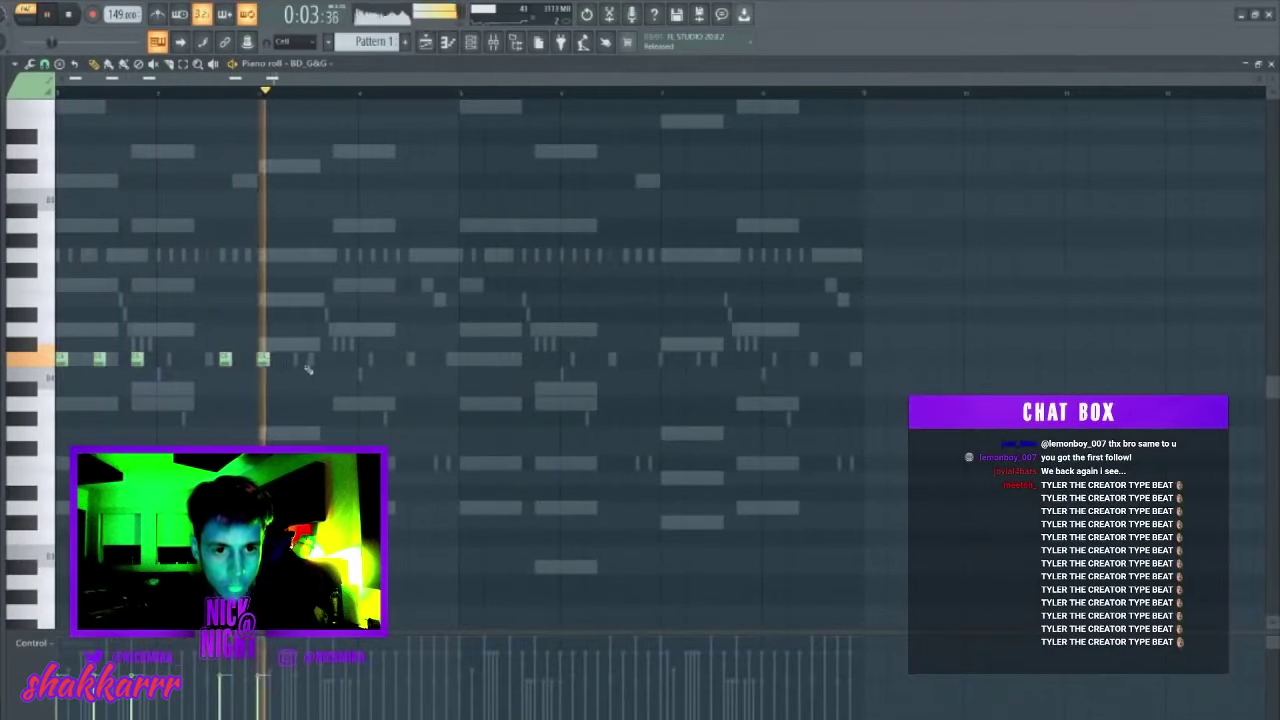
left_click(302, 358)
left_click(339, 358)
left_click(377, 358)
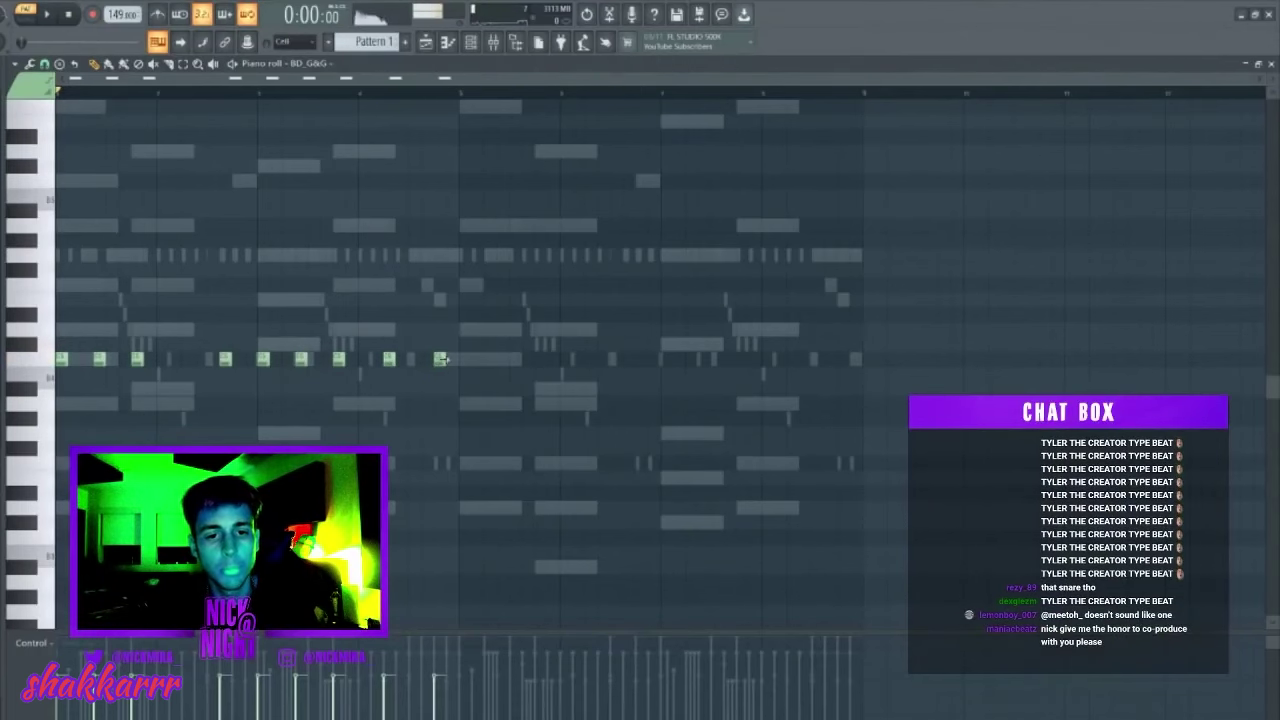
Duplicate the four-bar kick pattern into bars 5 to 8 during playback.
key("space")
key("ctrl+b")
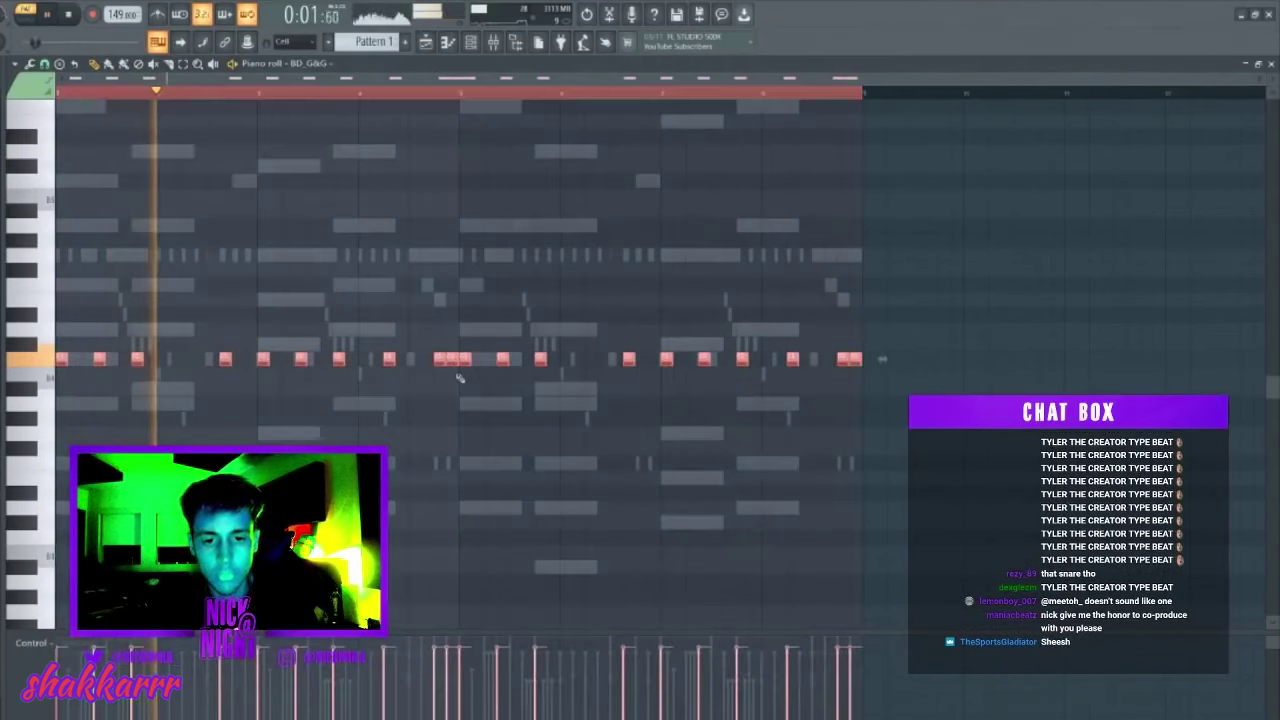
key("ctrl+d")
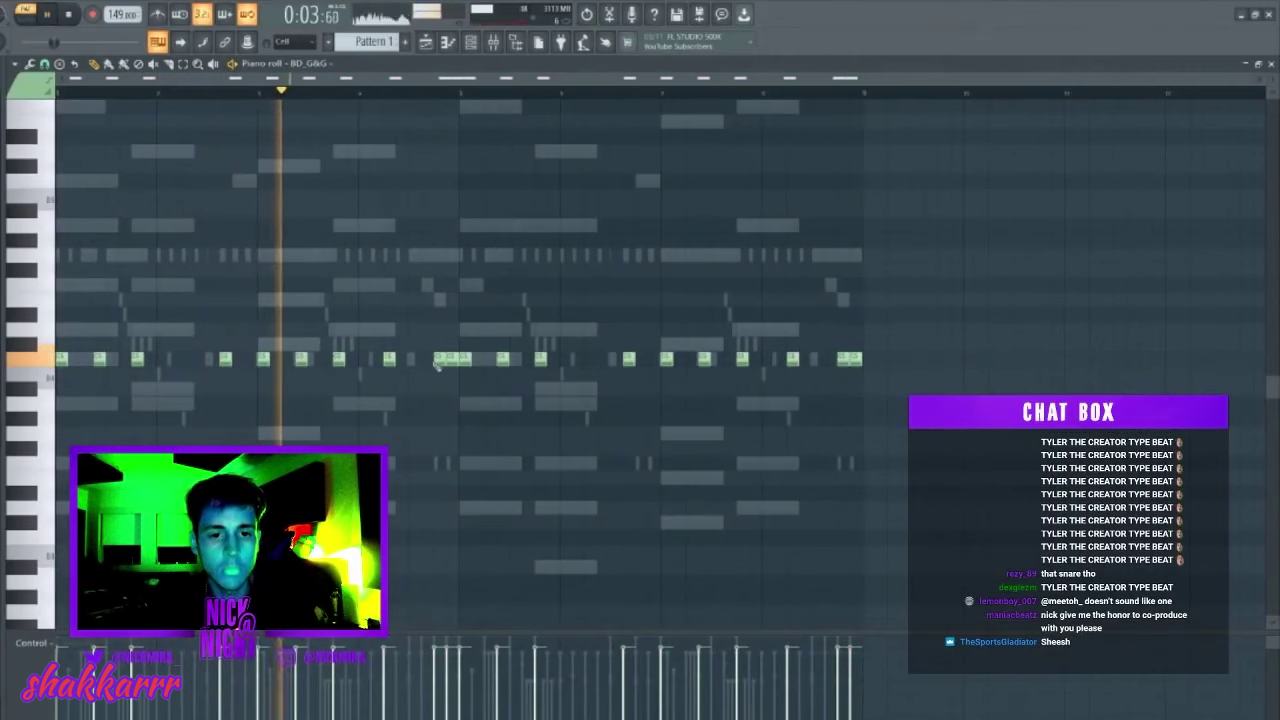
Replace the last two kicks of bar 4 with hits two semitones and one semitone lower.
right_click(441, 363)
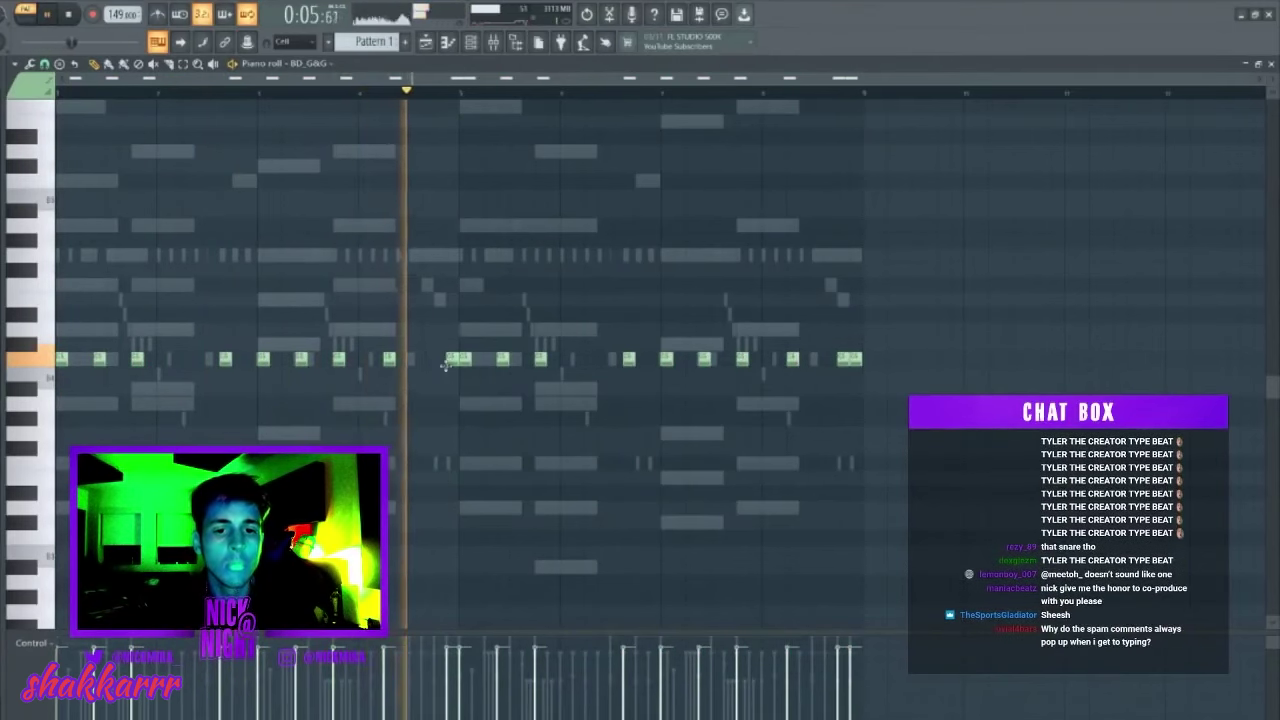
left_click(440, 387)
right_click(450, 363)
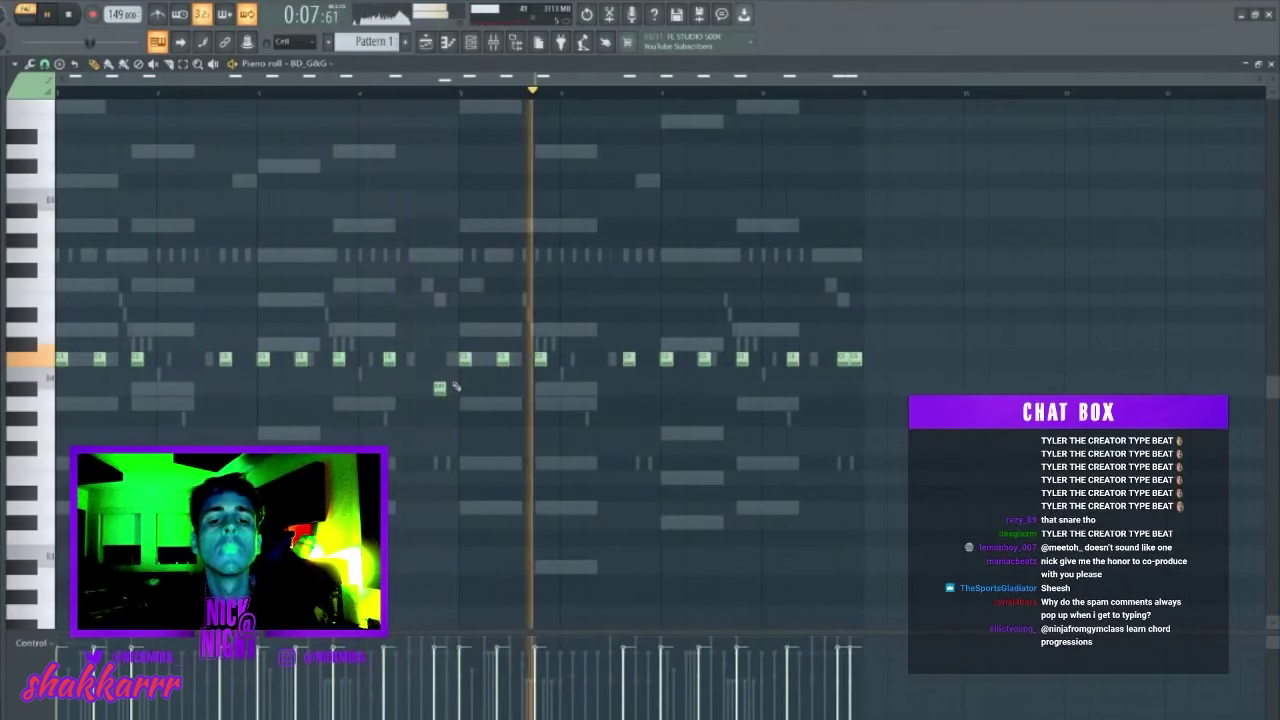
left_click(452, 373)
Delete the kicks in bars 5 to 8 and duplicate the revised four-bar kick pattern in their place.
left_click_drag(463, 353, 1260, 545)
key("Delete")
key("ctrl+b")
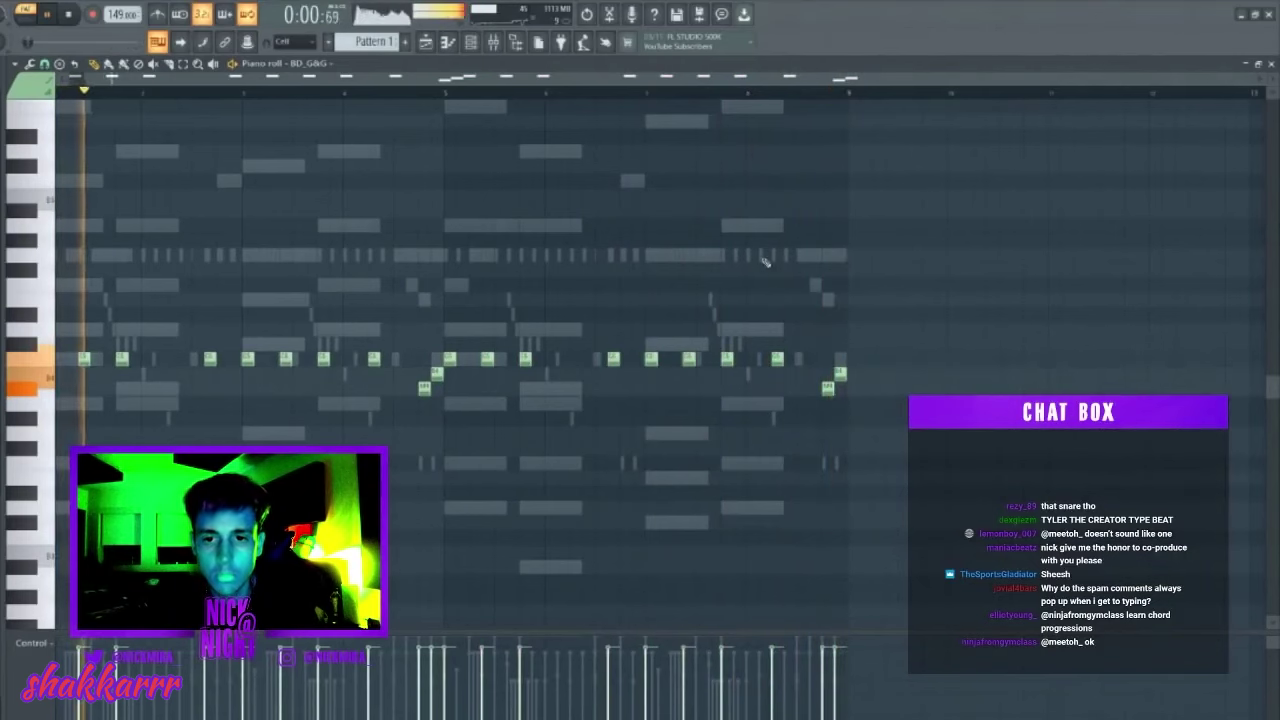
Transpose the whole kick pattern down three semitones, try it a semitone higher and close the piano roll.
left_click_drag(746, 248, 950, 316)
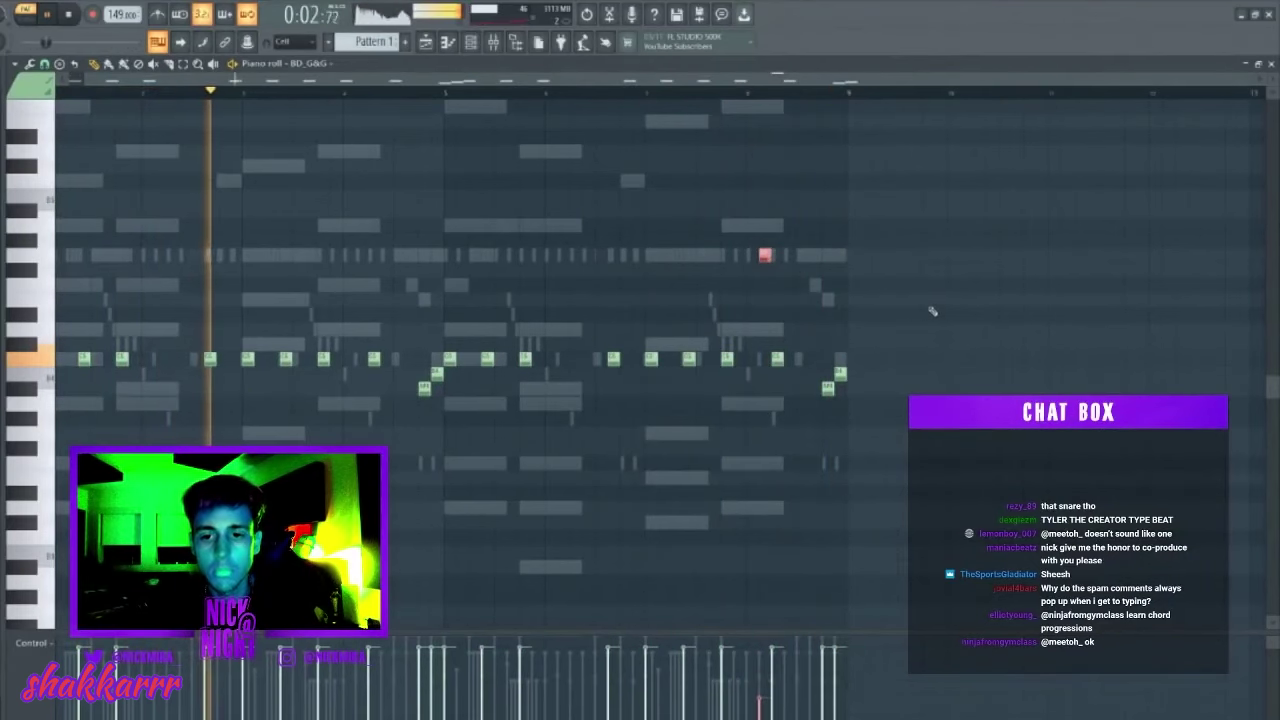
key("shift+Down")
key("shift+Down")
key("shift+Down")
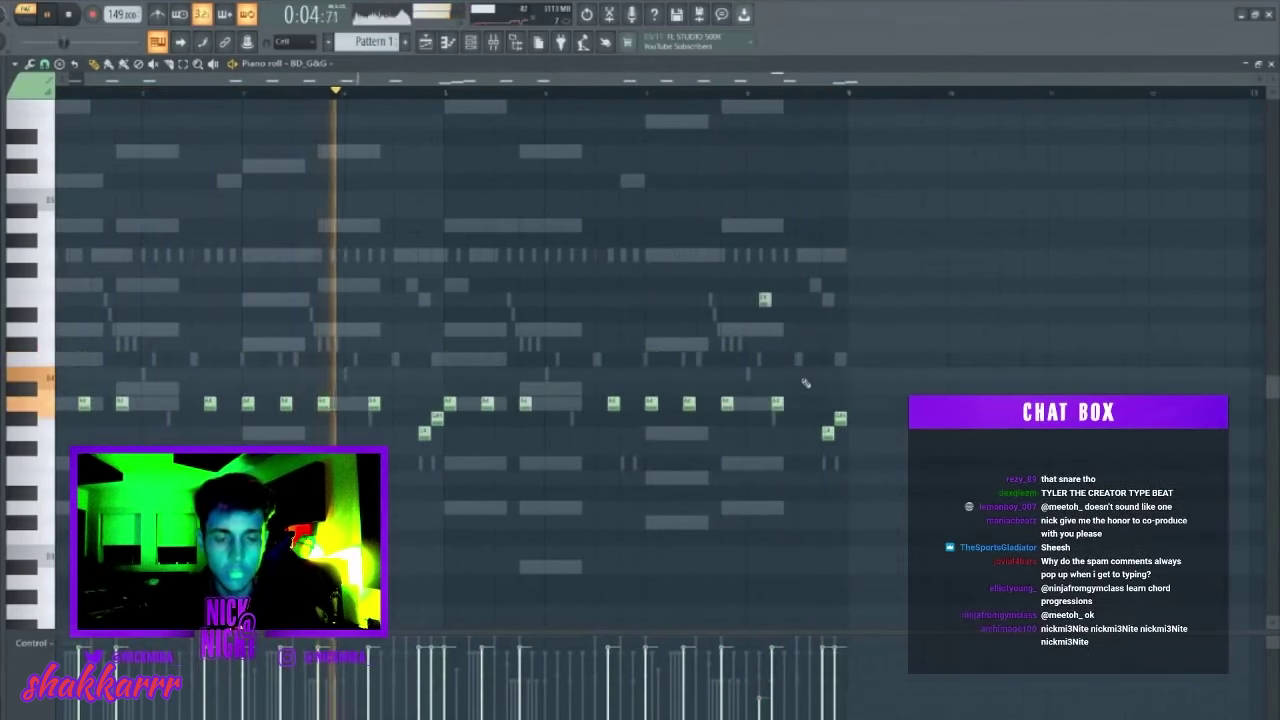
key("shift+Up")
key("F7")
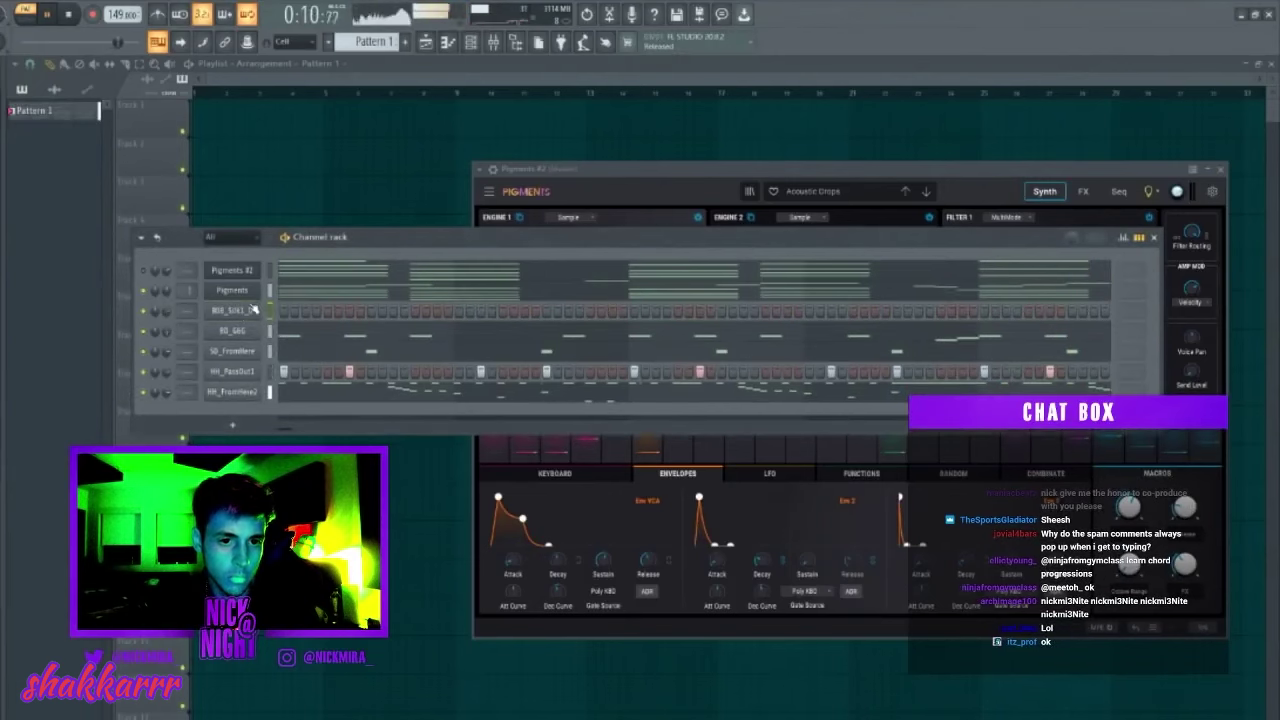
Check the kick channel's sample settings and set the 808 channel's root note to D5.
left_click(240, 311)
left_click(164, 230)
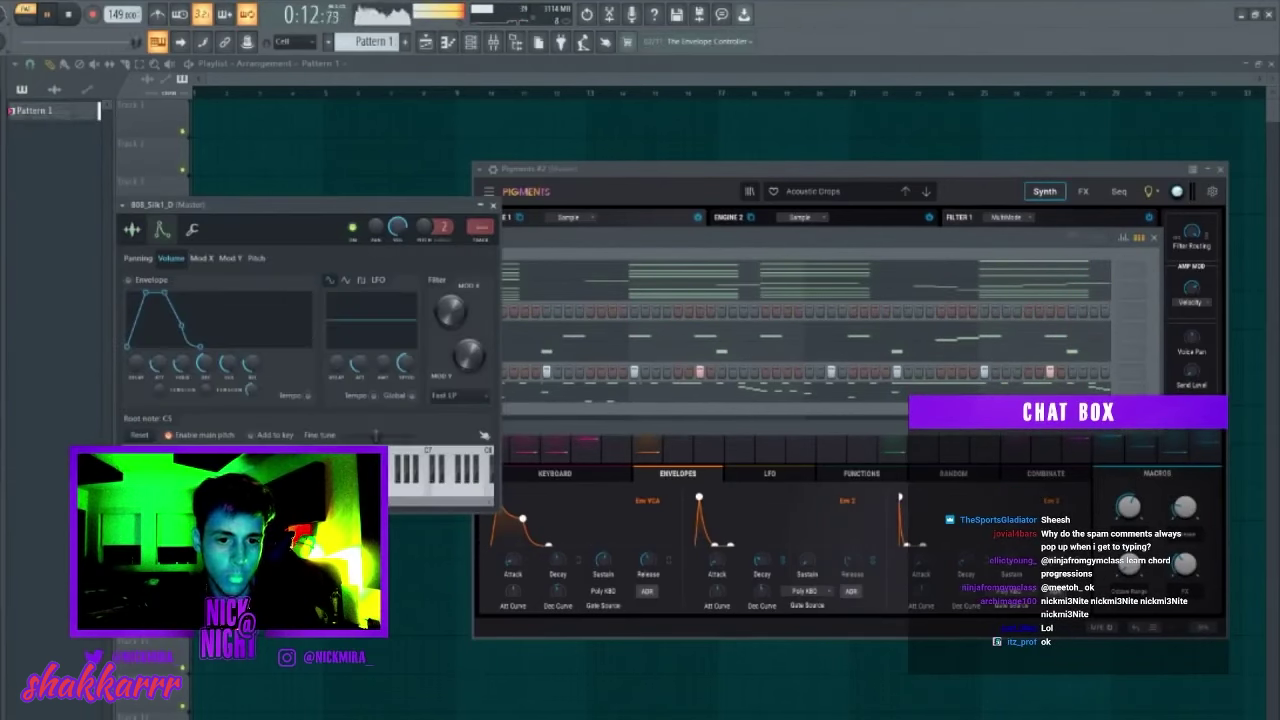
key("Escape")
left_click(242, 332)
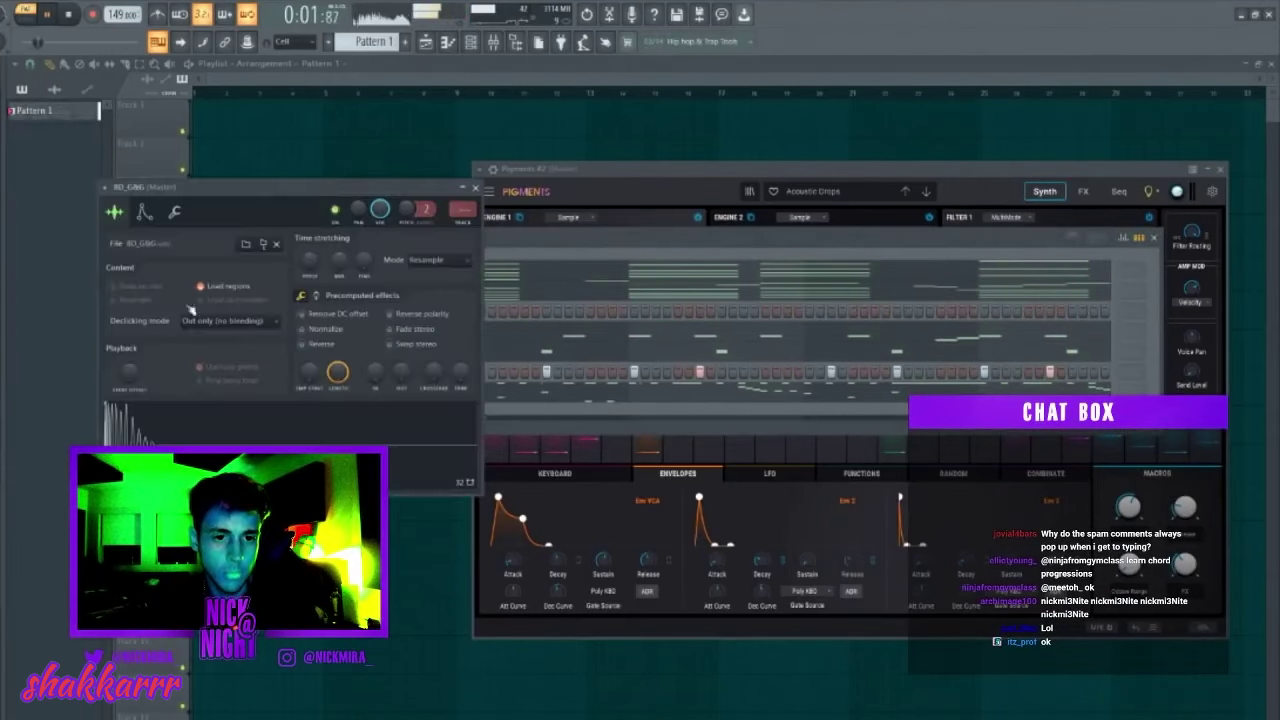
key("Escape")
left_click(247, 313)
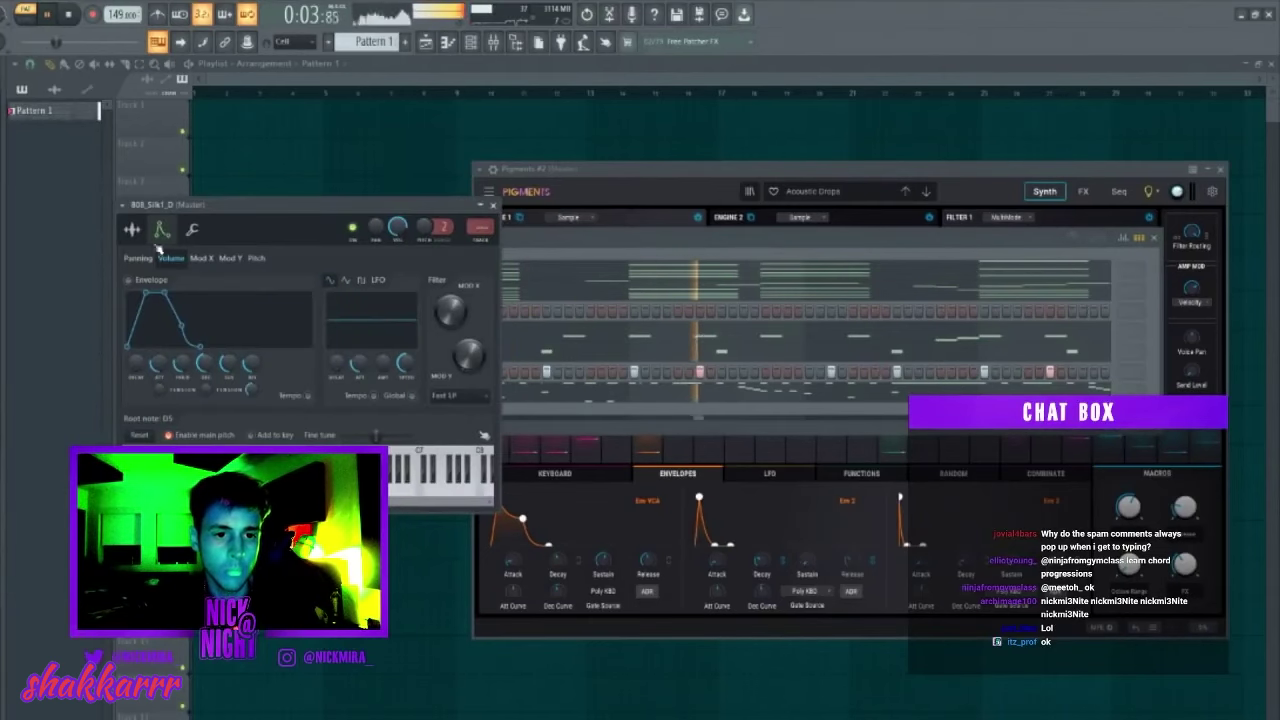
key("Escape")
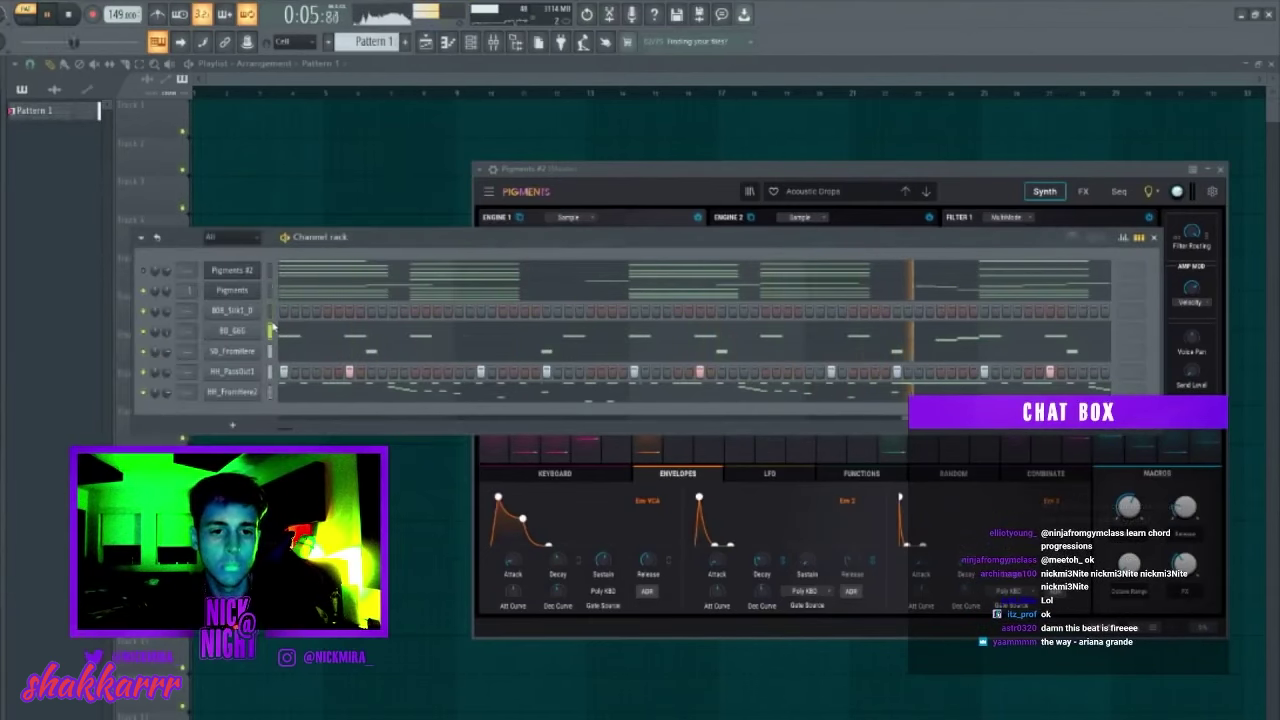
Paste the kick pattern into the 808 piano roll eight semitones lower and pitch down its notes between late bar 1 and bar 3.
key("ctrl+v")
left_click(294, 316)
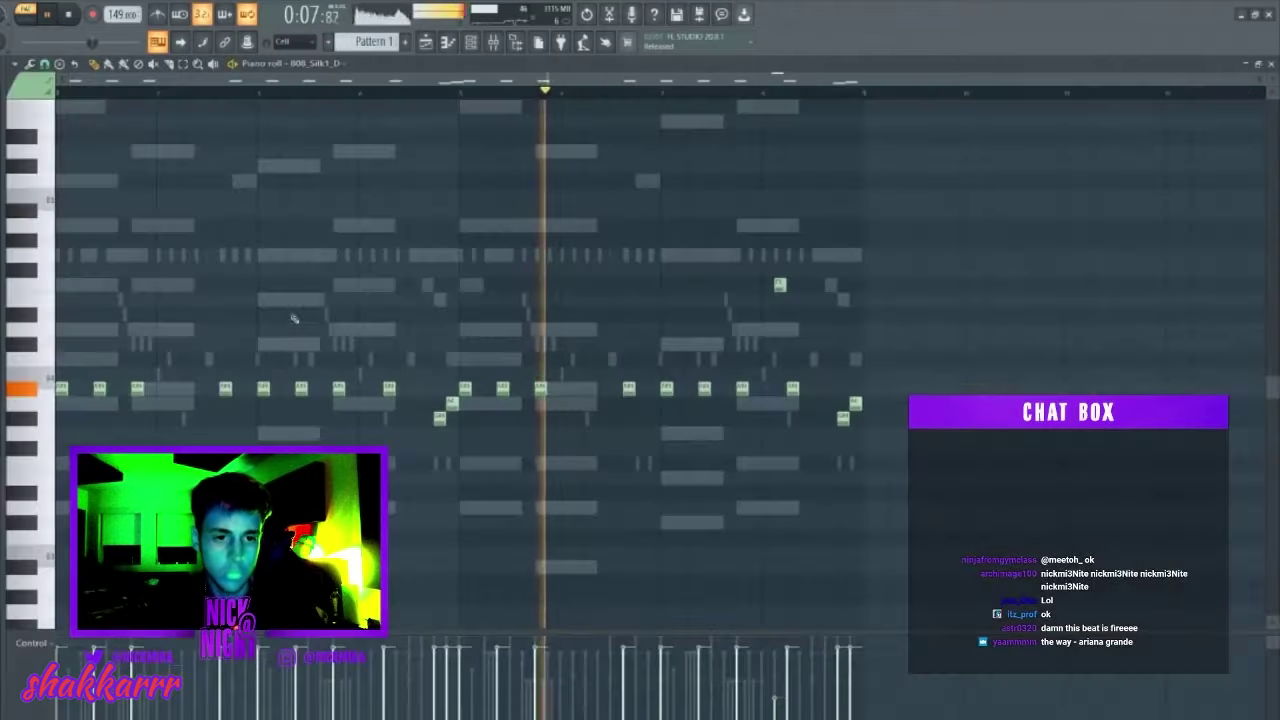
key("ctrl+a")
left_click_drag(100, 390, 100, 508)
key("ctrl+d")
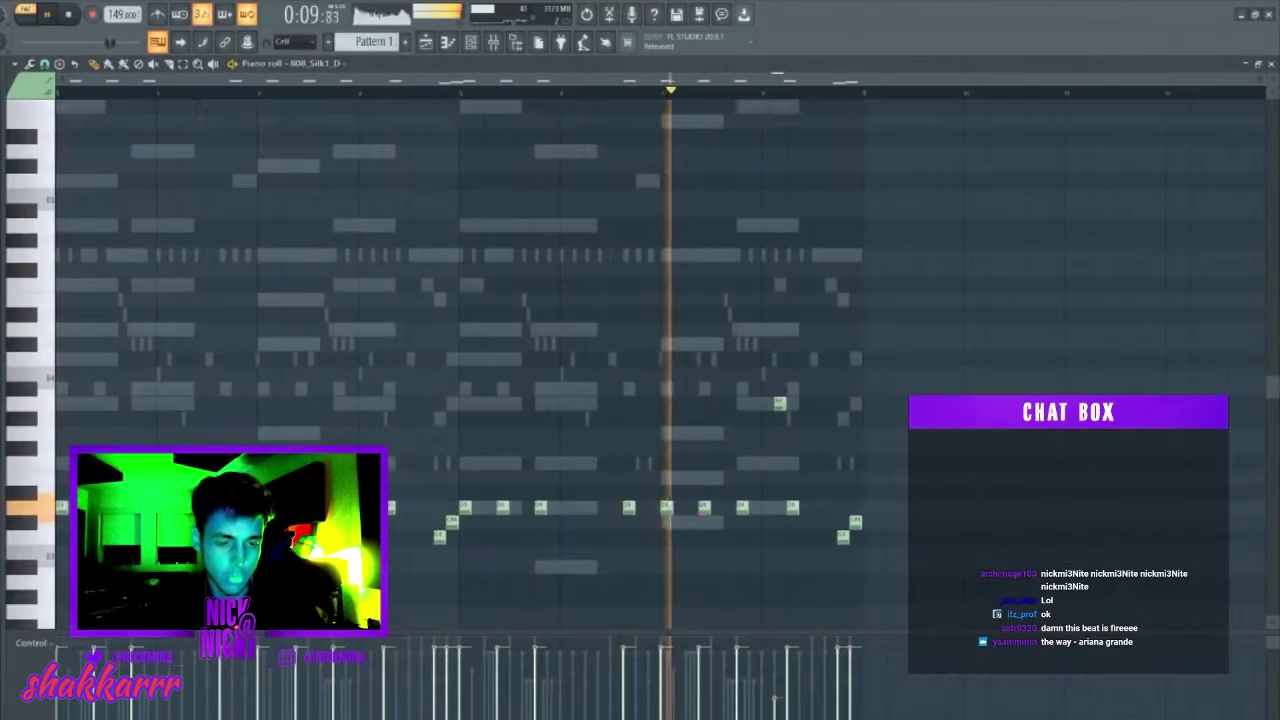
scroll(100, 508, "down", 1)
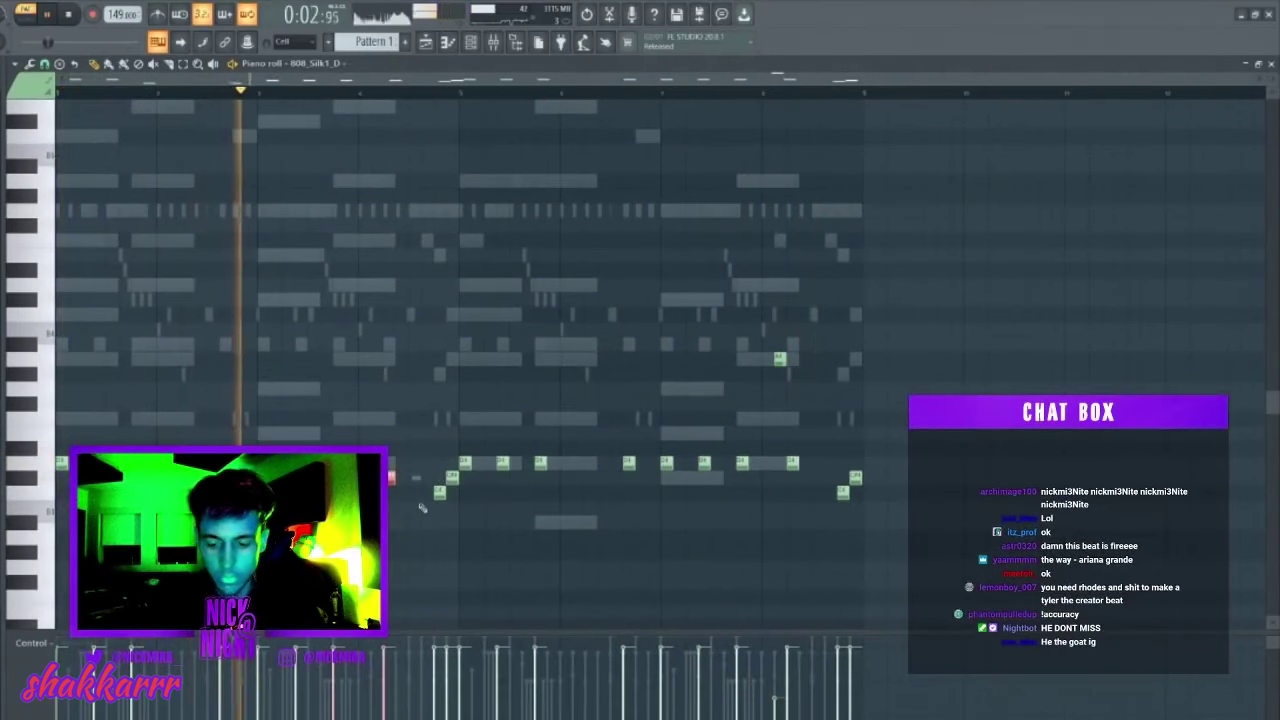
Raise all 808 notes an octave, extend each one to the start of the next and close the piano roll.
key("ctrl+a")
key("ctrl+Up")
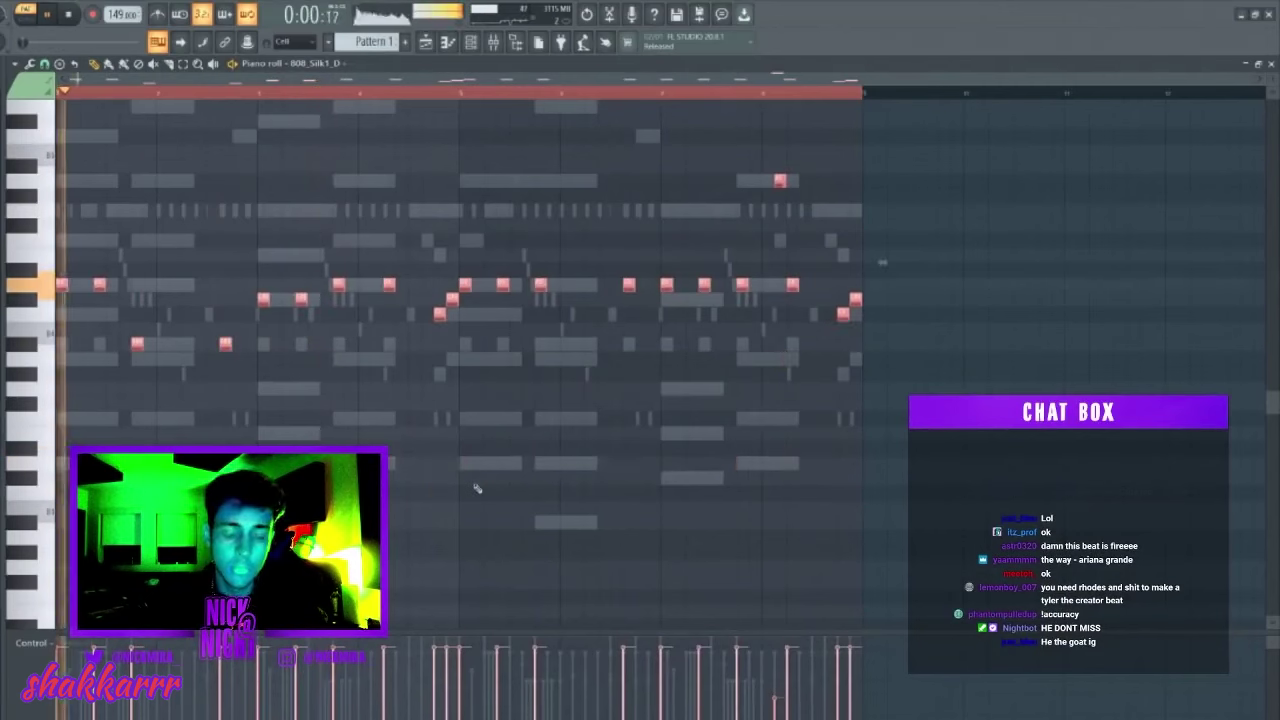
key("ctrl+l")
key("Escape")
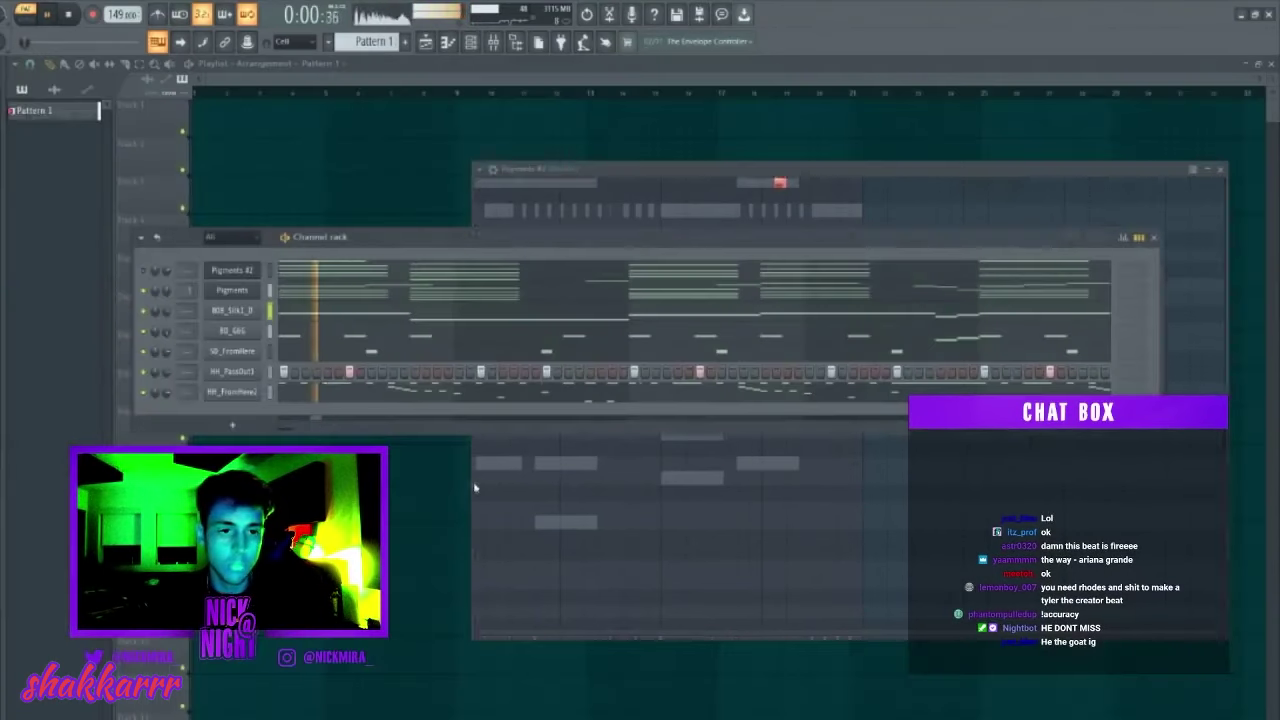
Enable the 808 channel's volume envelope with root note C4 and transpose its notes down an octave.
left_click(240, 311)
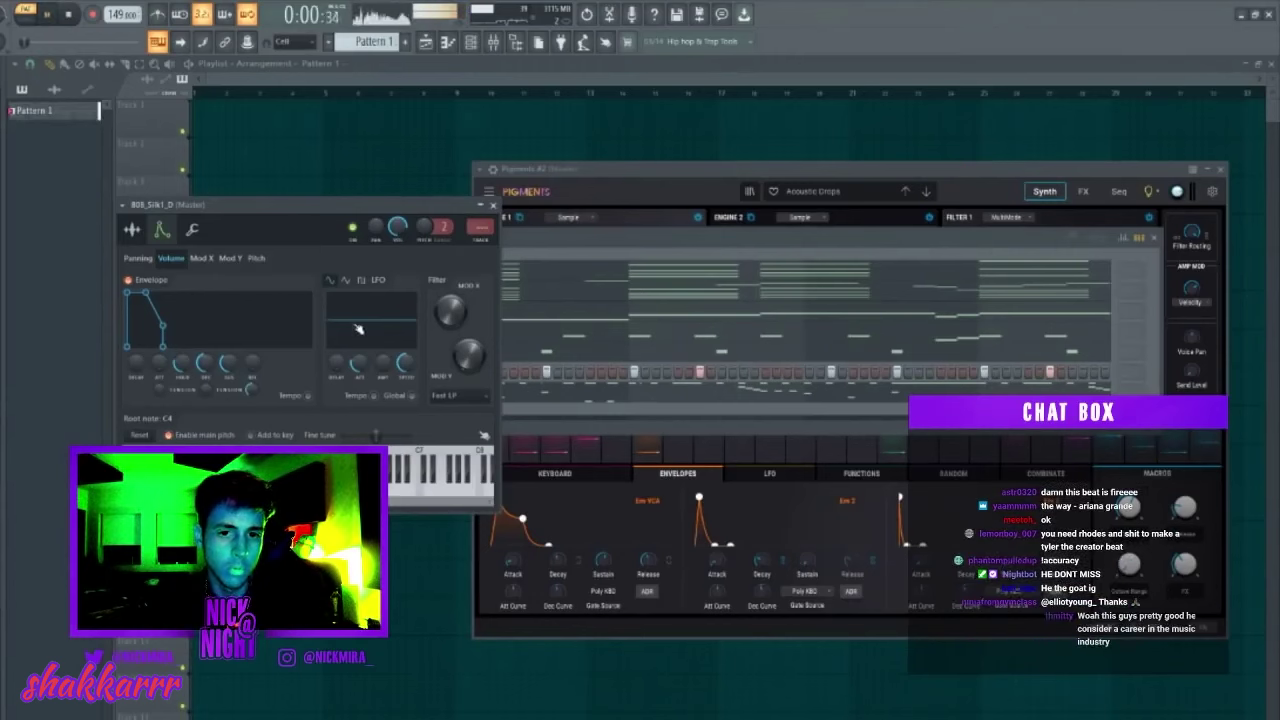
key("Escape")
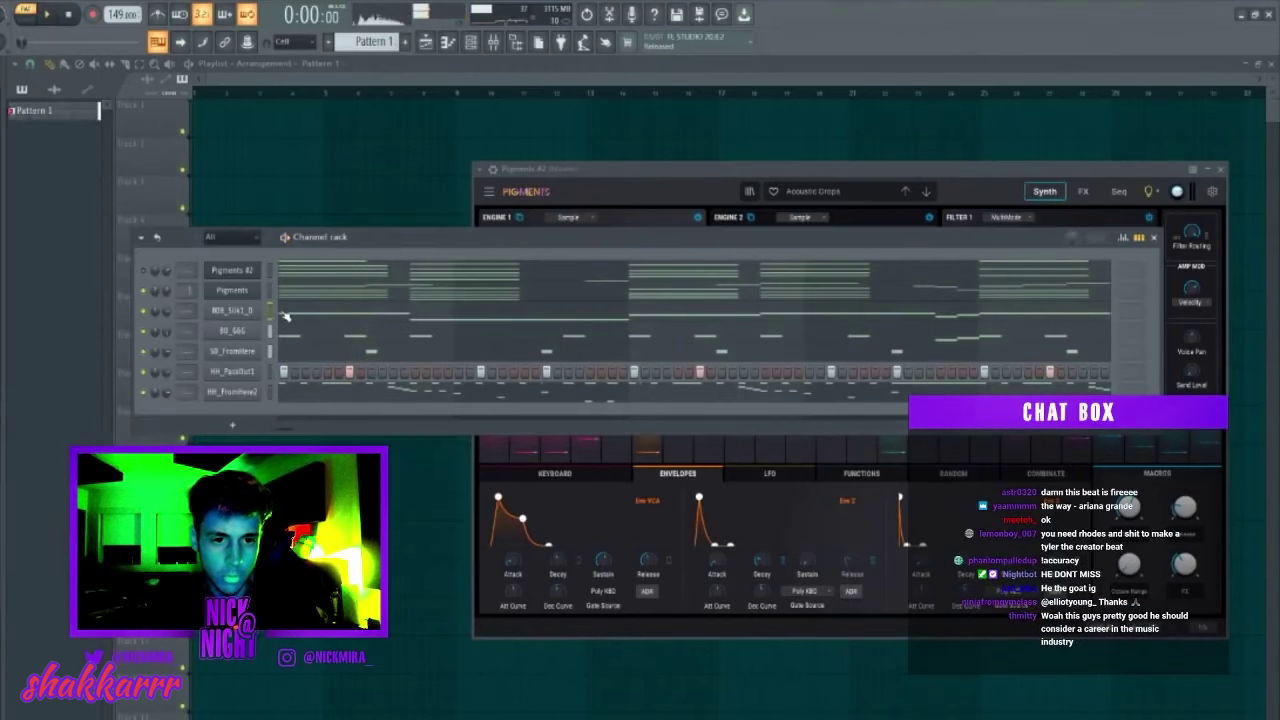
left_click(284, 314)
key("ctrl+Down")
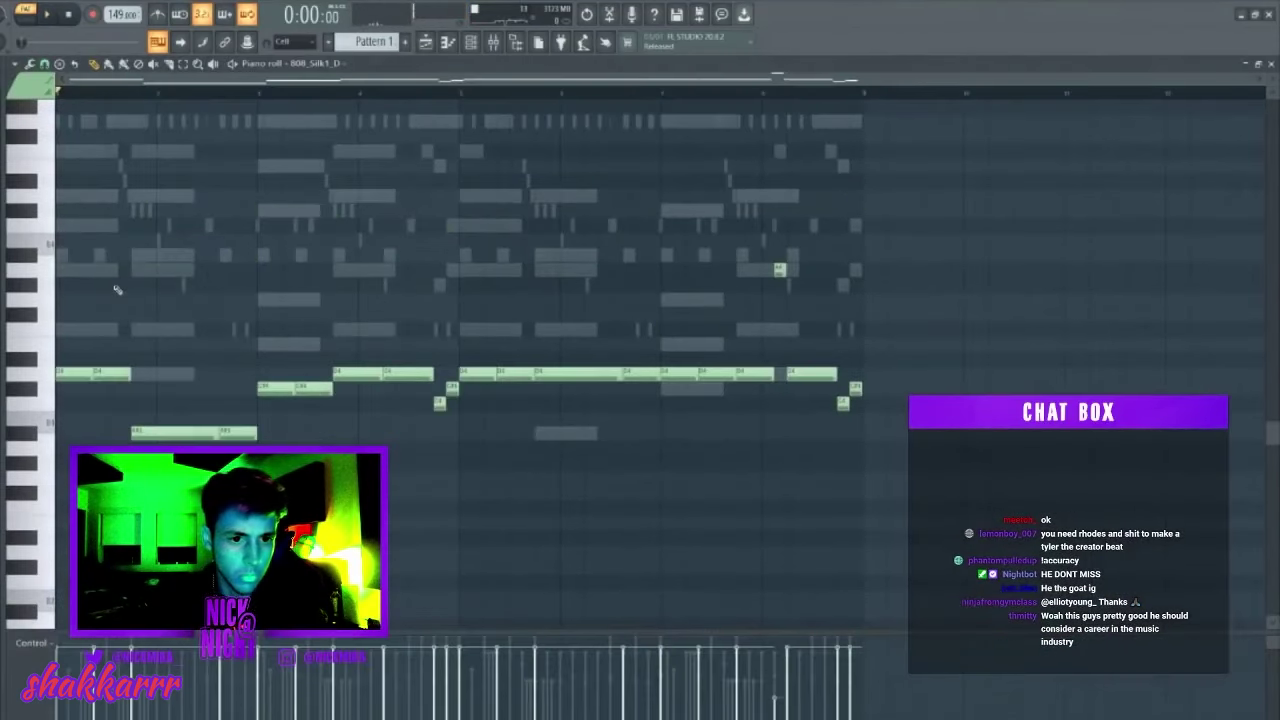
Try the 808 line in higher octaves during playback and set the channel's root note to B3.
key("ctrl+Up")
key("ctrl+Up")
key("space")
key("space")
key("Escape")
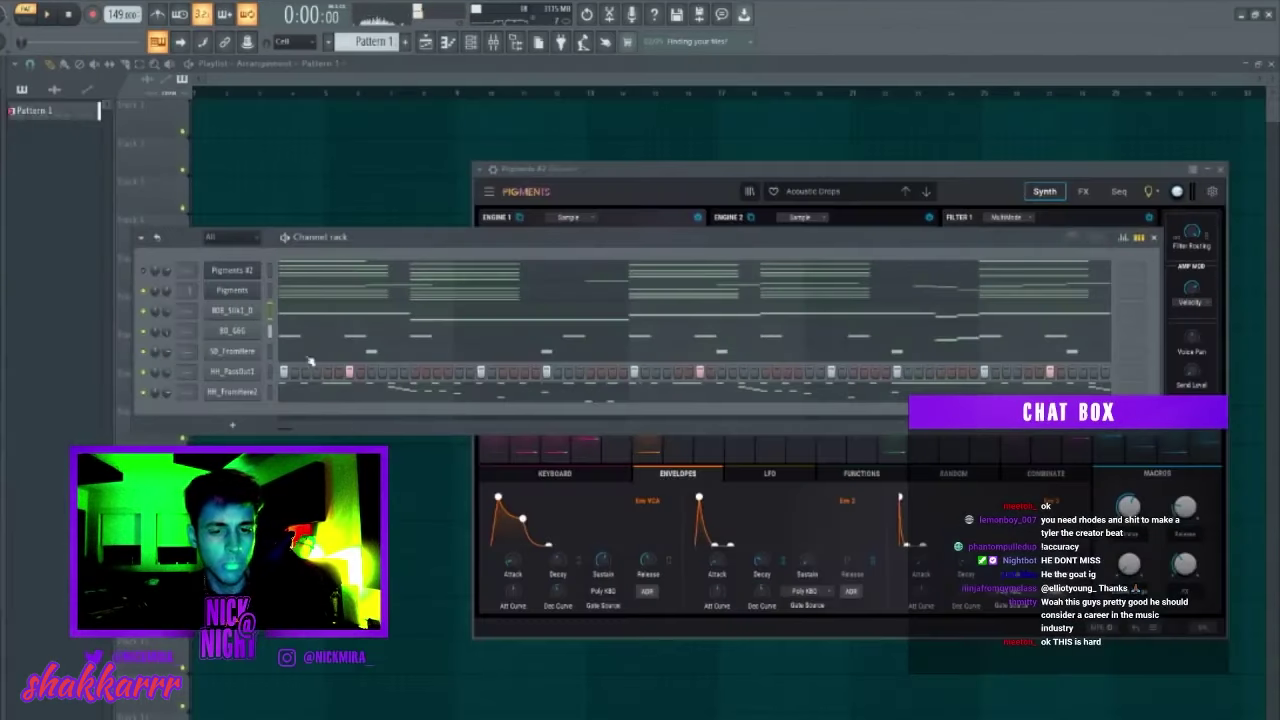
left_click(252, 317)
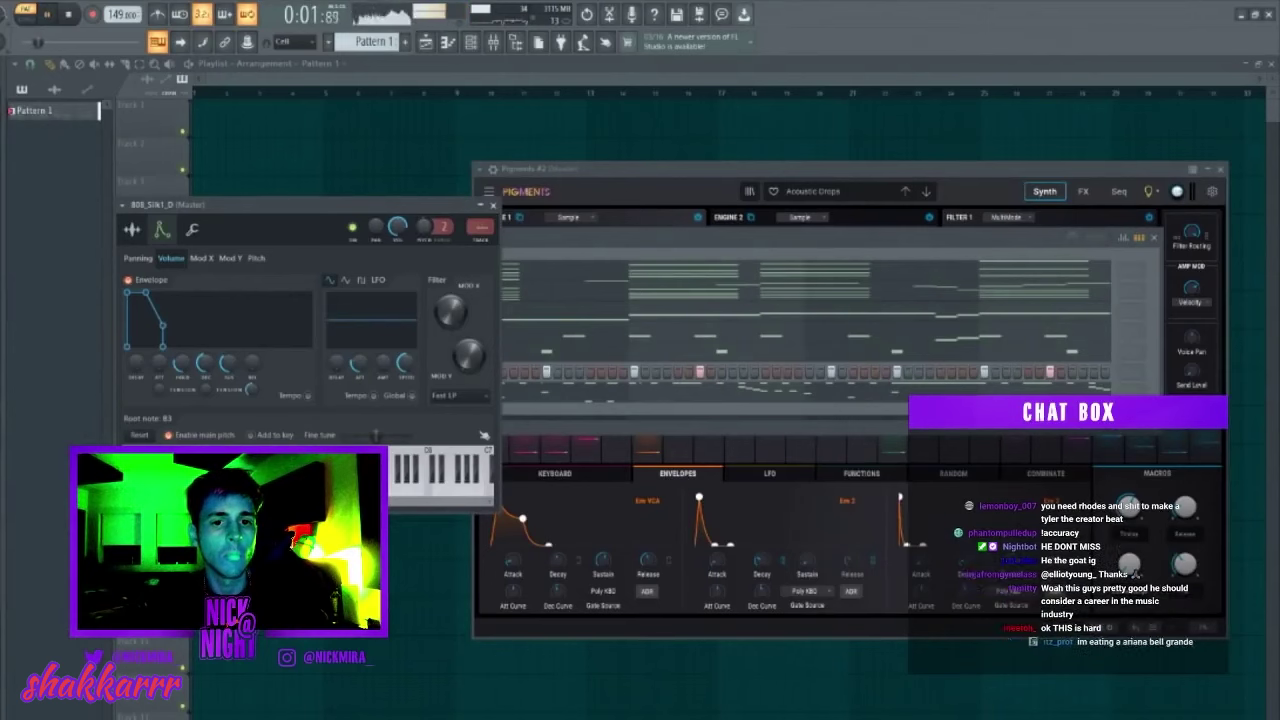
key("Escape")
Lower the 808 notes from bar 3 to bar 8 by an octave.
left_click(360, 315)
key("ctrl+Down")
key("ctrl+Down")
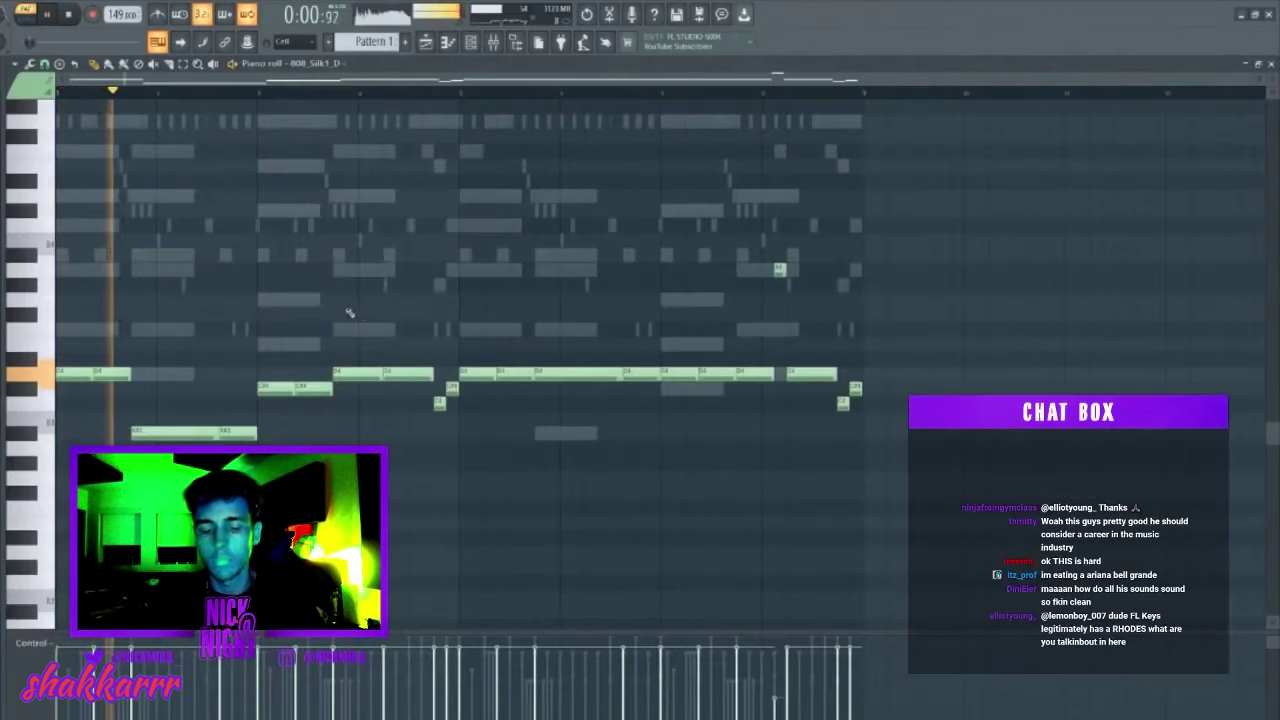
left_click_drag(279, 343, 946, 472)
key("ctrl+Down")
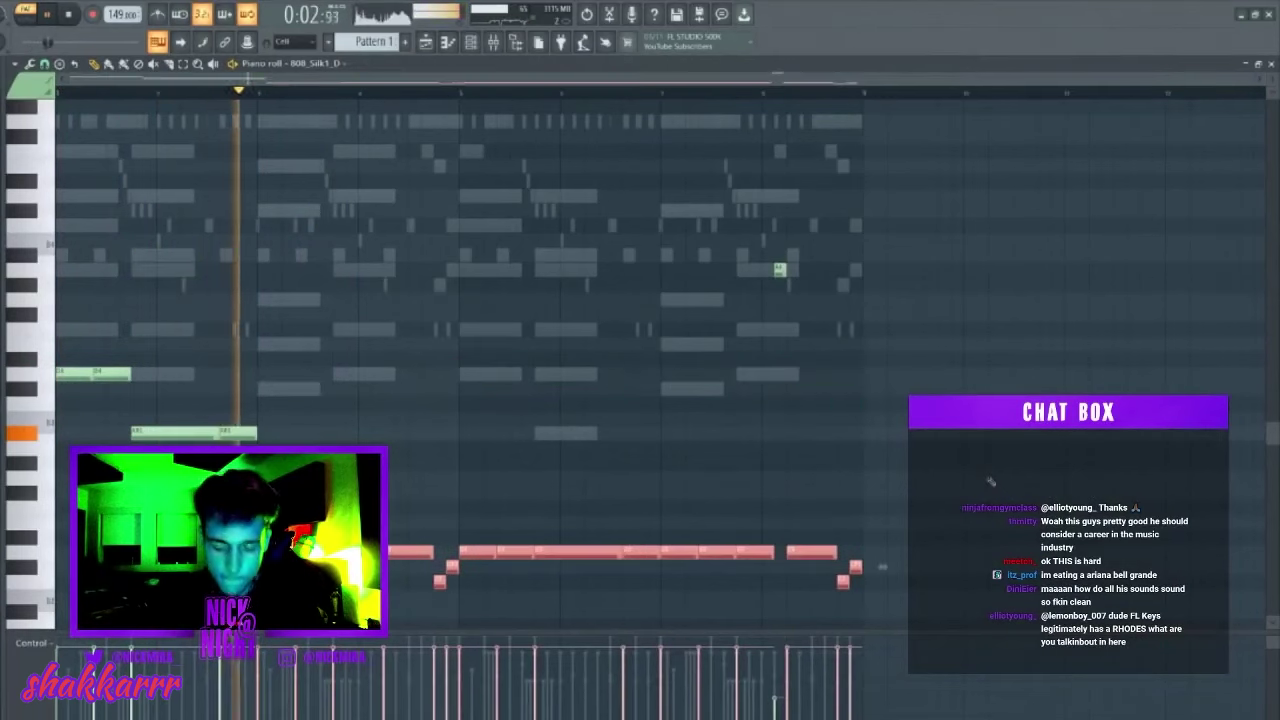
Raise the velocity of all 808 notes to the maximum.
left_click(569, 460, "ctrl")
key("ctrl+a")
scroll(570, 455, "up", 4)
key("ctrl+d")
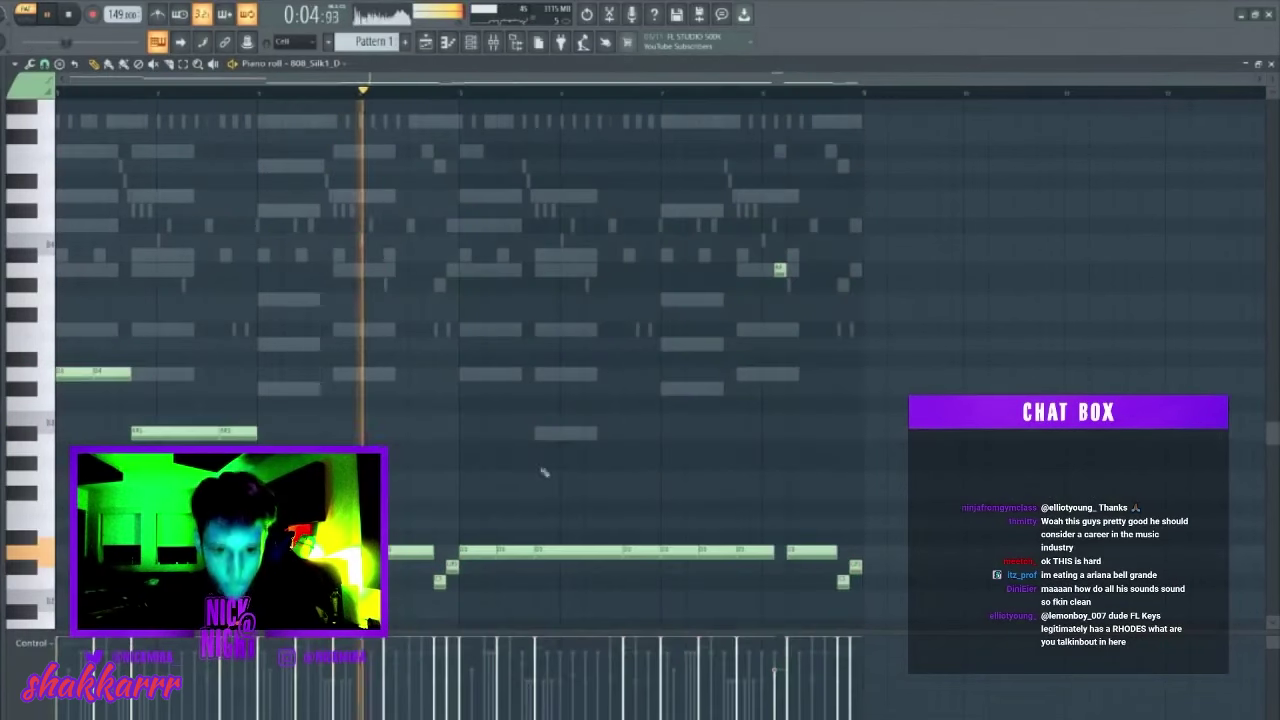
Move bar 4's last two 808 notes to the pitch of the note before them, auditioning the line an octave up and back down.
key("ctrl+Up")
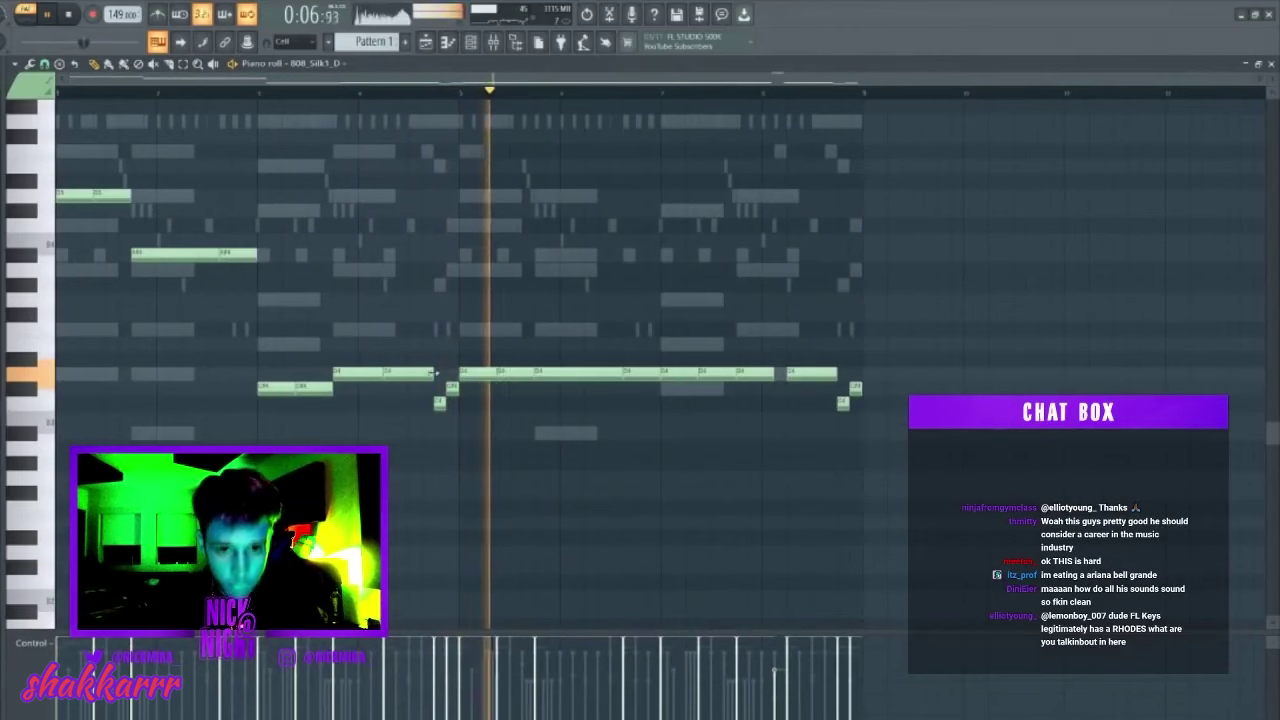
mouse_move(437, 381)
left_mouse_down()
mouse_move(463, 426)
mouse_move(424, 380)
mouse_move(438, 376)
left_mouse_up()
key("Delete")
key("space")
key("space")
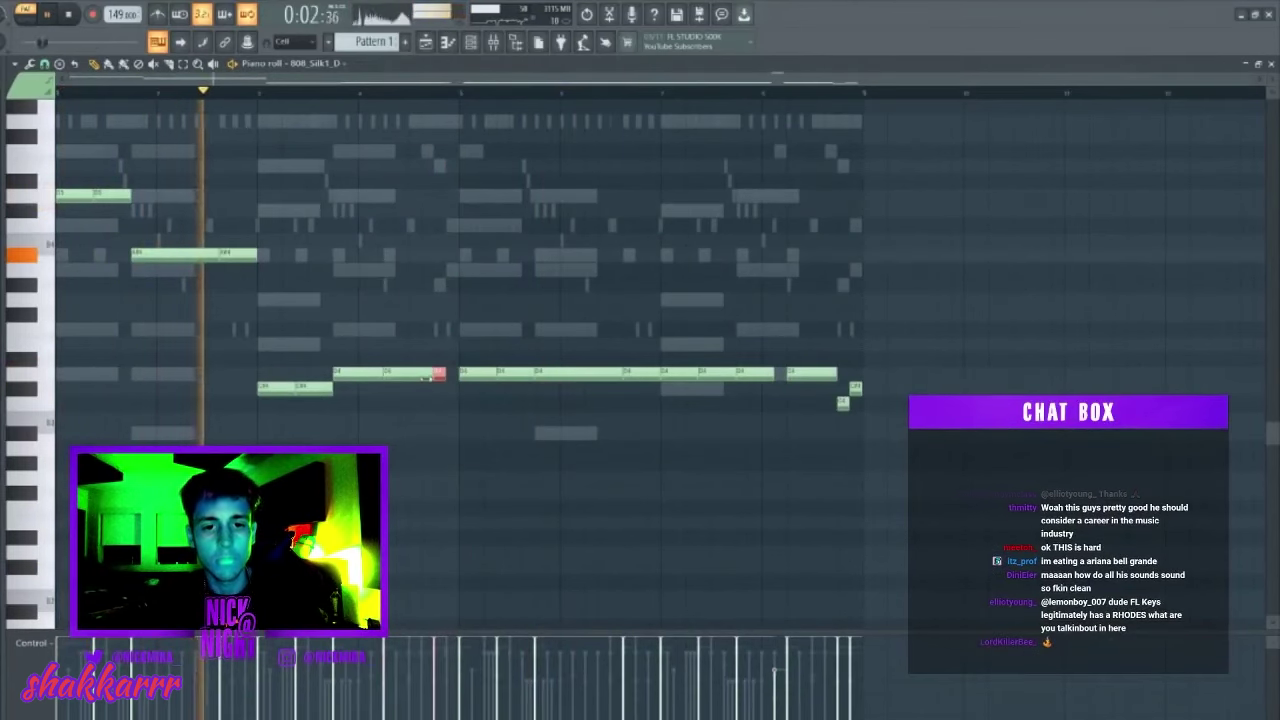
left_click(452, 376)
key("ctrl+Down")
key("space")
key("space")
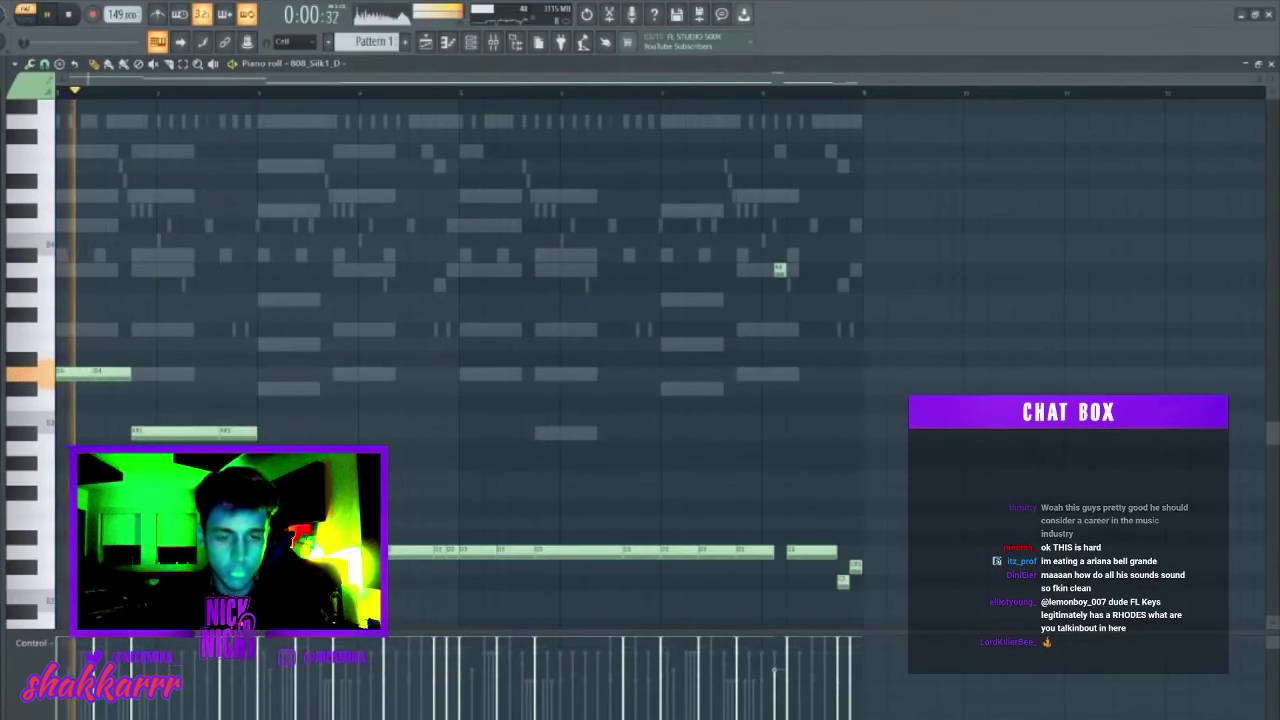
Lower the first two 808 notes of bar 1 by an octave, comparing both octaves in playback.
left_click_drag(242, 500, 480, 630)
key("space")
key("space")
left_click(98, 364)
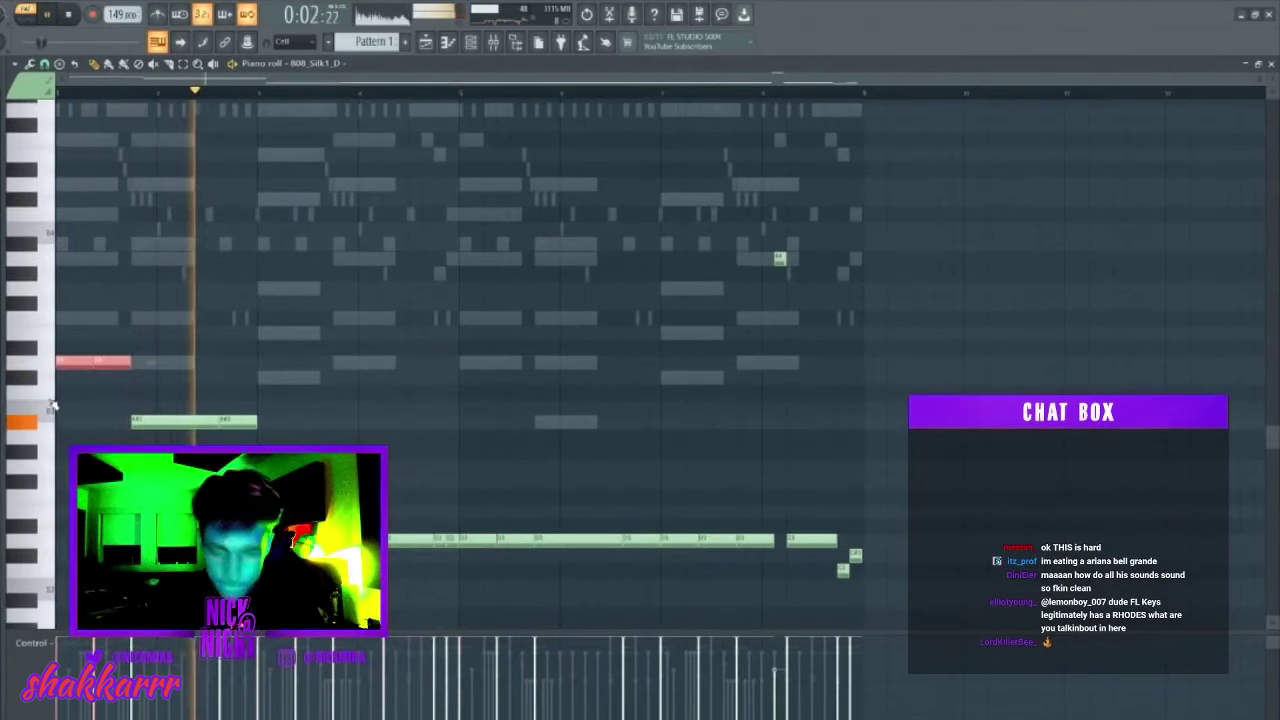
key("ctrl+Down")
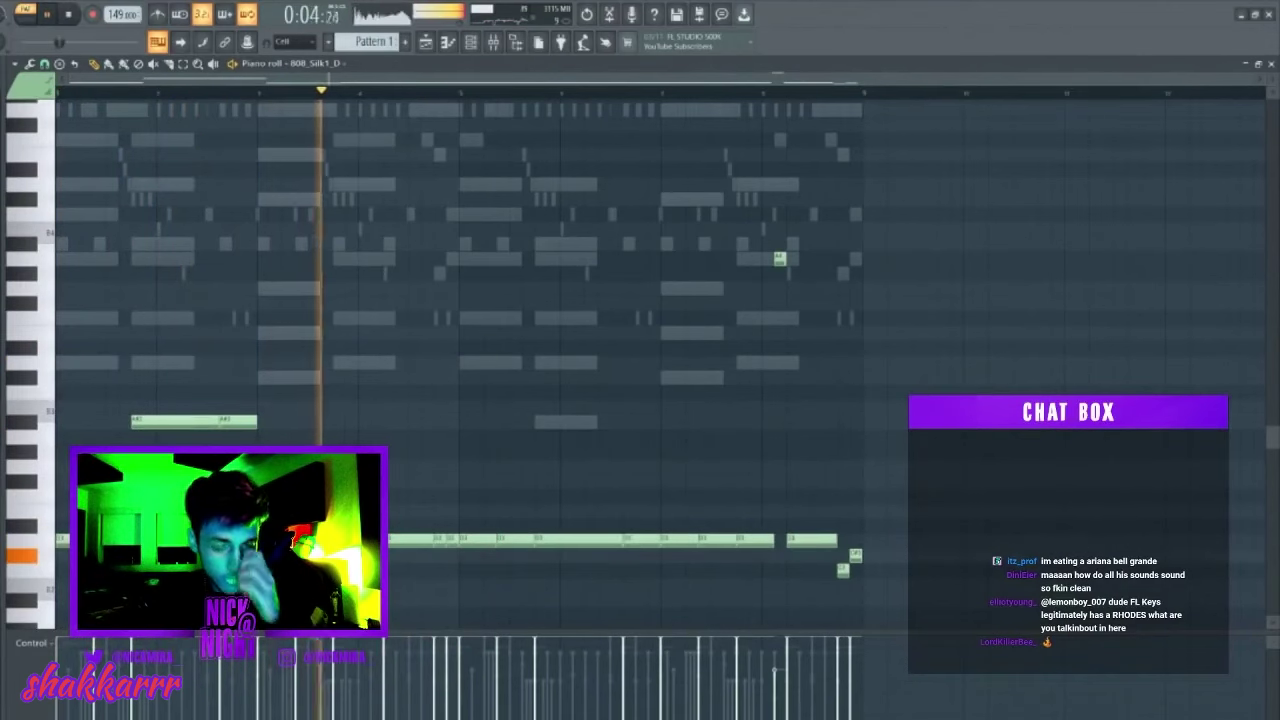
key("ctrl+Up")
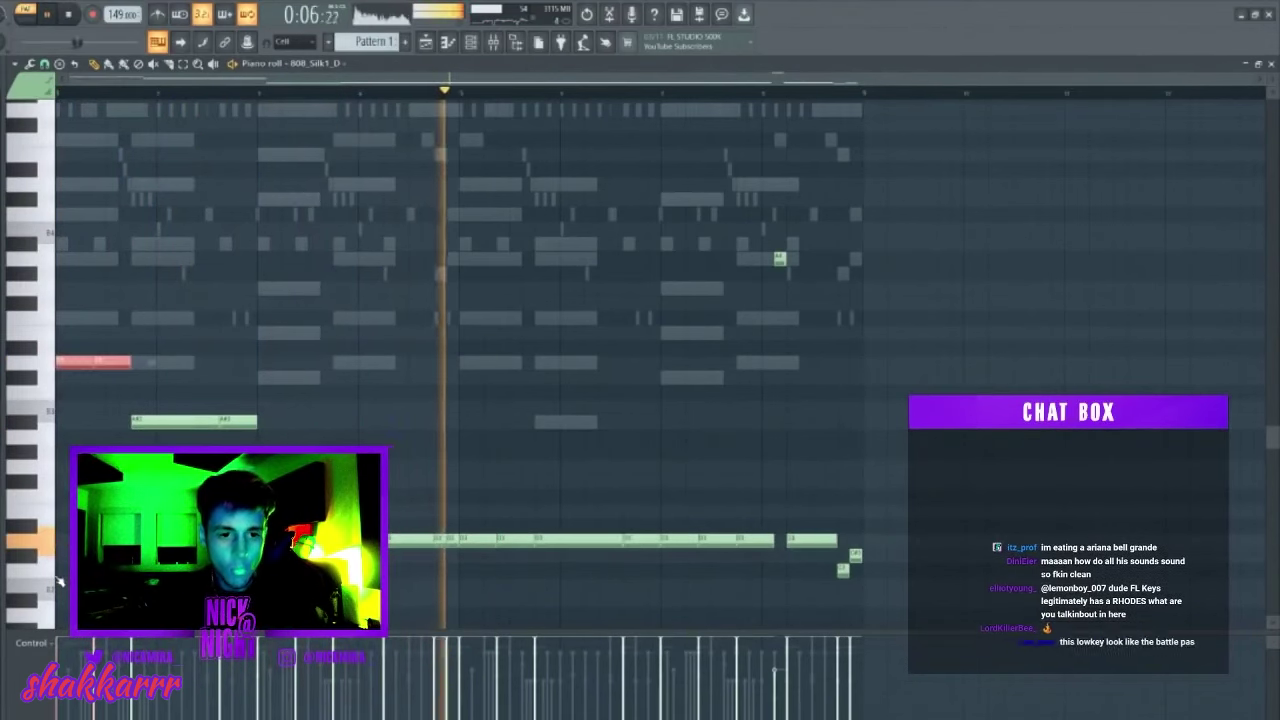
key("space")
key("space")
key("space")
key("space")
key("ctrl+Down")
key("space")
key("space")
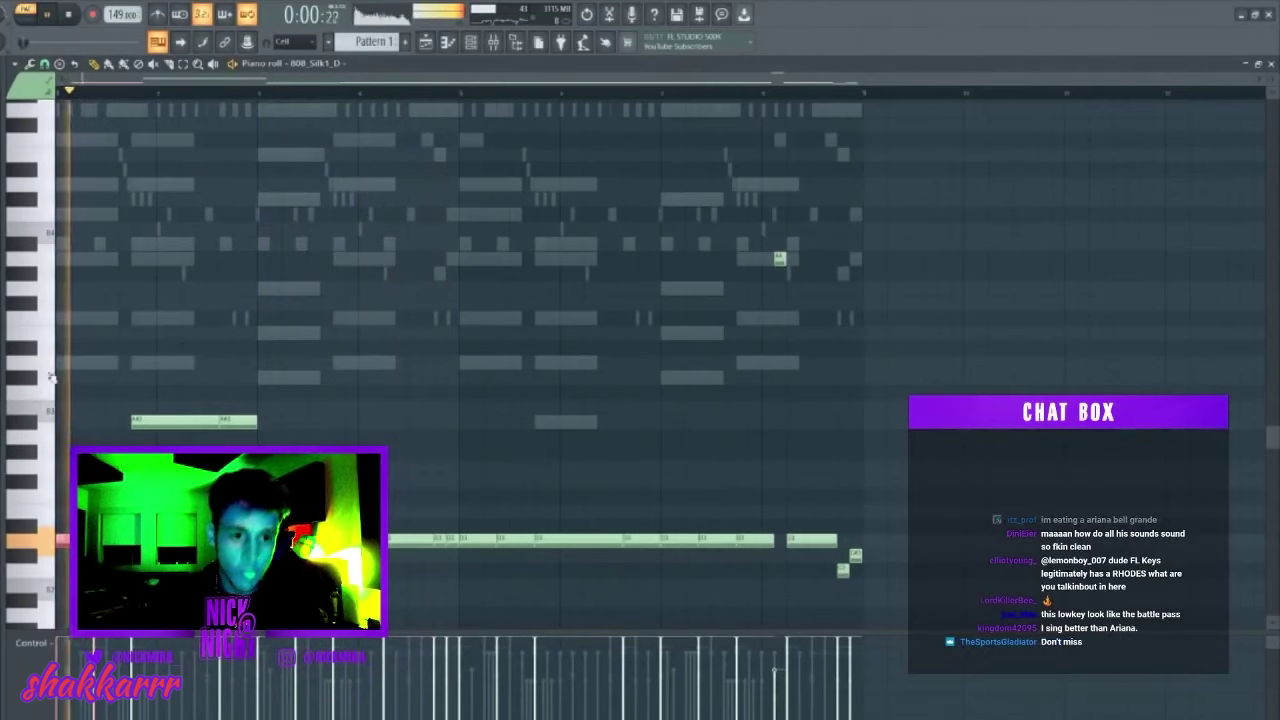
Add a short 808 note late in bar 1, a semitone below the following note, and turn off typing-keyboard note input.
key("space")
key("space")
key("space")
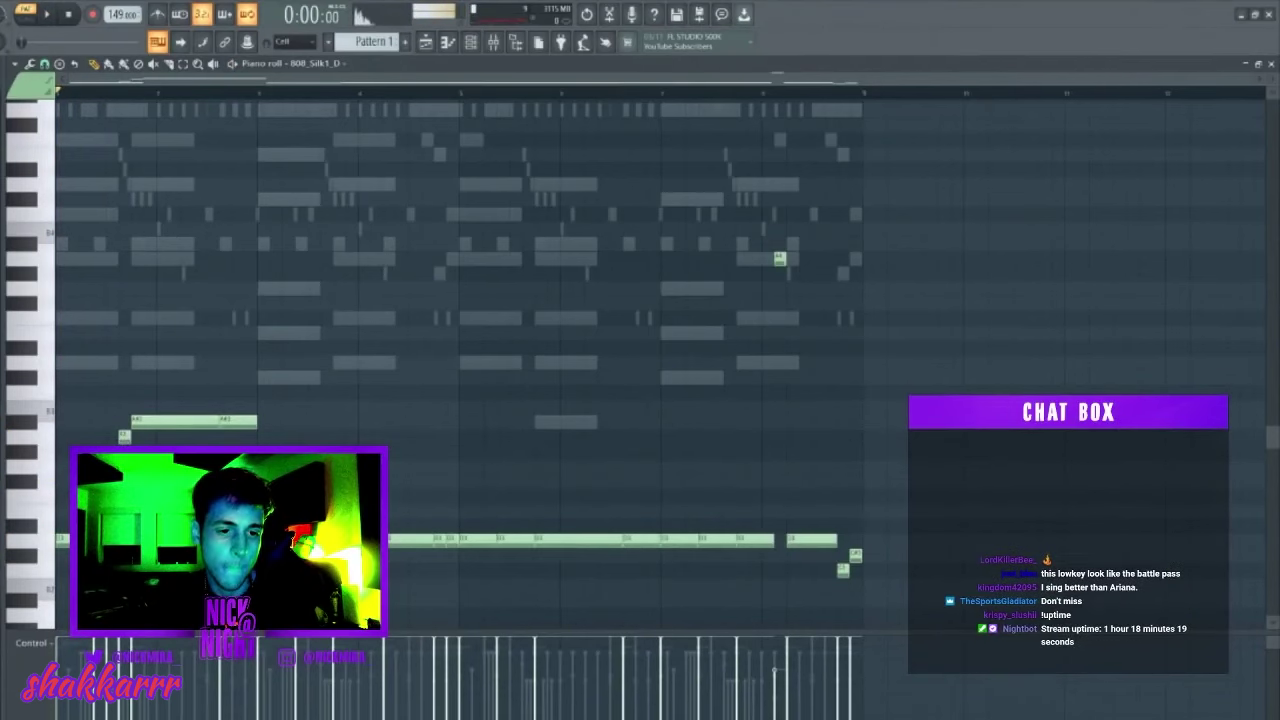
left_click(160, 46)
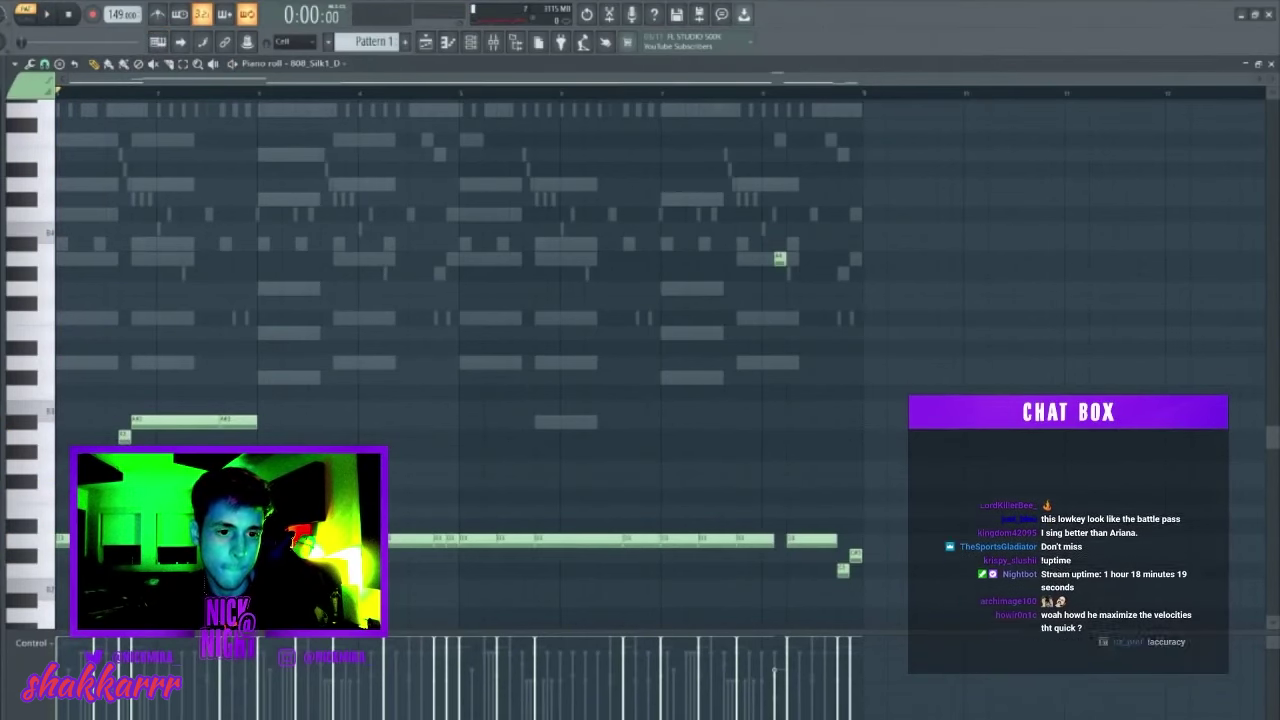
left_click(46, 495)
key("space")
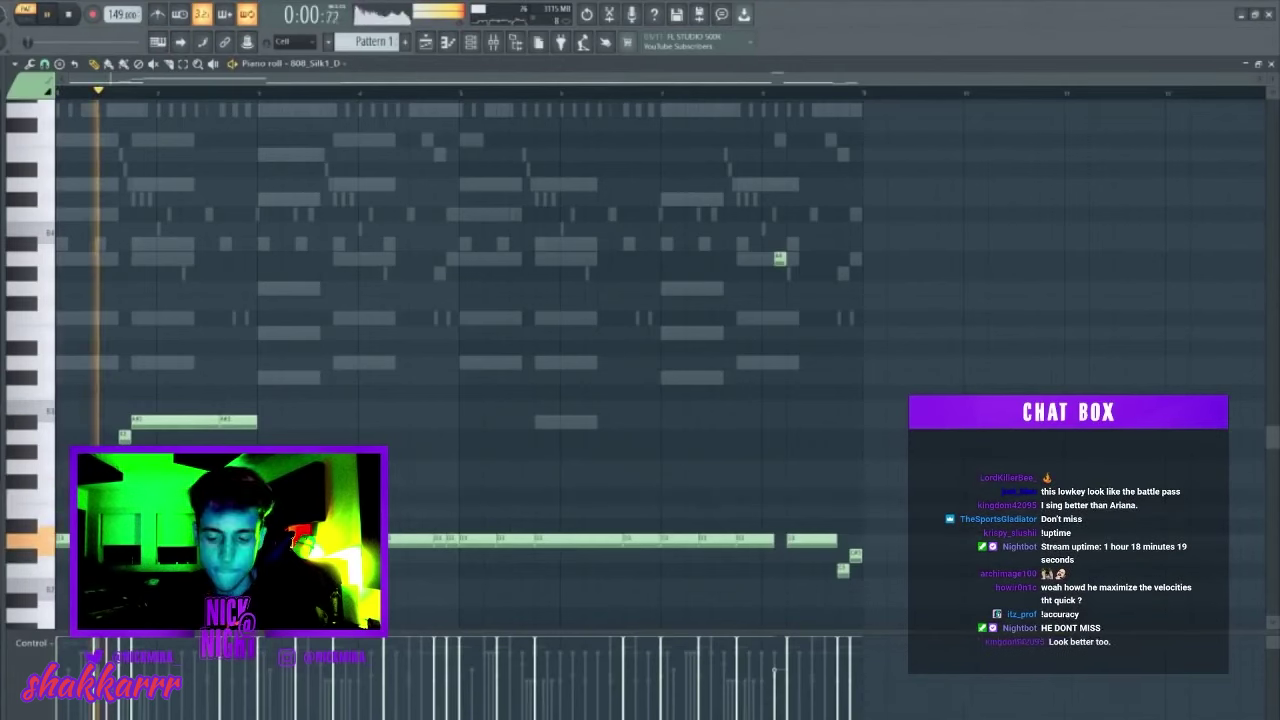
Transpose the whole 808 line up two octaves and add a very short note three semitones above bar 1's second note.
key("ctrl+a")
key("ctrl+Up")
key("ctrl+Up")
key("space")
key("space")
scroll(84, 304, "up", 4)
key("ctrl+d")
key("space")
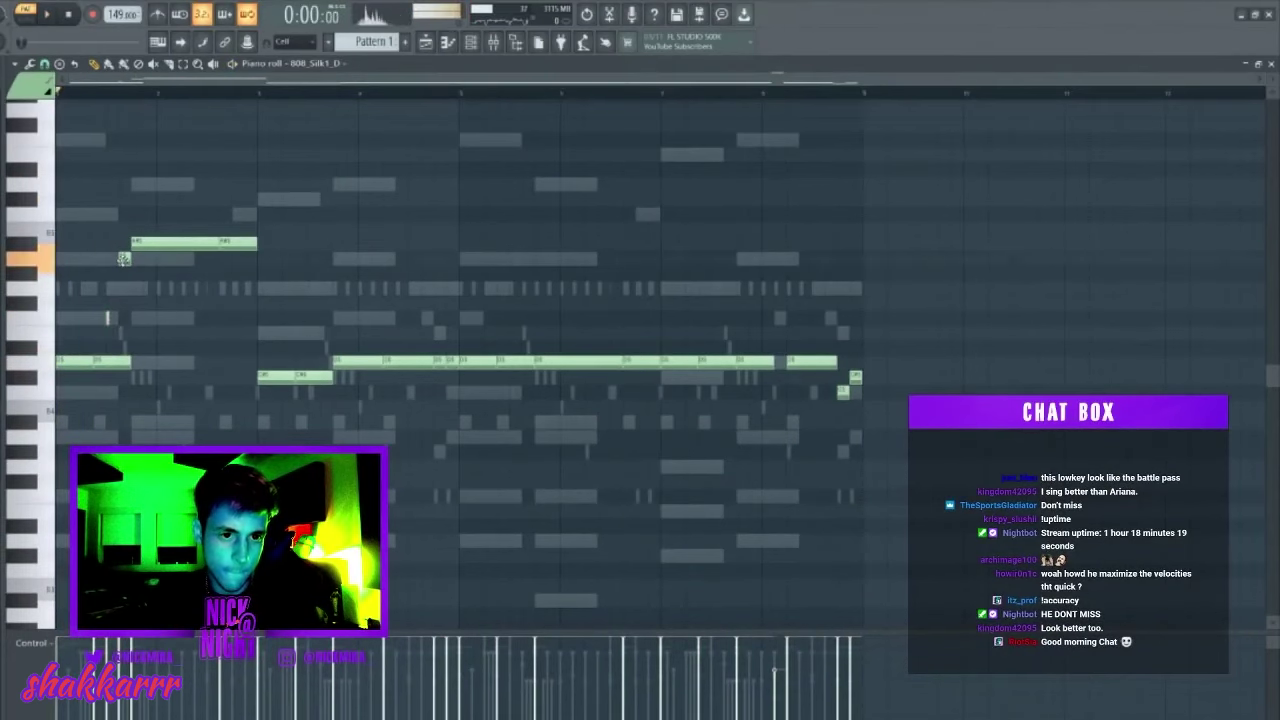
Shorten the second 808 note to end before the short lead-in note and transpose the whole line down two octaves.
key("space")
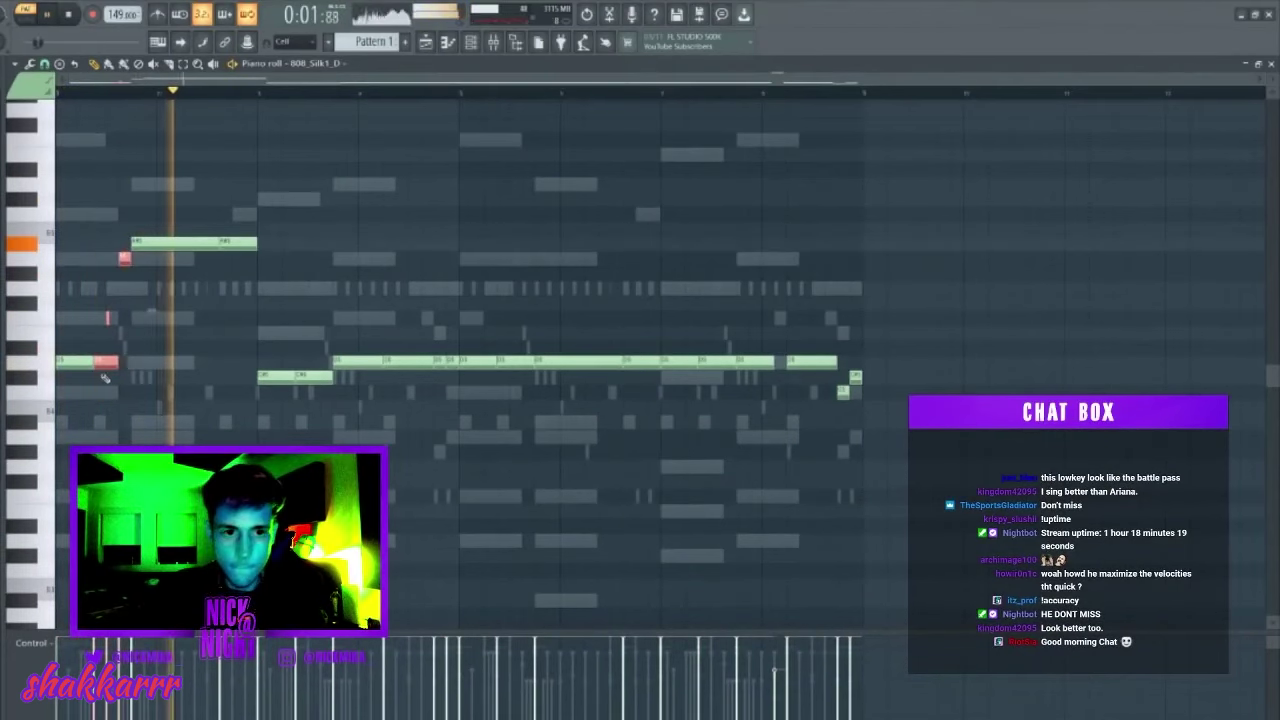
key("ctrl+a")
key("Delete")
scroll(305, 395, "down", 3)
key("ctrl+d")
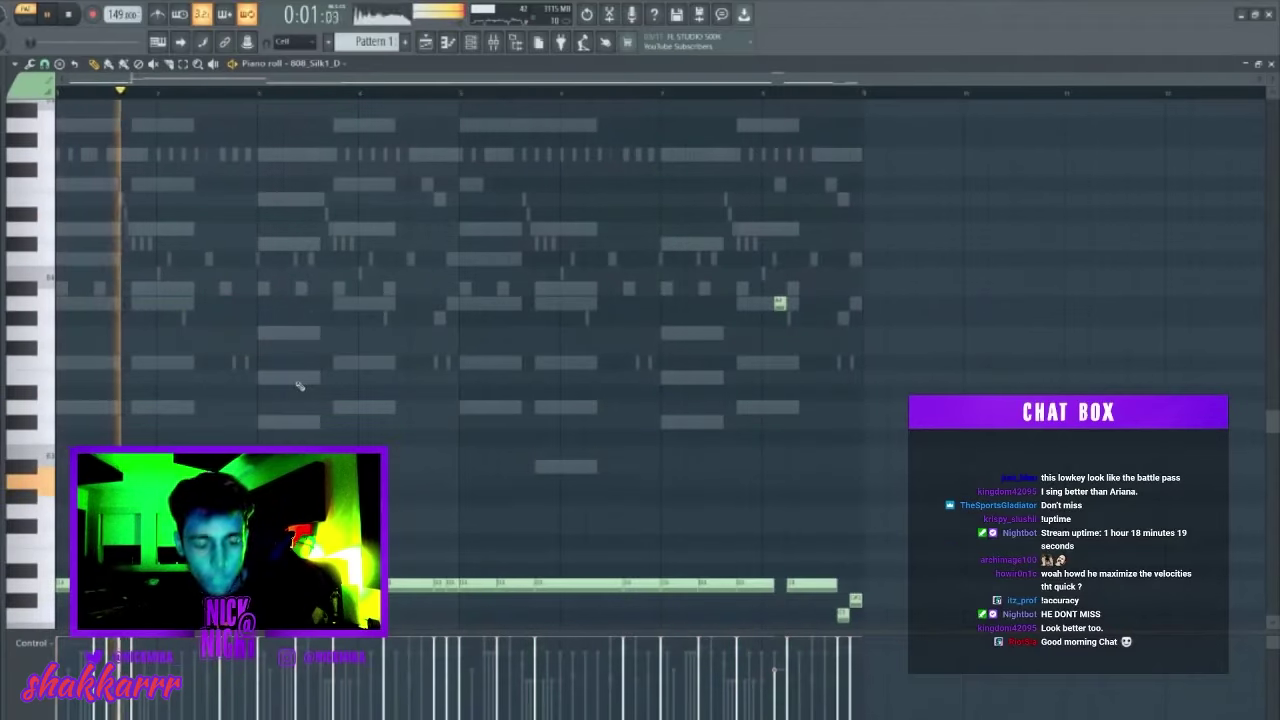
key("space")
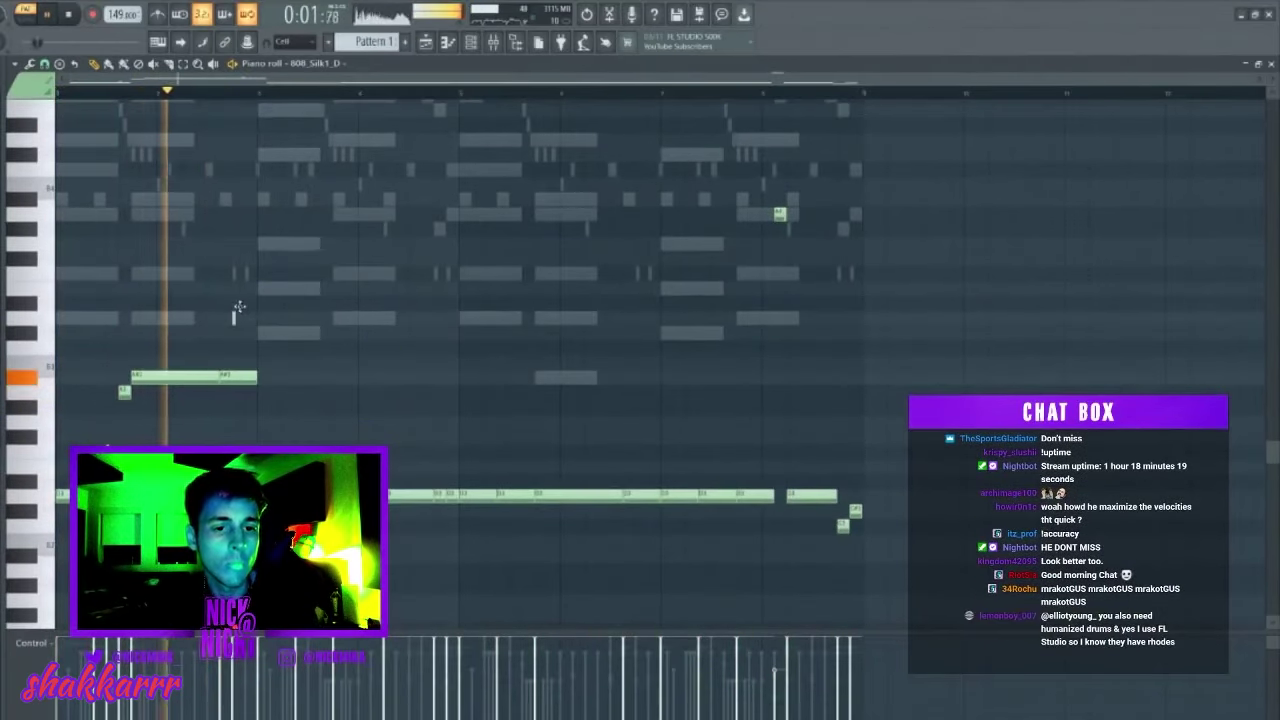
Add a very short 808 note an octave above the low note late in bar 2 and retrigger the low note after it.
key("space")
key("space")
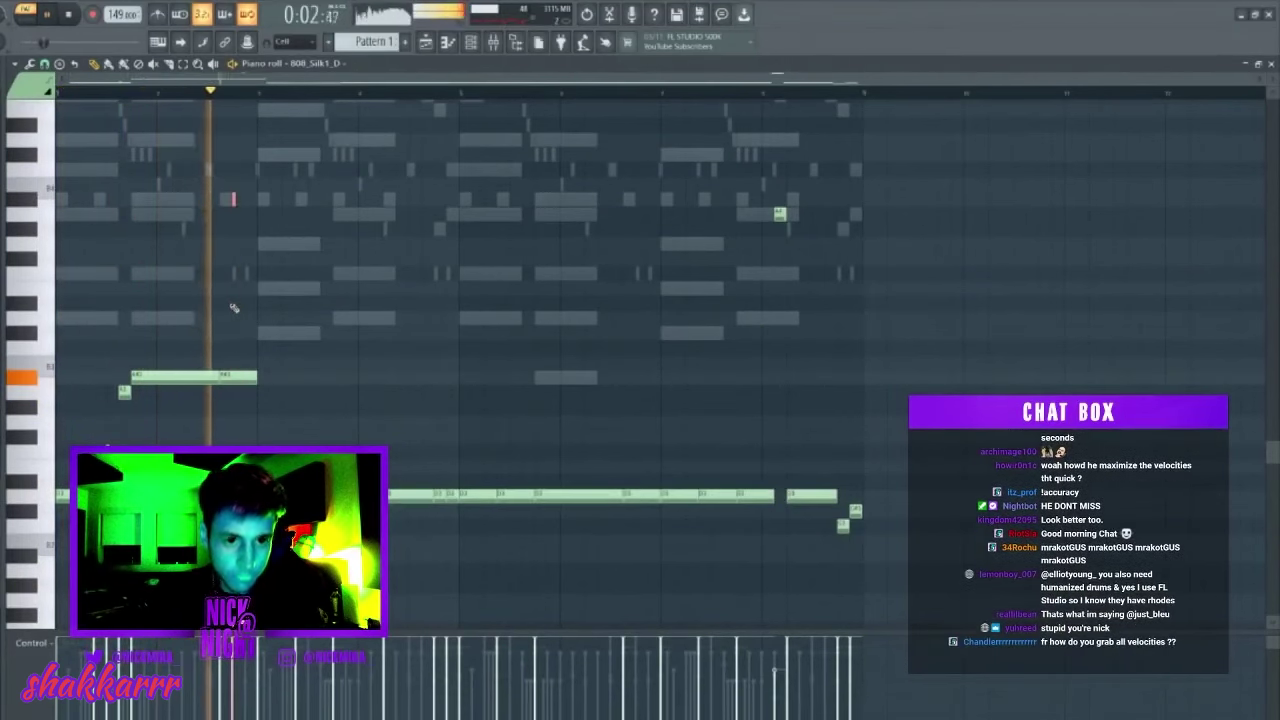
key("space")
key("space")
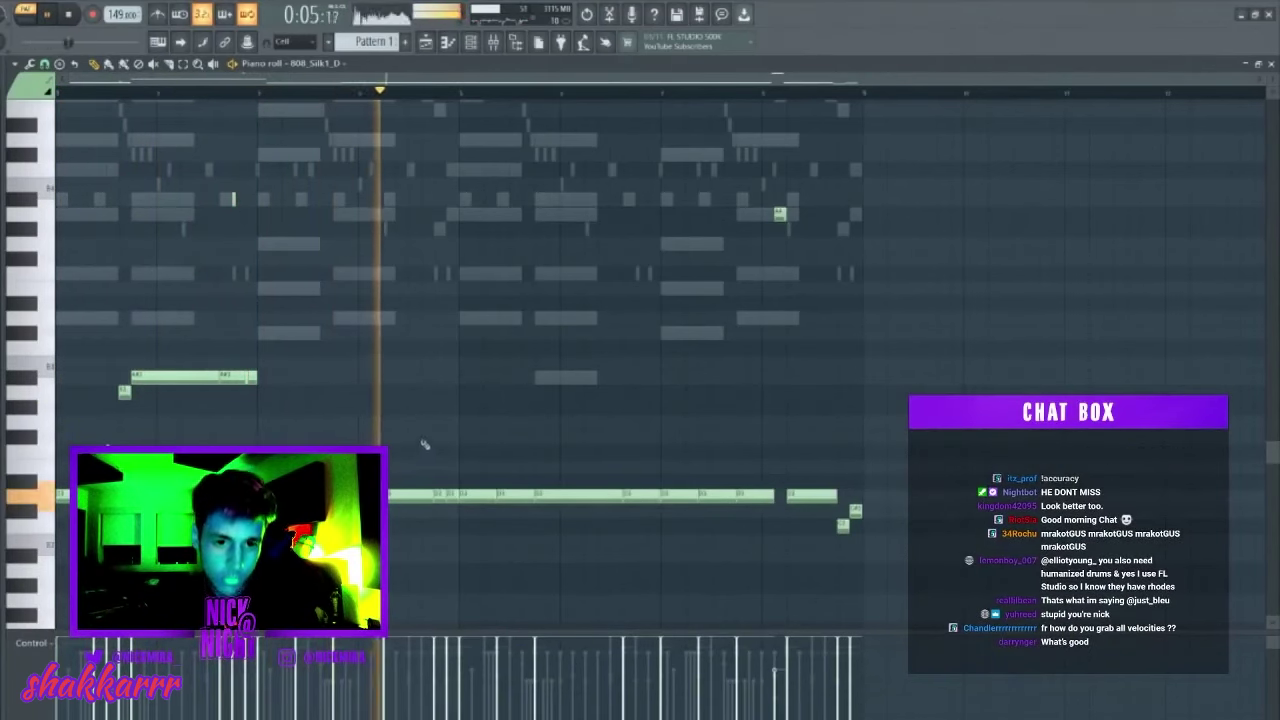
Add a very short 808 note an octave higher in the middle of bar 4 and raise the bar's last two notes an octave.
key("space")
key("space")
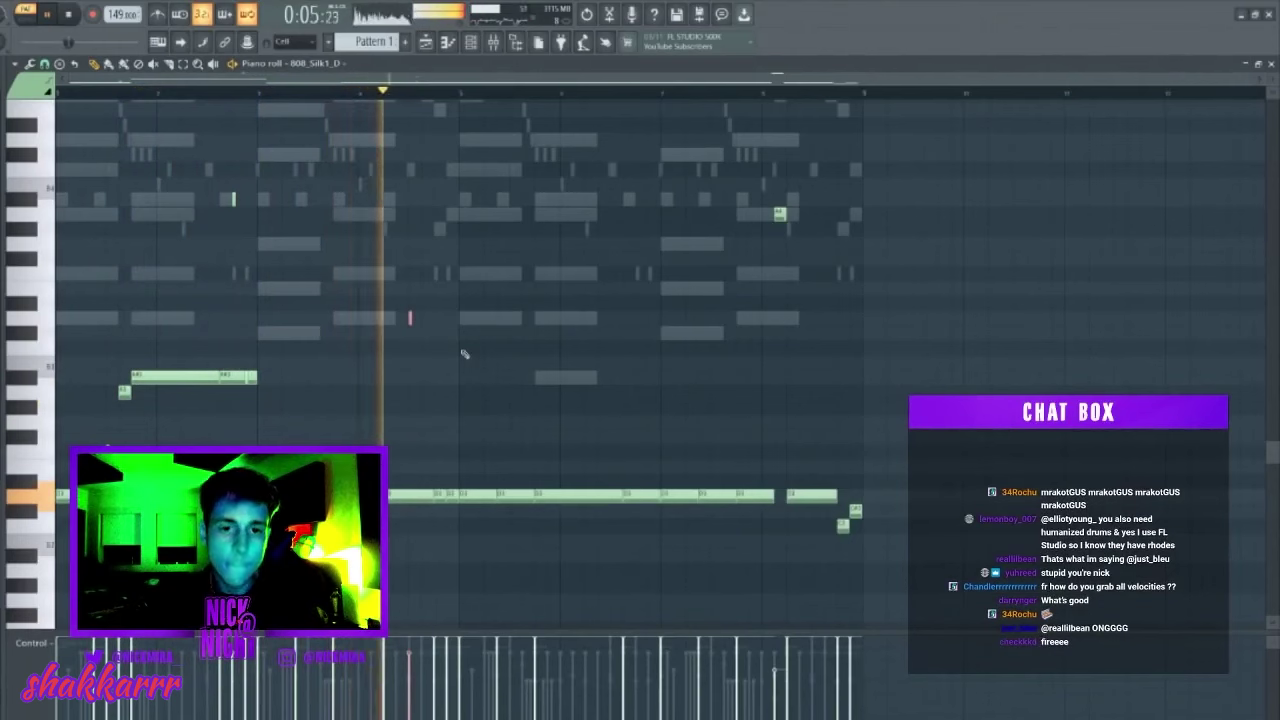
key("space")
key("space")
left_click_drag(424, 524, 450, 503)
key("ctrl+Up")
key("ctrl+d")
Delete the 808 notes in bars 5 to 8 and duplicate the edited four-bar 808 pattern in their place.
left_click_drag(463, 164, 888, 600)
key("Delete")
key("ctrl+b")
key("ctrl+d")
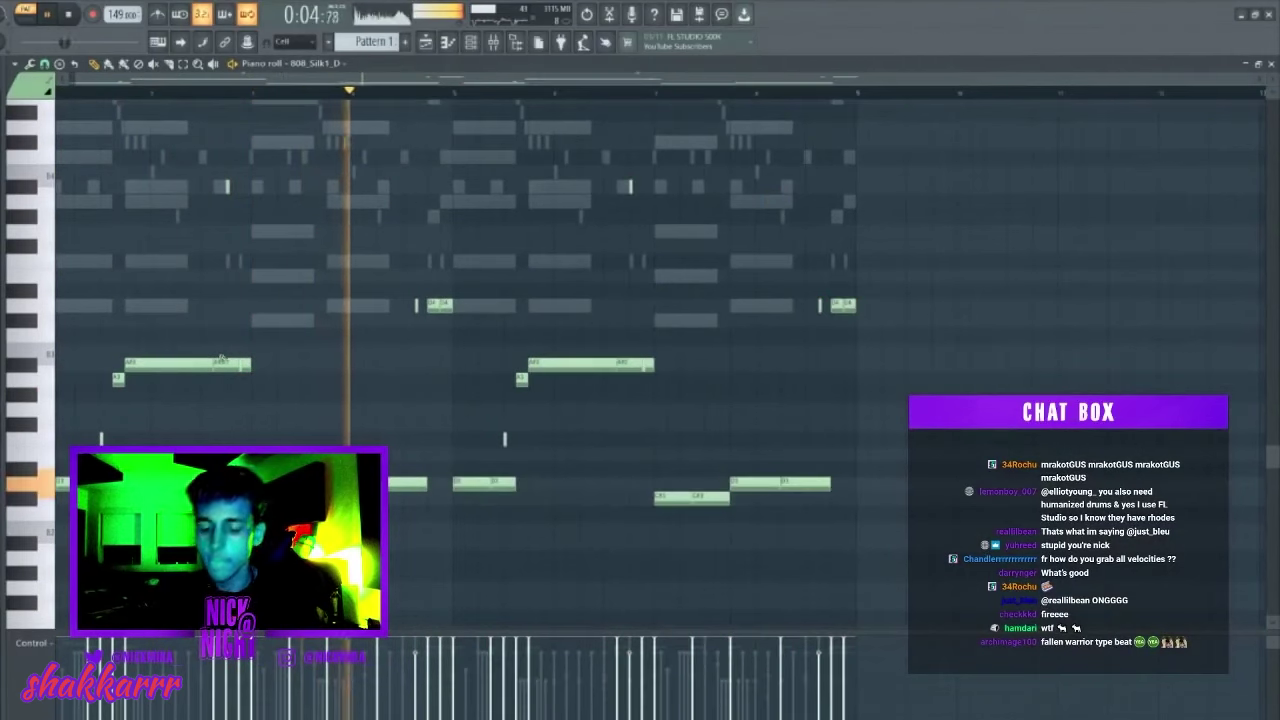
Raise the low 808 notes in bars 1 to 4 an octave and shorten bar 2's long note to leave a gap.
key("ctrl+Up")
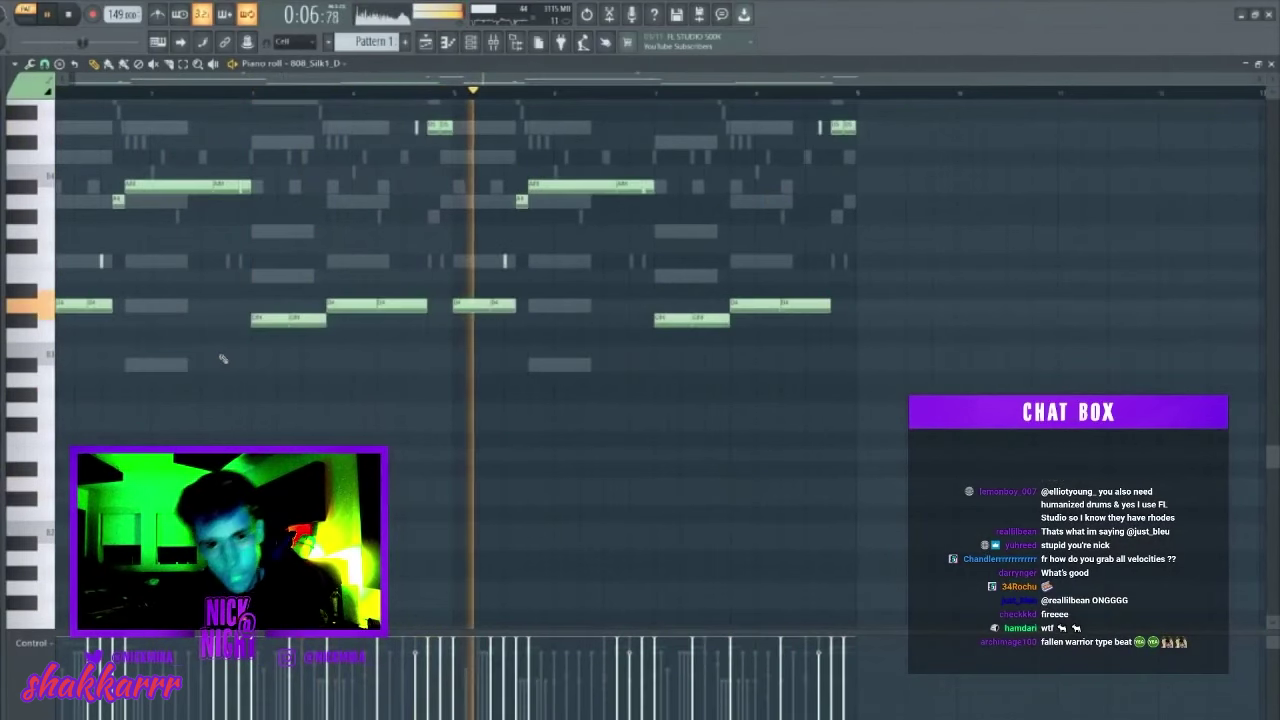
key("ctrl+Down")
left_click_drag(62, 463, 552, 564)
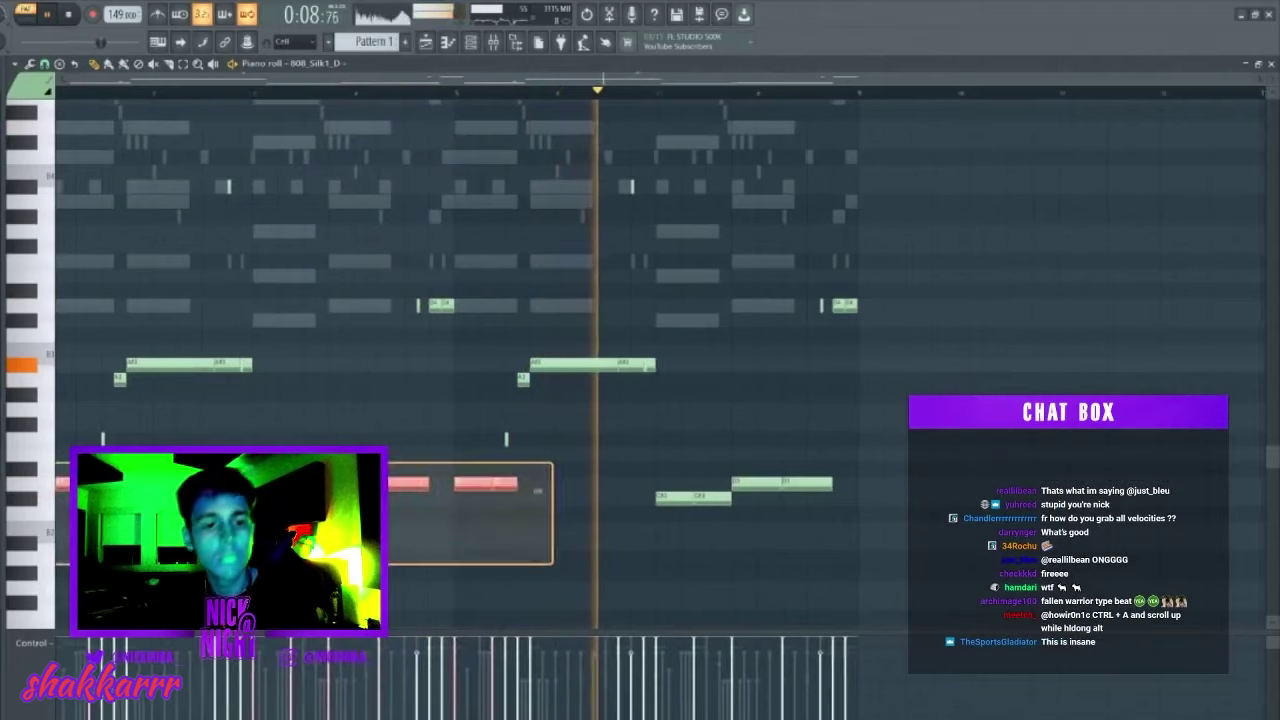
key("ctrl+Up")
key("ctrl+d")
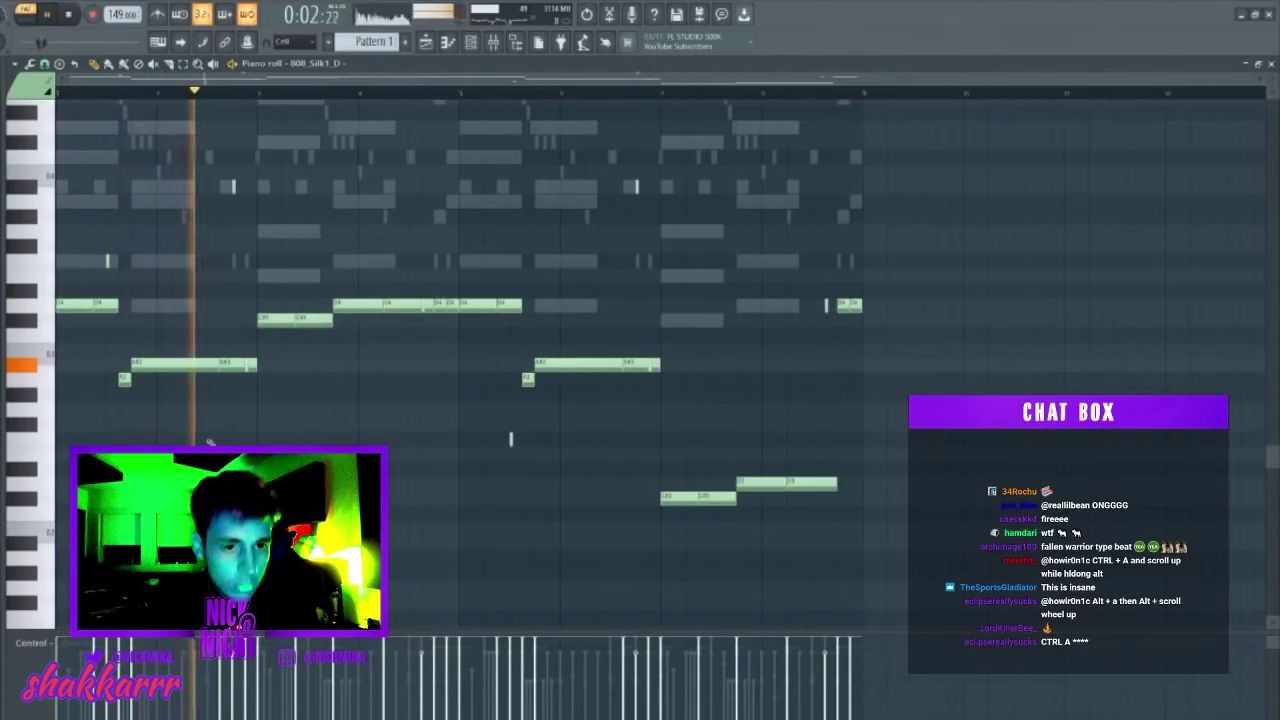
left_click_drag(216, 368, 206, 369)
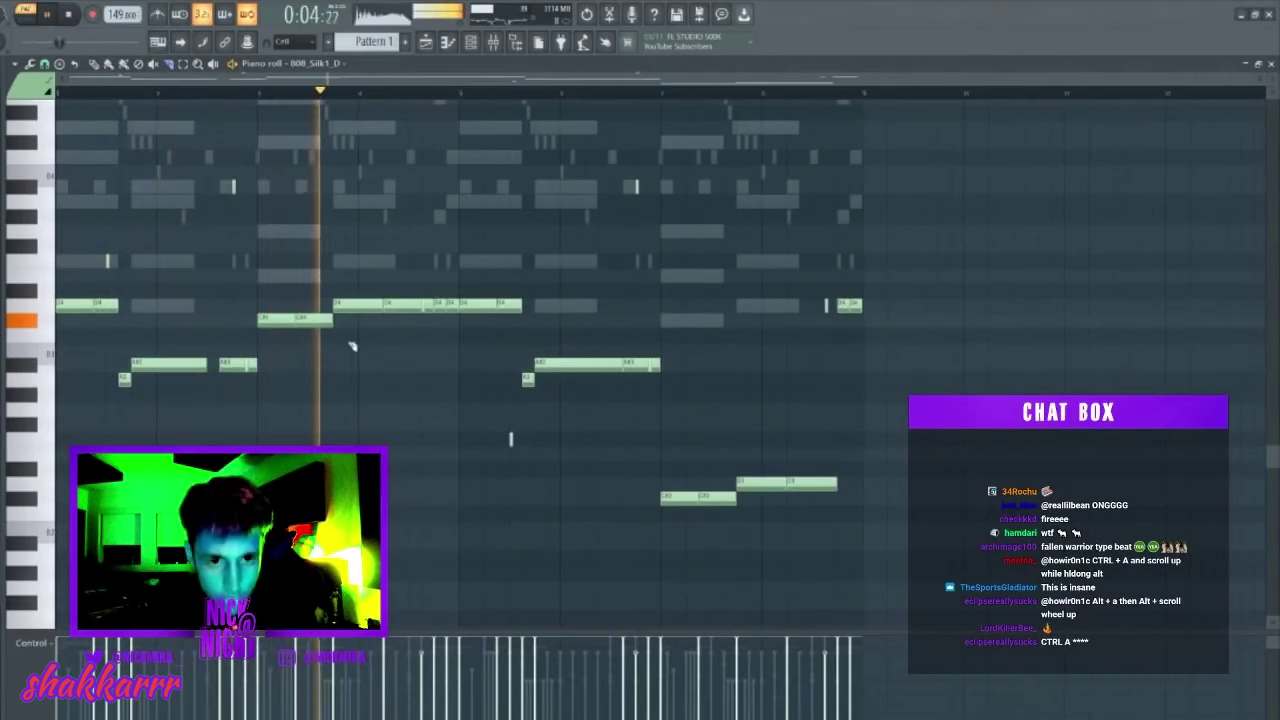
Replace the 808 notes in bars 5 to 8 with a copy of bars 1 to 4 transposed down an octave.
left_click_drag(480, 257, 950, 620)
key("Delete")
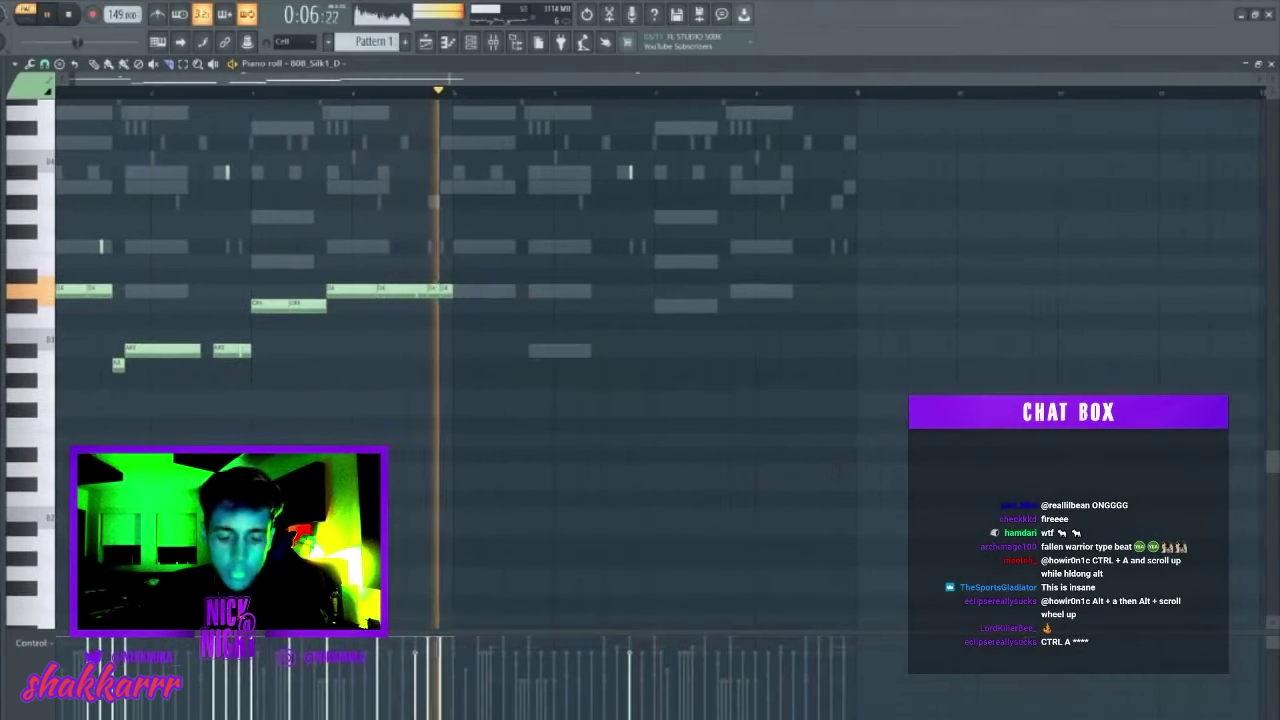
key("ctrl+b")
key("ctrl+z")
scroll(660, 276, "up", 2)
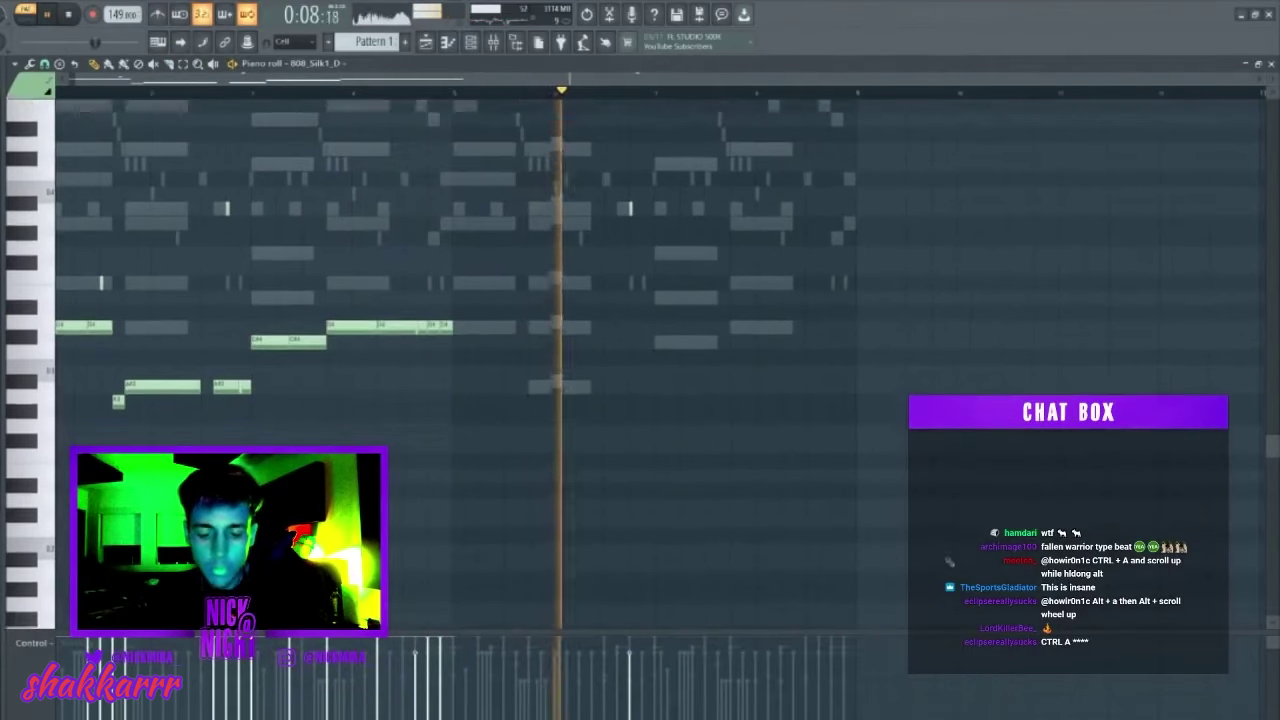
key("ctrl+b")
key("ctrl+Down")
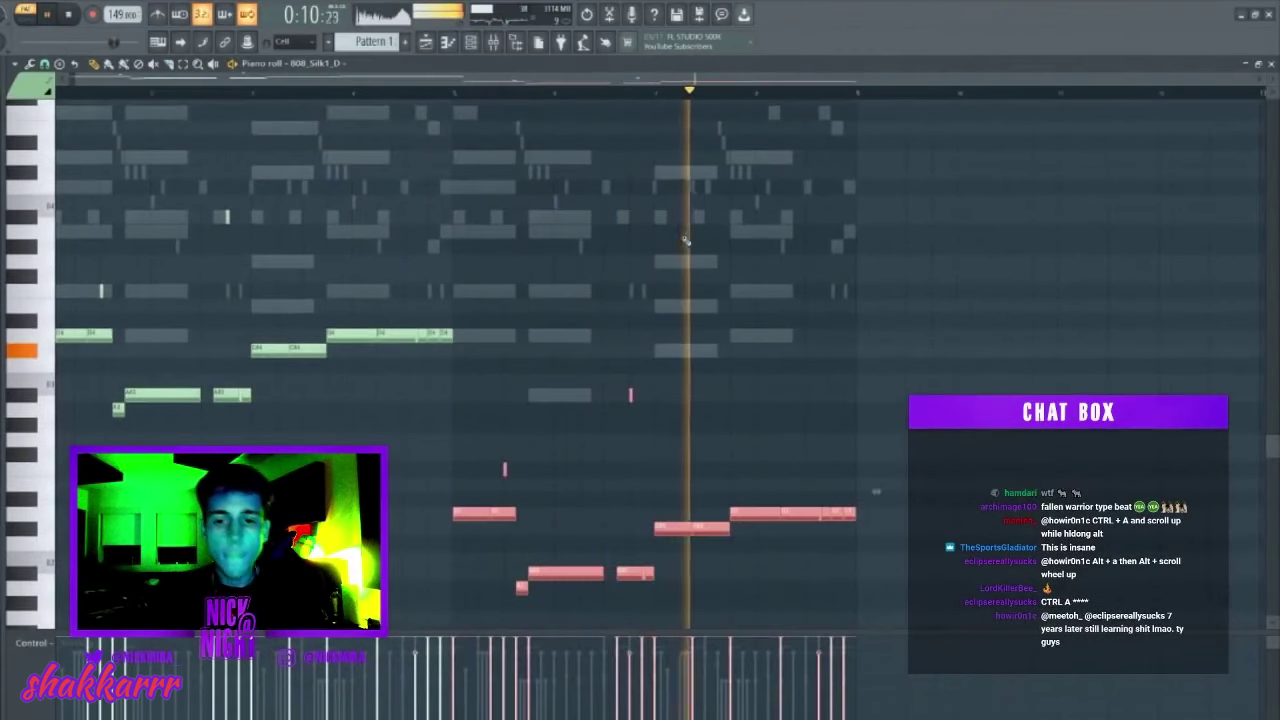
key("ctrl+d")
key("Escape")
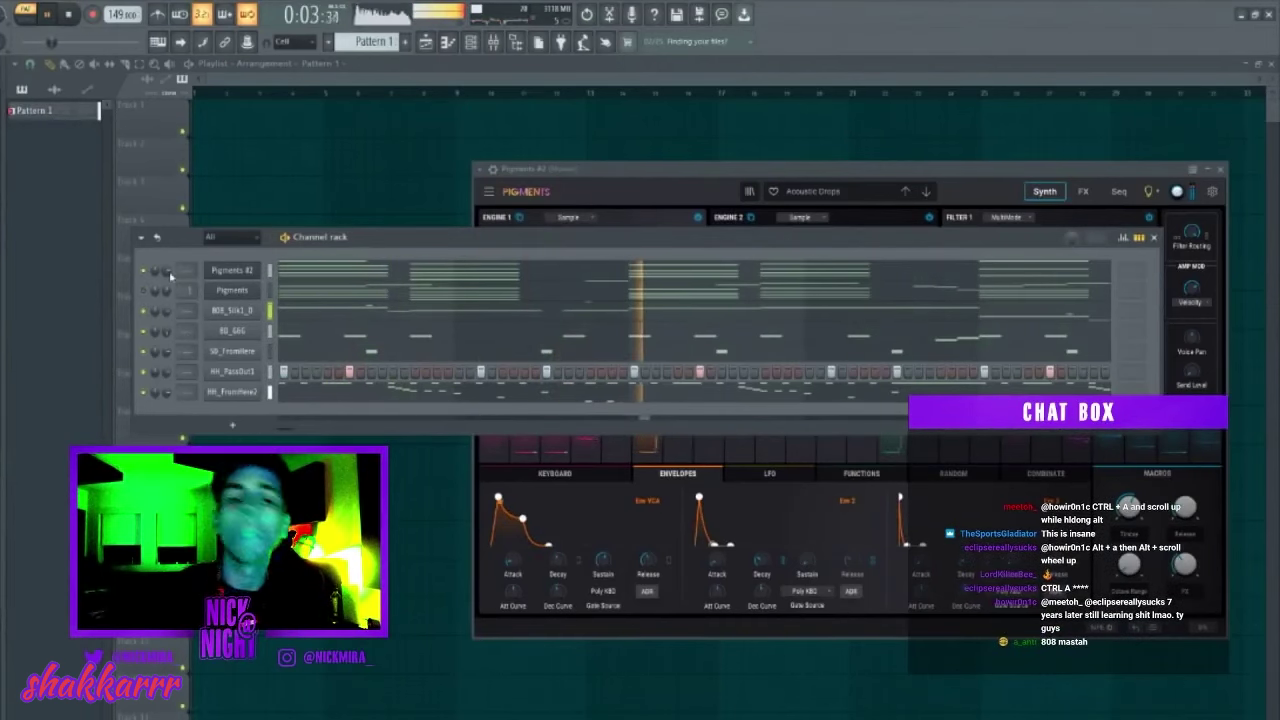
Check the HH_FromHere2 sample settings and transpose its hi-hat notes down two semitones.
left_click(236, 393)
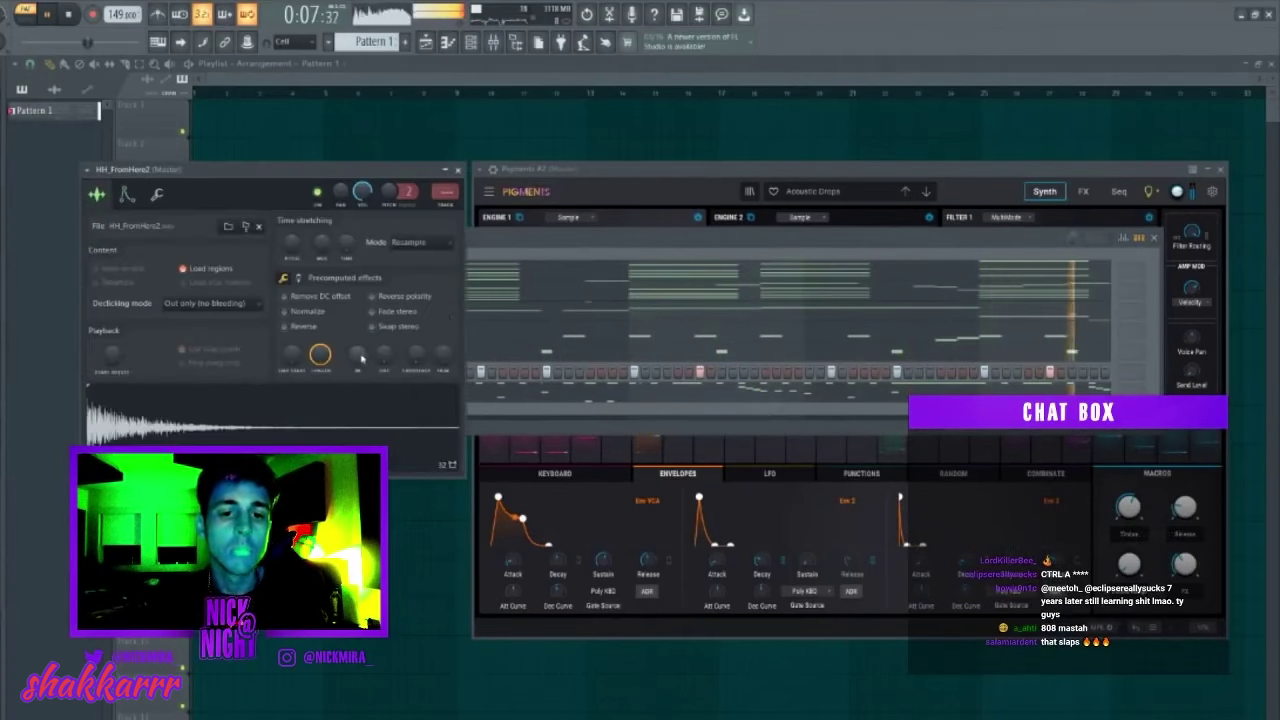
key("Escape")
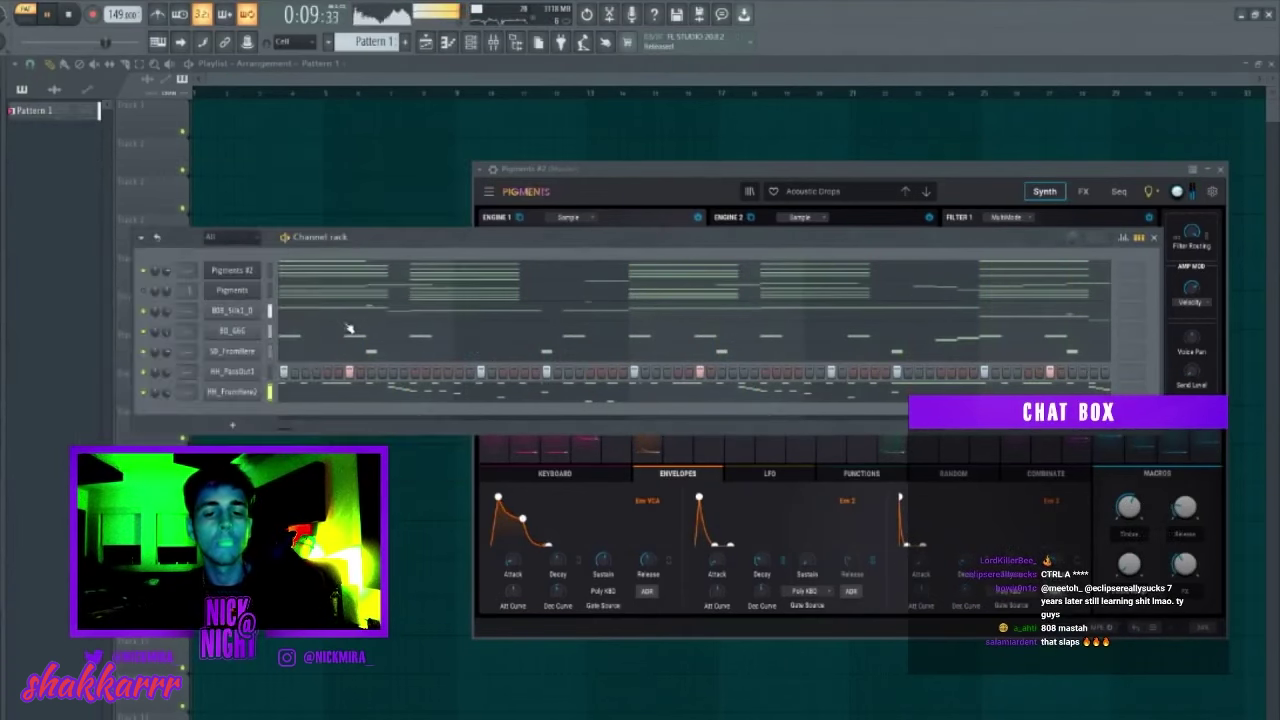
left_click(337, 396)
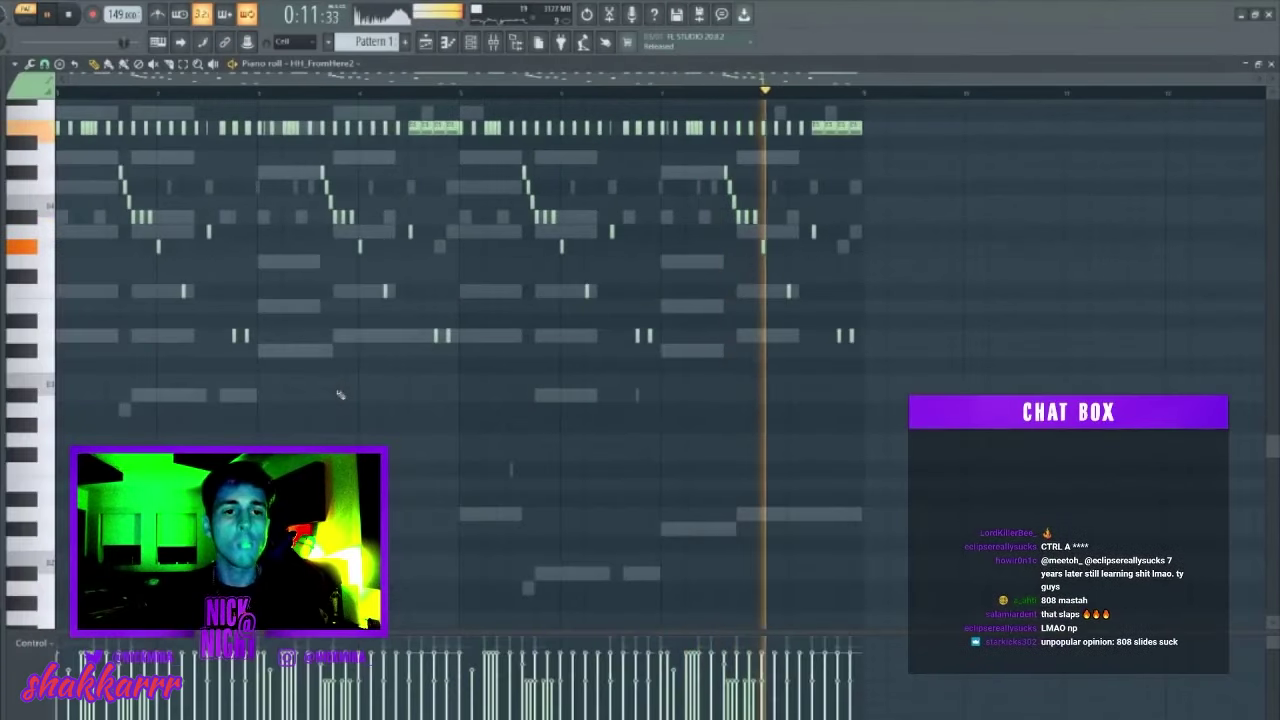
key("Escape")
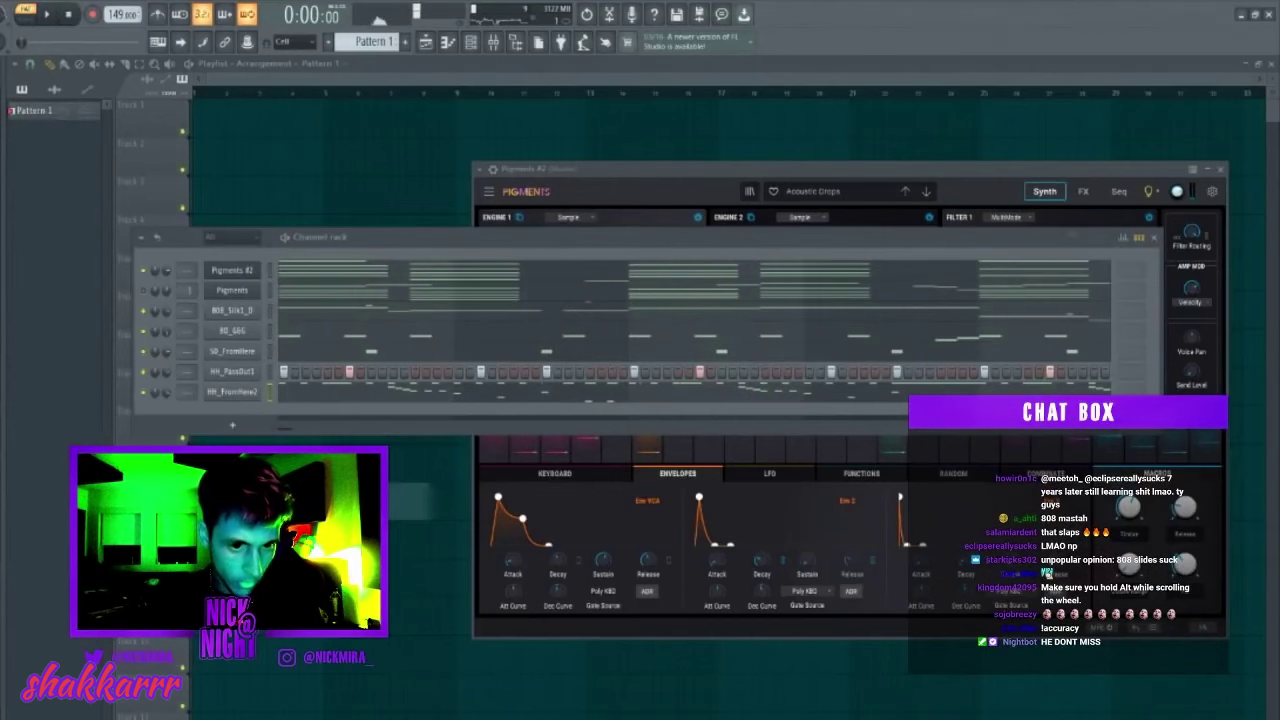
Add the PercLoop_Marlboro_88BPM loop at the start of Track 1 and time-stretch it to four bars in Stretch mode.
left_click_drag(240, 500, 240, 465)
double_click(291, 122)
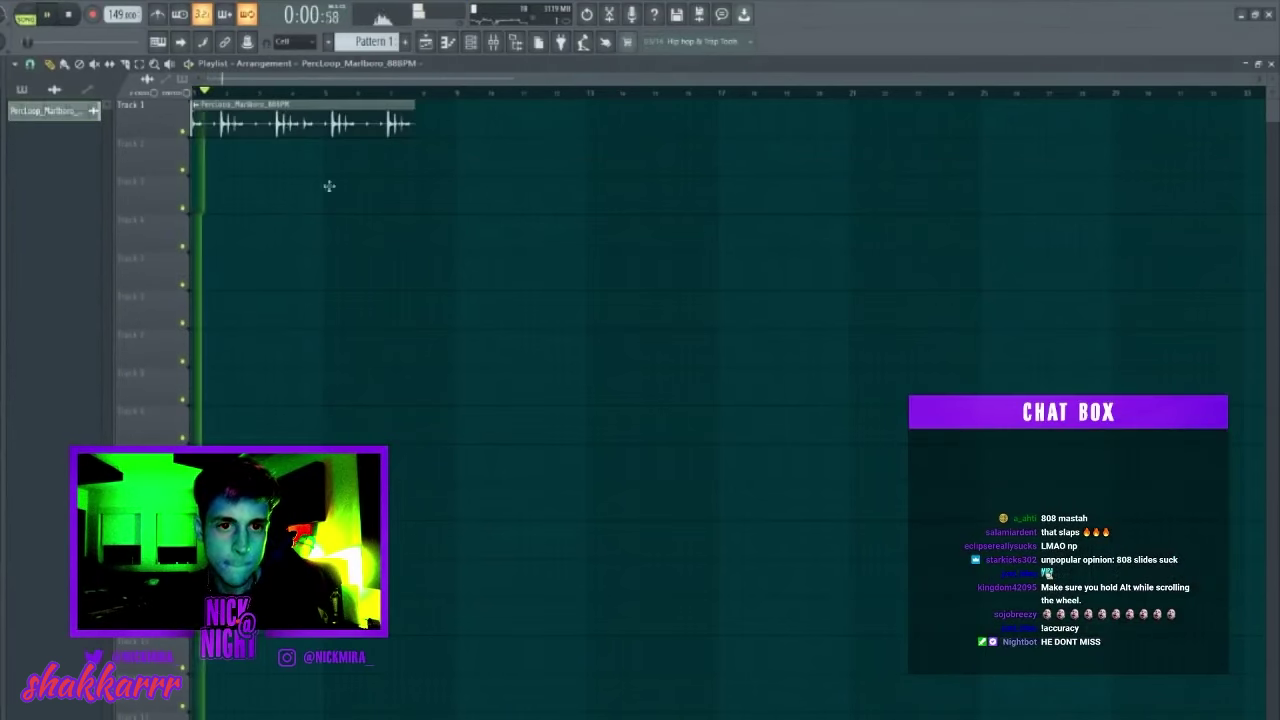
left_click_drag(400, 298, 400, 286)
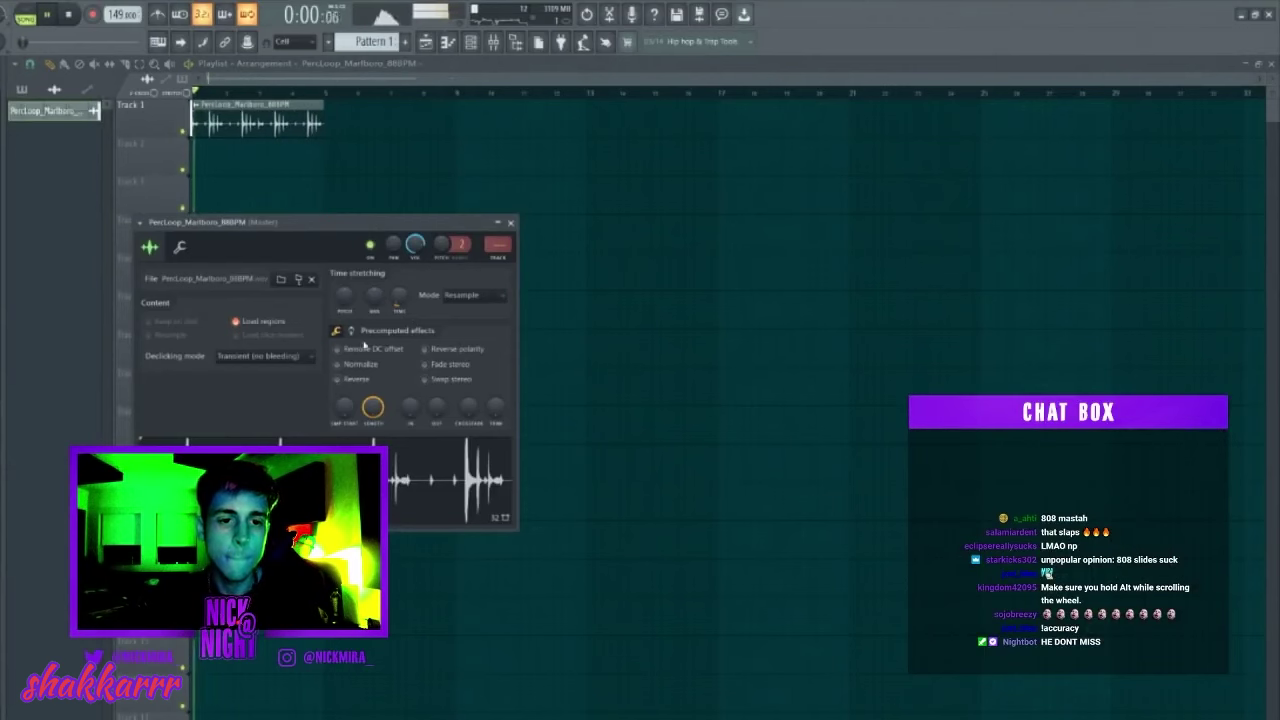
left_click(455, 298)
left_click(478, 338)
key("space")
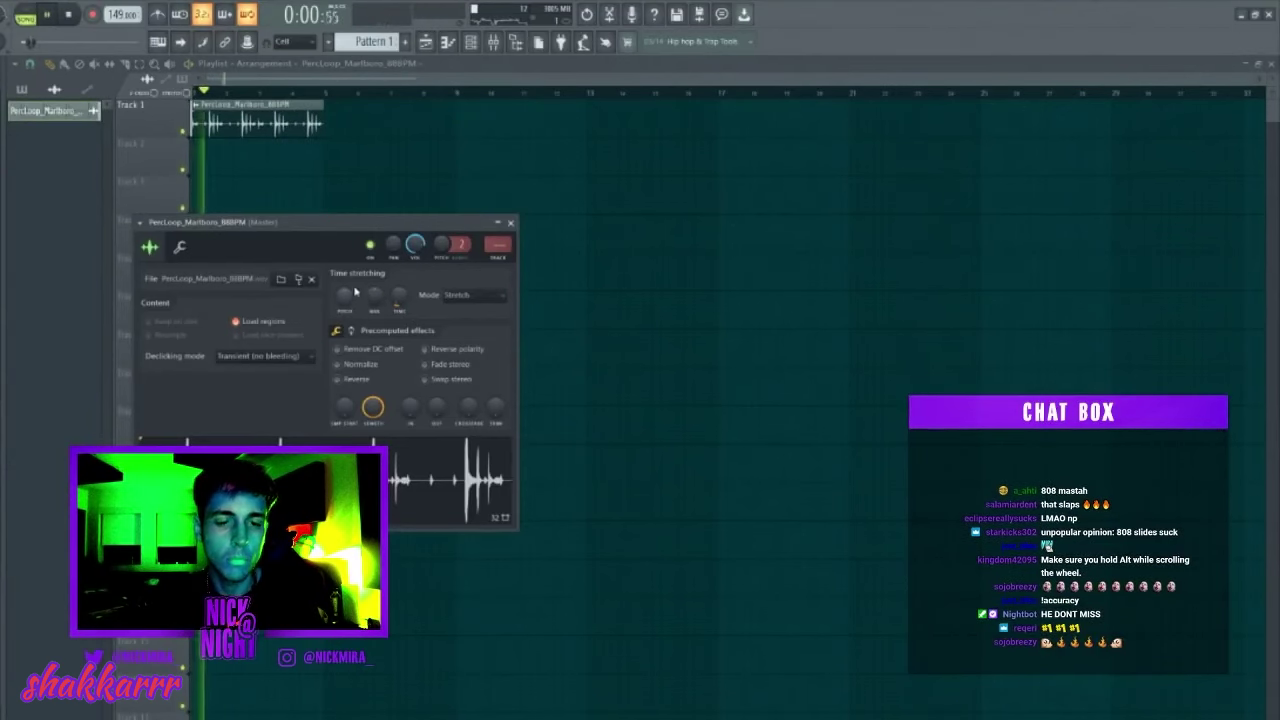
left_click(510, 223)
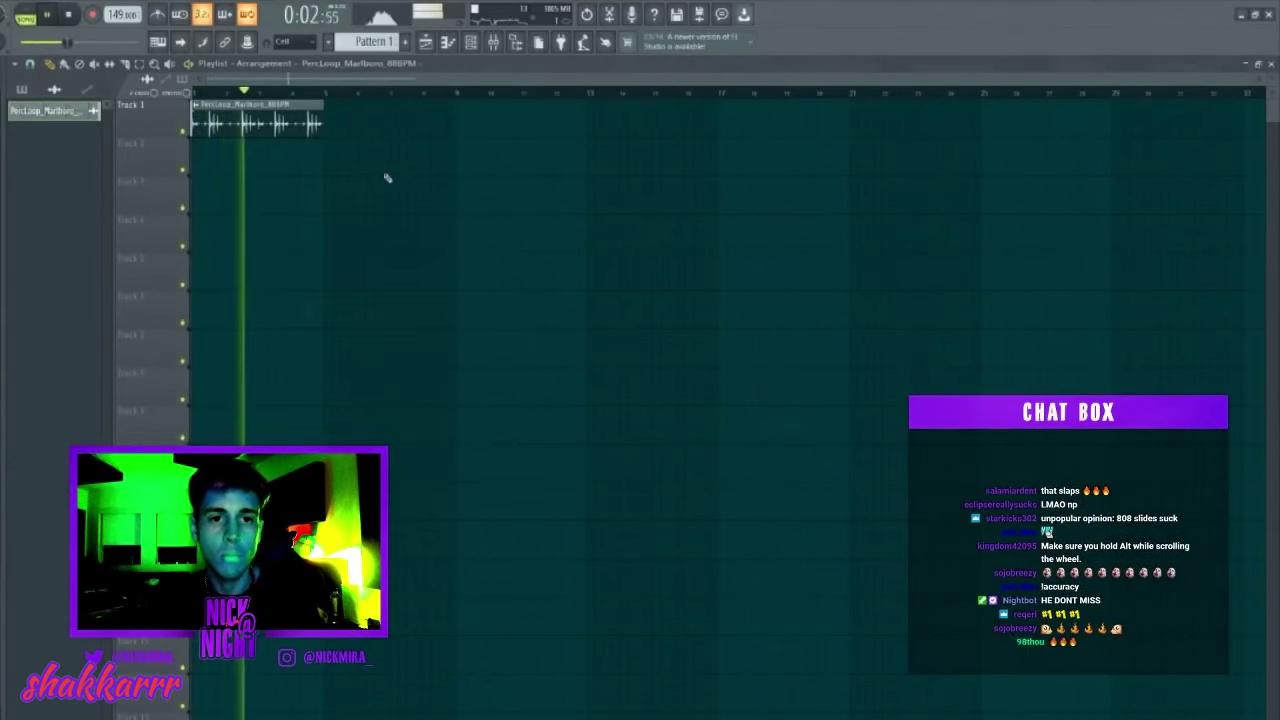
Duplicate the percussion loop to fill eight bars on Track 1 and place Pattern 1 at the start of Track 2.
left_click_drag(388, 177, 290, 118, "ctrl")
key("ctrl+b")
key("ctrl+b")
key("ctrl+d")
right_click(513, 110)
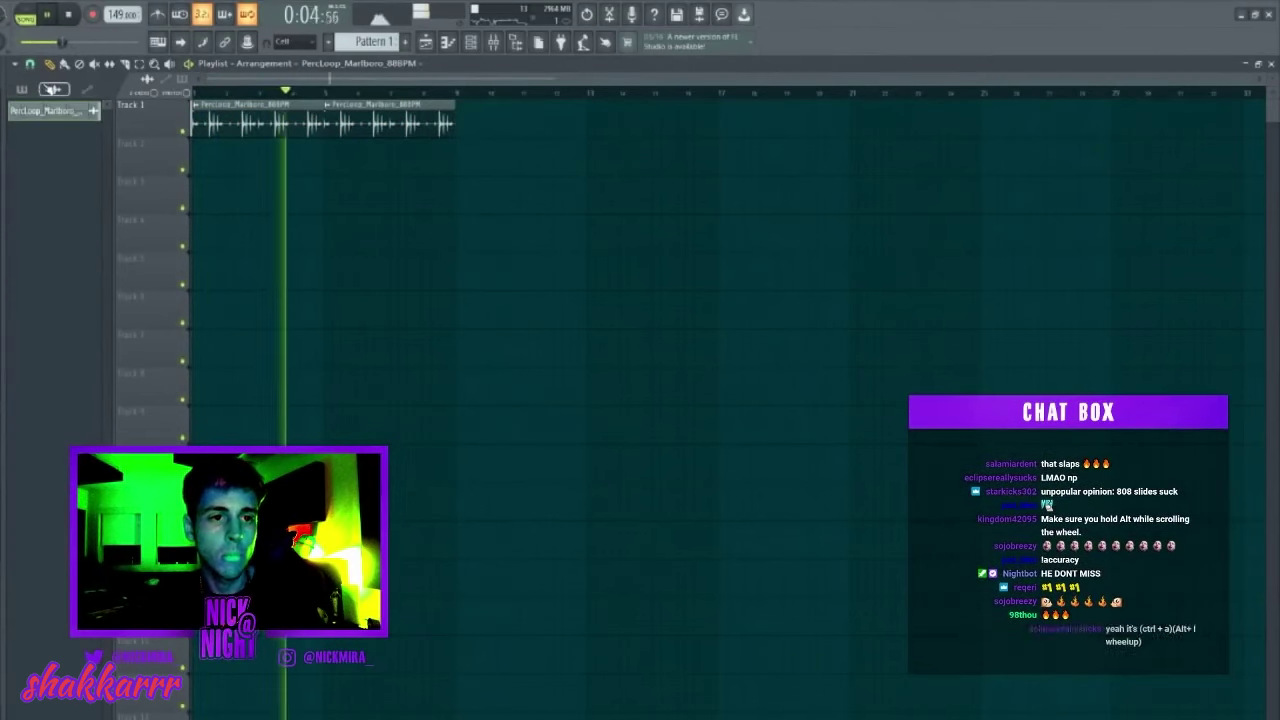
left_click(23, 90)
left_click_drag(52, 111, 200, 160)
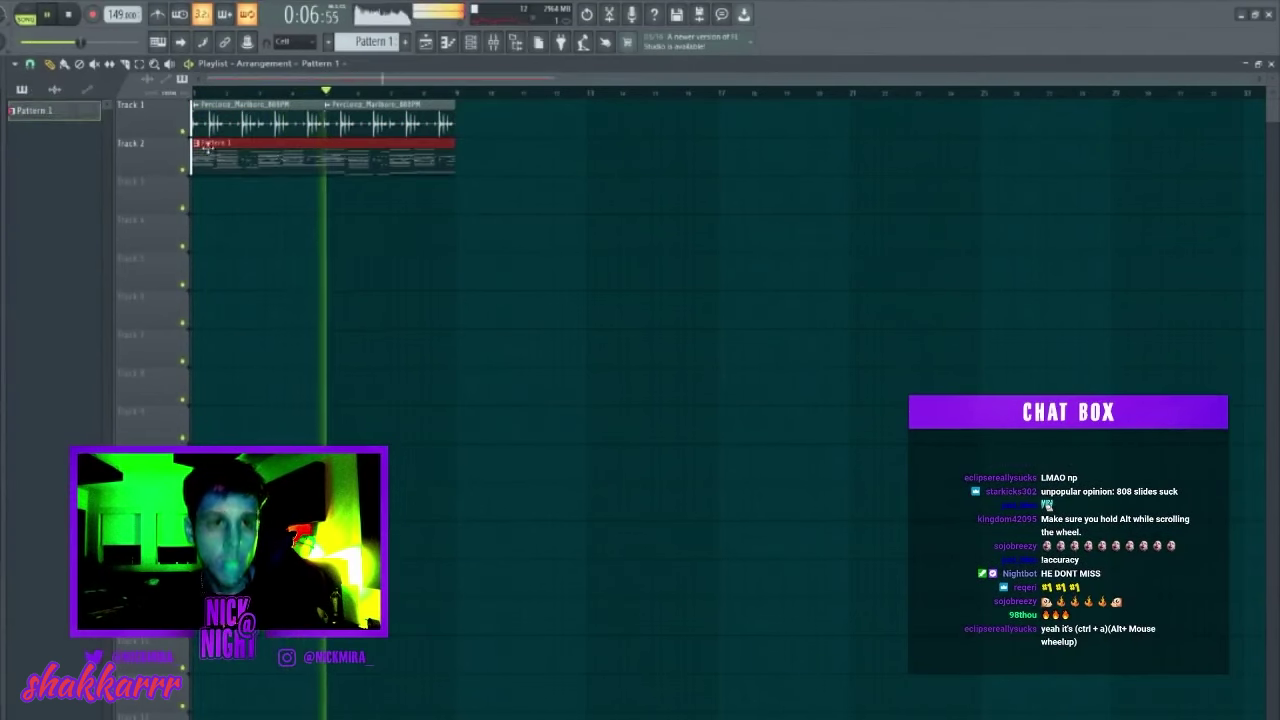
Raise the percussion loop's pitch settings, using a pitch range of 12 semitones, and solo Track 1.
double_click(370, 122)
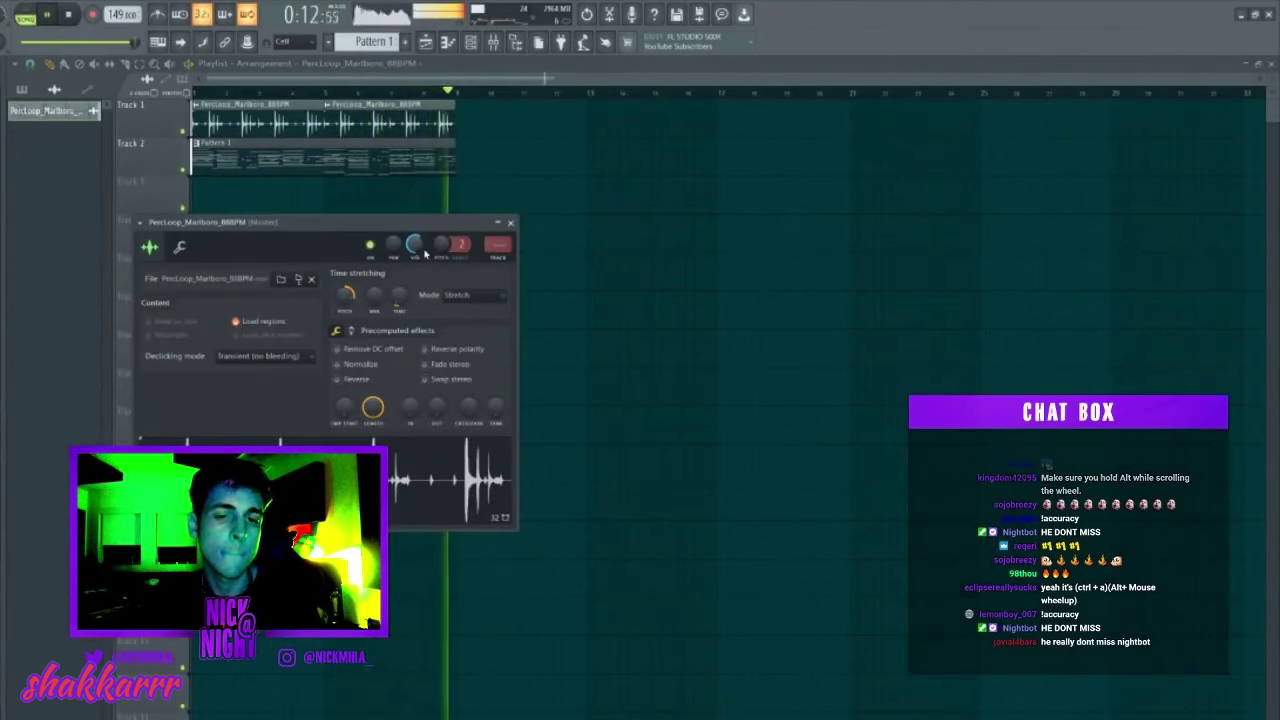
key("Escape")
right_click(183, 132)
double_click(266, 128)
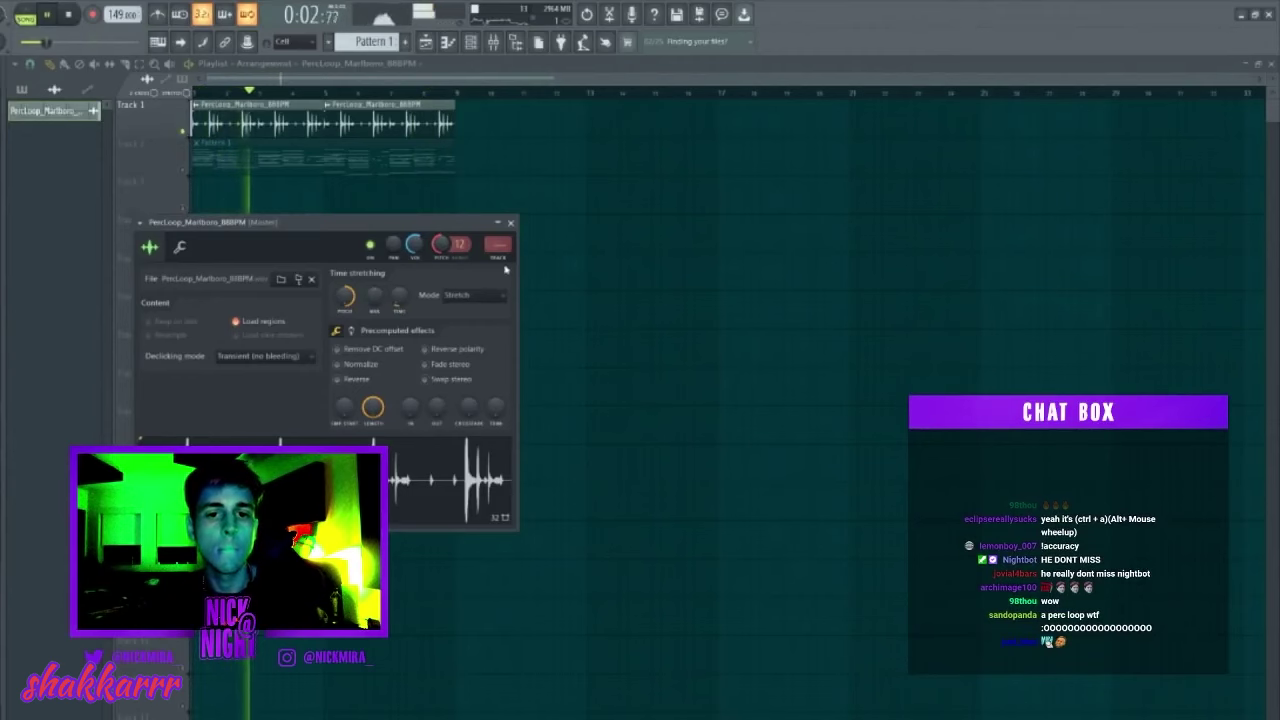
Route the percussion loop to mixer track 2 and load Fruity Parametric EQ 2 on it with a low- and high-cut preset.
key("ctrl+l")
left_click(1228, 586)
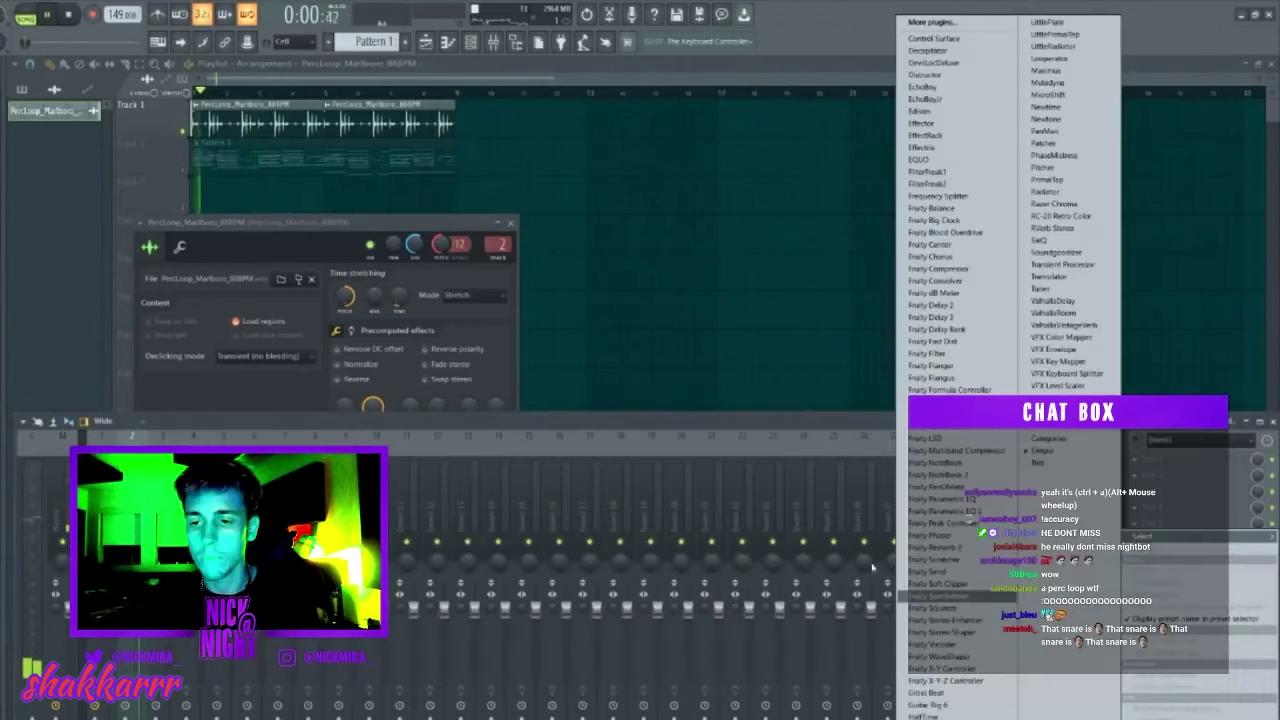
left_click(956, 513)
right_click(479, 135)
left_click(517, 189)
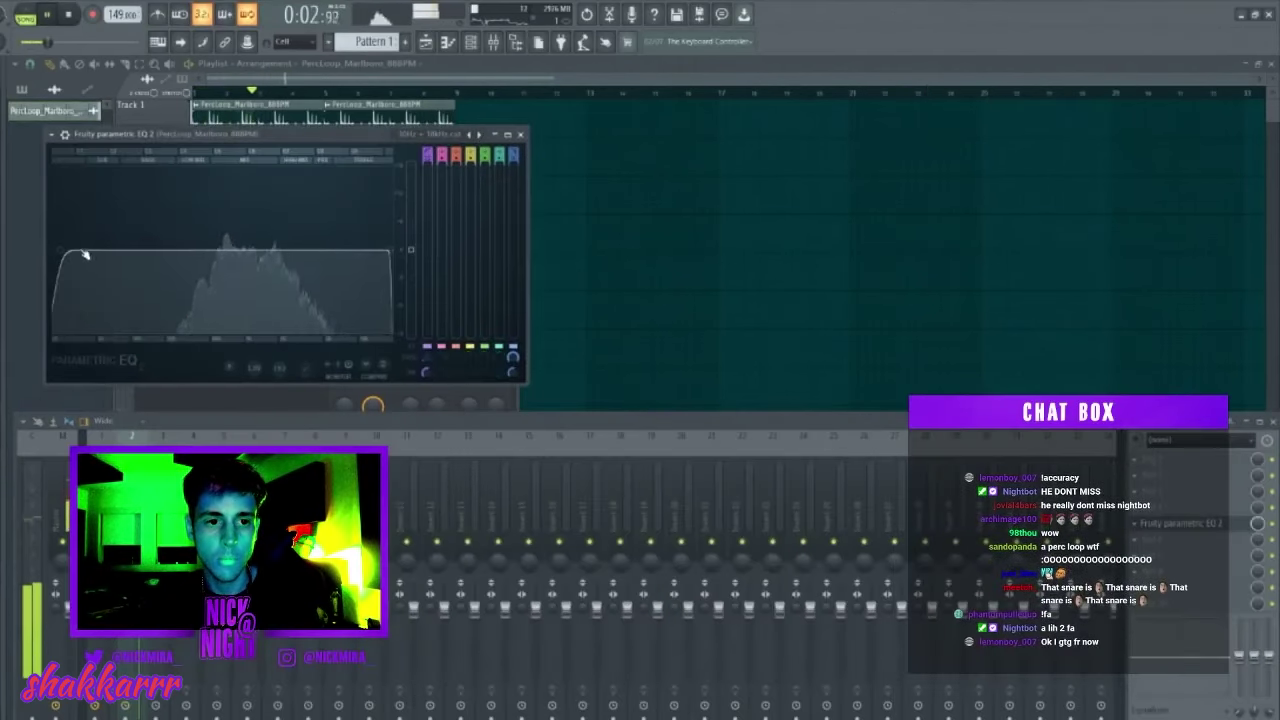
Raise the EQ's low cut and lower its high cut to confine the percussion loop to the midrange.
left_click_drag(86, 256, 212, 248)
left_click_drag(393, 259, 279, 250)
key("Escape")
key("Escape")
key("Escape")
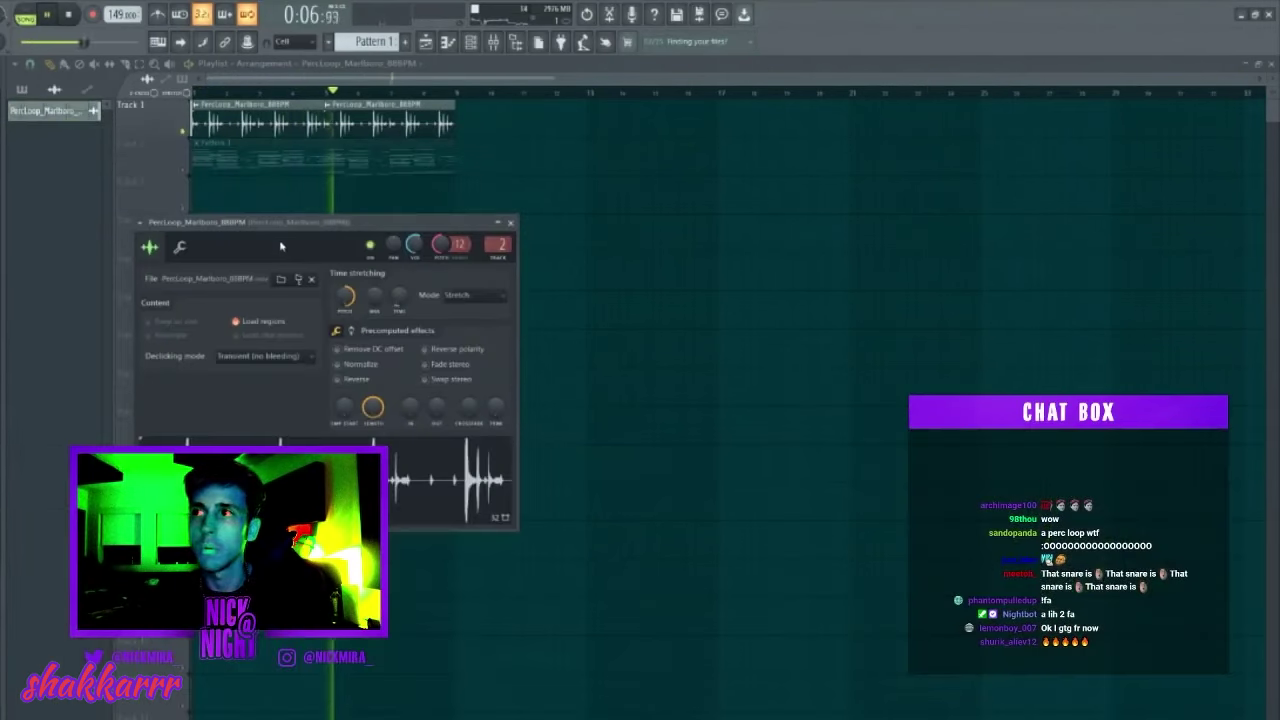
key("space")
key("space")
Reset the percussion loop's time-stretch pitch to its default.
double_click(276, 119)
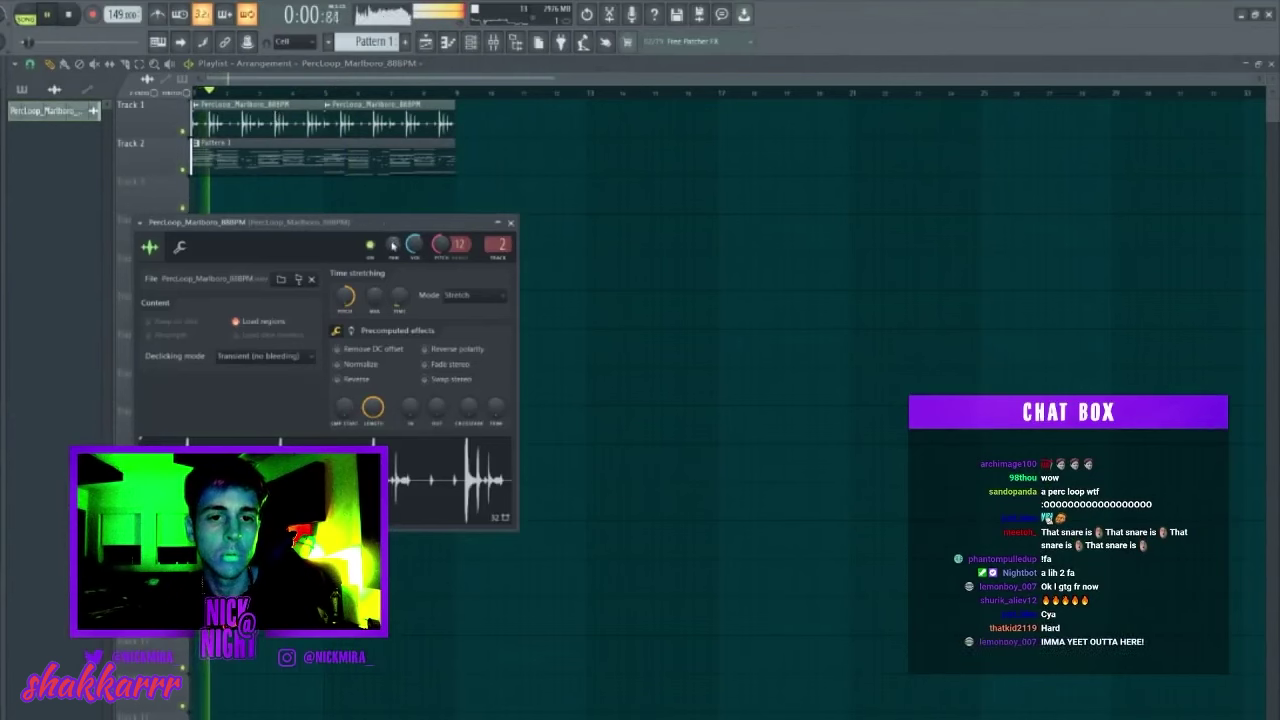
right_click(338, 303)
left_click(352, 305)
right_click(346, 290)
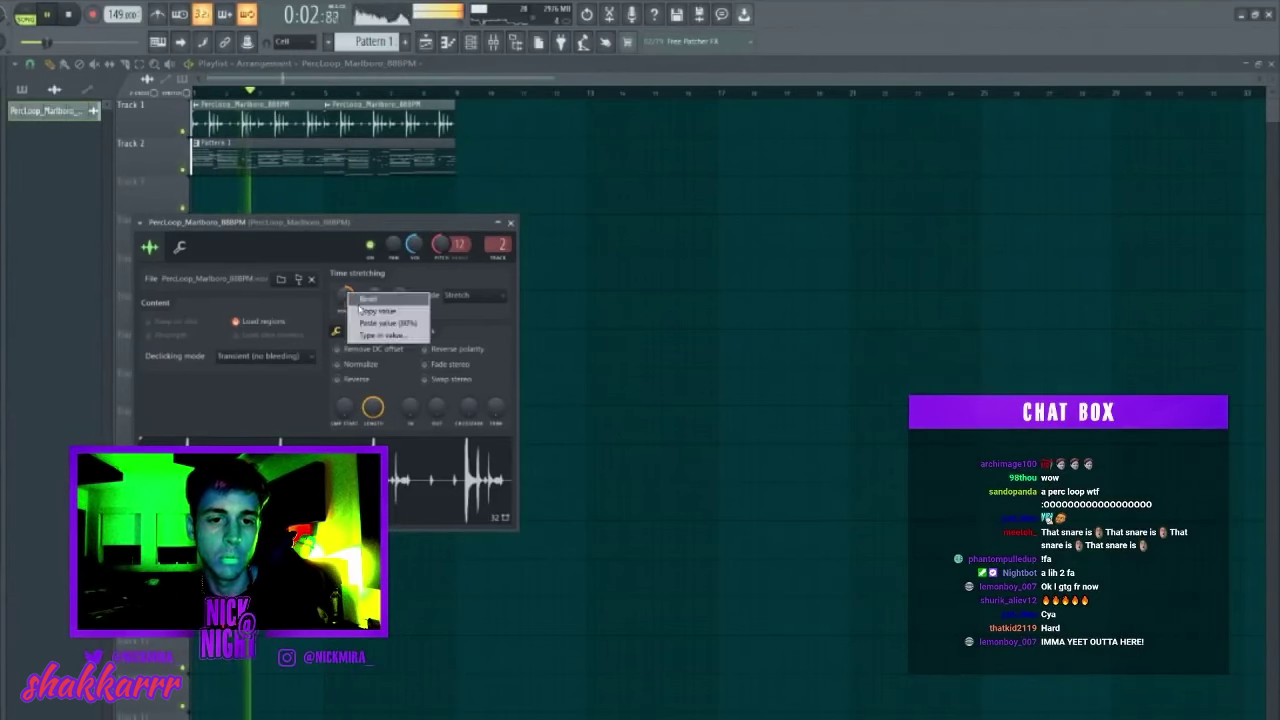
left_click(362, 297)
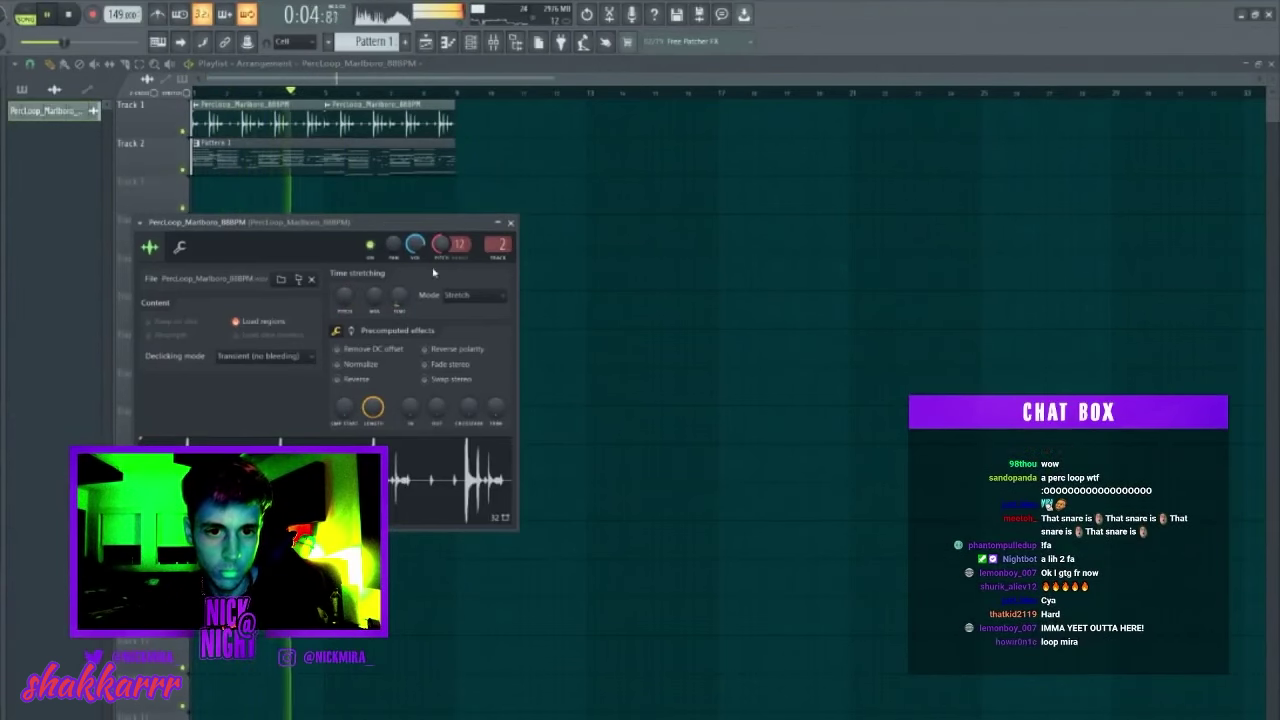
right_click(589, 206)
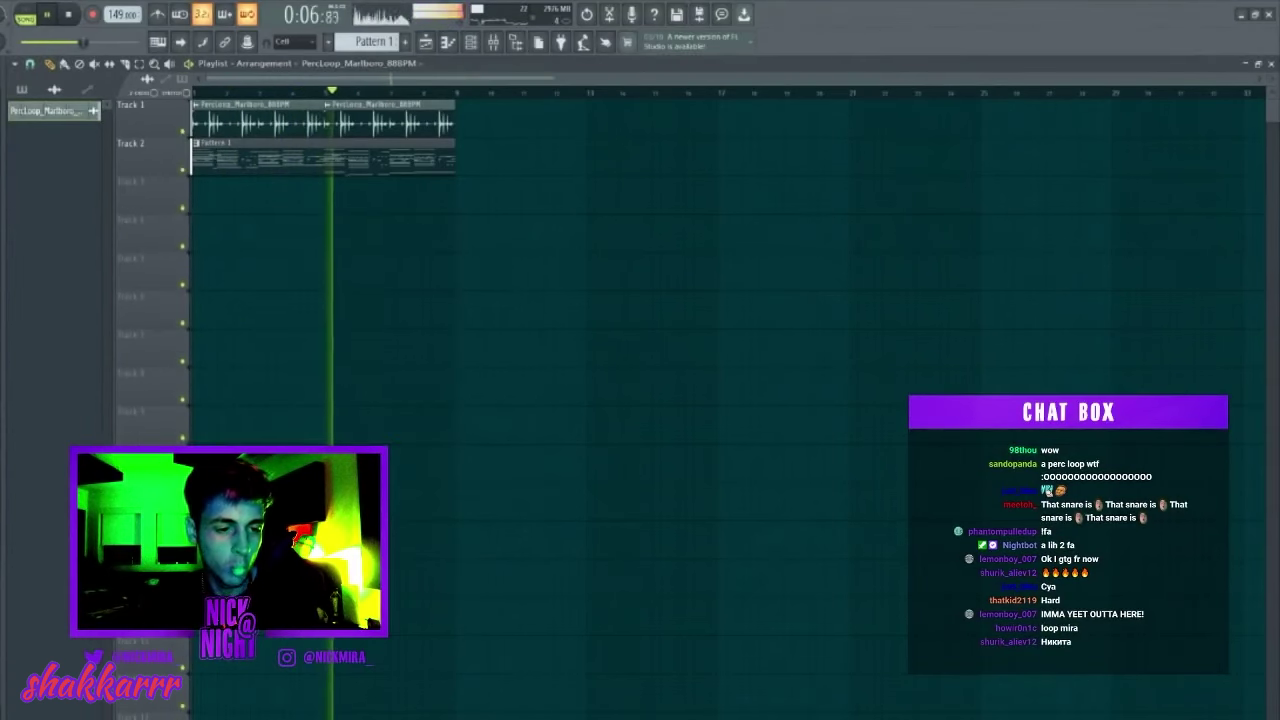
Show all channels in the channel rack and open the 808_Silk1_D piano roll.
key("F5")
left_click(551, 234)
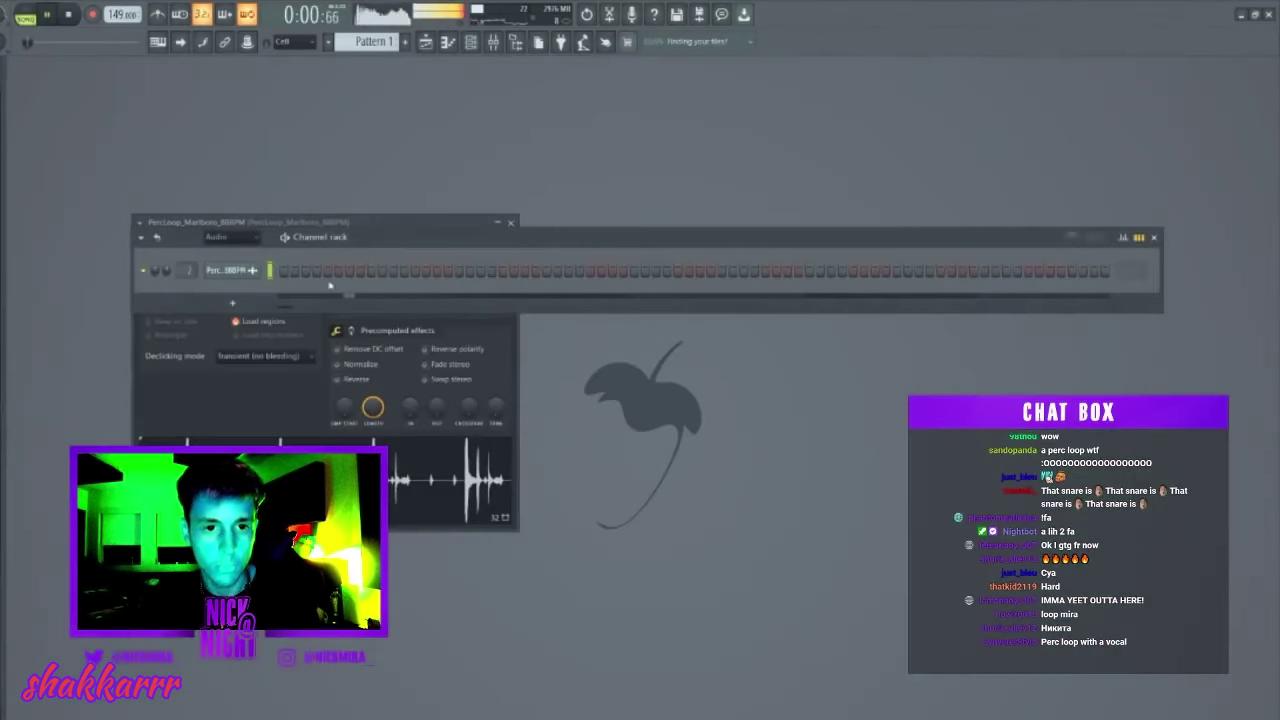
left_click(232, 240)
left_click(228, 257)
left_click(308, 314)
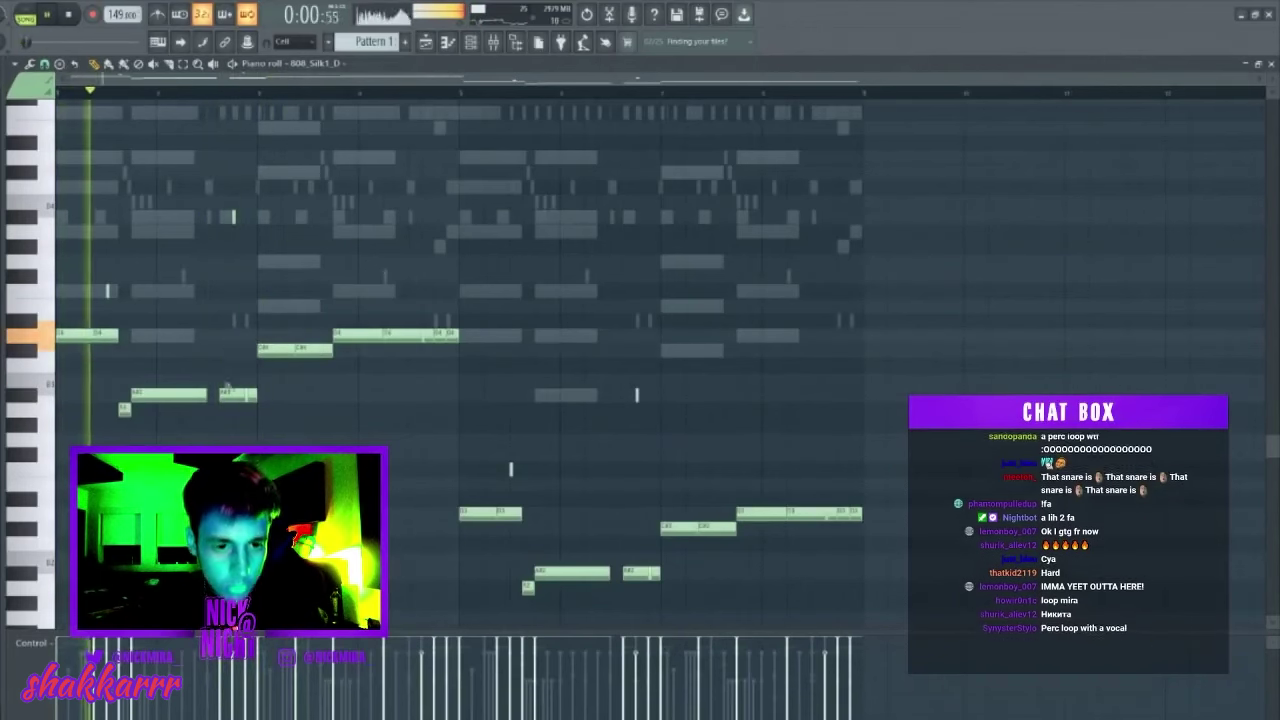
Slice bar 2's long A#3 808 note in two and extend it to close the gap before the next note.
key("c")
left_click_drag(194, 393, 190, 446)
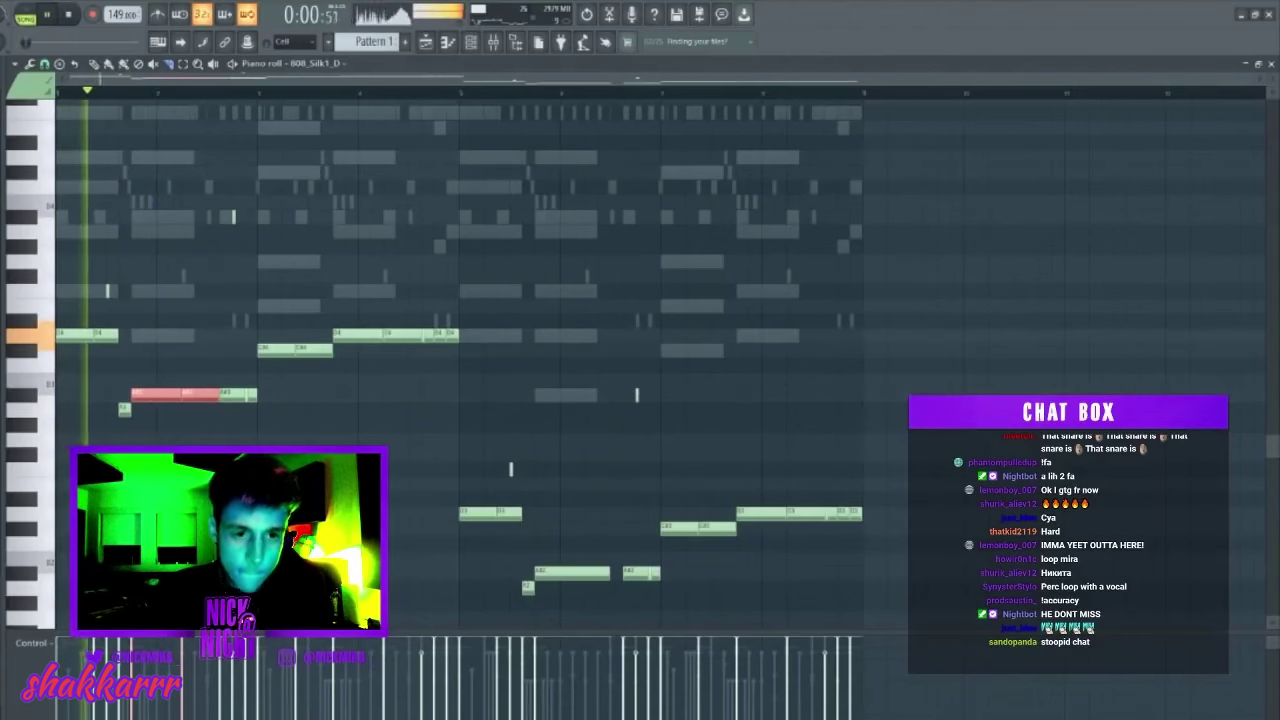
left_click(408, 464, "ctrl")
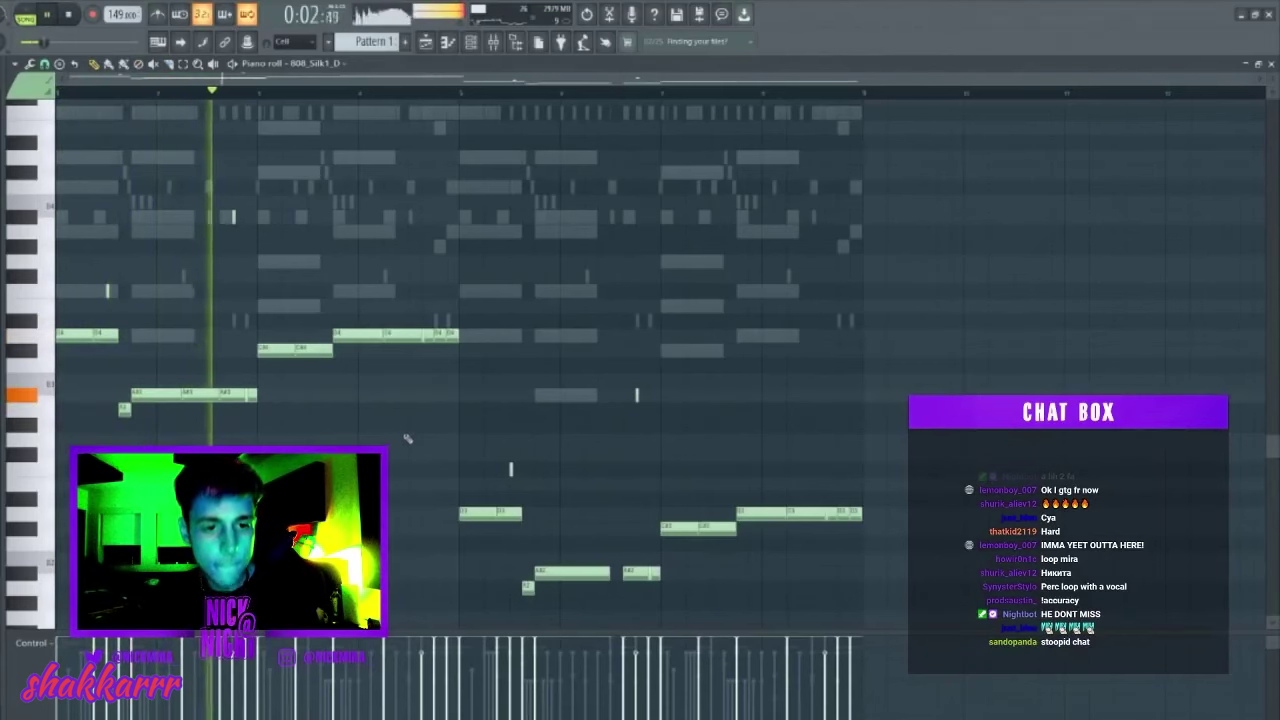
Raise the very short 808 note in the second half of bar 4 to F4.
left_click_drag(363, 314, 447, 370)
left_click(422, 361, "ctrl")
key("space")
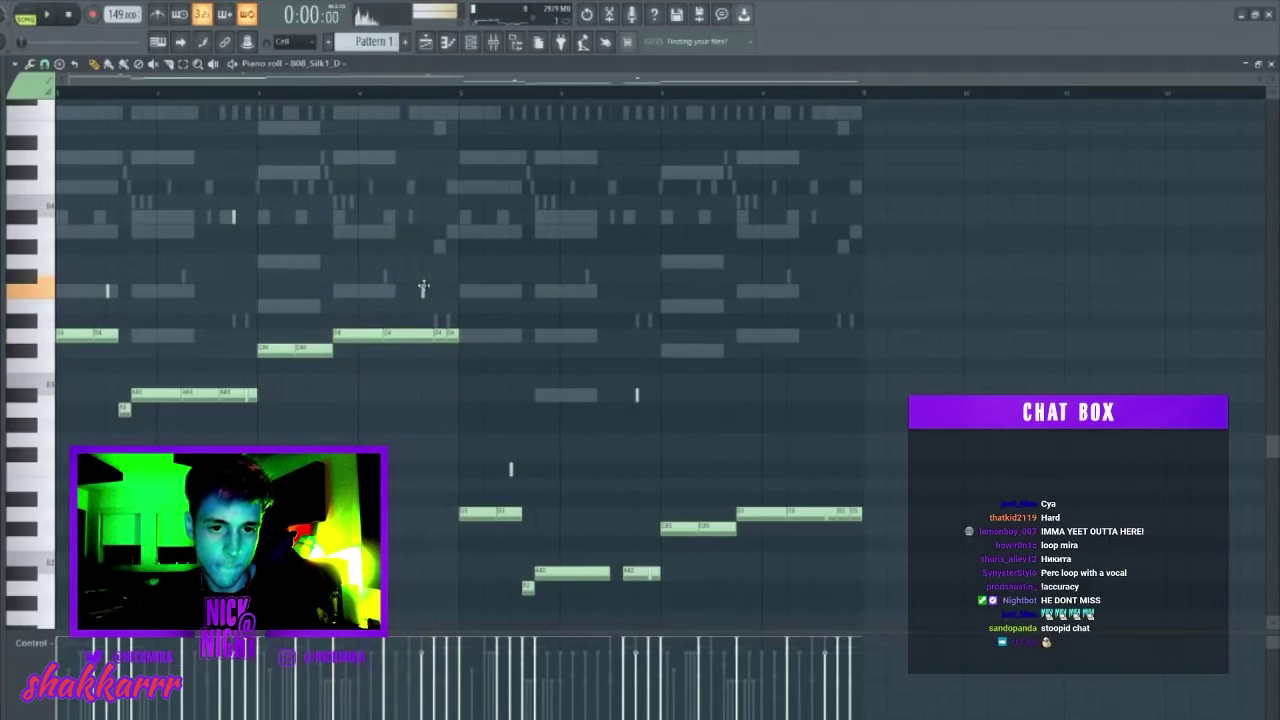
Repitch the last two 808 notes of bar 4 to A3 and F3 as a descending run into bar 5.
left_click_drag(434, 297, 438, 243)
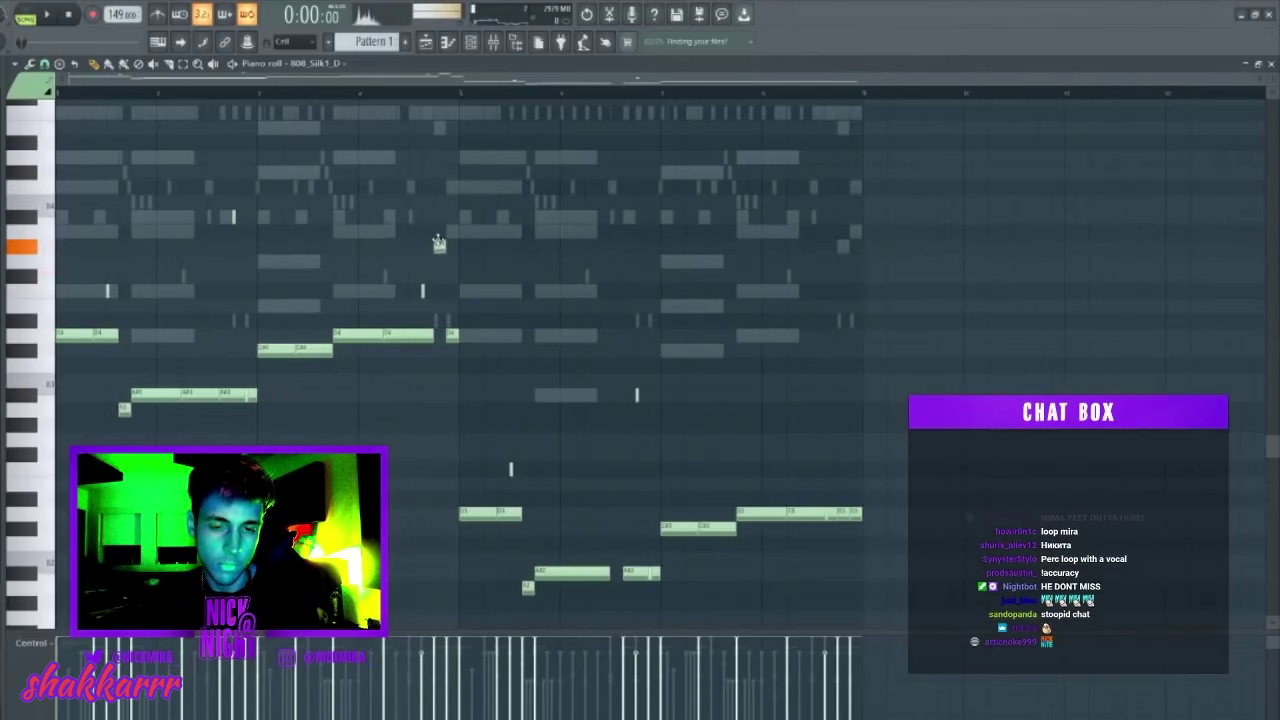
key("space")
left_click_drag(452, 334, 438, 232)
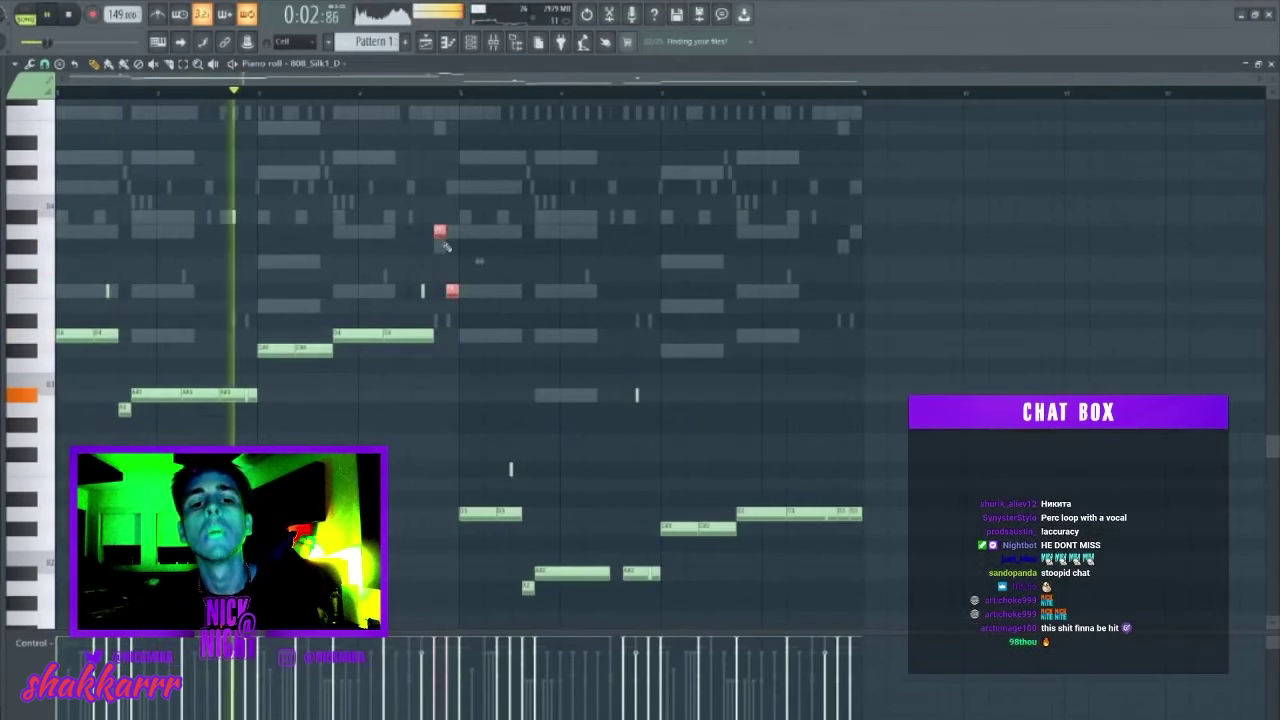
key("ctrl+Down")
key("ctrl+d")
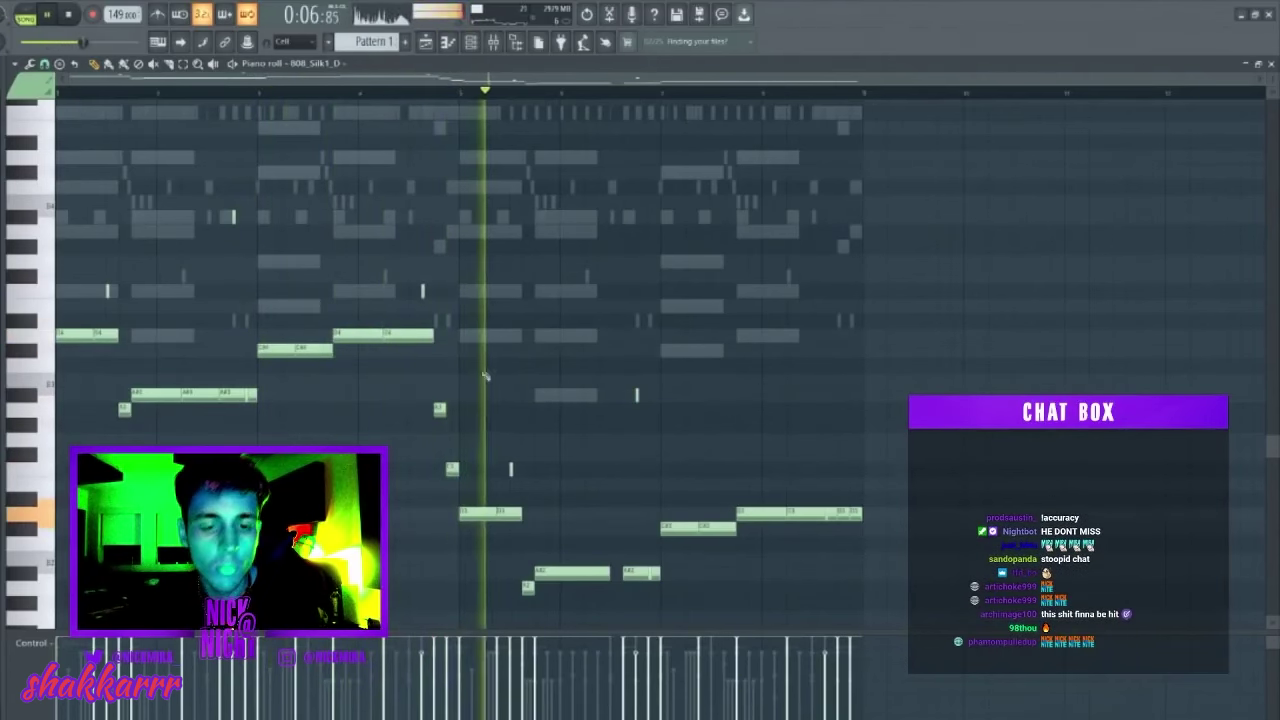
left_click_drag(483, 477, 601, 627)
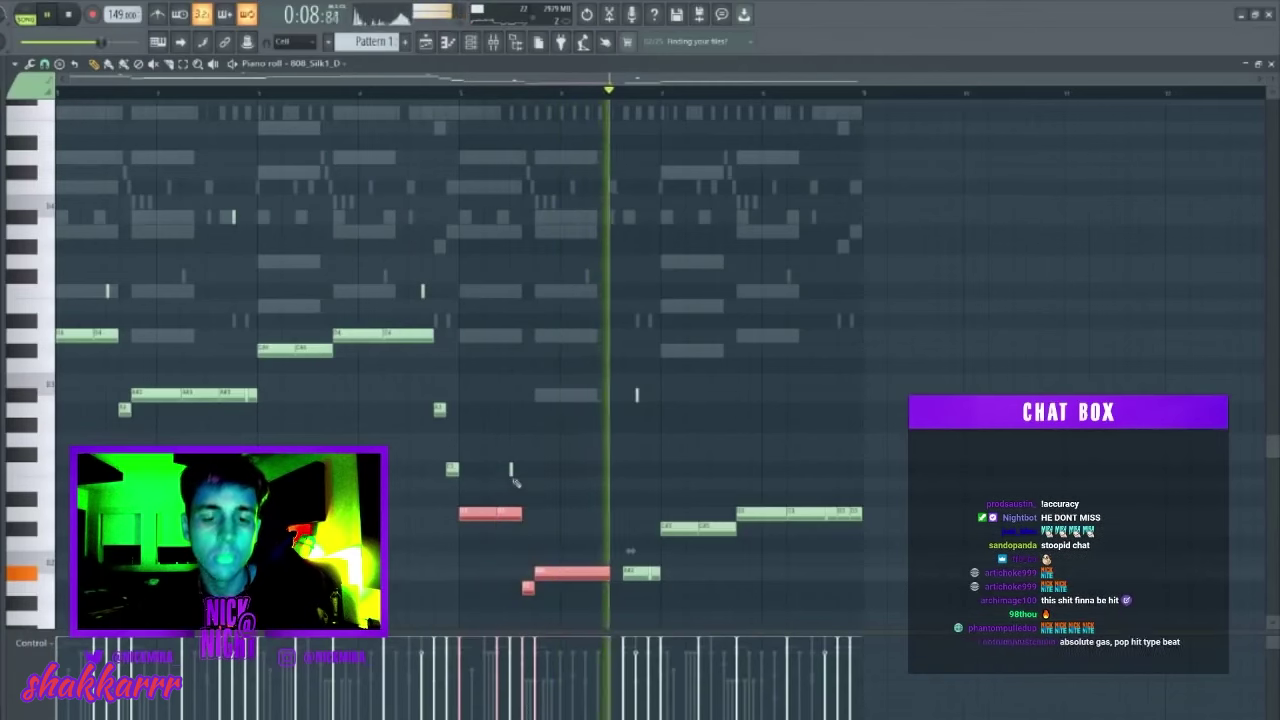
key("ctrl+d")
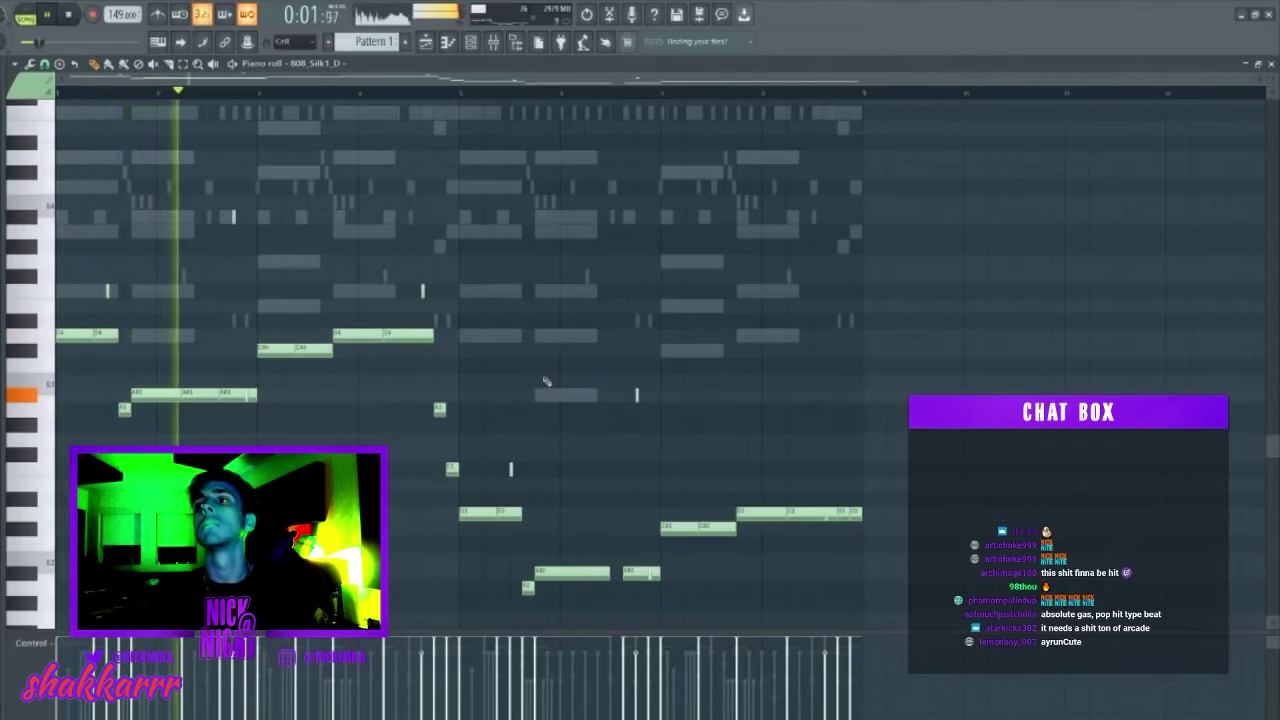
Close the 808 piano roll and insert an Omnisphere channel into the channel rack.
key("F7")
key("F6")
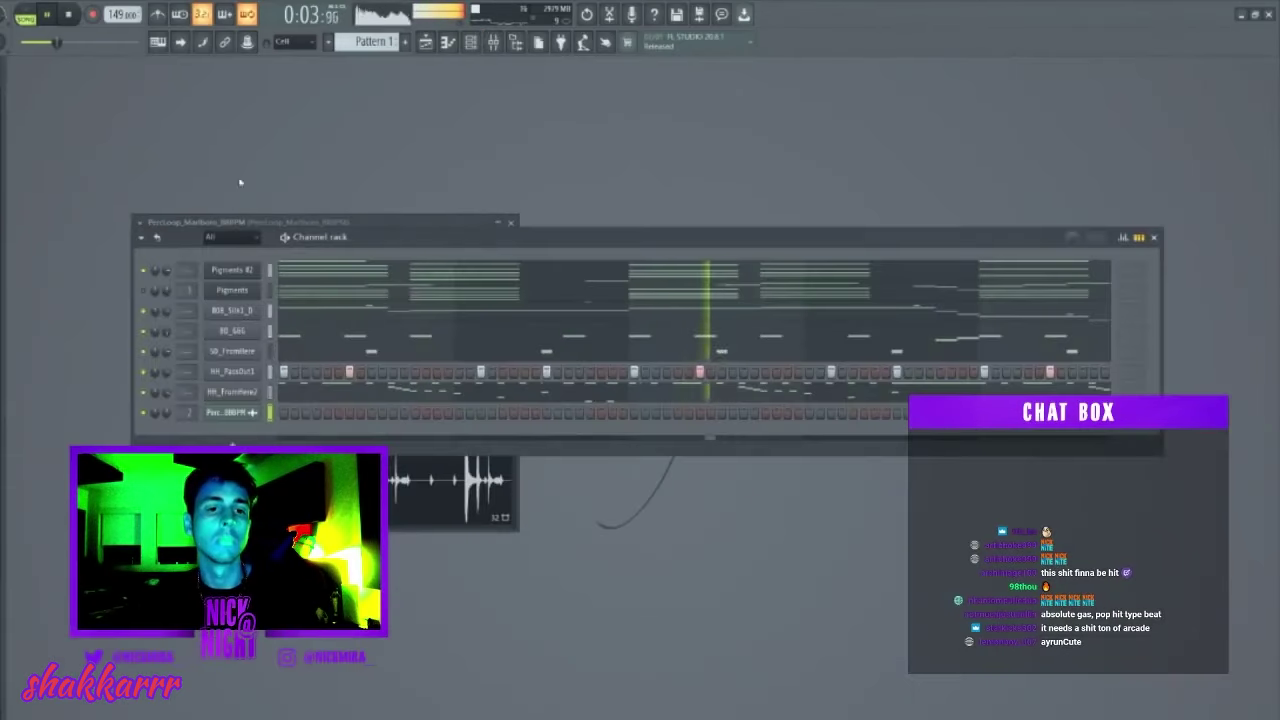
right_click(238, 285)
mouse_move(336, 358)
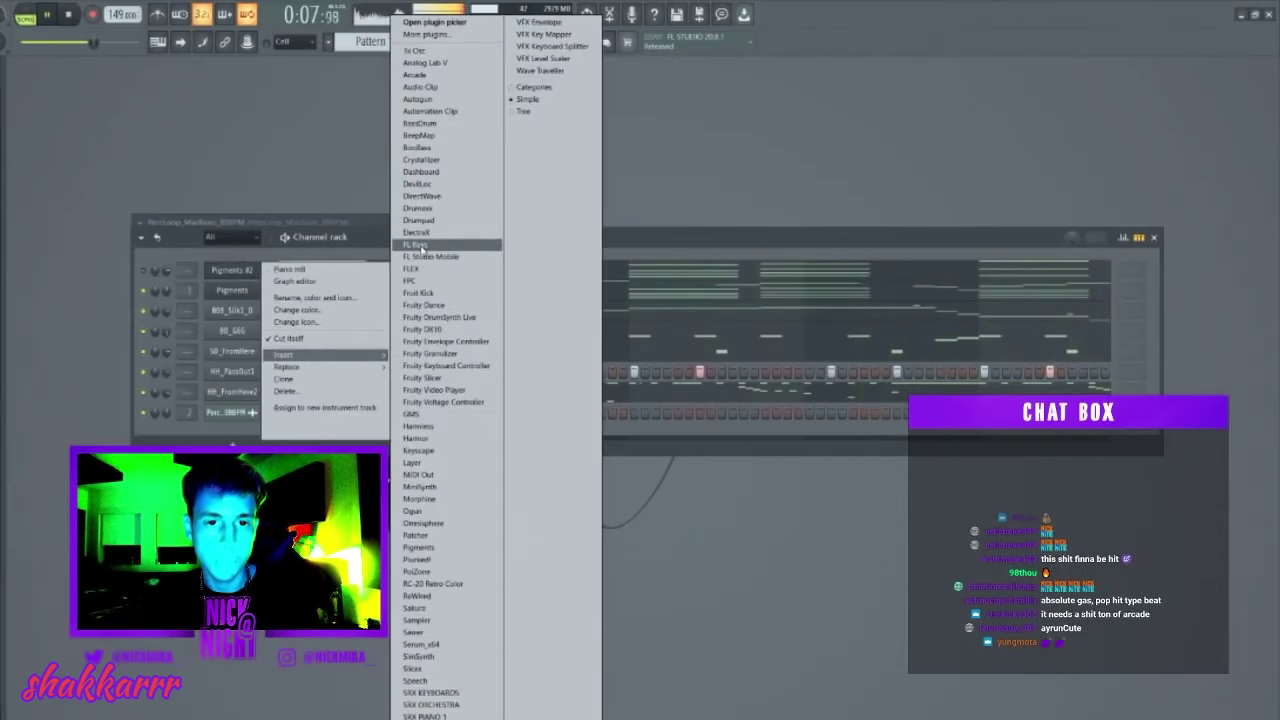
left_click(440, 523)
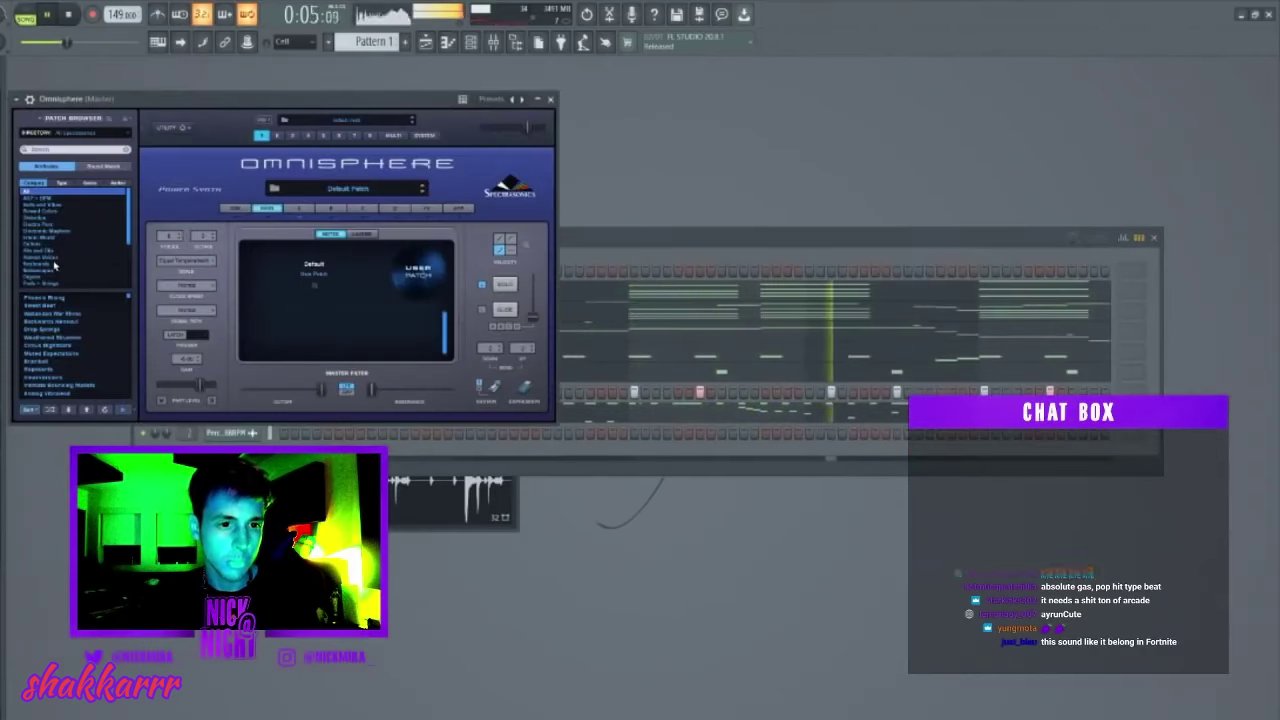
Load the Gumby and Pokey Bender patch from the Synth Poly category and show its arpeggiator.
left_click(87, 263)
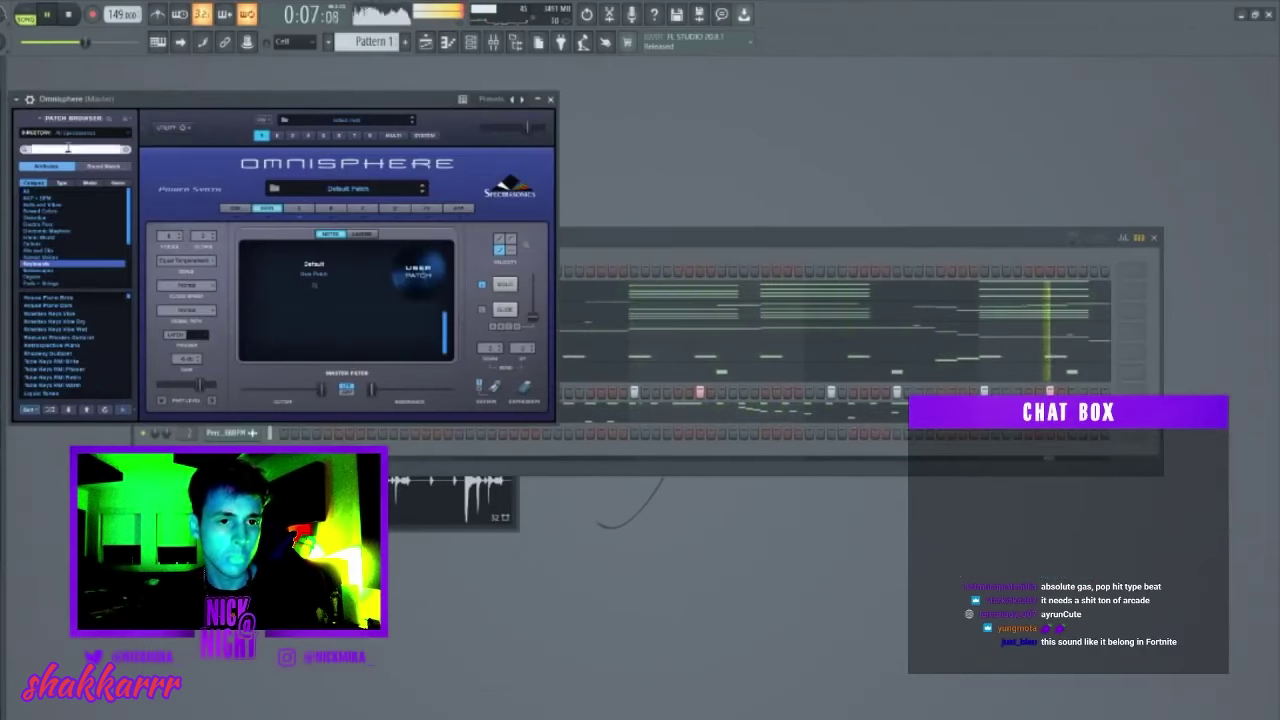
scroll(57, 245, "down", 4)
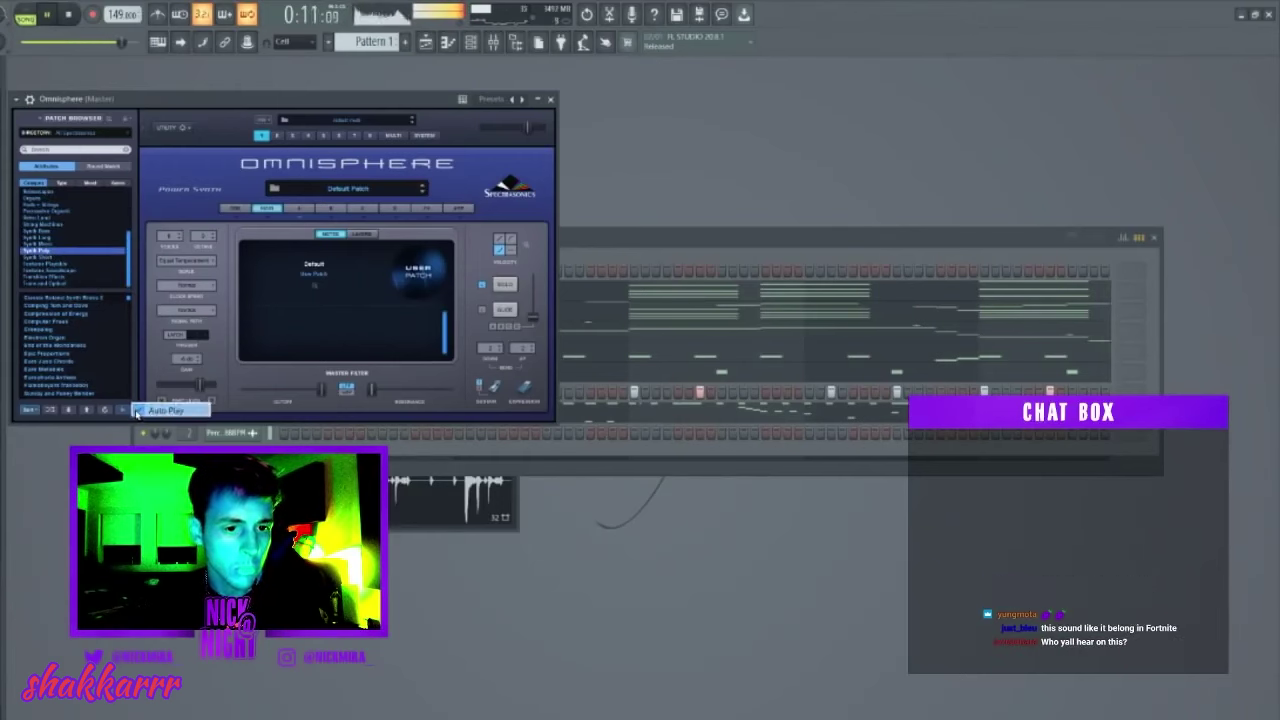
left_click(462, 209)
left_click(389, 235)
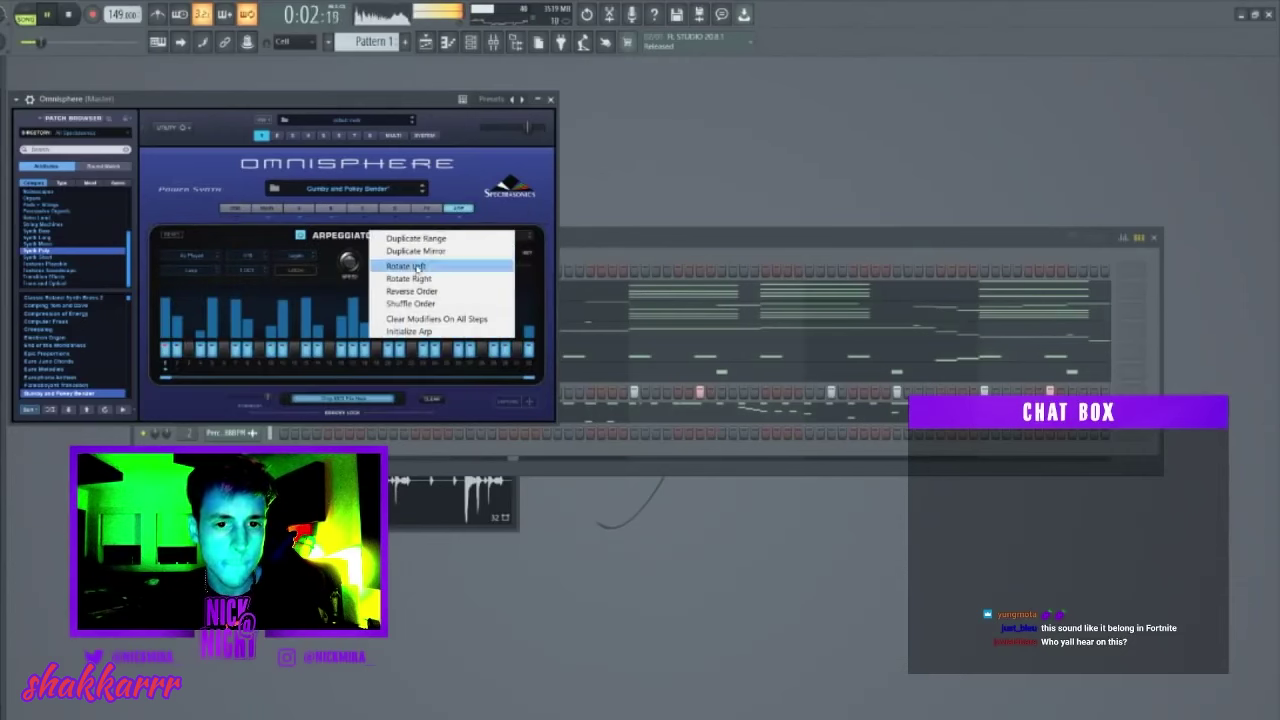
left_click(208, 227)
right_click(322, 236)
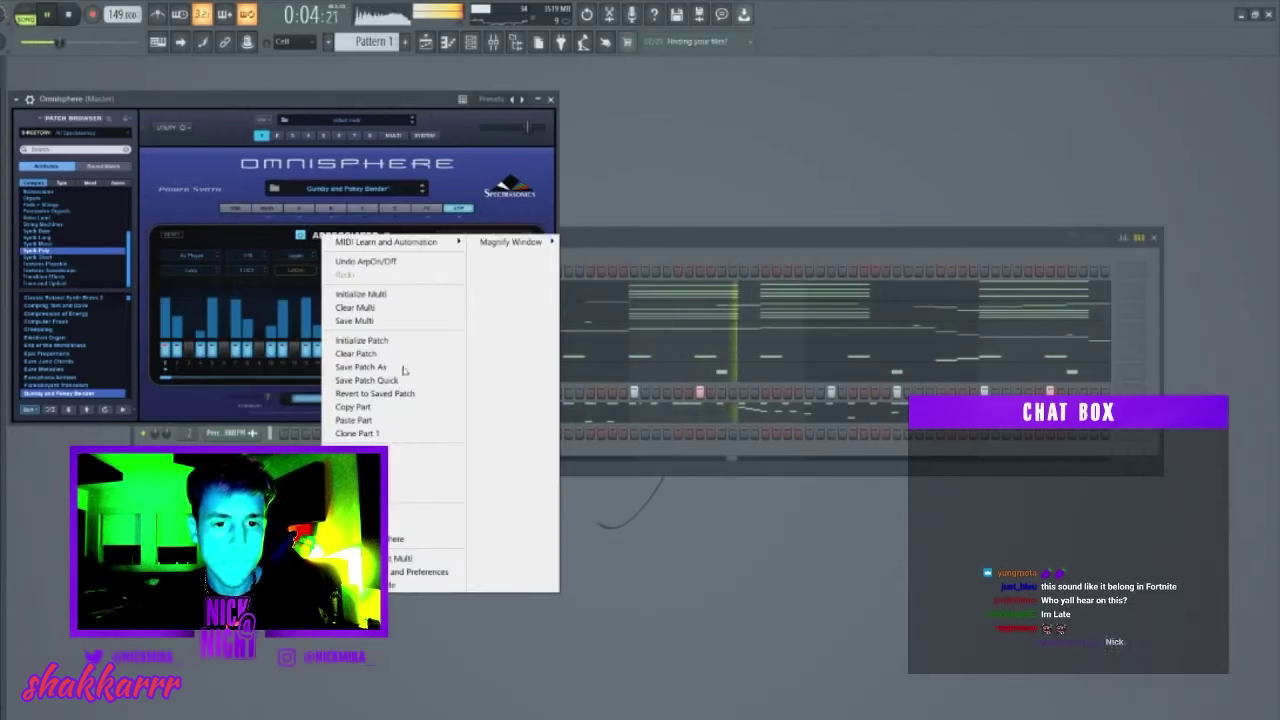
left_click(228, 264)
right_click(300, 237)
left_click(464, 181)
left_click_drag(427, 101, 443, 178)
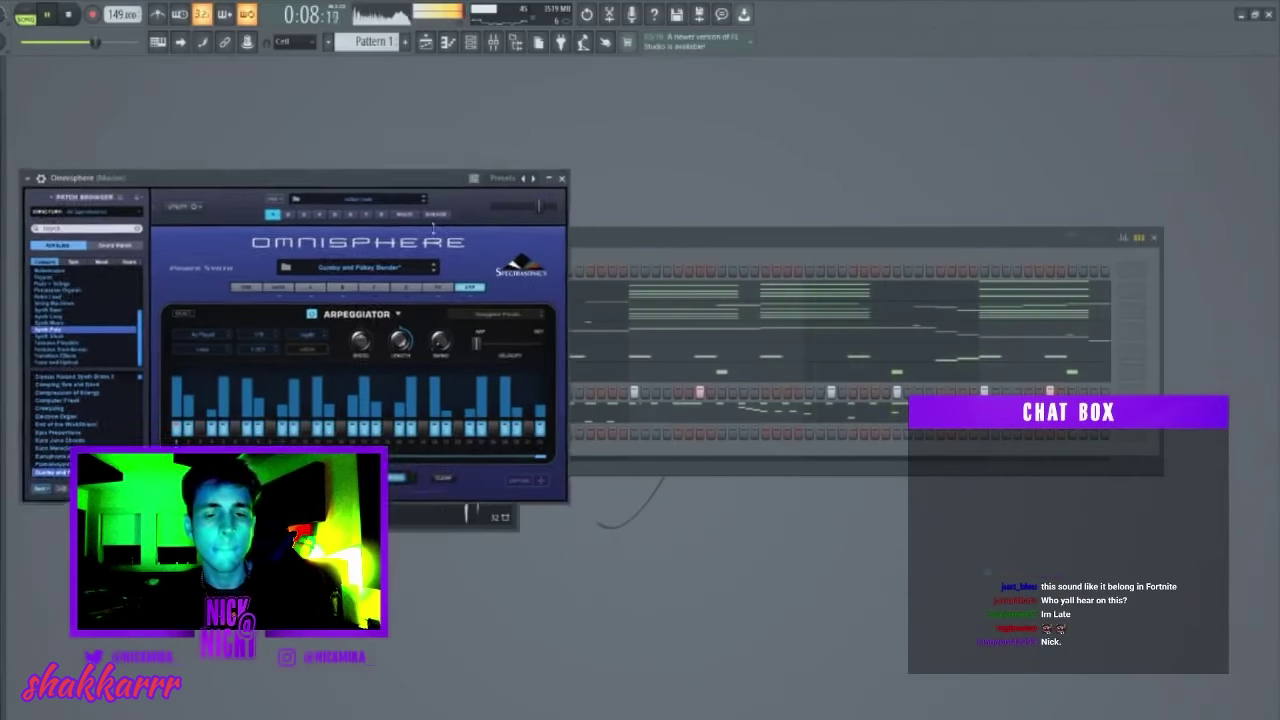
Copy the existing Pigments notes into the Omnisphere channel and check them in its piano roll.
key("Escape")
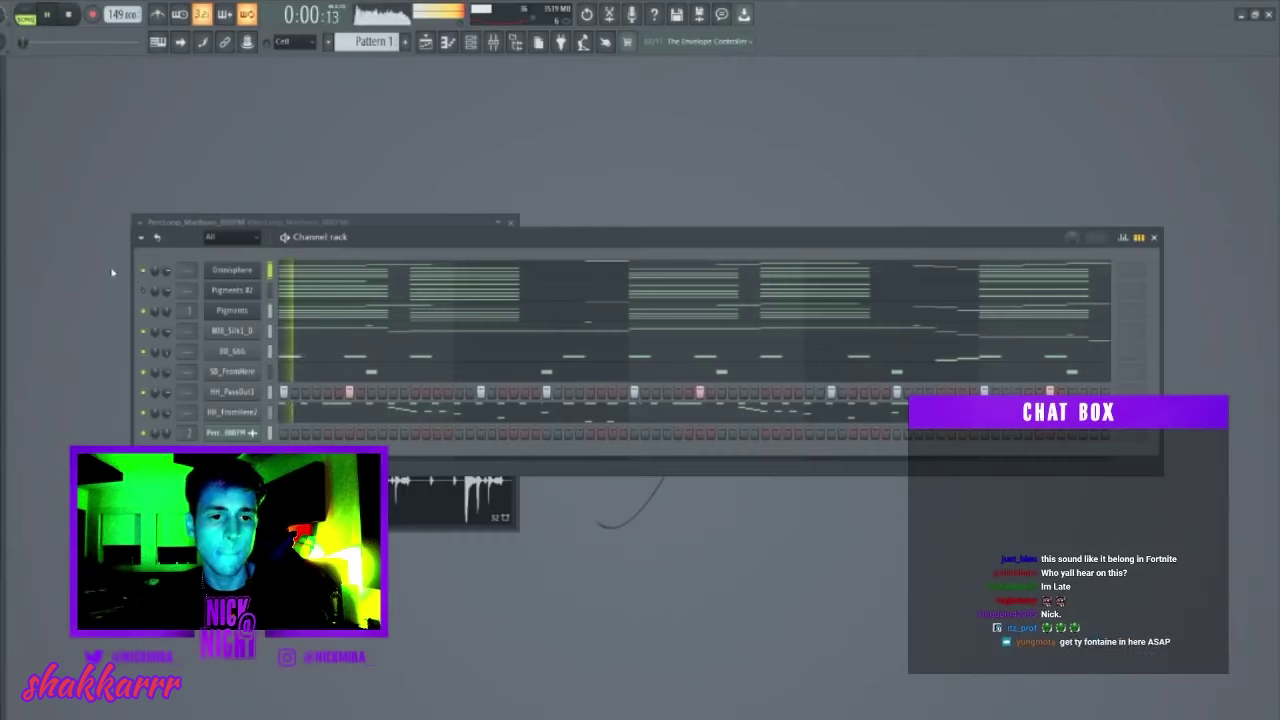
left_click(310, 272)
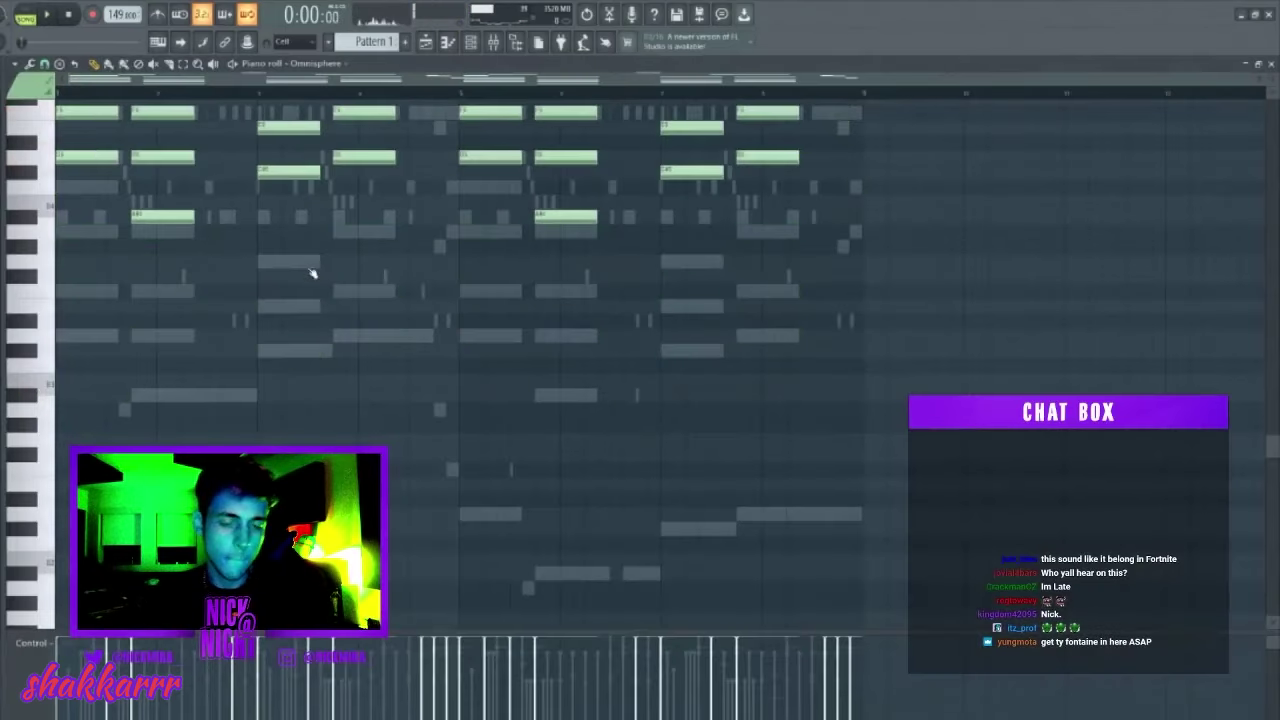
key("Escape")
Try different oscillator waveforms on layer A of the Omnisphere patch while playing the pattern.
left_click(249, 270)
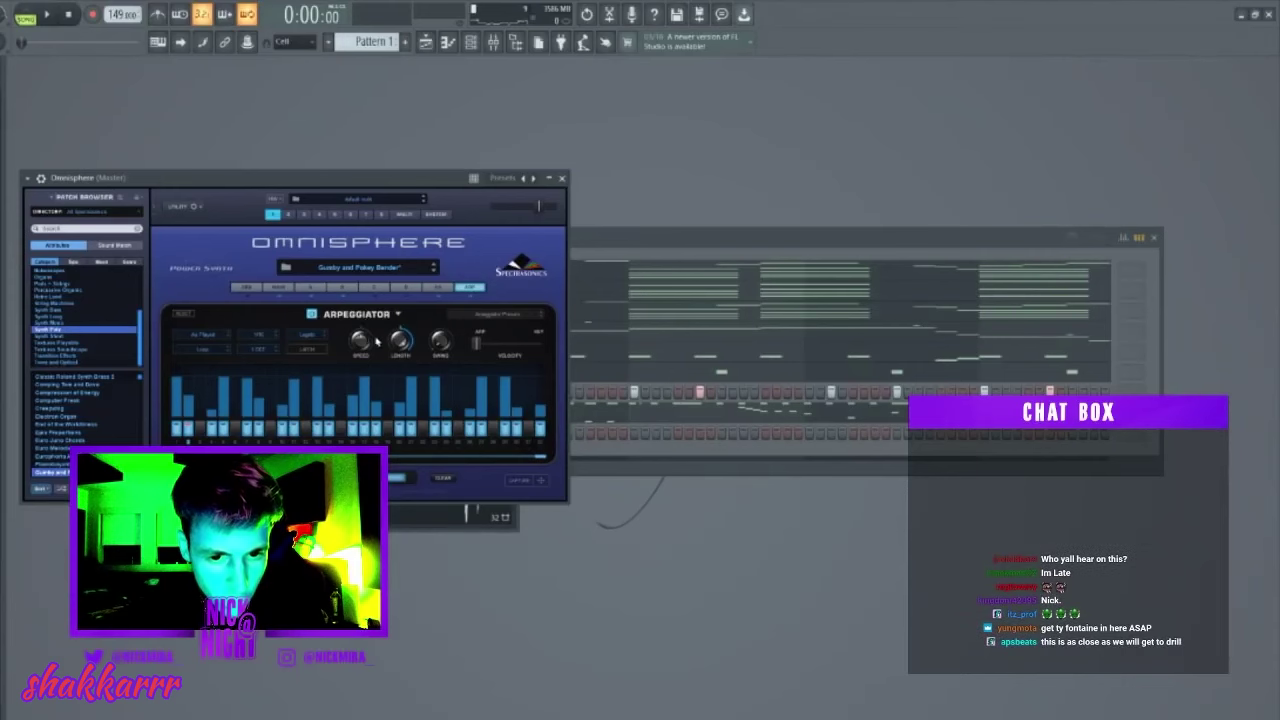
left_click(398, 315)
left_click(346, 317)
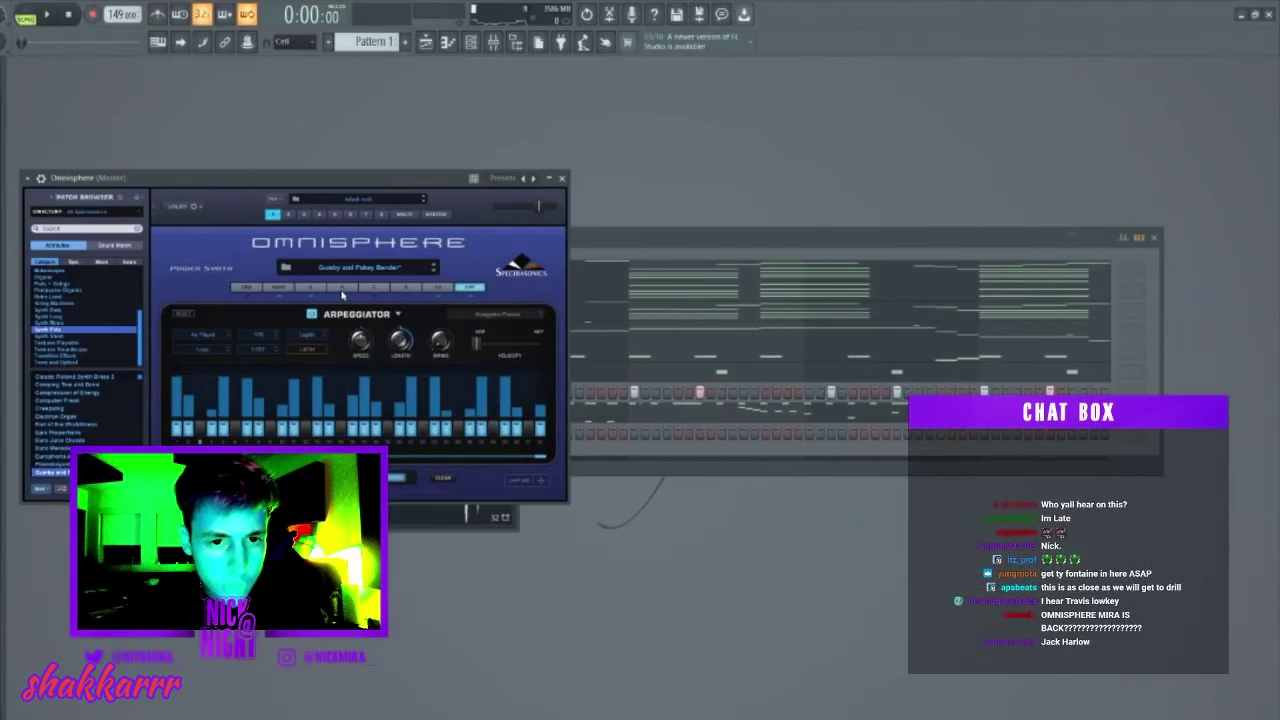
left_click(342, 288)
key("space")
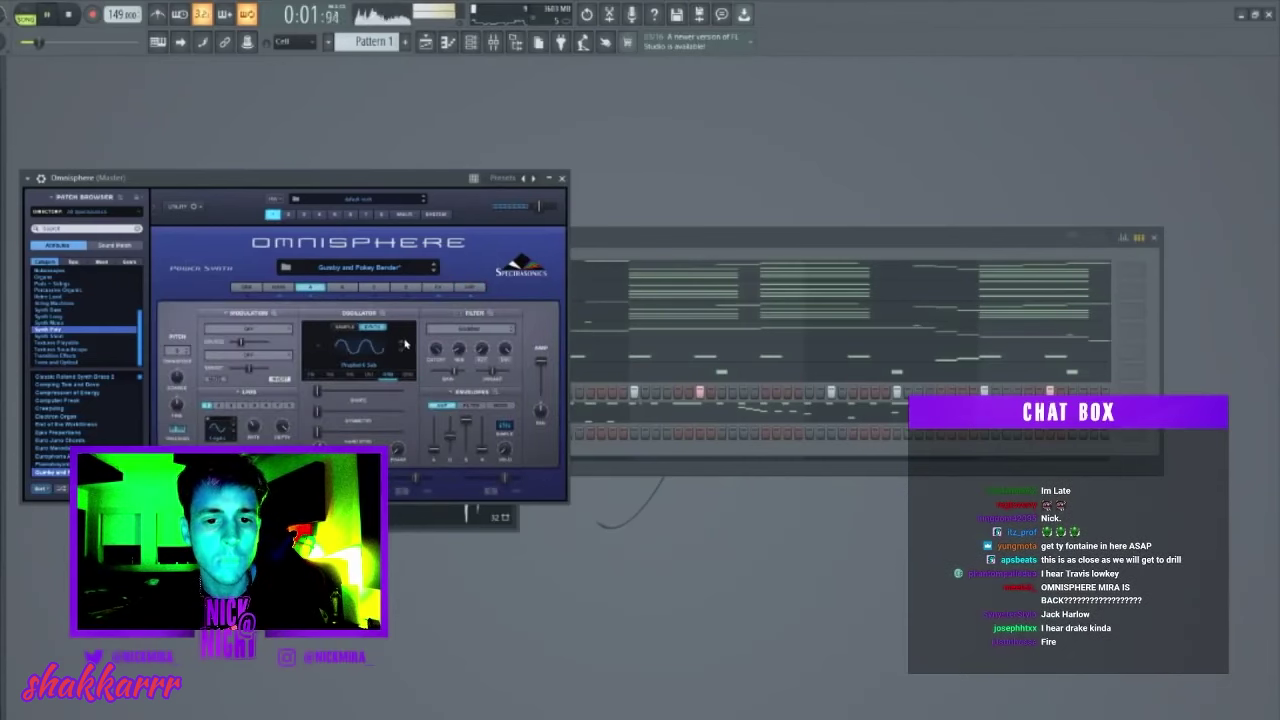
key("space")
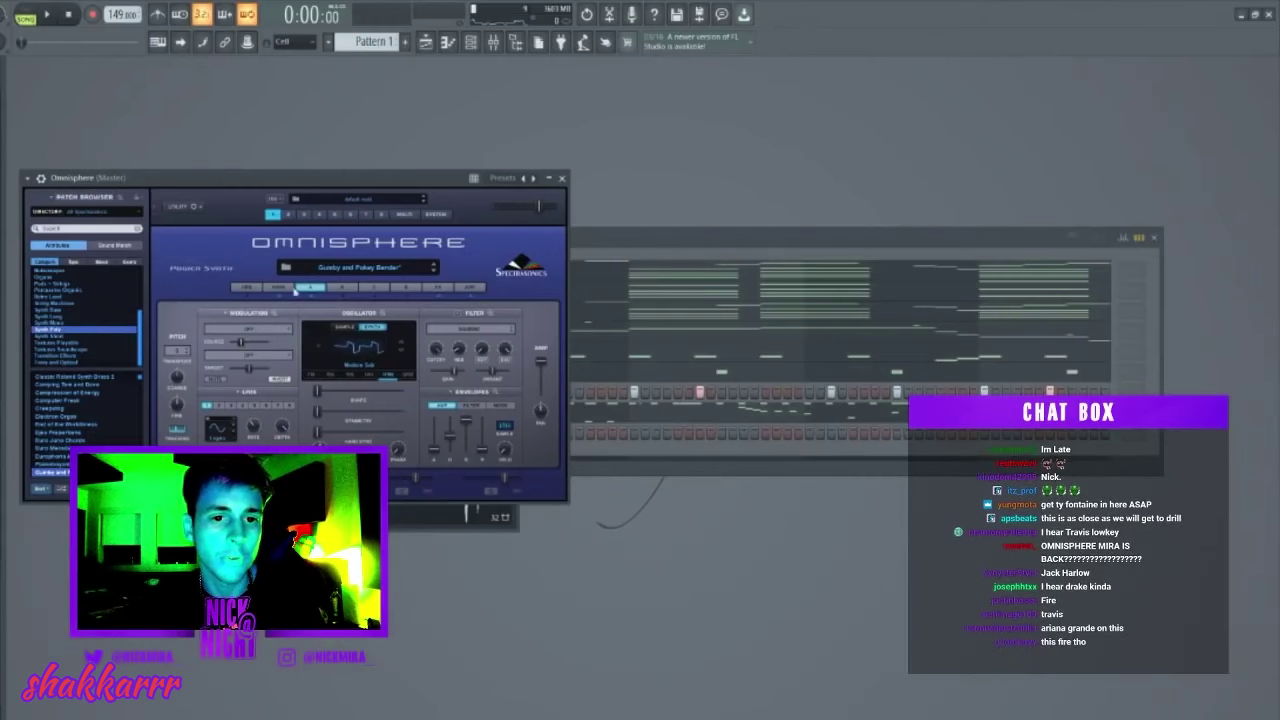
Load the Epic Proportions patch in Omnisphere and solo the Omnisphere channel to audition it.
left_click(60, 432)
key("space")
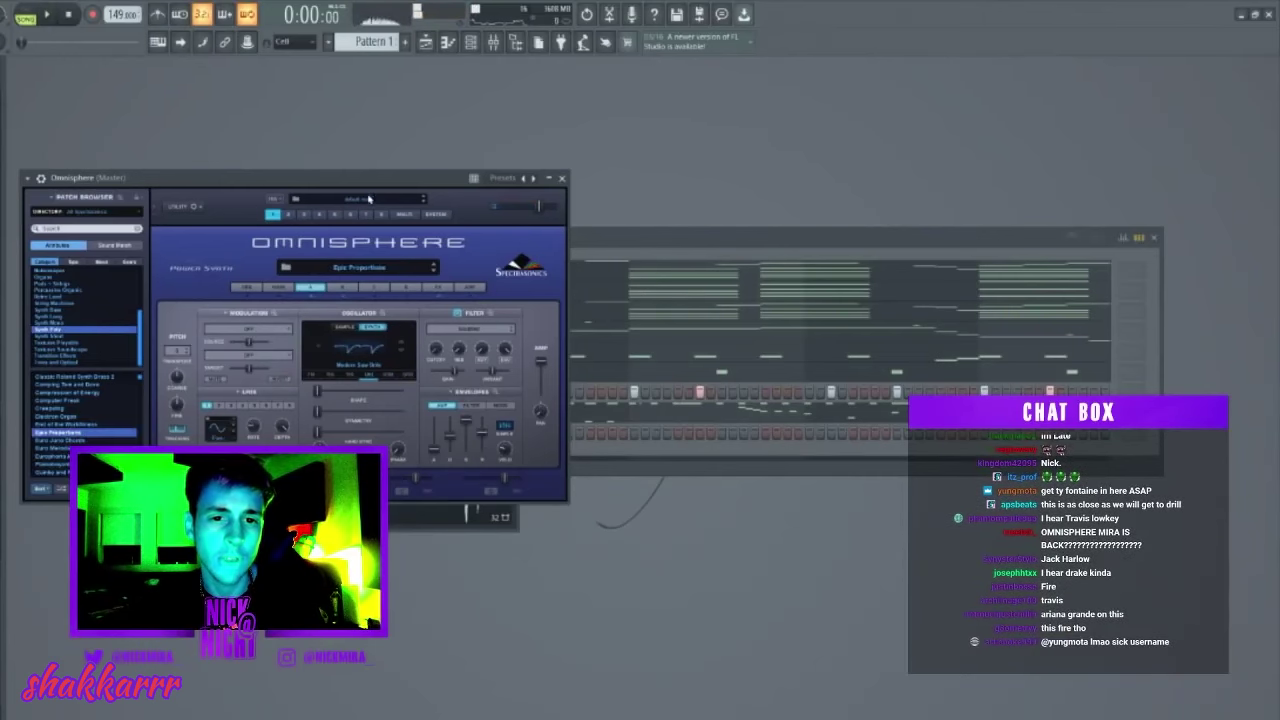
left_click_drag(370, 178, 605, 529)
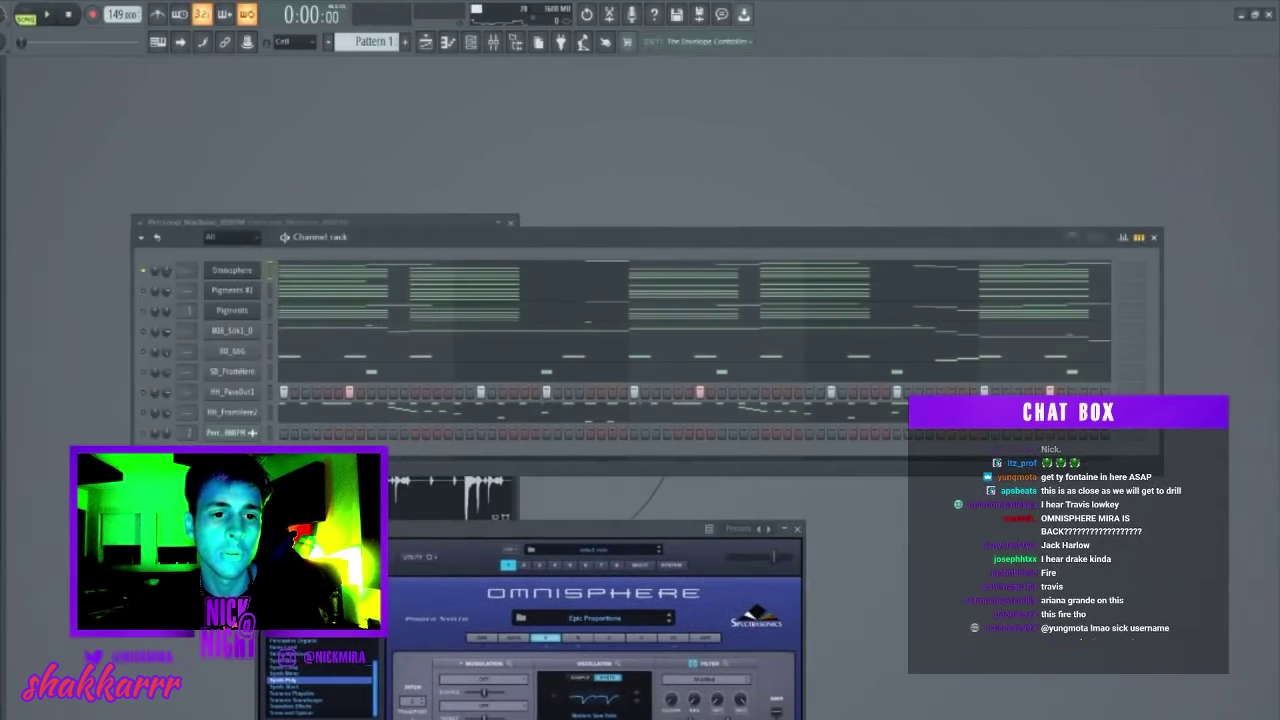
Load the Decimated Memories patch from the Retro Land category and audition it during playback.
key("space")
left_click_drag(468, 529, 487, 133)
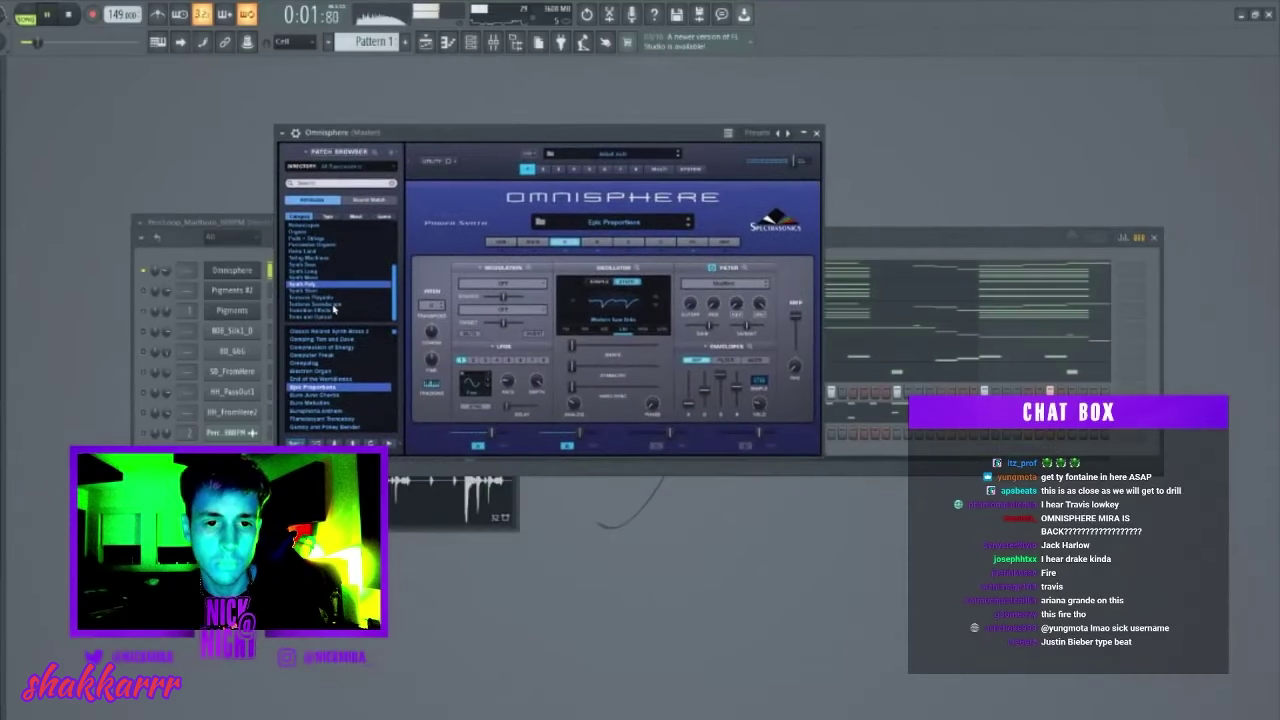
left_click(314, 251)
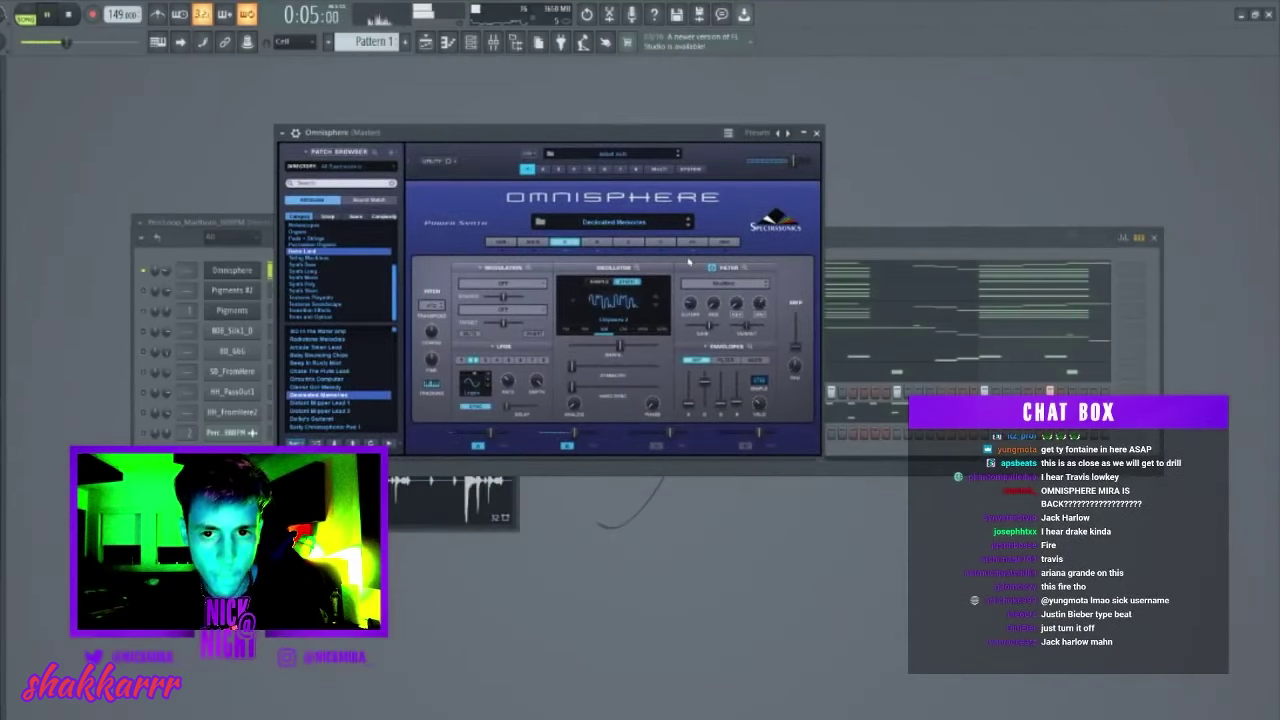
left_click(232, 270)
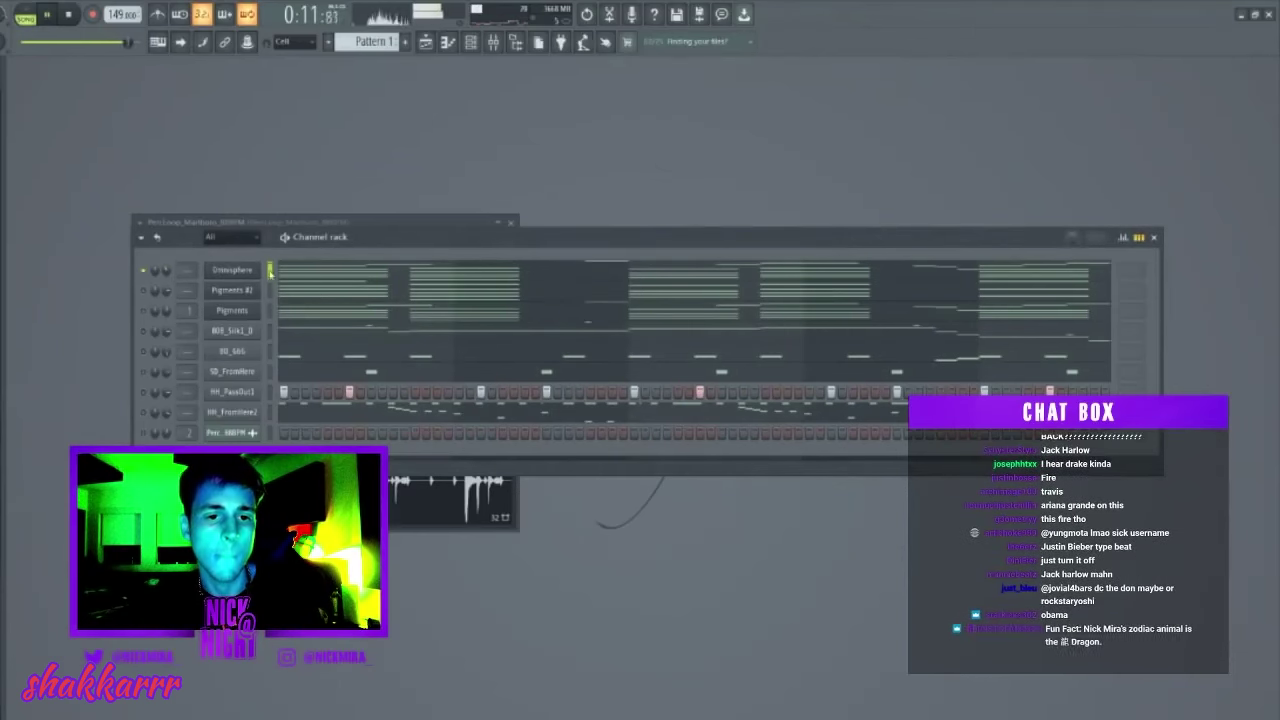
Try shortening all Omnisphere chord notes to brief stabs in the piano roll and play them back.
left_click(303, 277)
key("space")
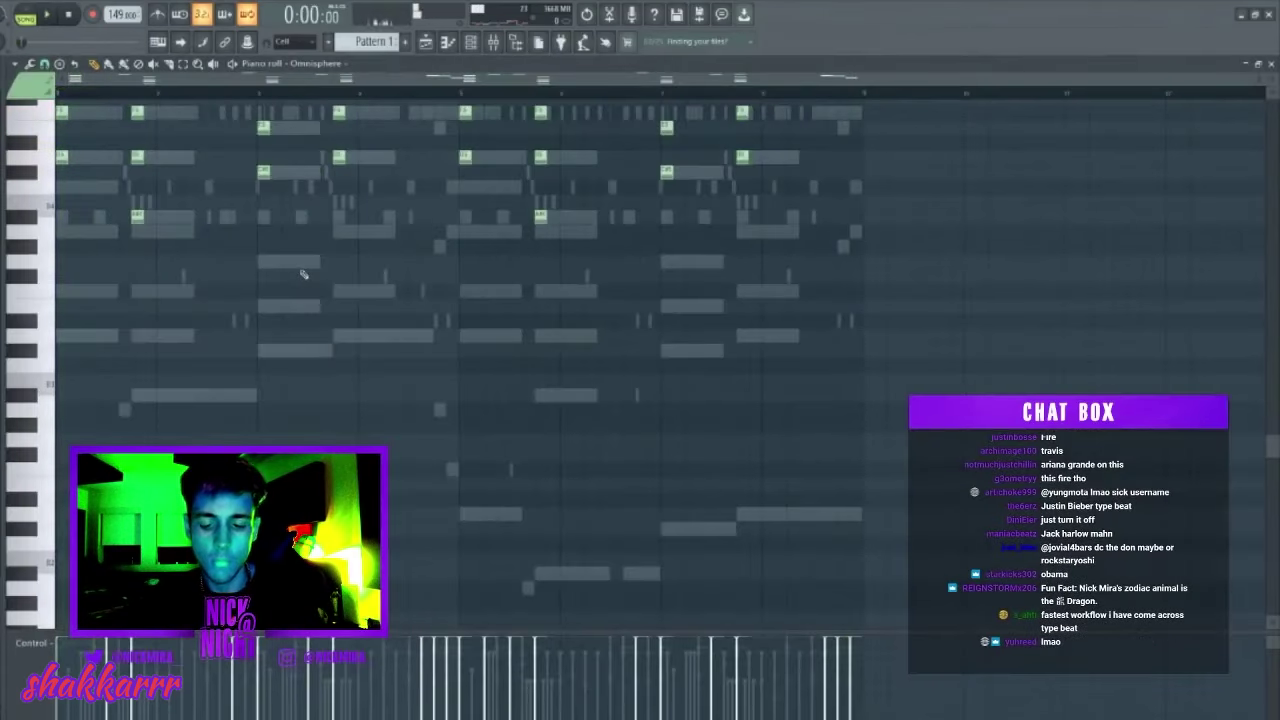
key("space")
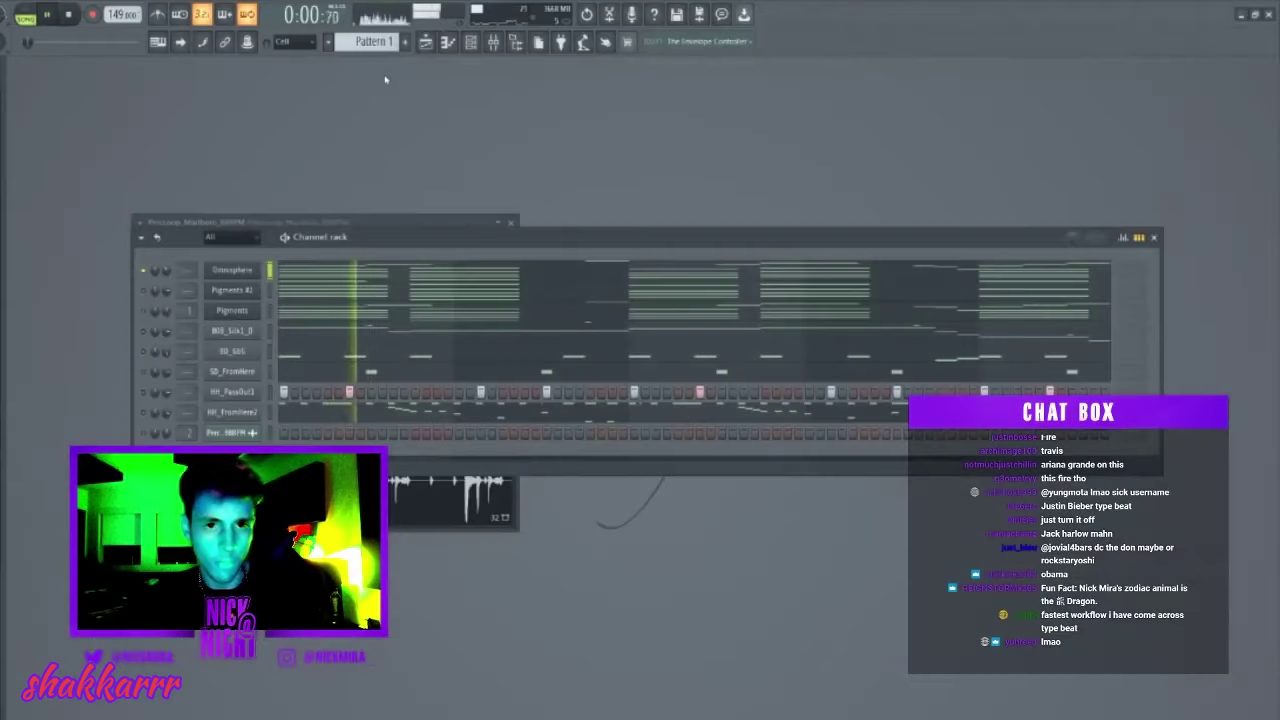
key("F7")
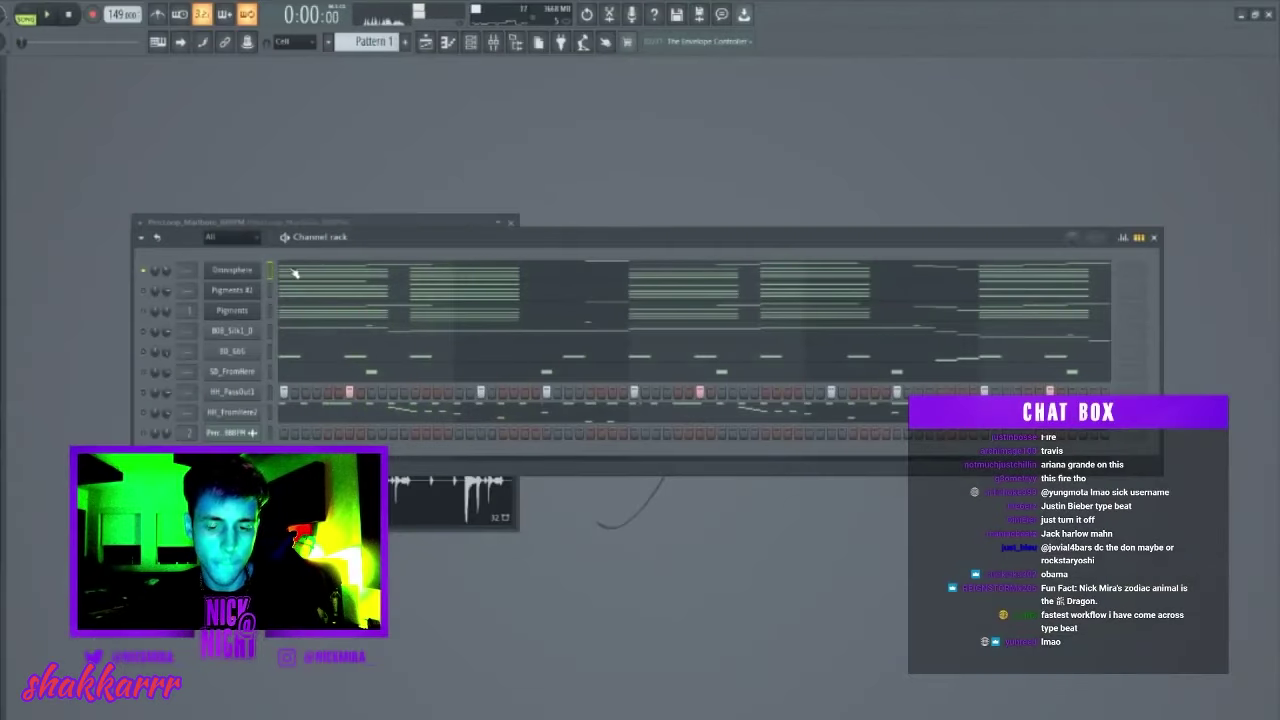
left_click(294, 272)
key("space")
key("F7")
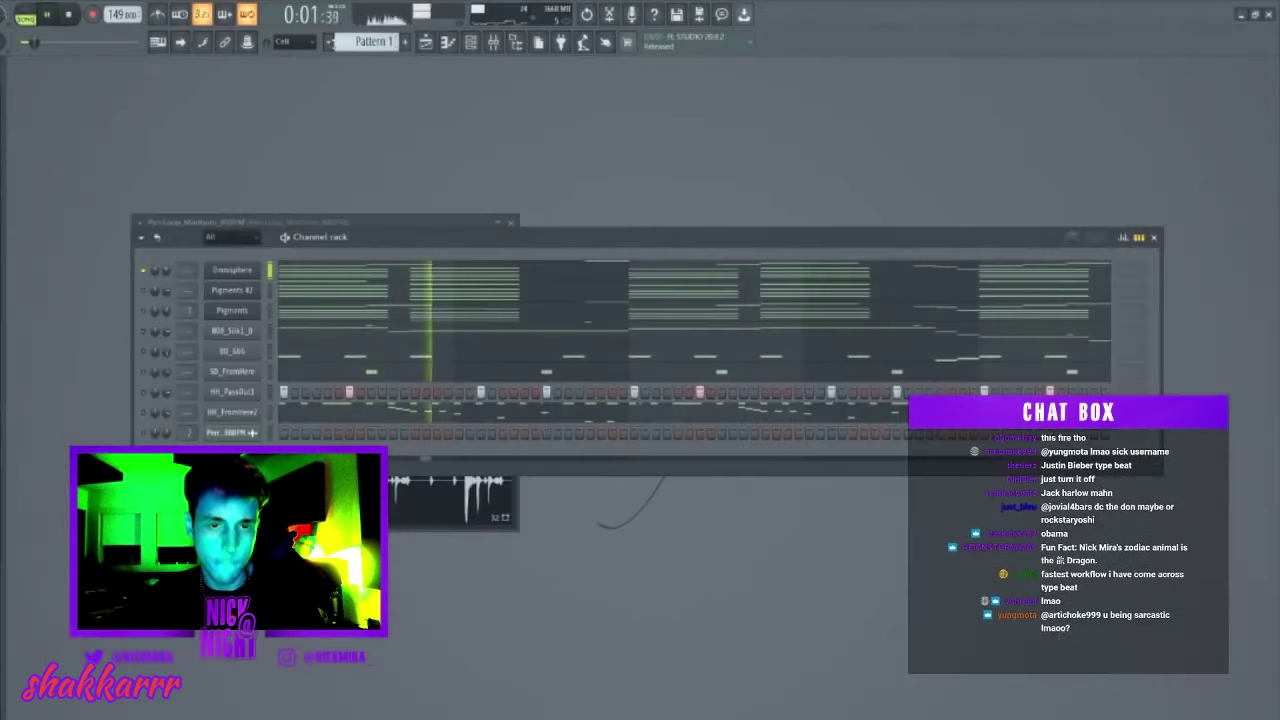
Set up Omnisphere's arpeggiator as an eight-step pattern with steps 1, 3, 5 and 7 active.
left_click(231, 271)
key("space")
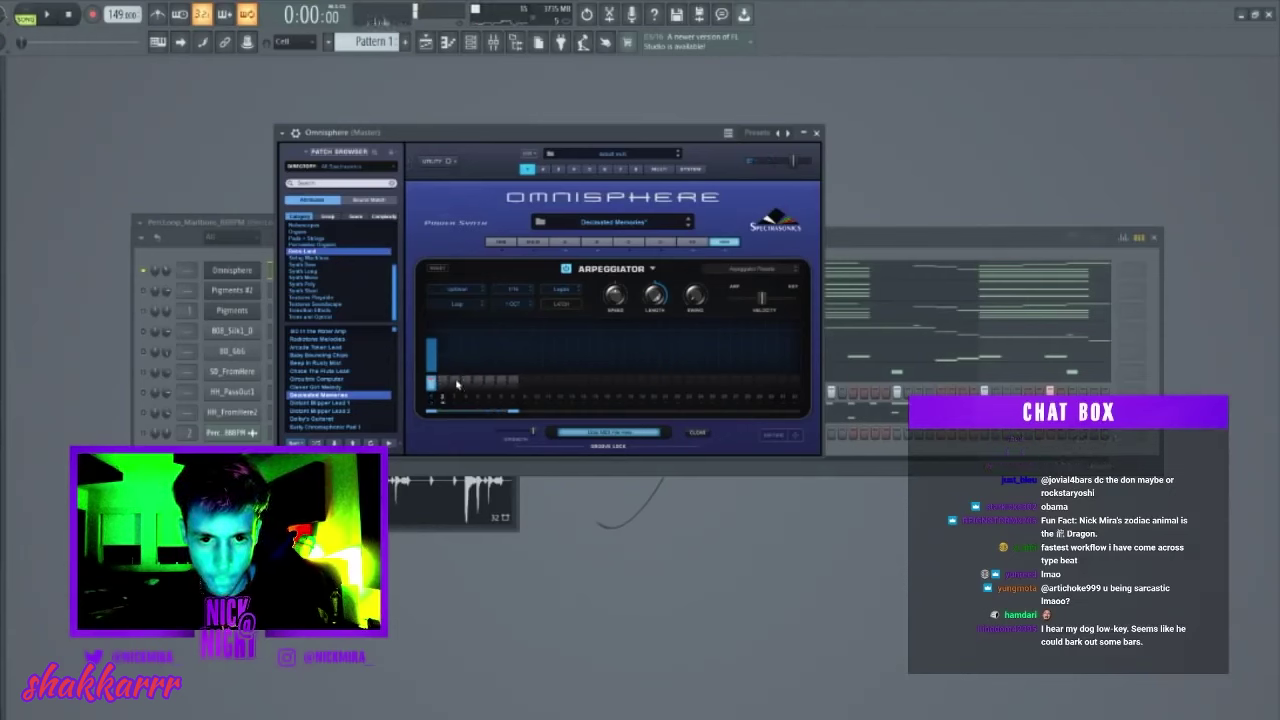
left_click(456, 382)
key("space")
left_click(501, 388)
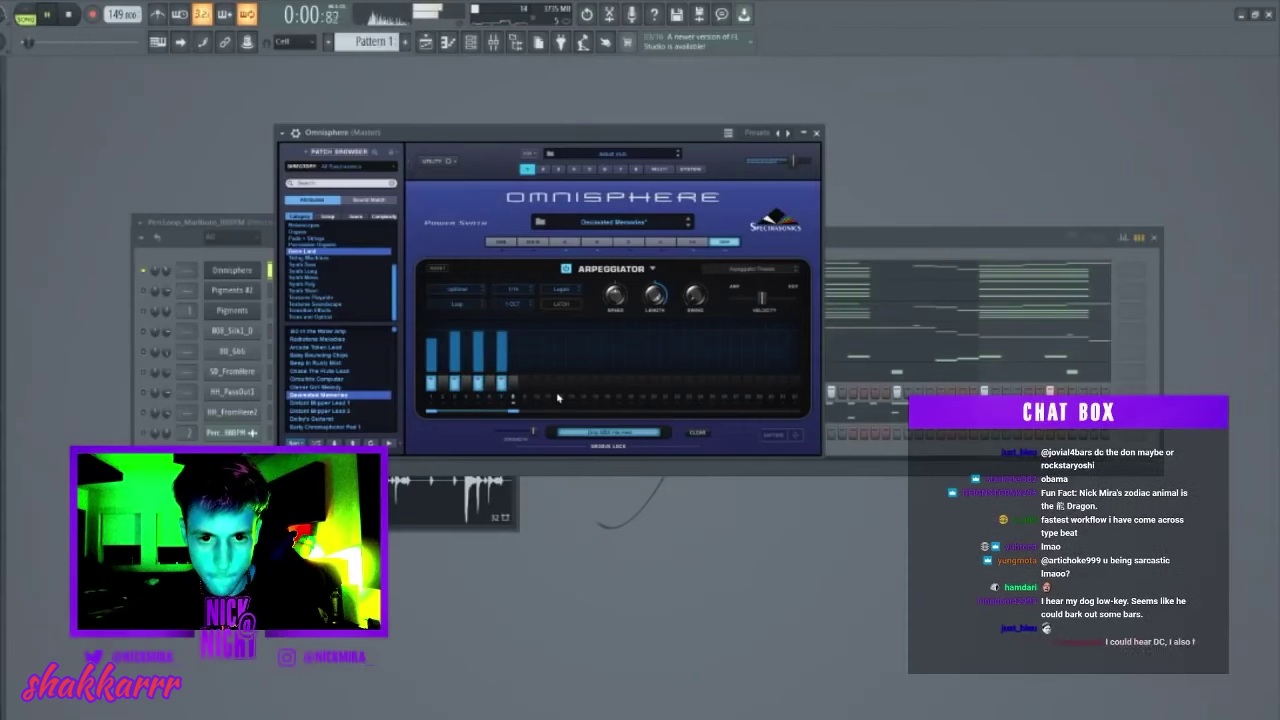
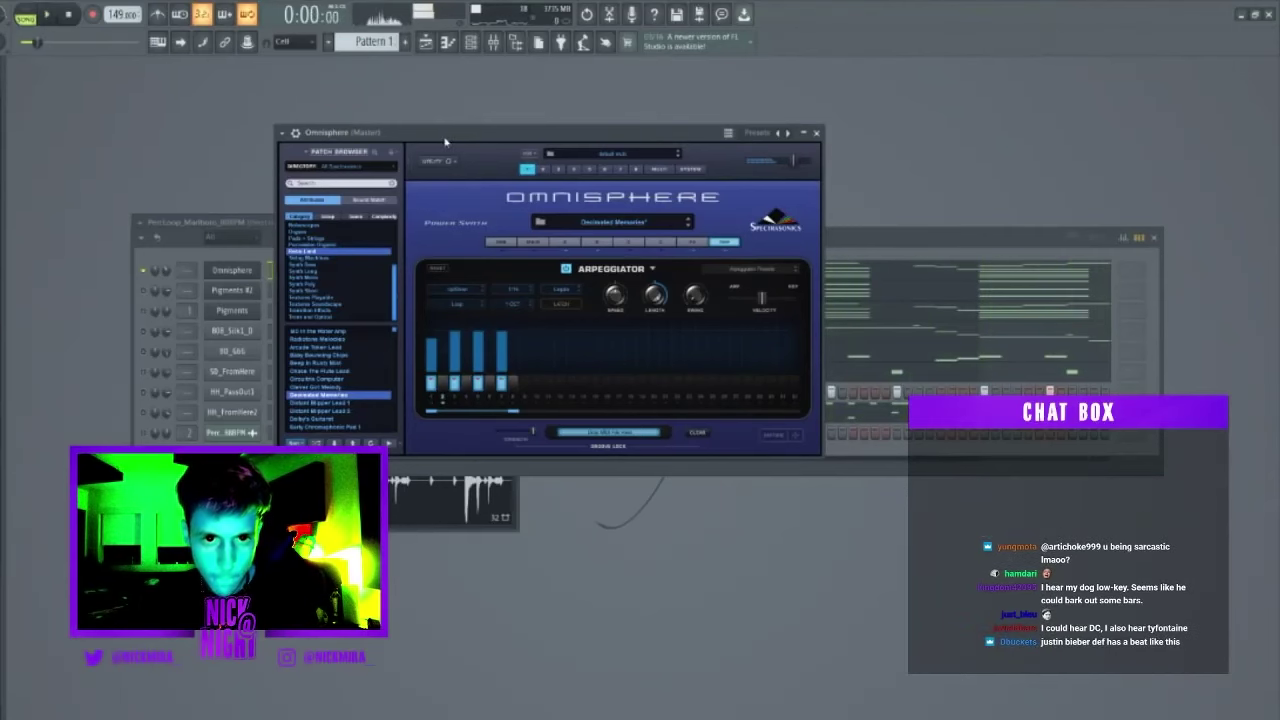
Open the Omnisphere channel's piano roll and play back its chords and upper melody notes.
key("space")
key("Escape")
left_click(372, 276)
key("space")
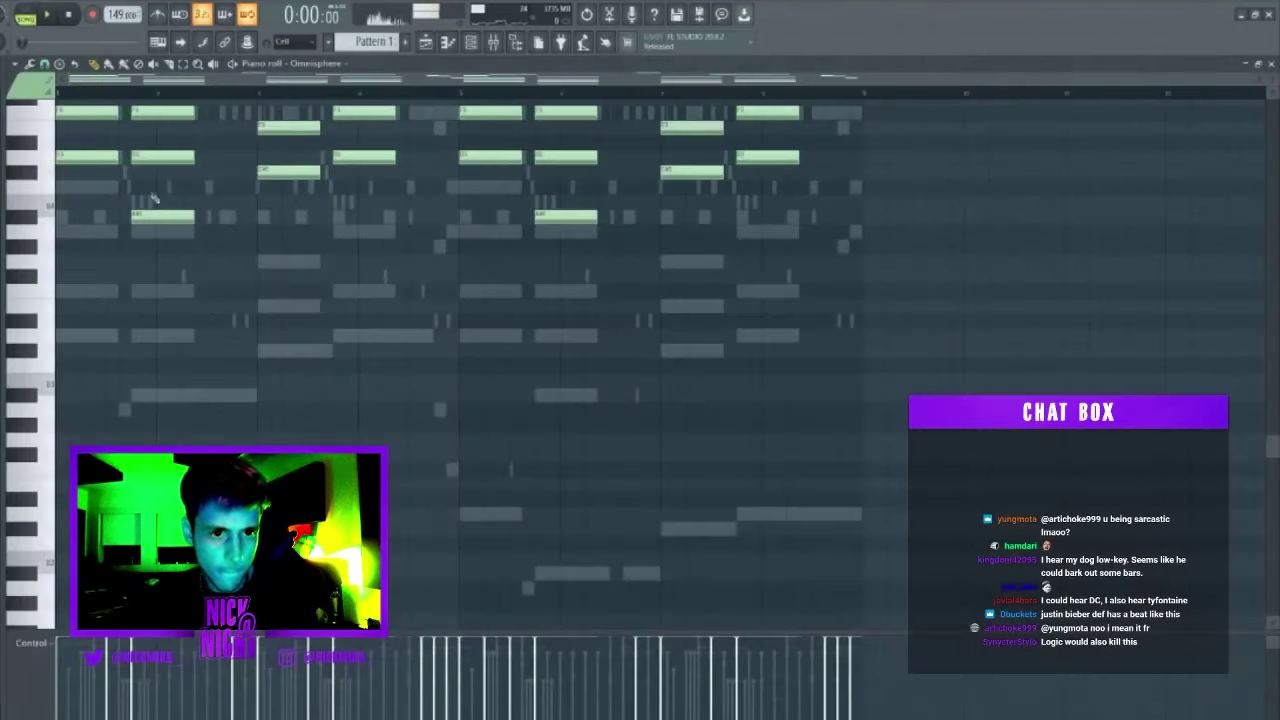
scroll(156, 202, "up", 4)
scroll(163, 220, "up", 3)
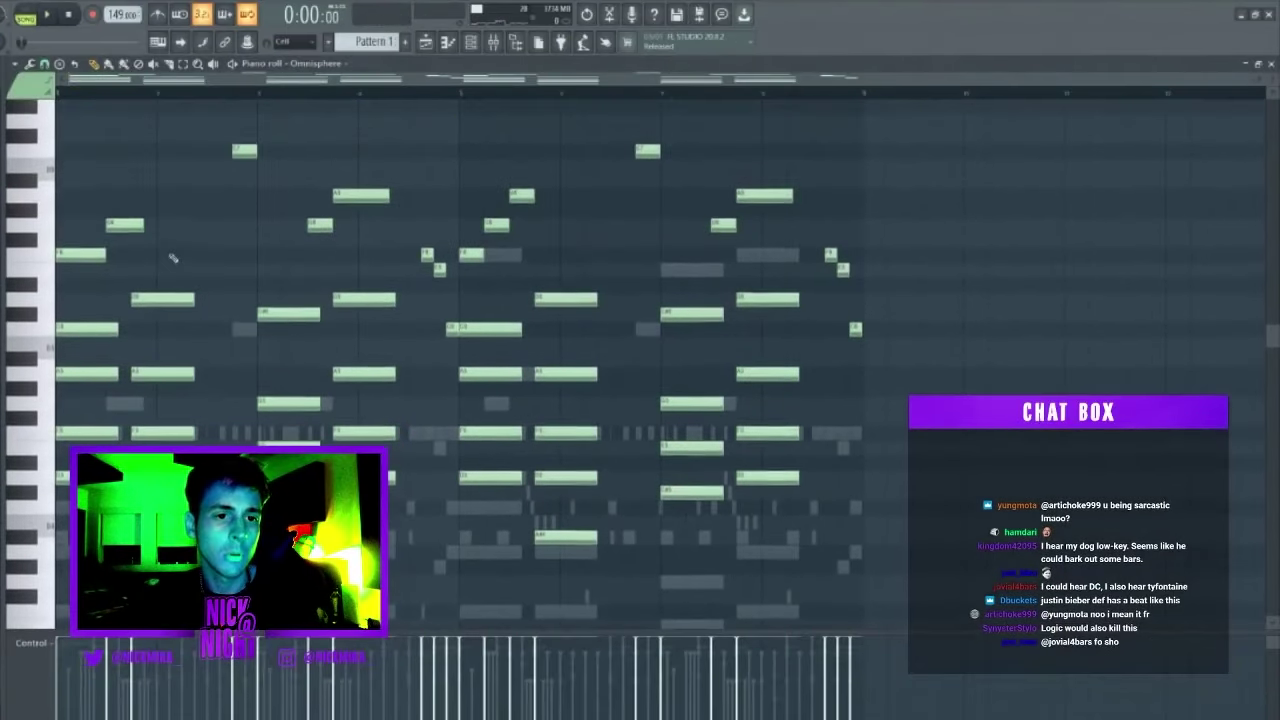
key("space")
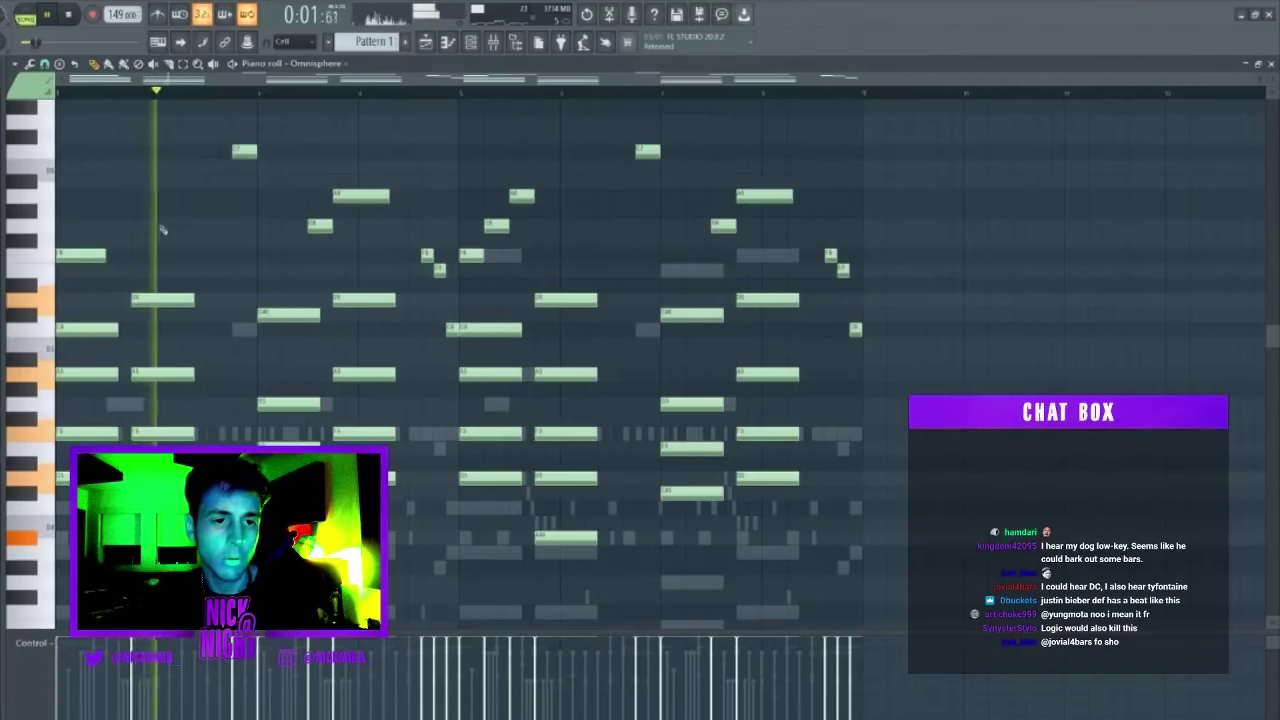
Delete the Omnisphere notes in bars 5 to 8 and duplicate bars 1 to 4 in their place.
right_click(522, 196)
right_click(496, 226)
right_click(472, 256)
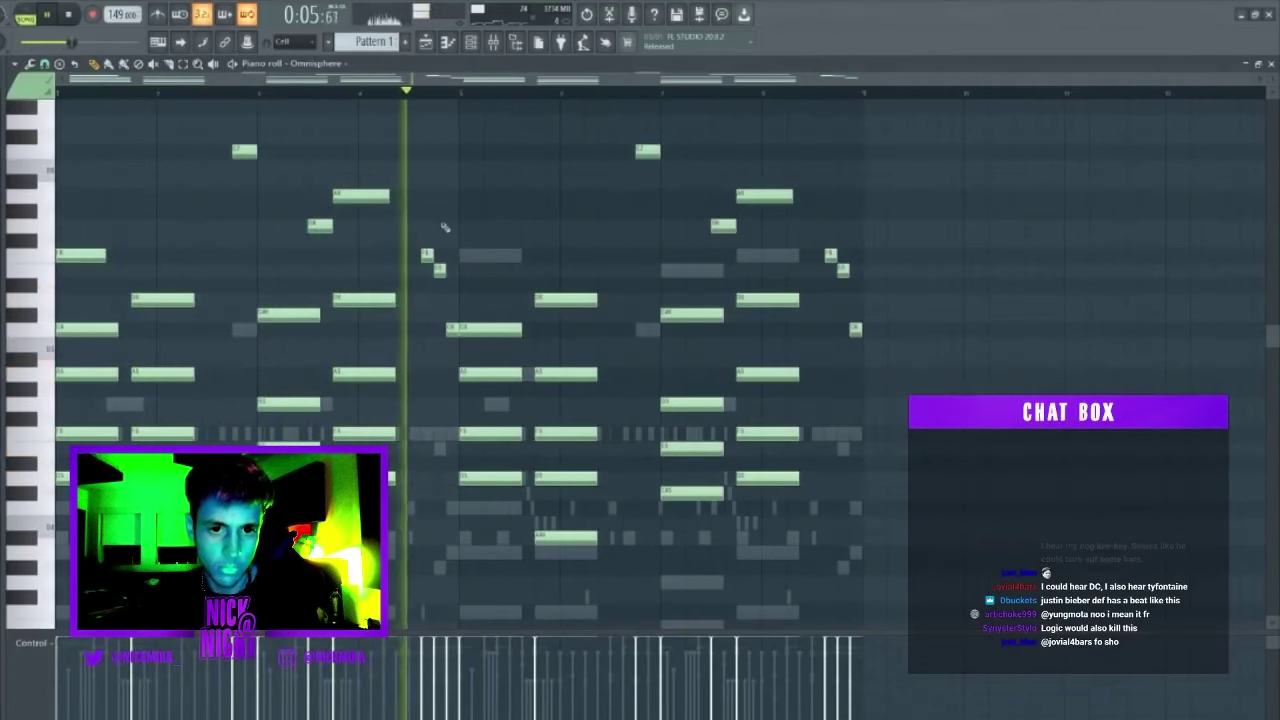
left_click_drag(471, 117, 903, 622)
key("Delete")
key("ctrl+b")
Delete the descending notes at the ends of bars 4 and 8 and the short high melody notes in bars 2, 3, 6 and 7.
right_click(452, 312)
right_click(440, 252)
right_click(427, 237)
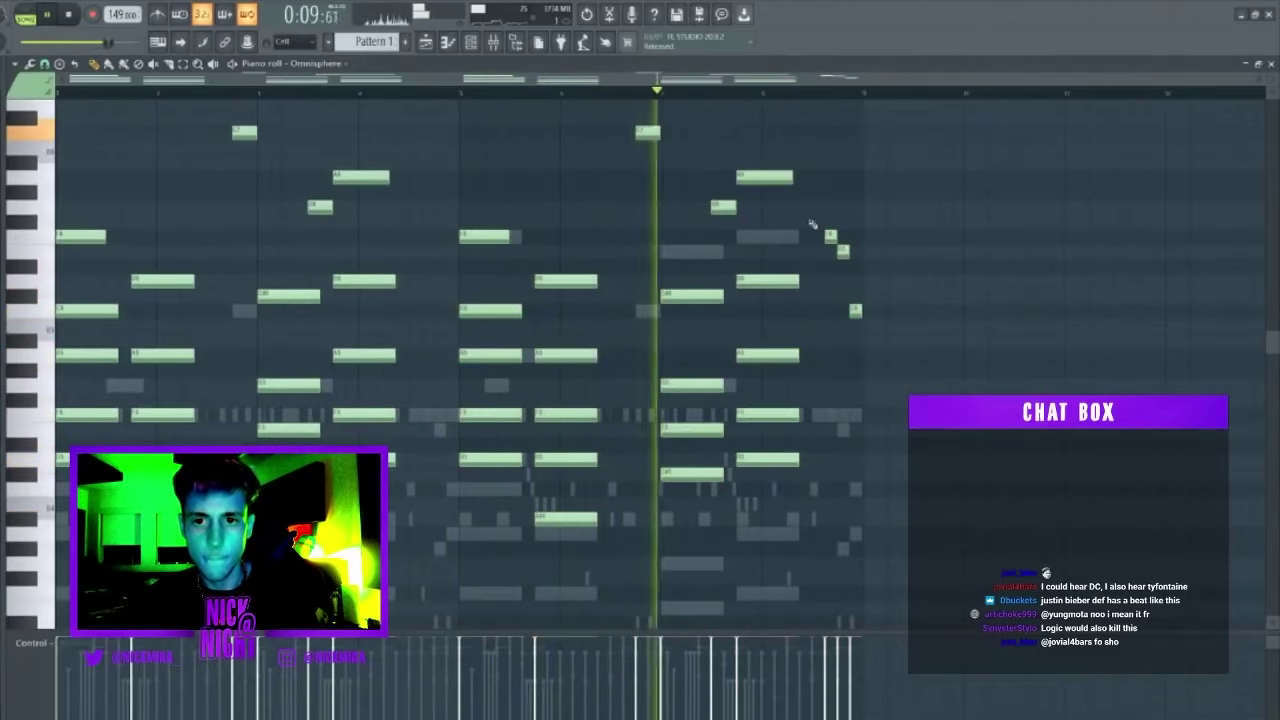
right_click(831, 237)
right_click(843, 252)
right_click(855, 311)
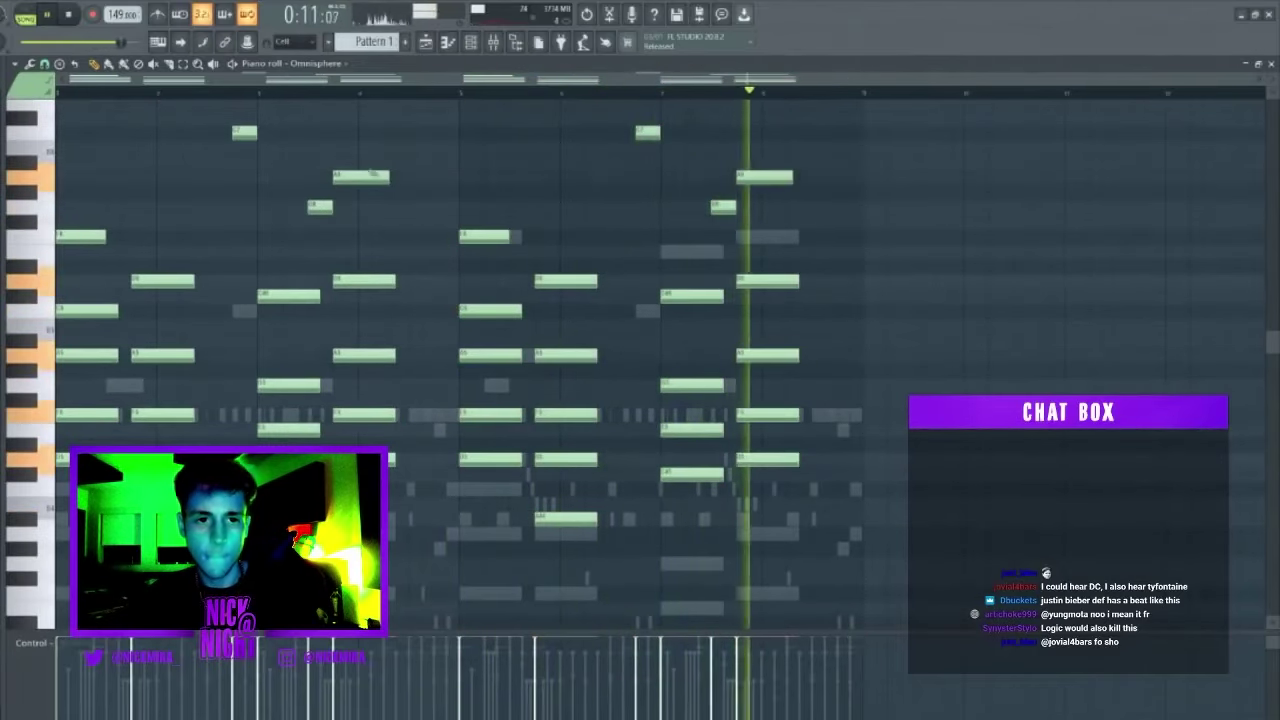
right_click(244, 131)
right_click(647, 131)
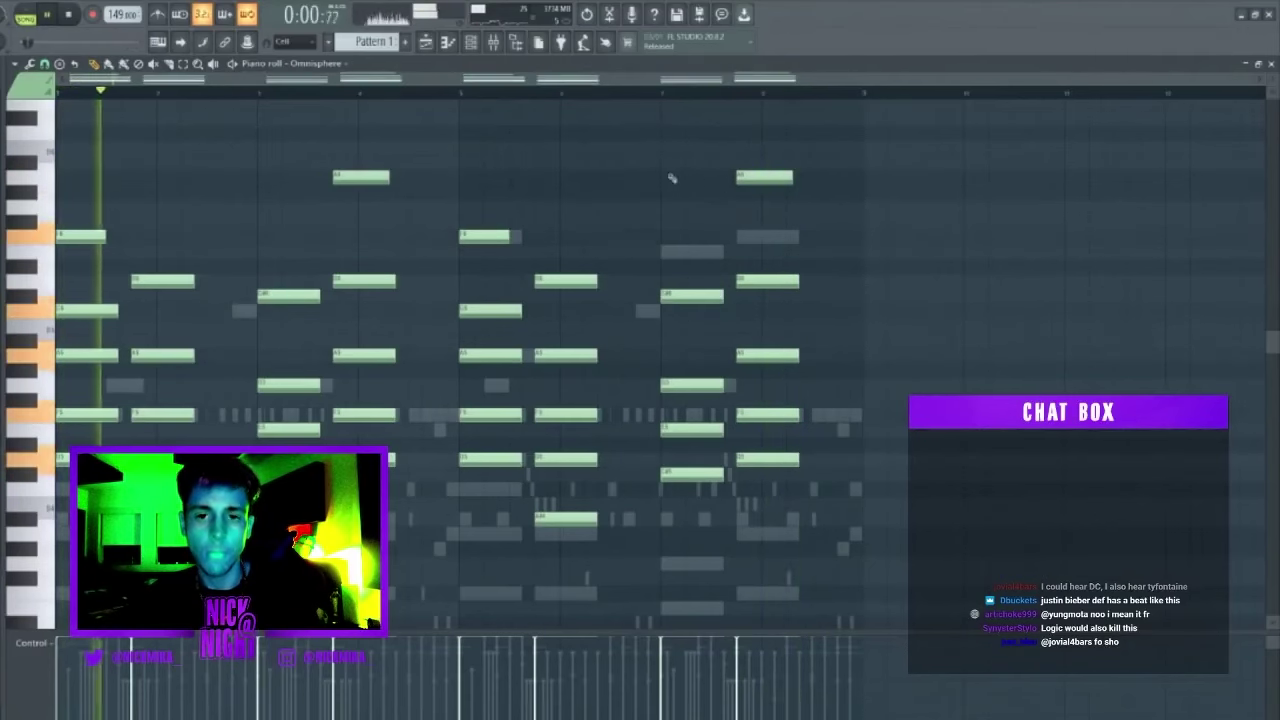
Split Pattern 1 into separate patterns by channel.
key("Escape")
left_click(328, 41)
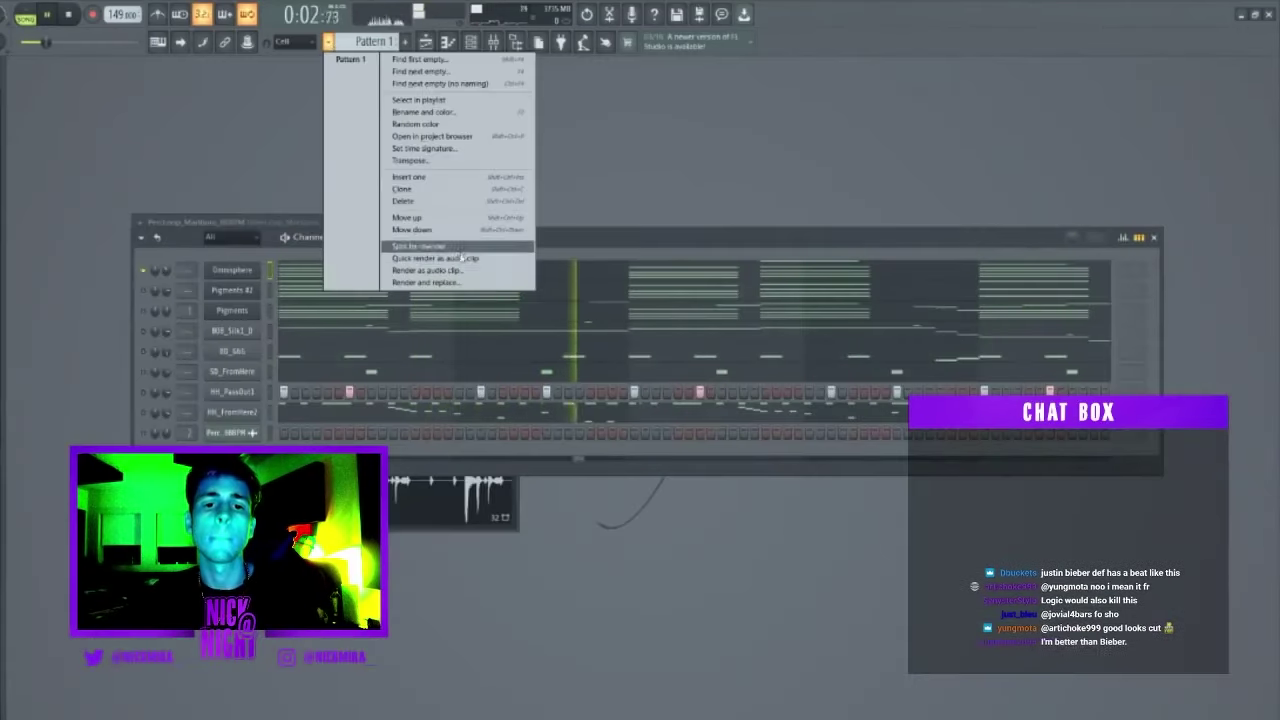
left_click(456, 254)
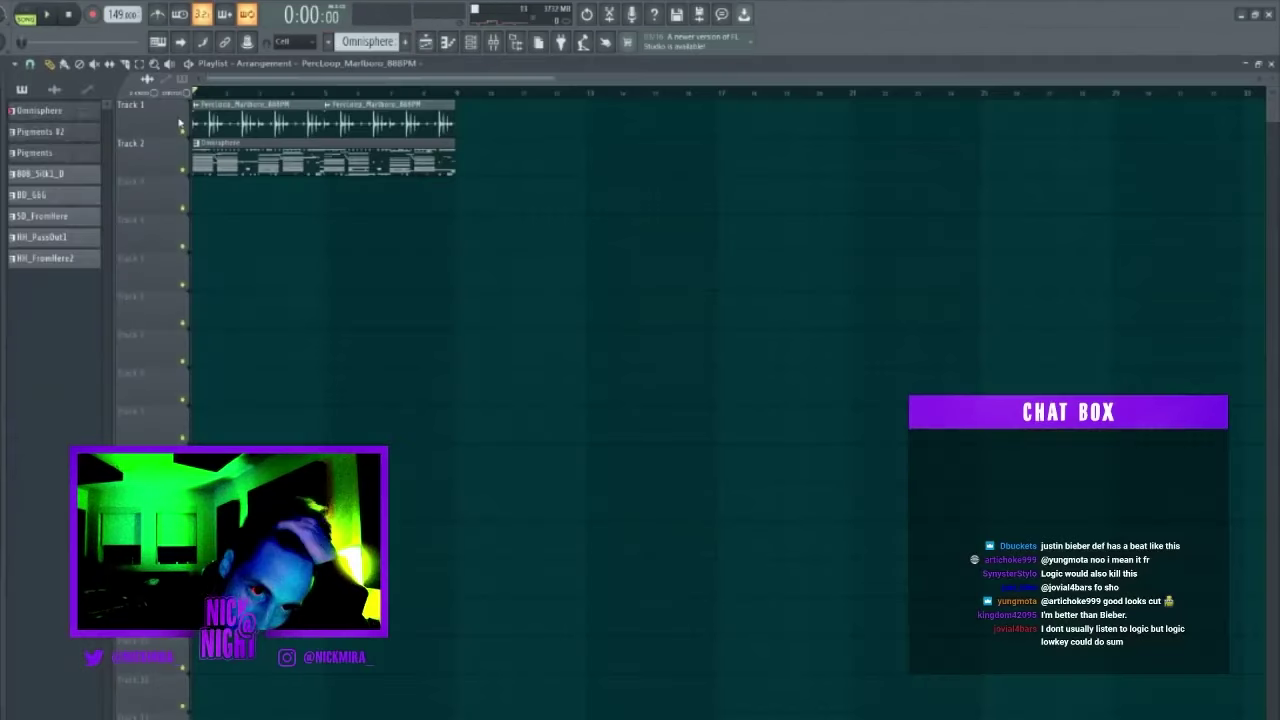
Place all the split patterns at the start of the playlist from Track 3 down and delete the combined clip on Track 2.
left_click(425, 41)
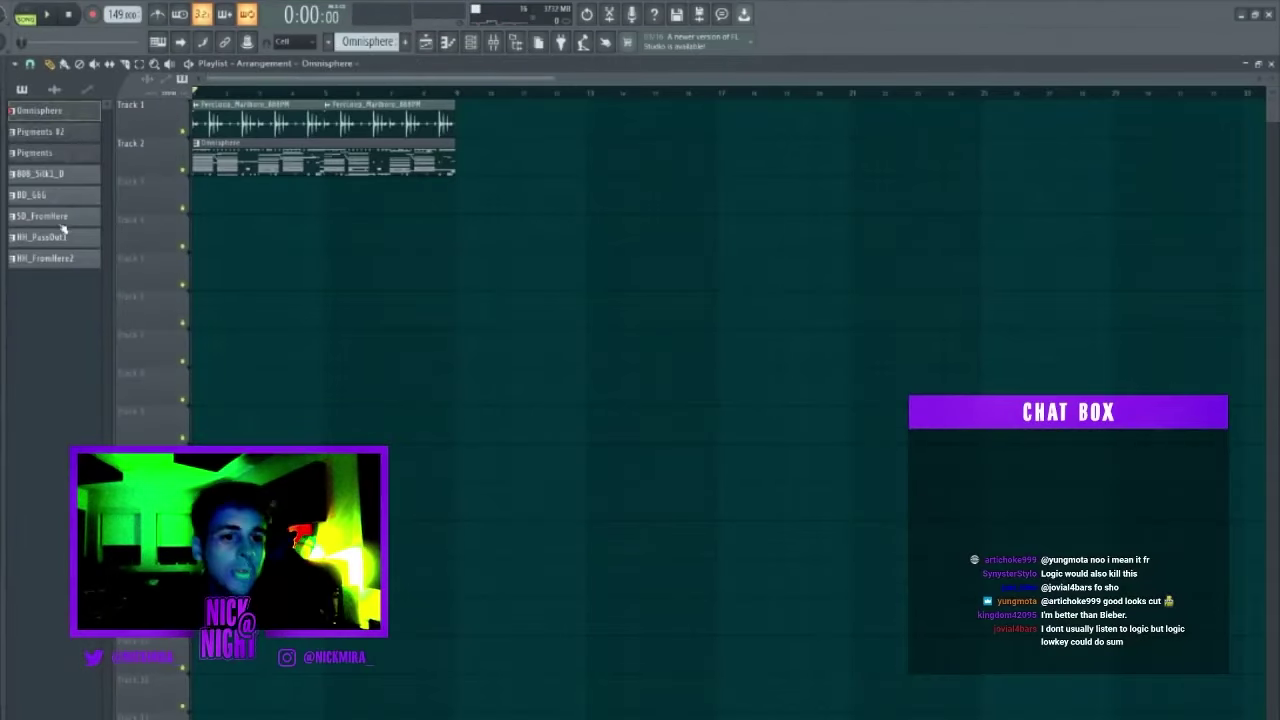
left_click(58, 264, "shift")
left_click_drag(38, 171, 200, 205)
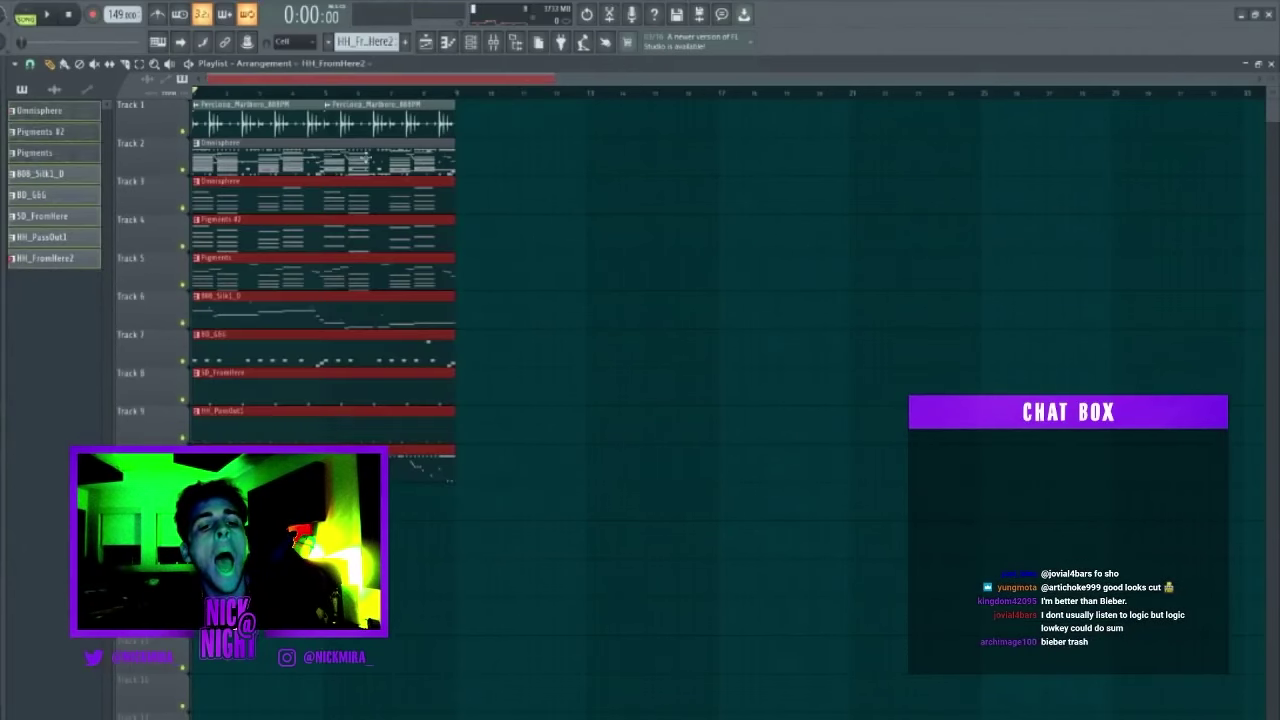
right_click(236, 163)
Solo the Pigments, Pigments #2 and Omnisphere tracks in turn to audition each layer.
key("space")
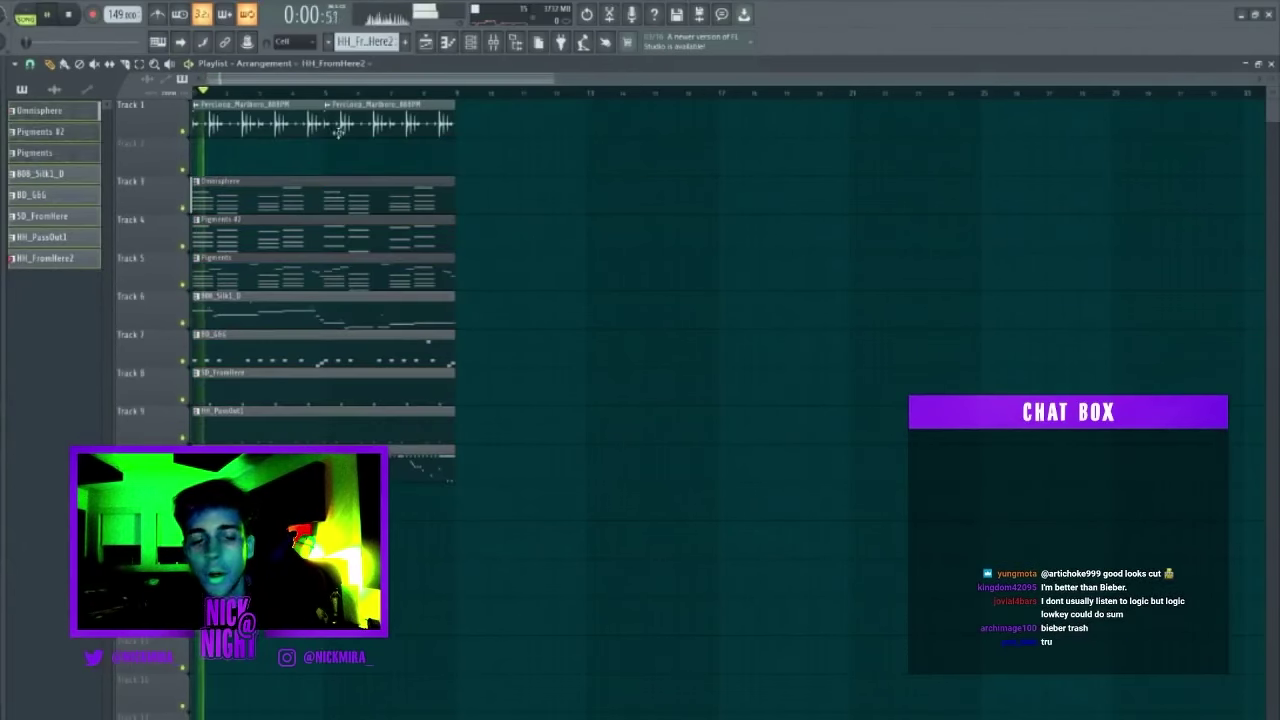
right_click(183, 286)
key("space")
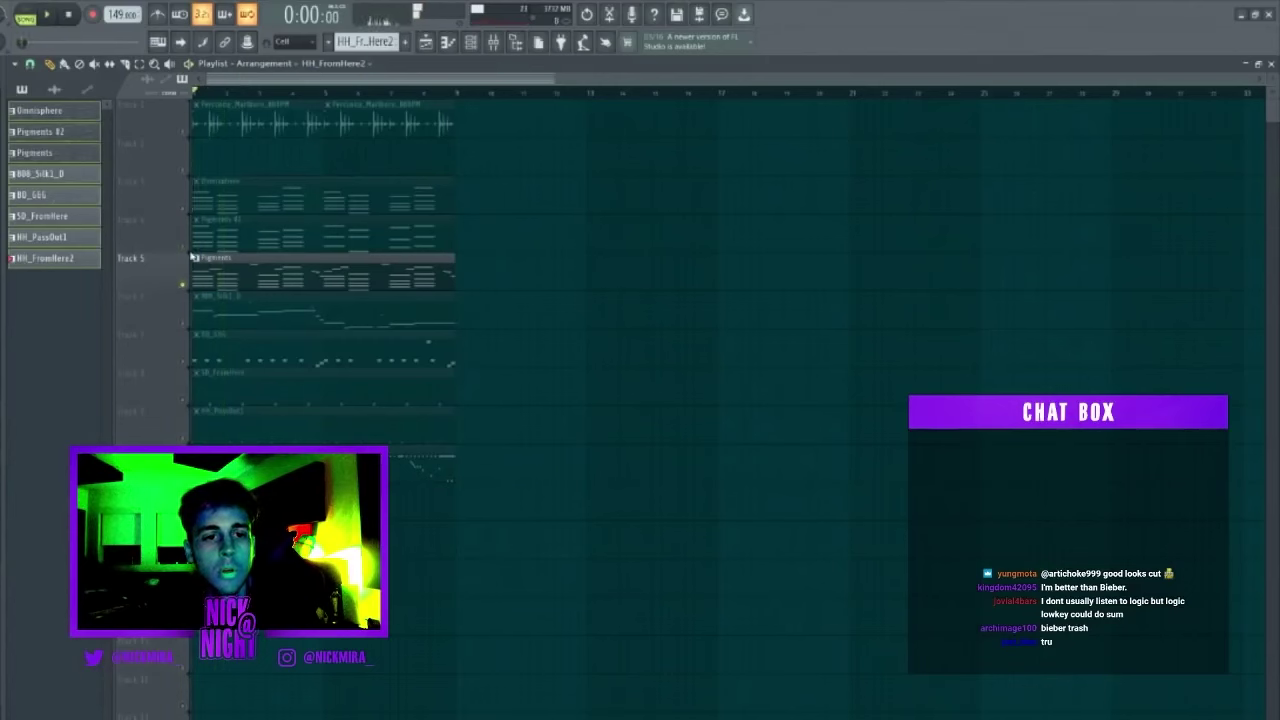
right_click(183, 247)
key("space")
key("space")
right_click(183, 209)
Quick-render the Omnisphere pattern as an audio clip on Track 2, delete its pattern clip and play the audio soloed.
left_click(319, 181)
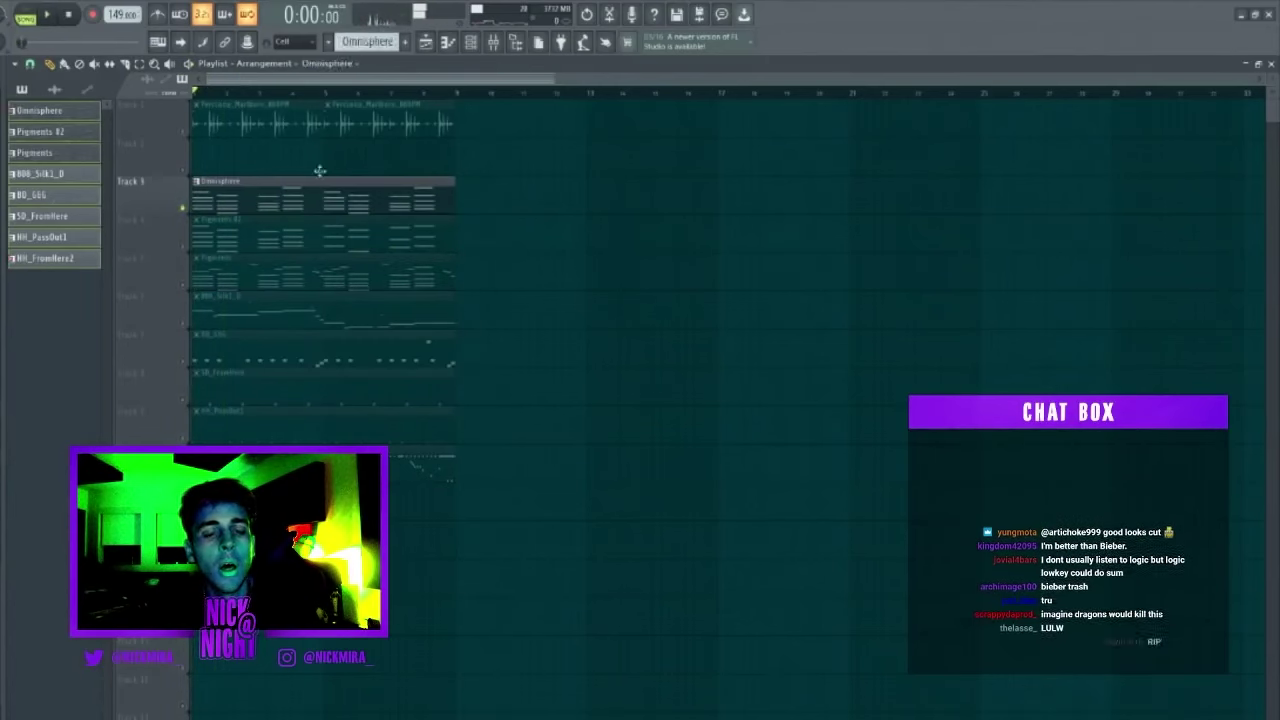
left_click(330, 42)
left_click(445, 264)
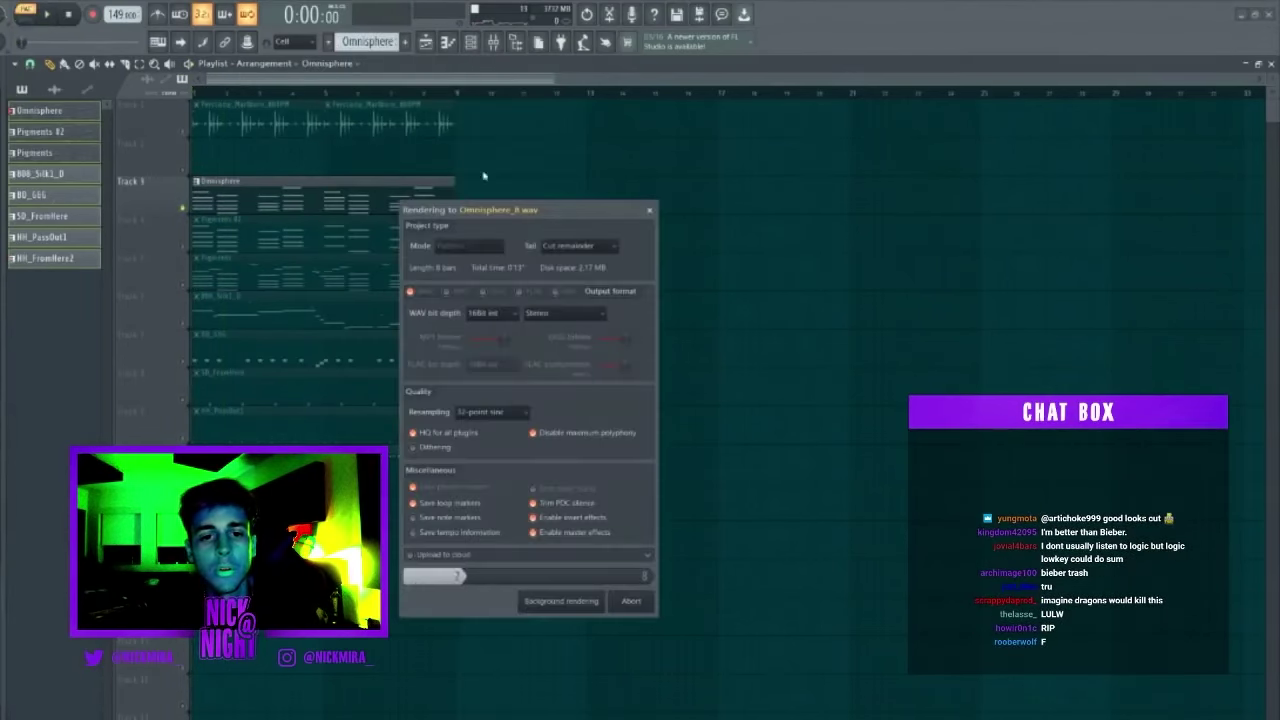
left_click_drag(236, 161, 120, 163)
right_click(231, 193)
right_click(183, 170)
key("space")
Set the Omnisphere audio clip's time-stretching mode to Stretch and lower its pitch.
left_click(237, 161)
double_click(237, 161)
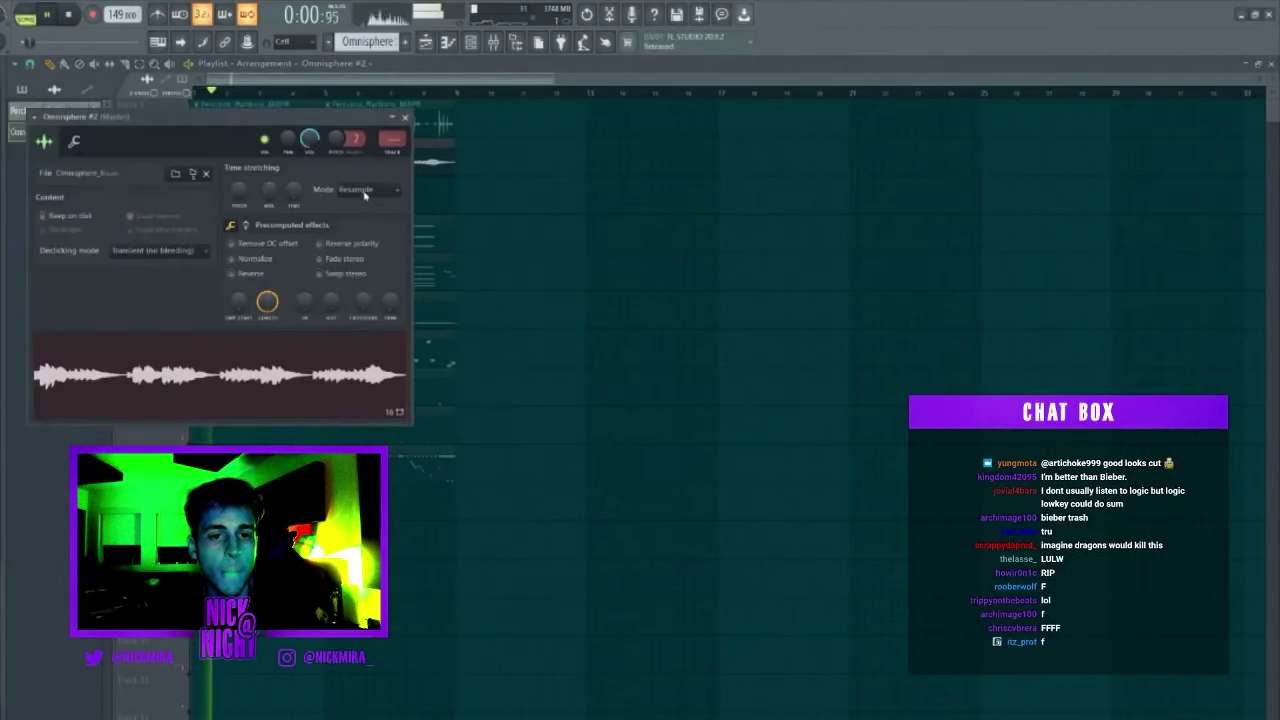
left_click(365, 190)
left_click(352, 226)
left_click_drag(238, 190, 240, 250)
key("space")
key("space")
key("Escape")
Compare the Omnisphere audio clip soloed and with the other tracks, and reopen its sample settings.
right_click(187, 173)
right_click(184, 170)
right_click(184, 170)
right_click(184, 170)
double_click(222, 162)
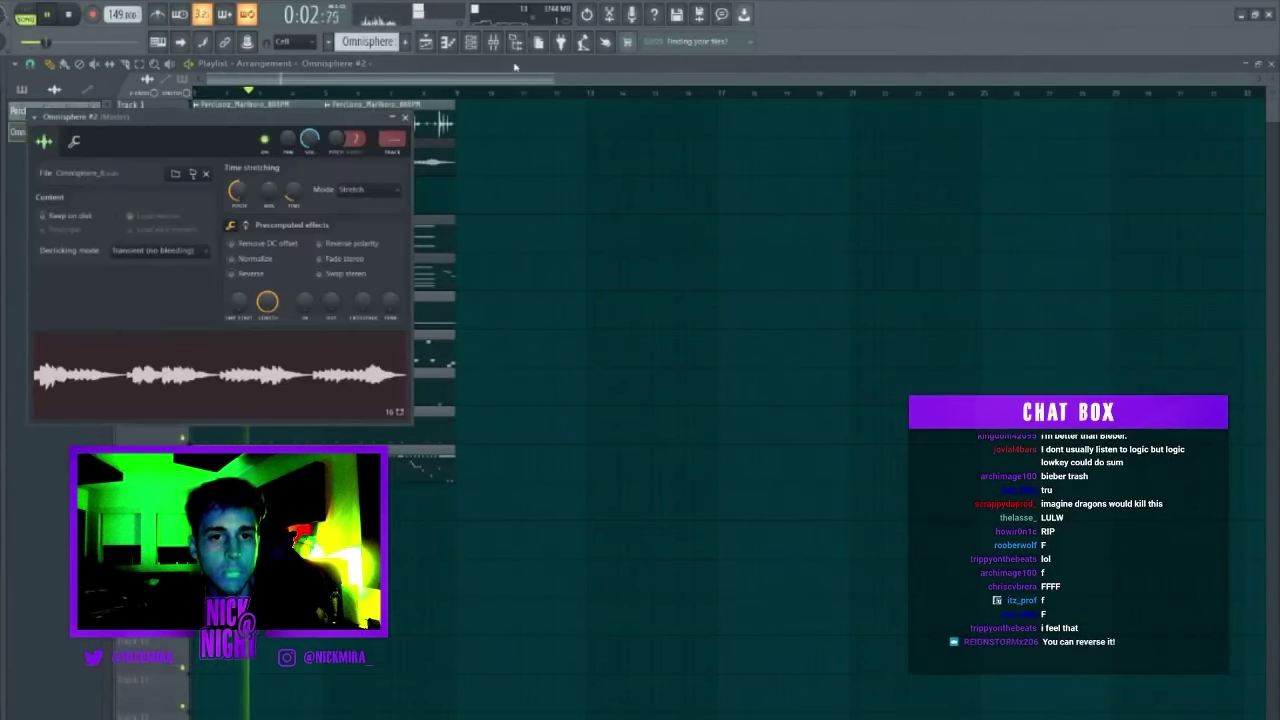
Add the FX_VoxDope1_Wet vocal sample as a new channel above Omnisphere and open its piano roll.
key("F6")
left_click(216, 237)
left_click(224, 252)
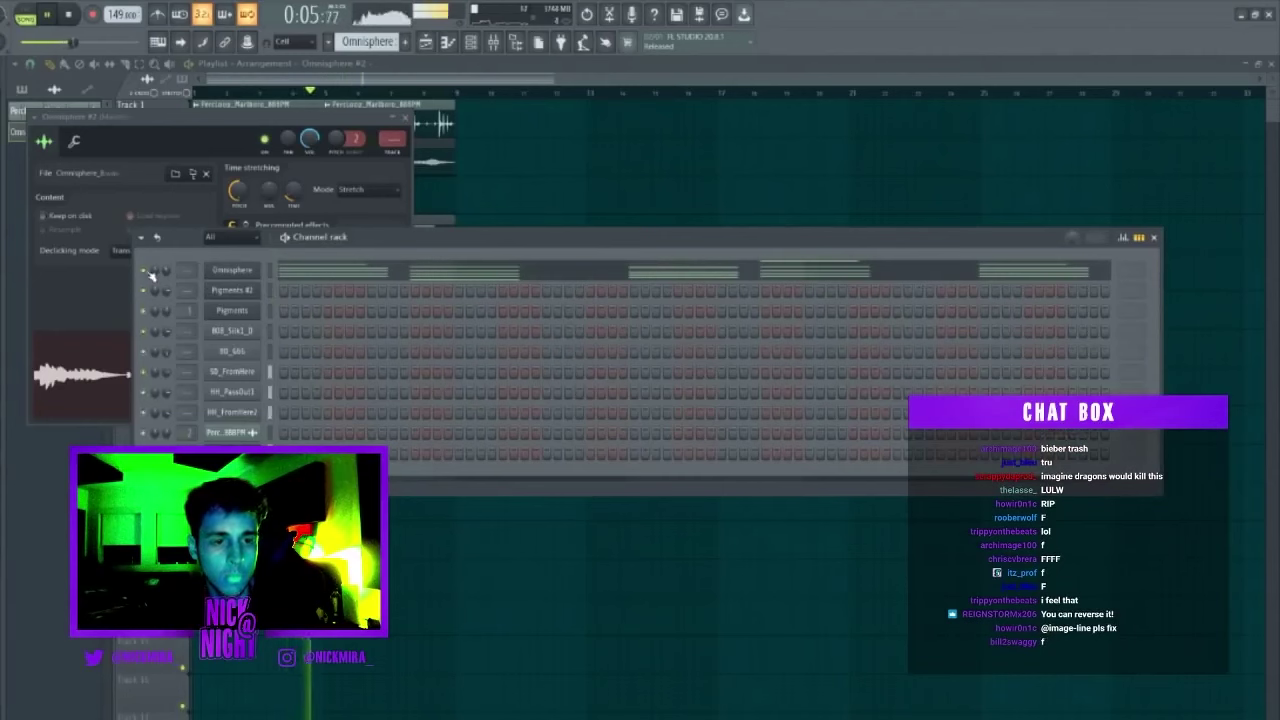
left_click(236, 239)
left_click(224, 253)
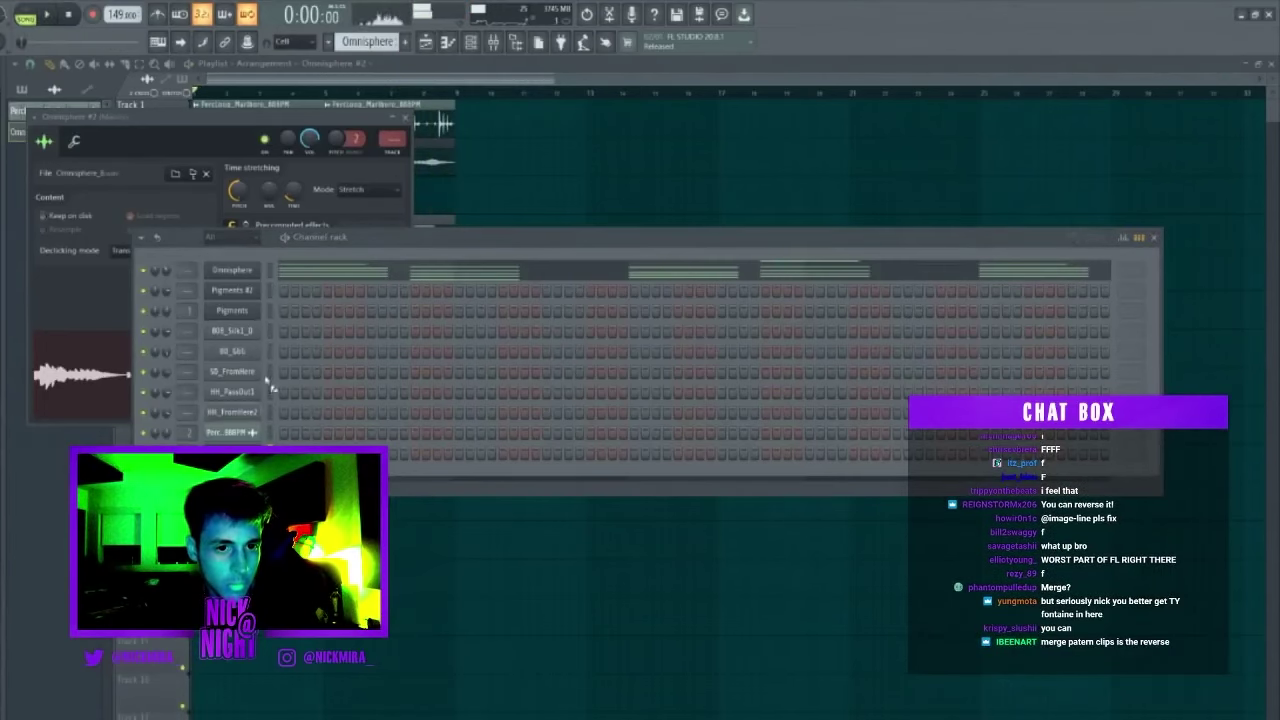
left_click_drag(245, 267, 250, 270)
right_click(254, 266)
left_click(270, 272)
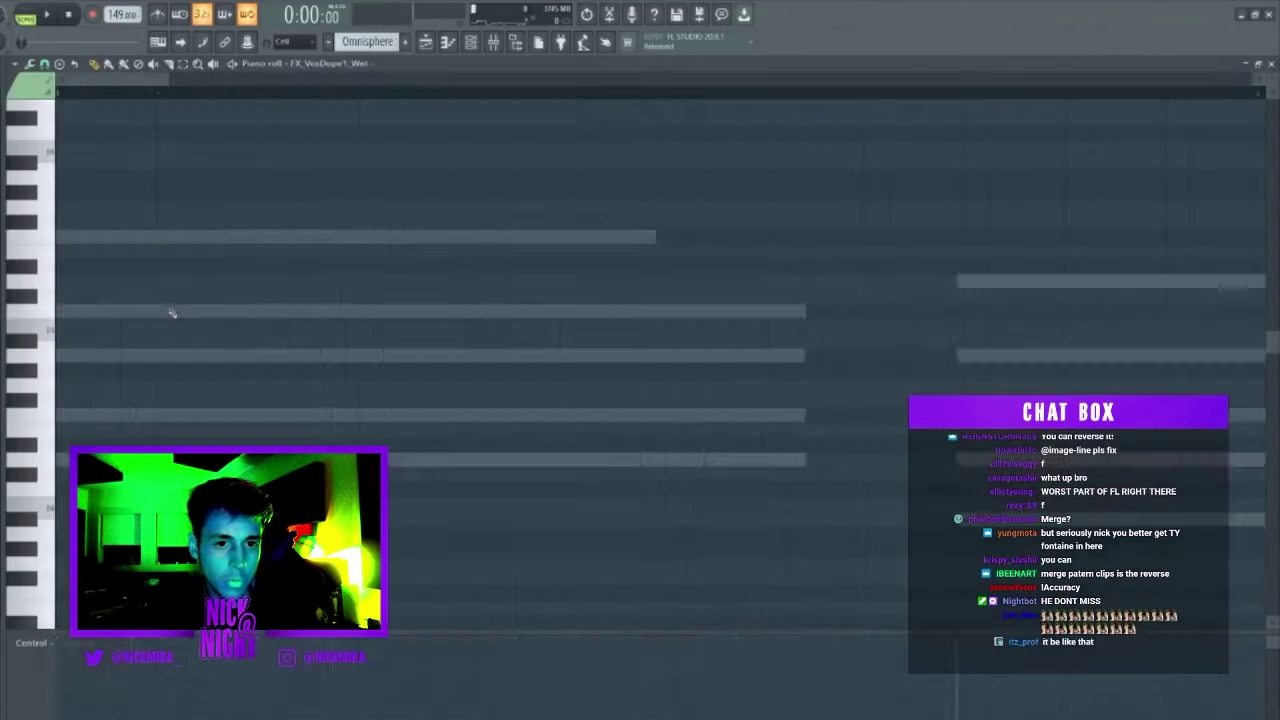
Audition the FX_VoxDope1_Wet sample at different pitches on the piano roll keyboard.
left_click(26, 275)
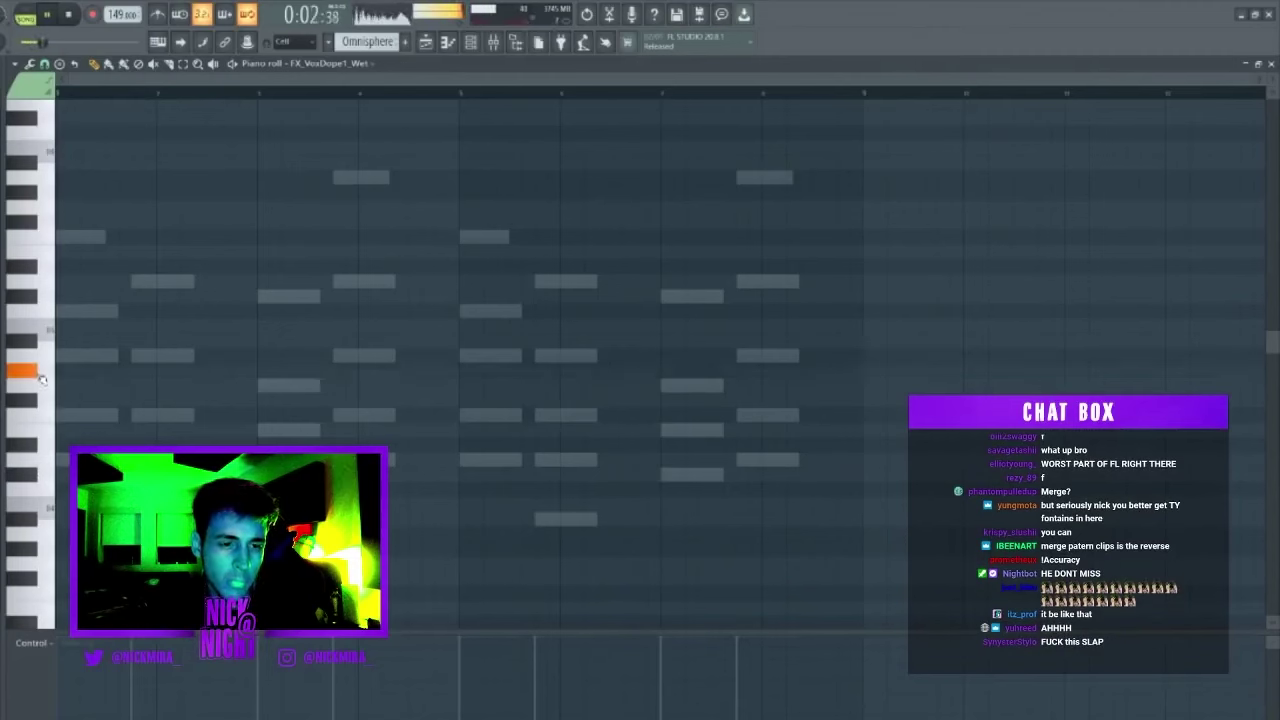
left_click(33, 342)
key("space")
left_click(40, 328)
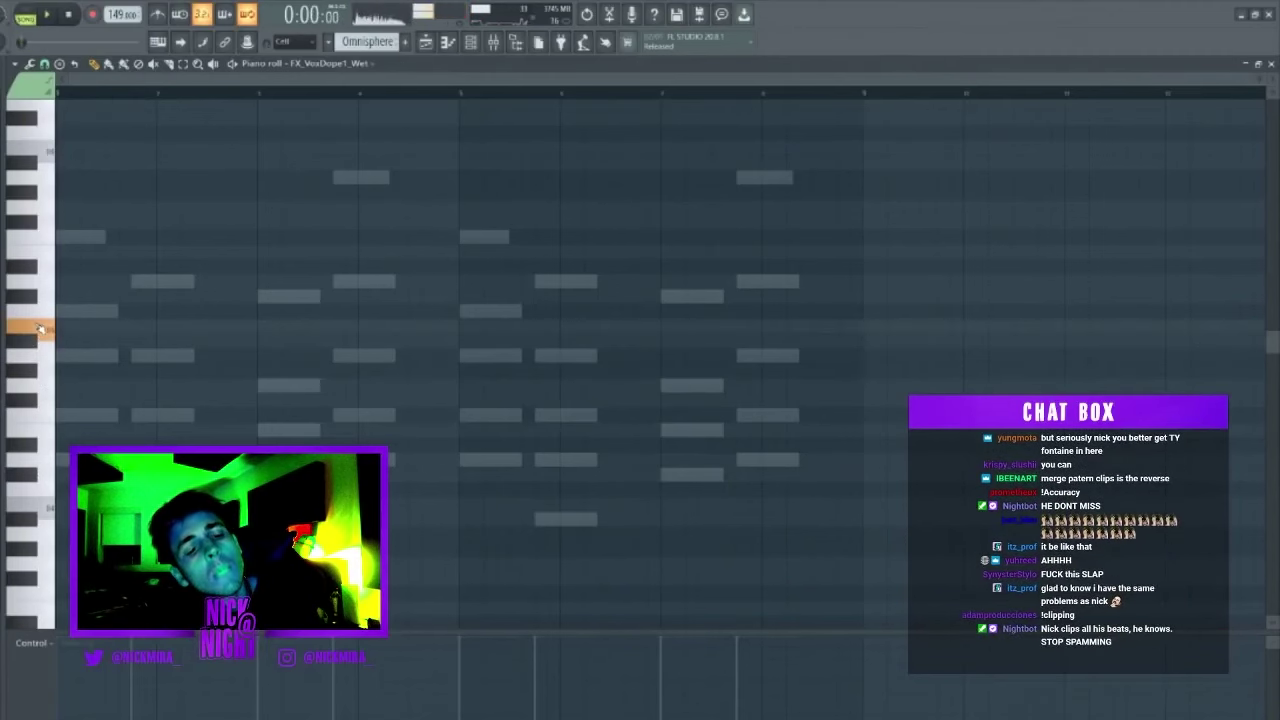
left_click(33, 297)
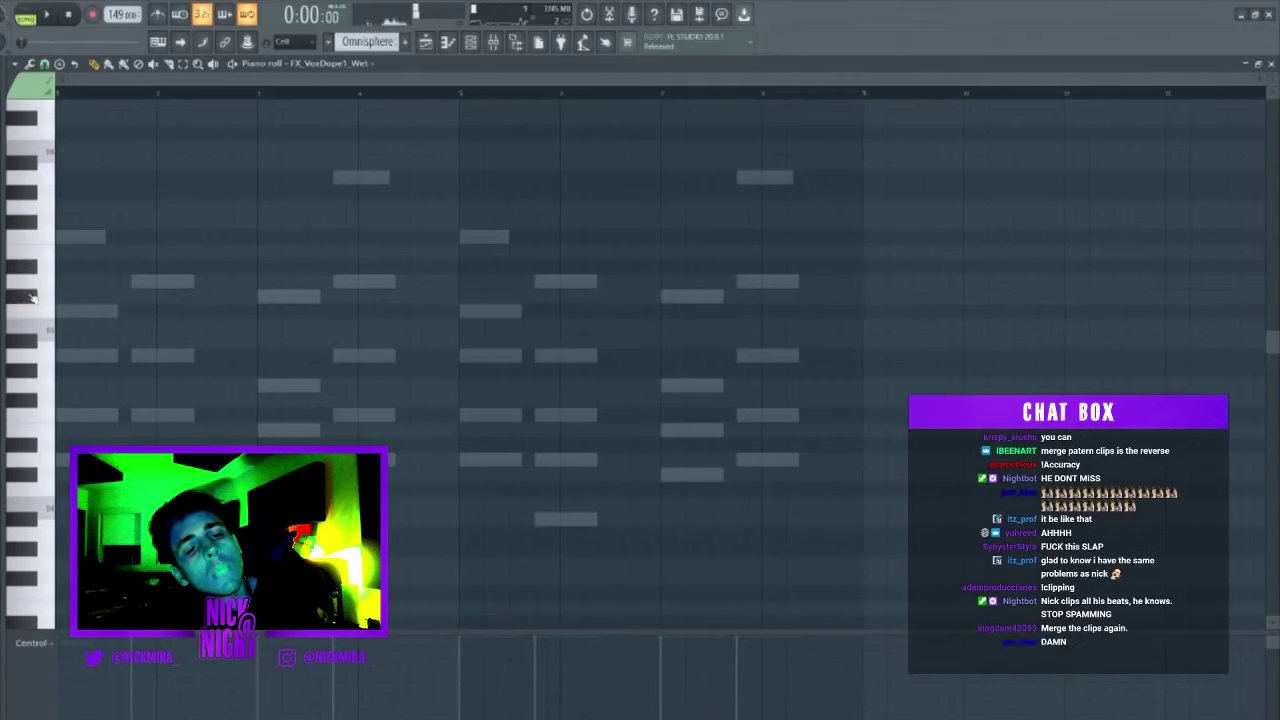
key("F7")
key("space")
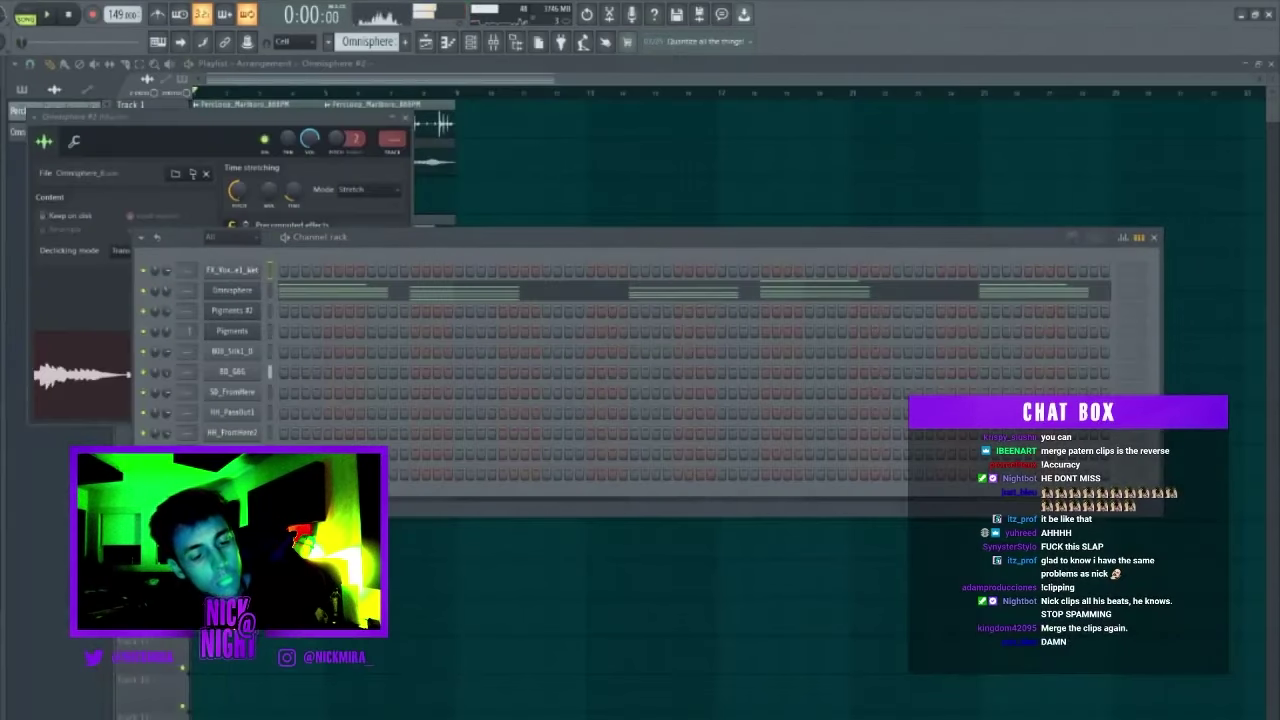
Move the FX_VoxDope3_Wet sample's start point forward and enable a volume envelope with a minimal attack.
left_click(240, 272)
left_click_drag(285, 320, 256, 300)
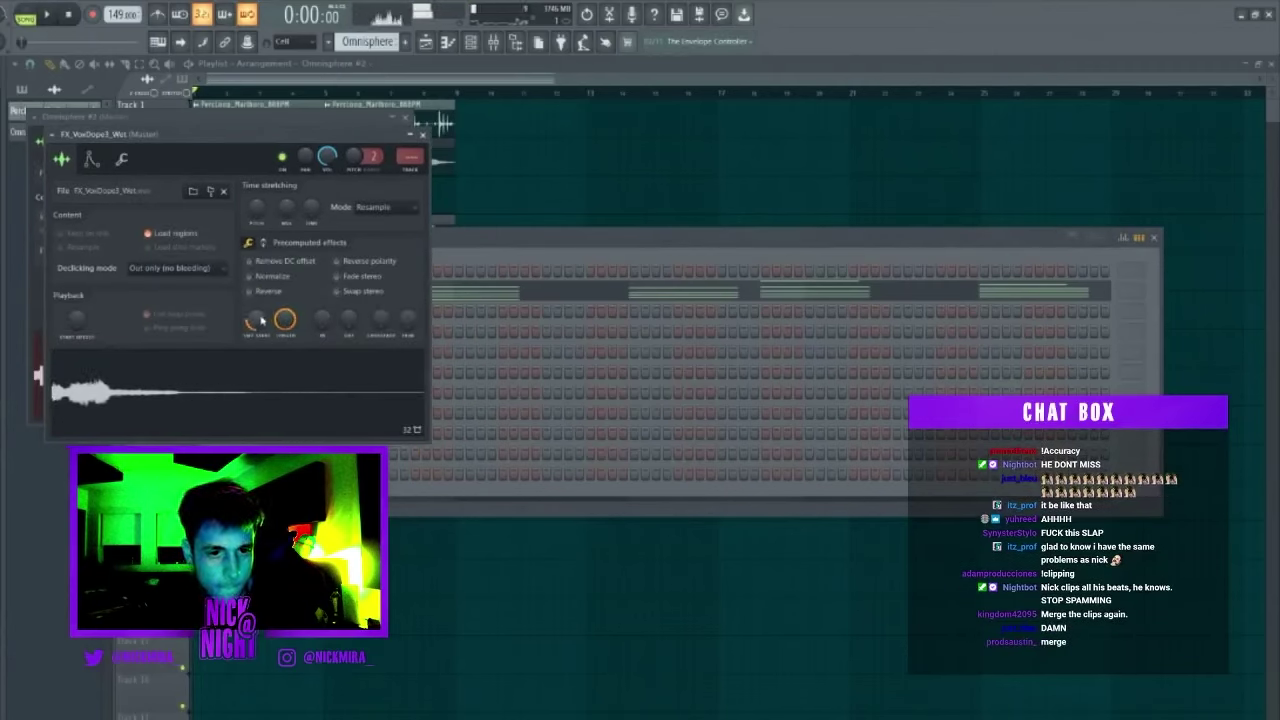
left_click(92, 160)
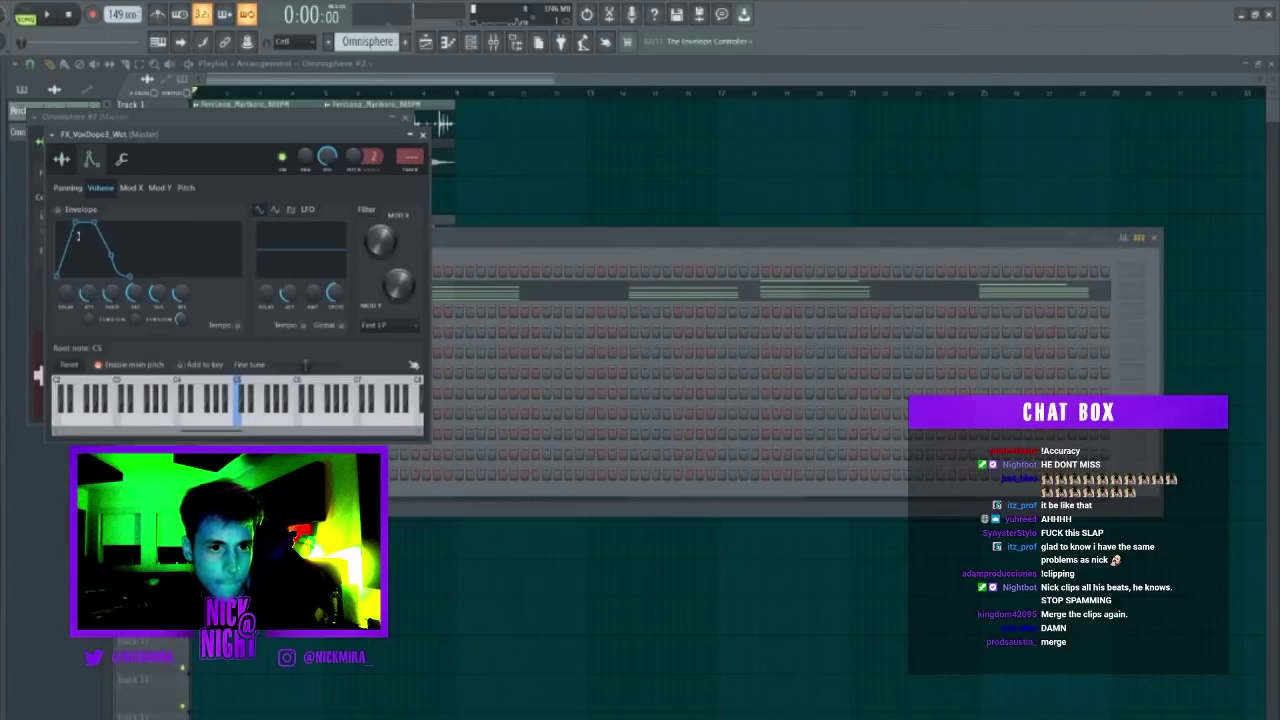
left_click(57, 210)
left_click_drag(75, 222, 55, 220)
Place an FX_VoxDope3_Wet hit on the first step and play that channel soloed.
key("F7")
key("space")
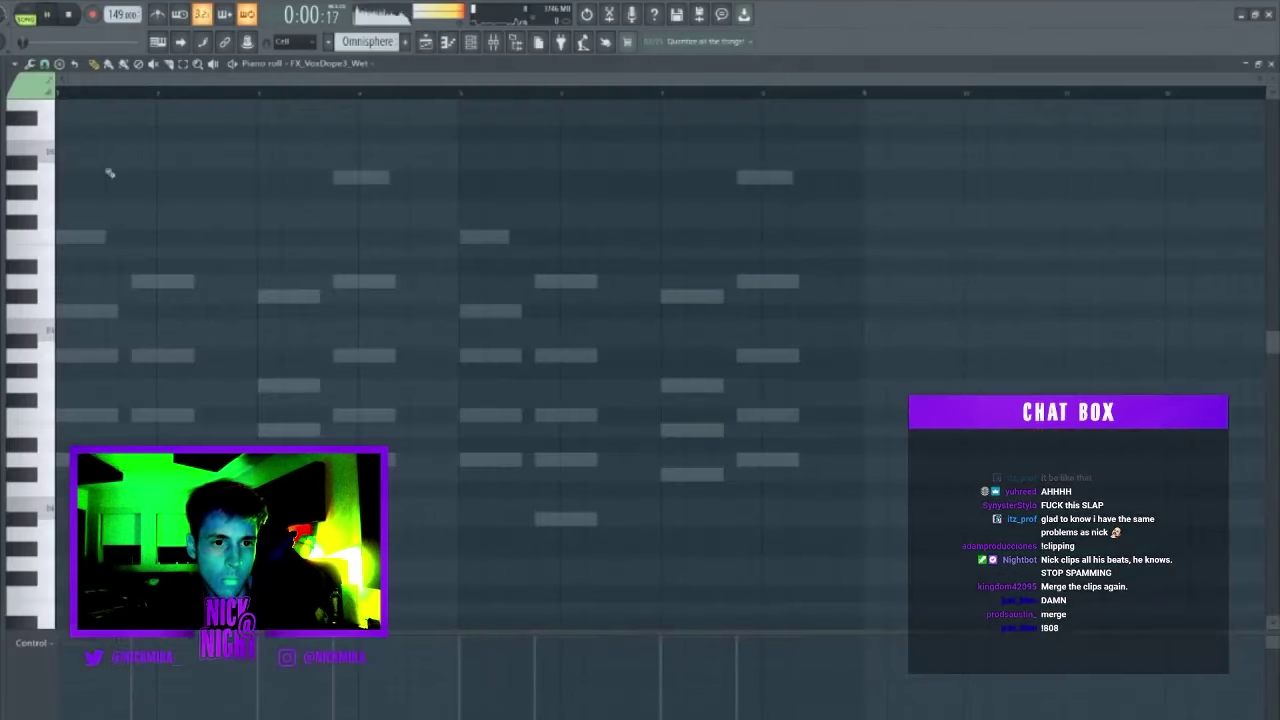
key("F7")
left_click(64, 160)
key("Escape")
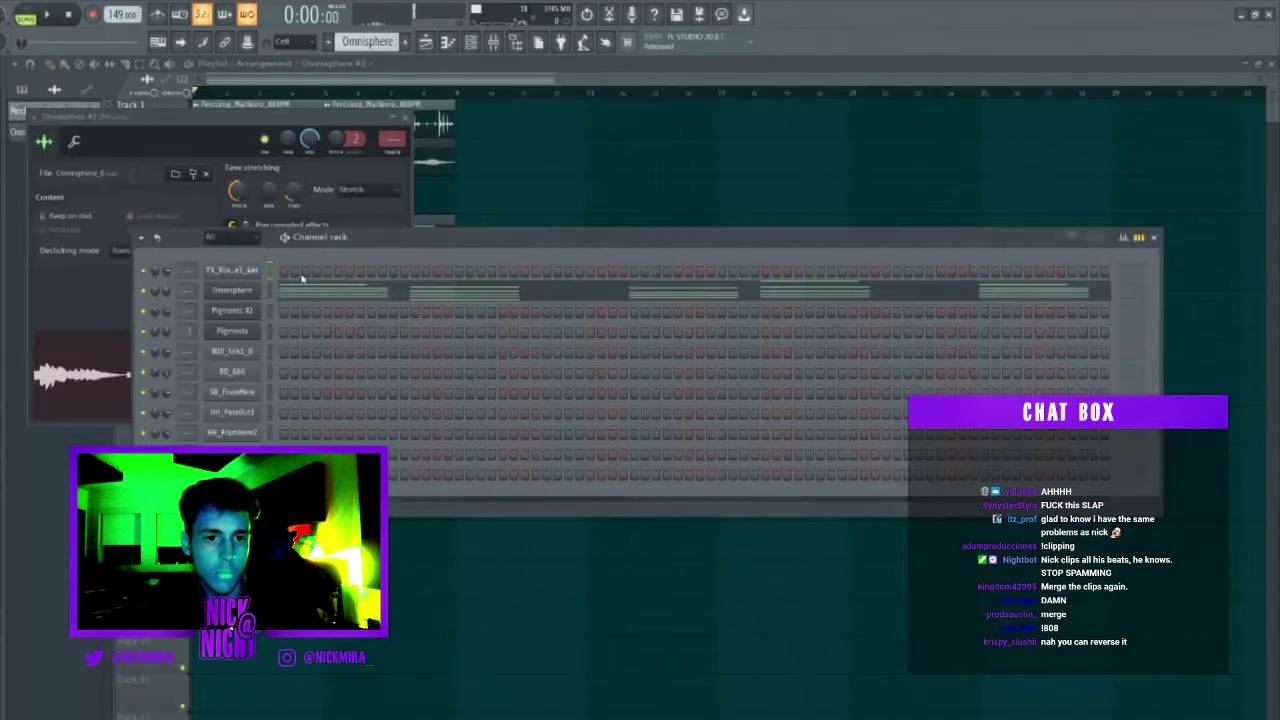
key("space")
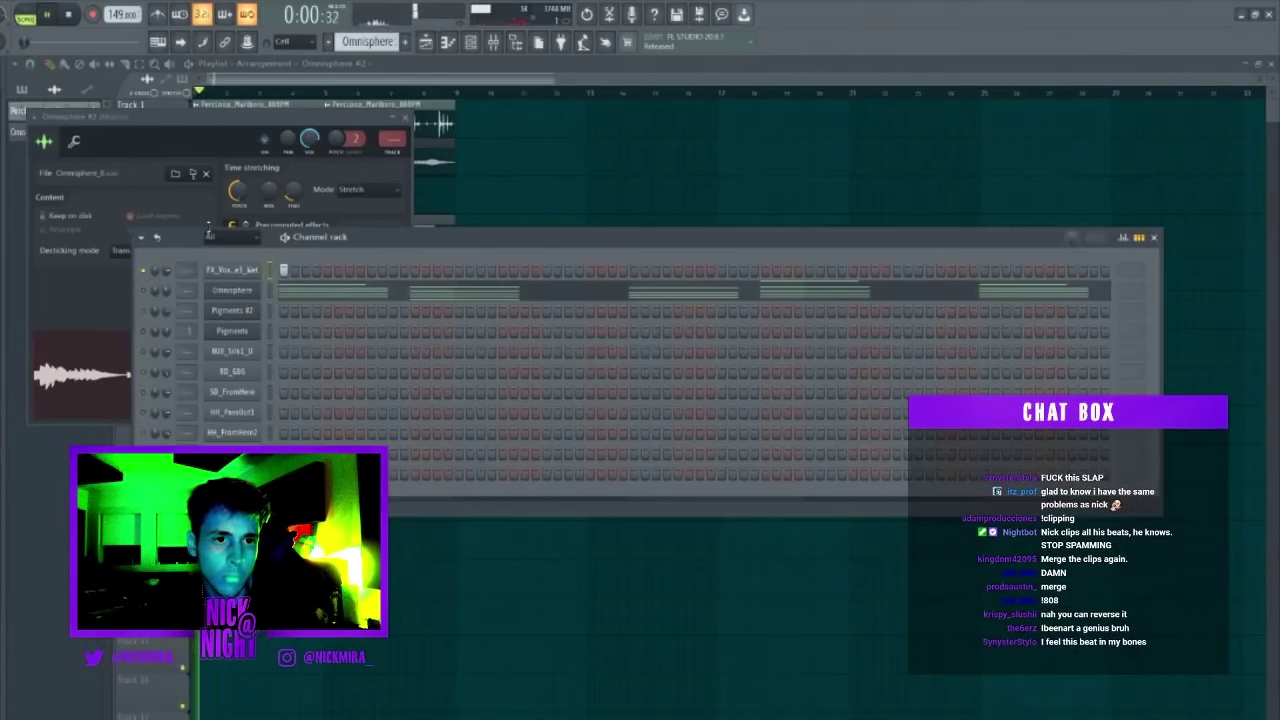
Set the FX_VoxDope3_Wet time-stretching mode to Auto, raise its stretch pitch and play it back.
left_click(231, 274)
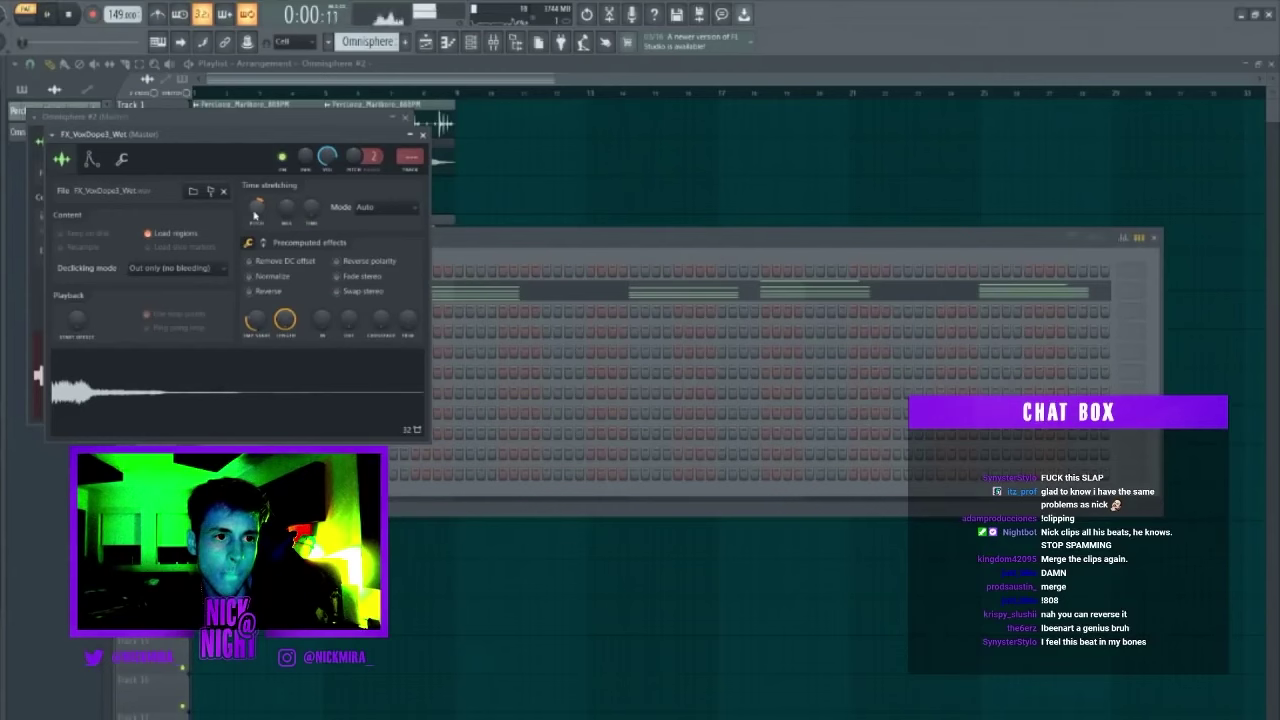
key("Escape")
key("space")
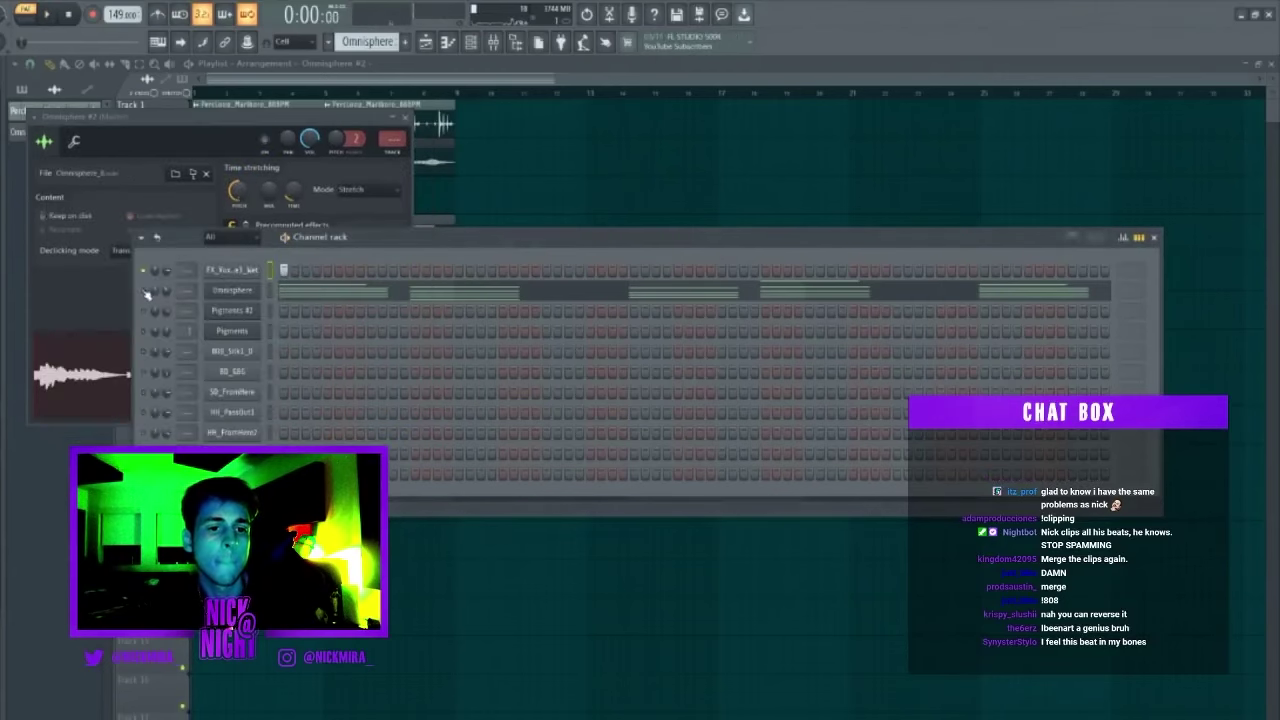
Set the FX_VoxDope3_Wet channel's pitch range to 12 semitones and lower its channel pitch.
left_click(231, 270)
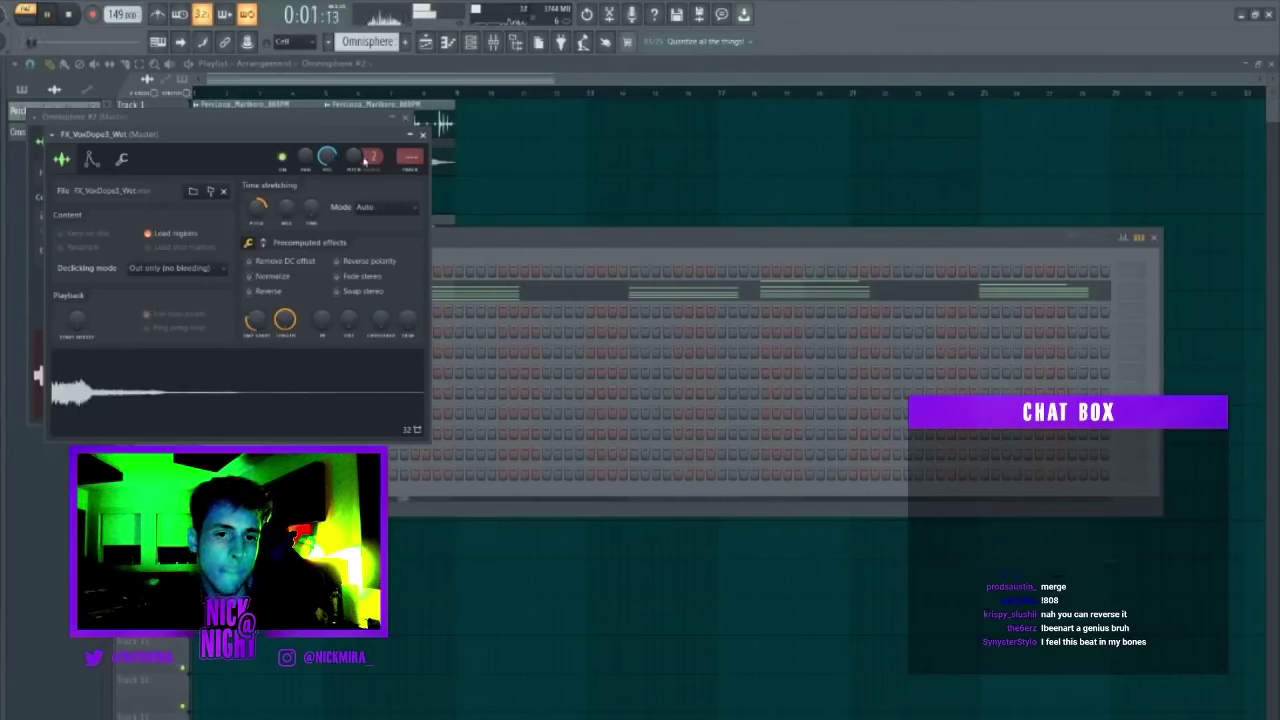
left_click_drag(352, 157, 349, 168)
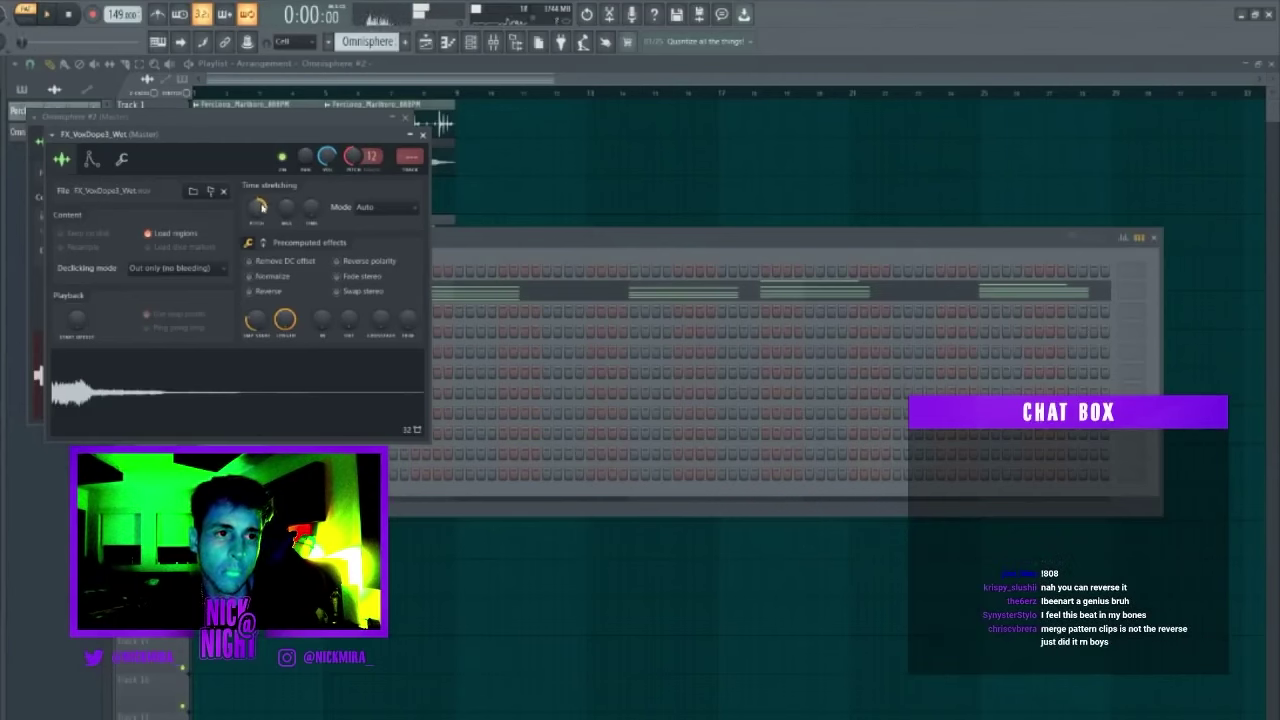
key("space")
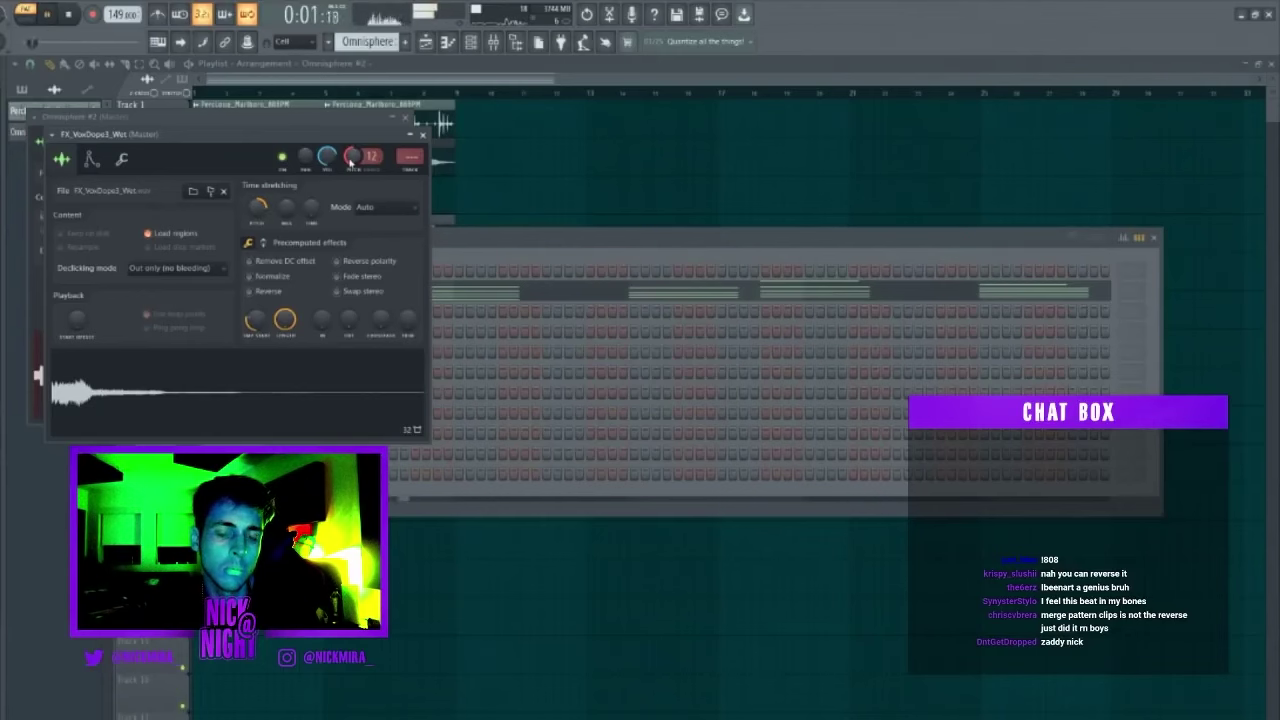
right_click(349, 163)
left_click(386, 175)
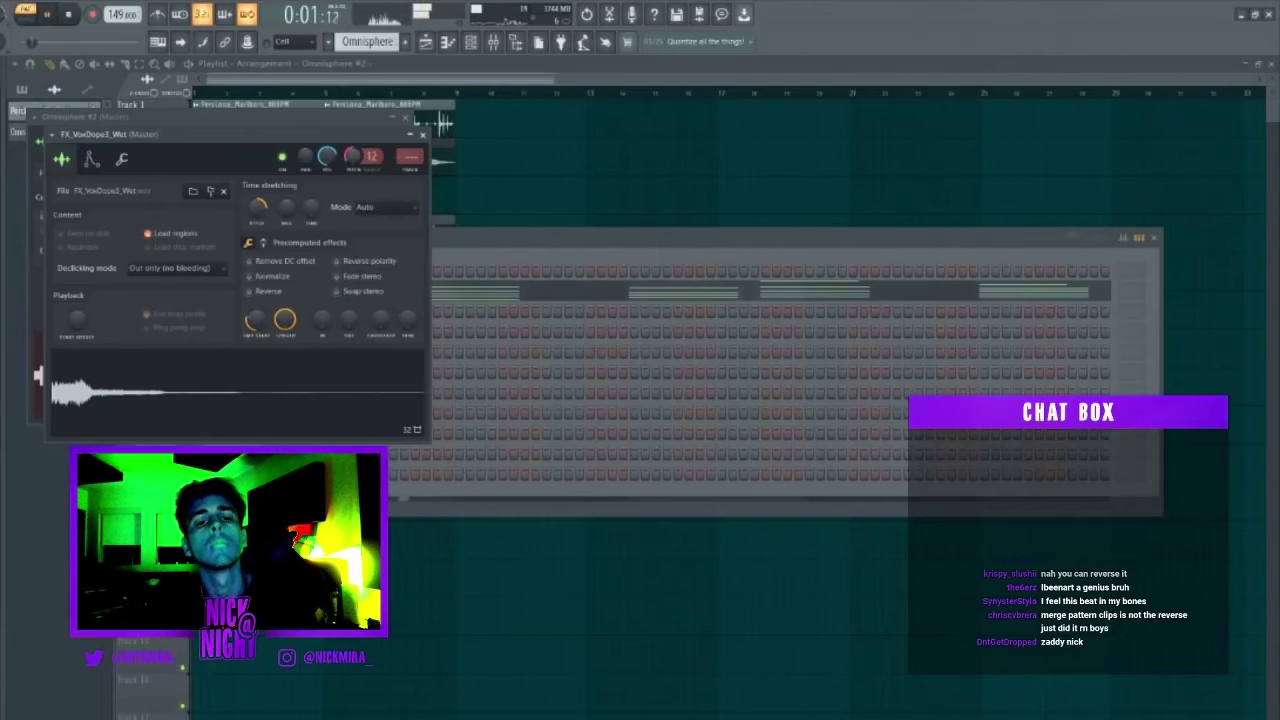
Move the FX_VoxDope3_Wet note to beat 2 of bar 4 and add a matching note at beat 2 of bar 8.
key("Escape")
right_click(243, 275)
left_click(268, 284)
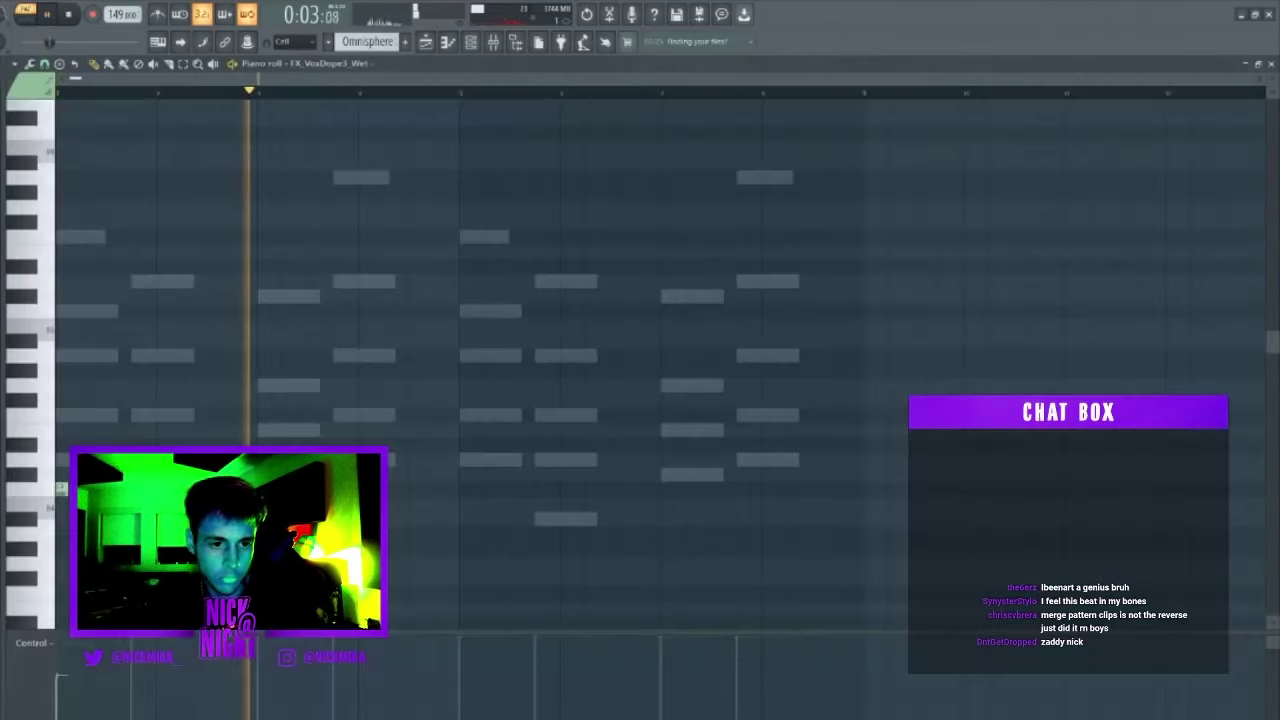
left_click_drag(63, 490, 387, 492)
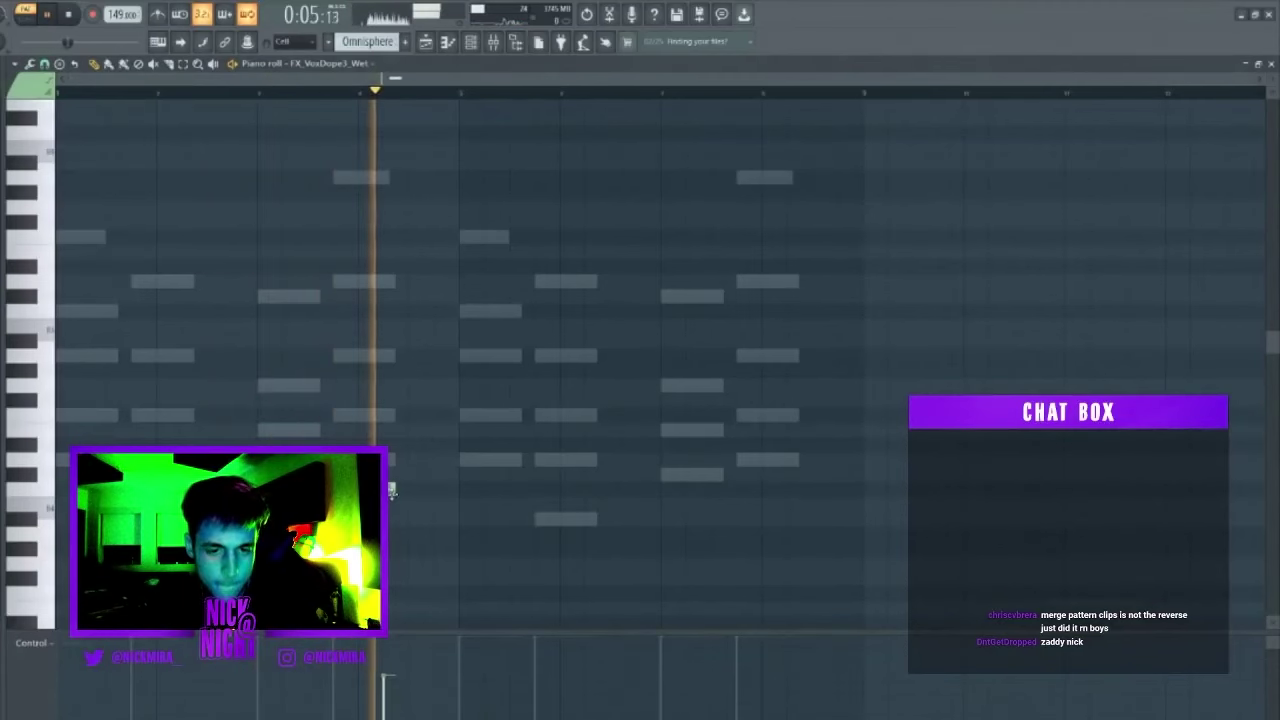
left_click(795, 489)
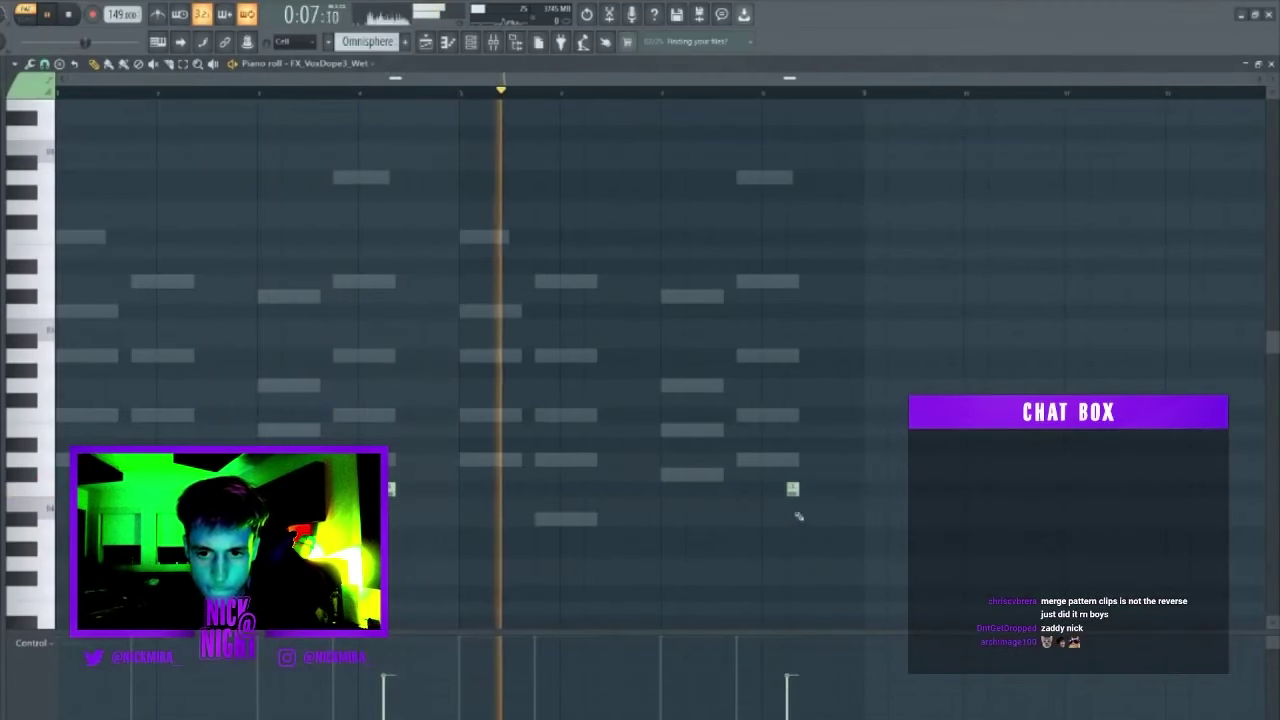
Lengthen the two FX_VoxDope3_Wet notes slightly and leave the piano roll.
key("ctrl+a")
key("ctrl+d")
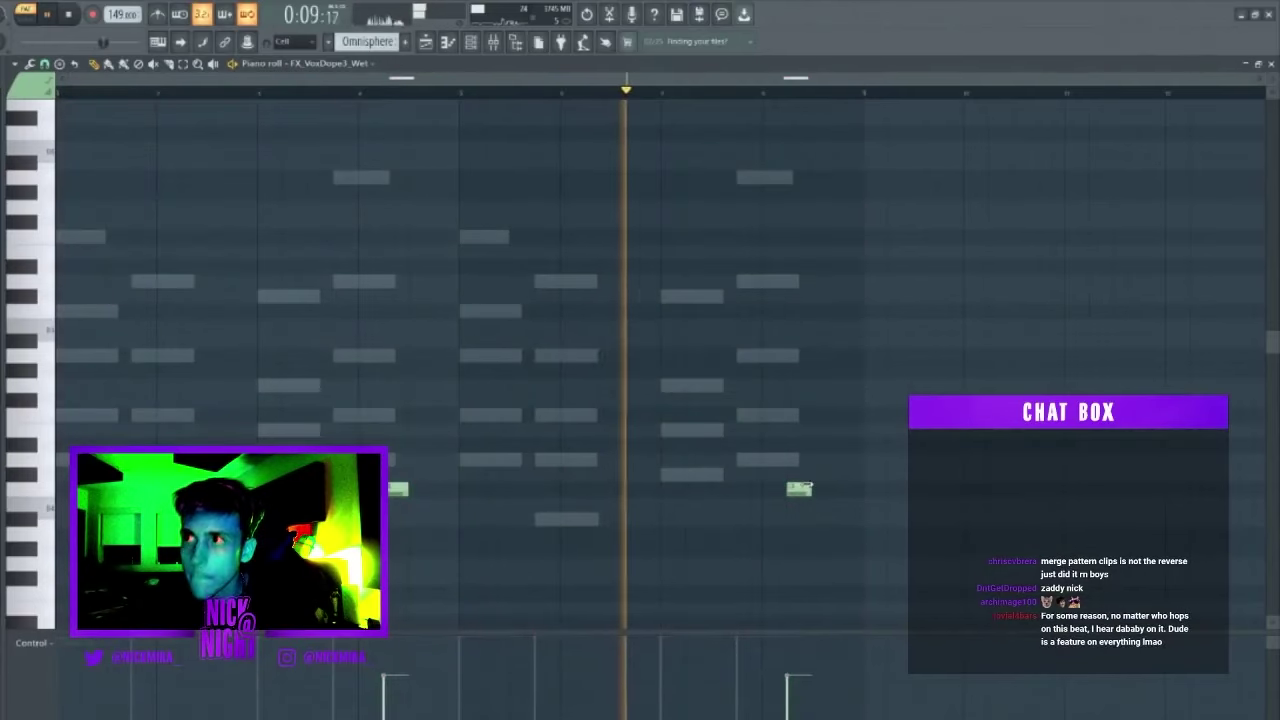
key("Escape")
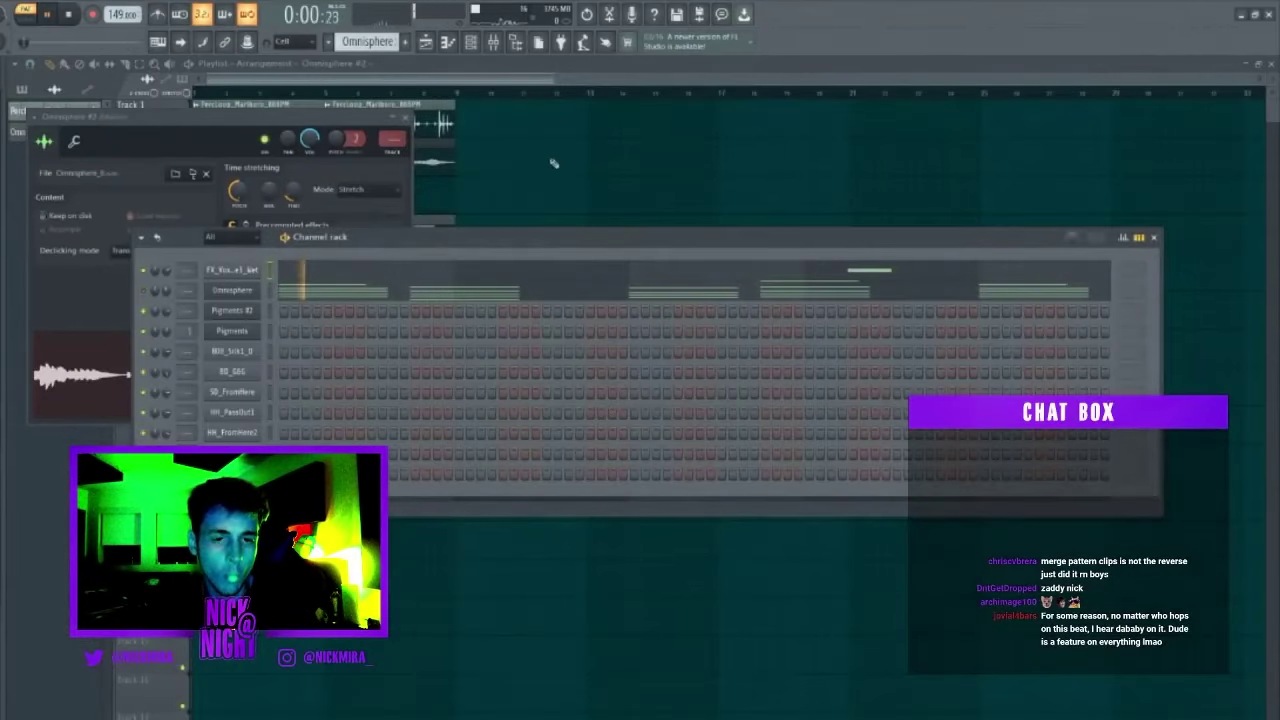
Switch to song mode and play the arrangement from the start.
key("l")
key("space")
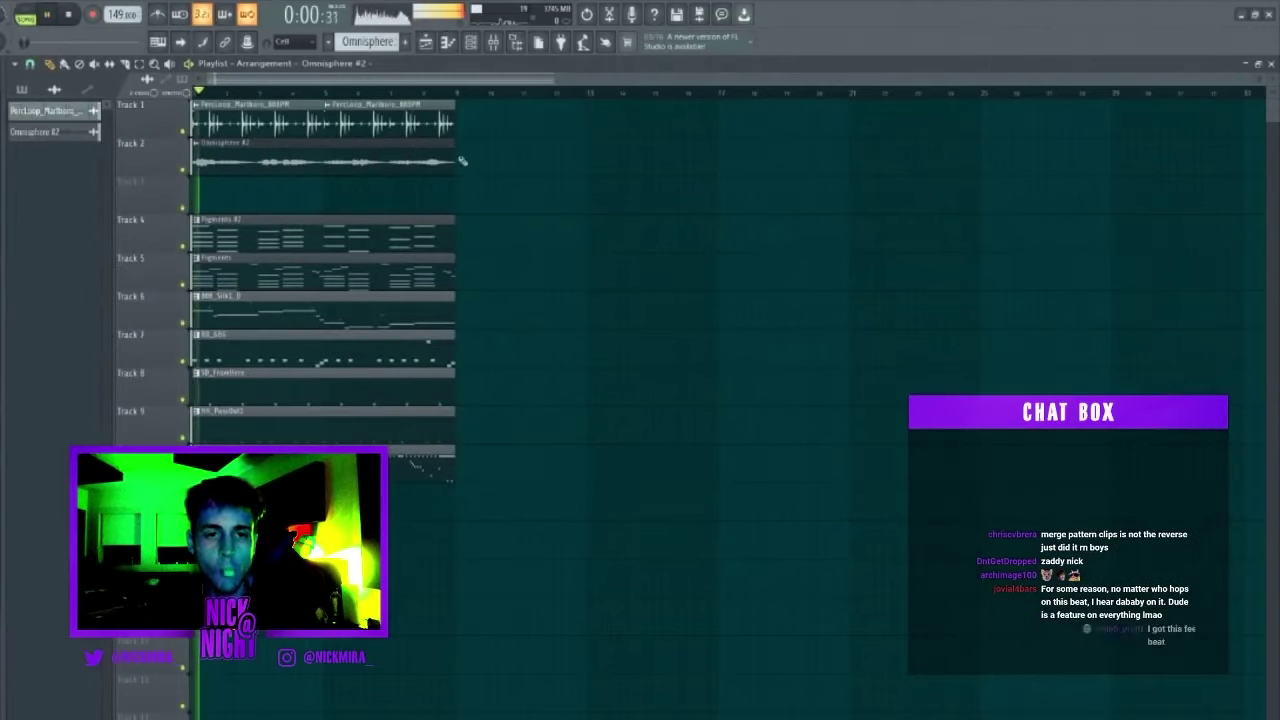
left_click(471, 45)
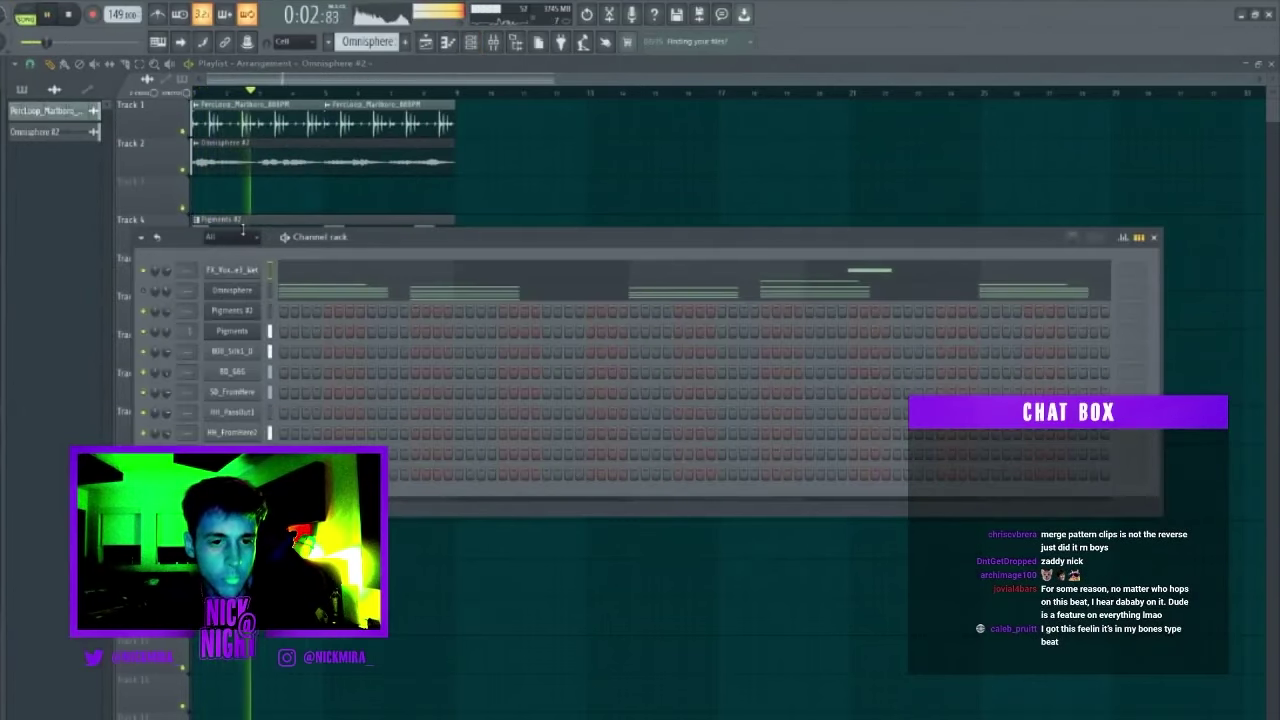
key("Escape")
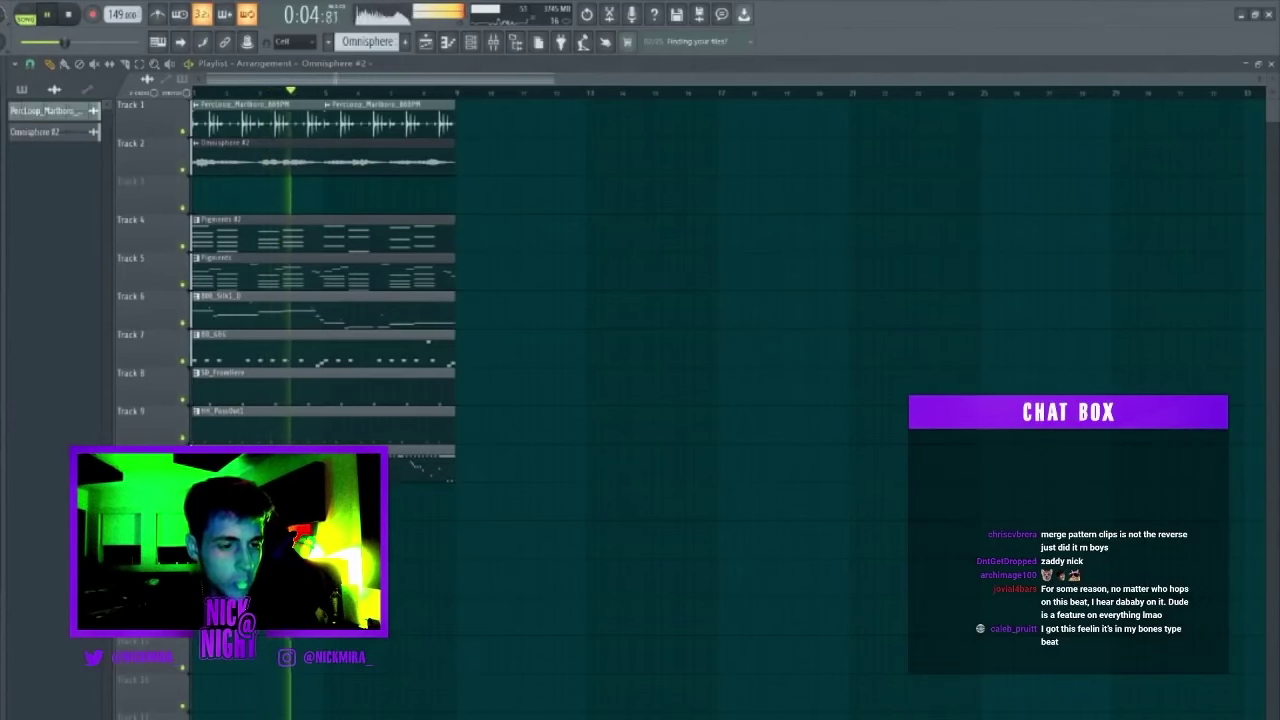
key("space")
key("space")
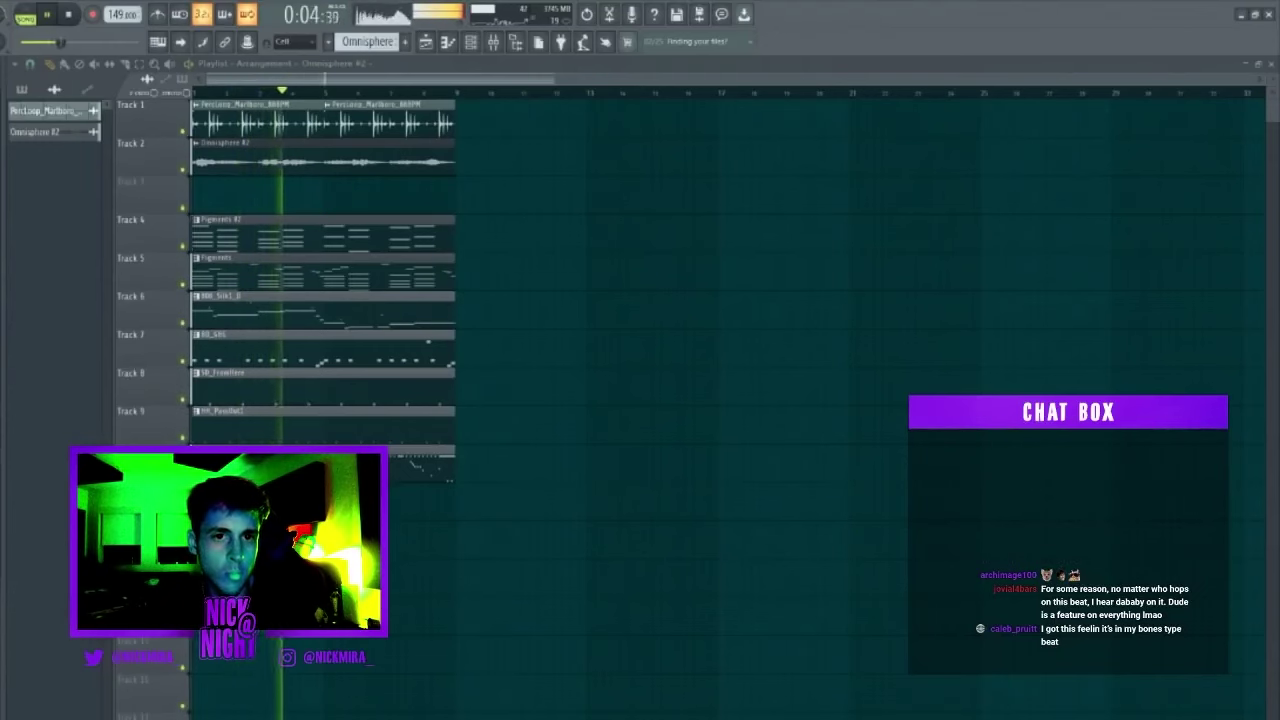
Create a new empty pattern, Pattern 9, and show its step grid in the channel rack.
left_click(409, 42)
key("Return")
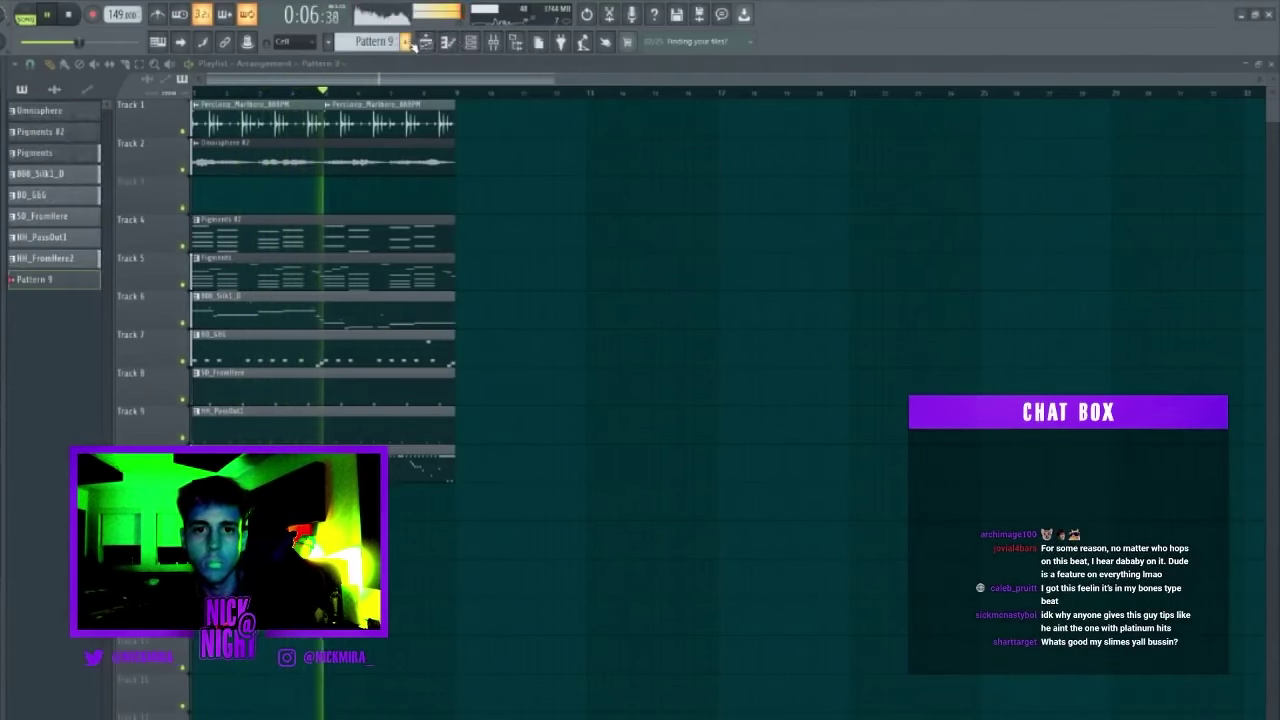
key("minus")
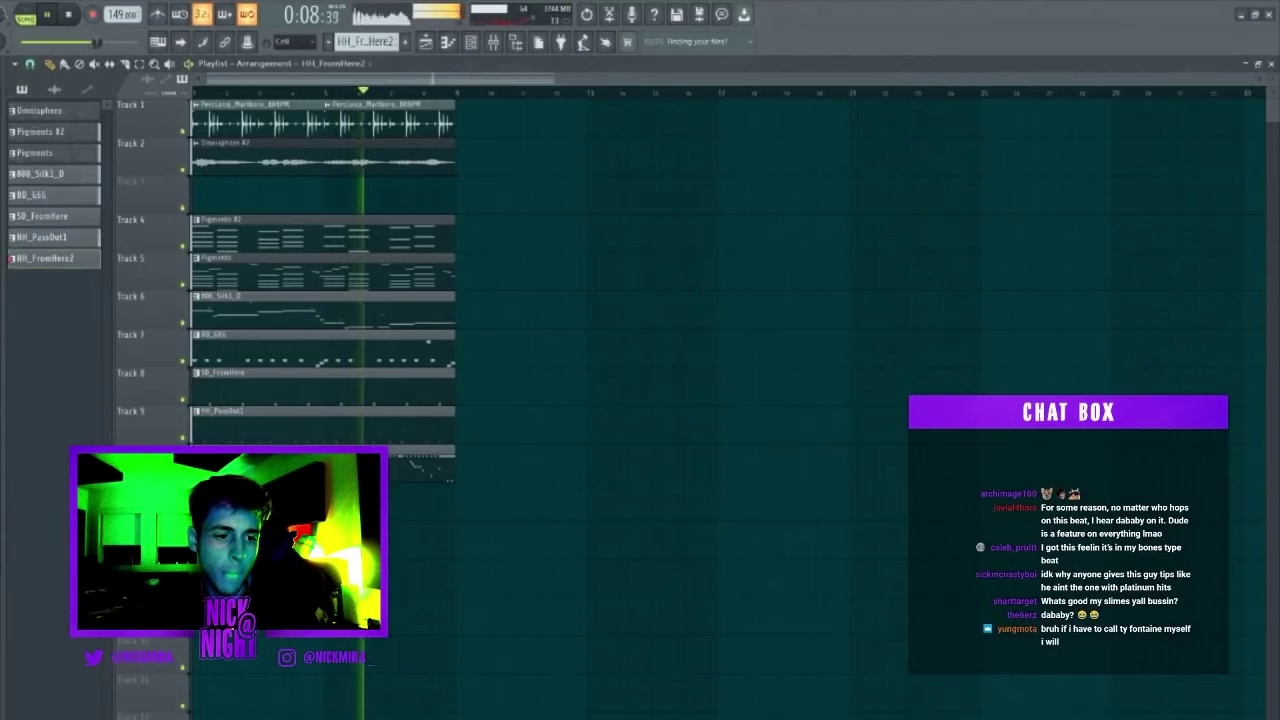
key("F6")
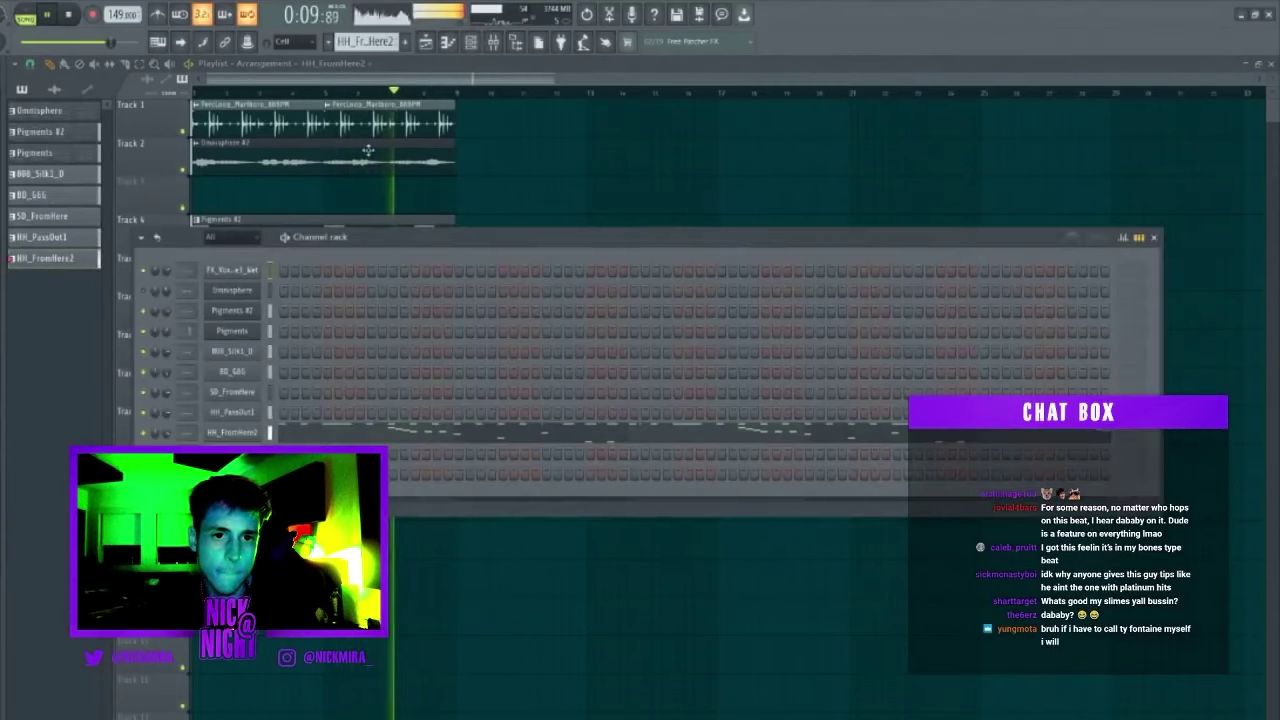
left_click(406, 42)
key("Return")
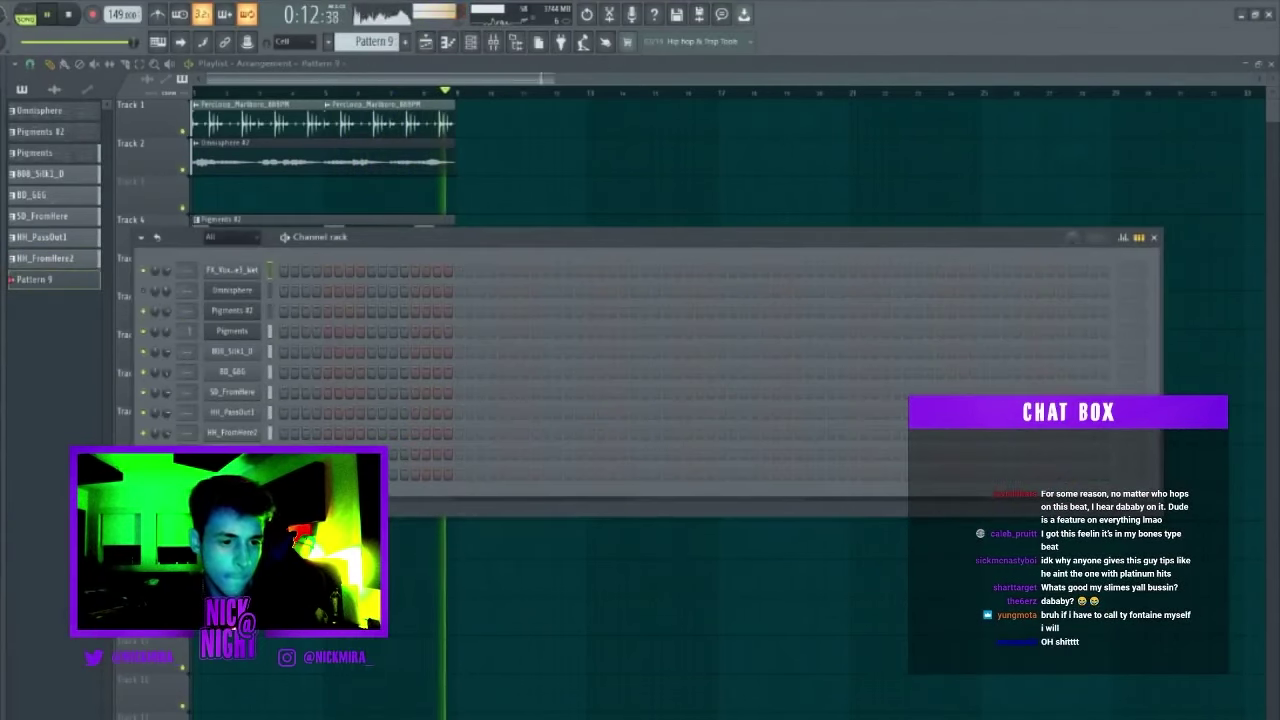
Fill every fourth step of the Clap_Silk1 channel in Pattern 9.
right_click(257, 488)
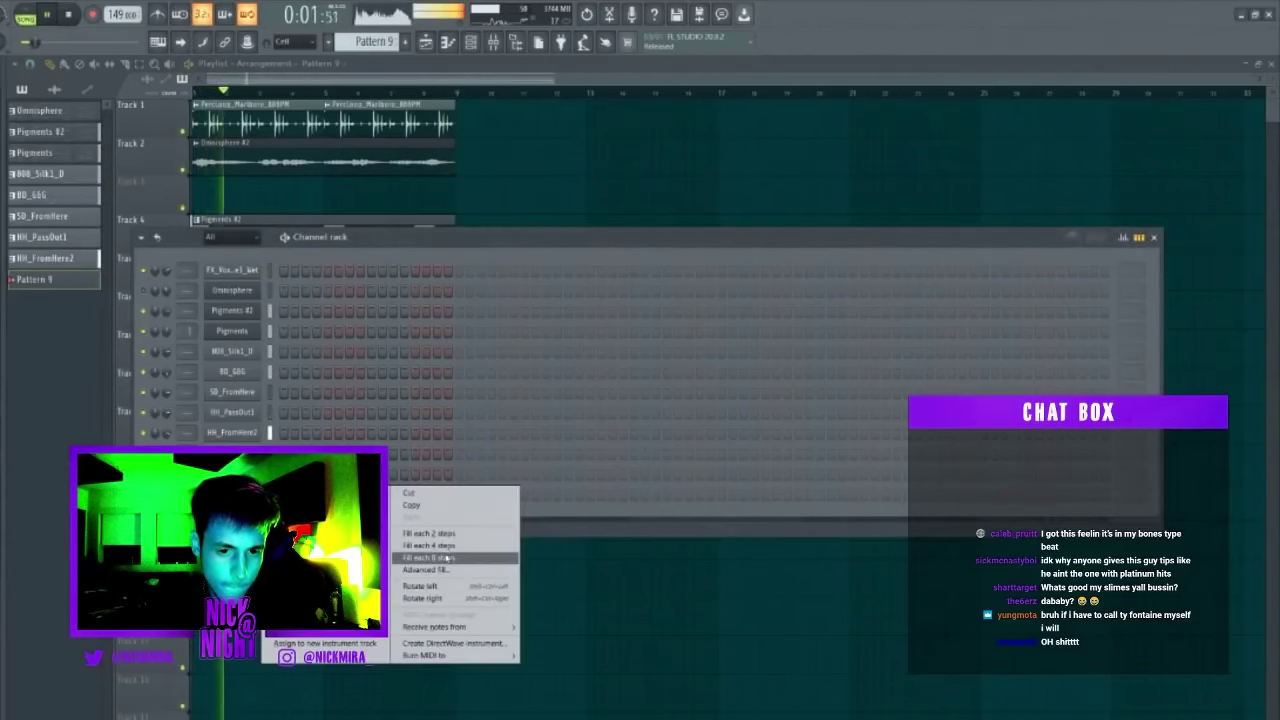
left_click(443, 547)
key("F6")
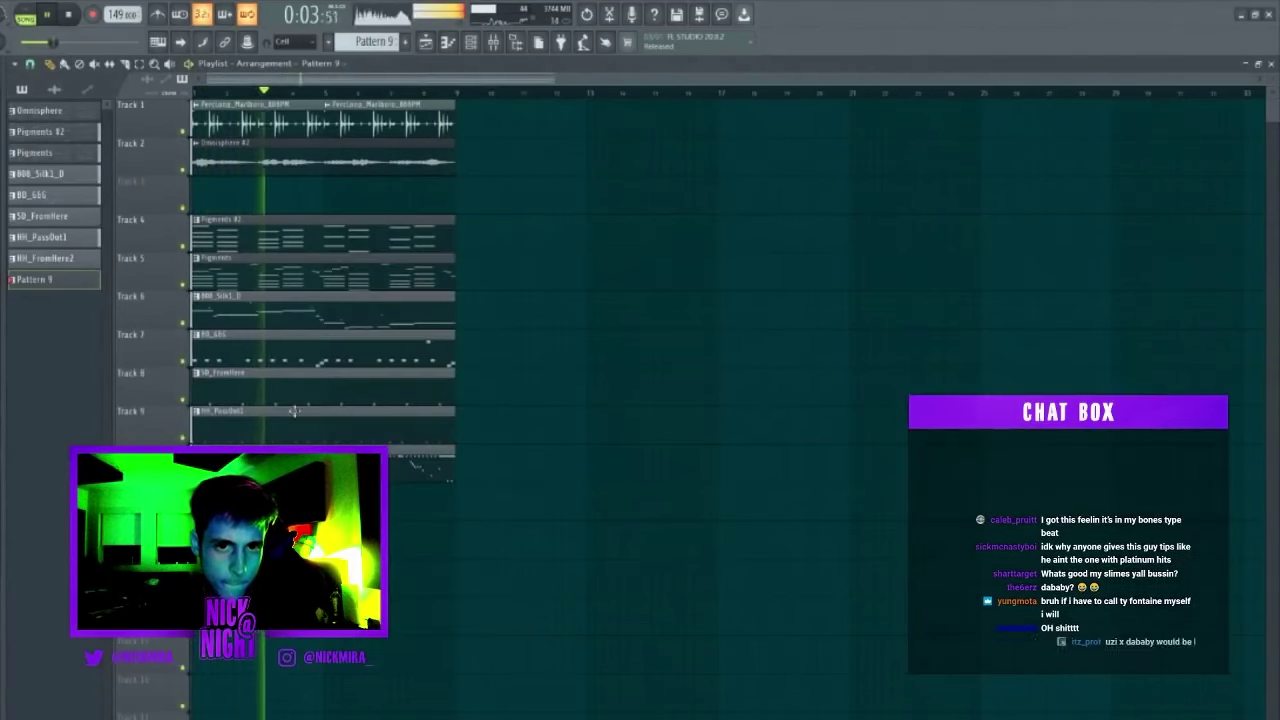
Add extra claps between the beats in the first two bars of the Clap_Silk1 piano roll during playback.
key("F6")
right_click(261, 487)
left_click(290, 493)
key("space")
key("space")
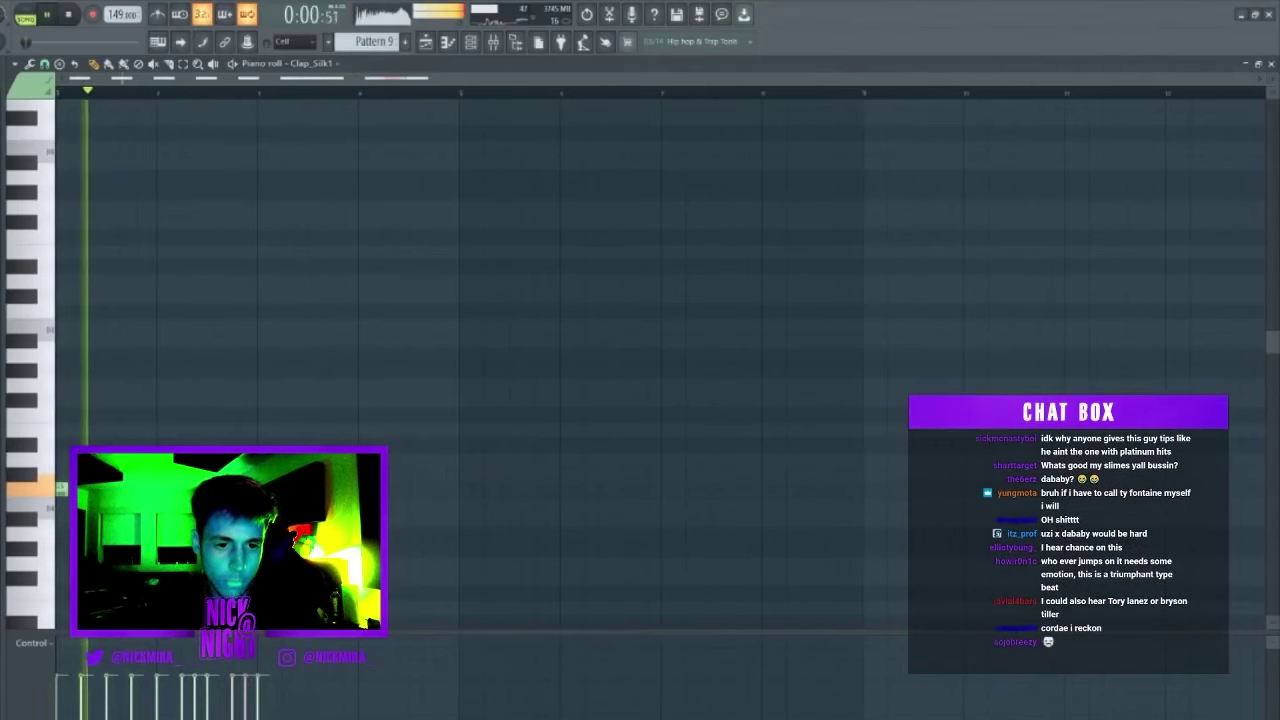
Duplicate the Clap_Silk1 notes twice so the clap rhythm fills eight bars.
key("ctrl+b")
key("ctrl+d")
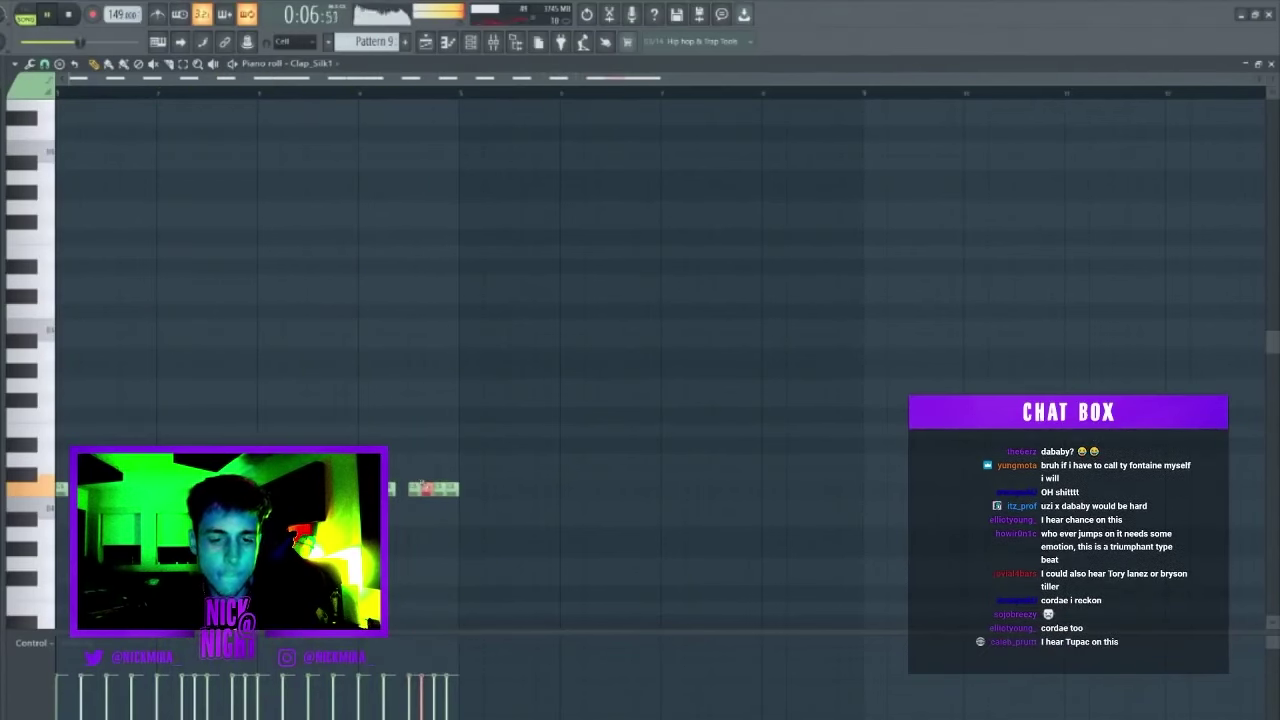
key("ctrl+b")
key("ctrl+d")
key("F7")
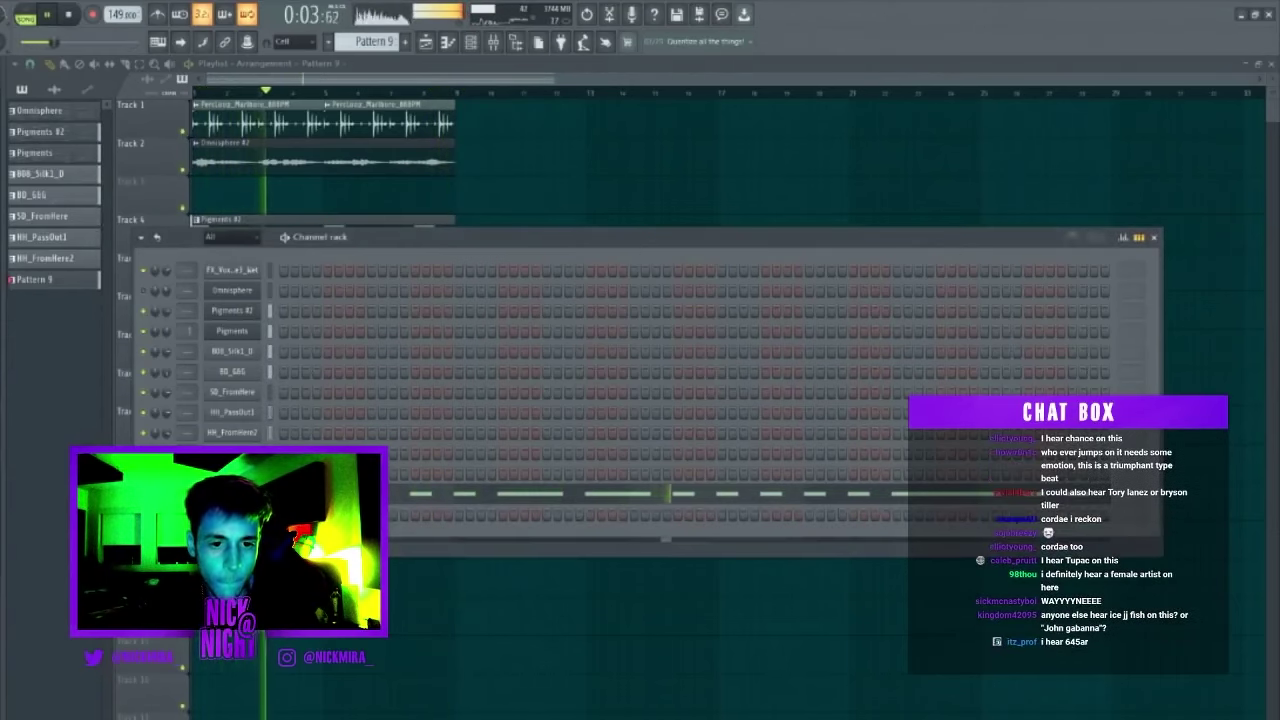
Add a single low-pitched Clap_Stacks note half a beat into bar 1 and play it back.
right_click(236, 508)
left_click(262, 516)
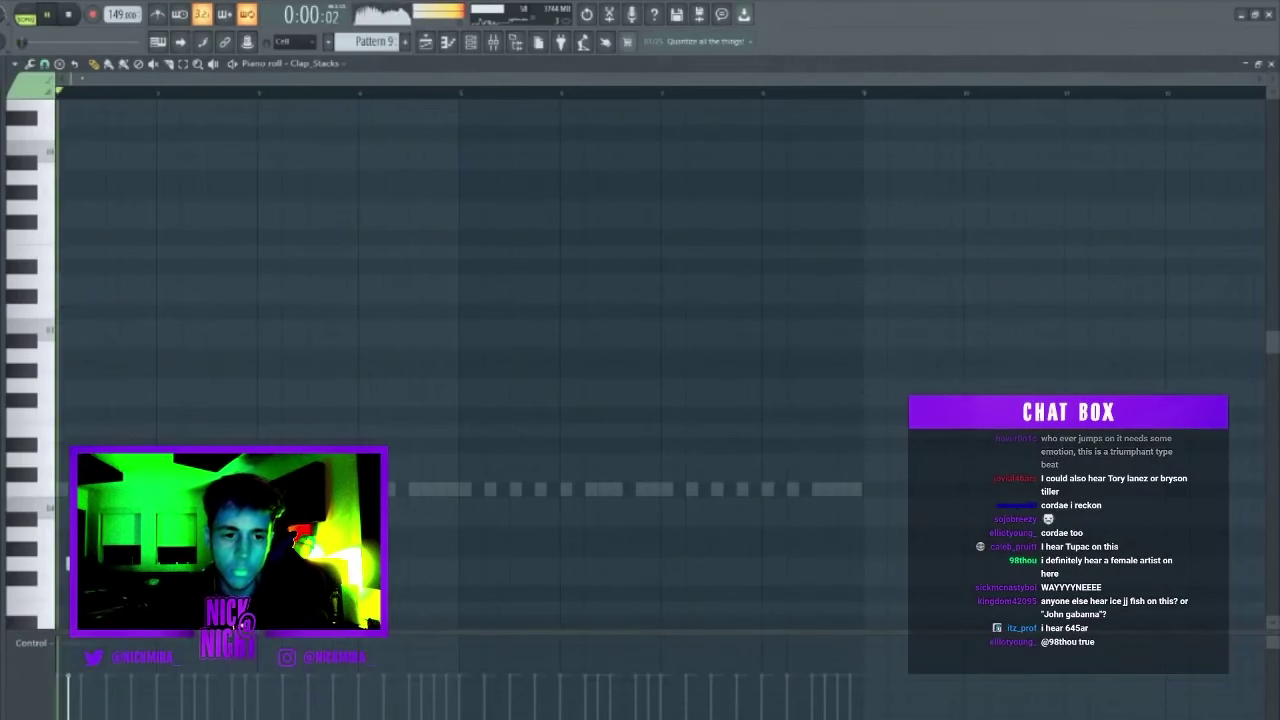
key("space")
key("space")
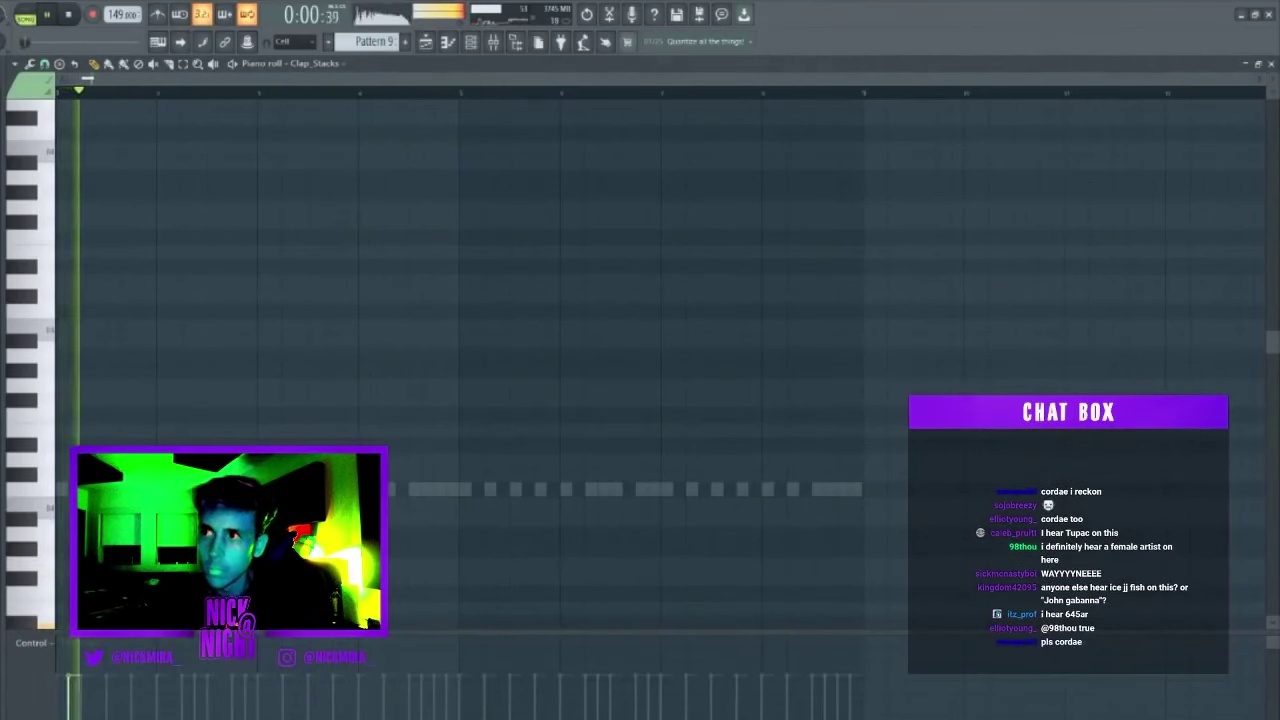
key("Escape")
key("Escape")
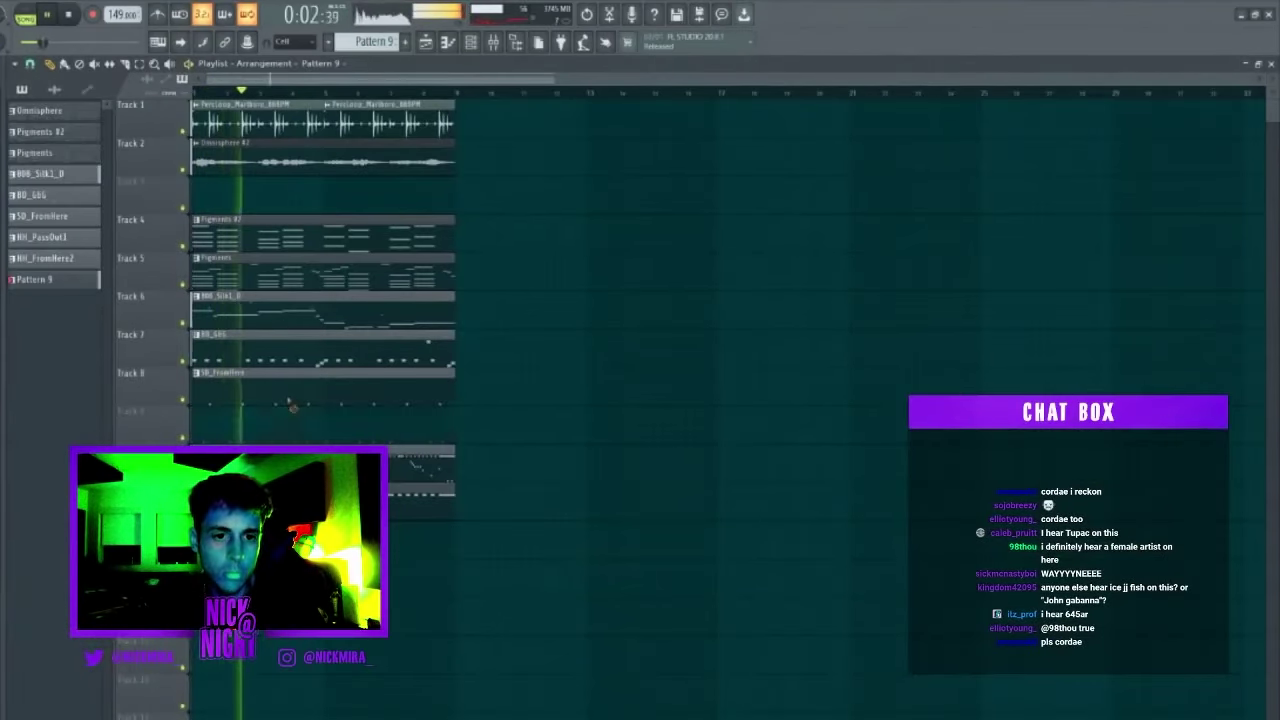
Try muting the other playlist tracks, then solo the Pattern 9 track and listen to the claps alone.
left_click_drag(290, 403, 250, 225)
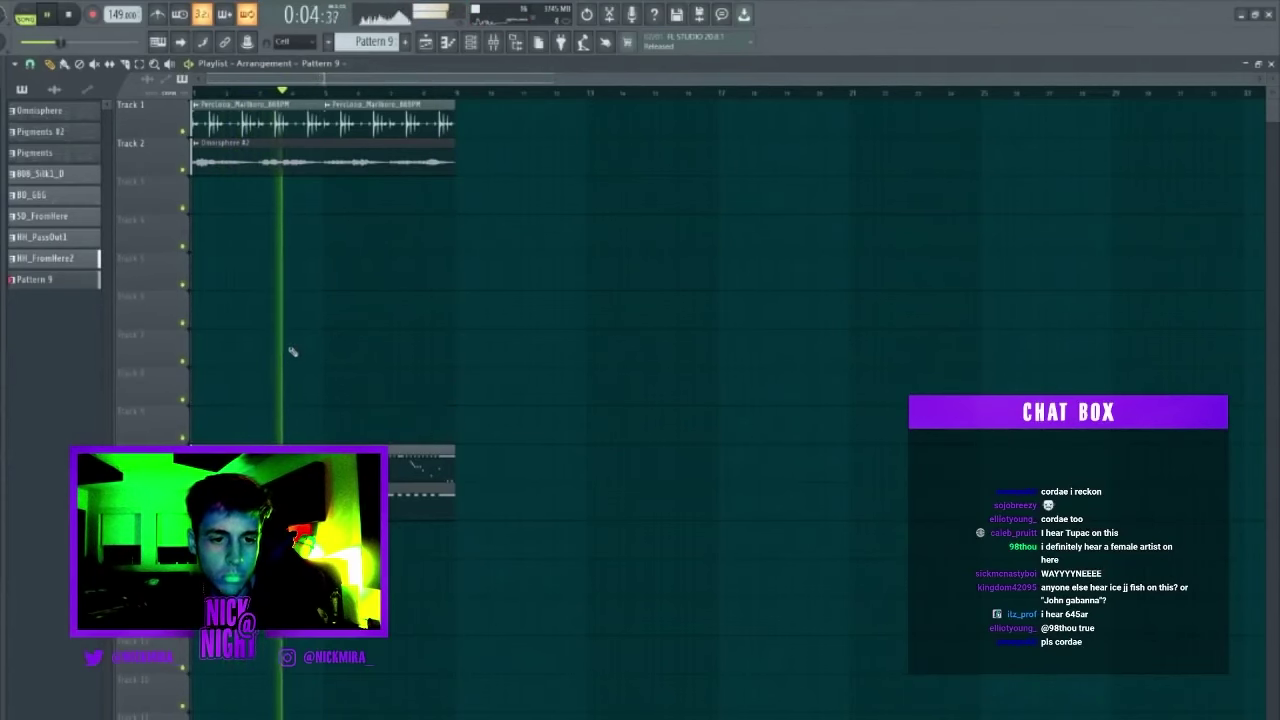
key("ctrl+z")
key("space")
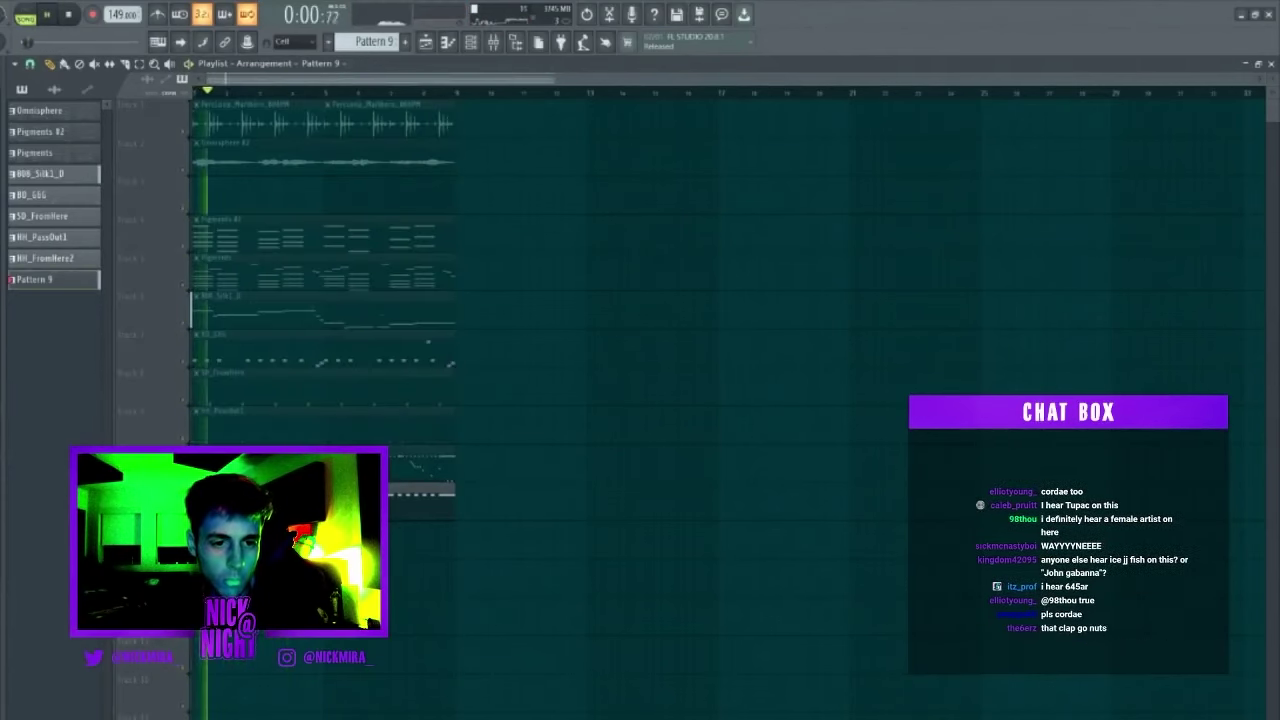
key("F7")
key("F6")
key("F7")
key("space")
key("space")
Shorten the Clap_Stacks sample strongly with its length setting.
left_click(232, 454)
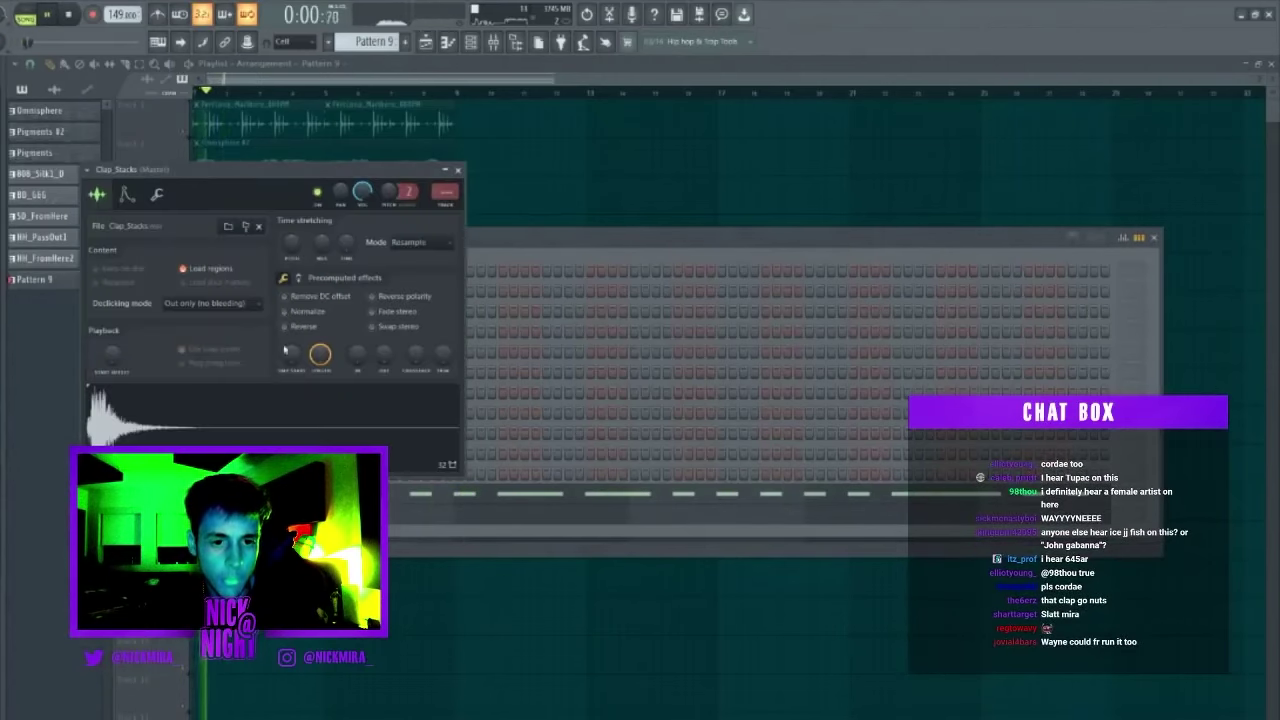
left_click(127, 195)
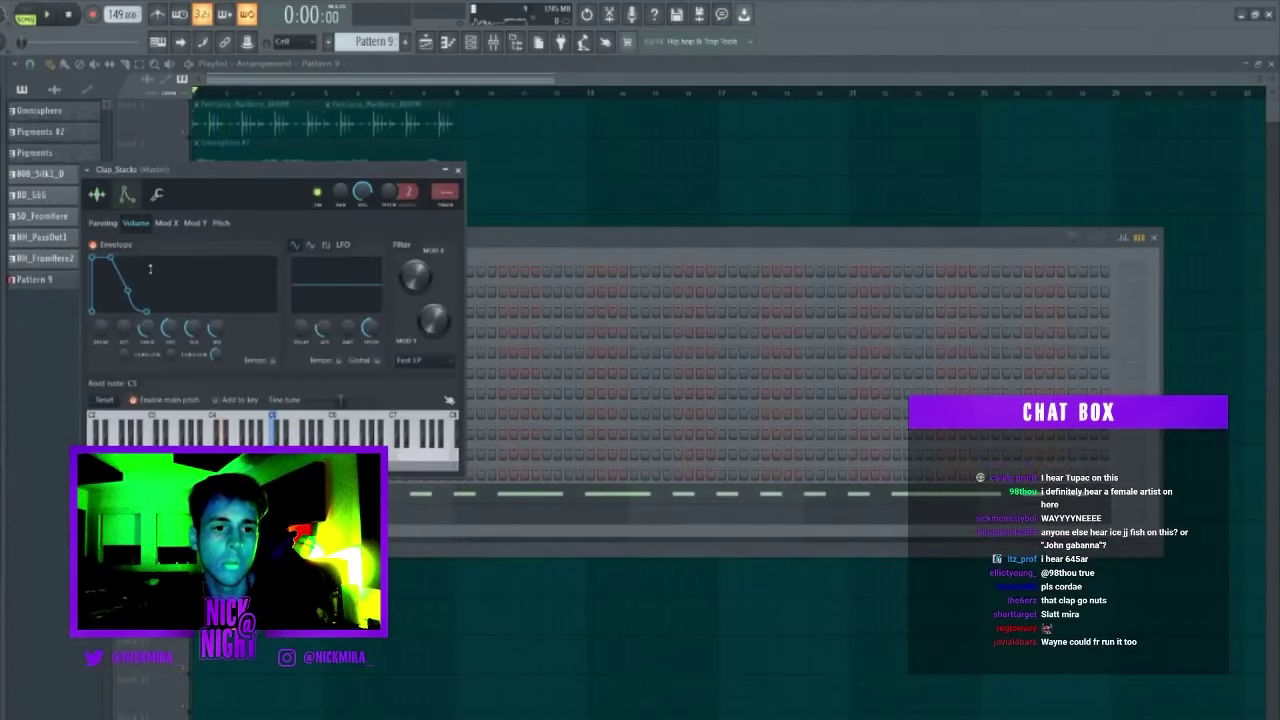
left_click(97, 194)
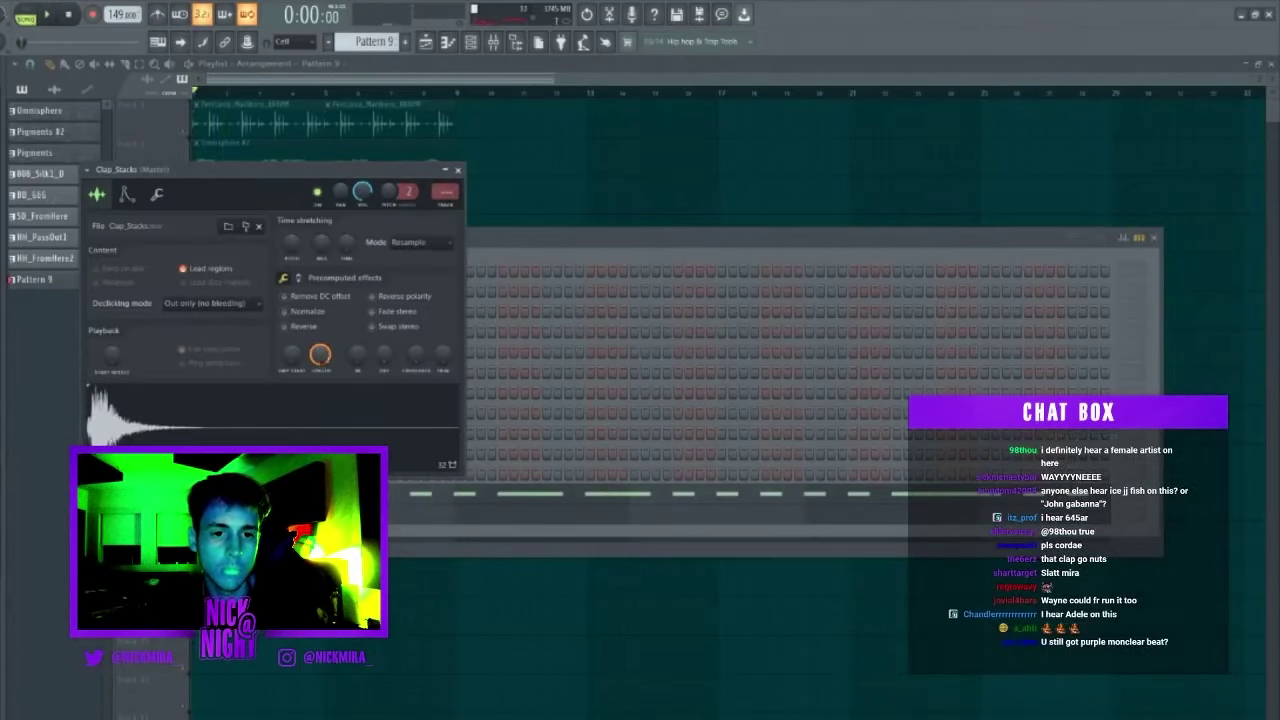
scroll(322, 355, "up", 3)
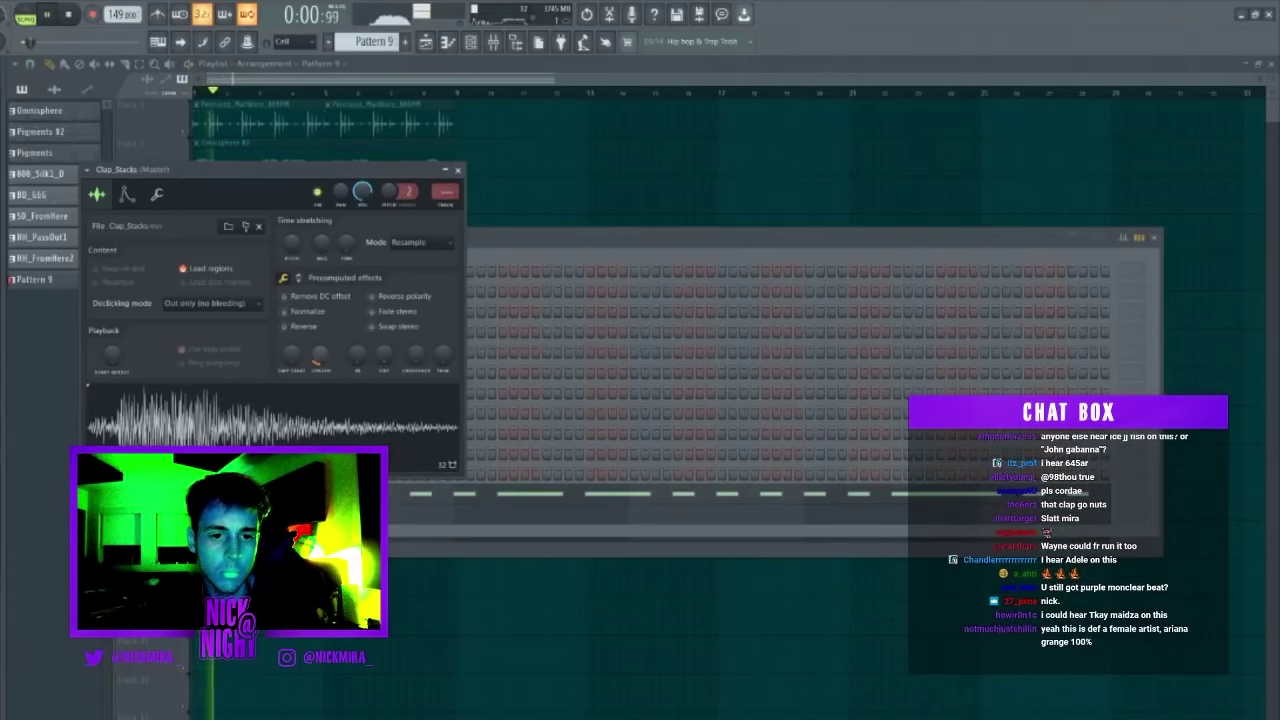
left_click_drag(324, 358, 332, 347)
Set the Clap_Stacks time-stretching mode to Auto and try different stretch pitches during playback.
key("space")
left_click(402, 243)
key("space")
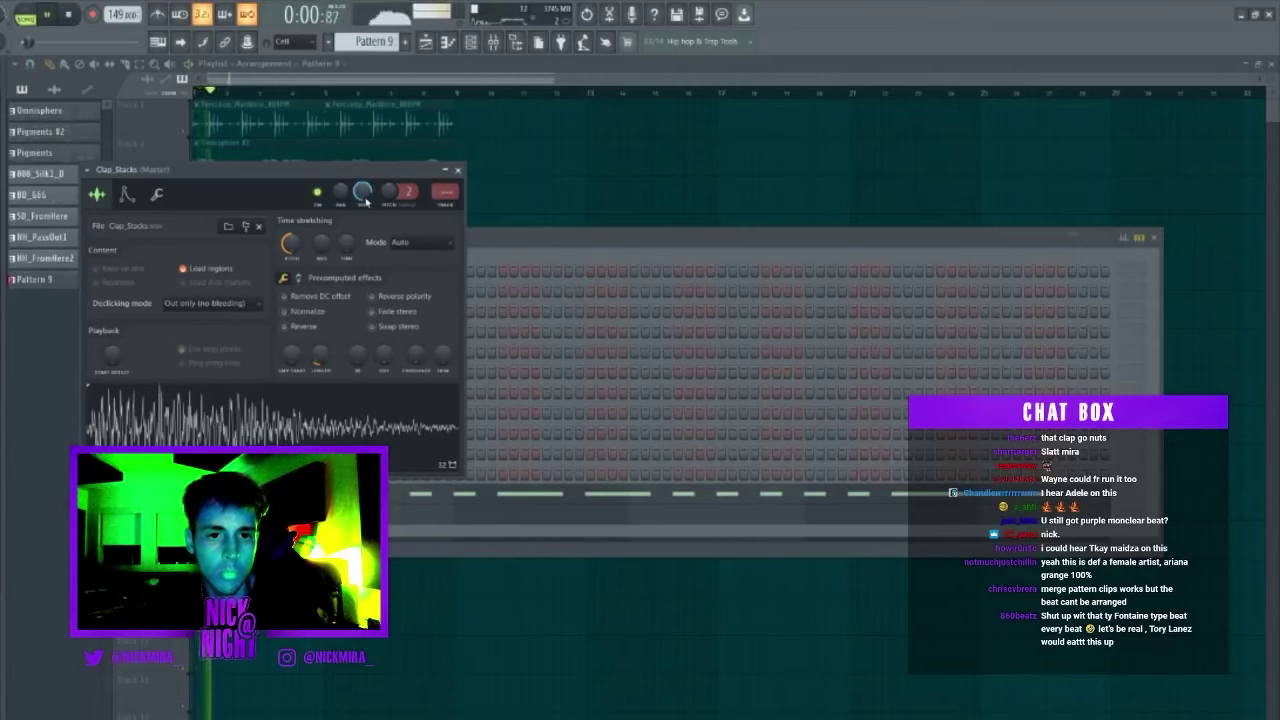
key("space")
key("space")
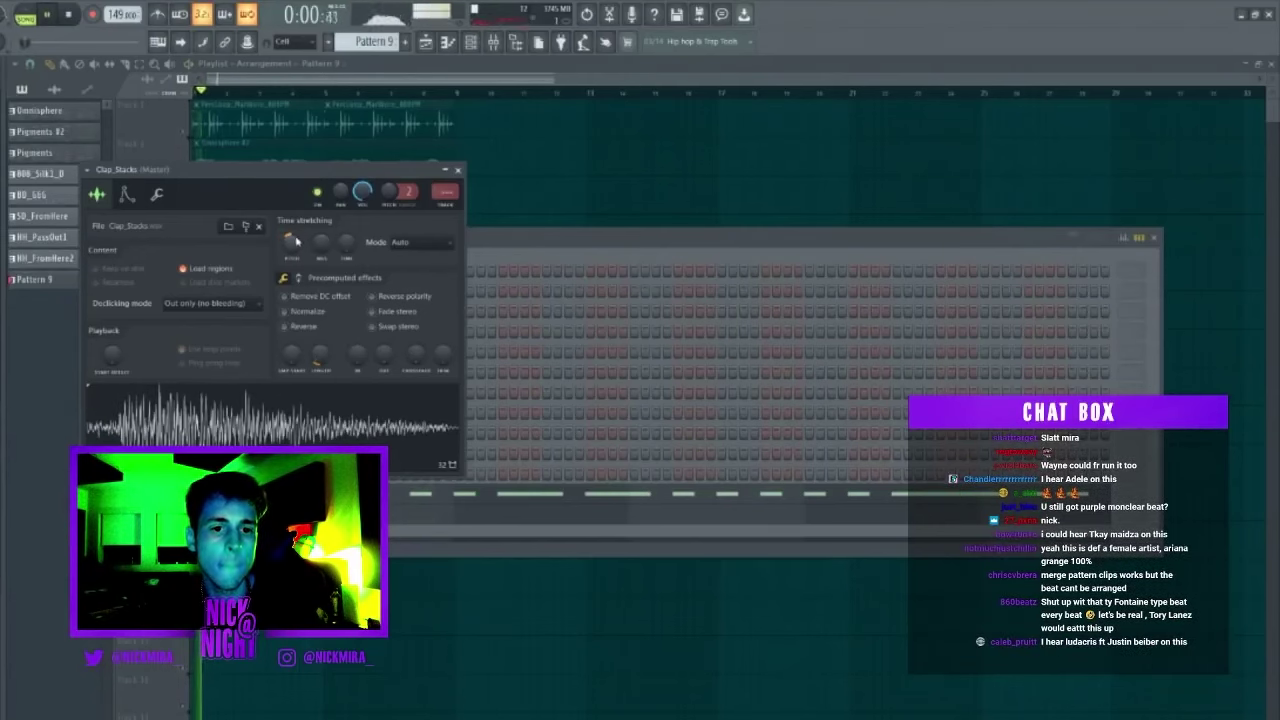
left_click_drag(377, 187, 367, 230)
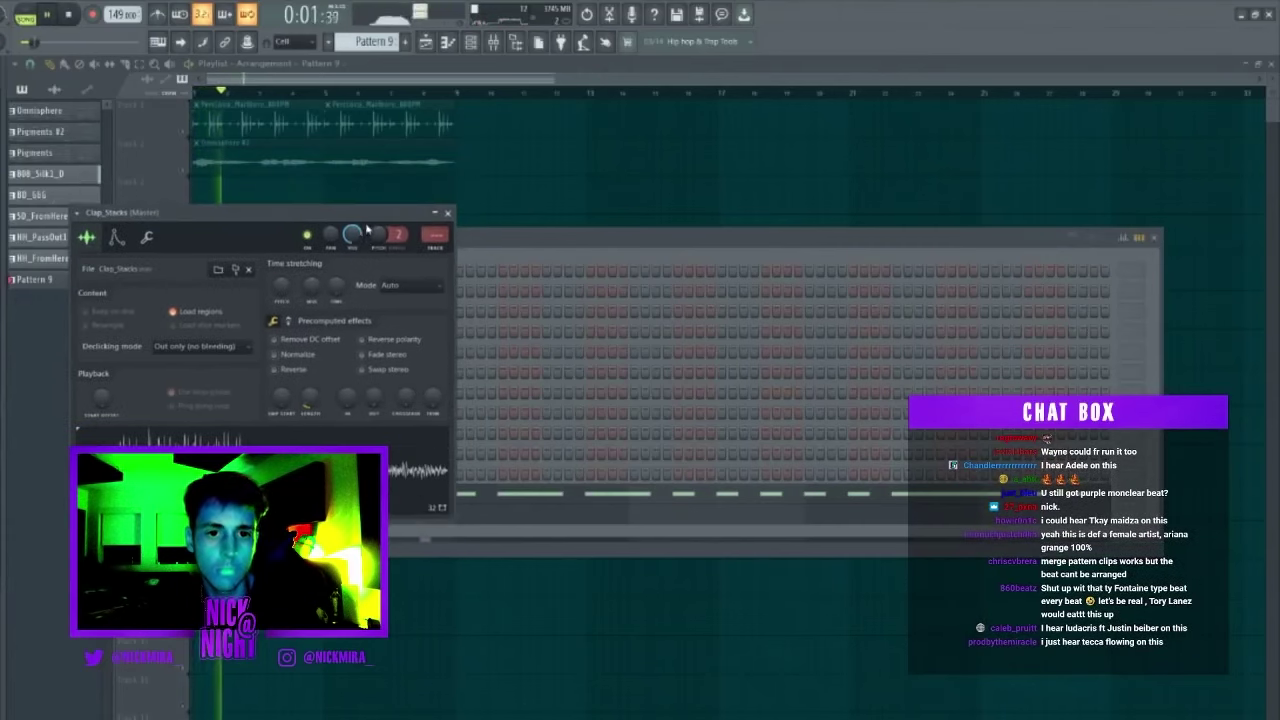
key("Escape")
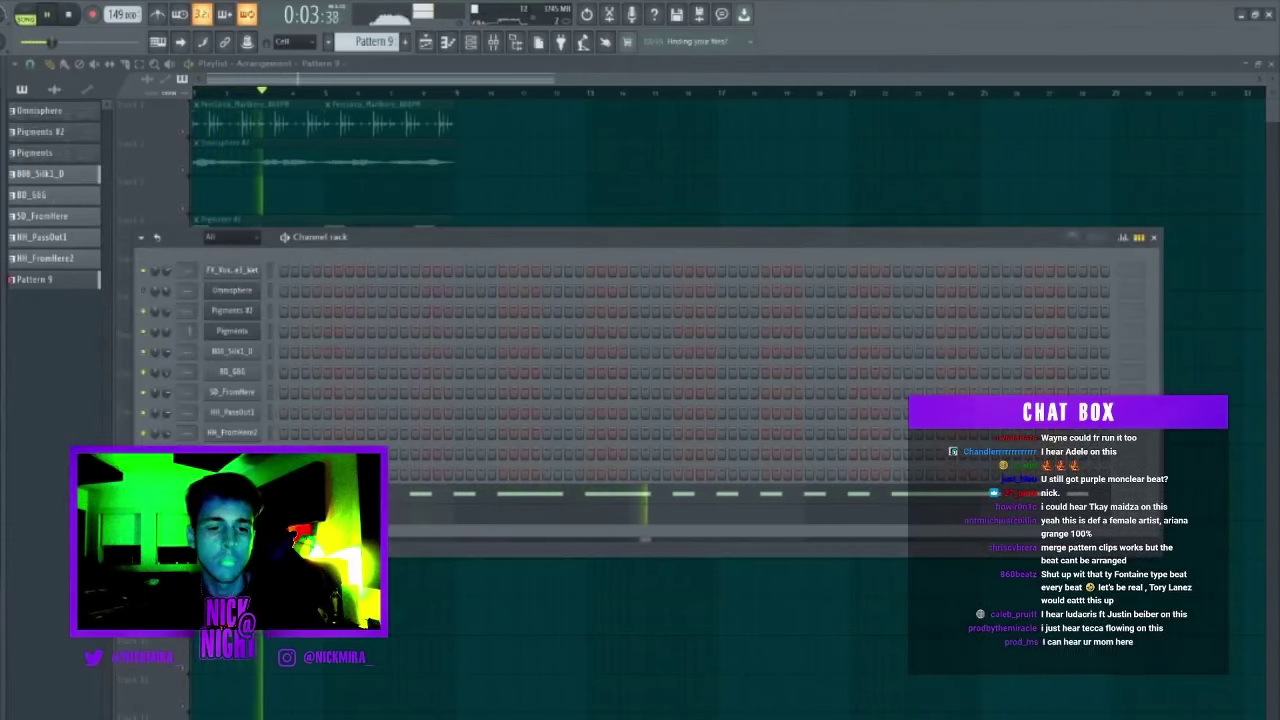
Add a Clap_Stacks note half a beat into bar 5 at the same pitch as the first note.
key("space")
right_click(256, 501)
left_click(280, 513)
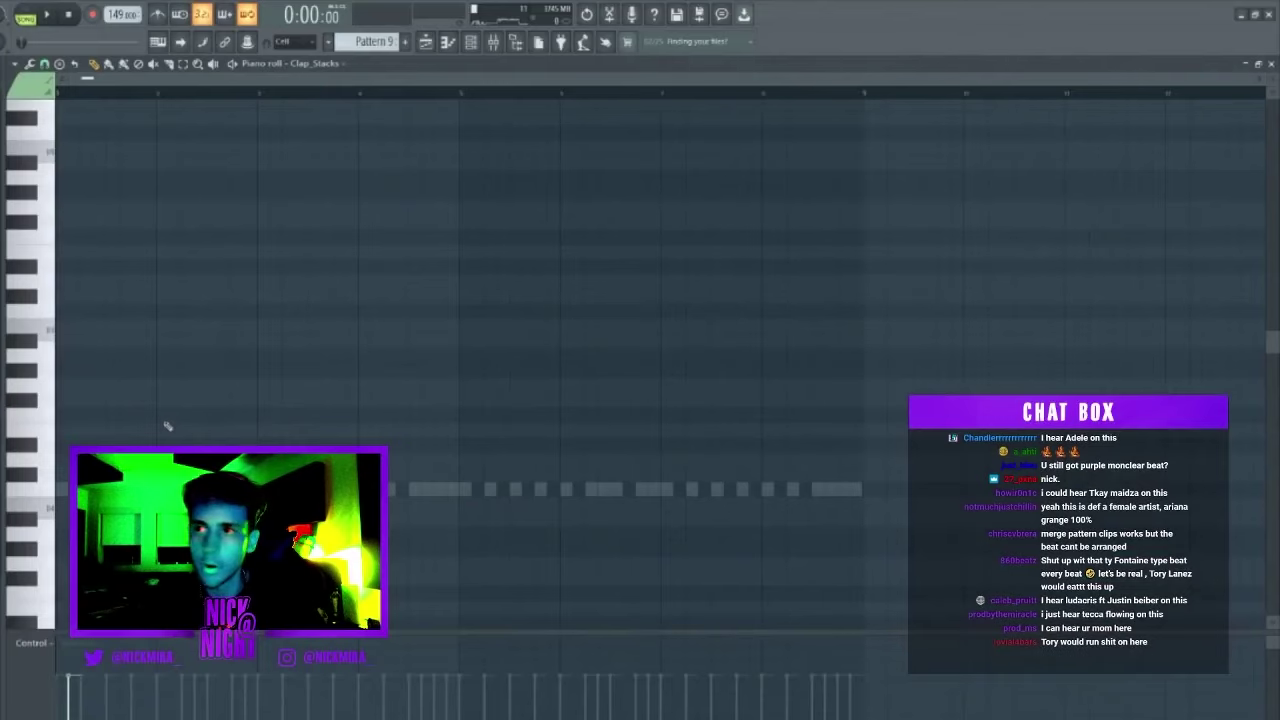
scroll(168, 426, "down", 3)
left_click(477, 505)
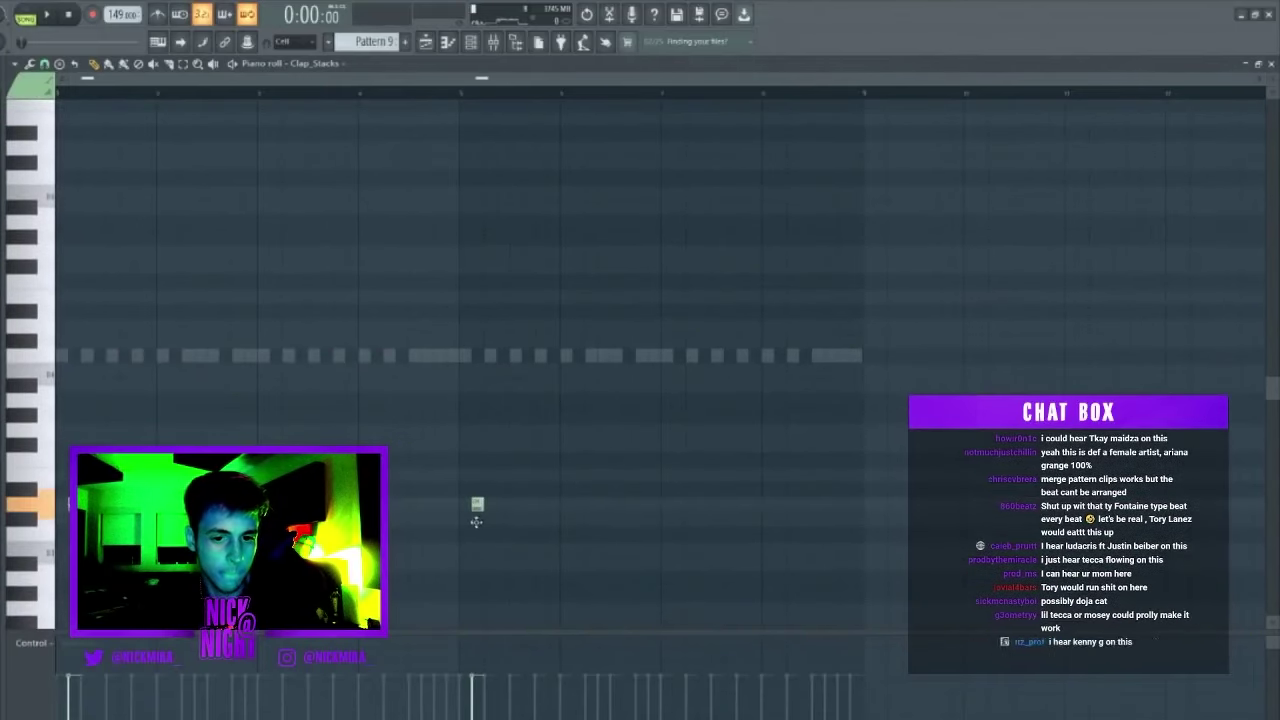
Add further Clap_Stacks notes half a beat into bars 3, 4, 7 and 8.
key("space")
left_click(678, 505)
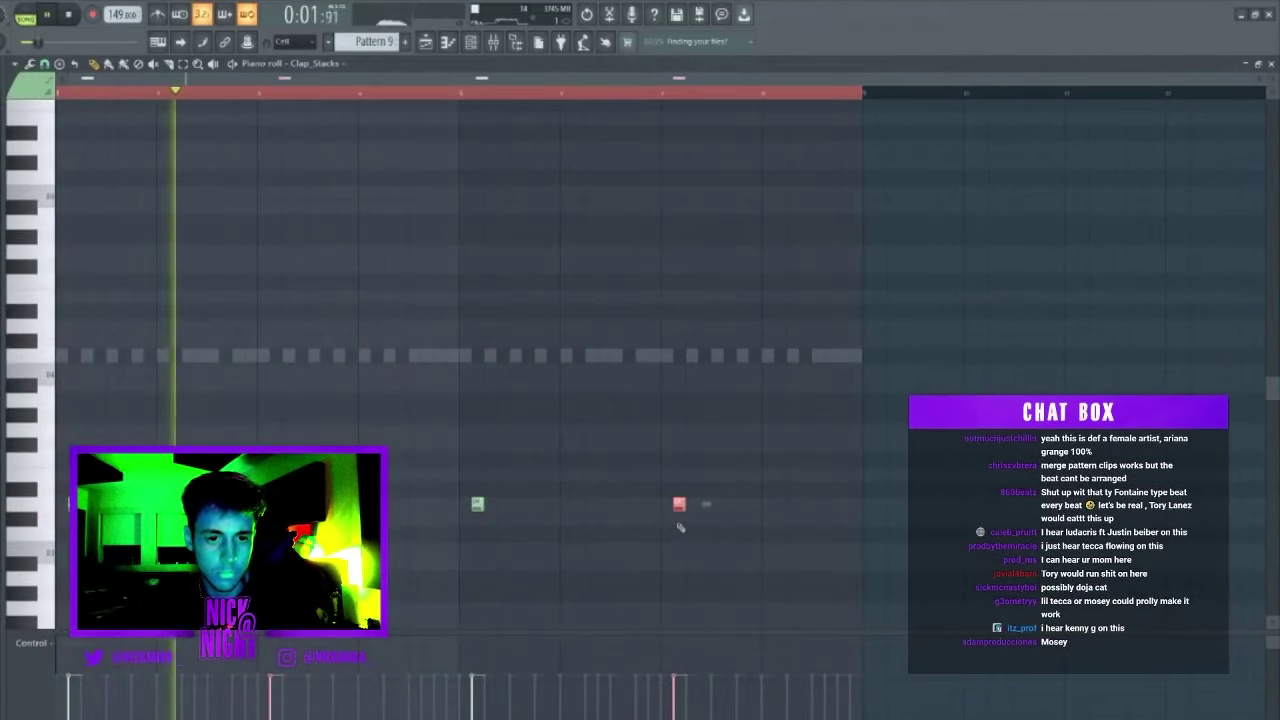
left_click_drag(680, 504, 807, 504)
scroll(391, 493, "down", 3)
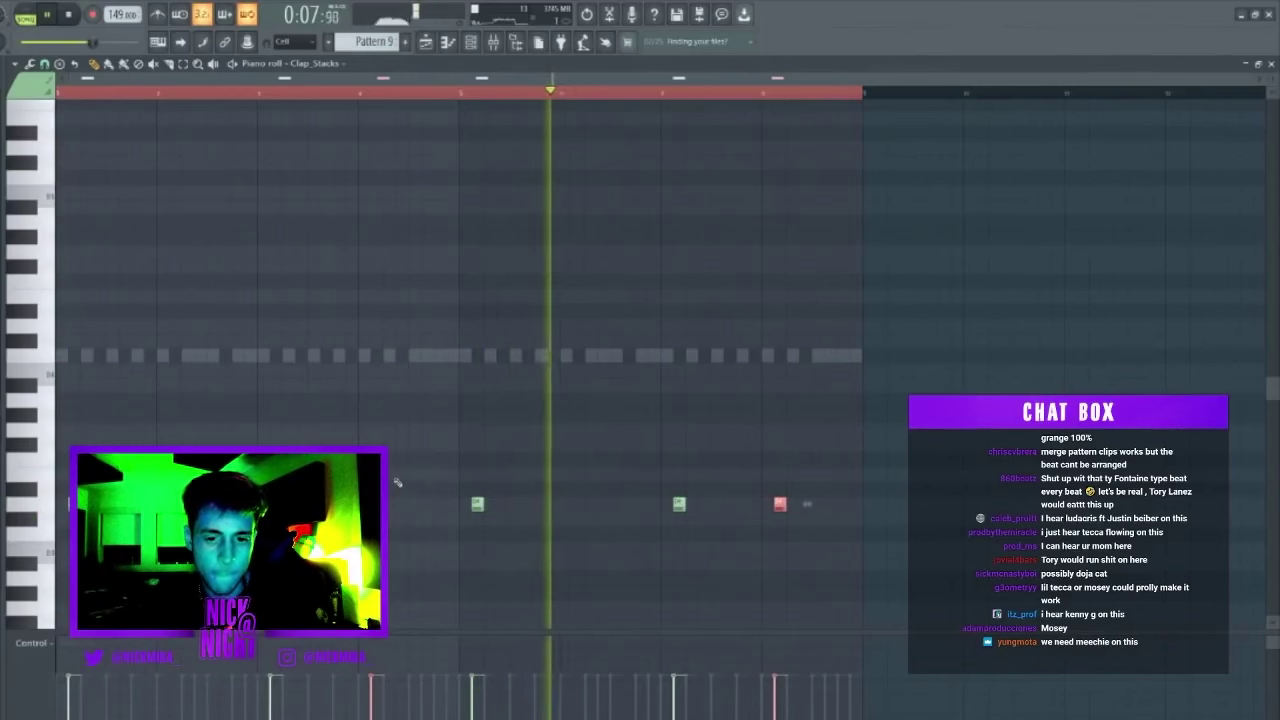
Lower the Clap_Stacks notes in bars 4 and 8 by five semitones and return to the full arrangement with all tracks enabled.
key("shift+Down")
key("shift+Down")
key("shift+Down")
key("shift+Down")
key("shift+Down")
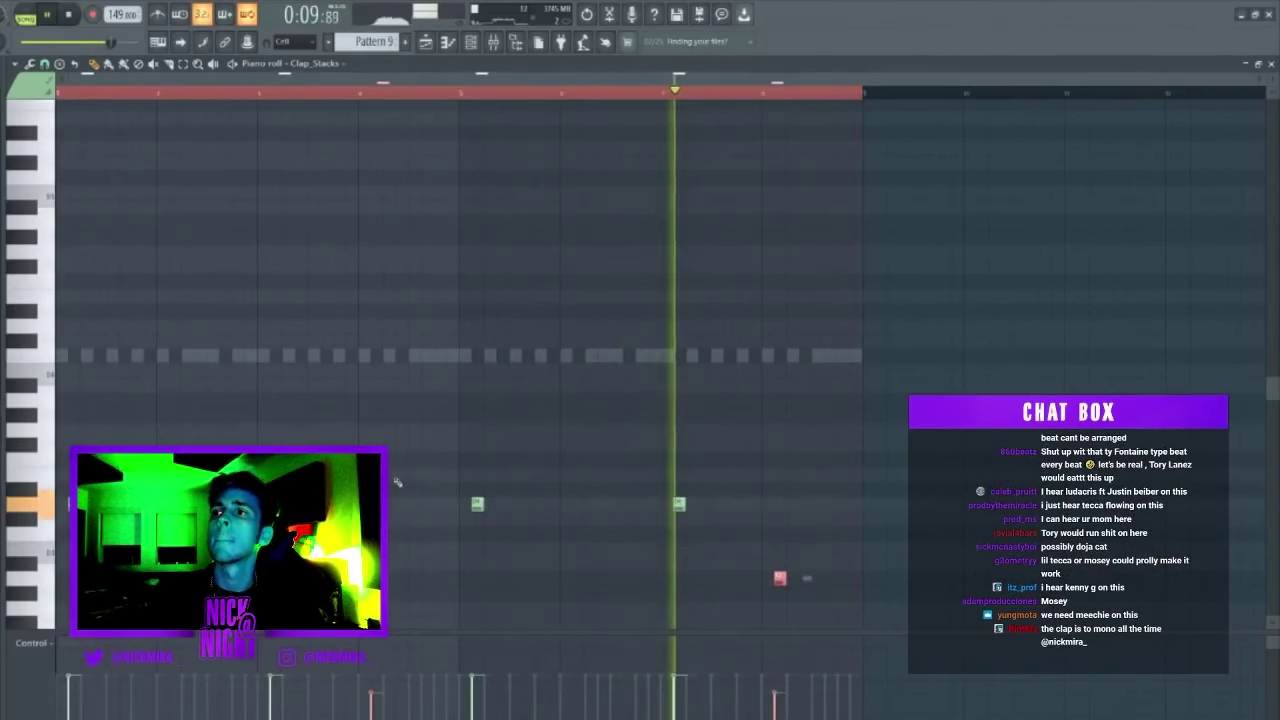
key("ctrl+d")
key("F7")
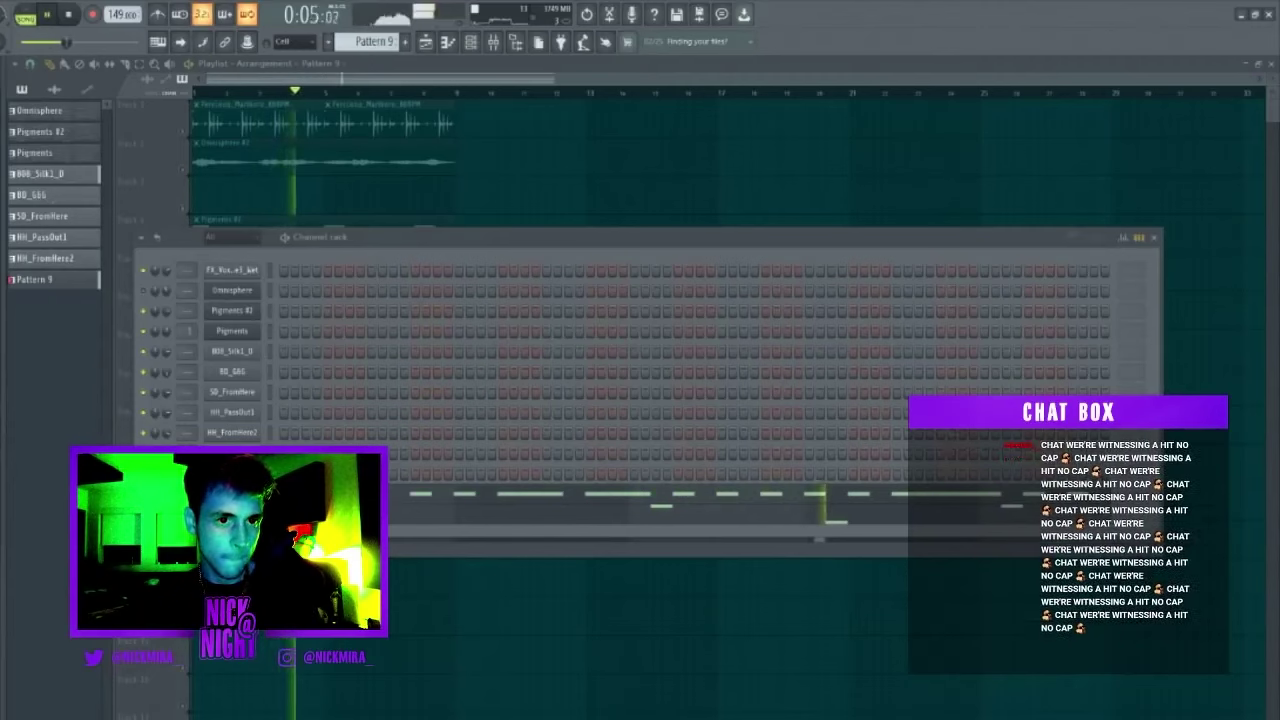
key("F6")
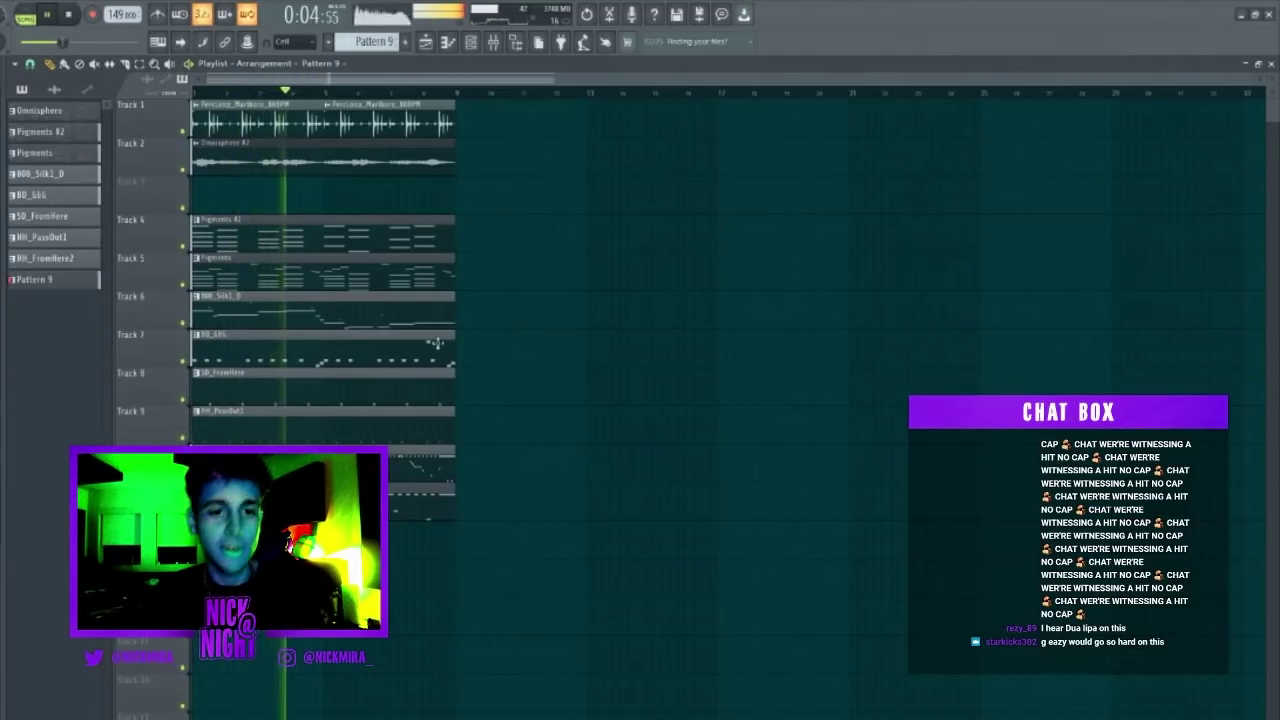
Move the Pigments, 808 and drum pattern clips up one track to fill the empty Track 3.
left_click_drag(538, 112, 195, 545)
left_click_drag(400, 211, 226, 540)
left_click_drag(273, 278, 262, 240)
left_click(288, 226)
Duplicate the full arrangement into bars 9–16 and remove the 808, drum and clap clips from the first eight bars.
key("ctrl+a")
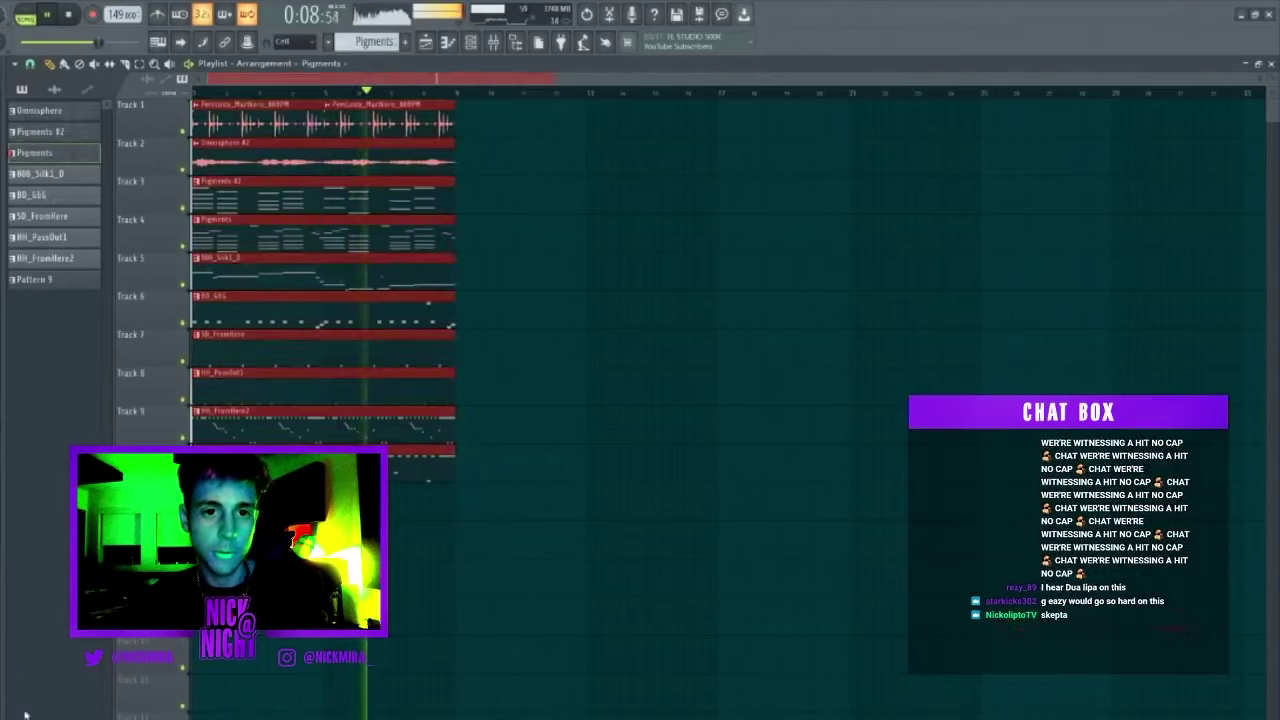
key("ctrl+b")
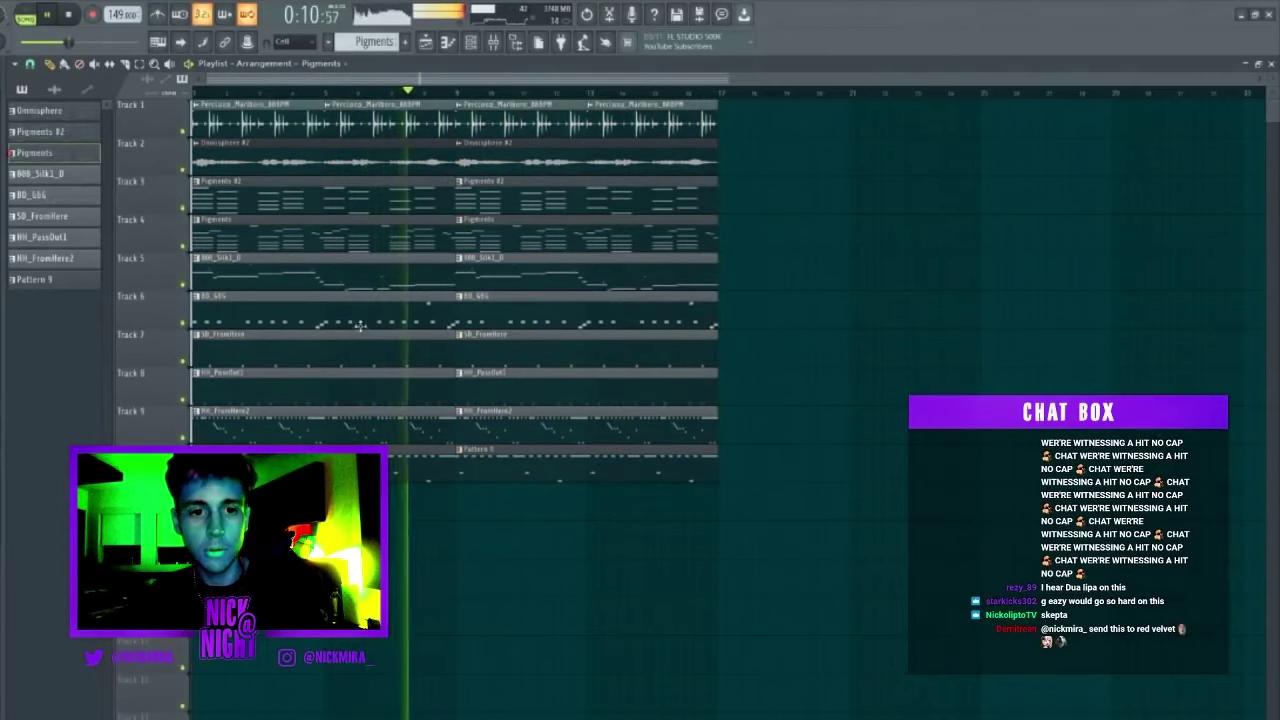
left_click_drag(362, 278, 420, 500)
key("space")
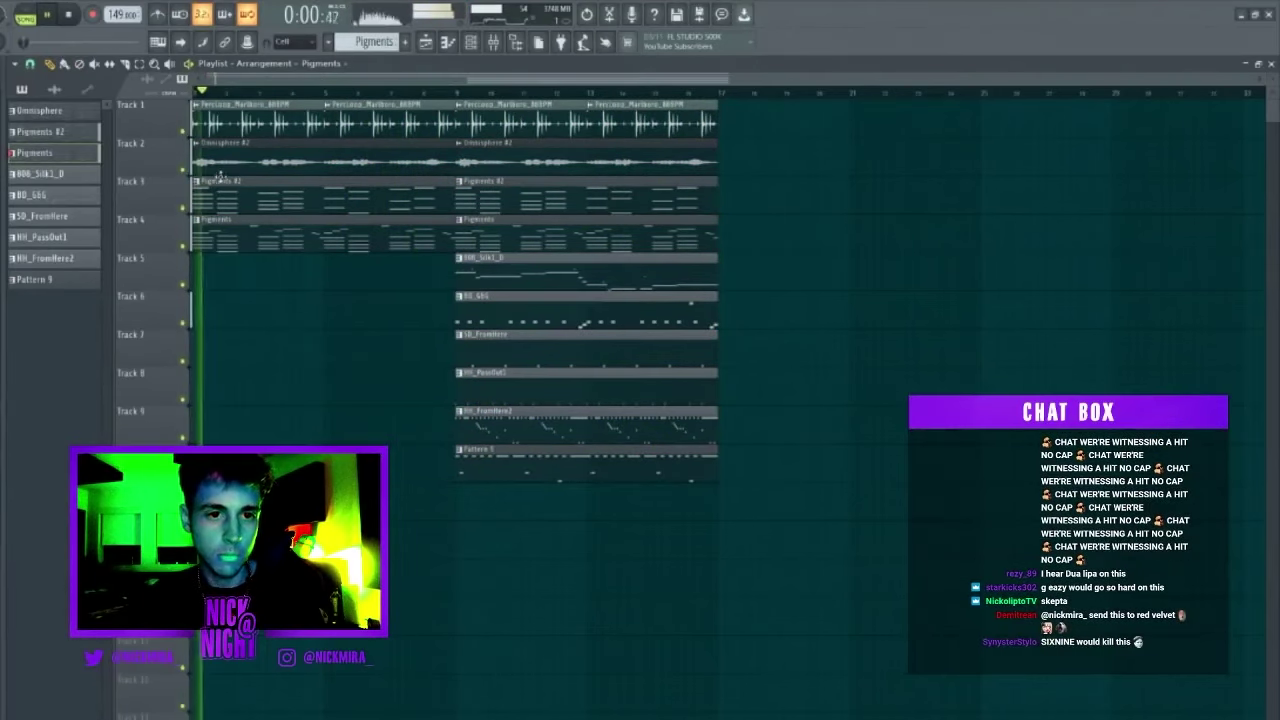
Copy the eight-bar Pigments clip to Track 11, make it a unique pattern and solo its track.
left_click(185, 247, "ctrl")
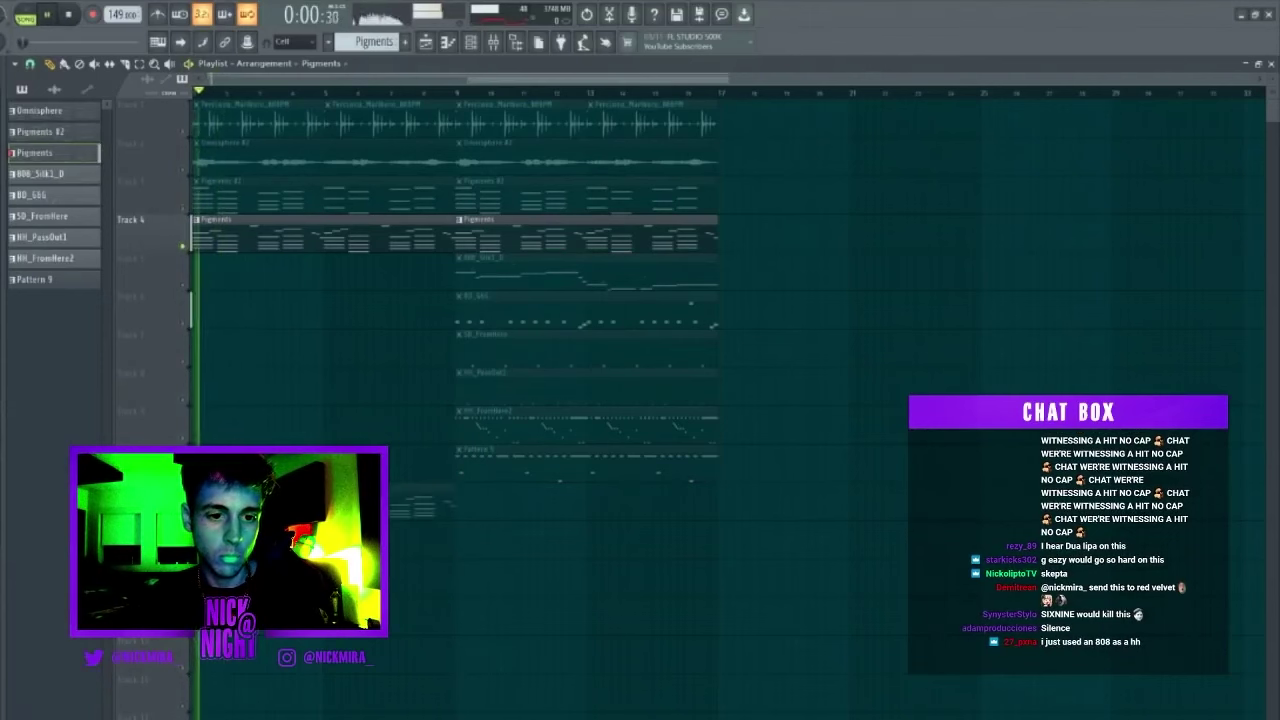
left_click(184, 514, "ctrl")
key("ctrl+shift+c")
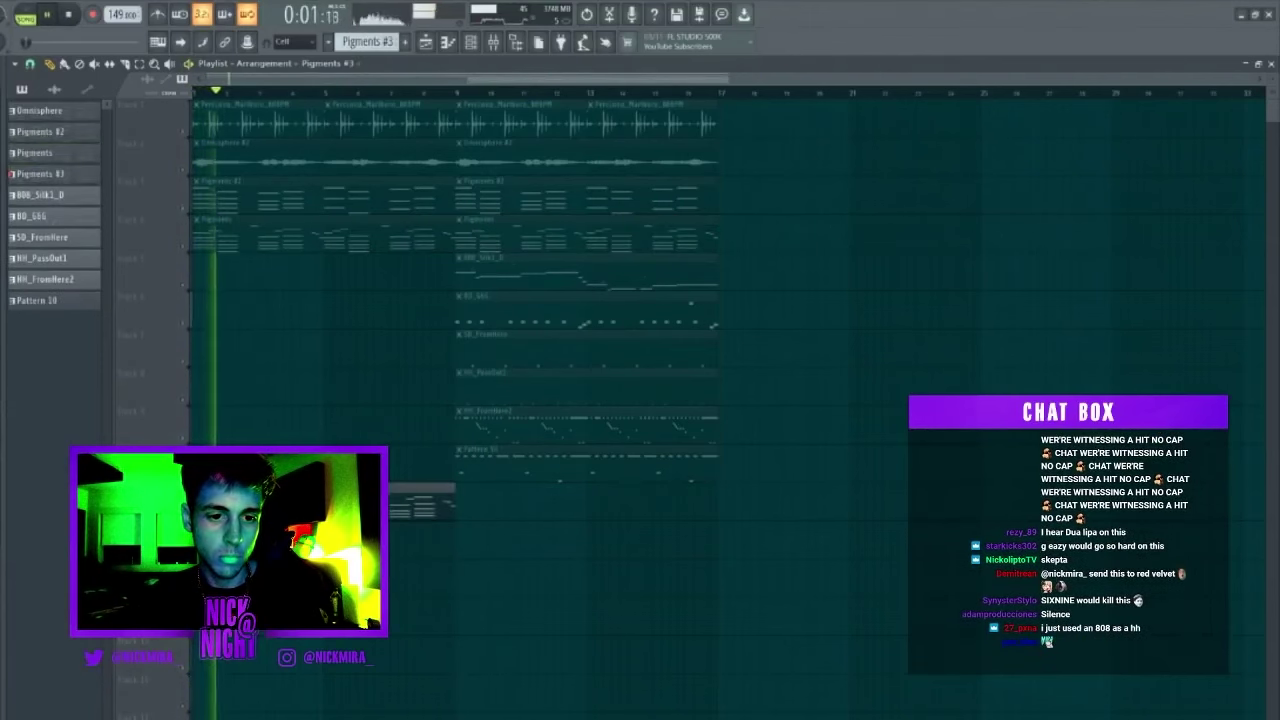
Copy the lowest Pigments note of each chord in bars 1–4 into the True Bass channel.
key("F7")
key("F7")
key("F6")
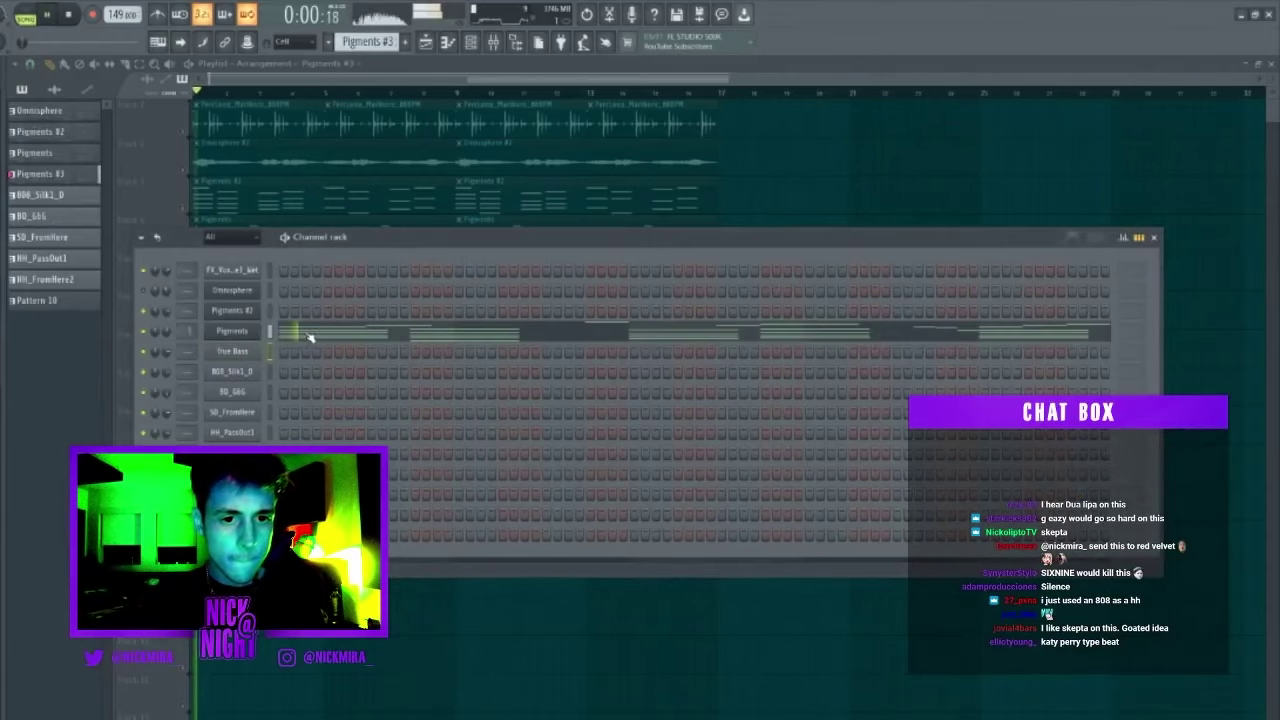
left_click(310, 337)
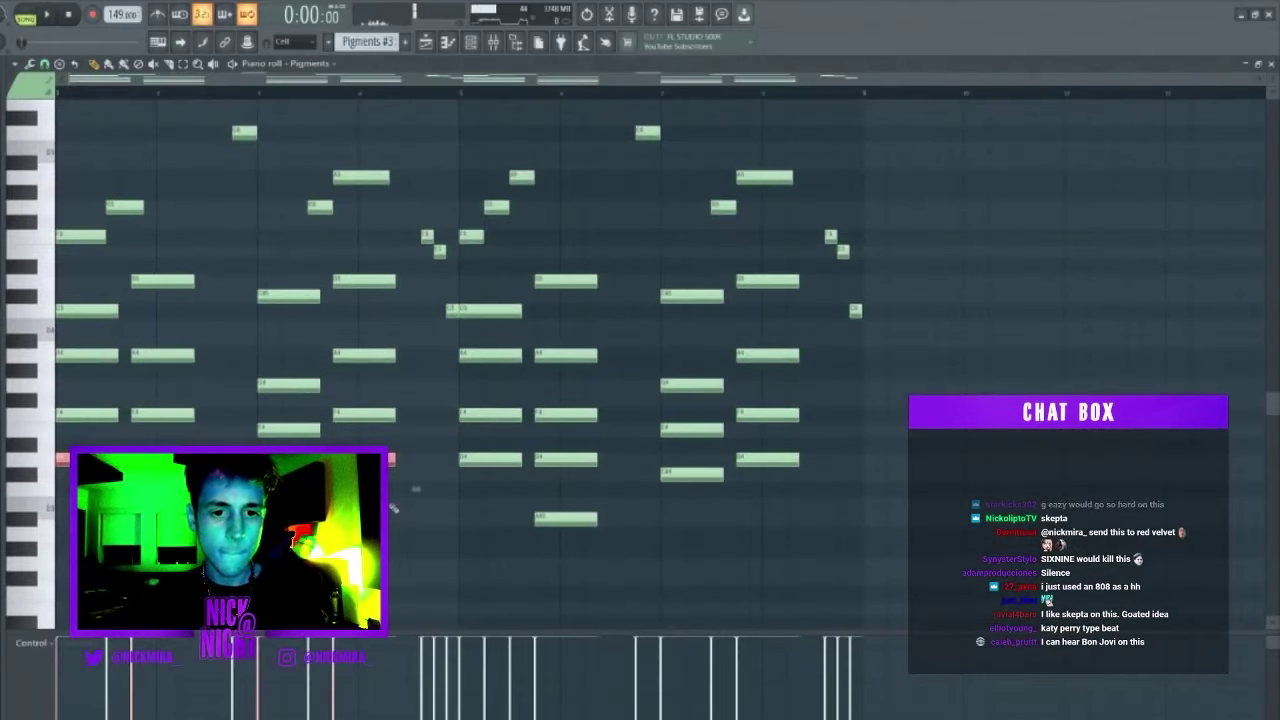
key("Escape")
right_click(250, 355)
left_click(294, 351)
key("ctrl+v")
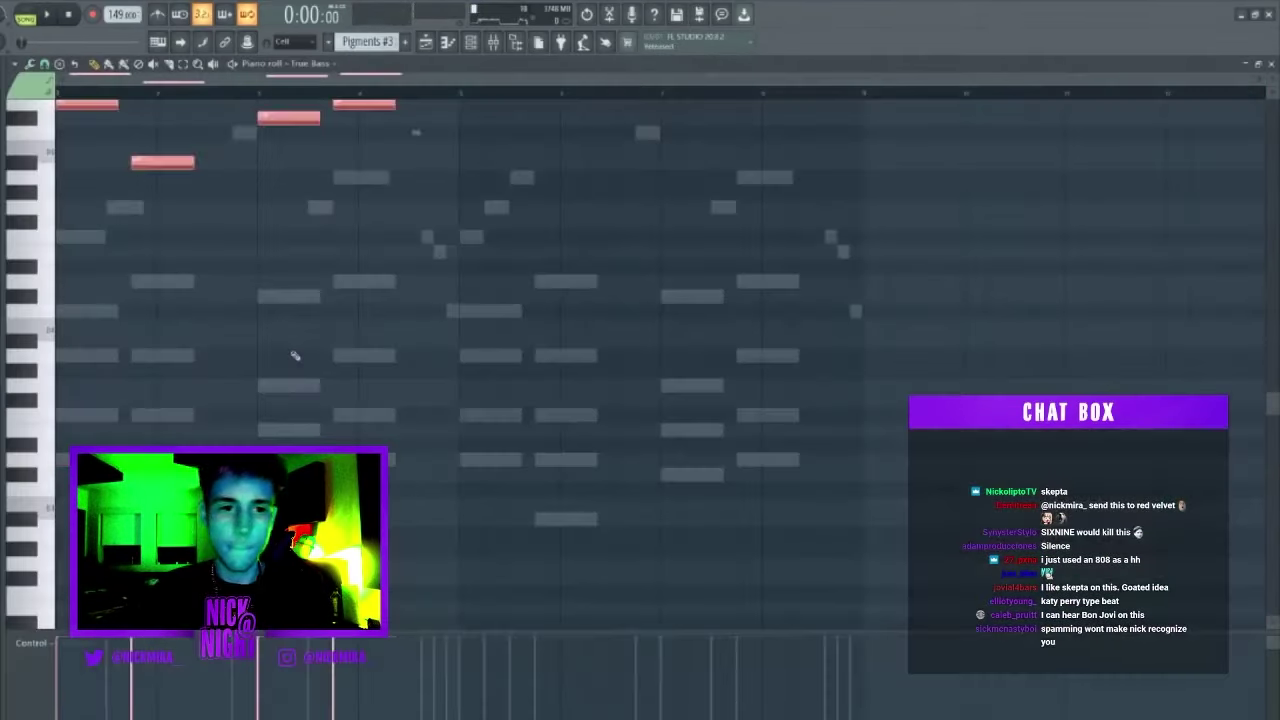
Lower the True Bass notes by one octave and extend each one to the start of the next.
key("space")
scroll(271, 346, "up", 4)
key("Escape")
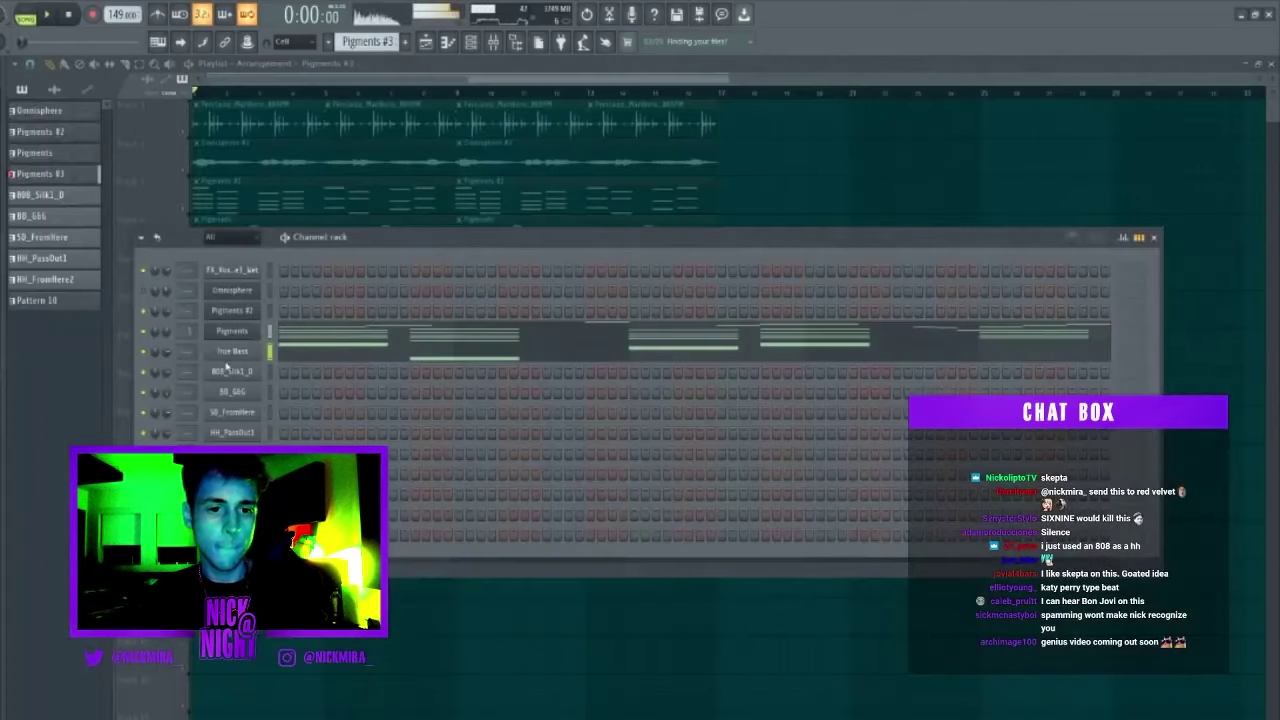
key("space")
left_click(230, 351)
key("Escape")
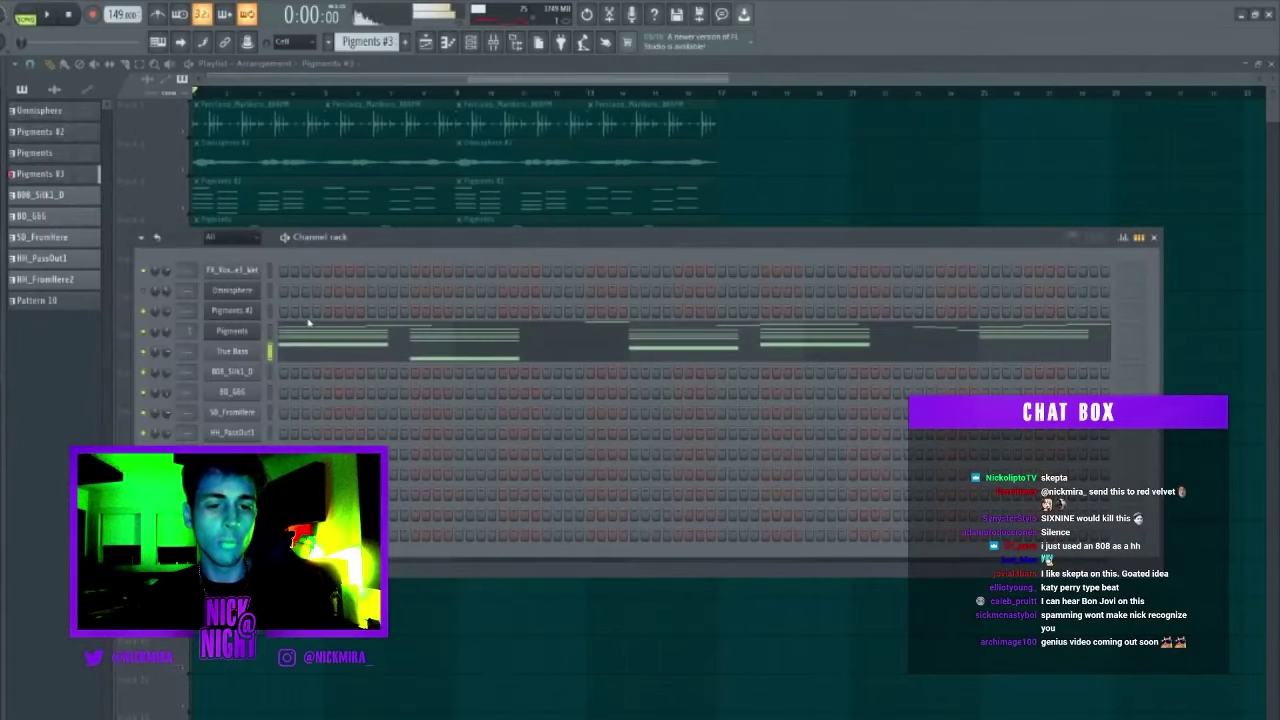
left_click(309, 355)
key("ctrl+l")
key("space")
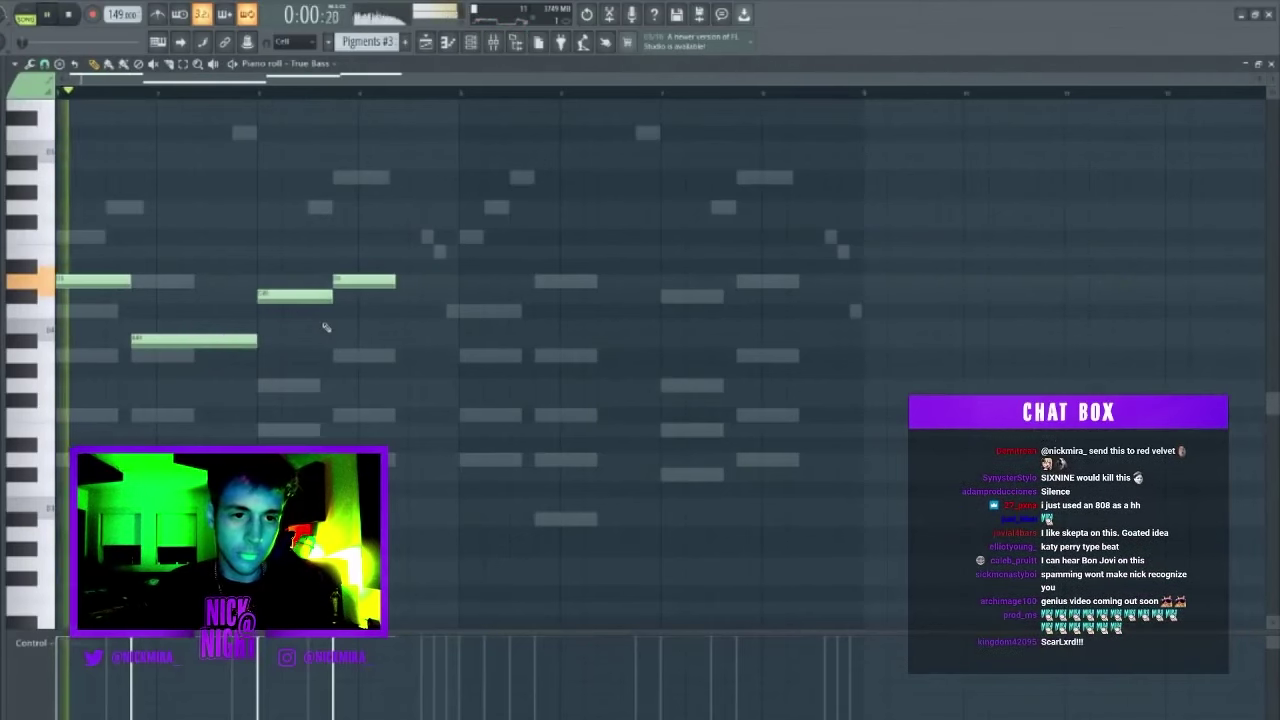
Try the True Bass notes one octave higher during playback.
key("ctrl+Up")
scroll(166, 234, "up", 3)
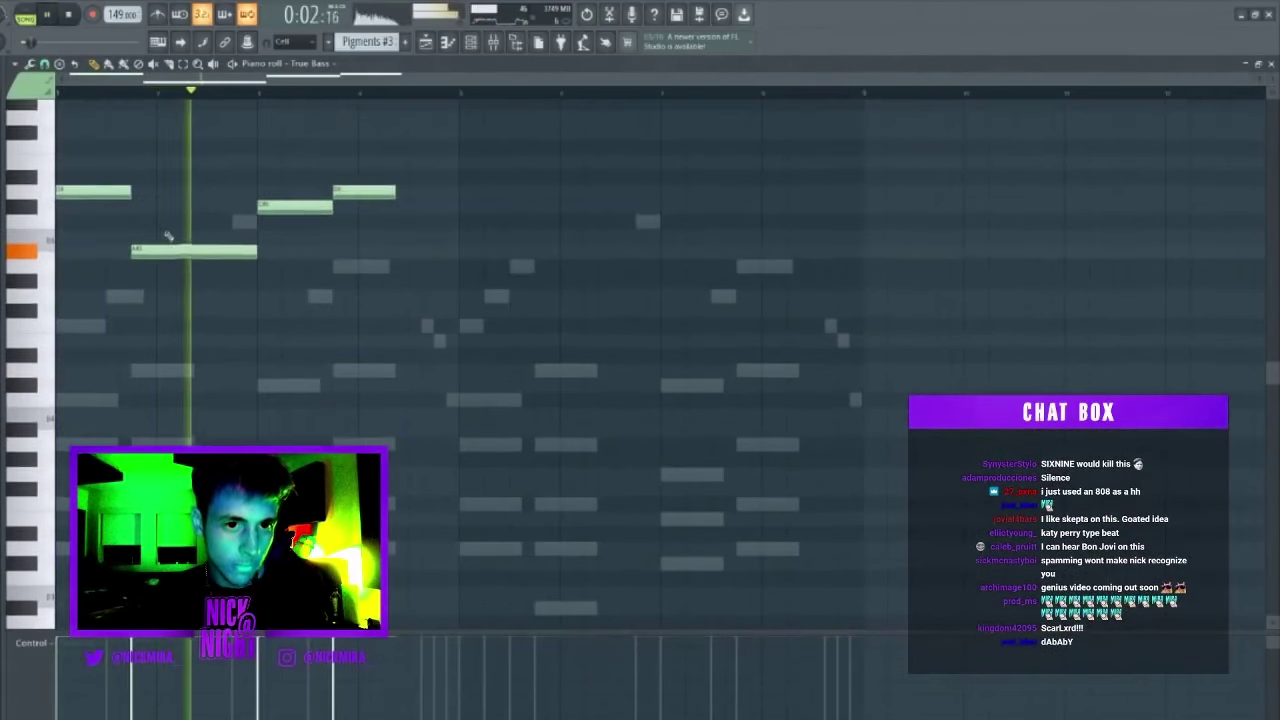
key("ctrl+Down")
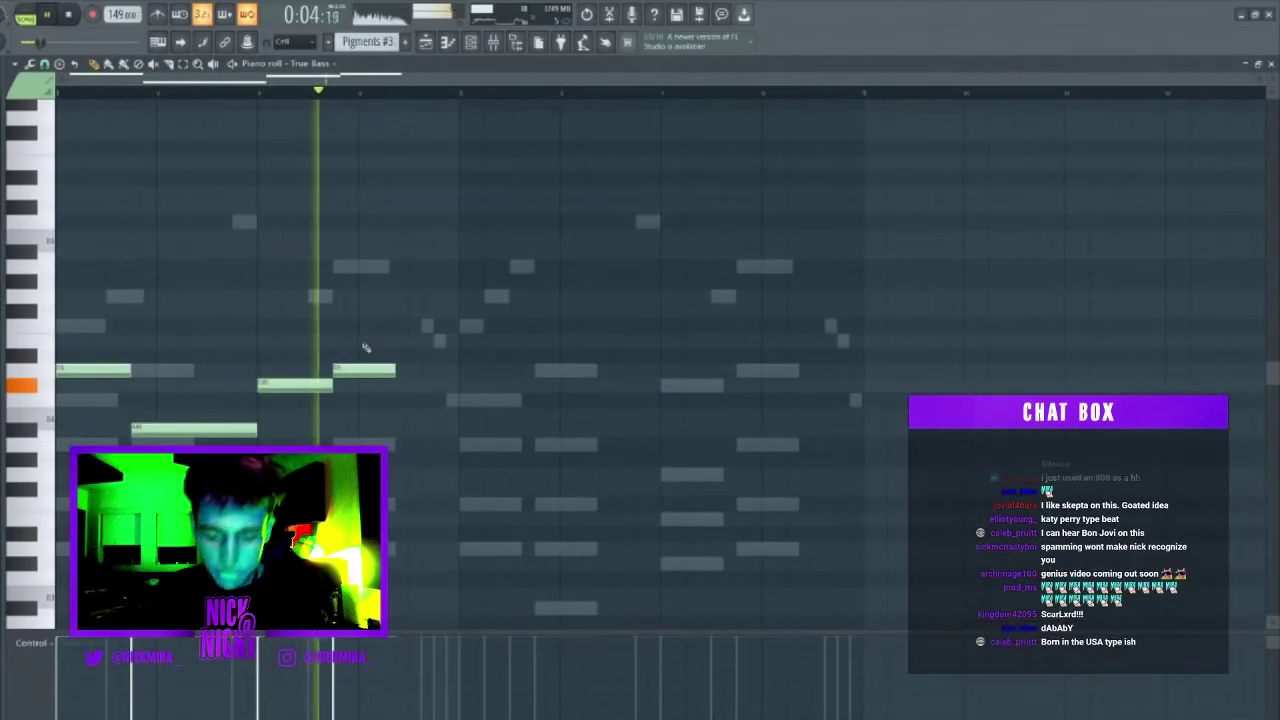
Raise the second True Bass note by an octave and extend the last note to the start of bar 5.
left_click(225, 430, "ctrl")
key("ctrl+Up")
key("ctrl+d")
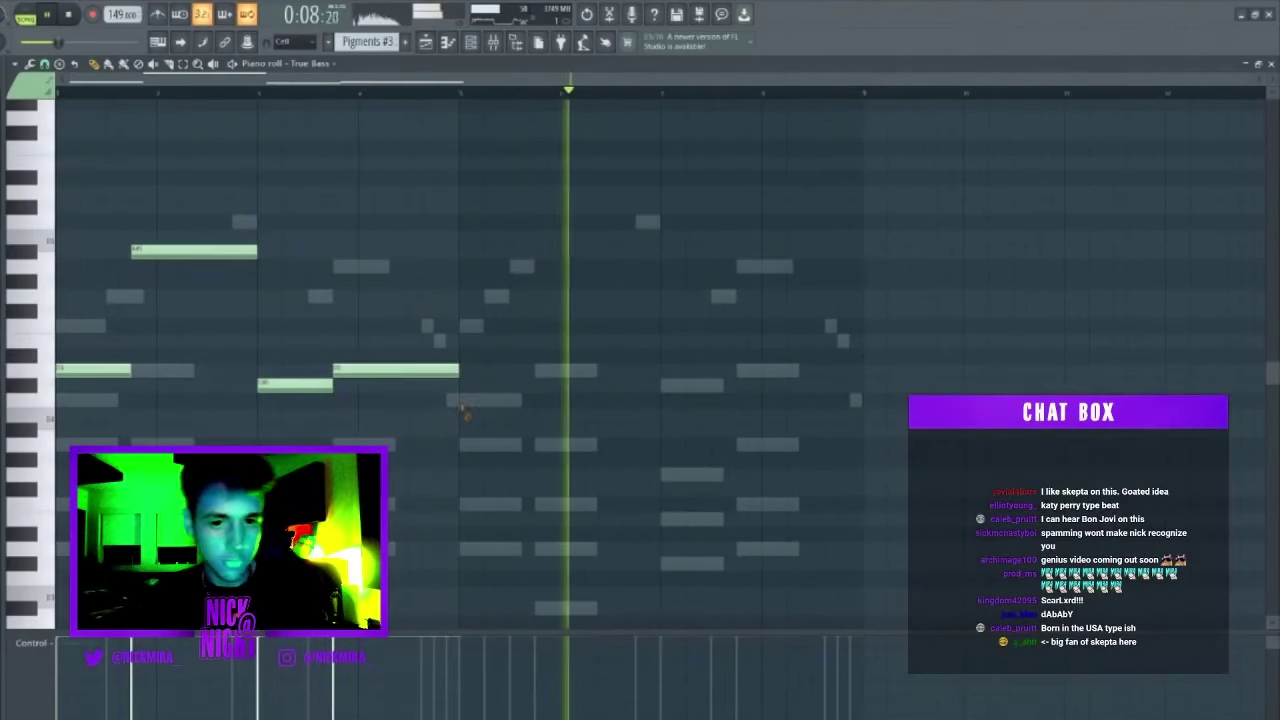
Duplicate the four-bar True Bass line into bars 5–8 and raise the first note in bar 1 by an octave.
key("ctrl+b")
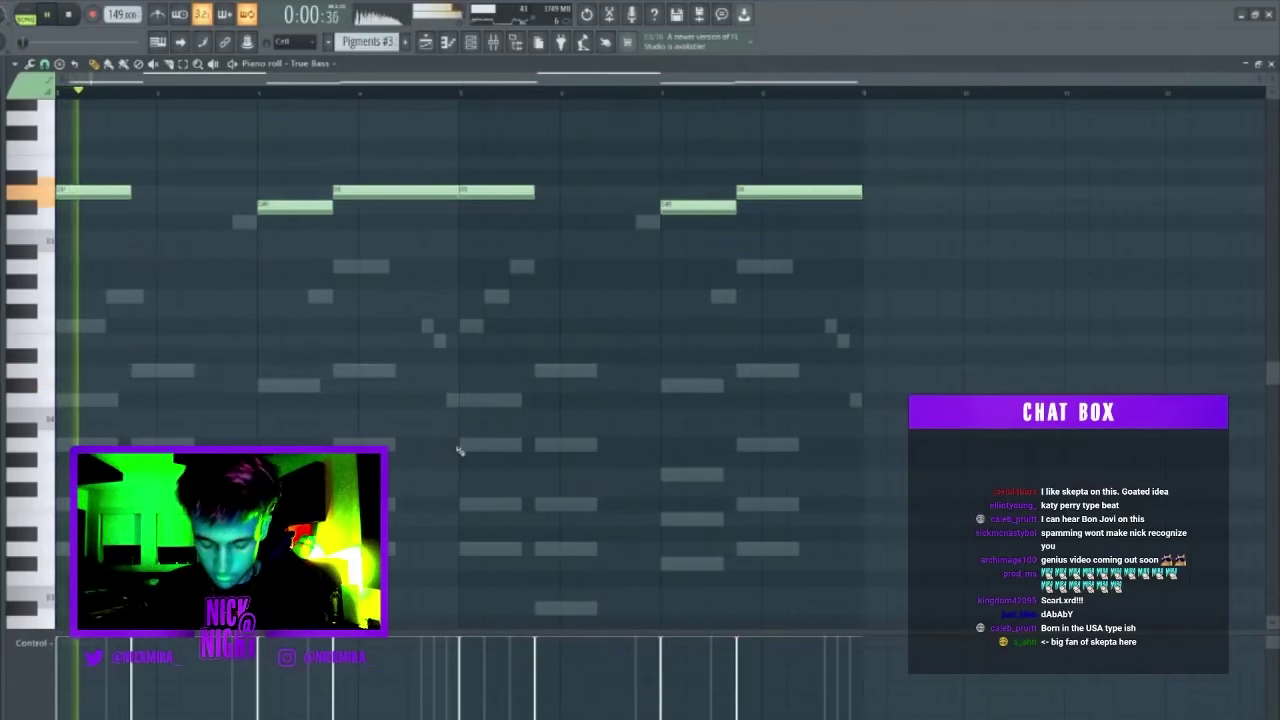
left_click_drag(146, 351, 74, 437)
key("ctrl+Up")
key("ctrl+d")
Raise the two True Bass notes in bars 3 and 4 by one octave.
left_click_drag(423, 377, 225, 392)
left_click_drag(255, 349, 406, 436)
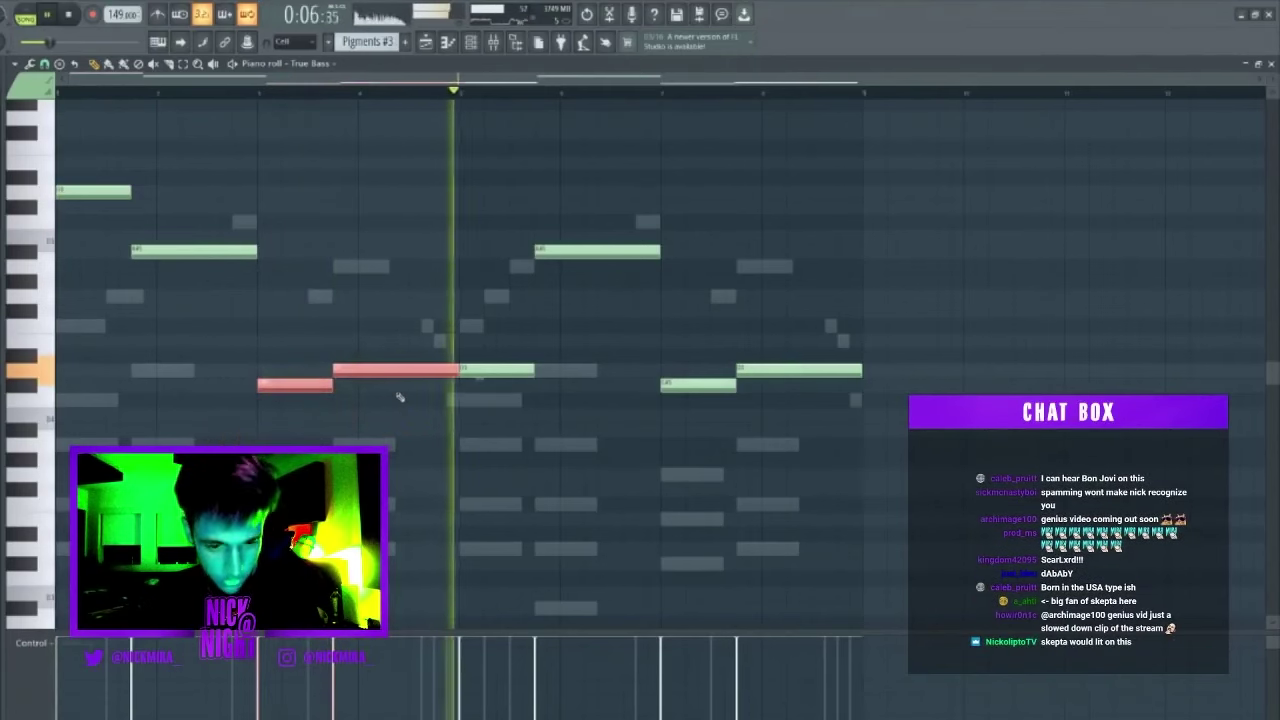
key("ctrl+Up")
key("ctrl+d")
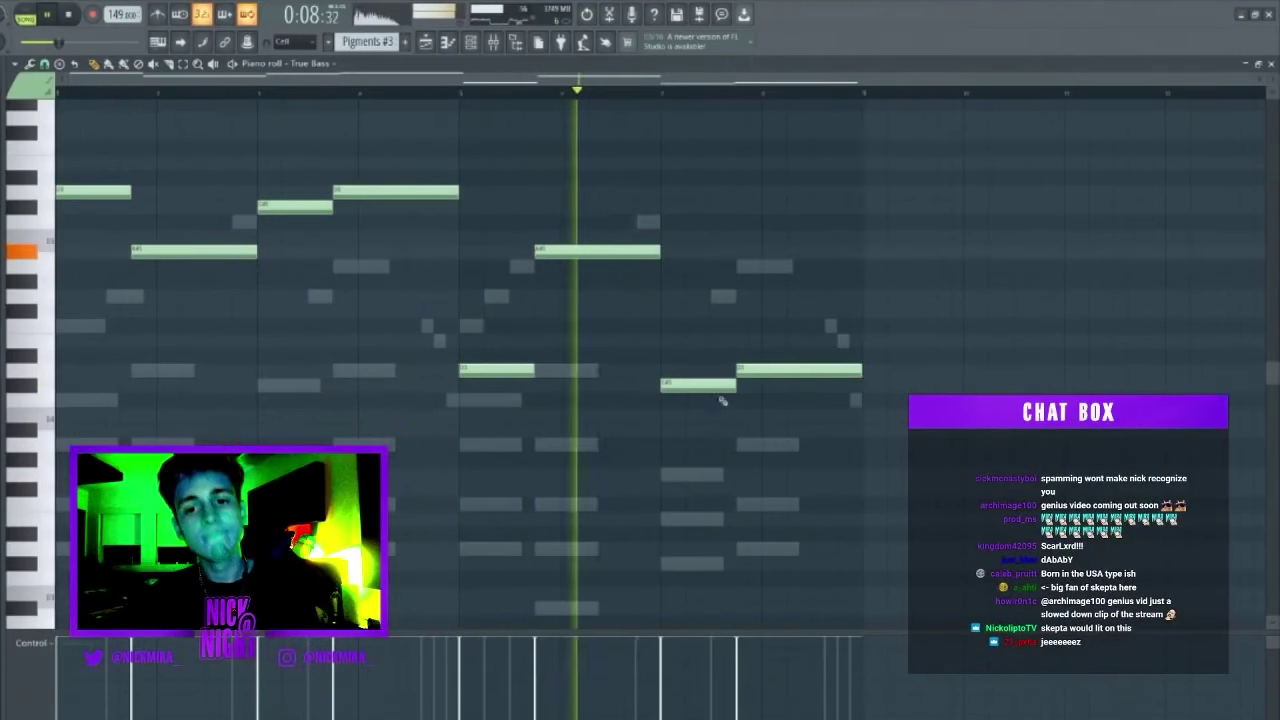
Try the True Bass notes in bars 7 and 8 one octave higher during playback.
left_click_drag(723, 401, 881, 377)
key("ctrl+Up")
key("ctrl+d")
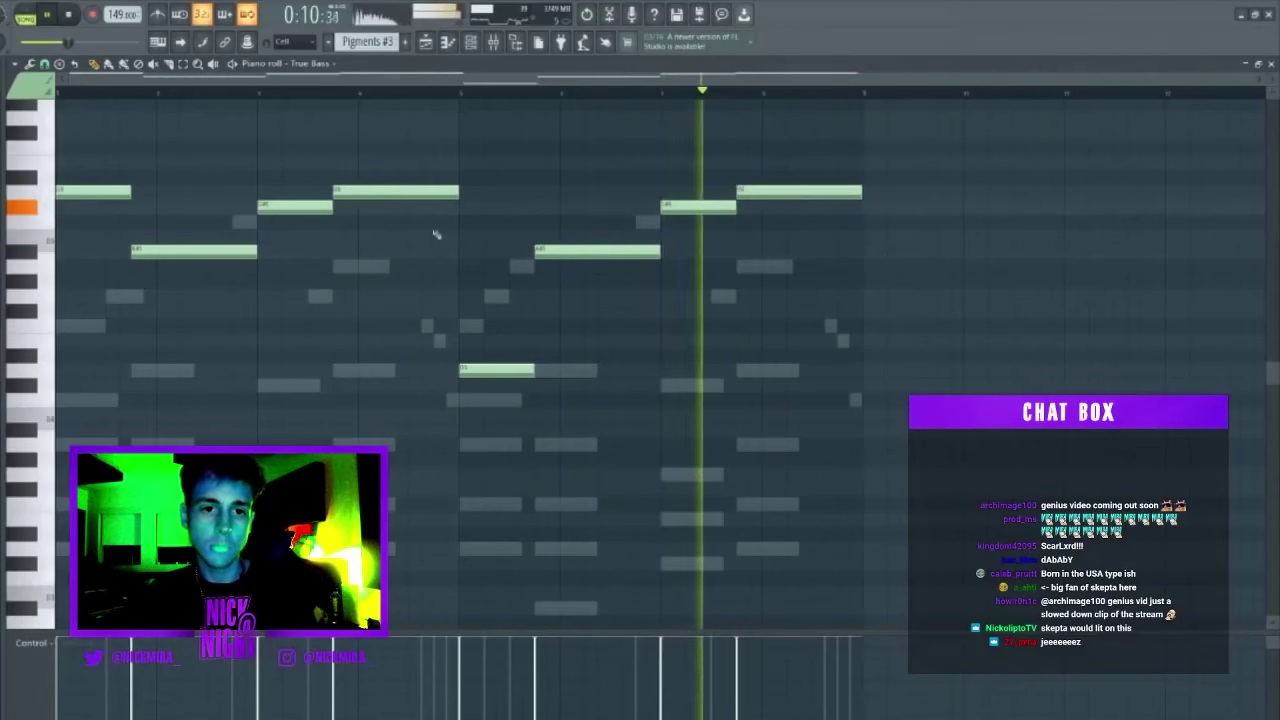
key("ctrl+a")
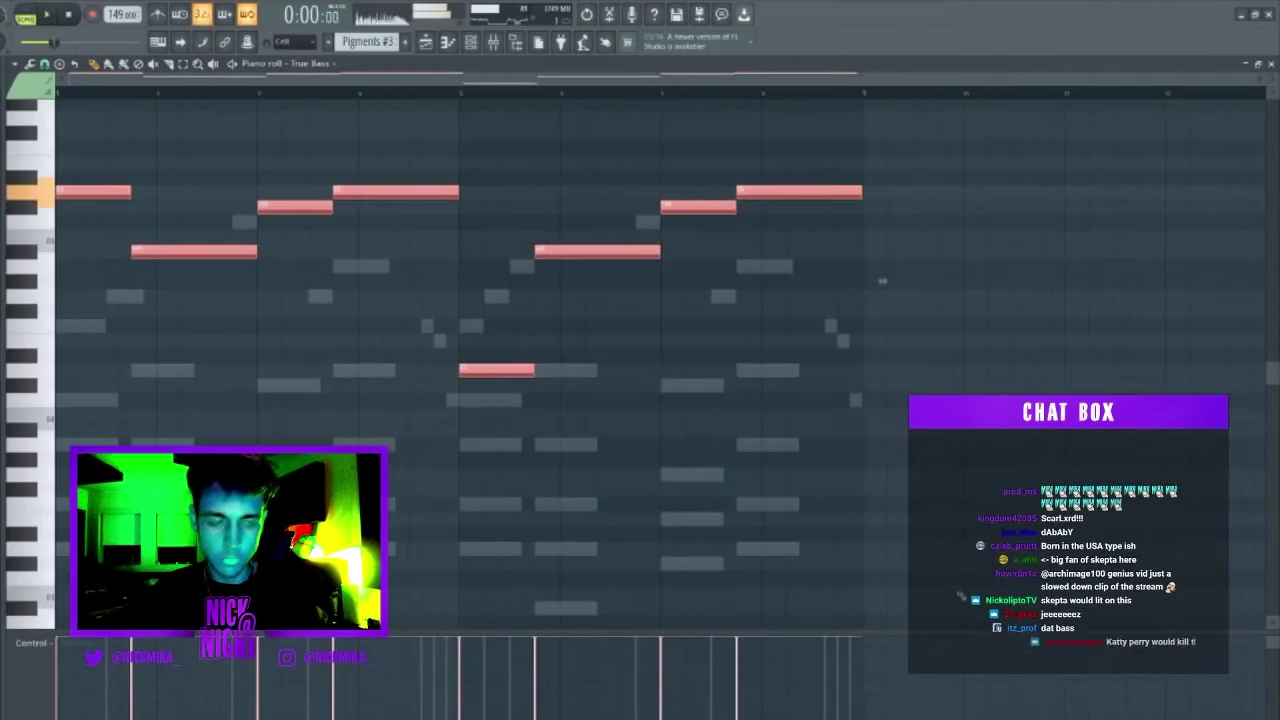
key("ctrl+d")
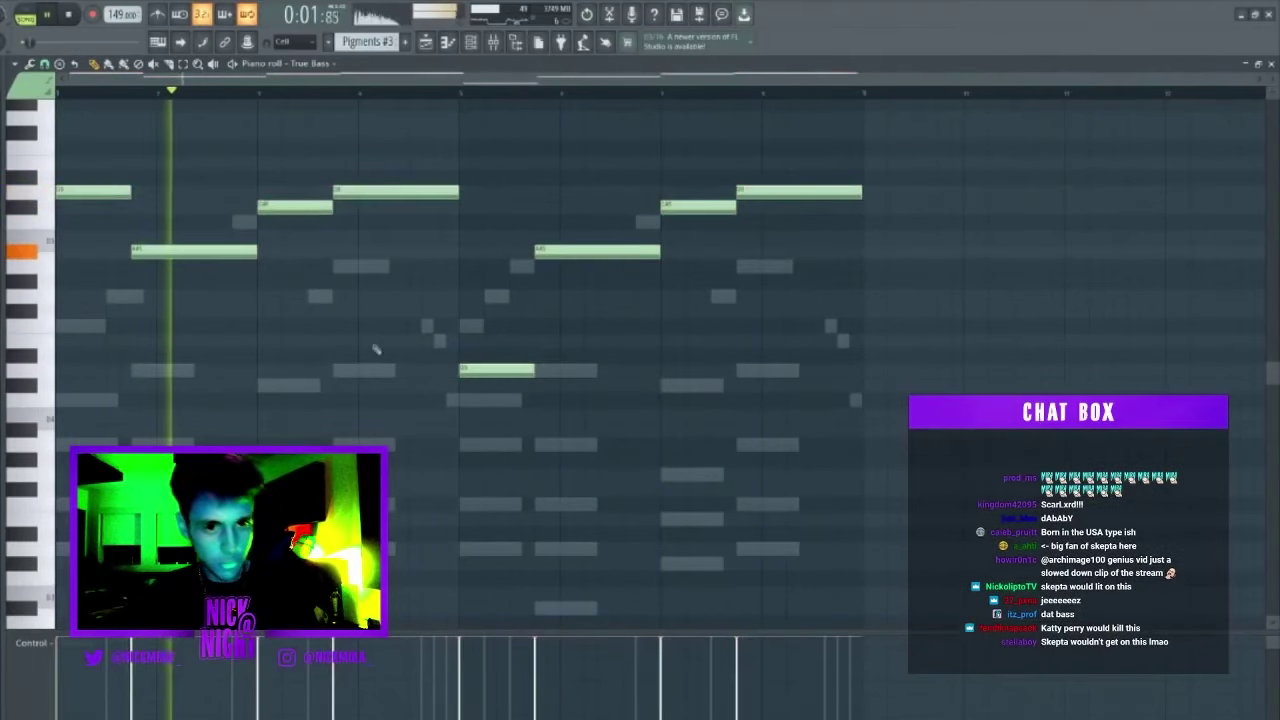
Replace the True Bass notes in bars 5–8 with a copy of bars 1–4 lowered by one octave.
left_click_drag(487, 140, 880, 400)
key("Delete")
key("ctrl+b")
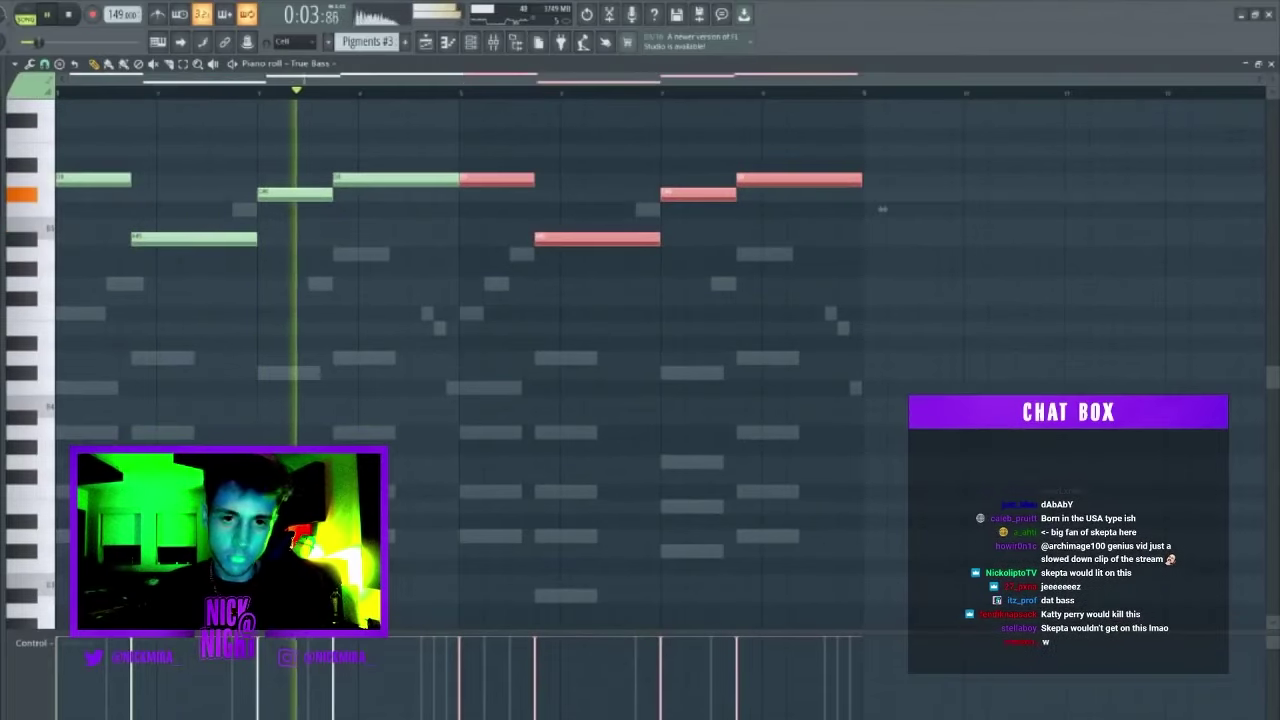
key("ctrl+Down")
key("ctrl+d")
key("F7")
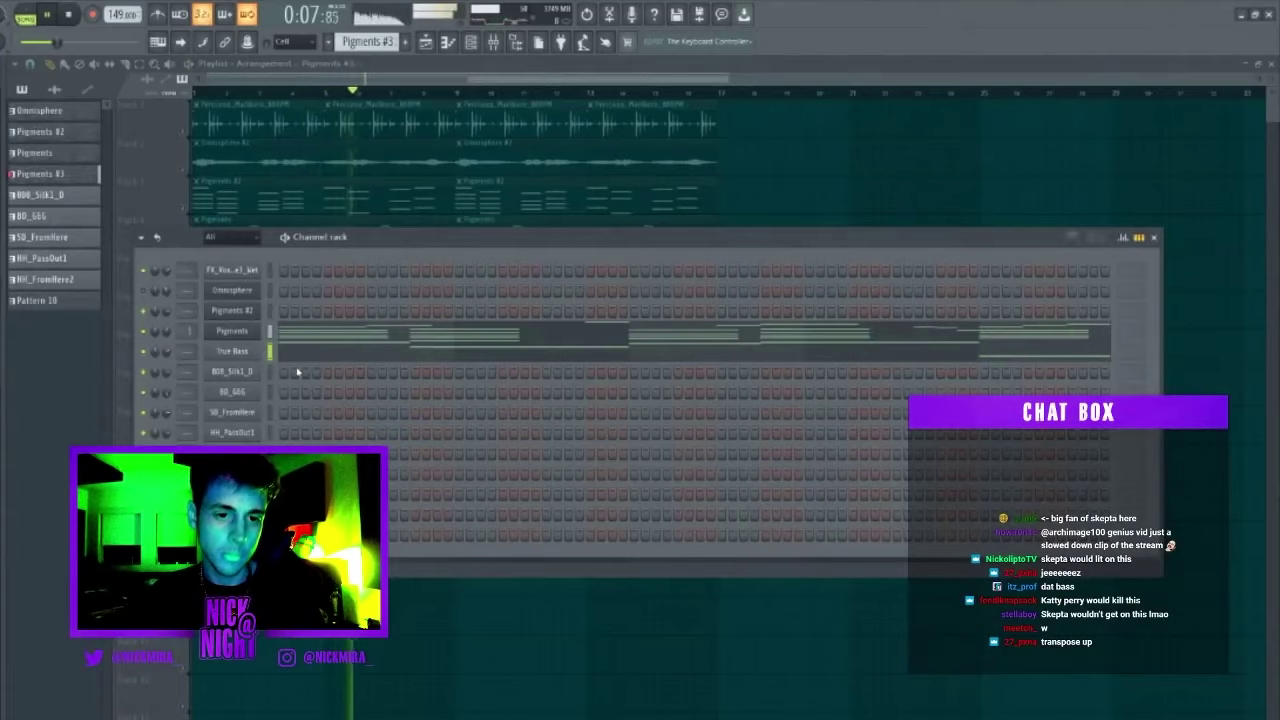
Add a Keyscape instrument channel and paste the Pigments notes into it.
key("F7")
key("F7")
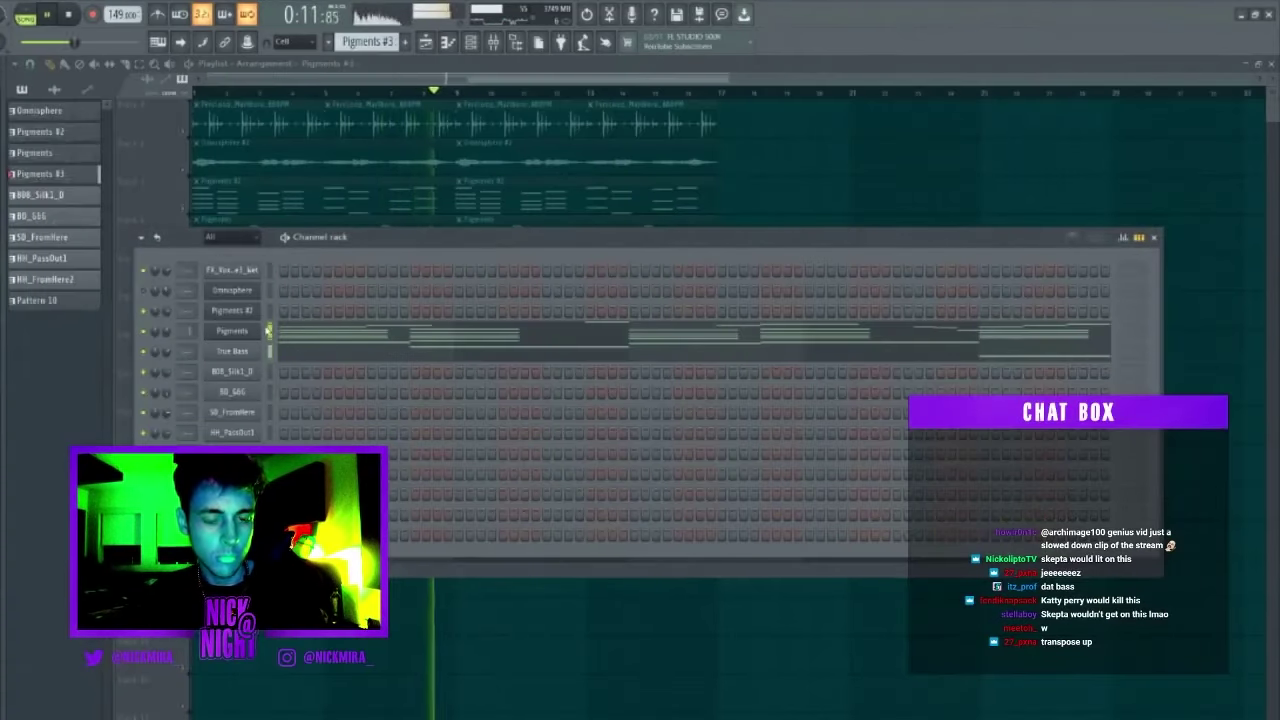
key("space")
right_click(255, 288)
mouse_move(327, 368)
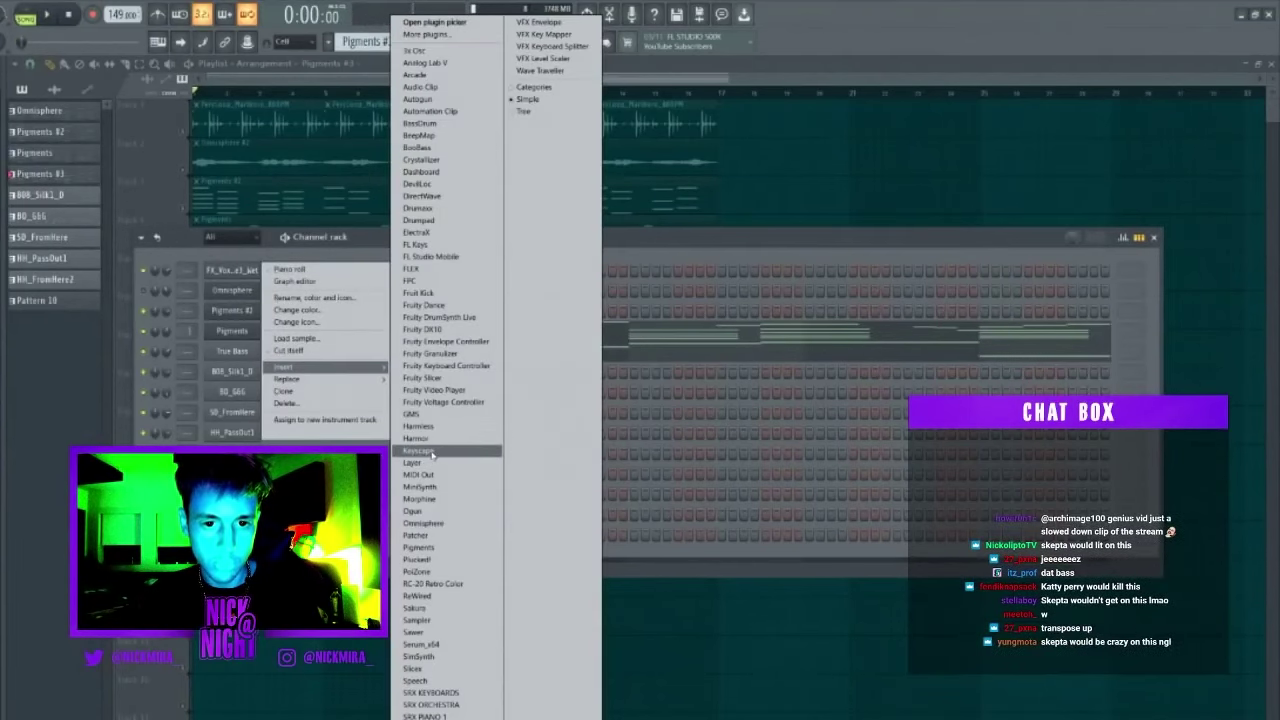
left_click(432, 453)
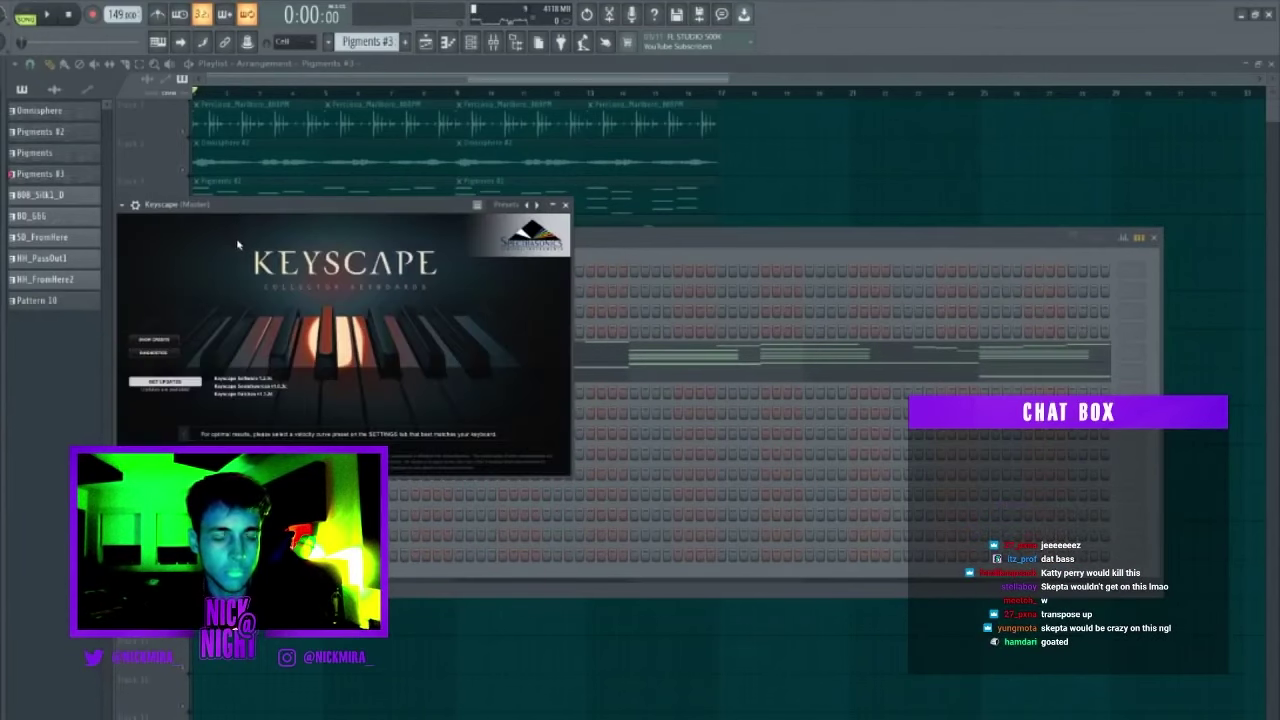
left_click(238, 245)
key("Escape")
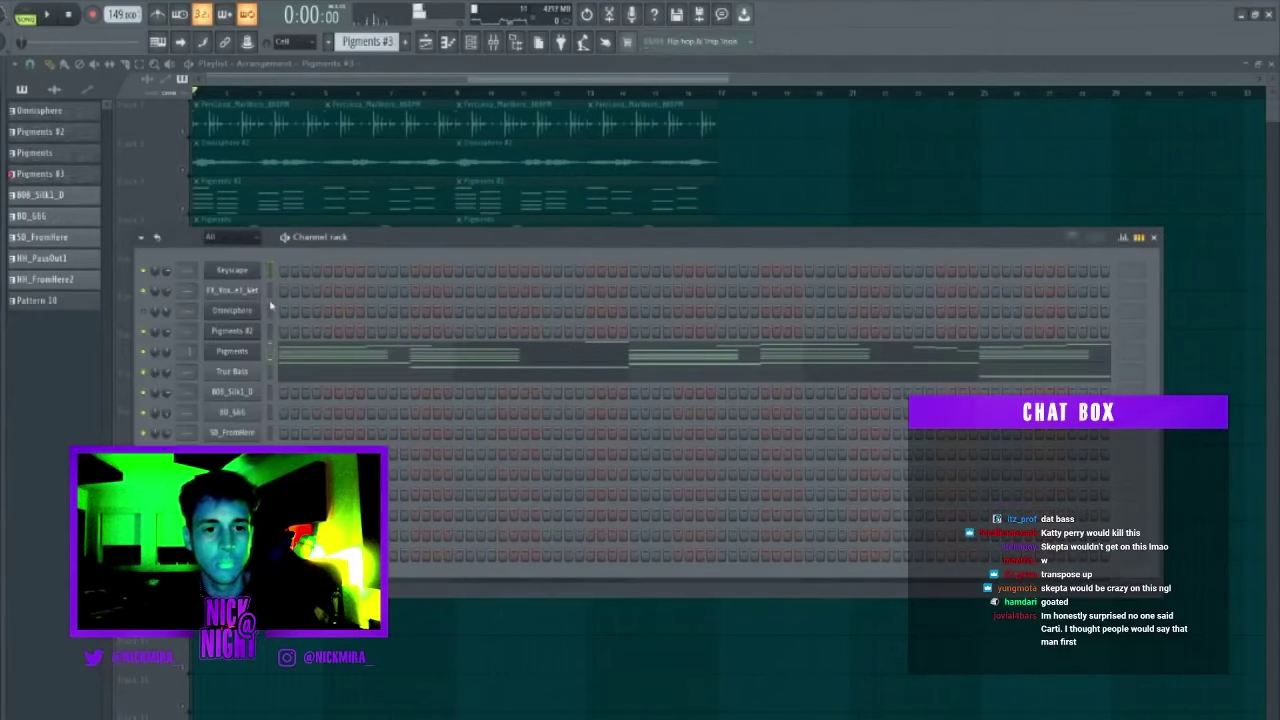
left_click(269, 271)
key("ctrl+v")
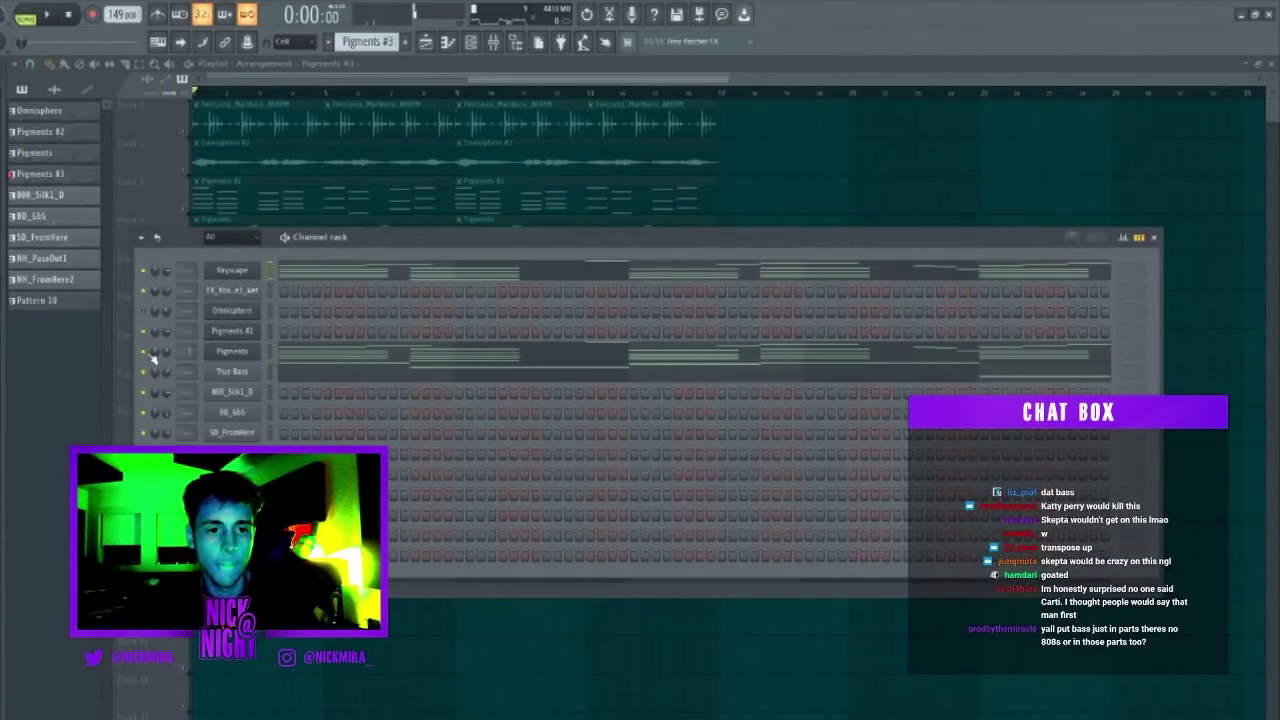
Raise all Keyscape notes by one octave and lower their velocities.
left_click(306, 272)
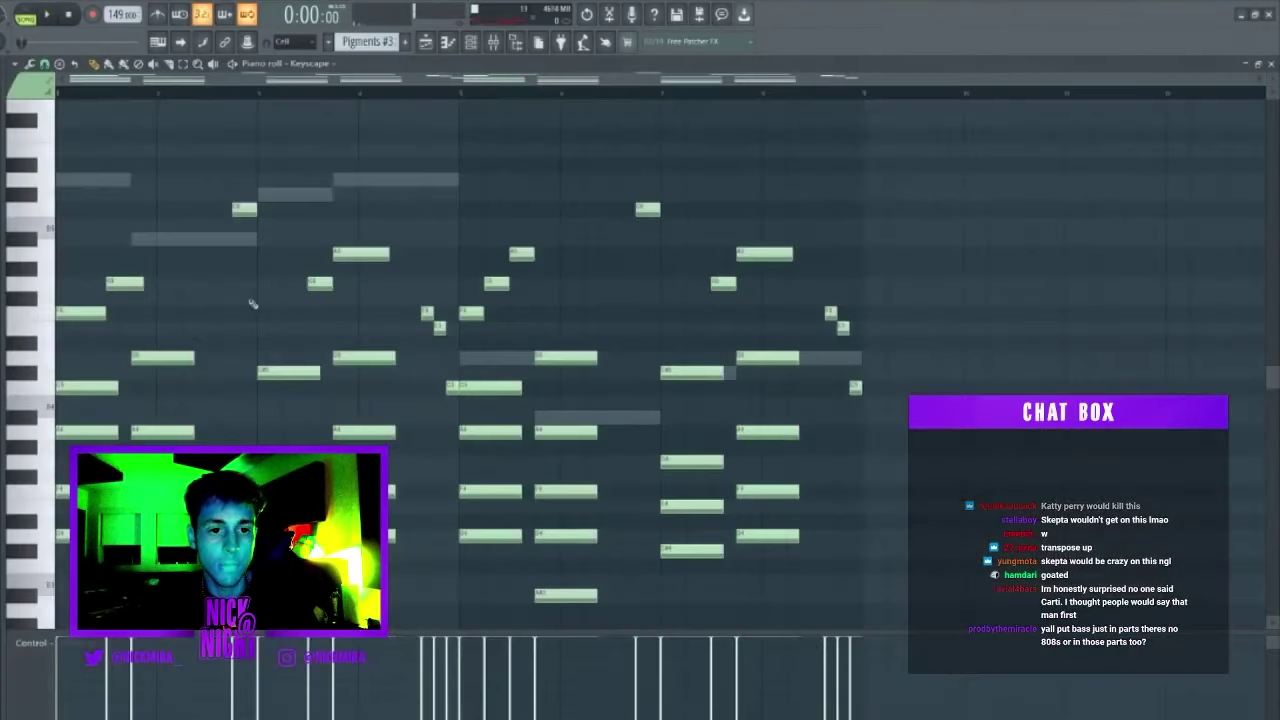
scroll(260, 302, "down", 3)
key("ctrl+a")
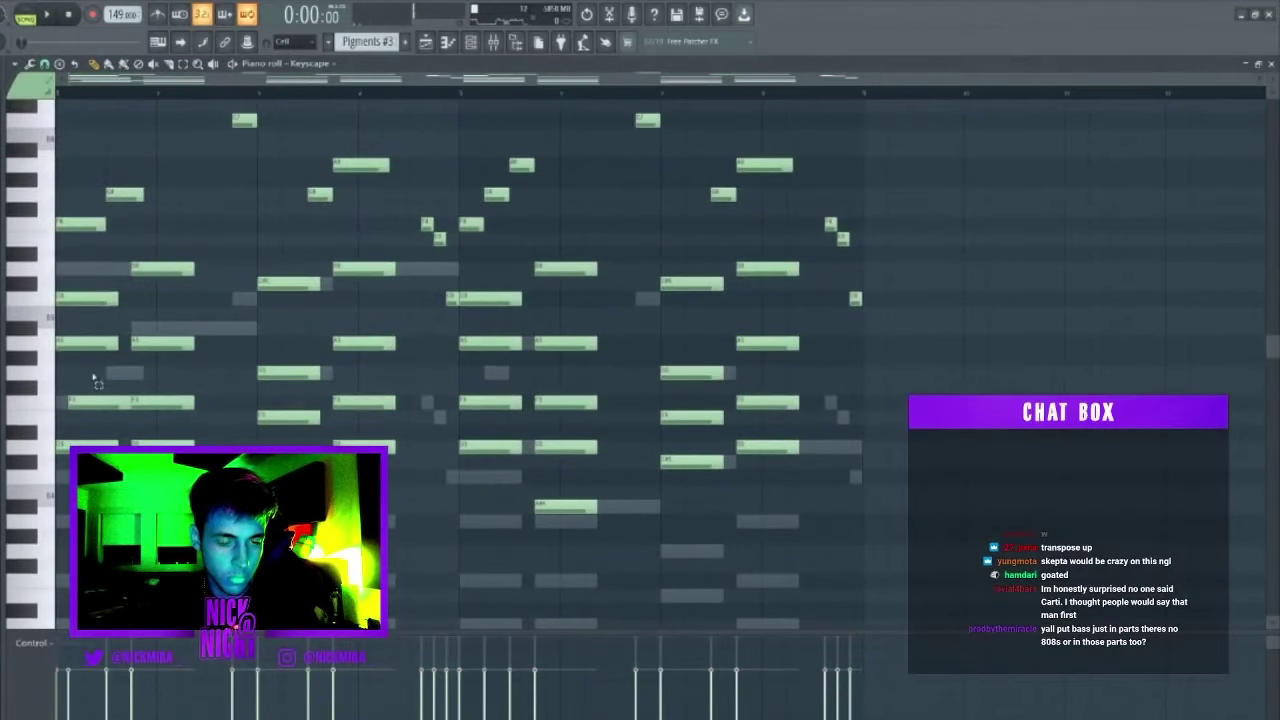
Stagger the first Keyscape chord in bar 1 and turn its A and C notes into short stabs on beats 2 and 3.
key("space")
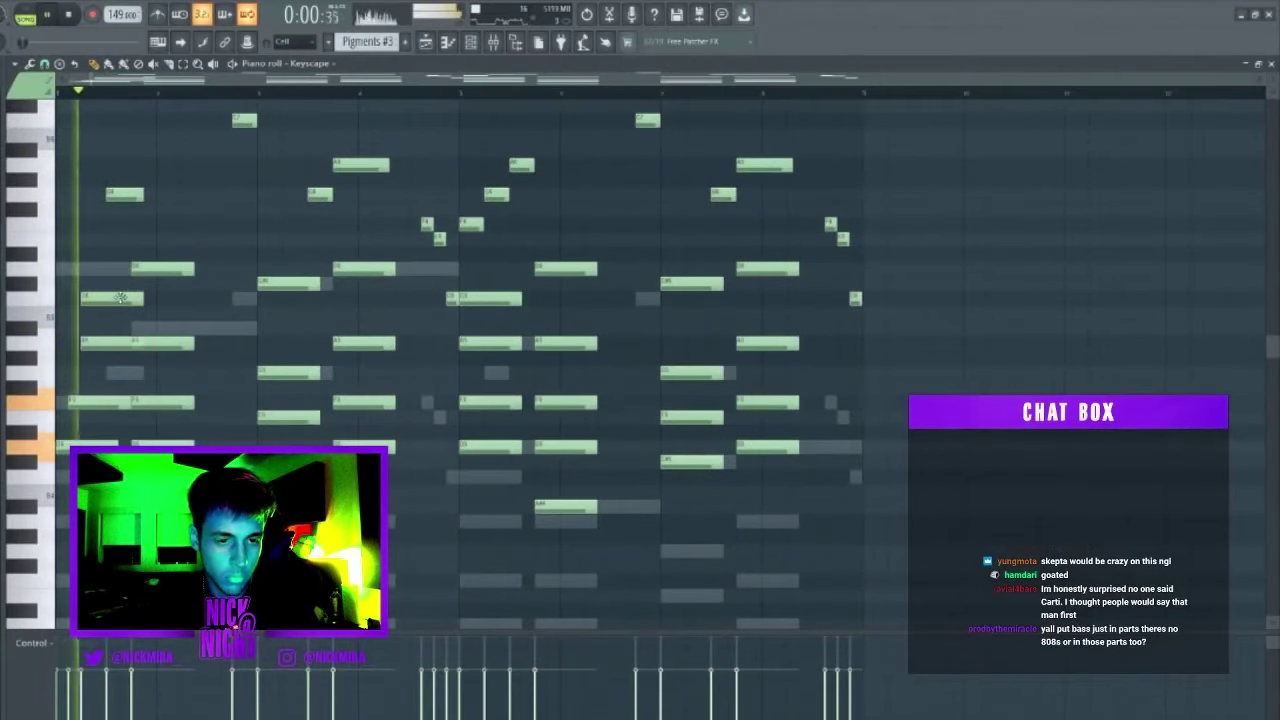
left_click_drag(101, 370, 101, 372)
key("space")
left_click_drag(141, 299, 112, 299)
key("space")
key("space")
key("space")
key("space")
key("space")
Slice the F note of the first Keyscape chord one and a half beats into bar 1 and lower the second part's velocity.
key("c")
key("space")
left_click_drag(97, 393, 97, 413)
key("space")
key("space")
key("super")
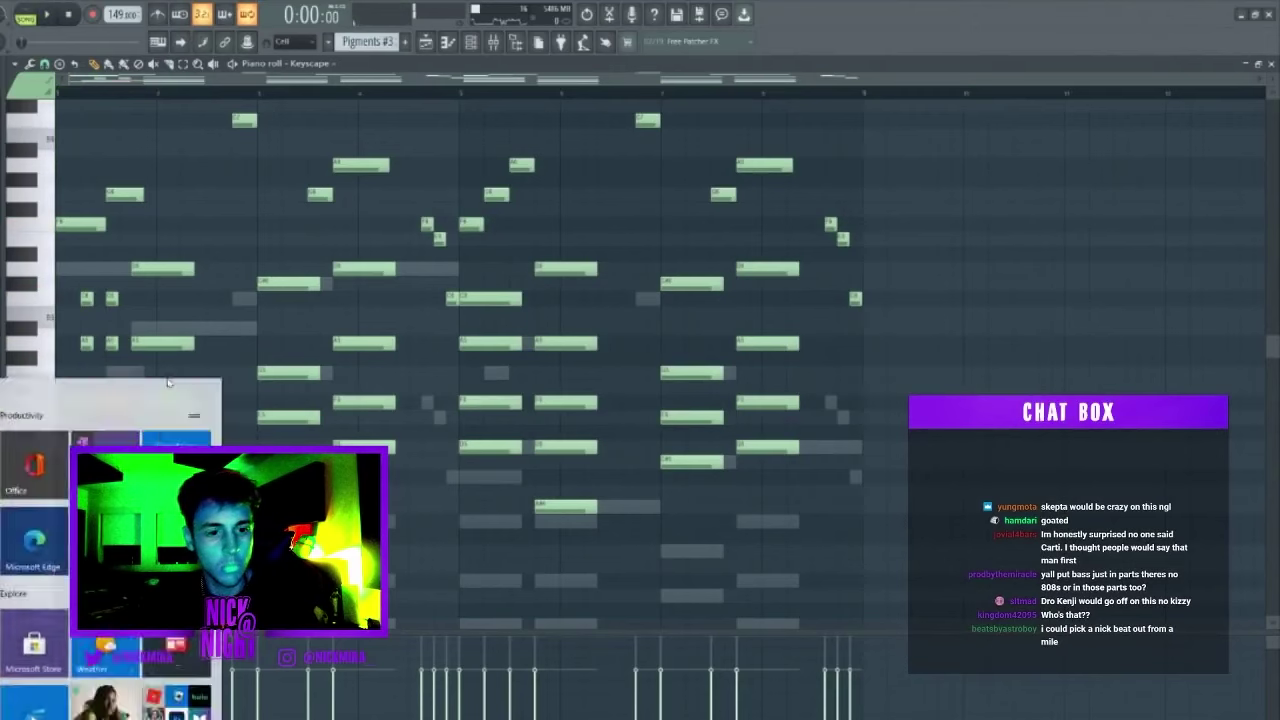
key("super")
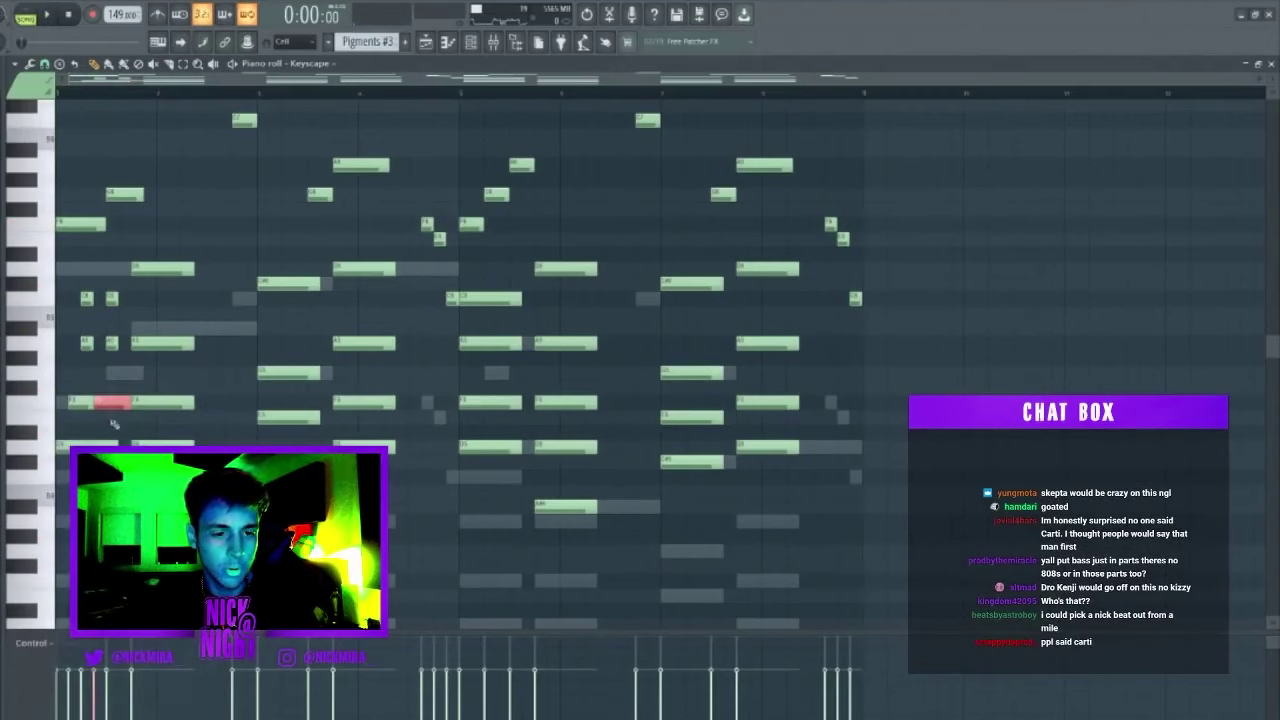
key("space")
key("space")
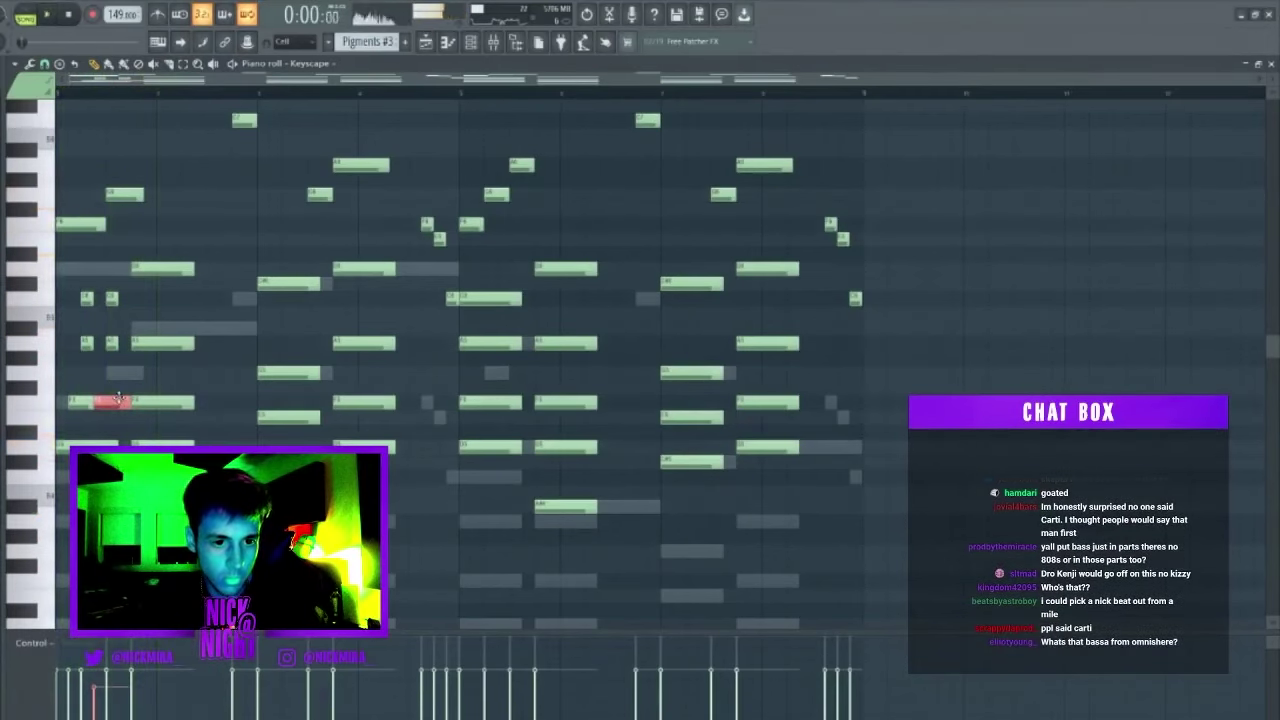
Stagger the second Keyscape chord, moving its F and A notes to the start of bar 2, and remove the stray A# note.
key("space")
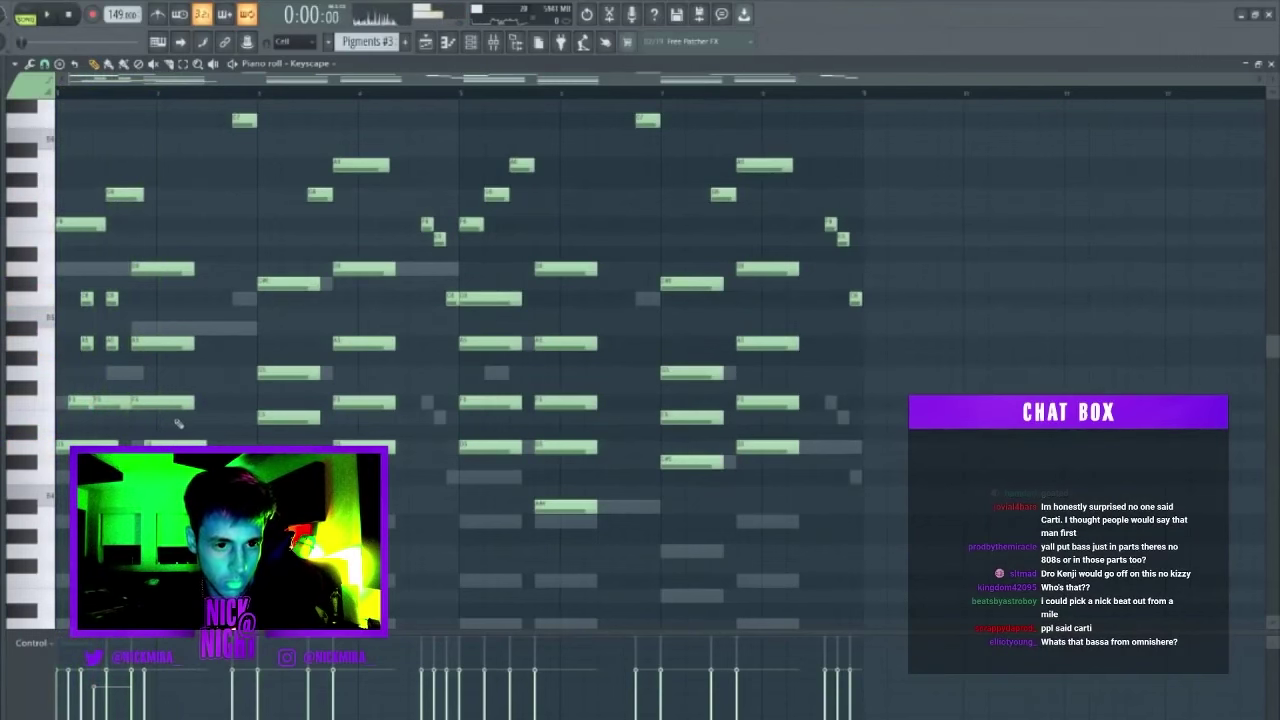
left_click(184, 328)
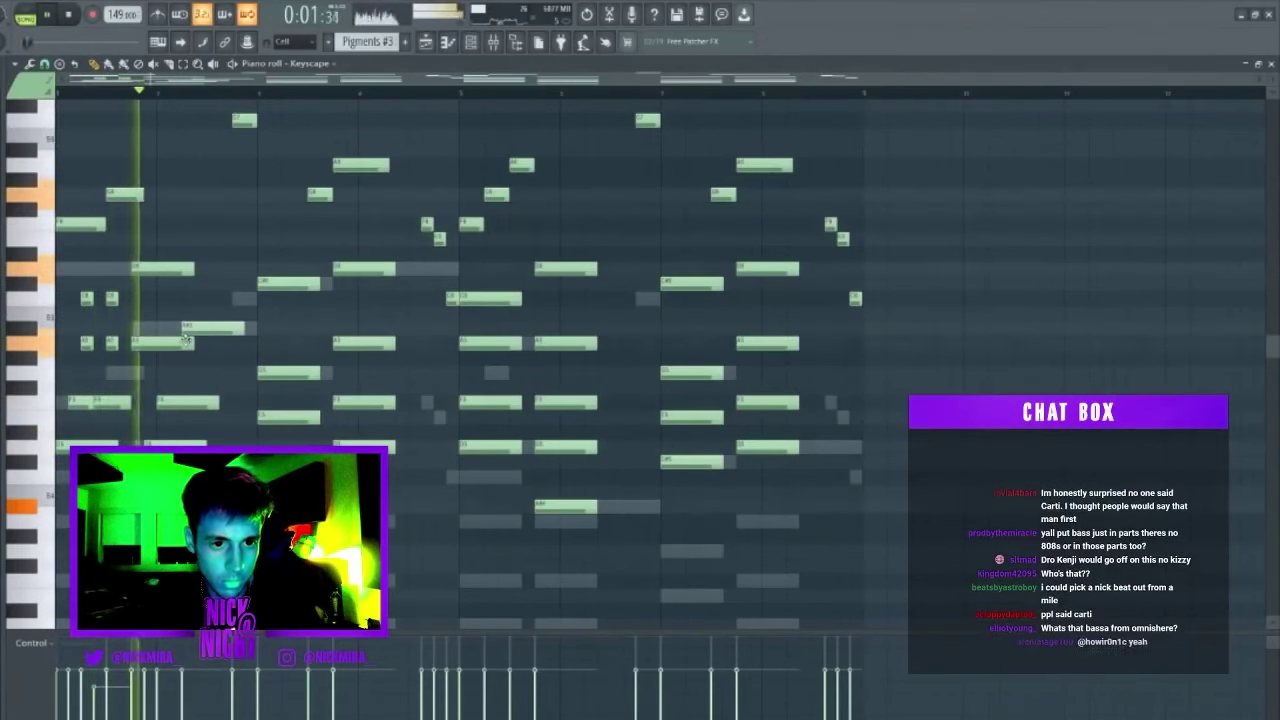
right_click(186, 330)
left_click_drag(158, 346, 177, 348)
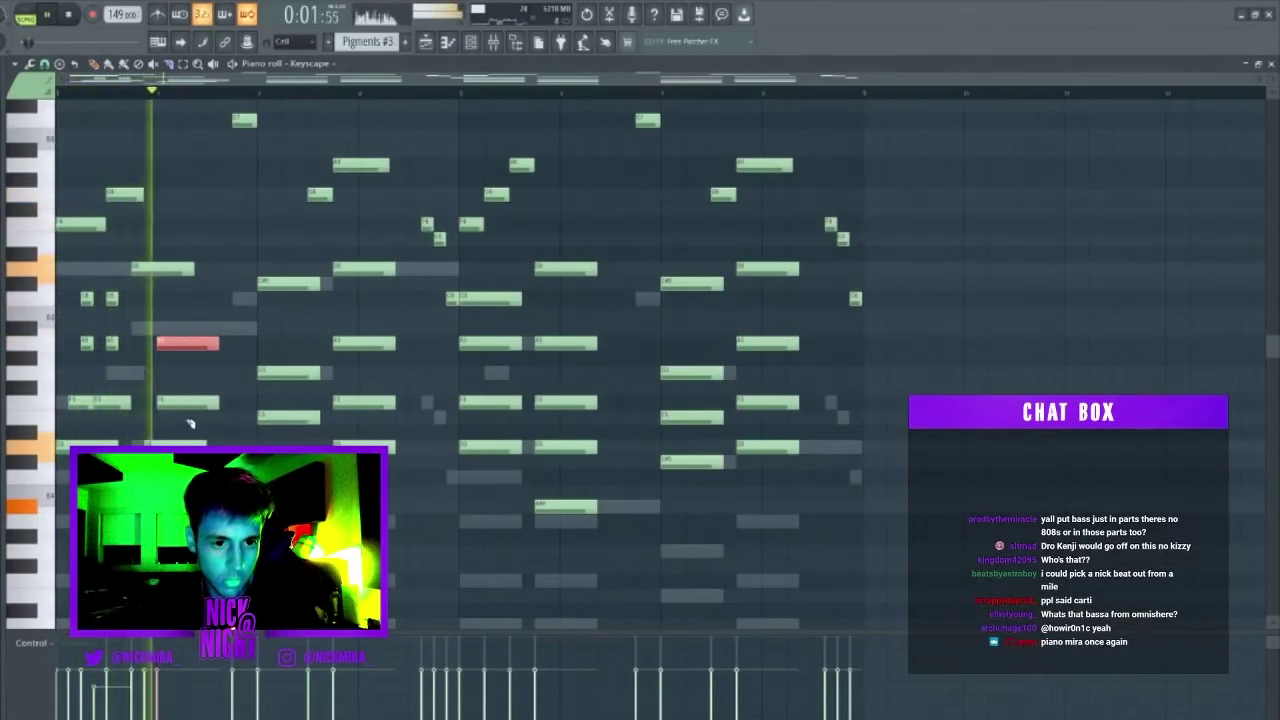
Slice the low D note of the second Keyscape chord and keep only its first beat.
key("space")
key("c")
left_click_drag(157, 437, 157, 454)
key("space")
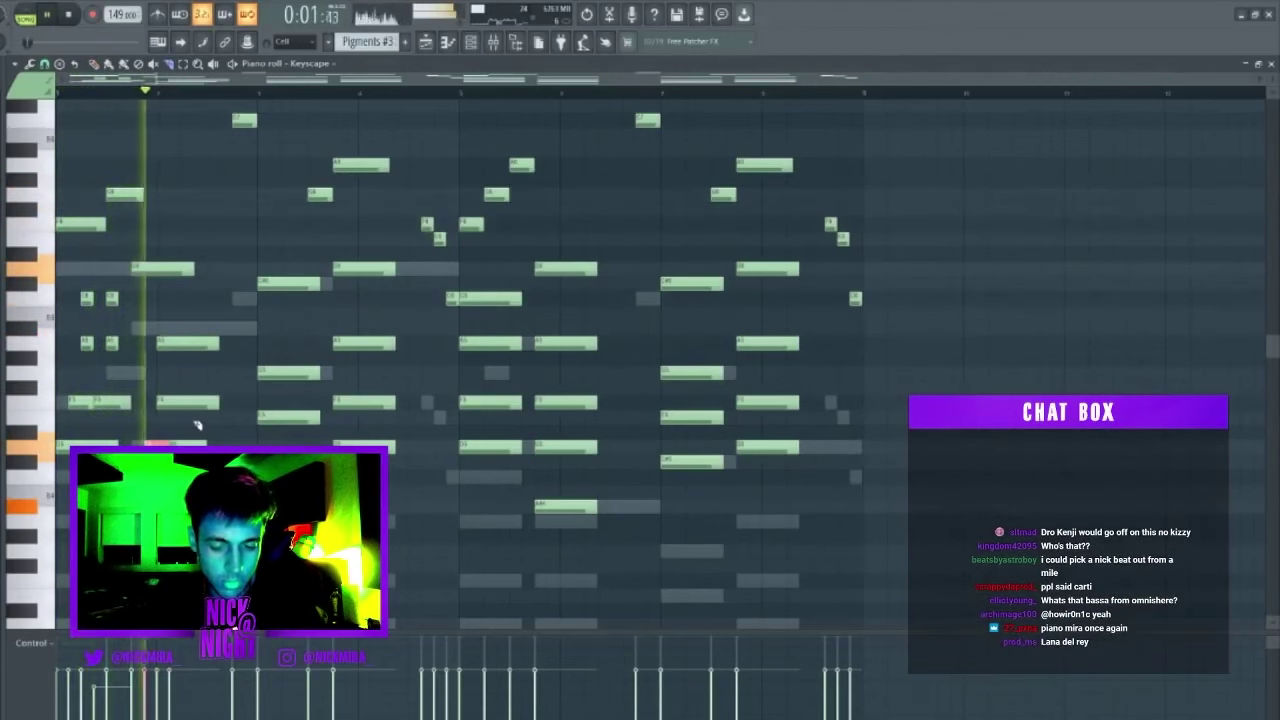
Turn the second chord's F and A notes into short stabs on beats 1 and 2 of bar 2, and slice its high D note.
key("ctrl+Up")
left_click_drag(226, 322, 197, 422)
left_click_drag(217, 345, 173, 353)
key("space")
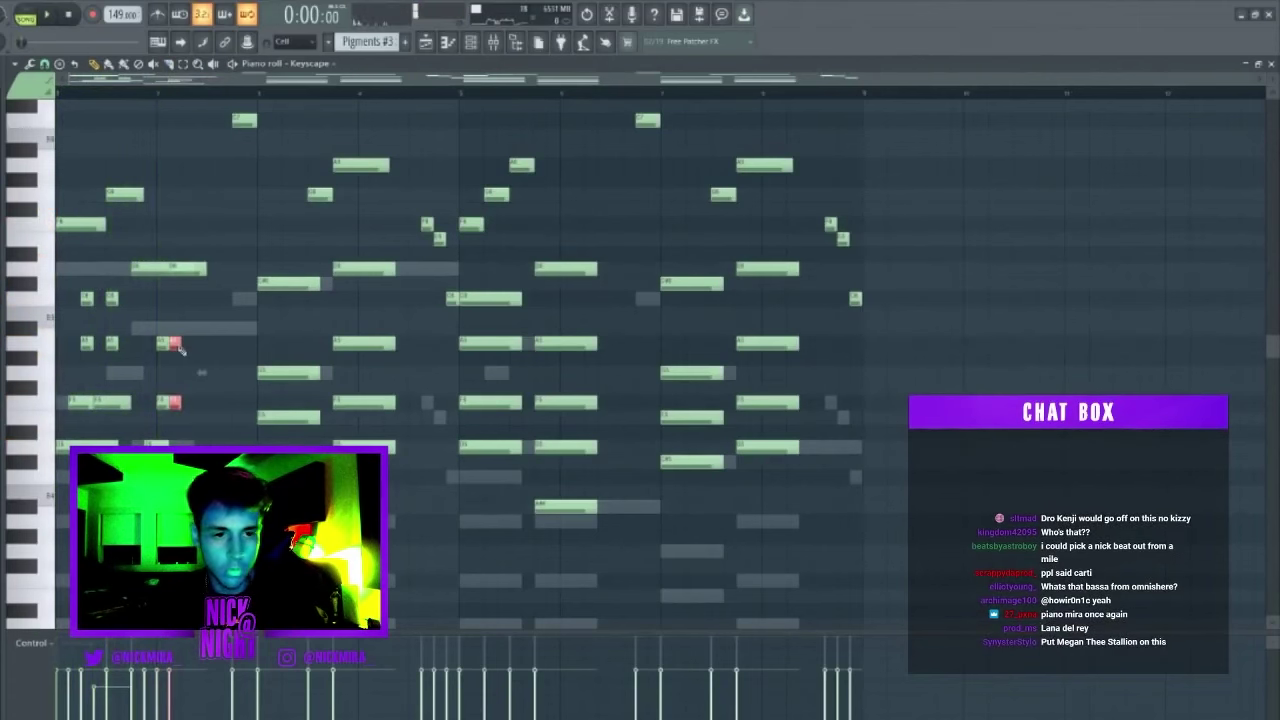
key("space")
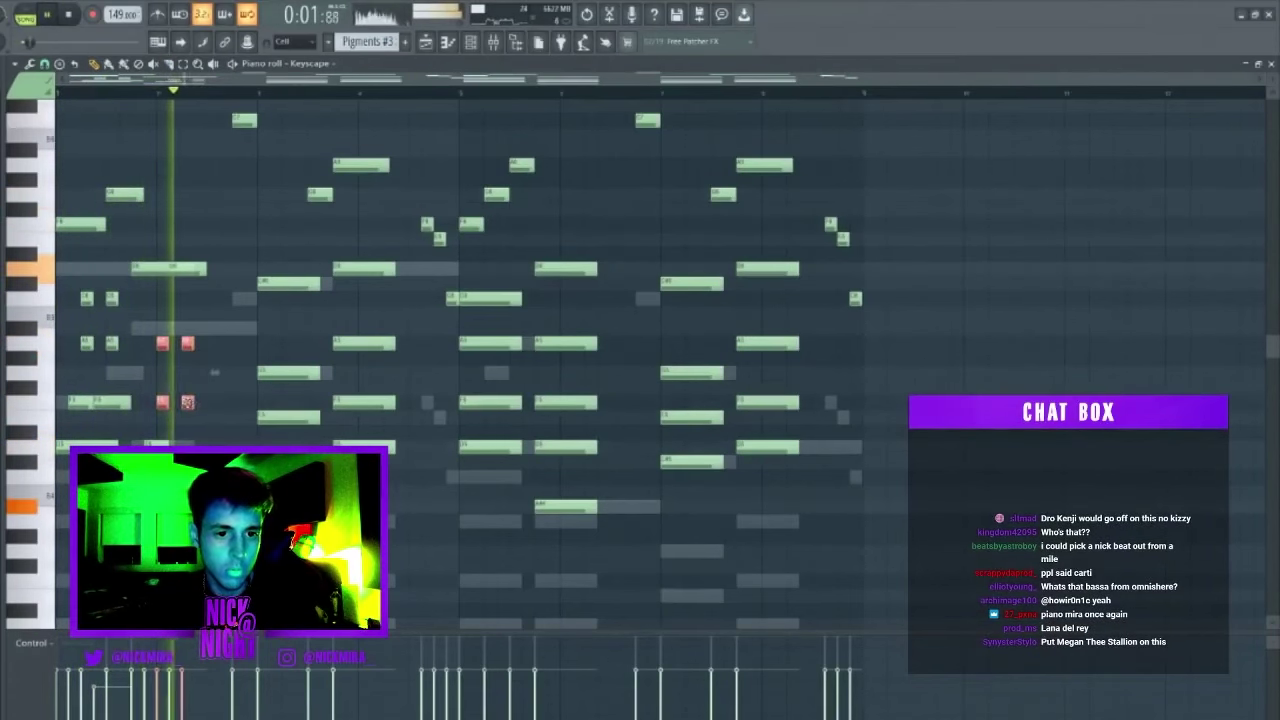
left_click(213, 407, "ctrl")
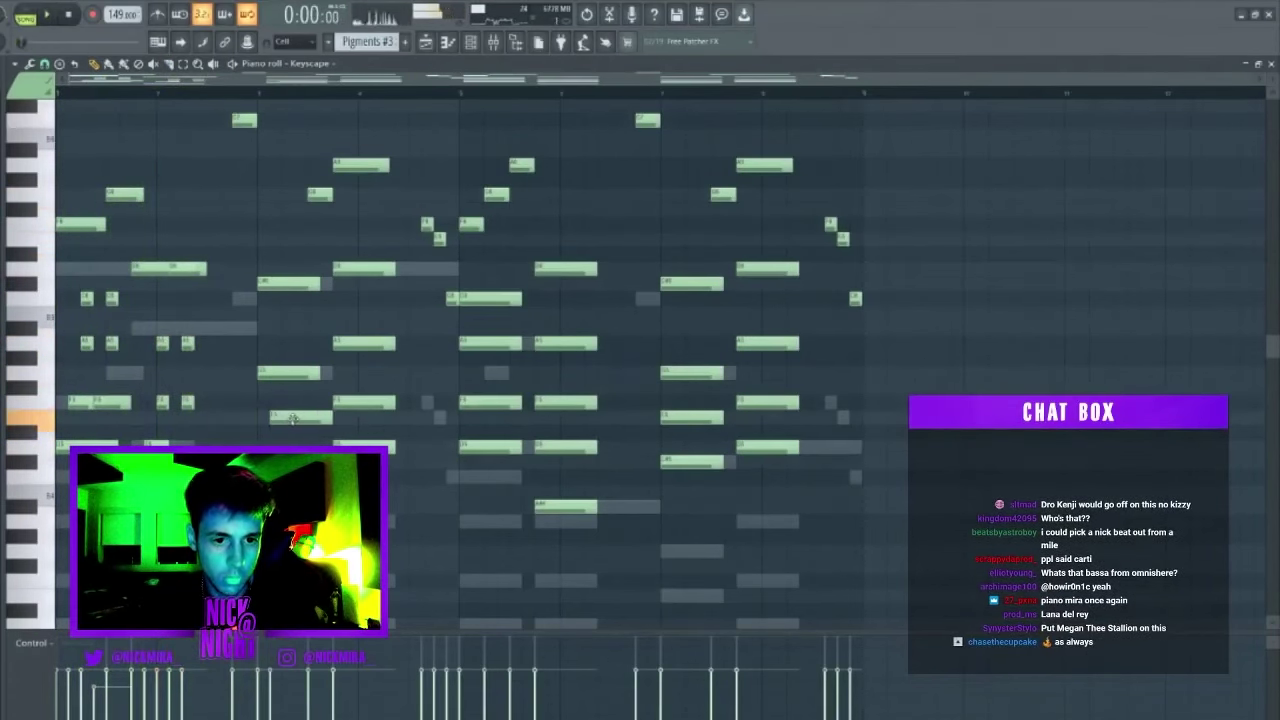
Stagger the third Keyscape chord in bar 3, delaying its E by half a beat and its G and high C# by one beat.
key("space")
left_click_drag(292, 374, 315, 372)
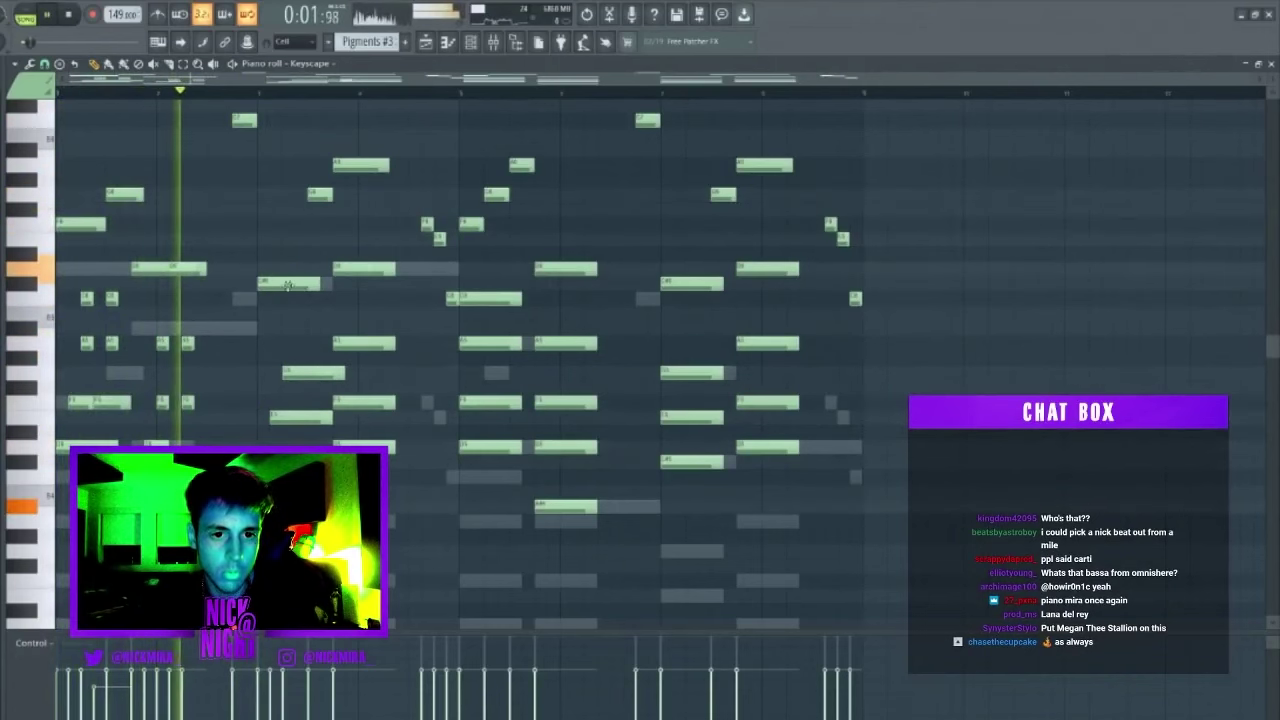
mouse_move(288, 287)
left_mouse_down()
mouse_move(309, 291)
mouse_move(286, 438)
mouse_move(304, 402)
mouse_move(322, 262)
left_mouse_up()
left_click(300, 398, "ctrl")
Slice the third chord's E, G and high C# notes one beat after each note starts.
key("space")
key("space")
key("c")
right_click(340, 286, "ctrl")
left_click(345, 297, "ctrl")
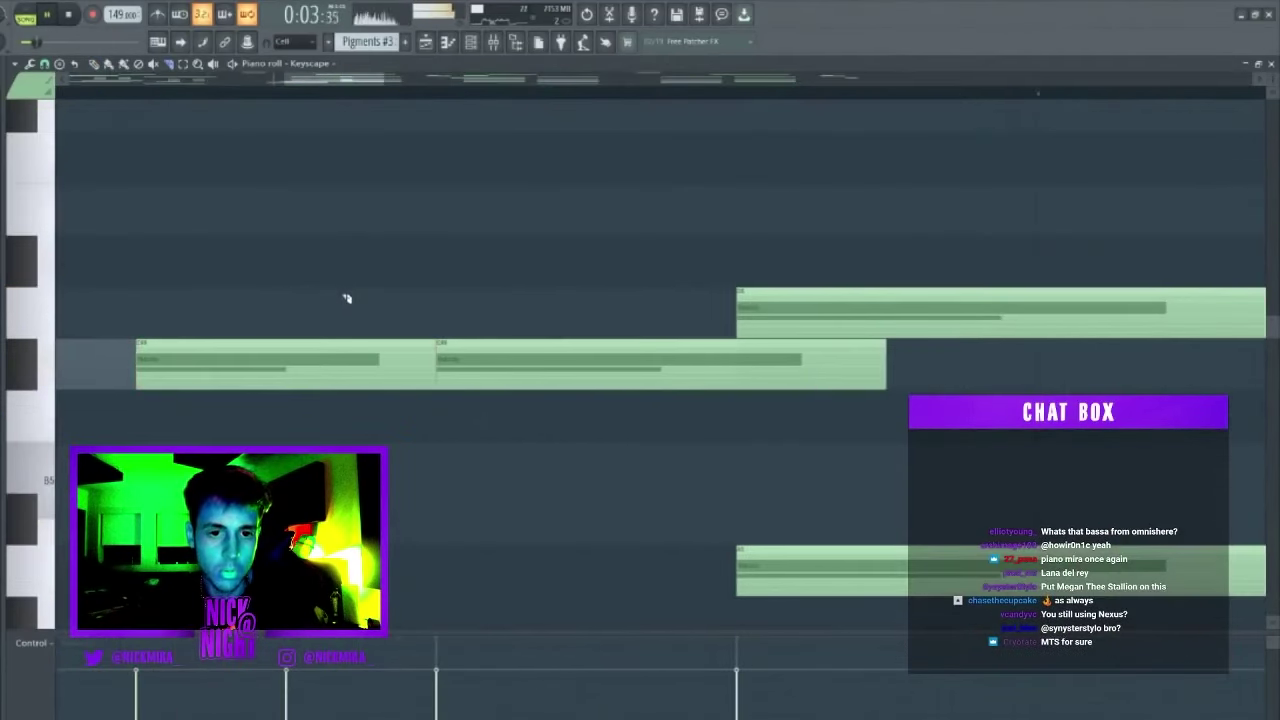
right_click(347, 298, "ctrl")
Break up the fourth chord, delaying and slicing its F note and making its A and high D short stabs on beats 1 and 2 of bar 4.
left_click_drag(466, 296, 469, 443)
key("space")
key("space")
left_click_drag(458, 440, 474, 457)
mouse_move(476, 276)
left_mouse_down()
mouse_move(476, 394)
mouse_move(495, 426)
left_mouse_up()
left_click_drag(512, 279, 516, 414)
key("space")
key("space")
mouse_move(530, 279)
left_mouse_down()
mouse_move(536, 436)
mouse_move(524, 430)
mouse_move(512, 462)
left_mouse_up()
key("p")
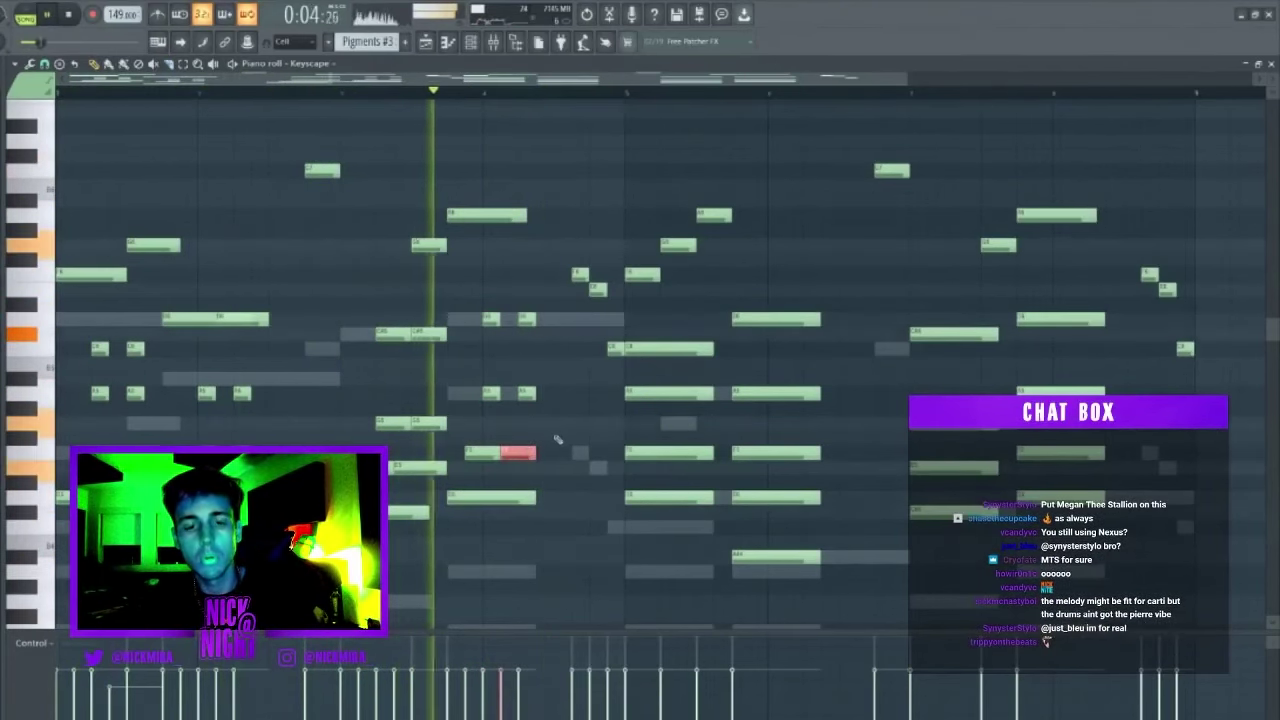
Try raising all Keyscape notes by one octave and play the result.
key("ctrl+a")
key("ctrl+d")
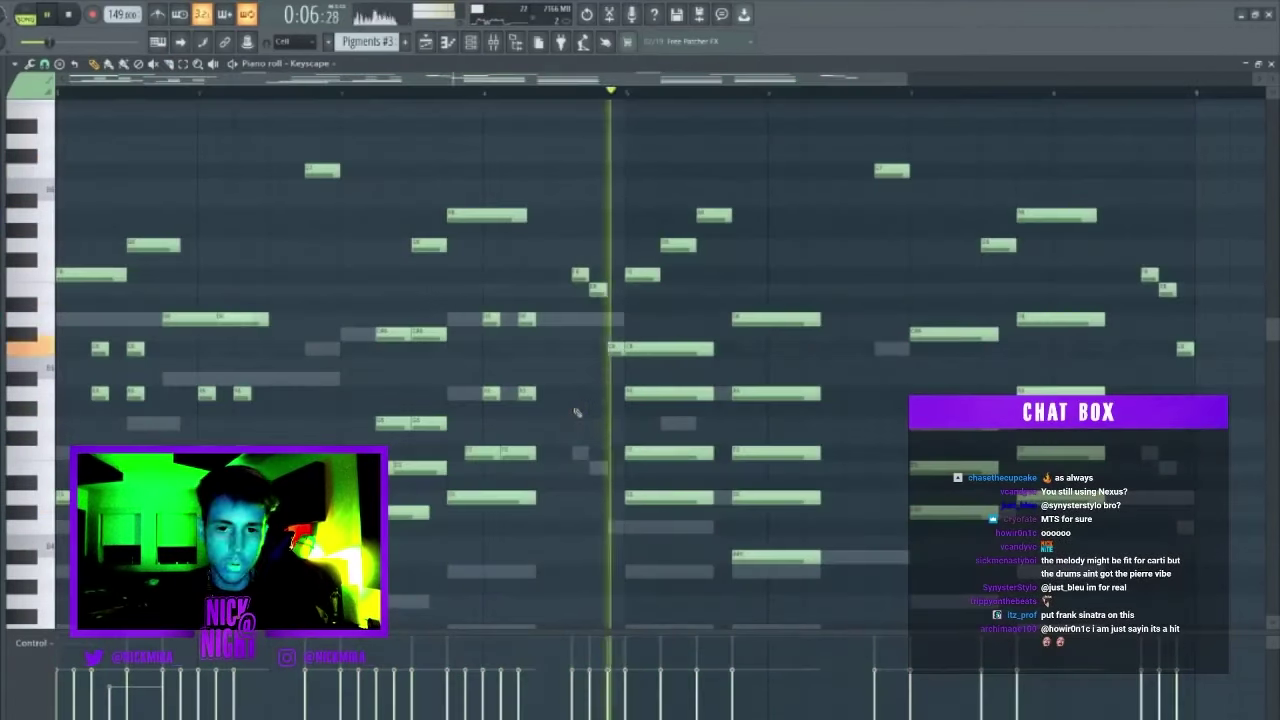
key("ctrl+Up")
key("space")
key("space")
scroll(660, 290, "up", 3)
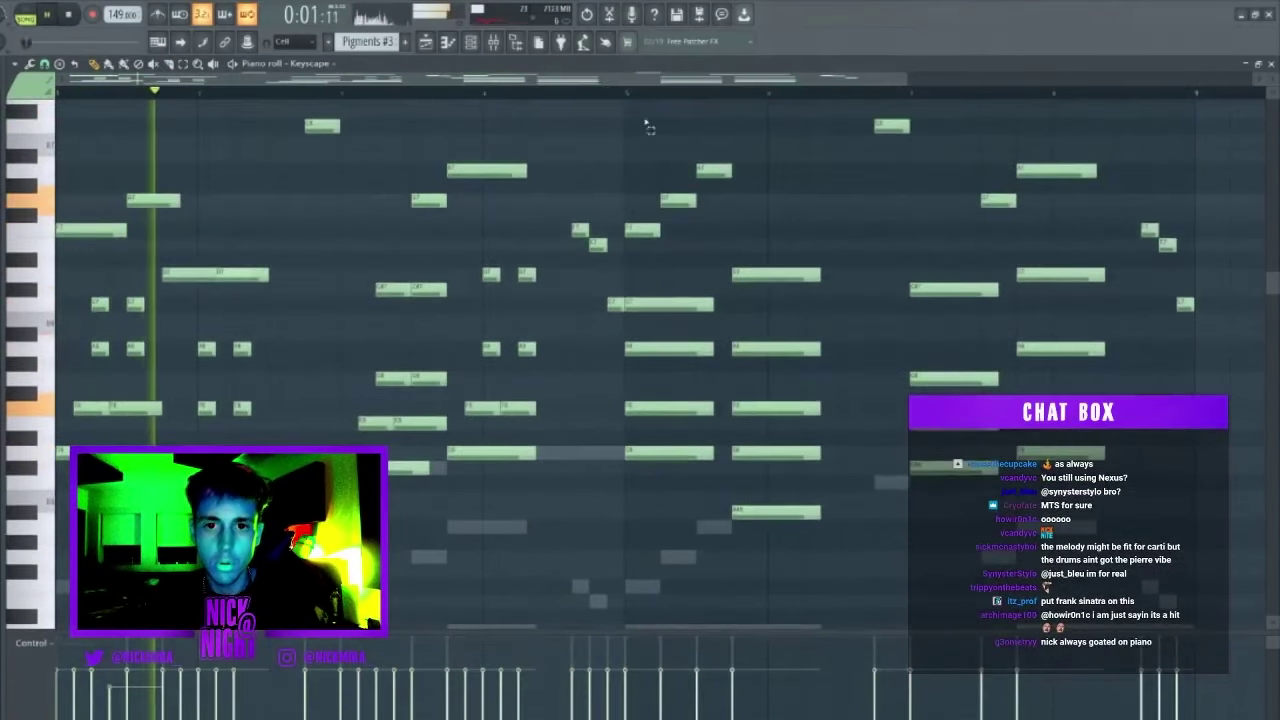
Replace the Keyscape notes in bars 5 to 8 with a copy of bars 1 to 4.
left_click_drag(643, 117, 1238, 622)
key("Delete")
key("ctrl+b")
key("Escape")
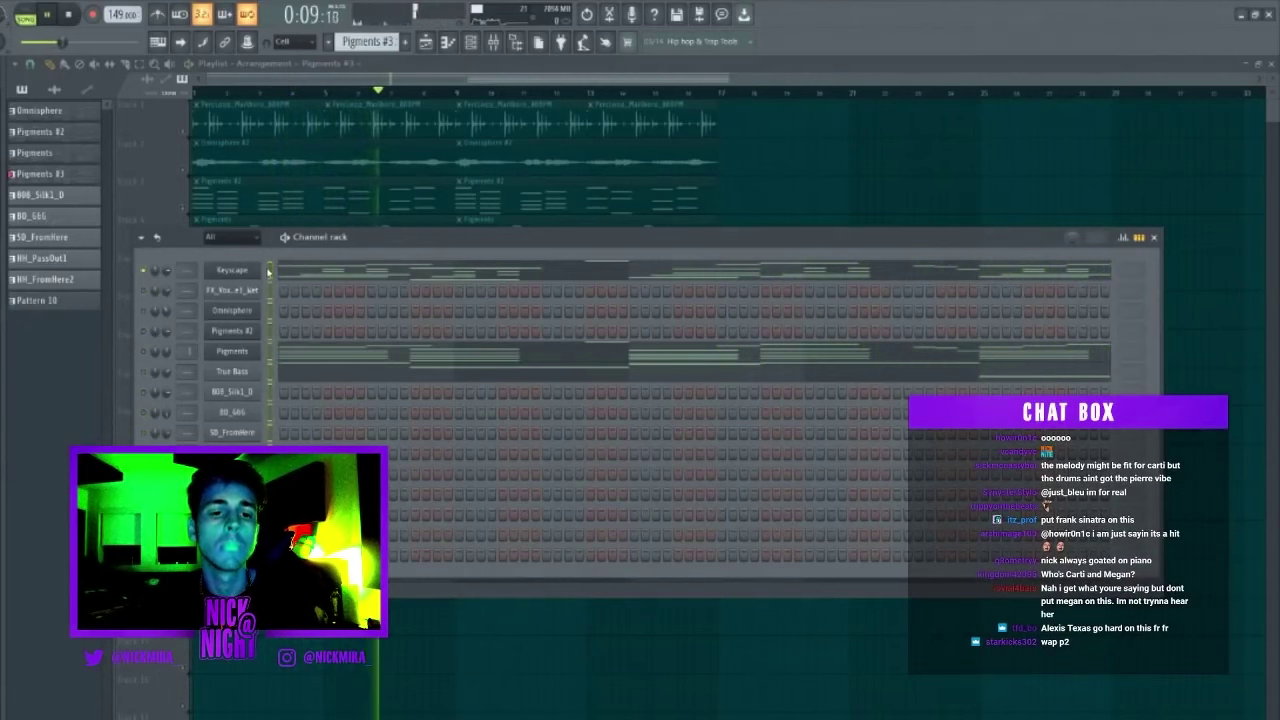
Reopen the Keyscape notes and play the part from the start.
left_click(268, 270)
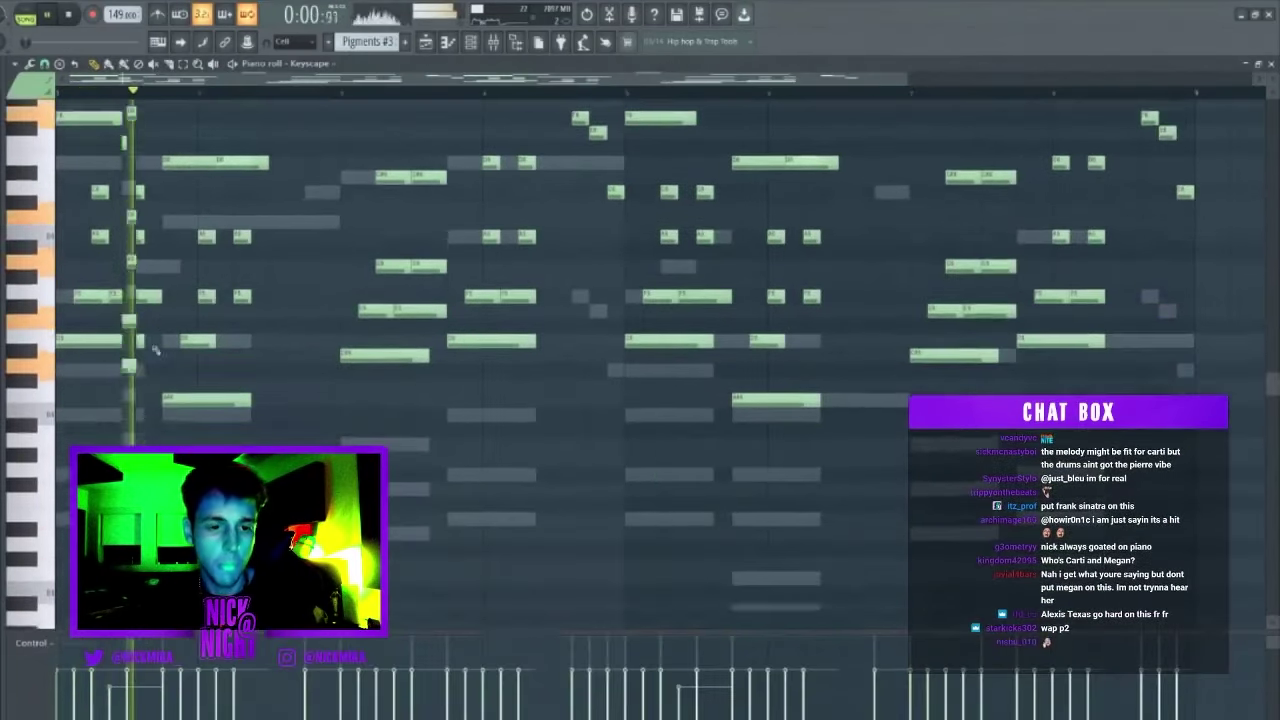
key("space")
key("space")
key("space")
key("space")
Duplicate the lowest note of each Keyscape chord in bars 1 to 4 and place the copies one octave lower.
left_click(120, 341, "ctrl")
key("space")
key("space")
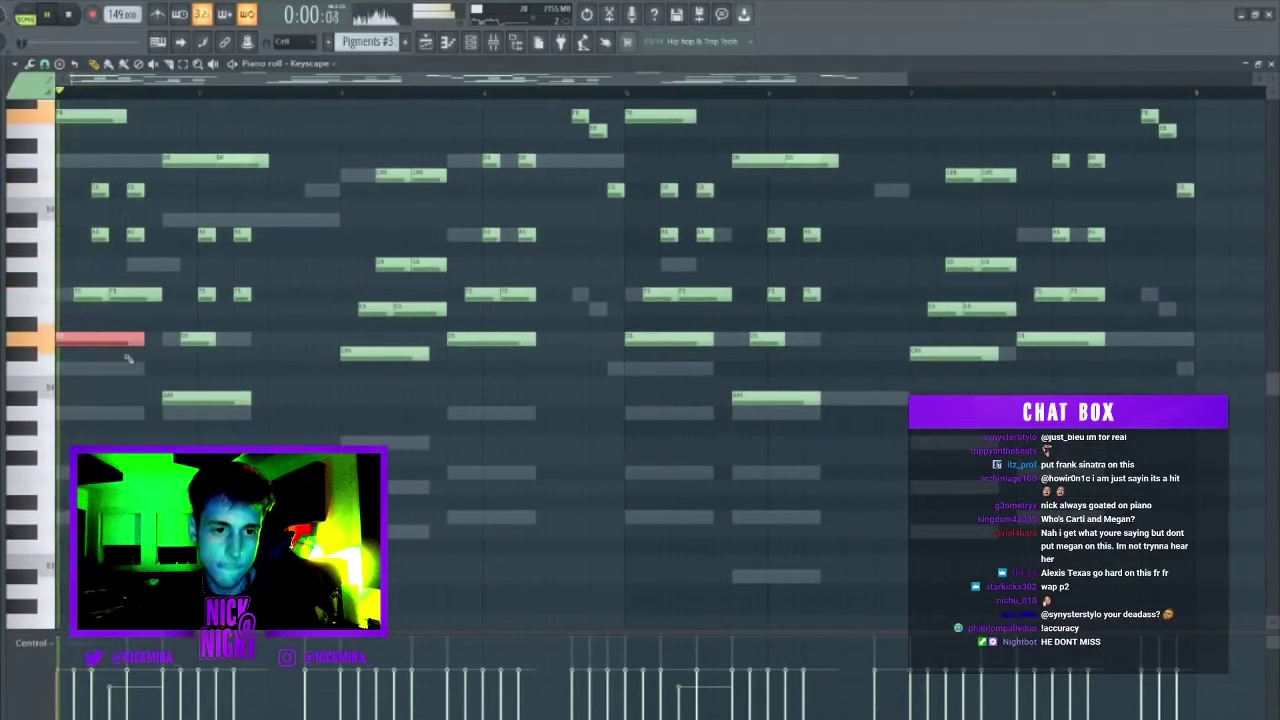
left_click(205, 398, "ctrl")
left_click(385, 353, "ctrl")
left_click(478, 340, "ctrl")
key("space")
key("ctrl+c")
key("ctrl+v")
key("ctrl+Down")
key("space")
key("ctrl+Down")
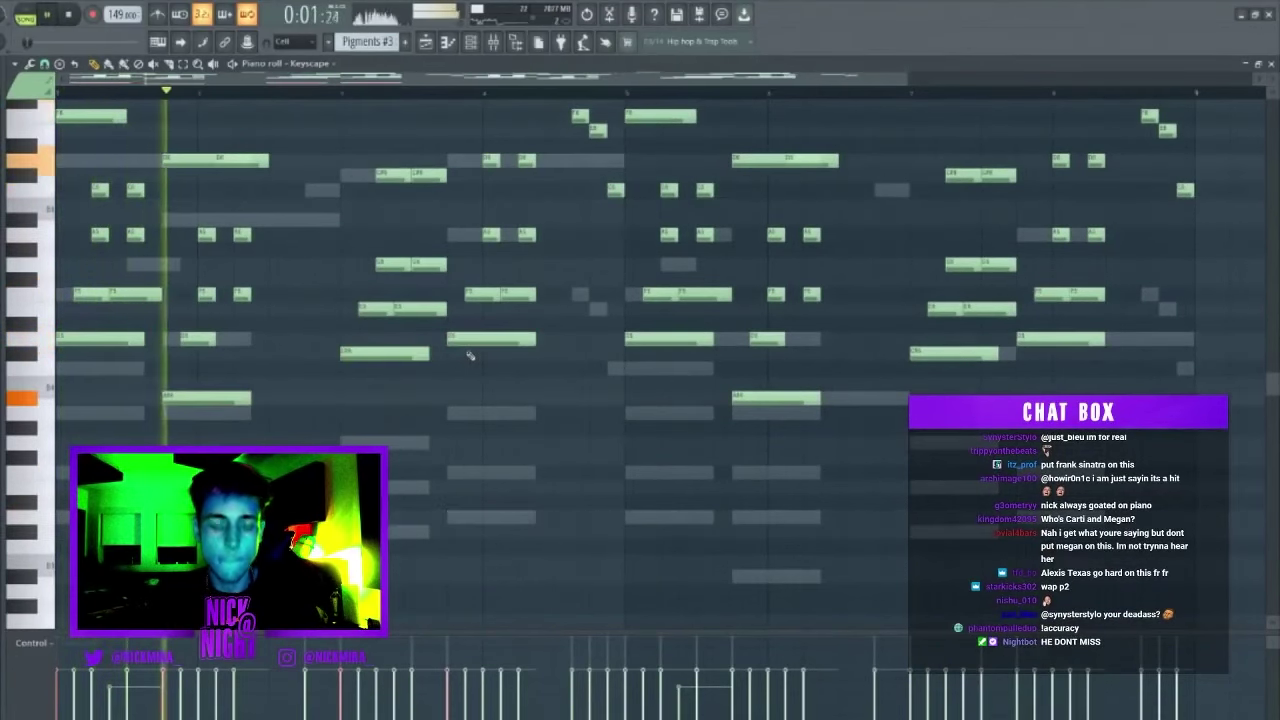
scroll(466, 356, "down", 3)
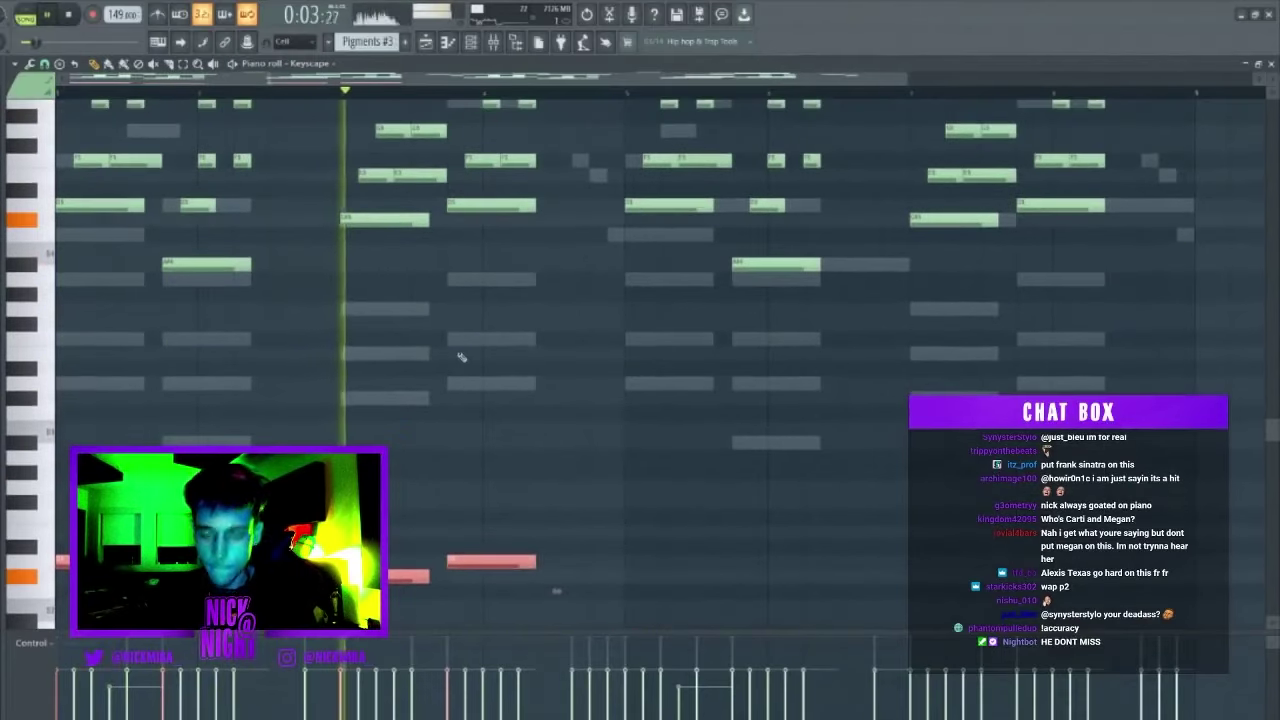
scroll(691, 263, "up", 2)
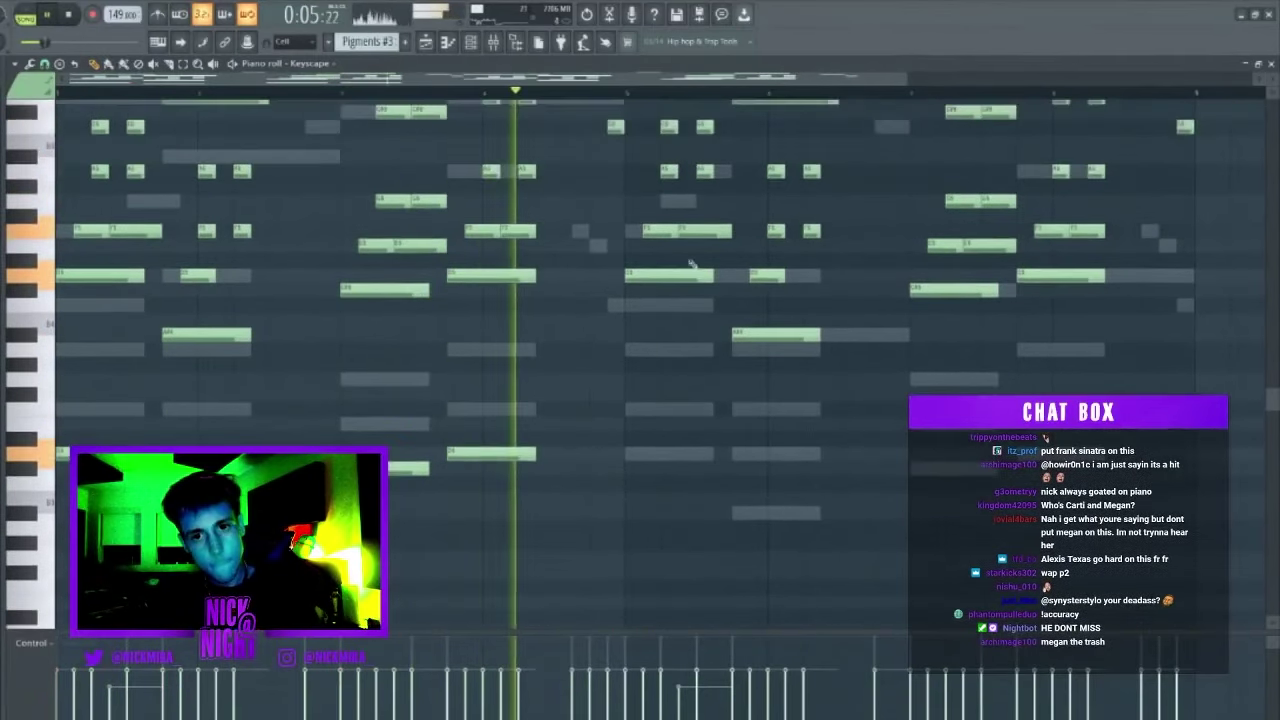
Add the same octave-lower root notes under the Keyscape chords in bars 5 to 8.
scroll(691, 263, "down", 2)
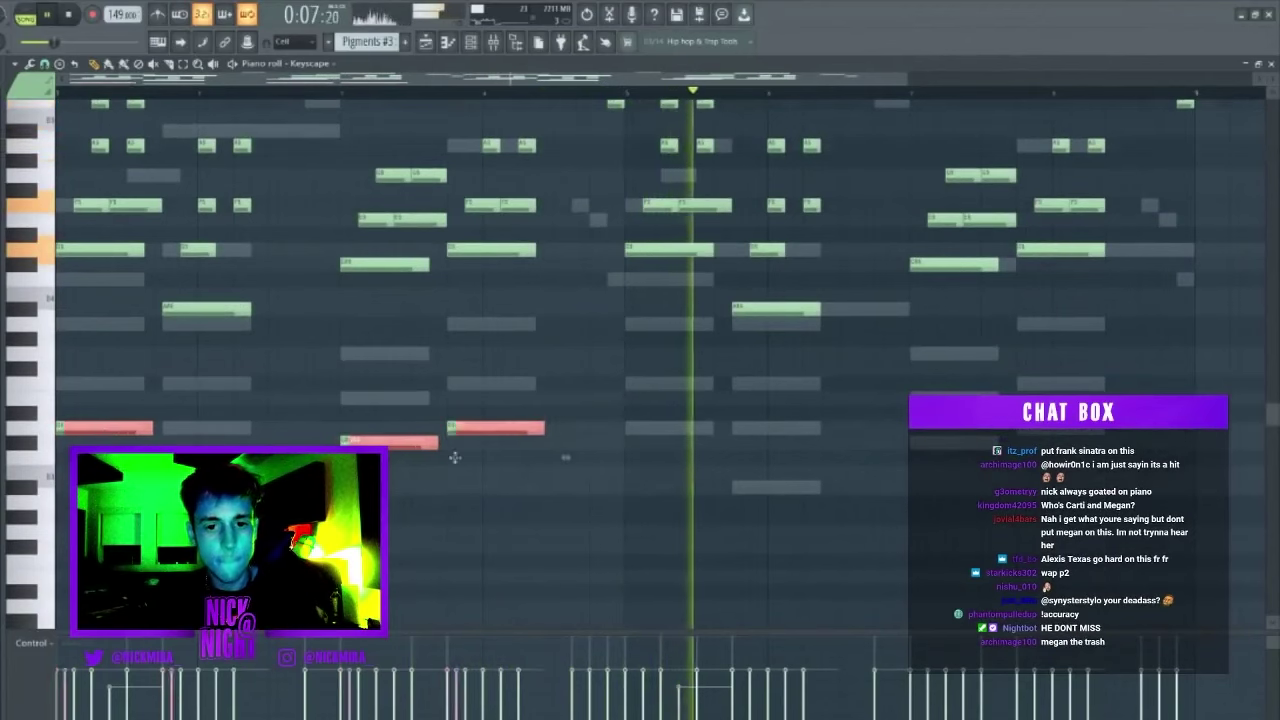
left_click_drag(455, 457, 674, 449)
left_click(677, 452, "ctrl")
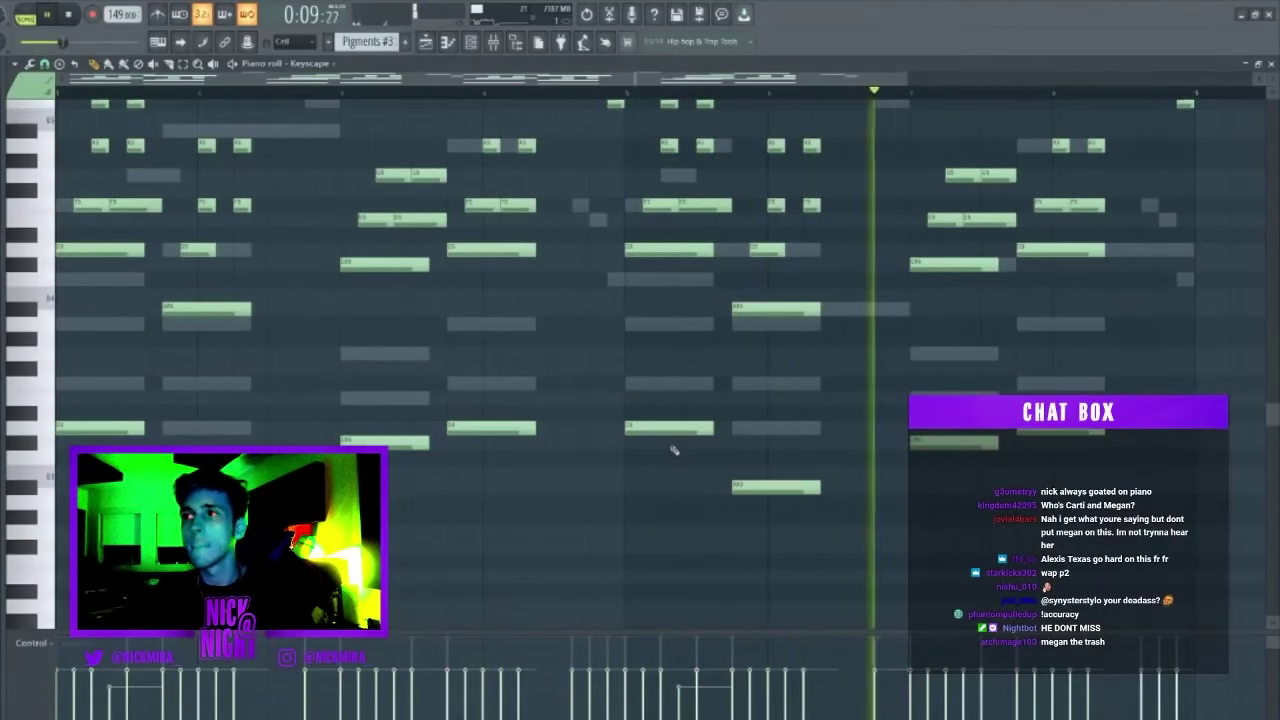
Select the added low Keyscape notes across all eight bars and listen to the part.
key("F7")
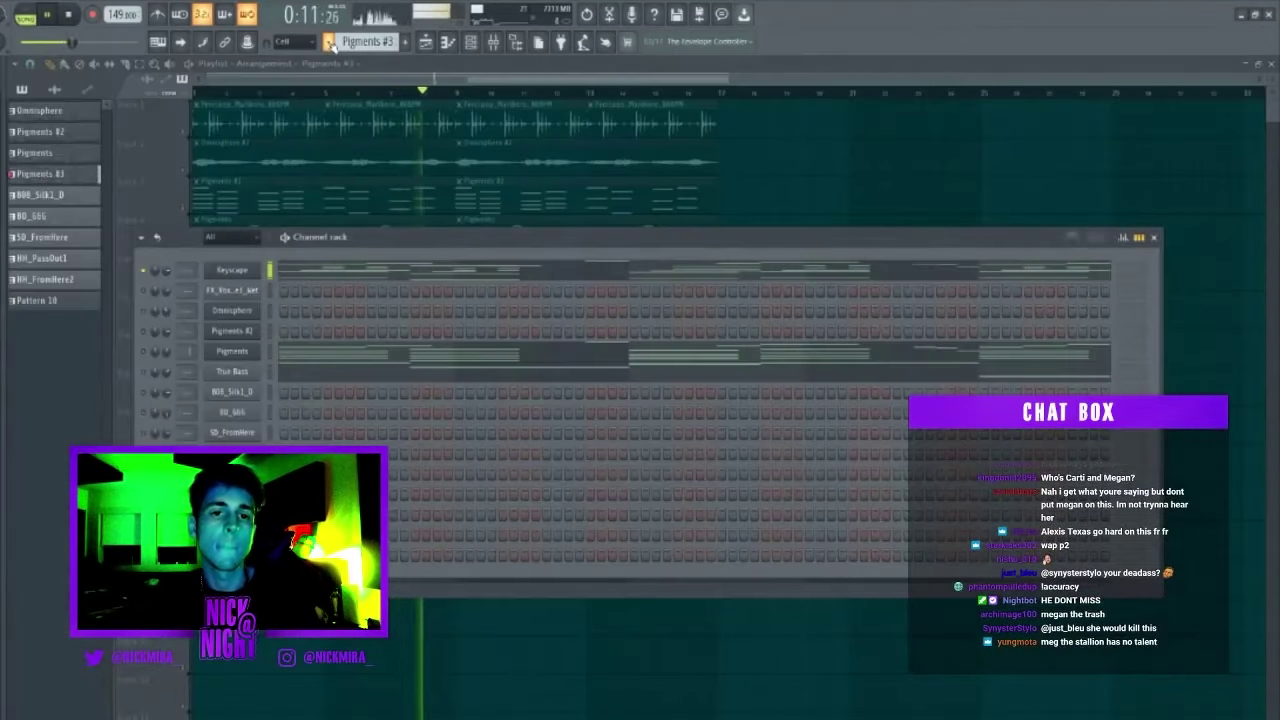
key("space")
left_click(332, 271)
key("space")
left_click_drag(120, 414, 1110, 500)
scroll(1110, 500, "down", 1)
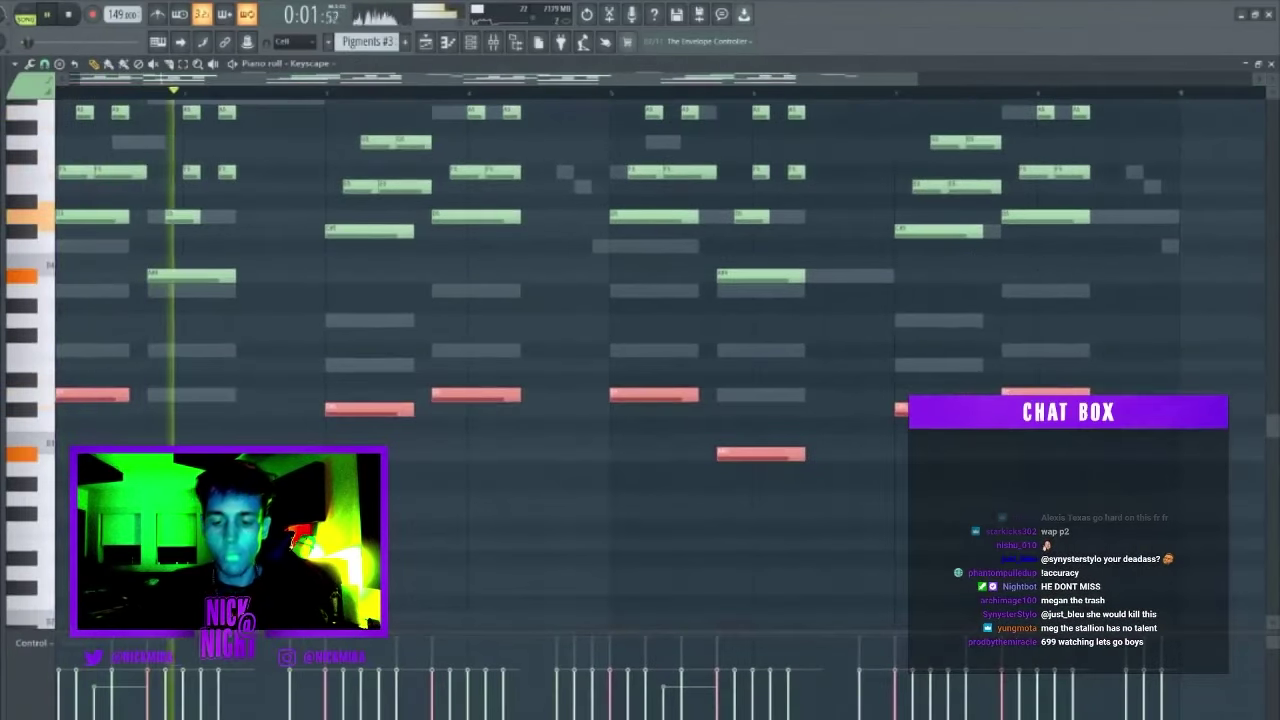
key("F7")
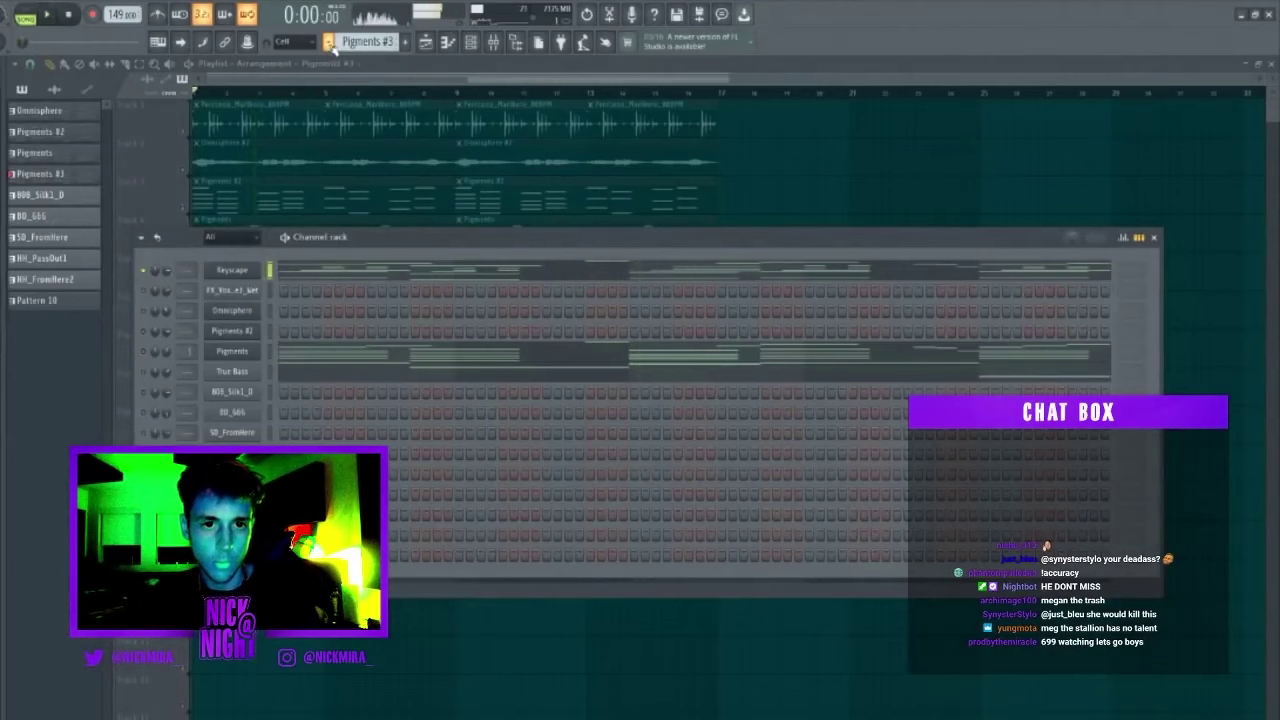
Open the rendered Pigments #3 audio clip's settings, set its time-stretching mode to Stretch and play the arrangement.
left_click(329, 43)
left_click(446, 259)
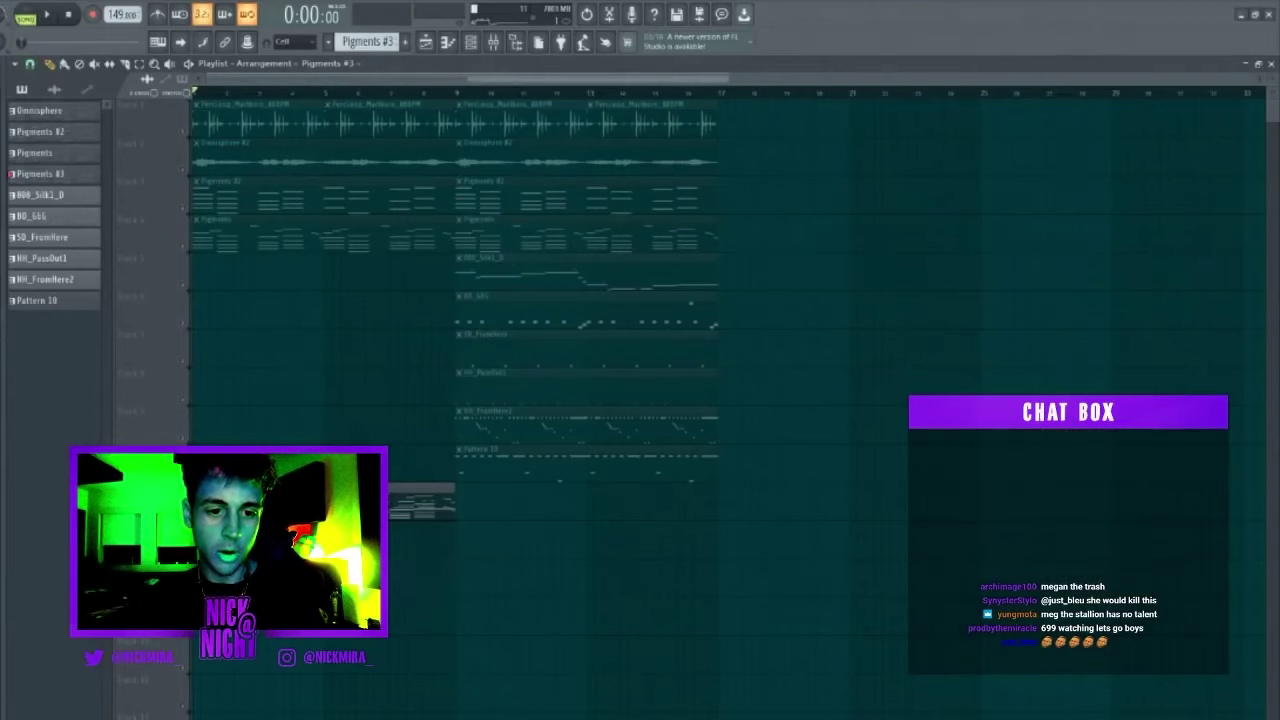
double_click(345, 582)
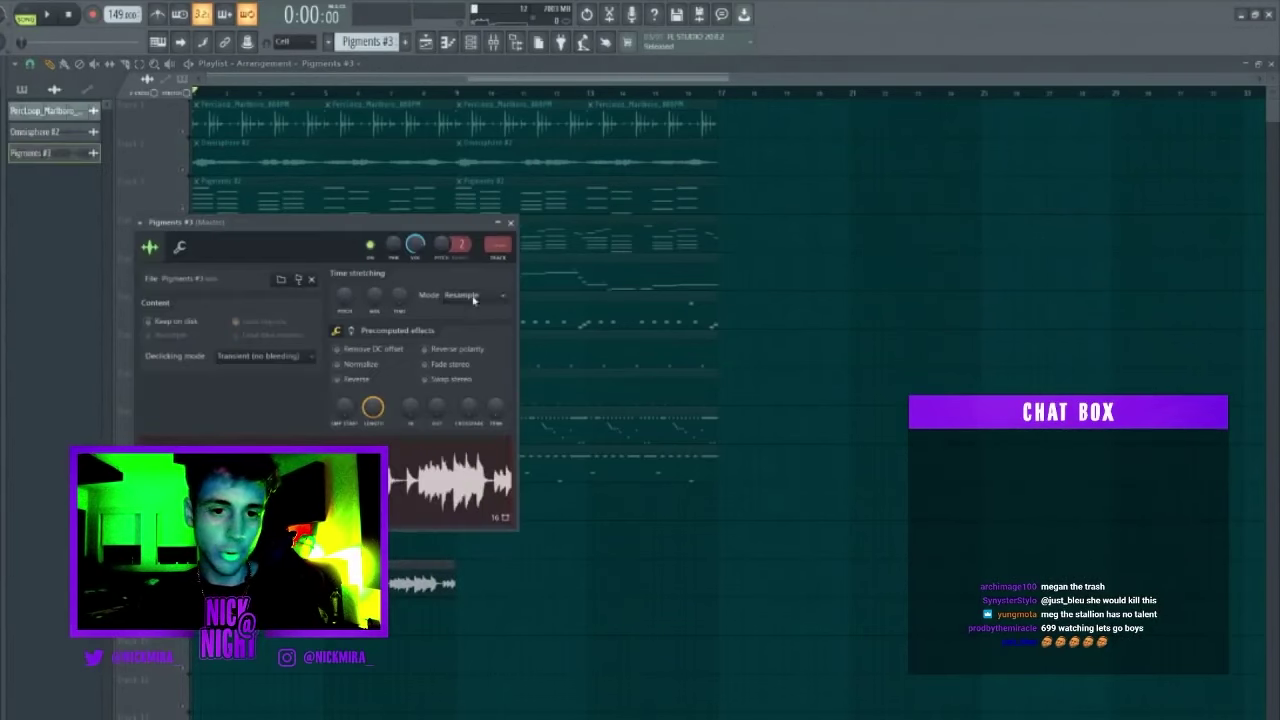
left_click(474, 299)
left_click(458, 317)
left_click(462, 298)
left_click(463, 334)
key("space")
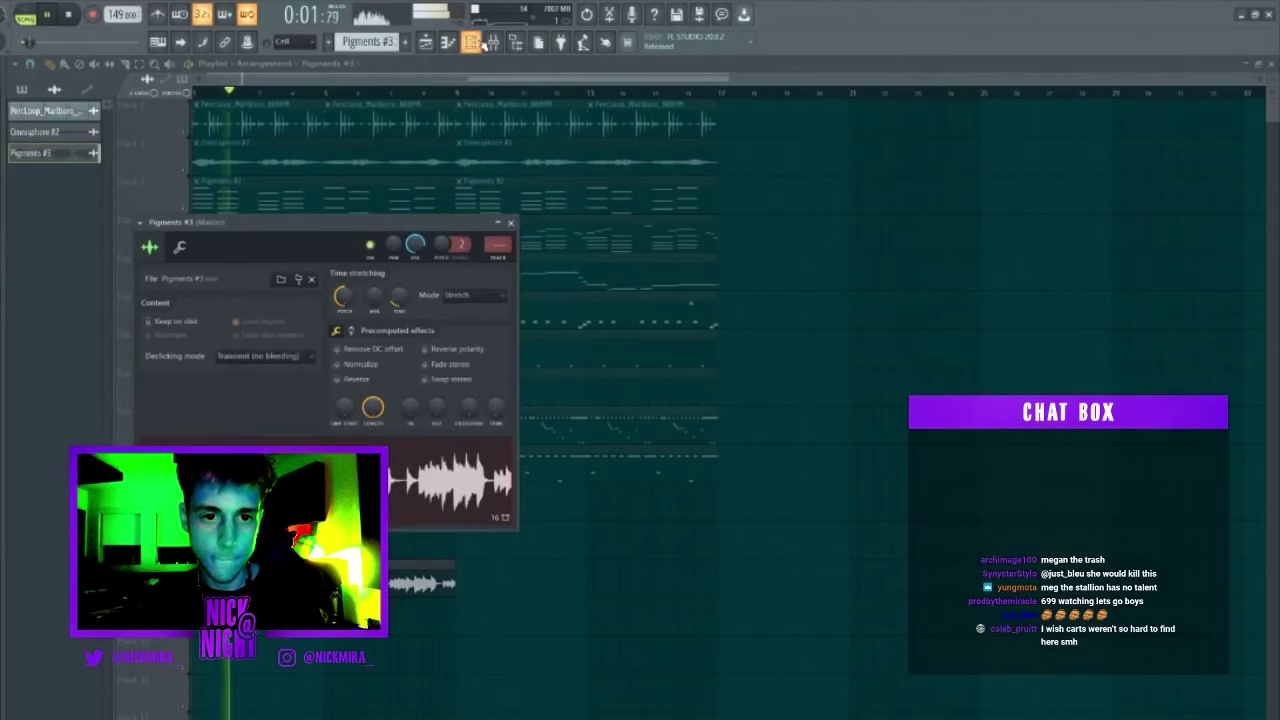
Reopen the Keyscape notes and raise the two A stabs in bar 1 by one octave.
key("F6")
left_click(220, 252)
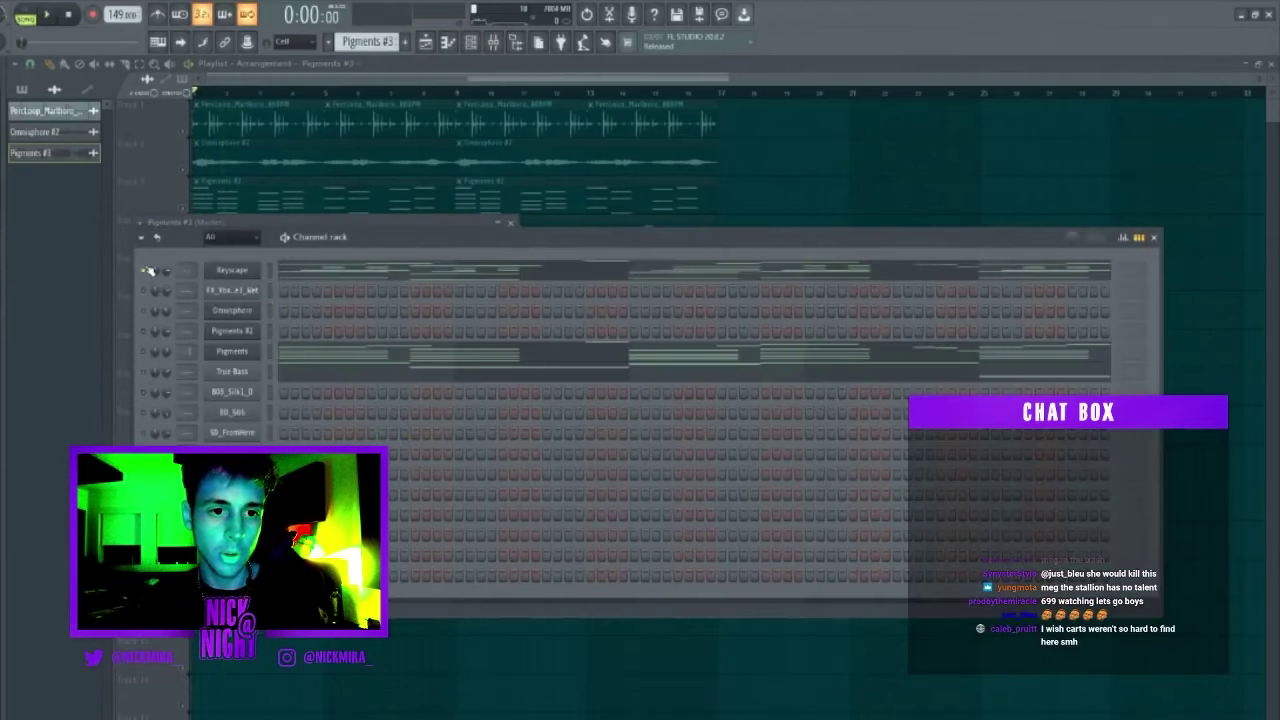
left_click(301, 269)
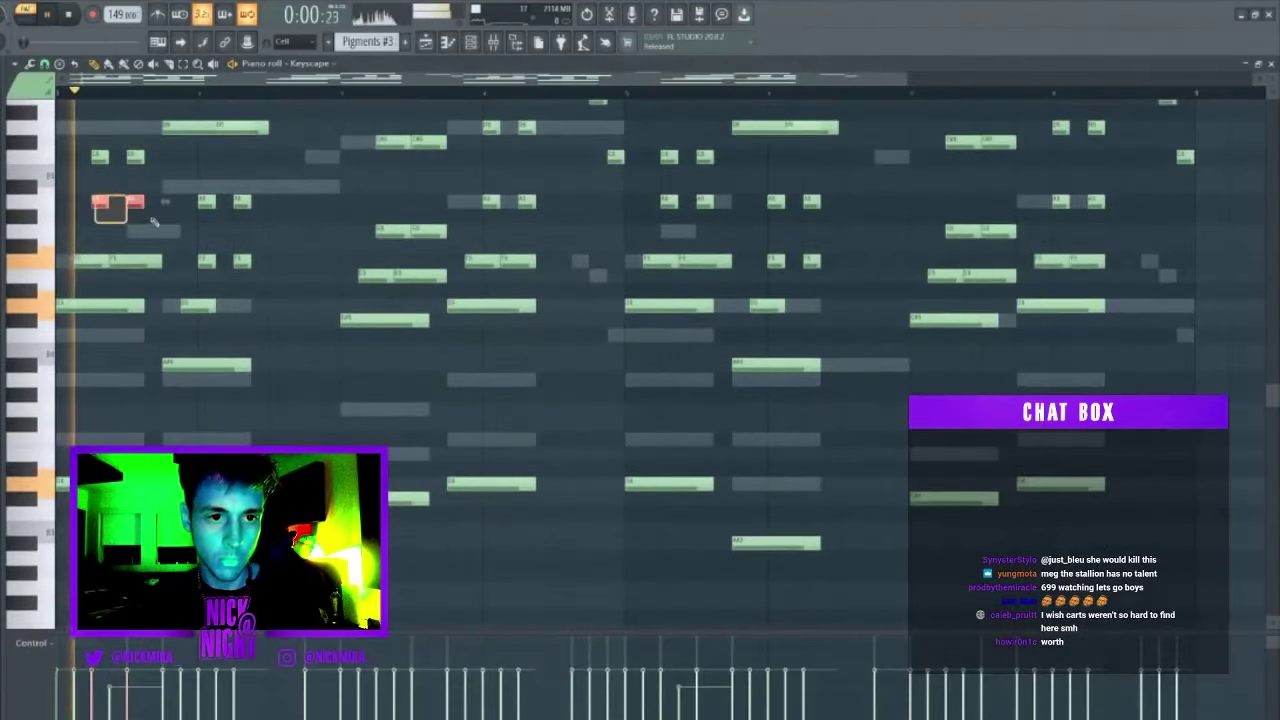
key("ctrl+Up")
scroll(160, 230, "up", 2)
Raise the two F stabs in bar 2 by one octave and delete the high G melody note in bar 1.
left_click_drag(194, 342, 266, 368)
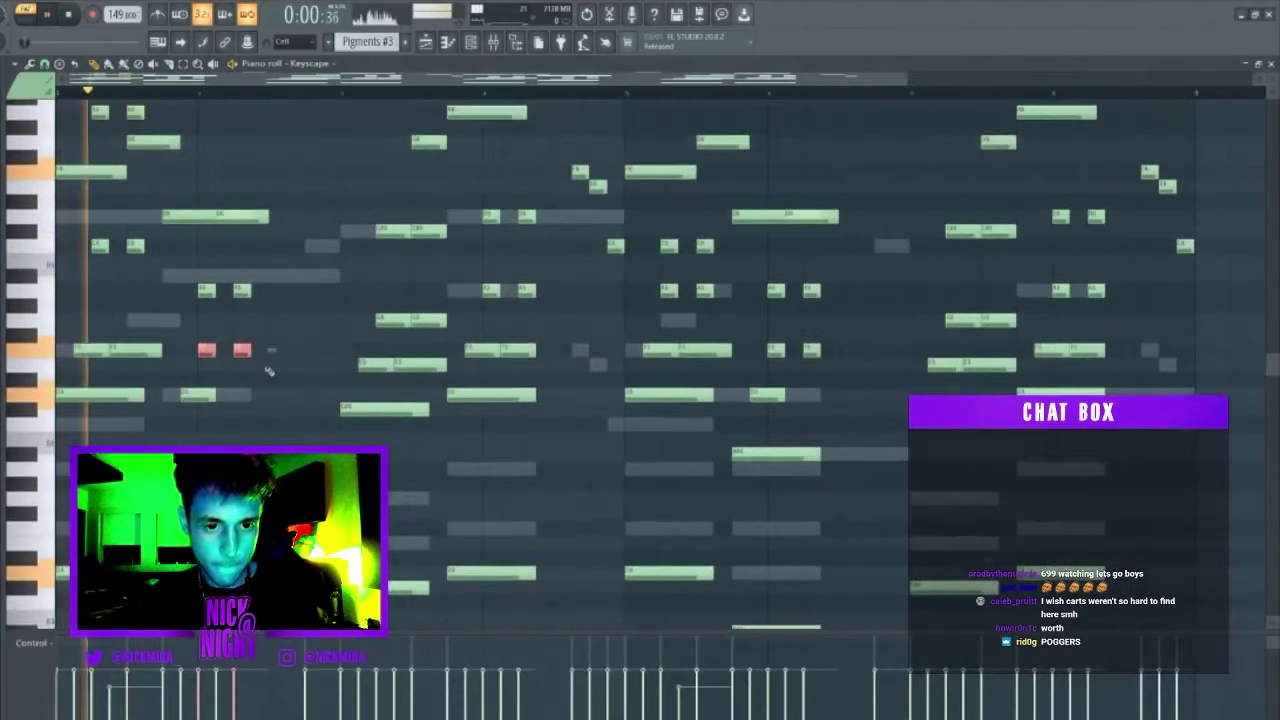
key("ctrl+Up")
scroll(200, 262, "up", 2)
right_click(151, 233)
scroll(163, 230, "down", 2)
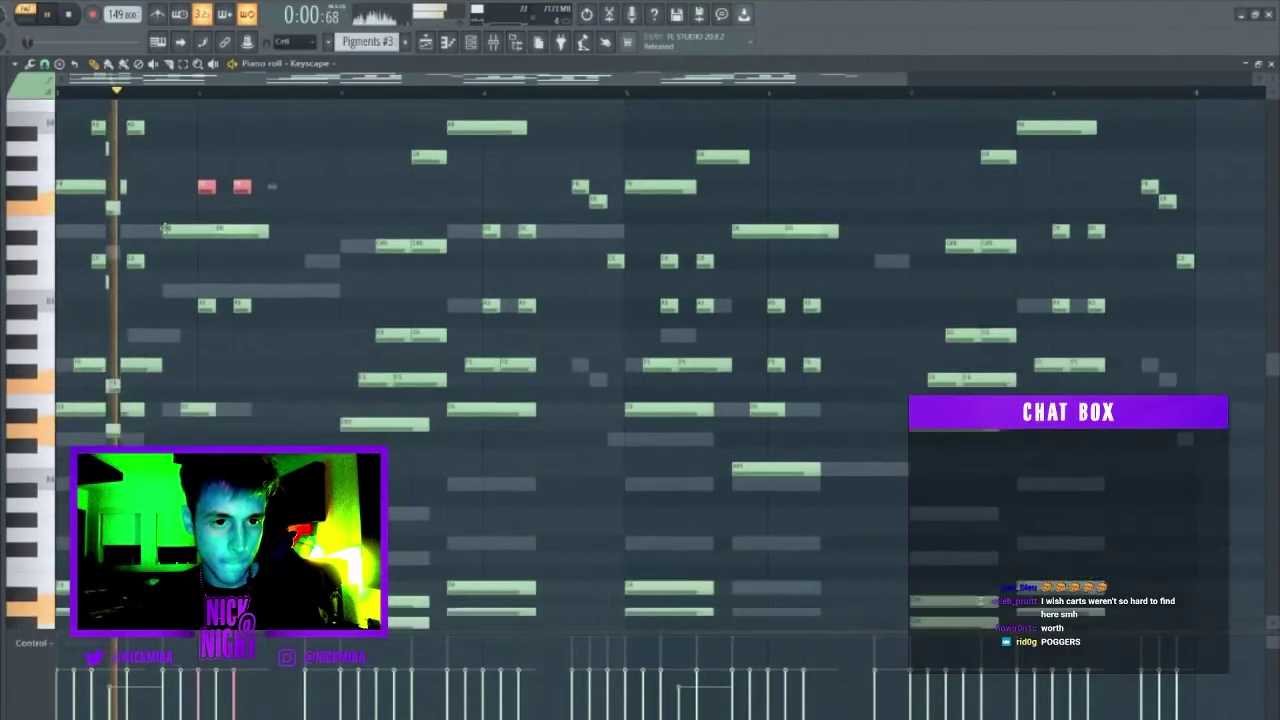
Raise the added low Keyscape root notes in bars 1 to 8 by one octave.
scroll(165, 229, "down", 4)
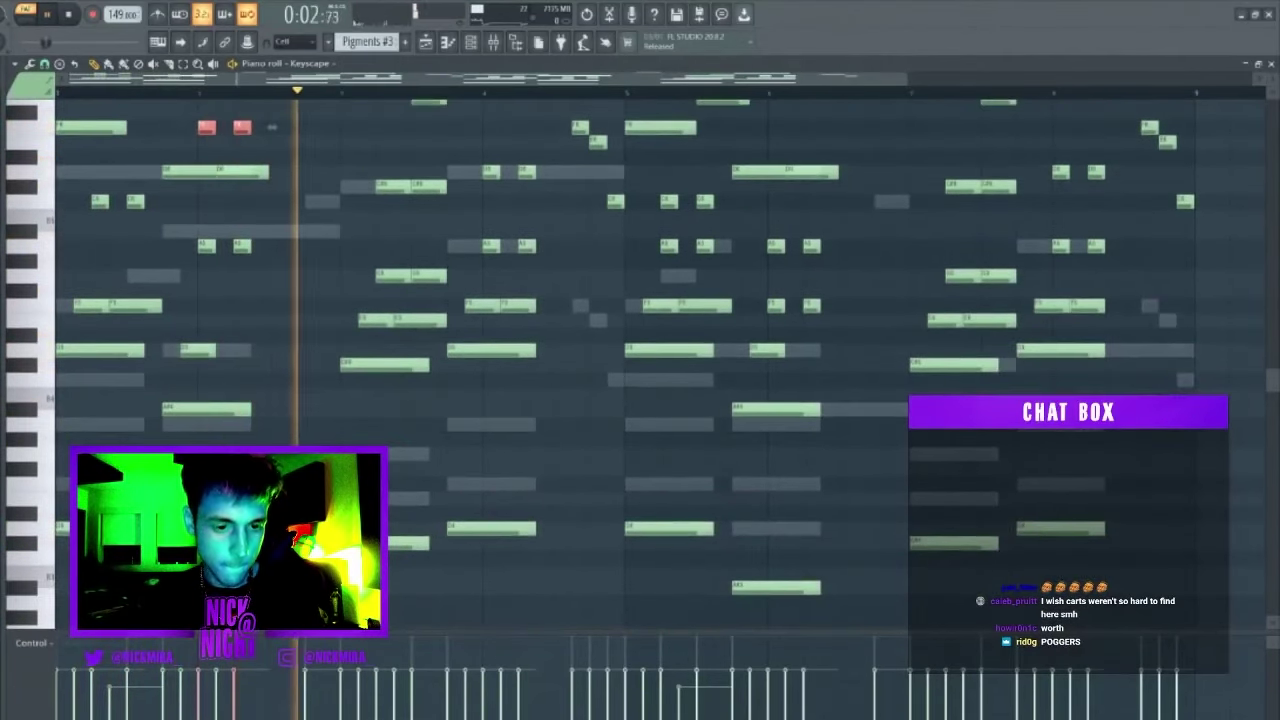
key("space")
left_click_drag(98, 478, 1145, 540)
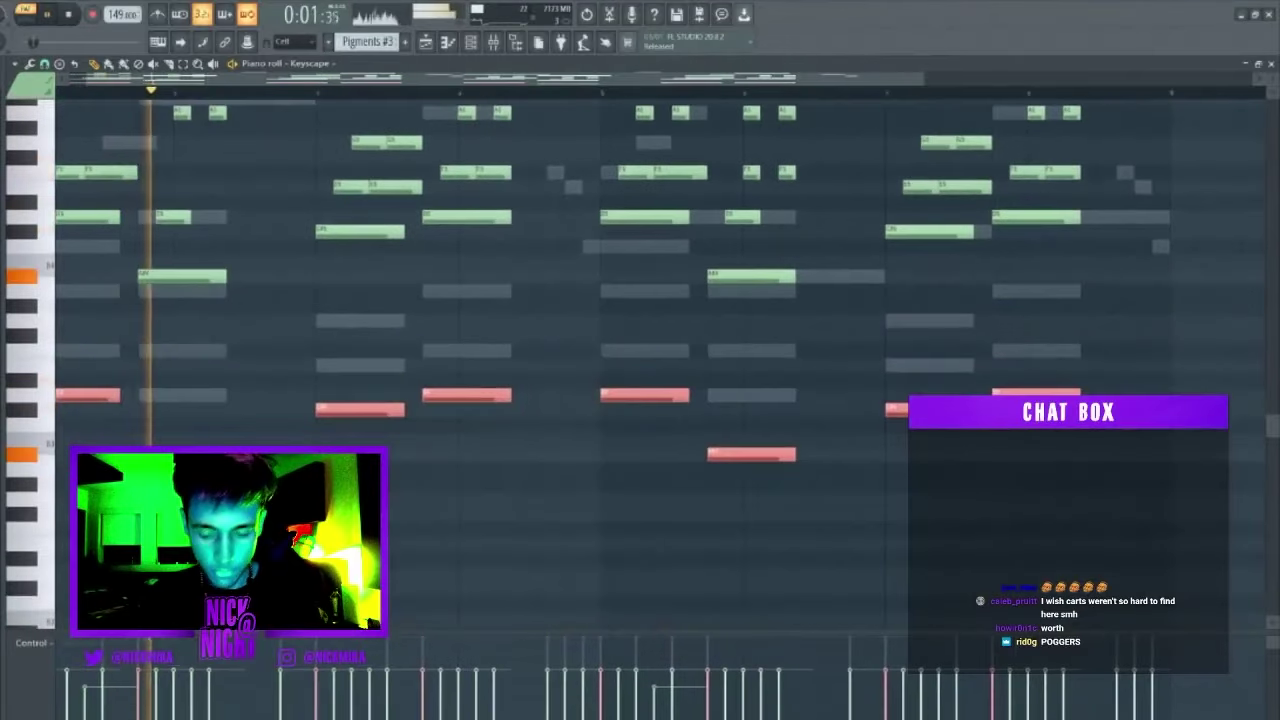
key("space")
key("space")
key("ctrl+Up")
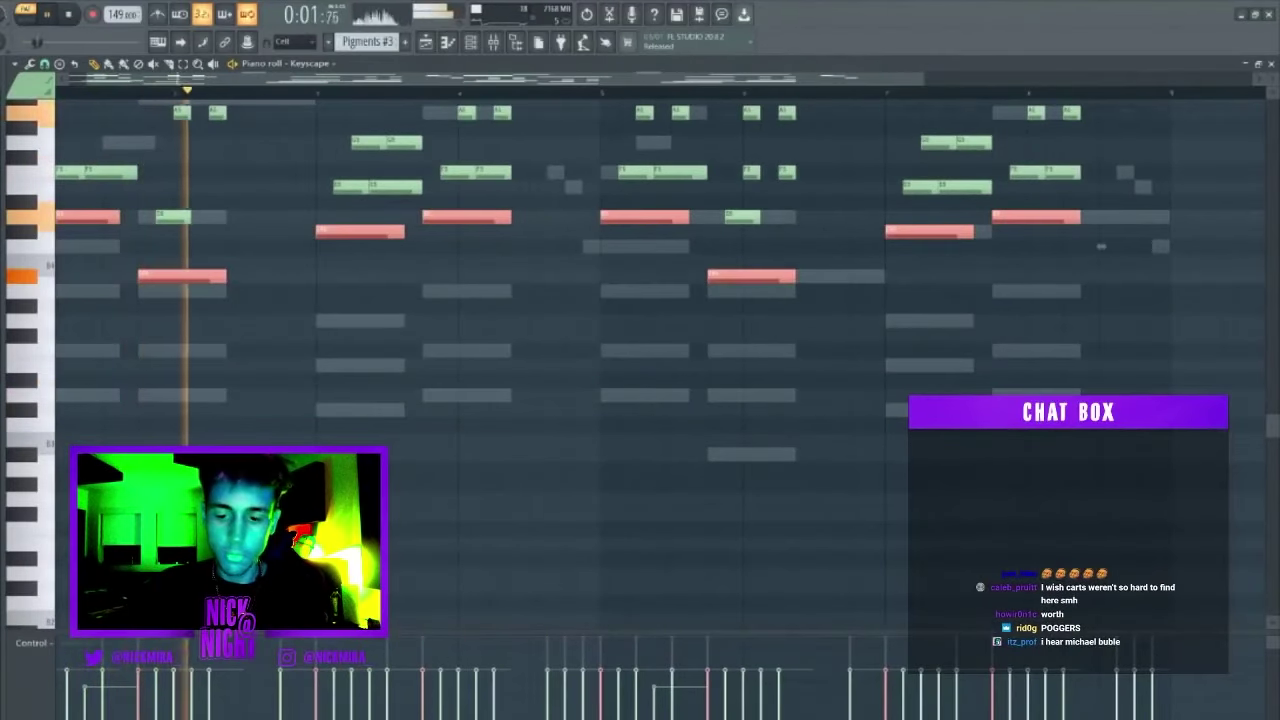
key("ctrl+d")
Lower the four Keyscape root notes in bars 1 to 4 by one octave and play the pattern.
scroll(427, 95, "down", 3)
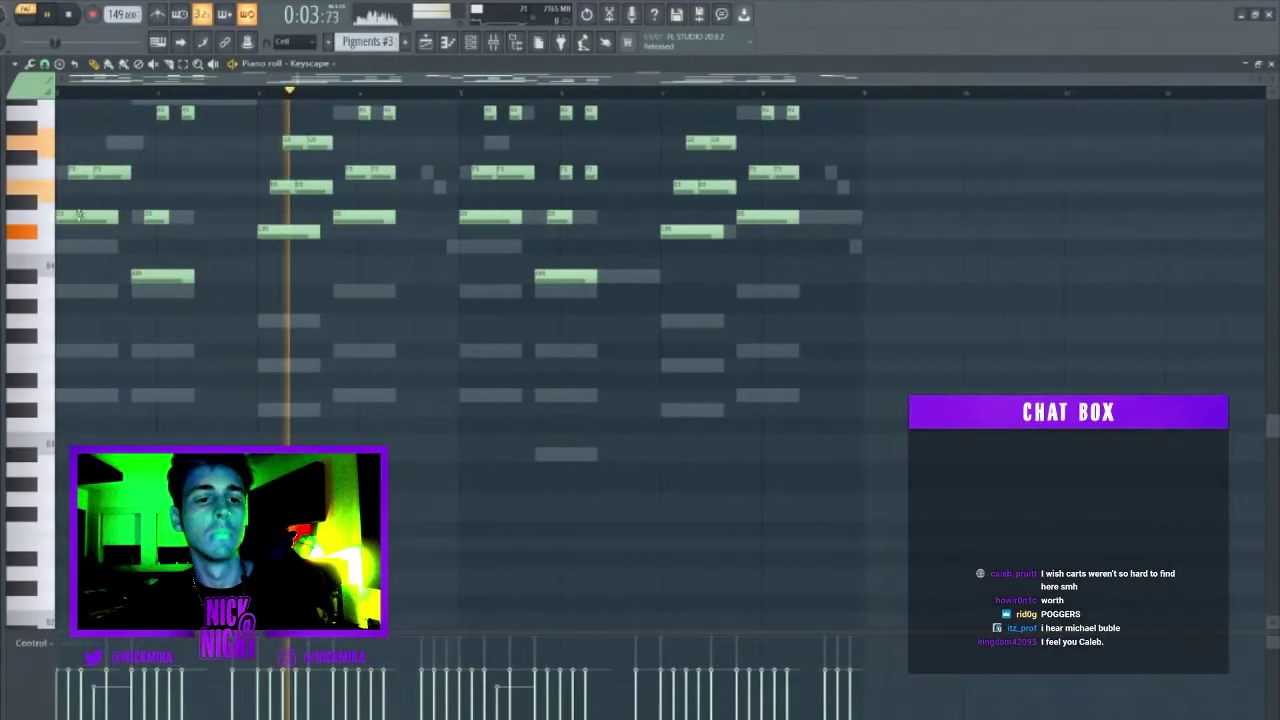
left_click_drag(88, 200, 143, 278)
left_click_drag(280, 208, 304, 283)
left_click_drag(352, 190, 378, 250)
left_click_drag(169, 256, 186, 334)
key("space")
key("space")
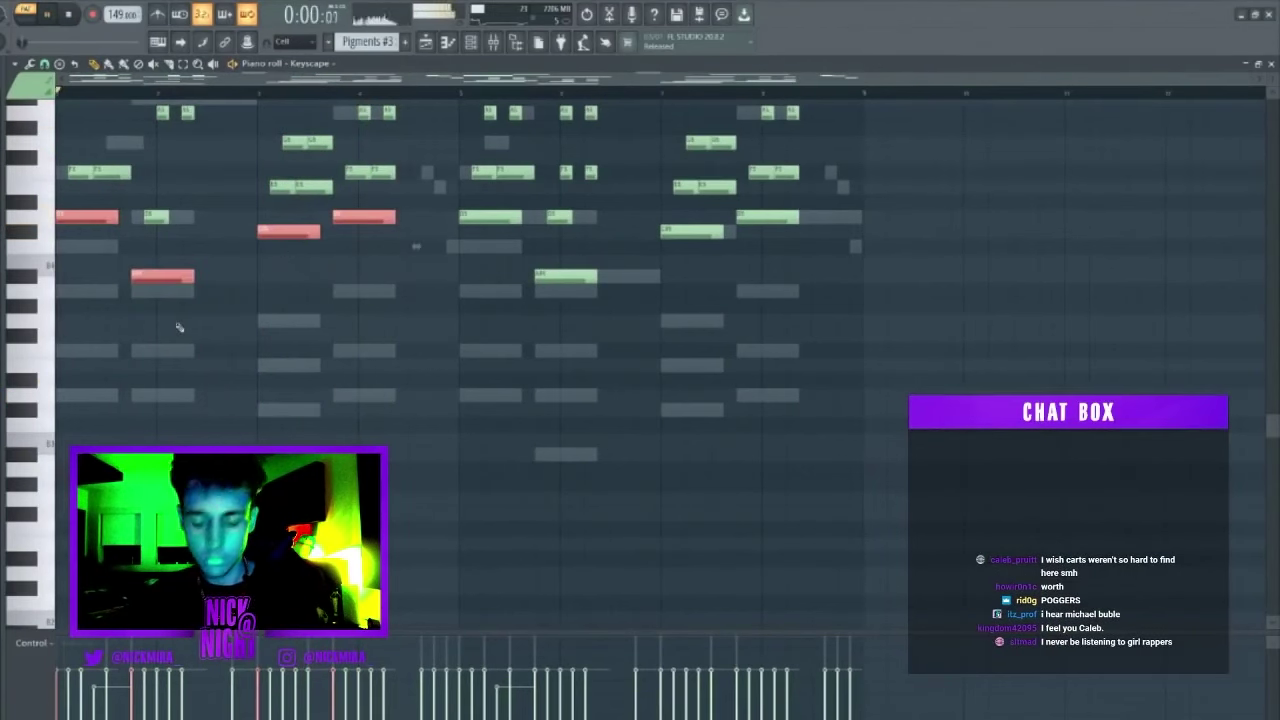
key("ctrl+Down")
key("space")
key("space")
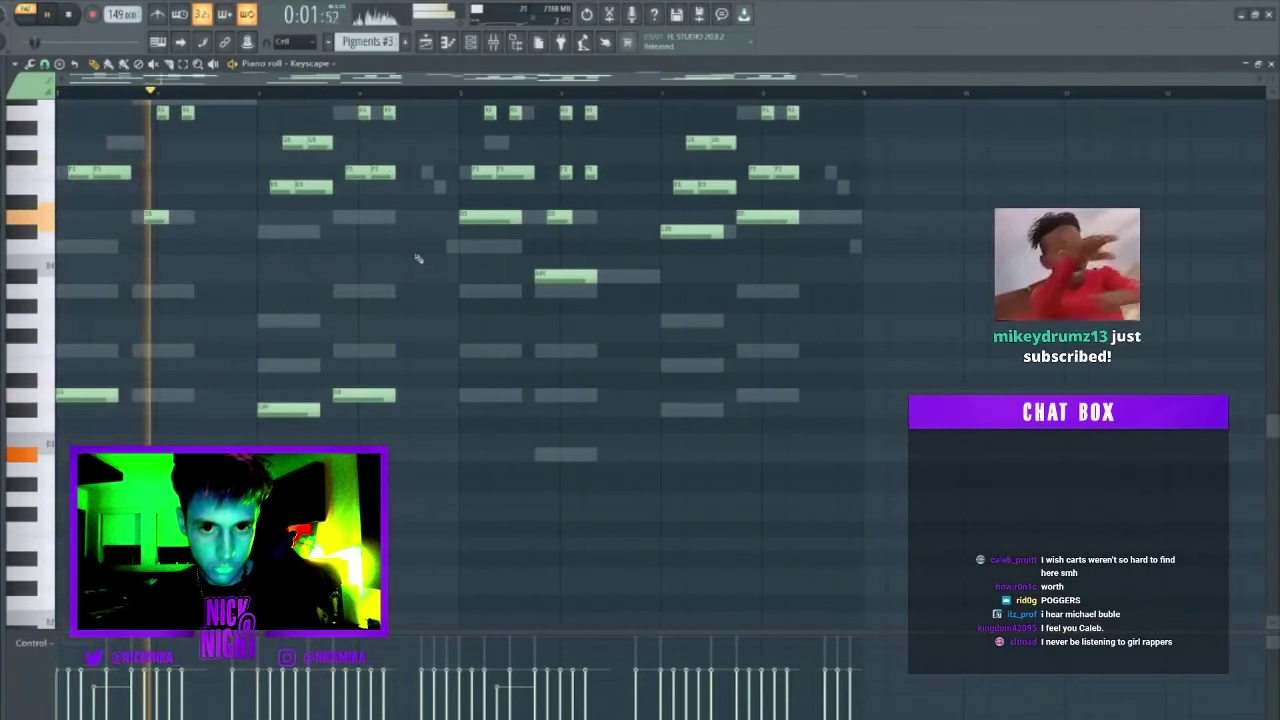
Replace the Keyscape notes in bars 5 to 8 with a duplicate of the notes in bars 1 to 4.
scroll(455, 262, "up", 4)
left_click_drag(466, 112, 873, 590)
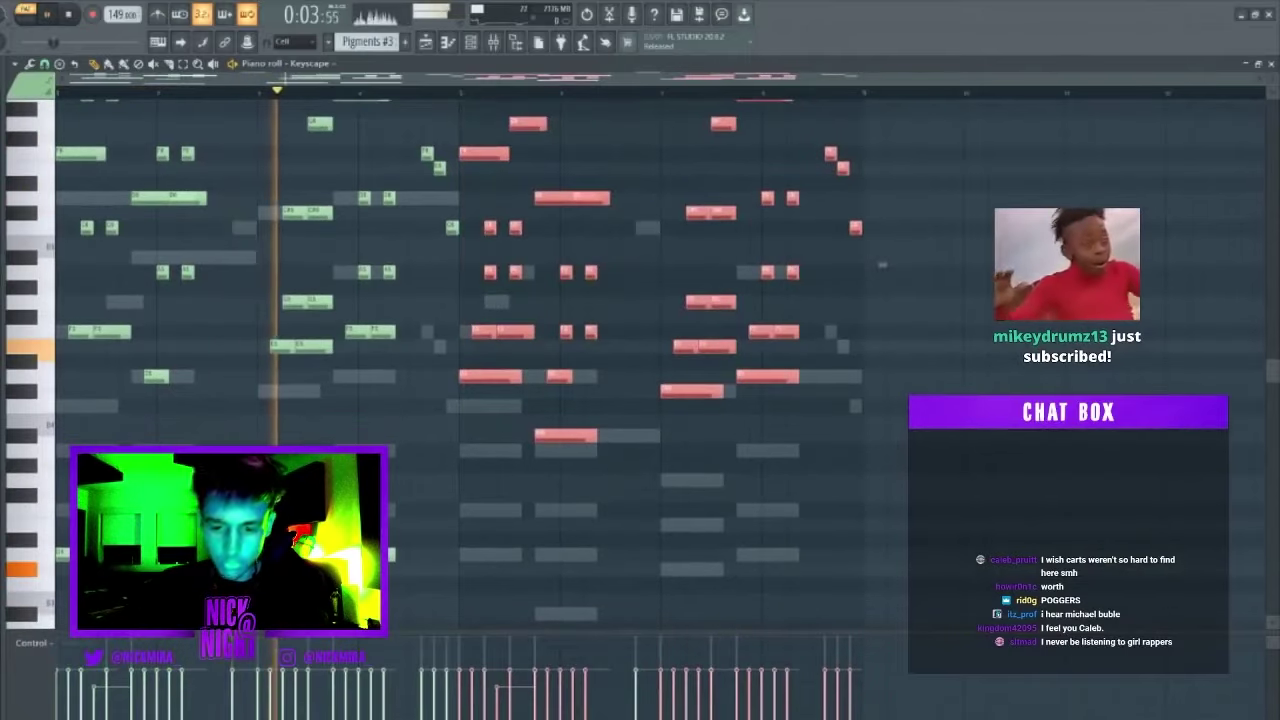
key("Delete")
key("ctrl+b")
key("ctrl+d")
key("ctrl+z")
scroll(700, 400, "up", 4)
right_click(648, 229)
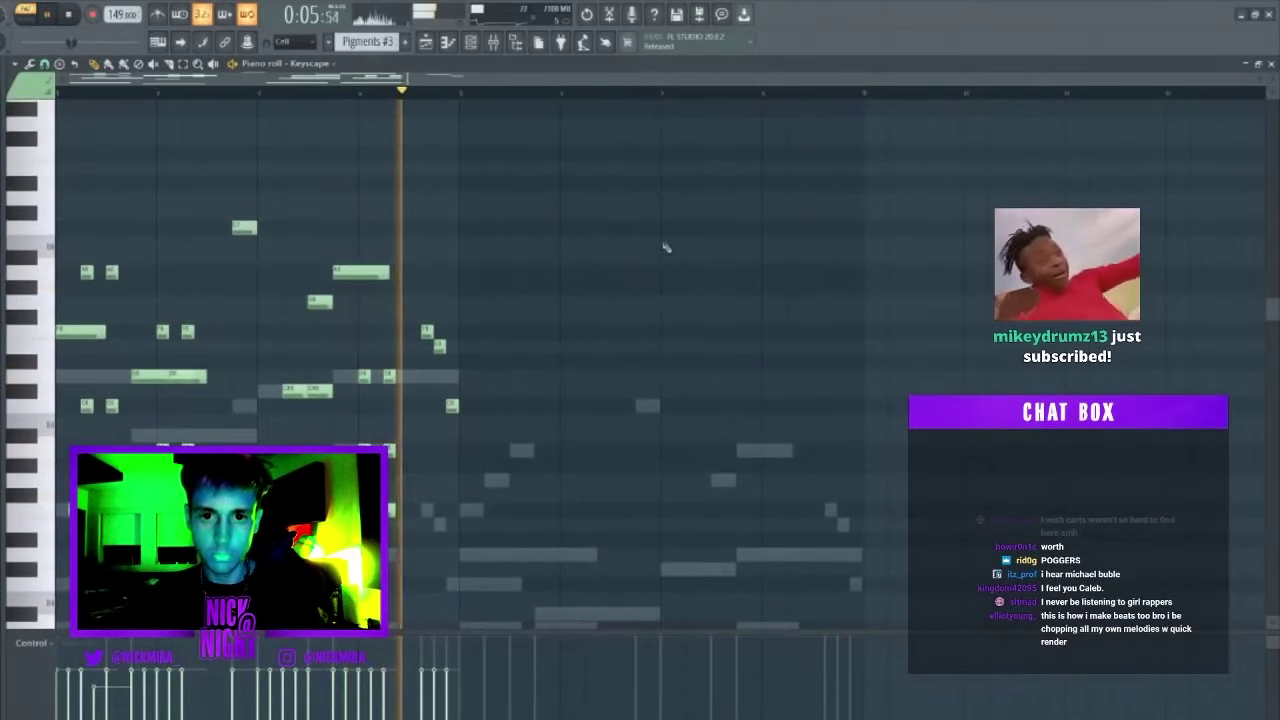
key("ctrl+b")
key("ctrl+d")
scroll(600, 300, "down", 5)
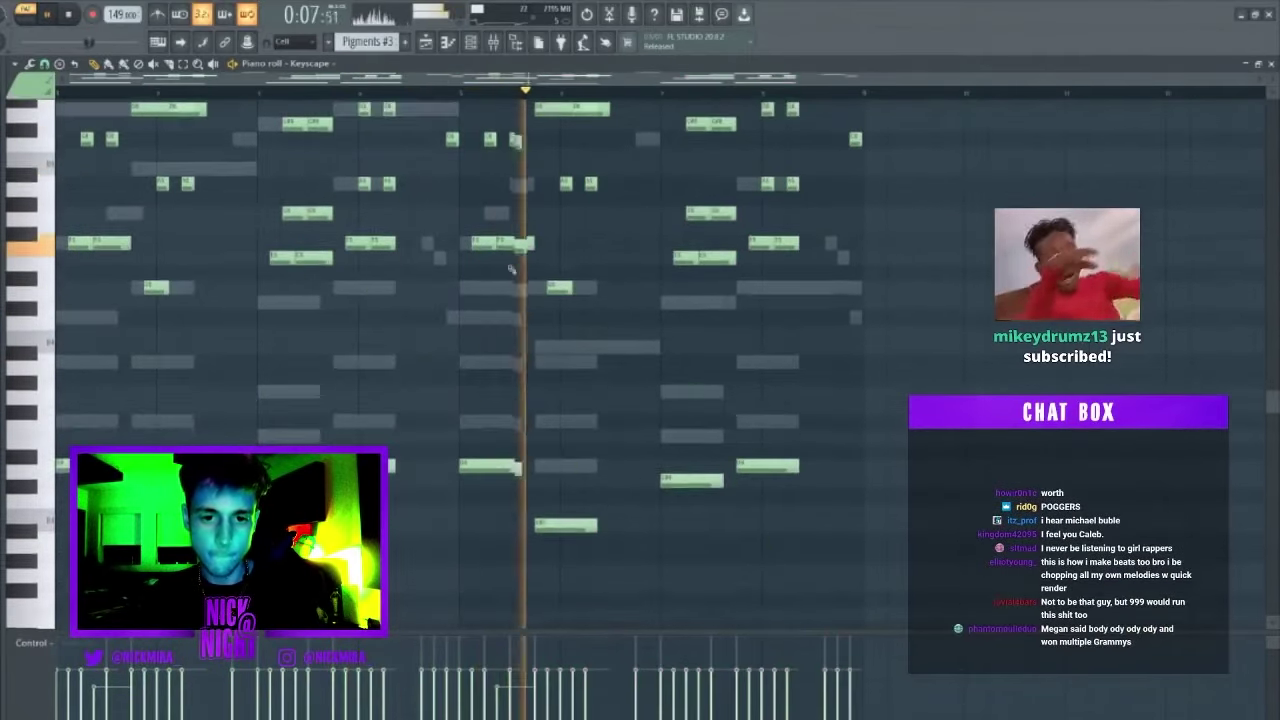
left_click_drag(500, 368, 733, 628)
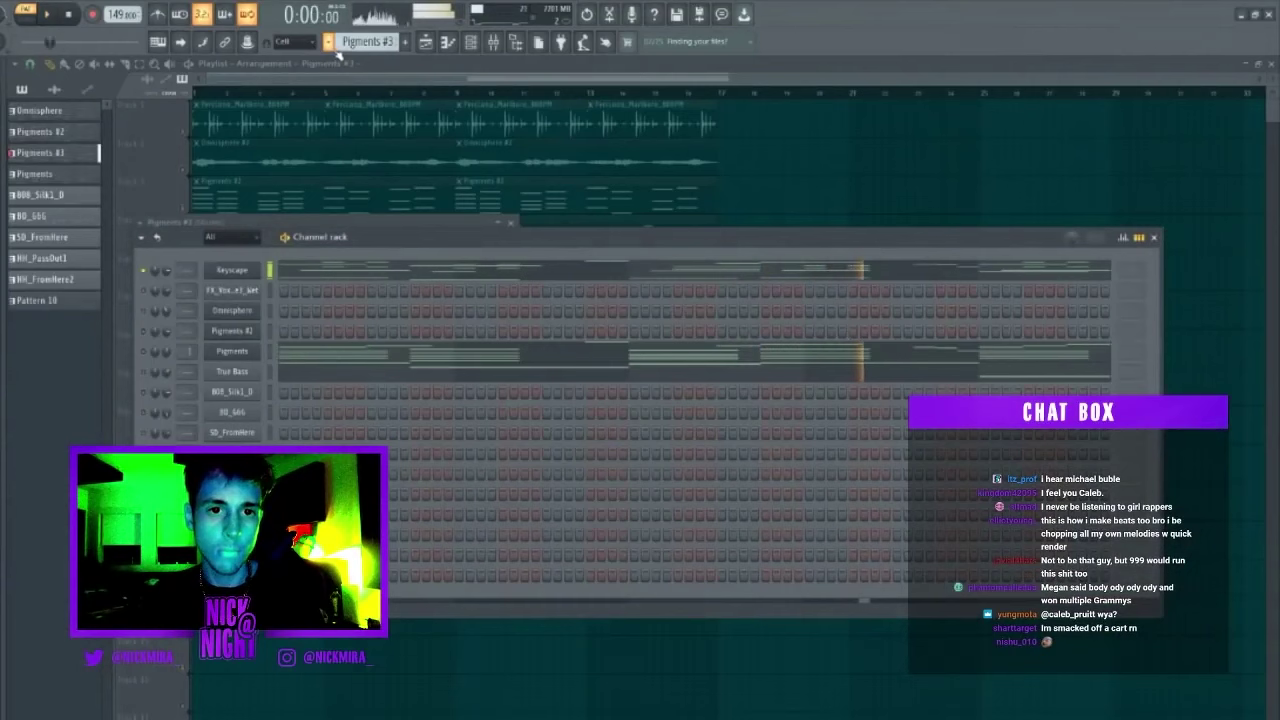
Quick render the Pigments #3 pattern as an audio clip and delete the old Pigments #3 audio clip.
left_click(343, 44)
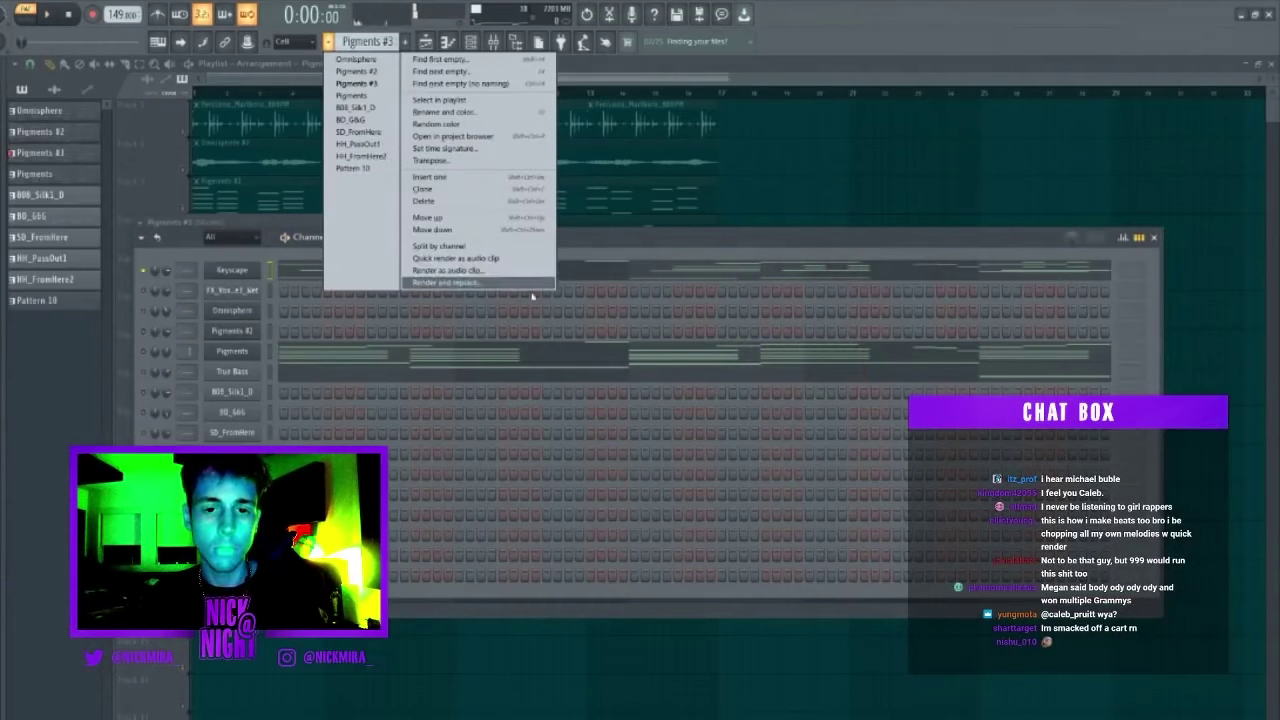
left_click(480, 259)
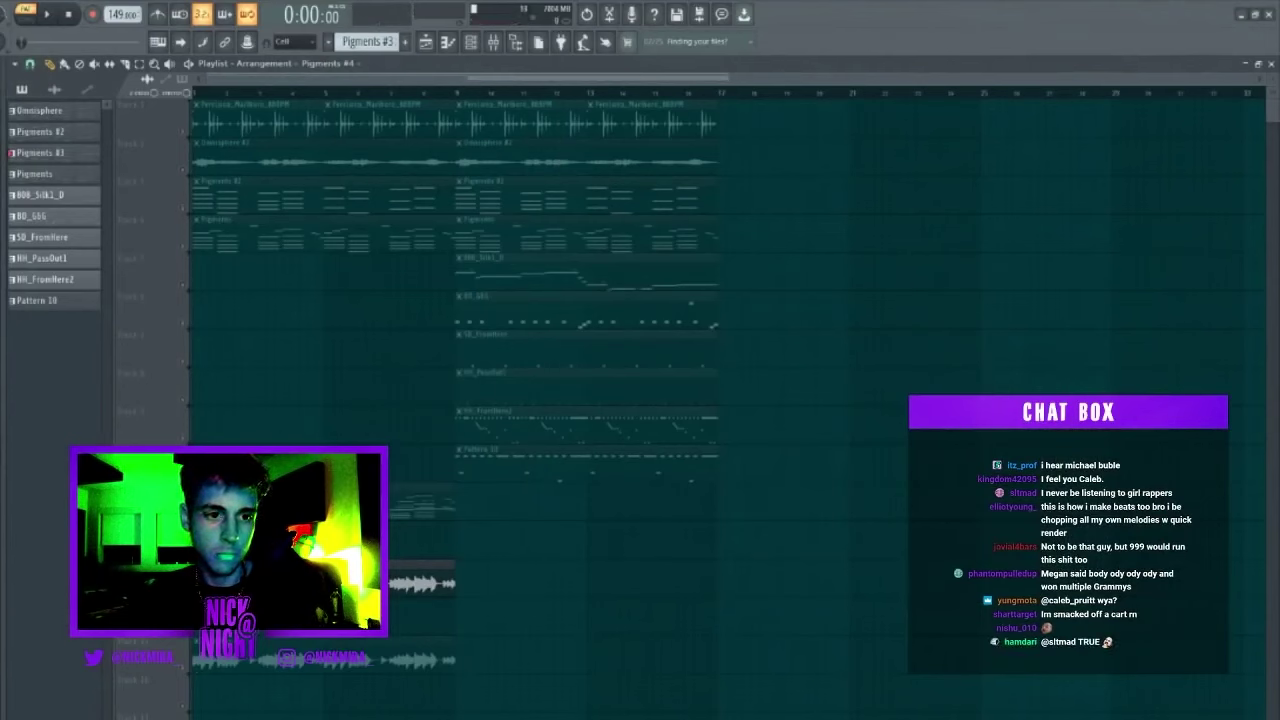
left_click(55, 89)
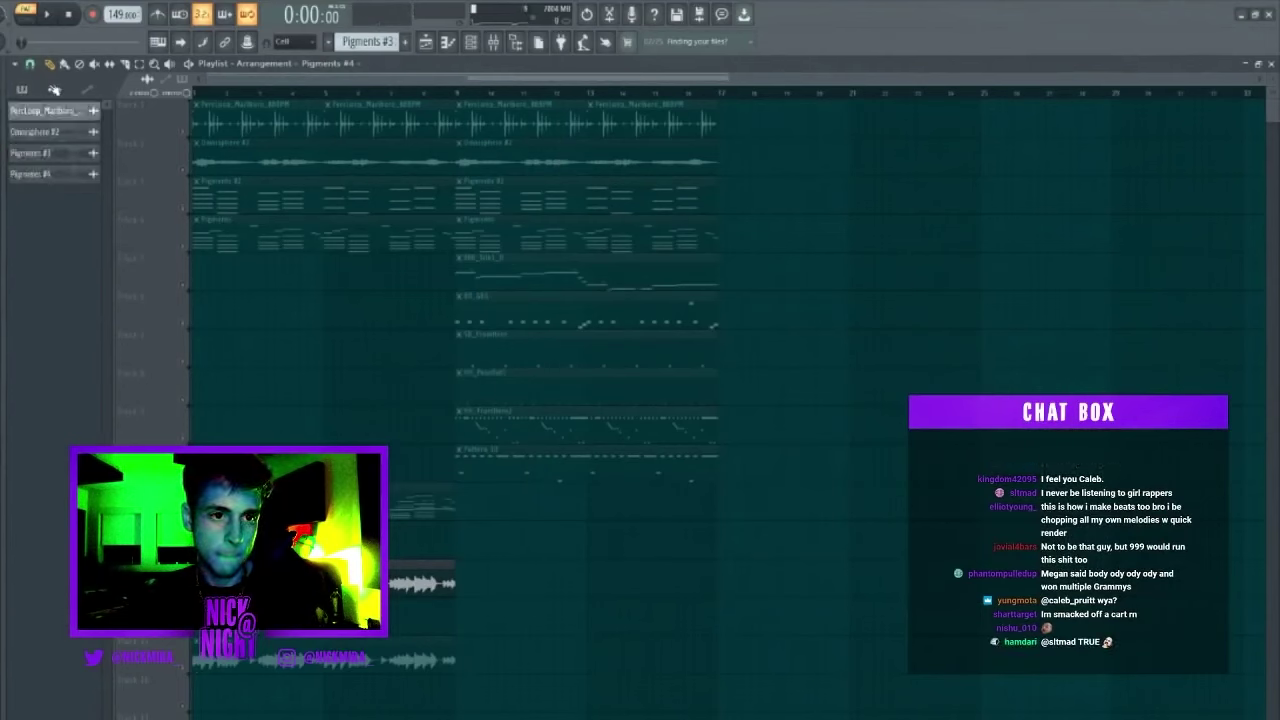
right_click(83, 153)
left_click(112, 292)
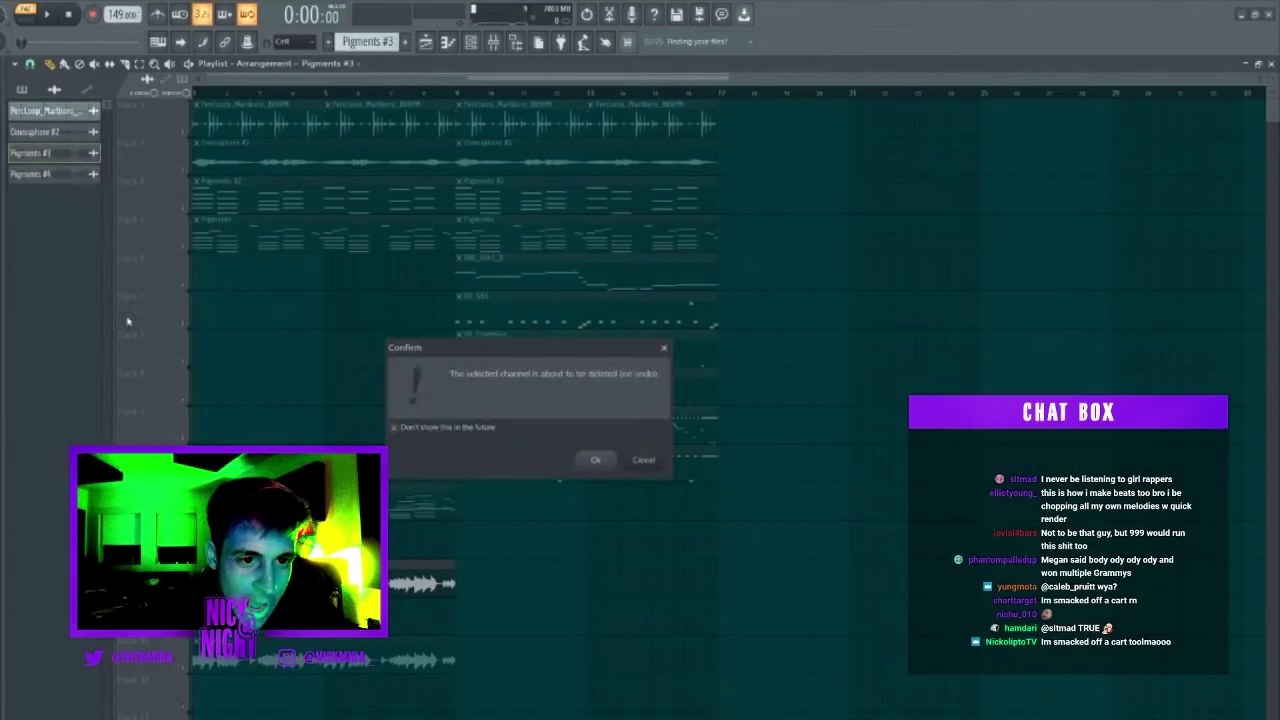
left_click(592, 461)
Move the new Pigments #4 audio clip's track up into the place of the deleted clip.
right_click(195, 670)
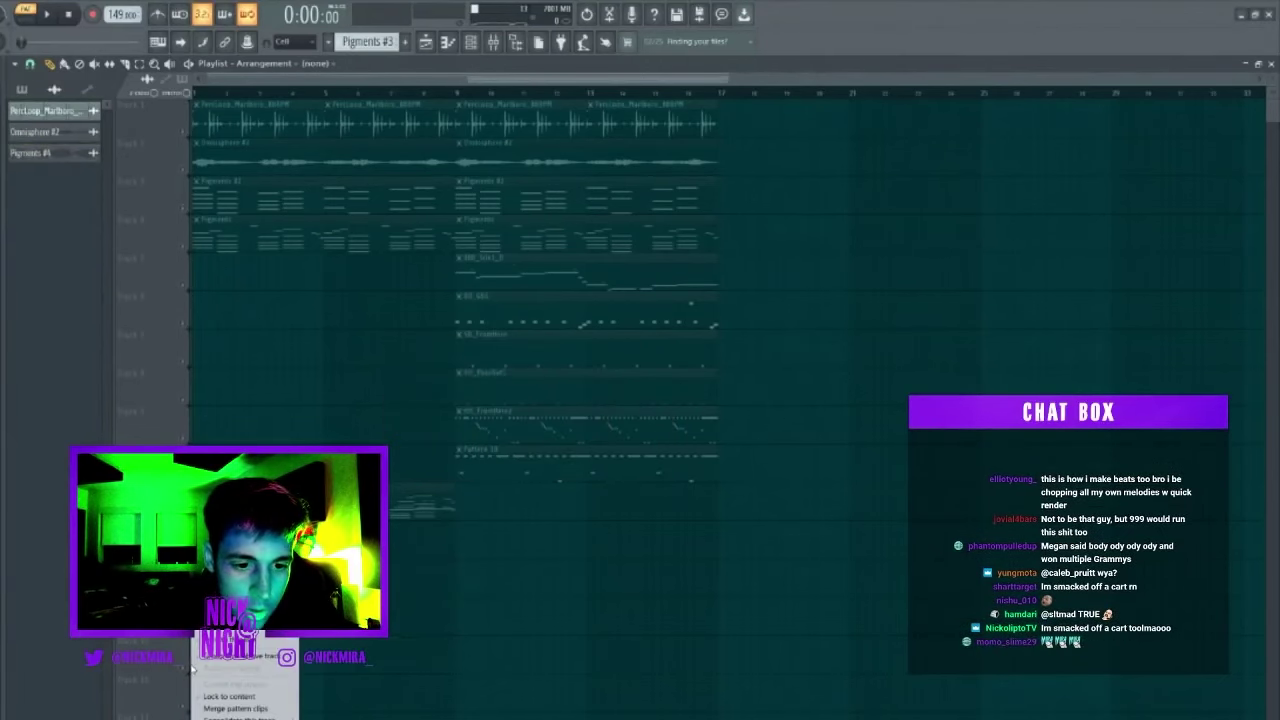
right_click(168, 664)
left_click(195, 717)
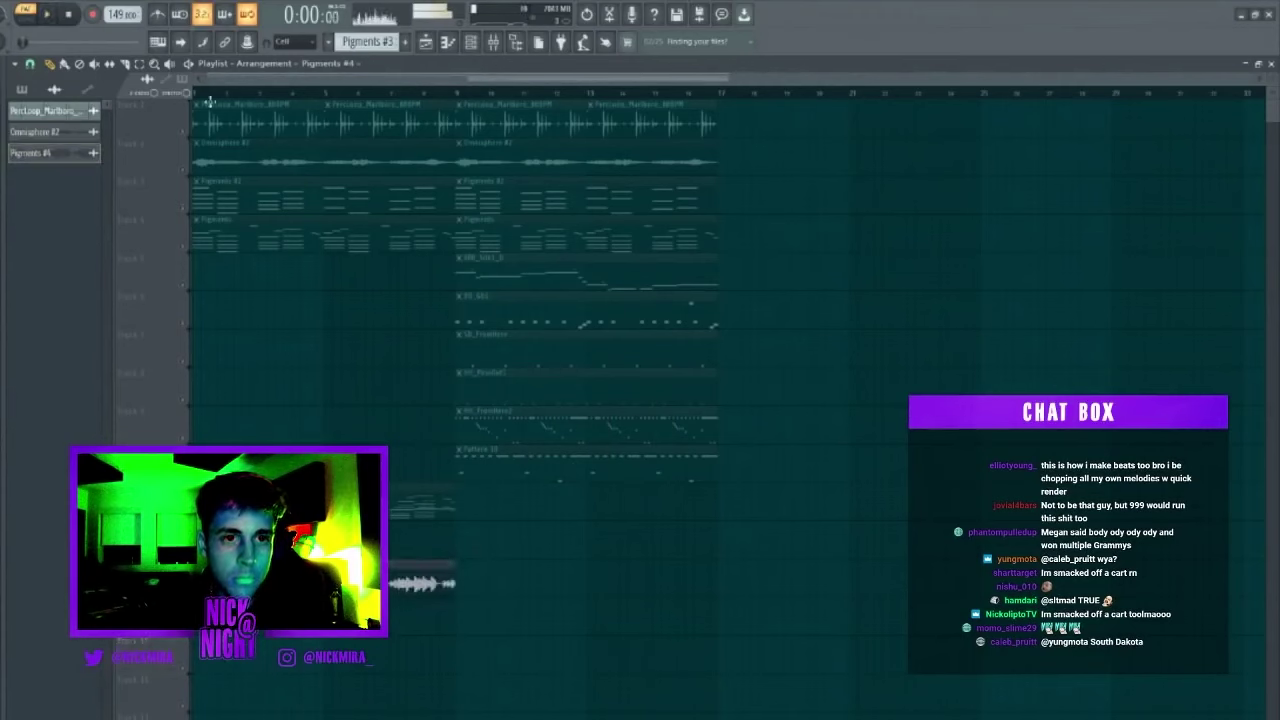
Open the Pigments #4 audio clip's settings and set its time-stretching mode to Stretch.
double_click(349, 583)
left_click(348, 173)
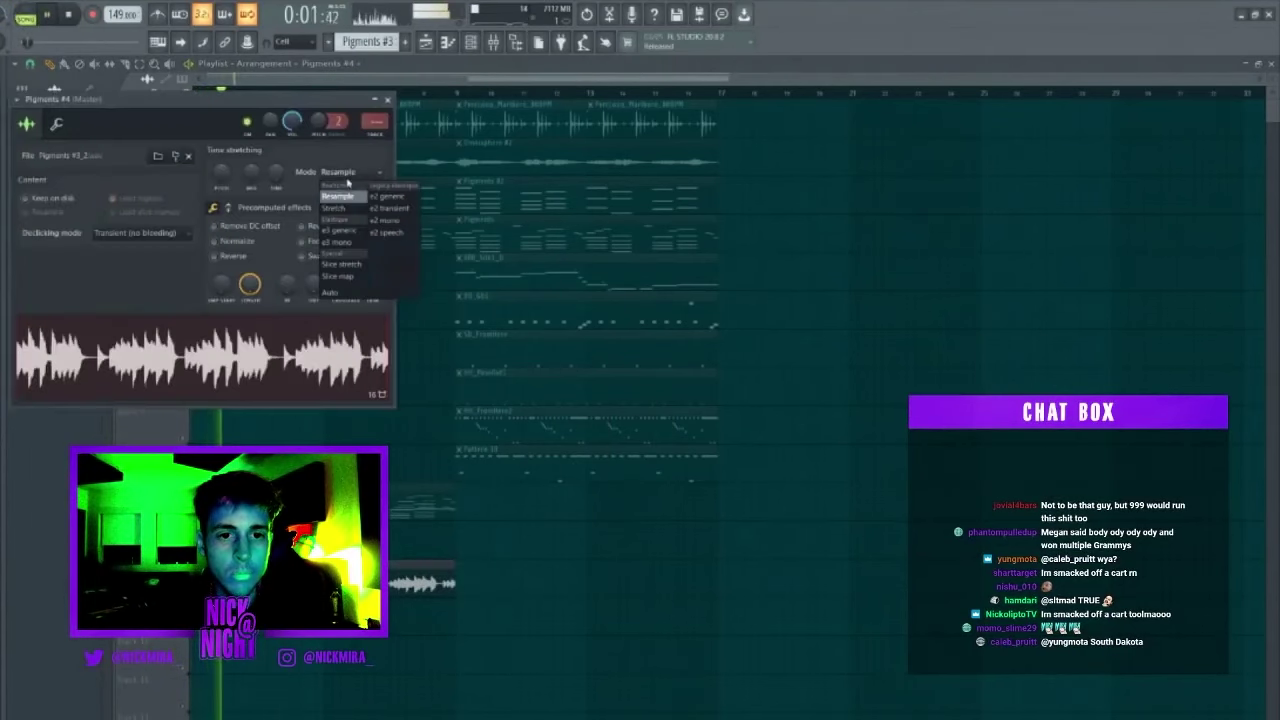
left_click(340, 209)
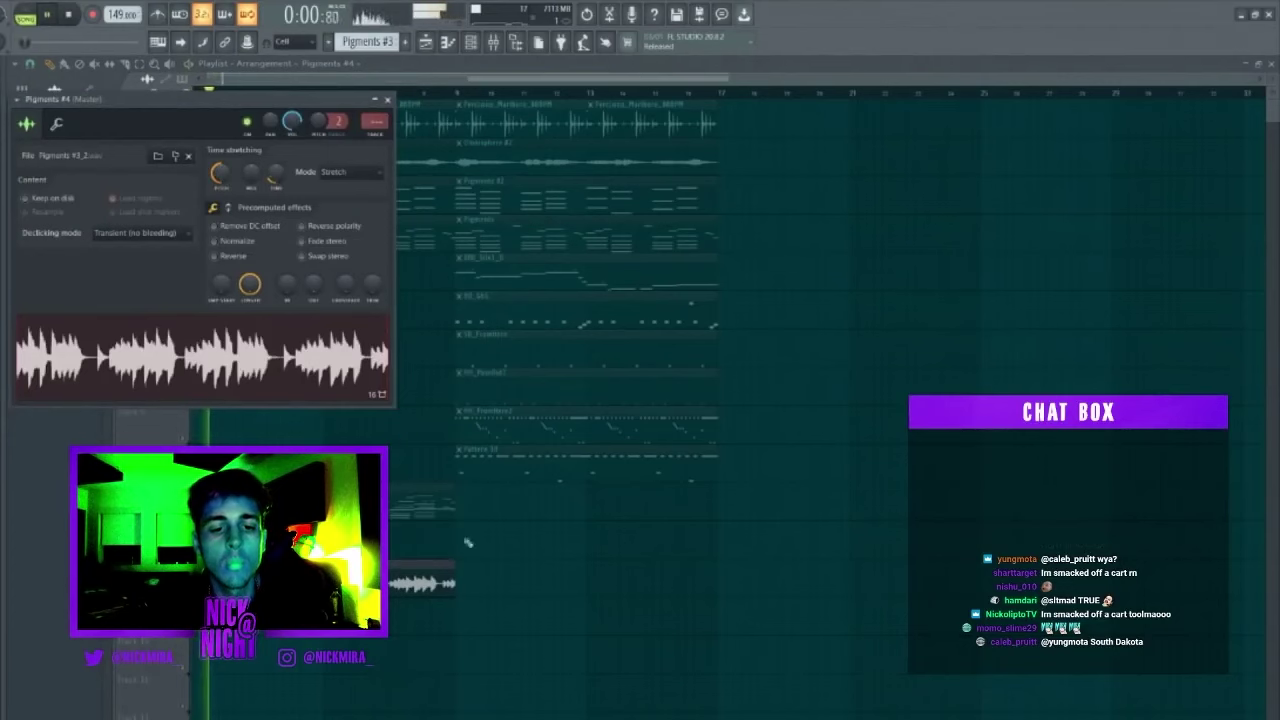
Open the clip's audio in Edison, load it back into the clip and play the arrangement.
right_click(222, 313)
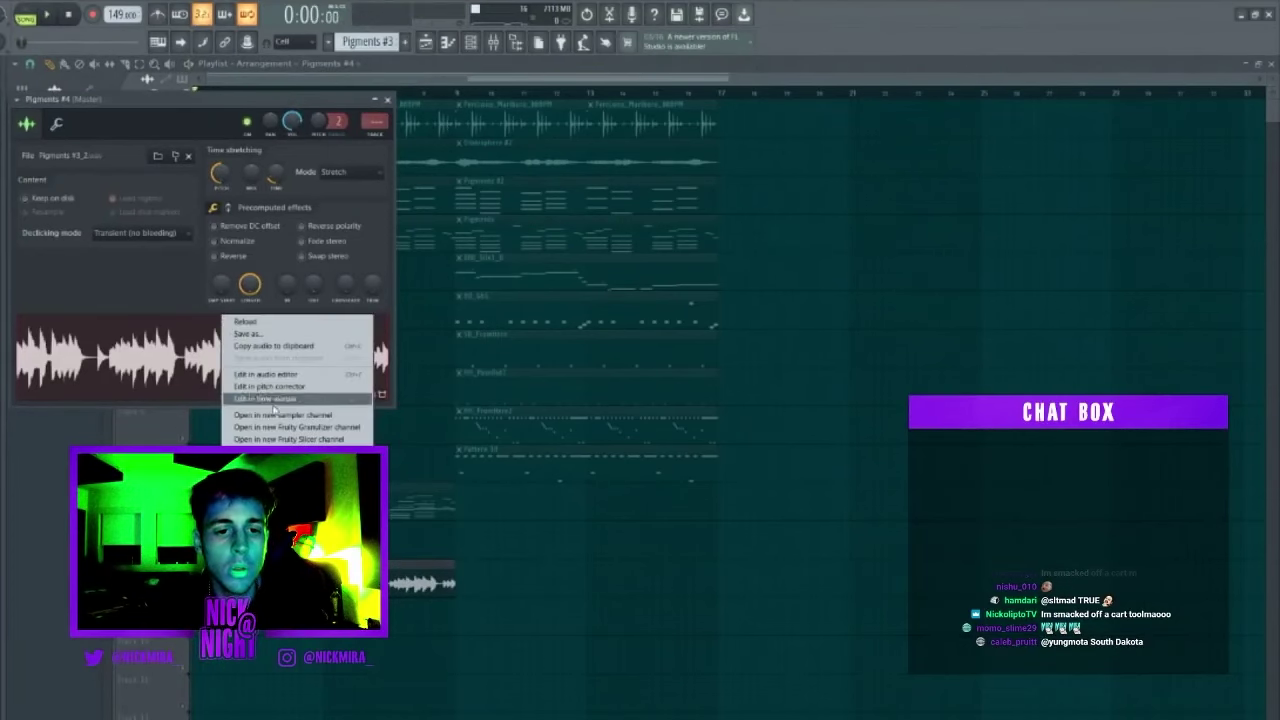
left_click(275, 386)
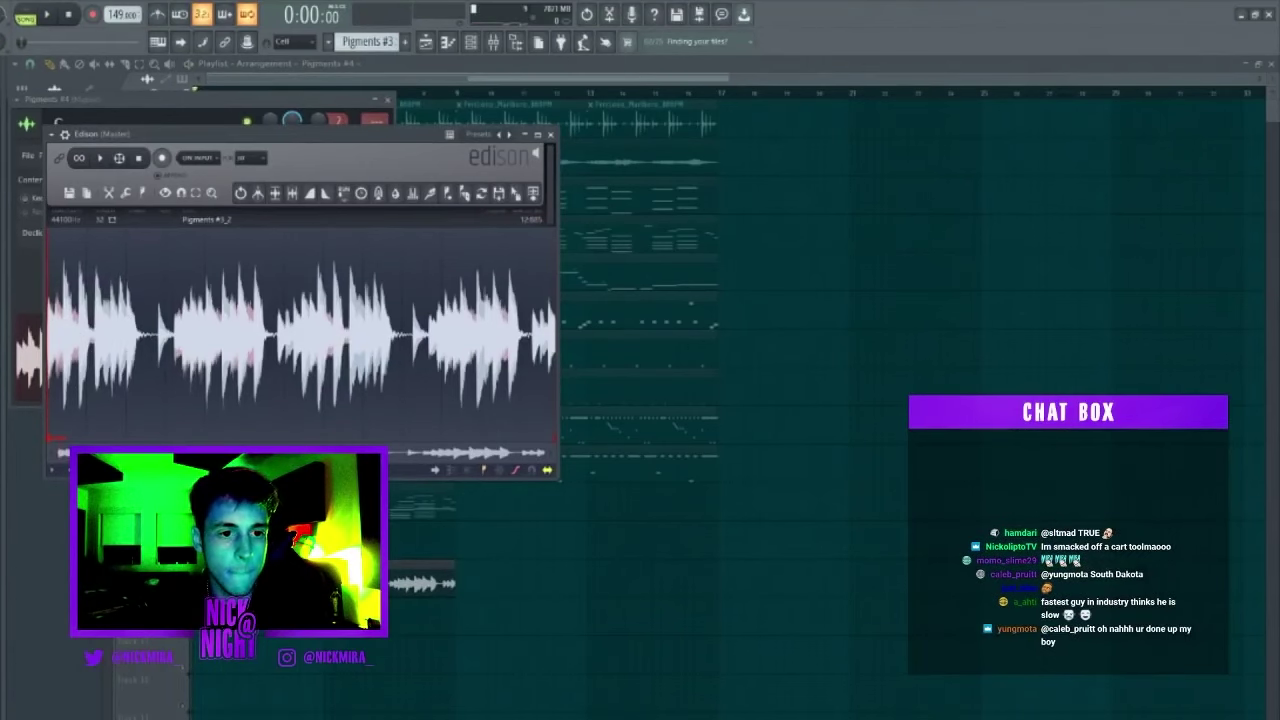
left_click_drag(520, 203, 232, 345)
right_click(811, 611)
key("space")
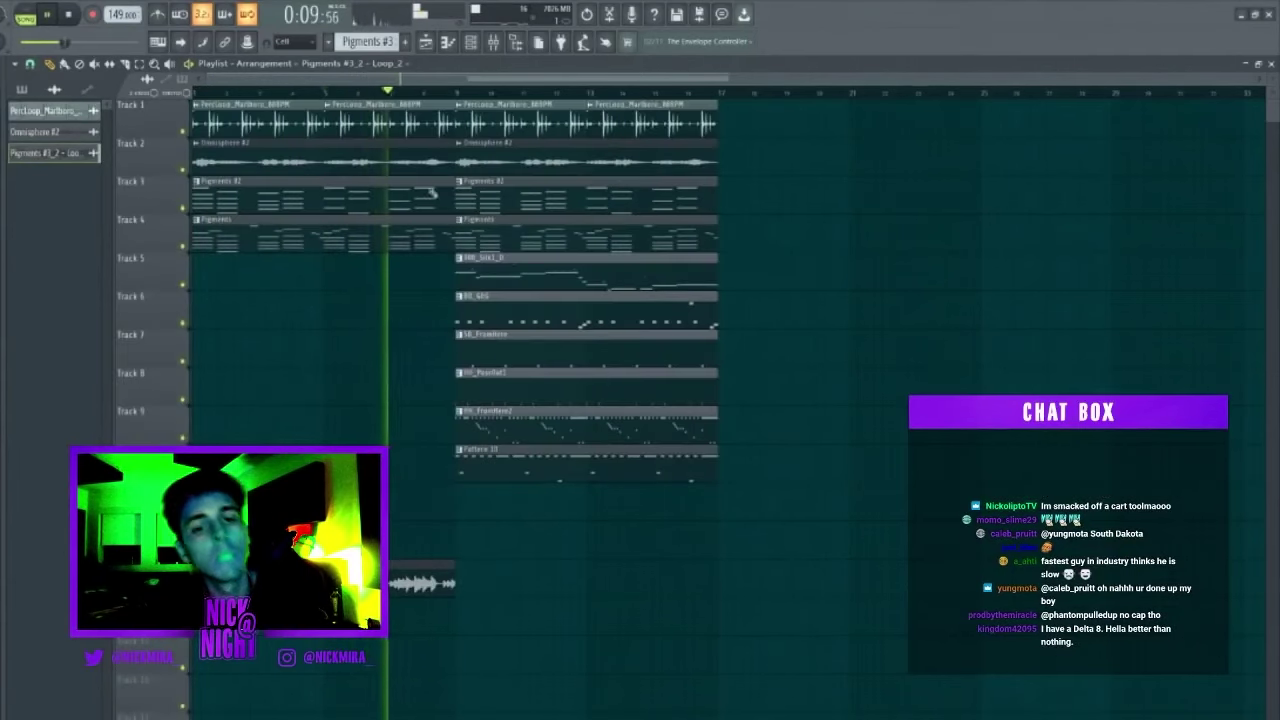
Show all channels in the Channel rack and inspect the True Bass notes of the Pigments #3 pattern.
key("F6")
left_click(230, 238)
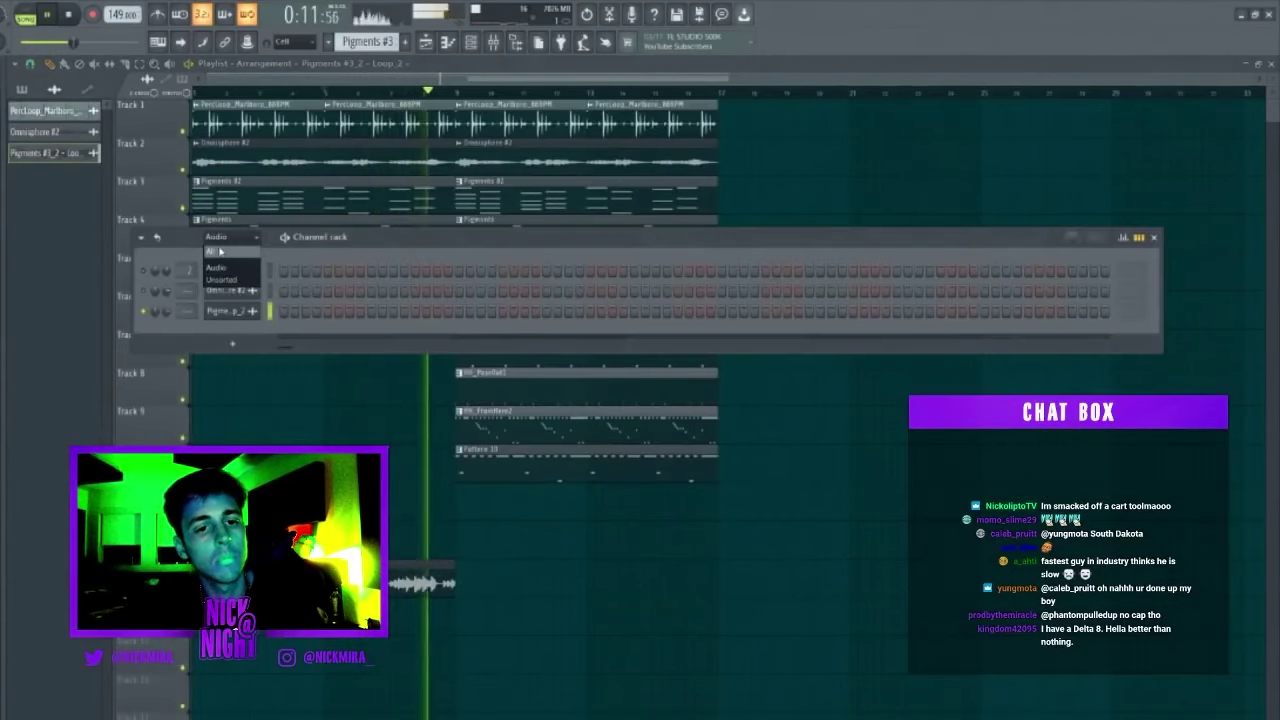
left_click(221, 252)
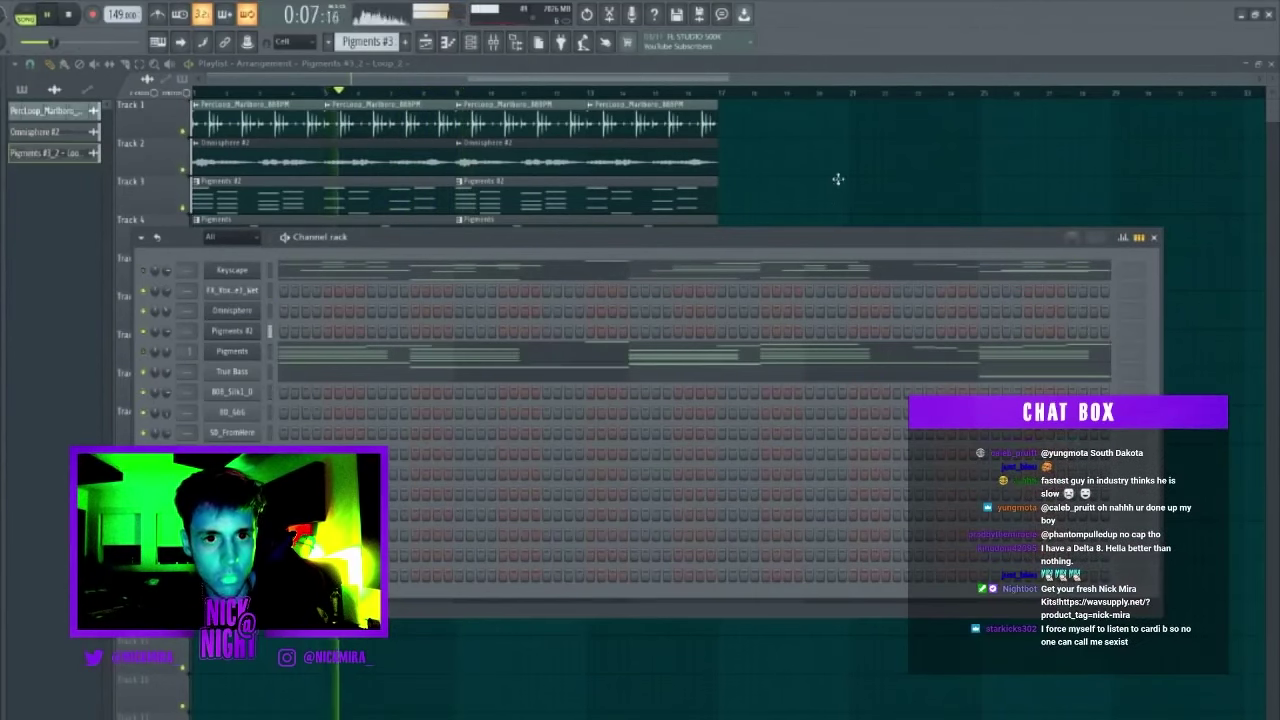
key("F6")
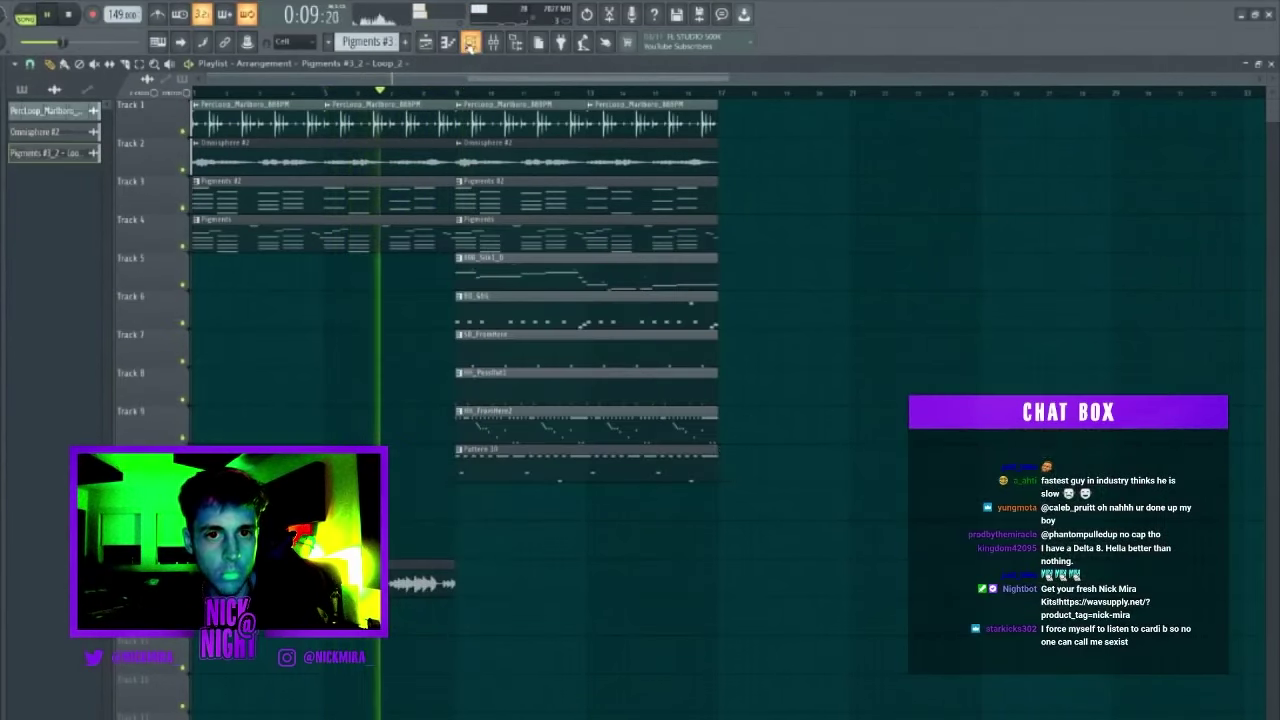
left_click(469, 44)
left_click(329, 42)
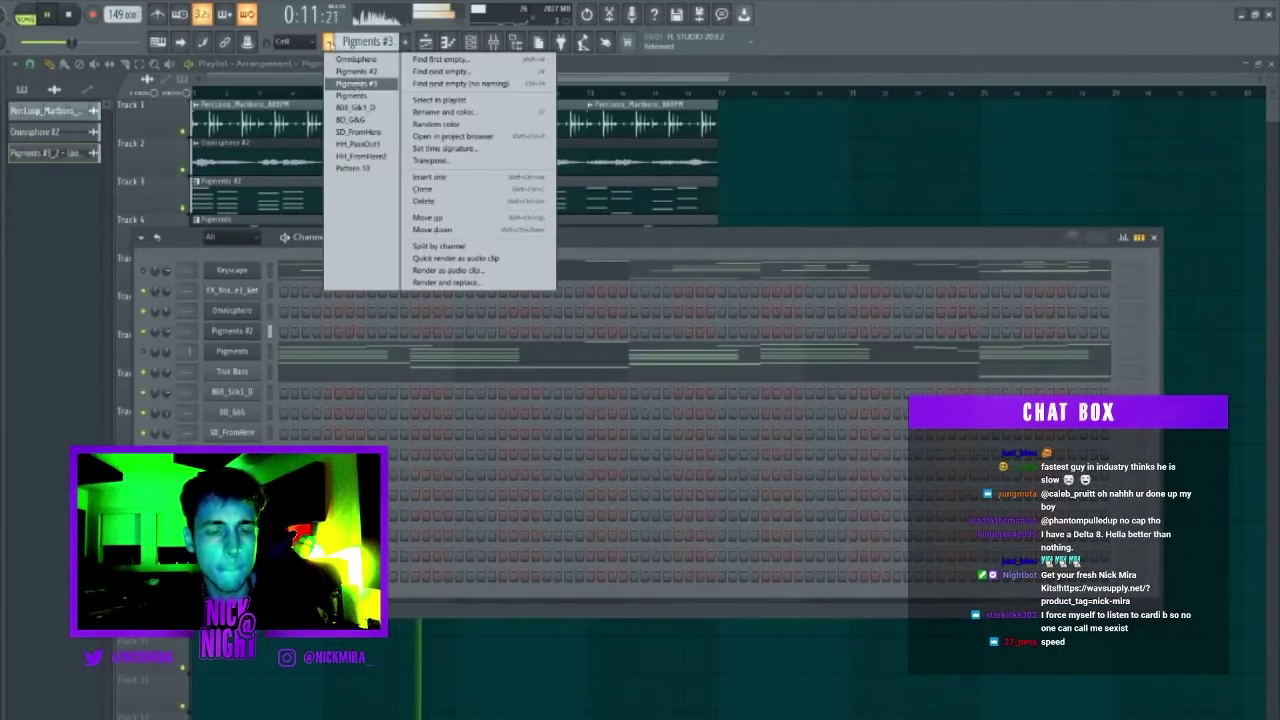
left_click(295, 373)
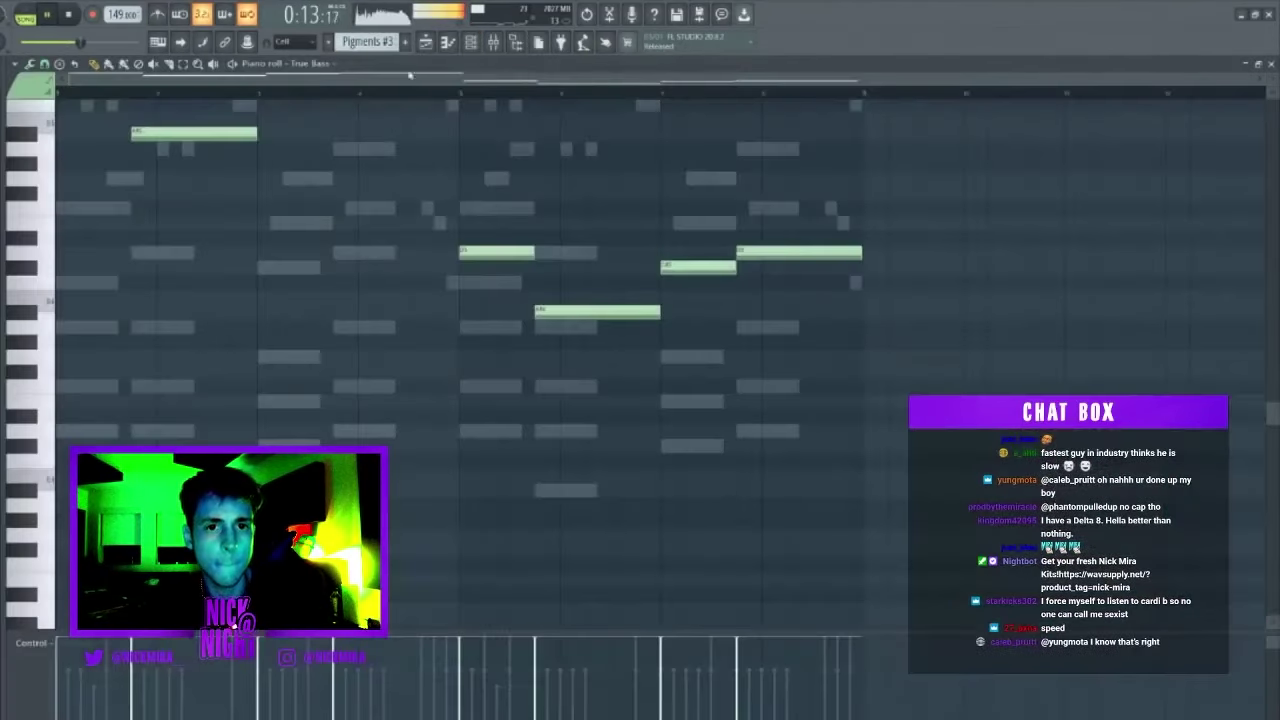
left_click(447, 43)
left_click(333, 42)
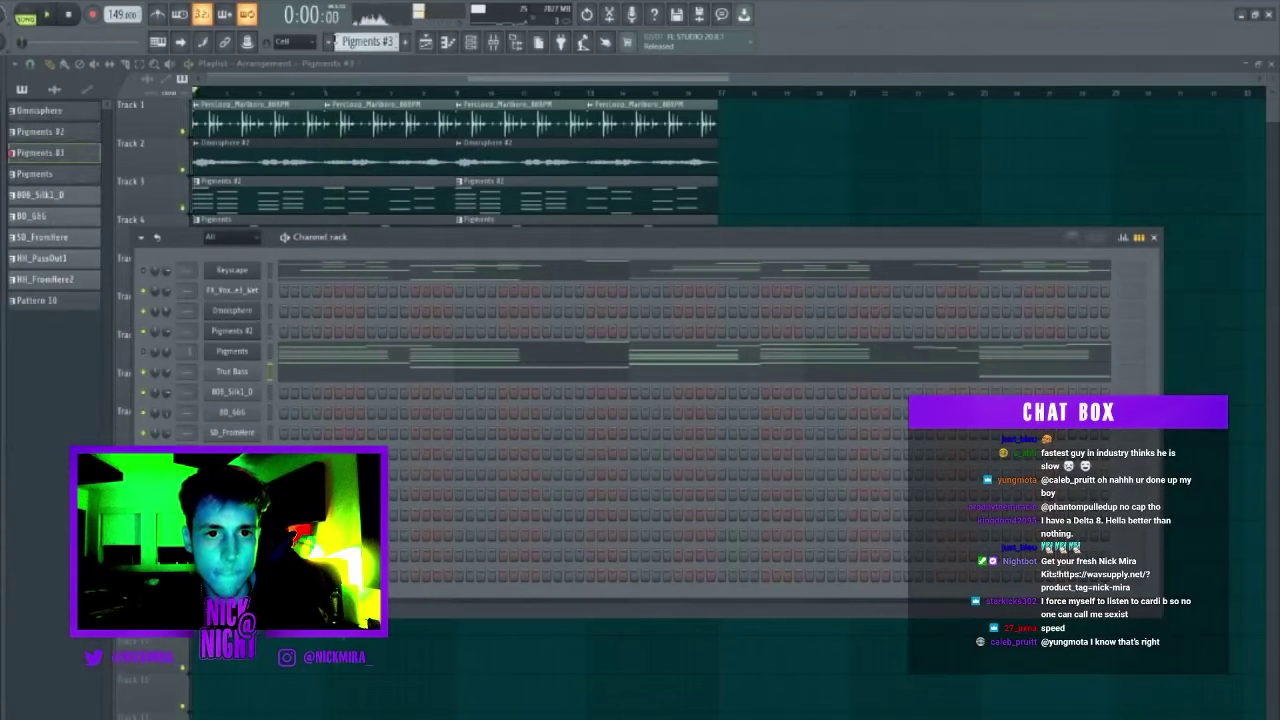
Rename the Pigments #3 pattern as bass and place it in bars 1 to 8 below the rendered audio clip.
left_click(328, 42)
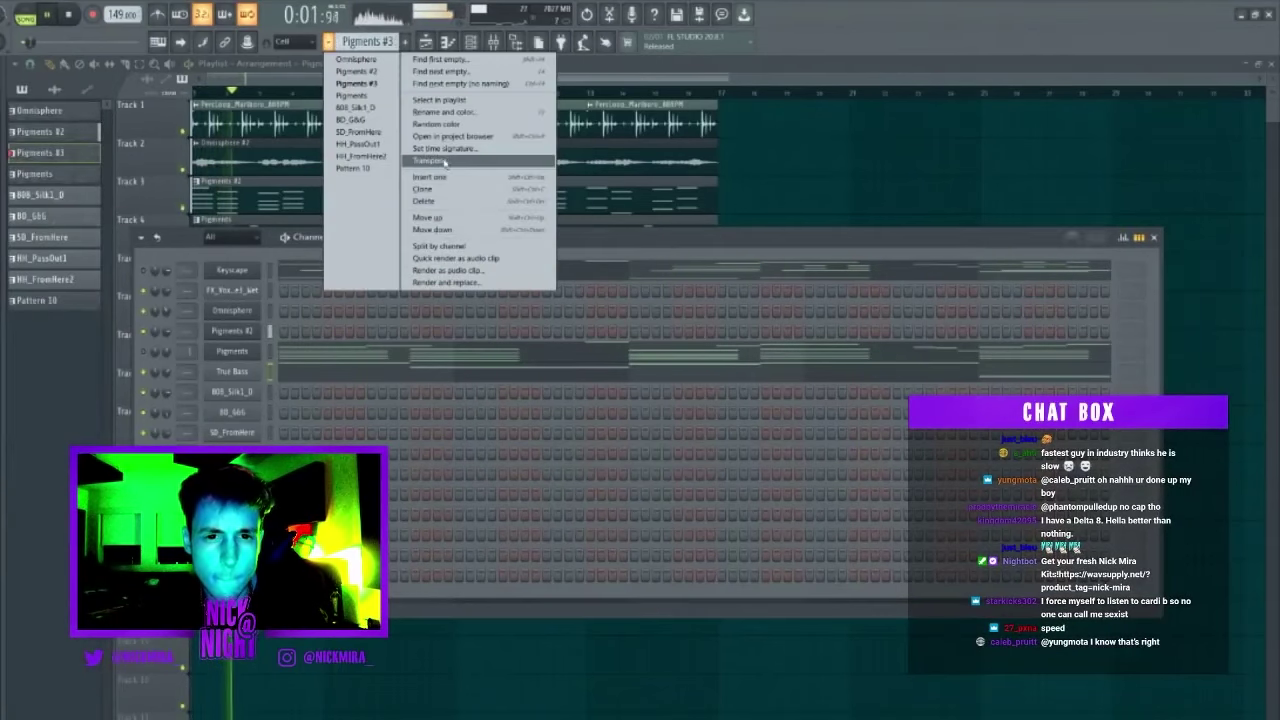
left_click(447, 115)
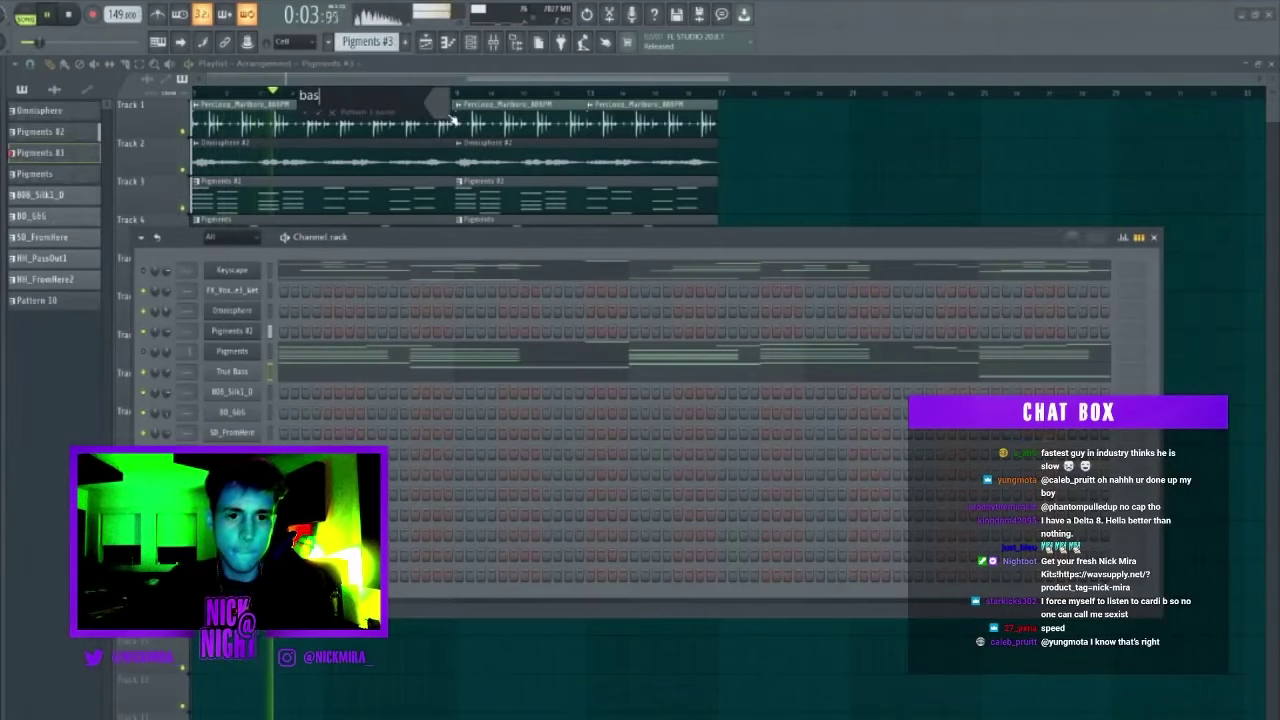
left_click_drag(86, 168, 298, 621)
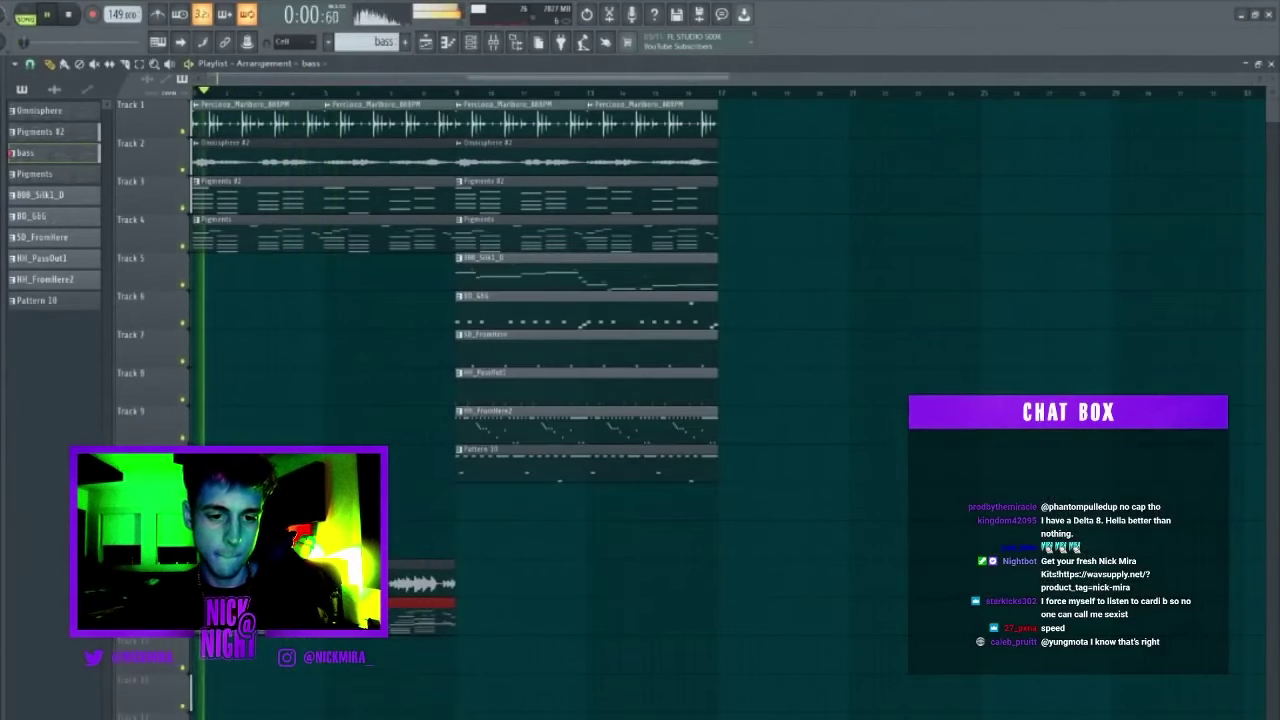
Try the first eight bars without the Pigments clip on Track 4 and restore the clip.
right_click(301, 227)
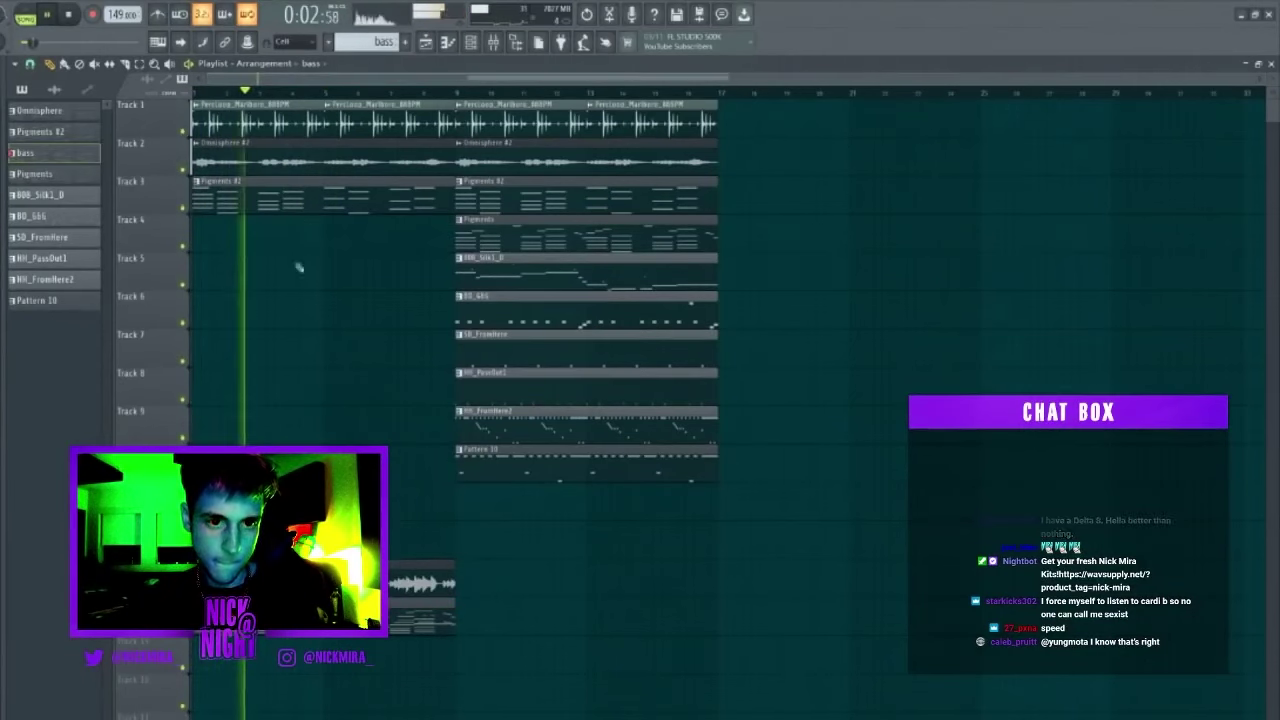
key("space")
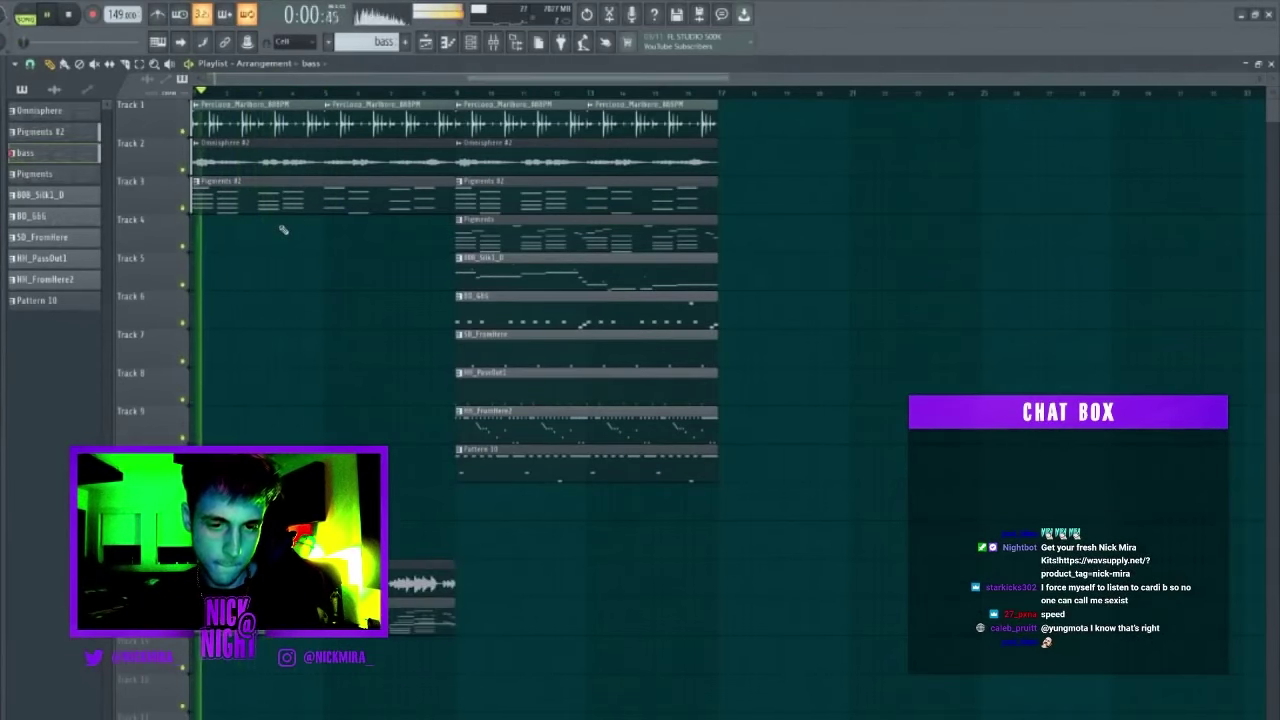
key("ctrl+z")
Duplicate the clips on Tracks 5 to 10 into bars 17 to 24 and delete the copied Pattern 10 clip.
left_click_drag(505, 263, 940, 700)
key("ctrl+b")
key("ctrl+d")
left_click(727, 96)
scroll(731, 98, "down", 1)
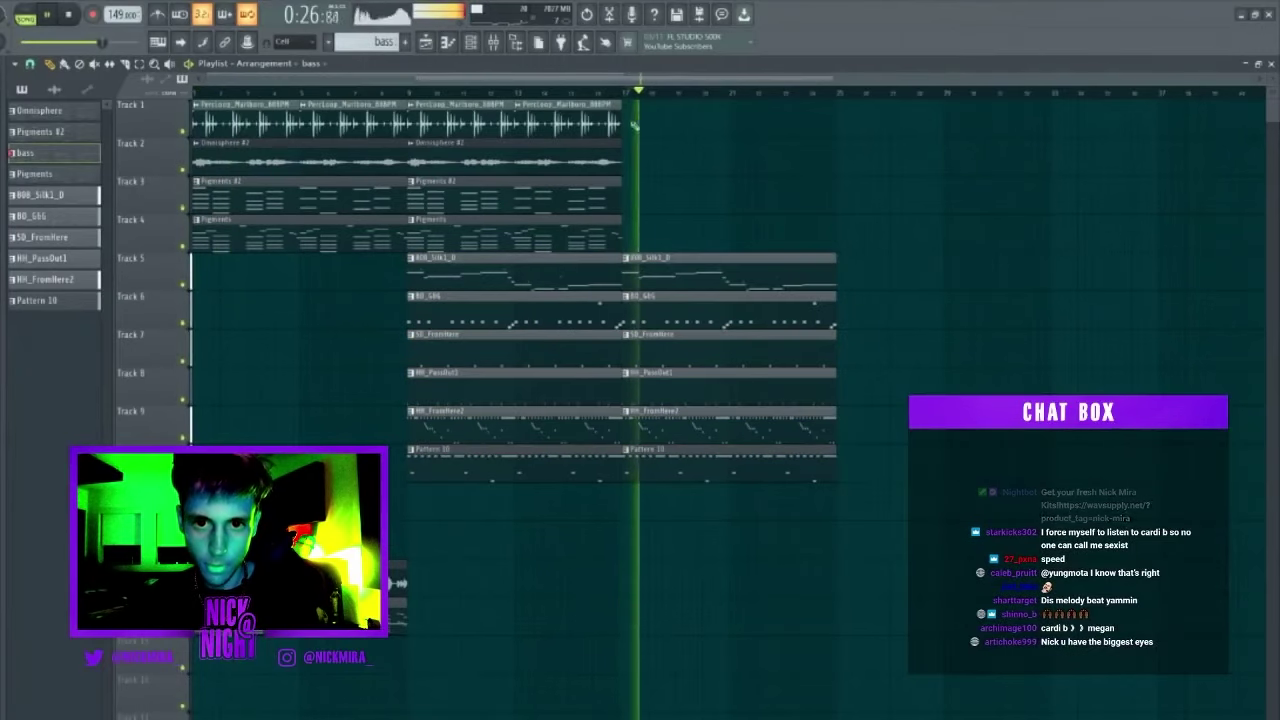
right_click(671, 463)
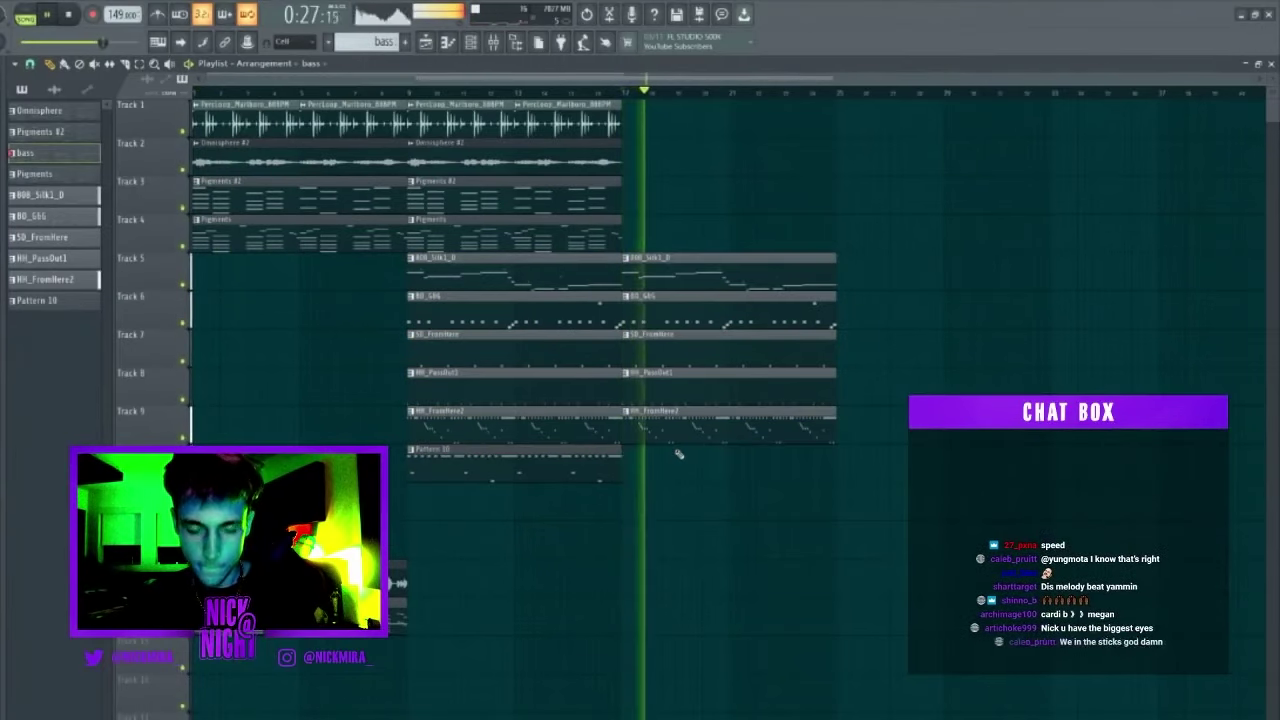
Duplicate the PercLoop_Marlboro, Pigments #2 and Pigments clips into bars 17 to 24.
left_click(513, 102)
key("ctrl+b")
key("ctrl+d")
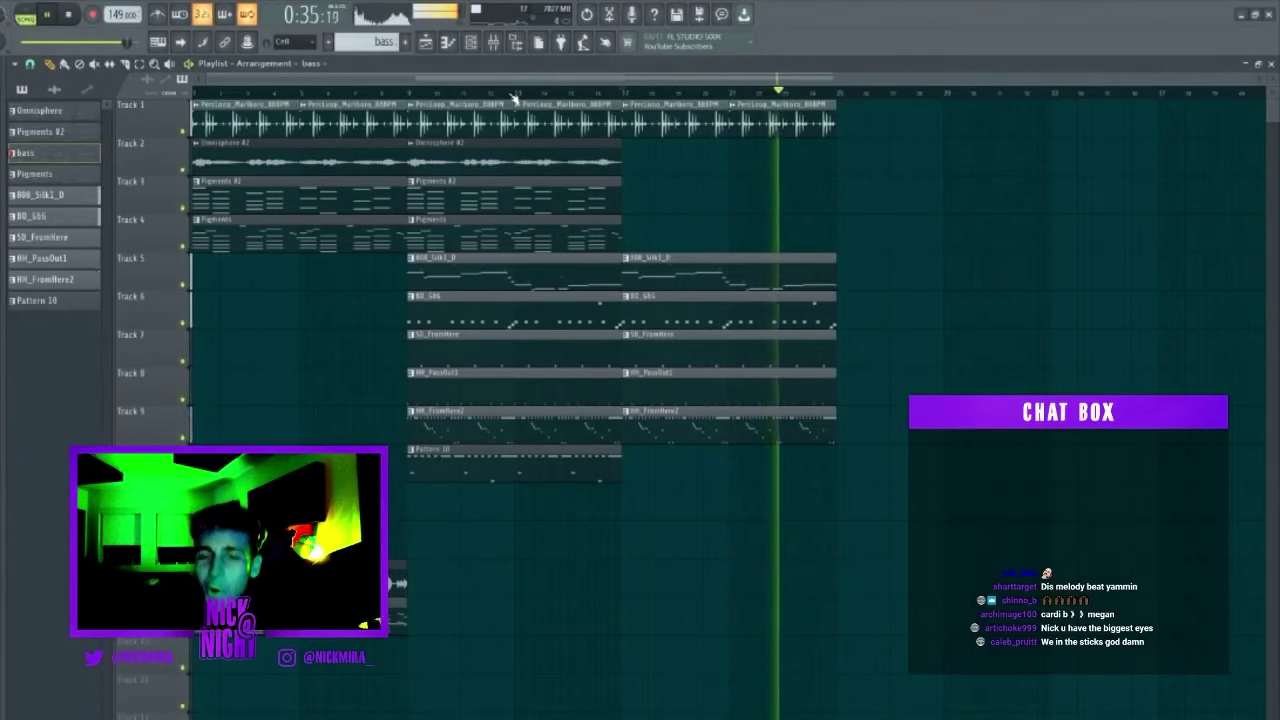
left_click_drag(521, 192, 534, 246)
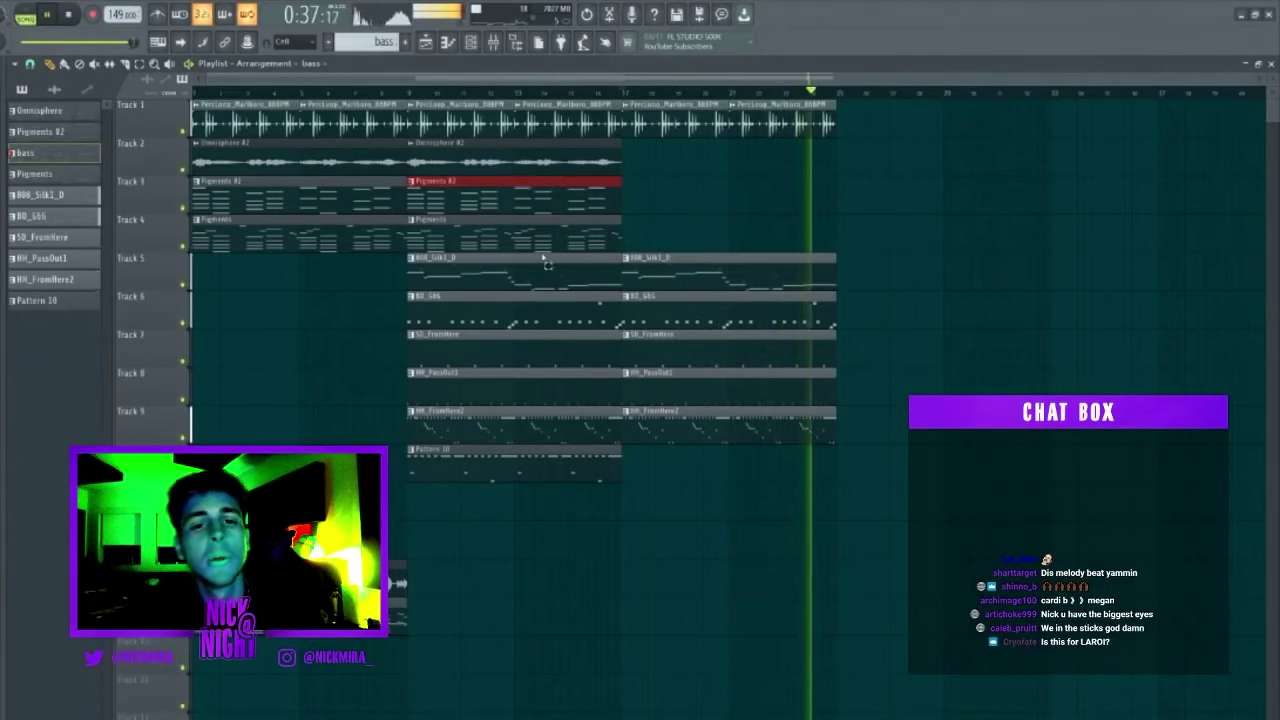
key("ctrl+b")
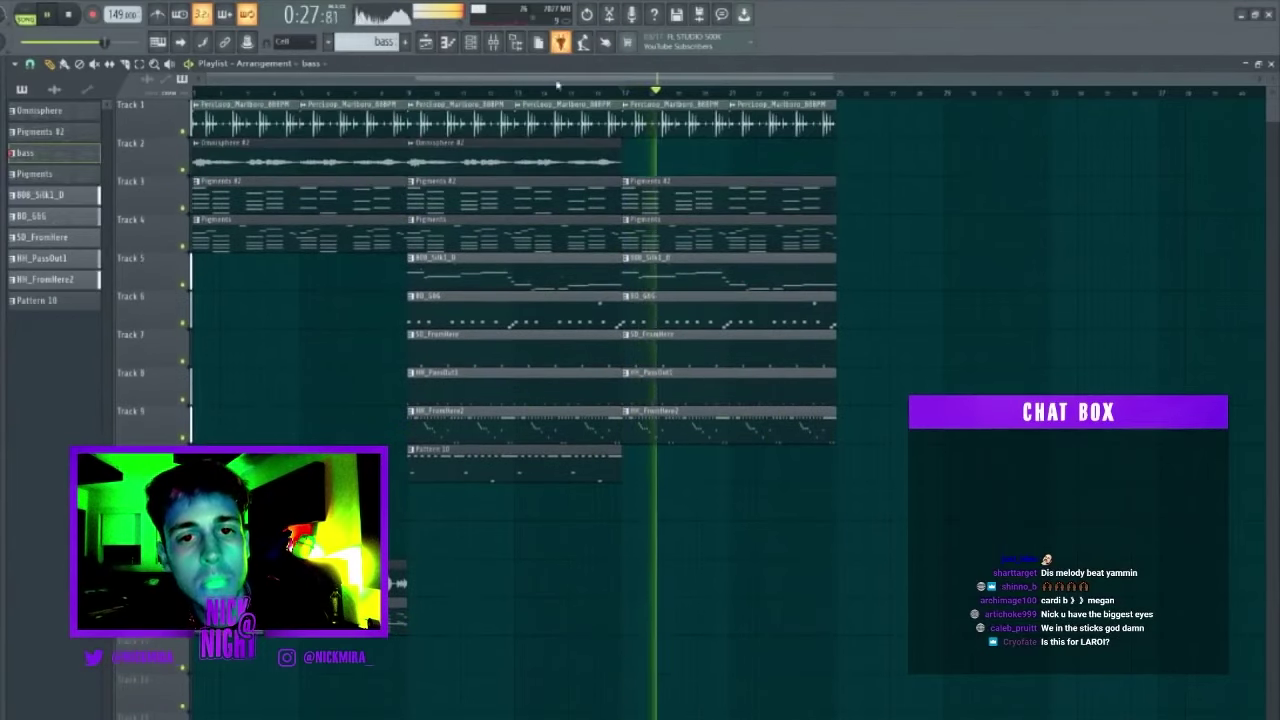
right_click(670, 242)
key("ctrl+z")
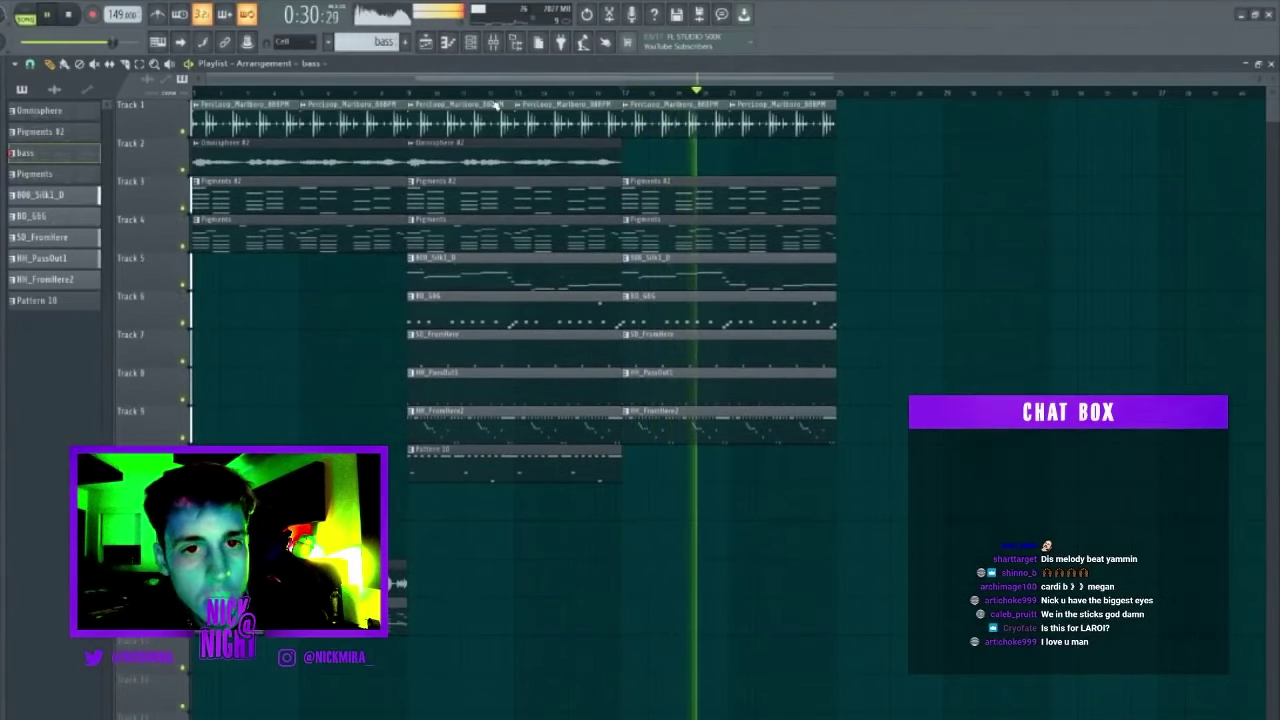
Duplicate the Pattern 10 clip into bars 25 to 32 and delete the intermediate copy in bars 17 to 24.
key("F6")
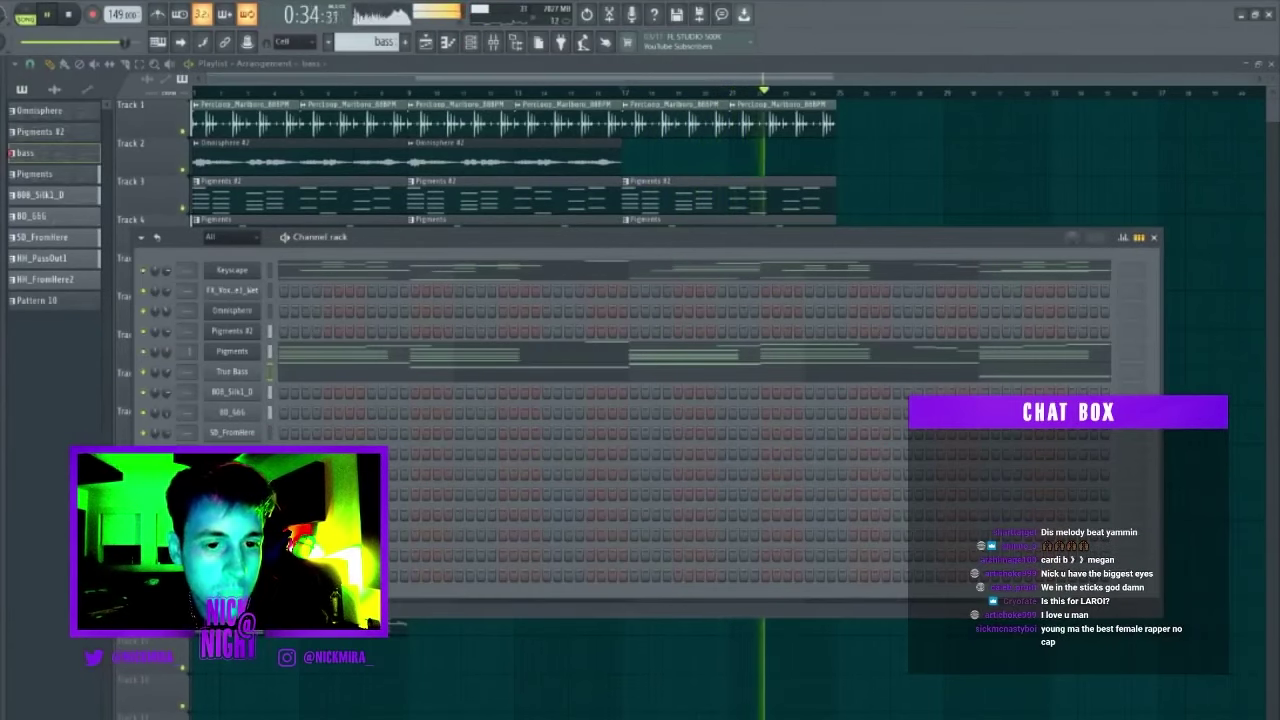
key("F6")
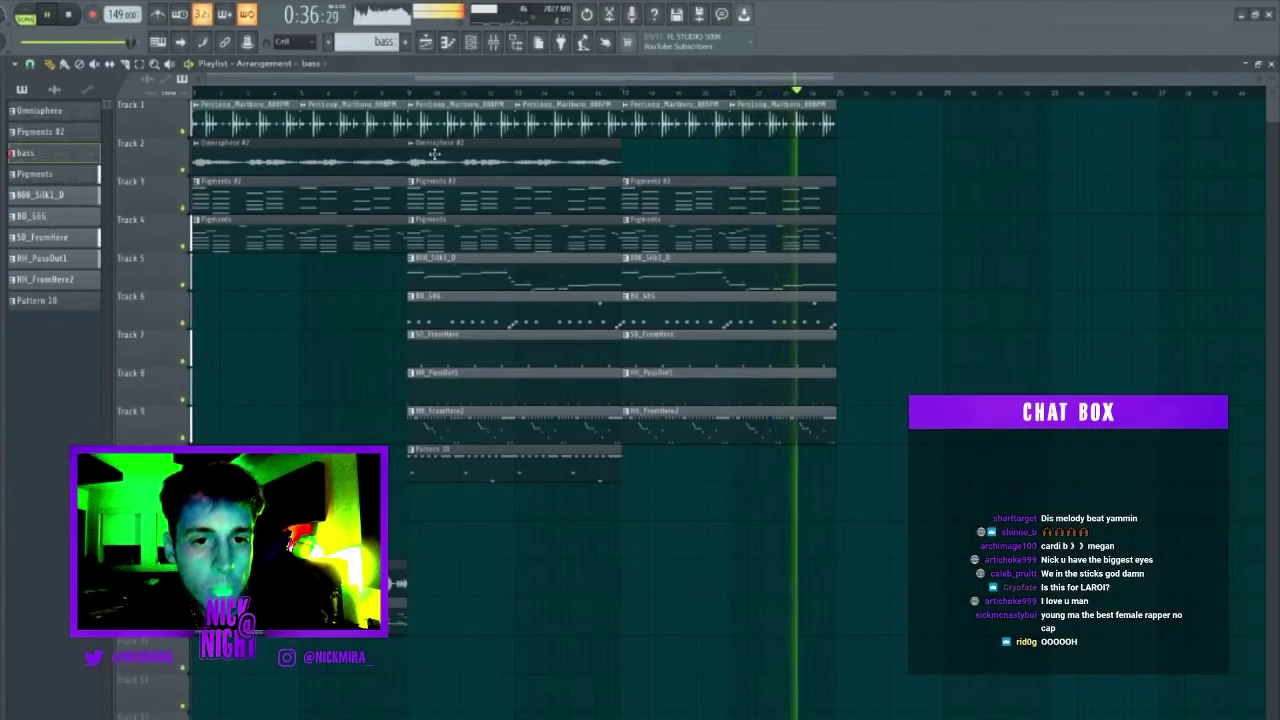
left_click_drag(671, 471, 407, 457)
key("ctrl+b")
key("ctrl+b")
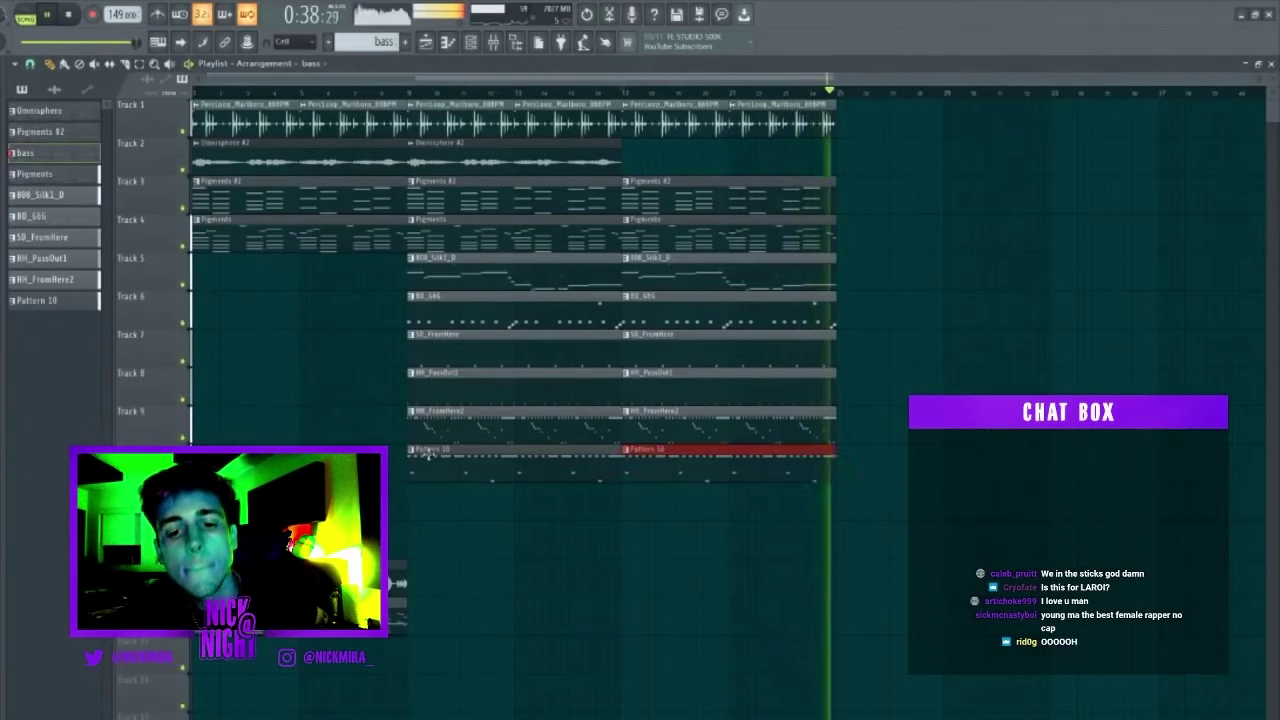
right_click(717, 473)
Duplicate the HH_PassOut1, SD_FromHere and BD_G&G clips from bars 17 to 24 into bars 25 to 32.
left_click(743, 380, "ctrl")
key("ctrl+b")
left_click(714, 343, "ctrl")
key("ctrl+b")
left_click(699, 312, "ctrl")
key("ctrl+b")
left_click(743, 239, "ctrl")
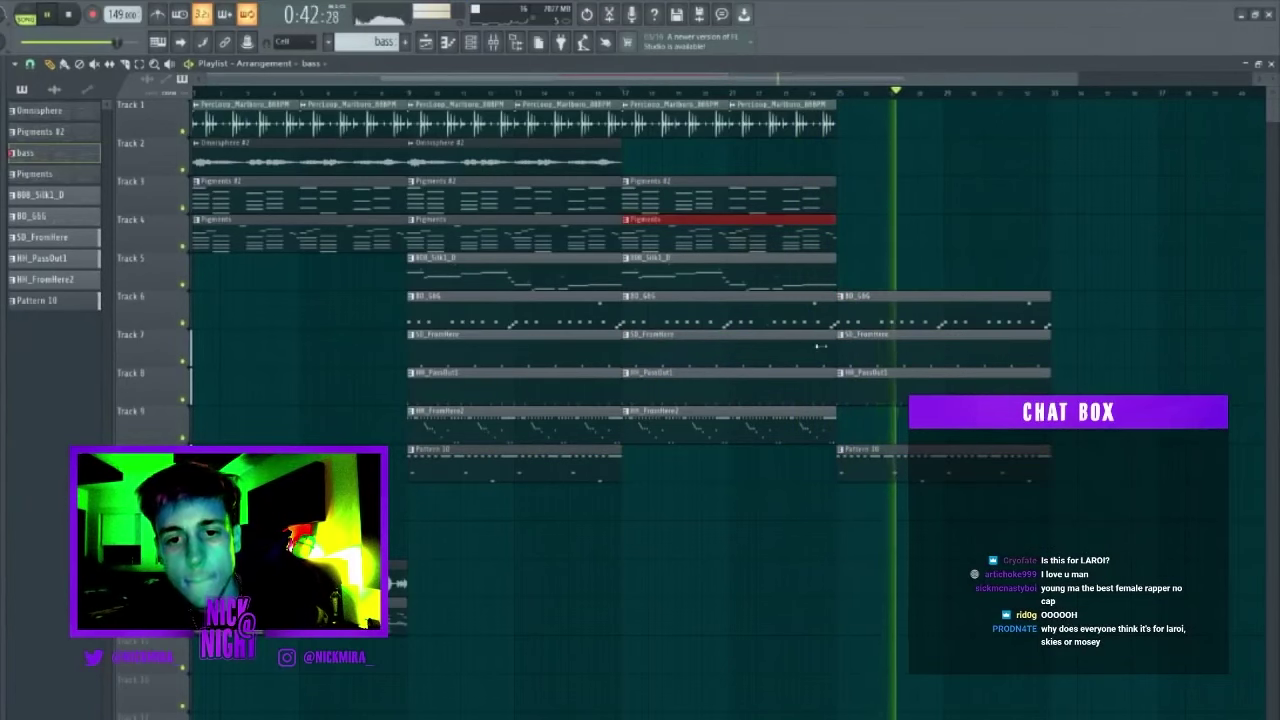
Make the BD_G&G clip in bars 25 to 32 unique and open its notes for editing.
left_click(842, 296)
left_click(879, 358)
double_click(883, 309)
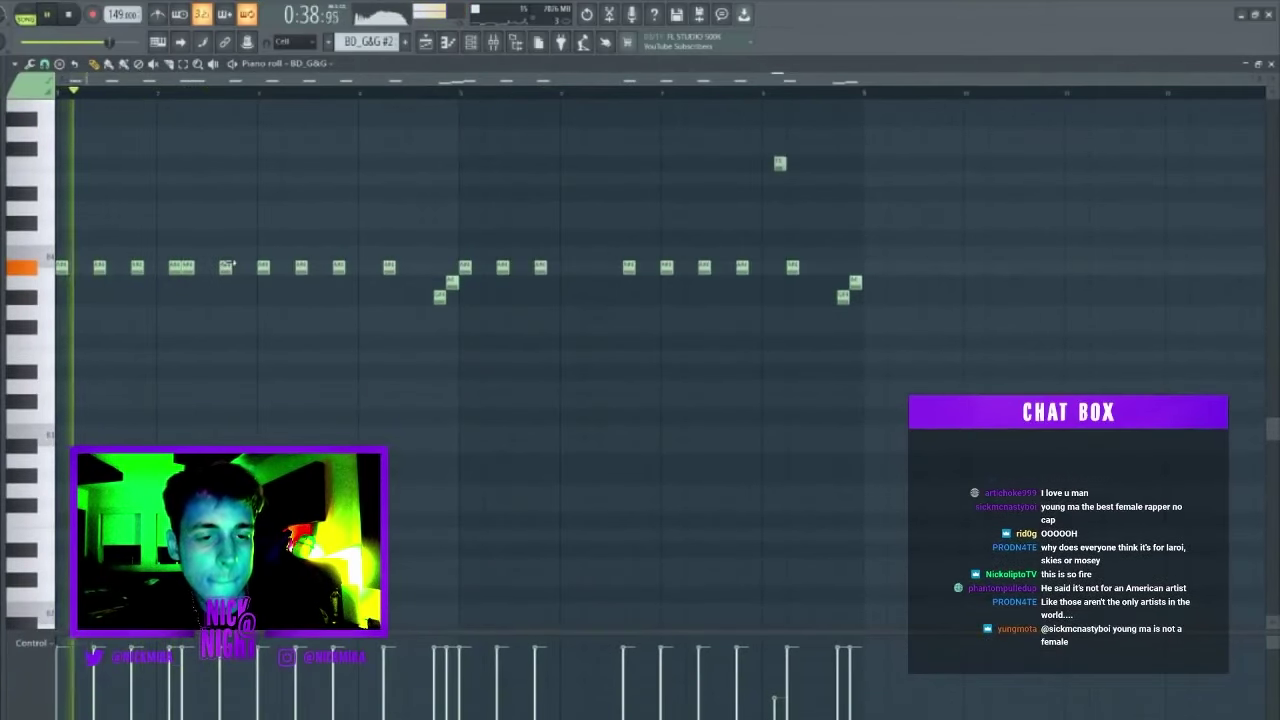
Add two short kick notes just before bar 3, plus an extra kick and a rapid kick roll in bar 4.
scroll(240, 200, "up", 4)
left_click(288, 267)
left_click(300, 283)
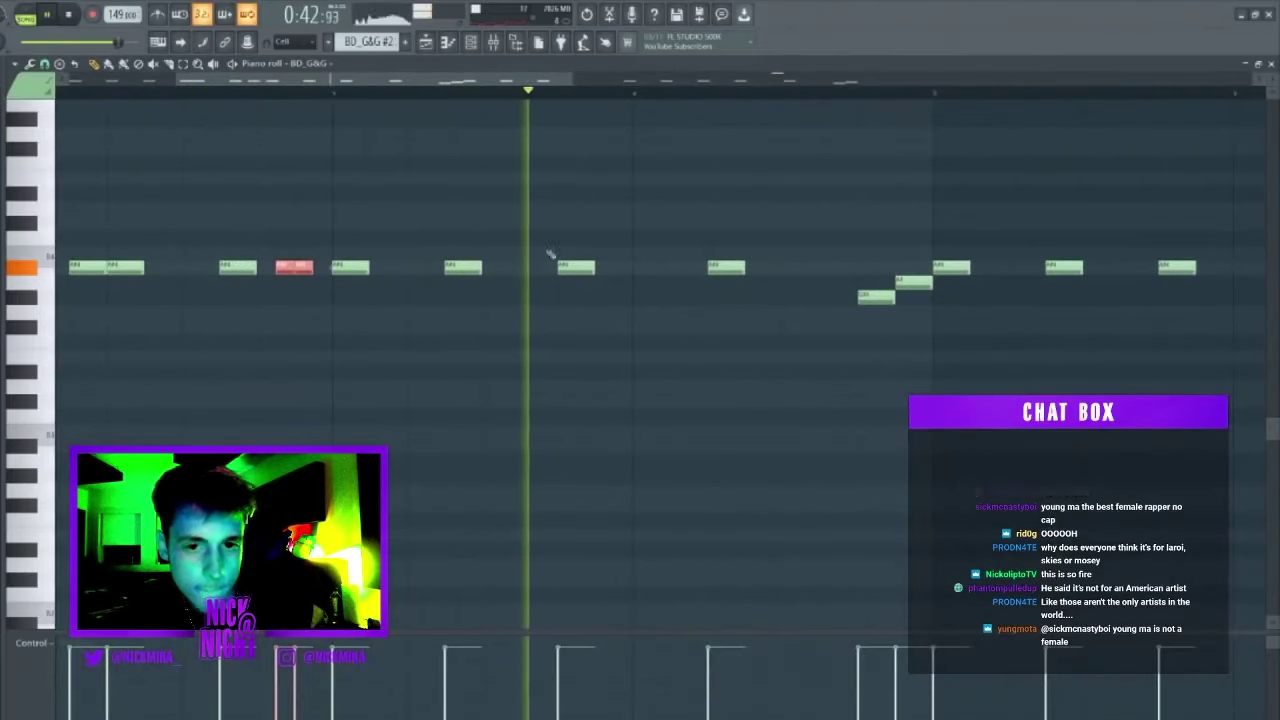
left_click(679, 268)
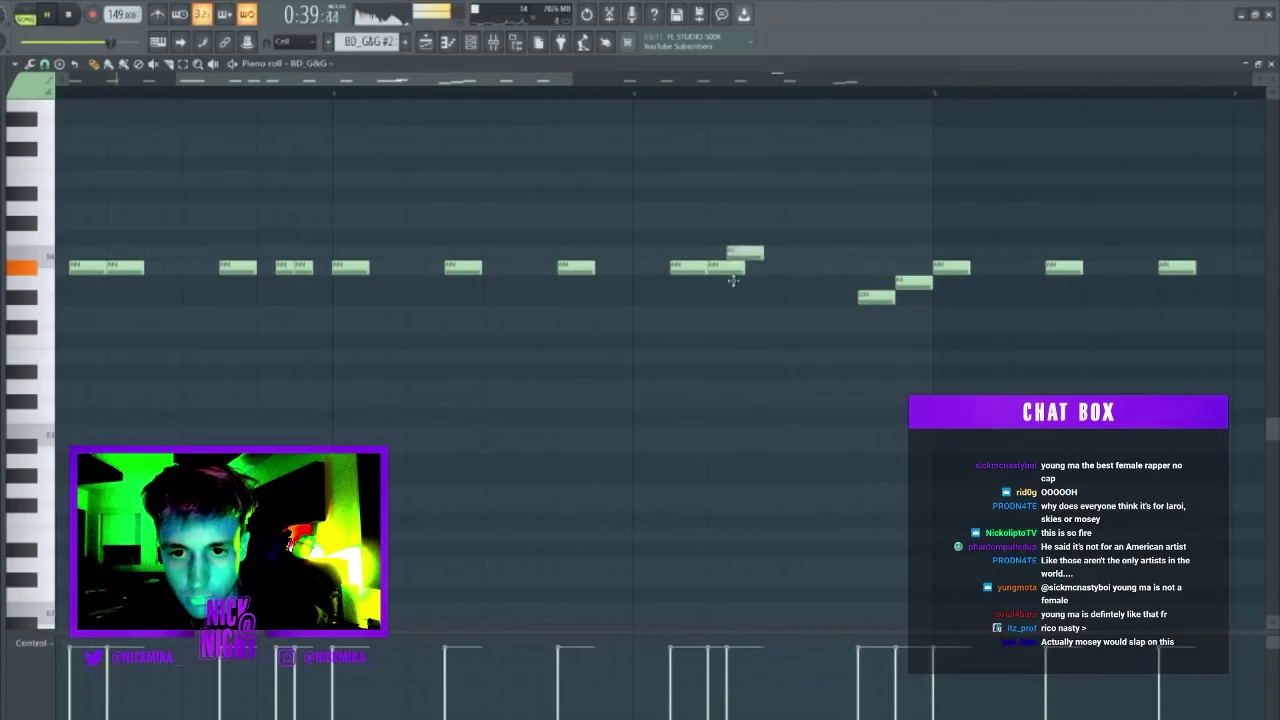
left_click(83, 199)
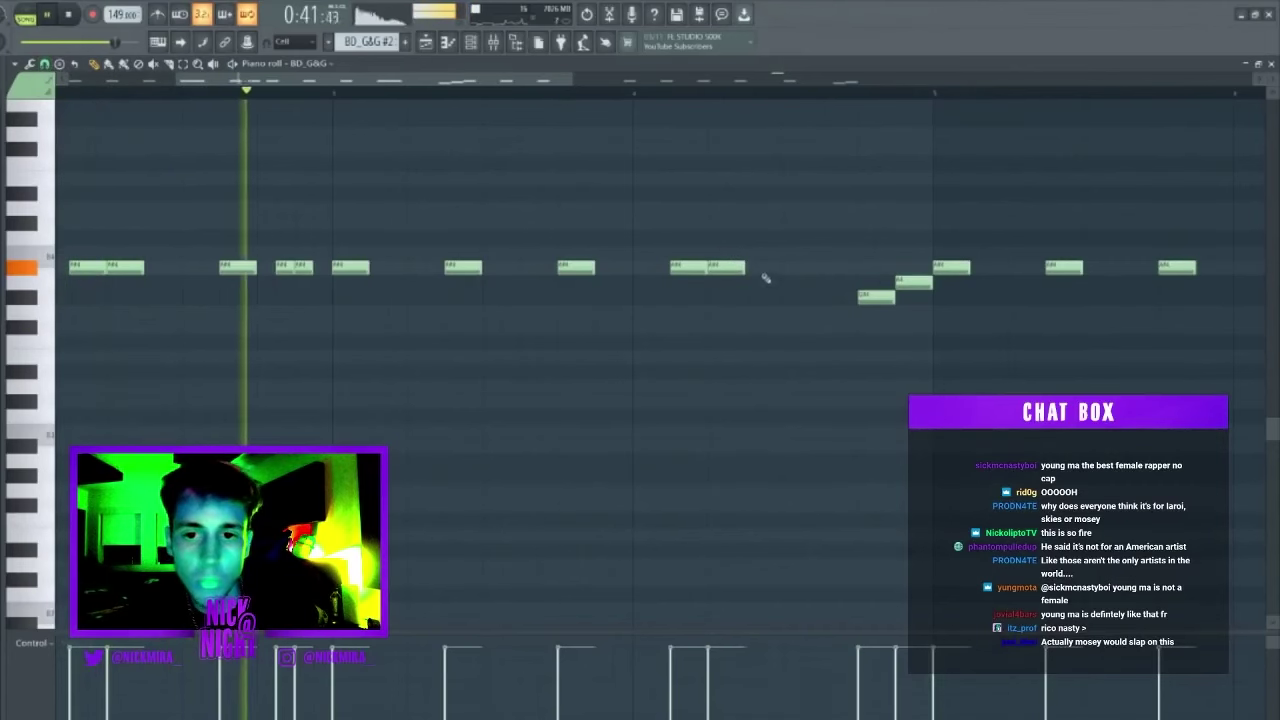
left_click(738, 267)
key("ctrl+b")
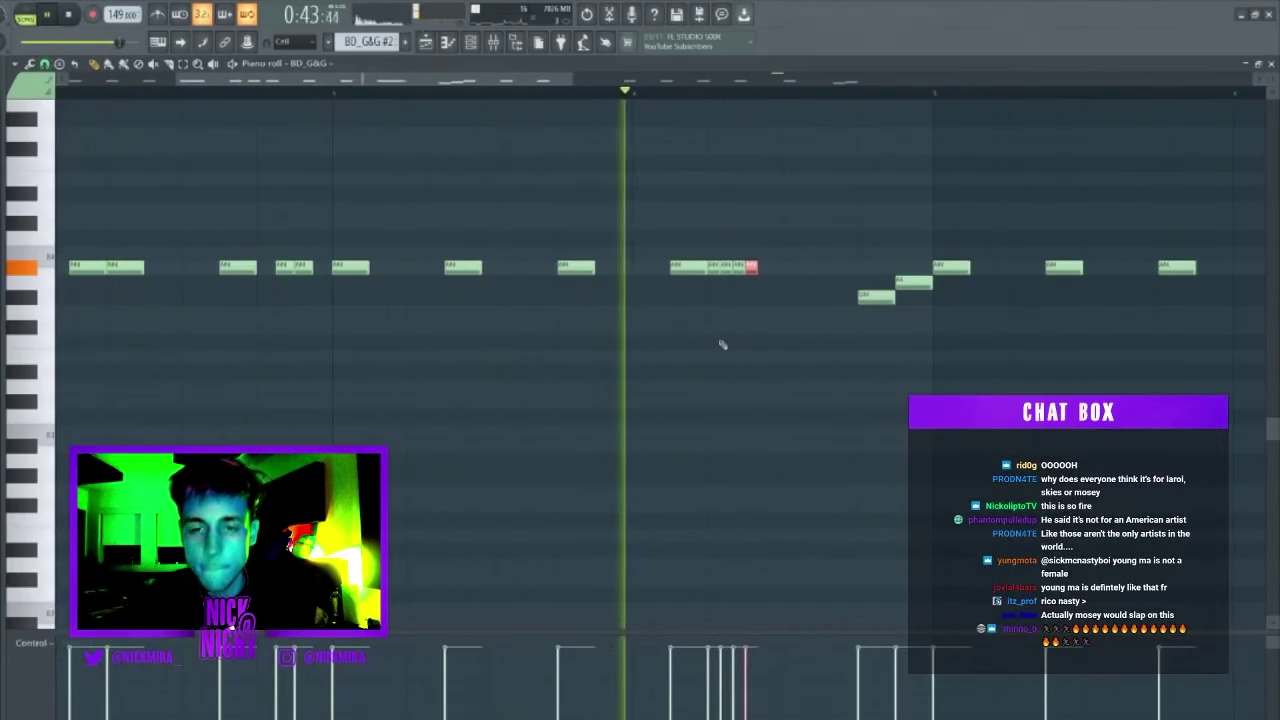
Replace the lower-pitched kicks at the end of bar 4 with kicks on the main pitch.
left_click(722, 345, "ctrl")
key("space")
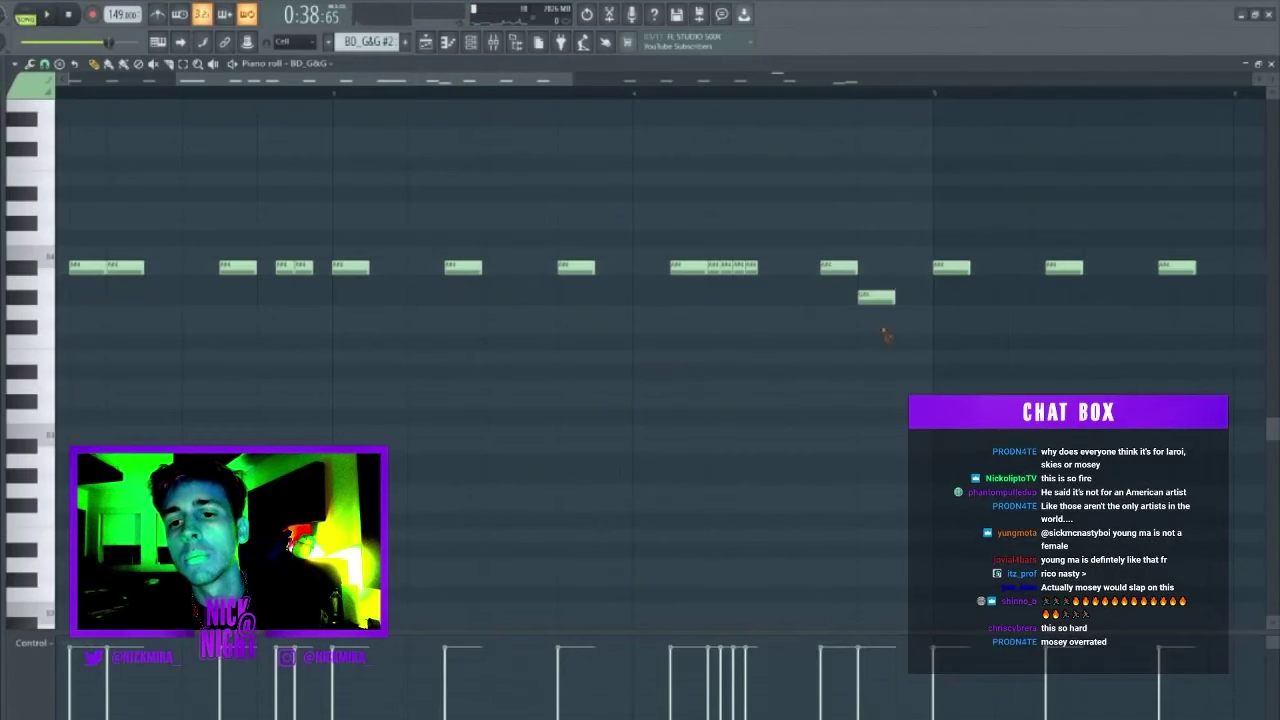
right_click(886, 297)
key("space")
scroll(853, 98, "down", 5)
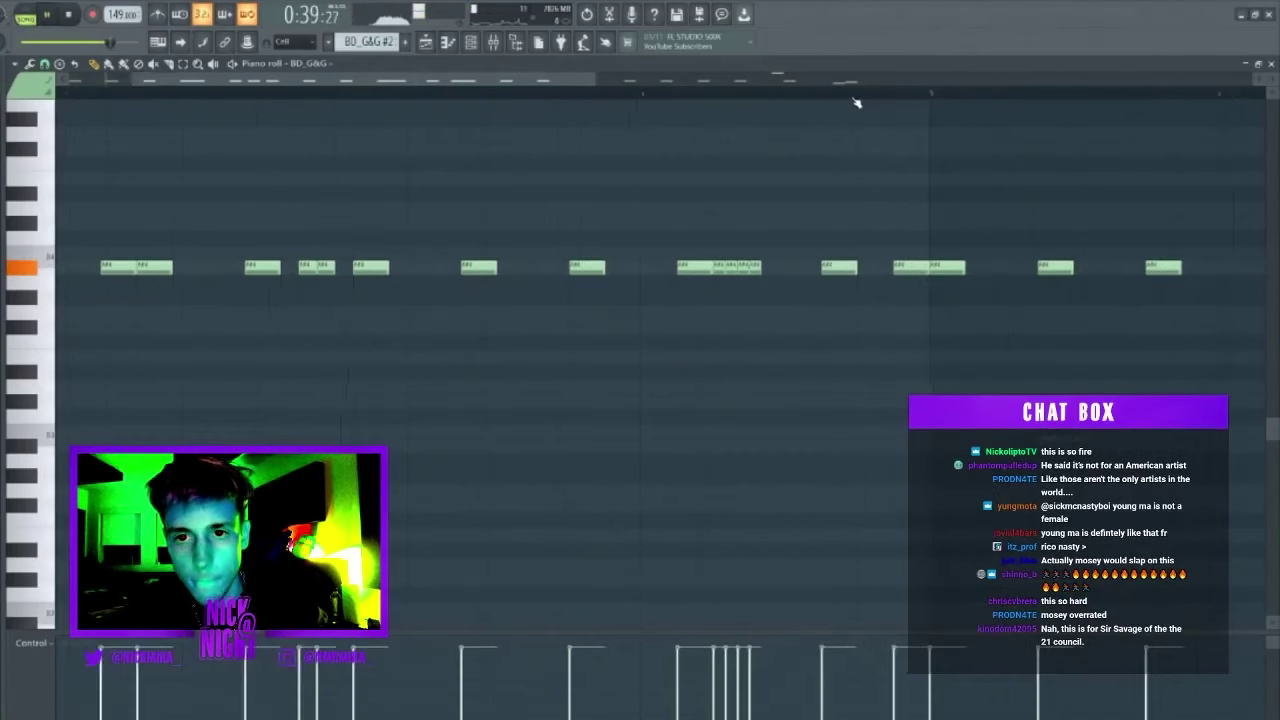
Delete the kick notes in bars 5 to 8 and duplicate bars 1 to 4 in their place.
scroll(856, 102, "up", 3)
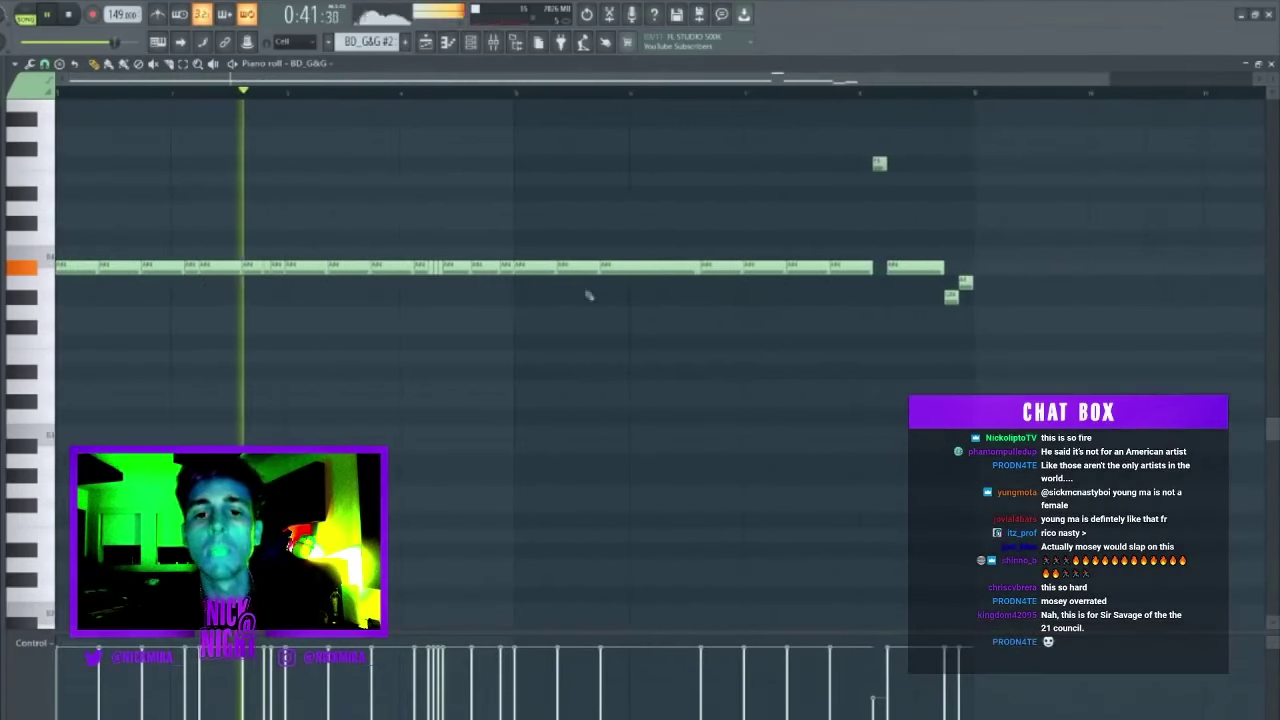
left_click_drag(520, 150, 1176, 592)
key("Delete")
key("ctrl+b")
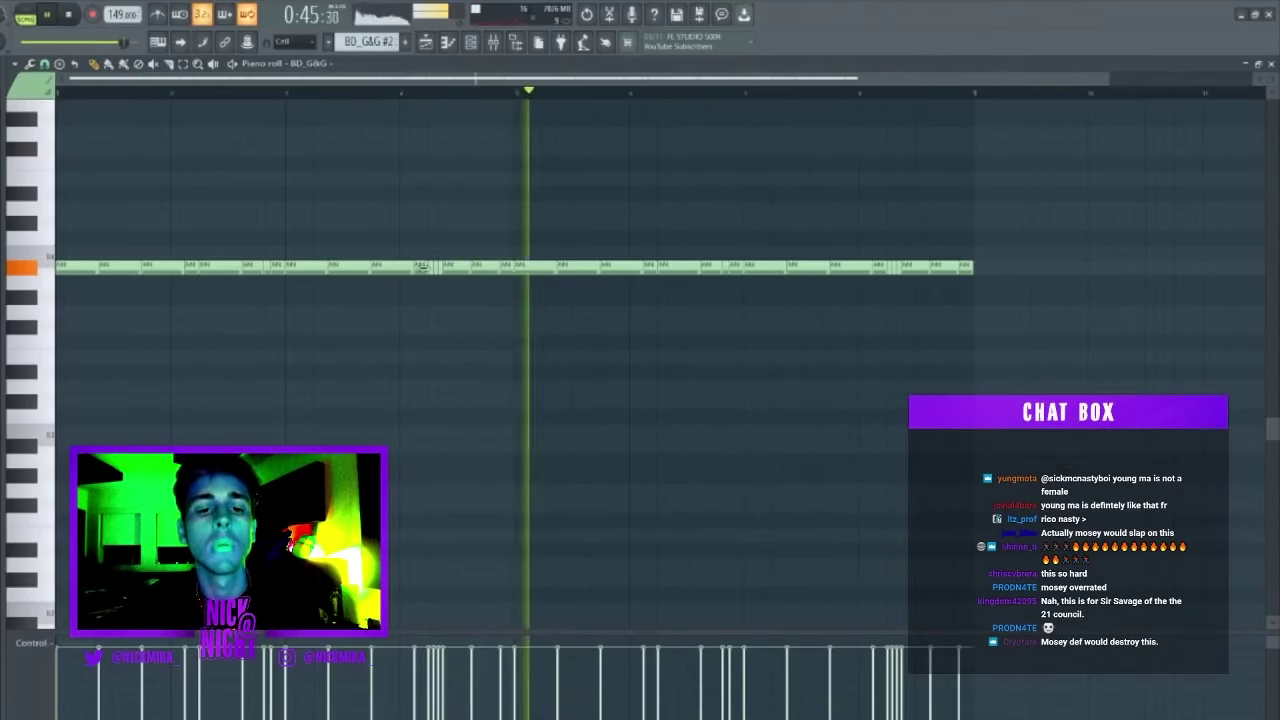
Raise the rapid kick roll in bar 4 by six semitones.
left_click_drag(422, 262, 449, 283)
key("shift+Up")
key("shift+Up")
key("shift+Up")
key("shift+Up")
key("shift+Up")
key("shift+Left")
key("shift+Left")
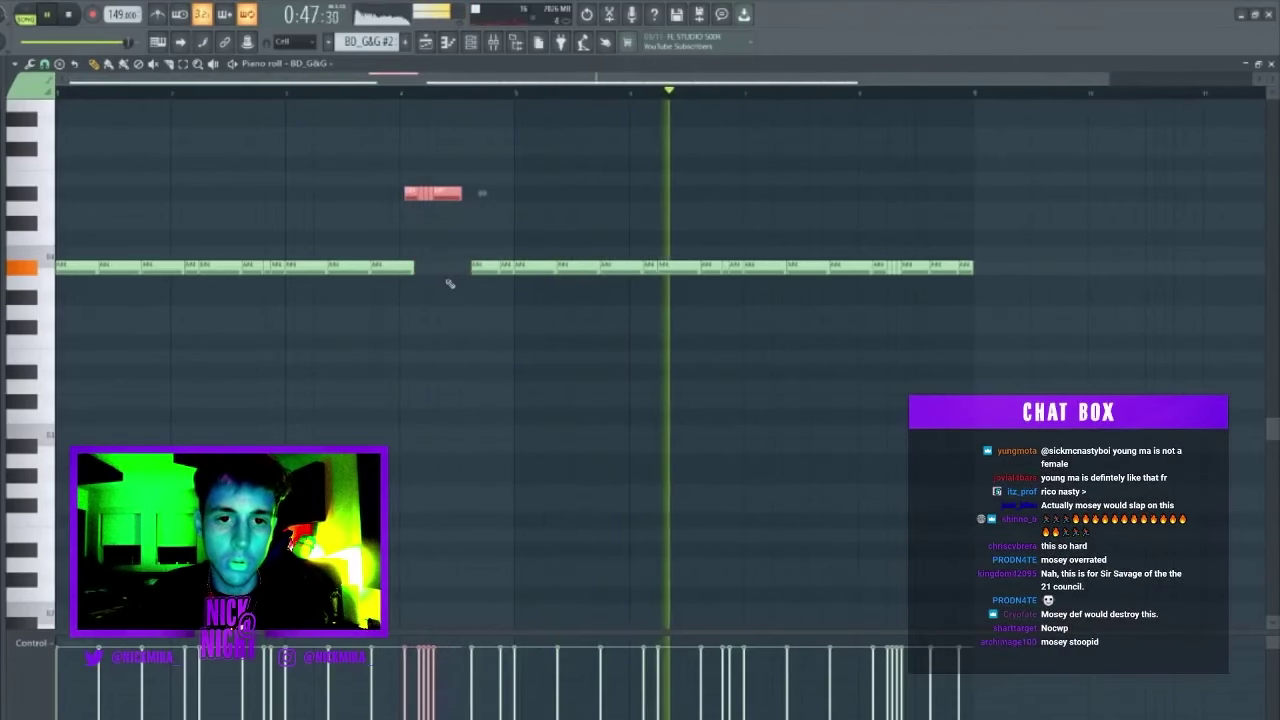
key("shift+Up")
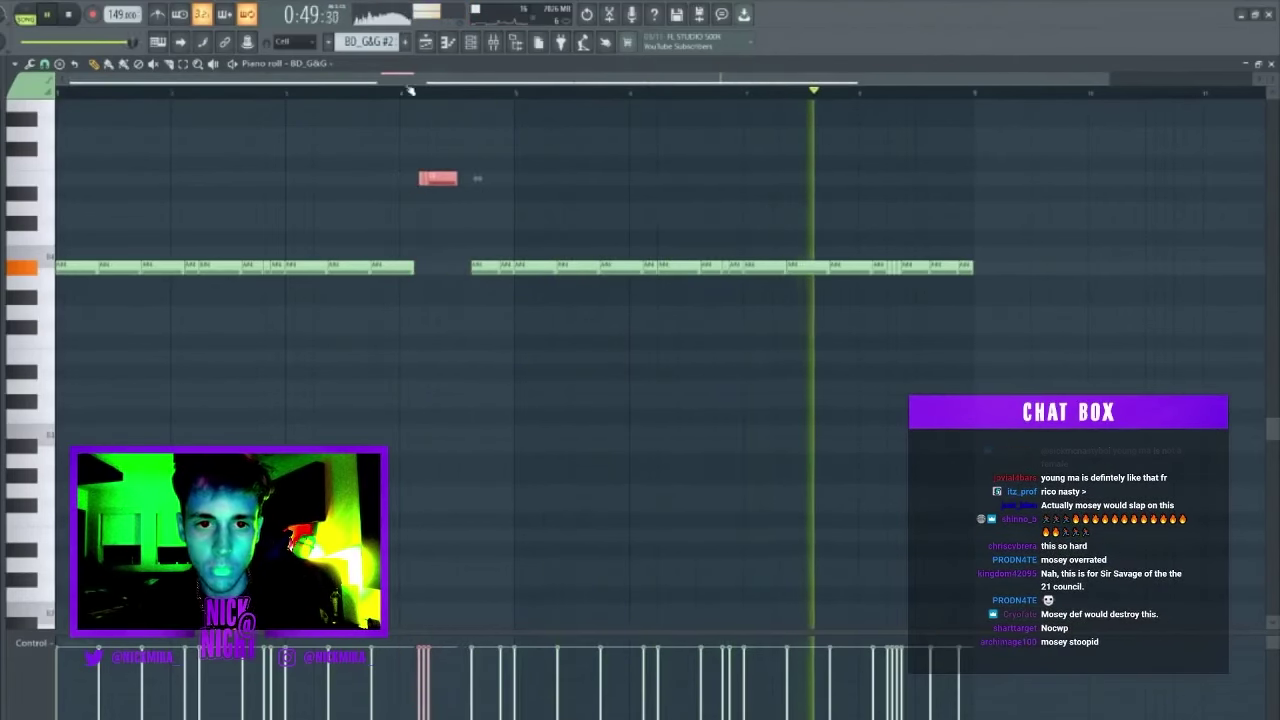
Move the longer kick that ends the bar 4 roll back down to the main pitch and play the passage.
left_click(413, 92)
left_click(403, 92)
left_click(405, 197, "ctrl")
right_click(406, 182)
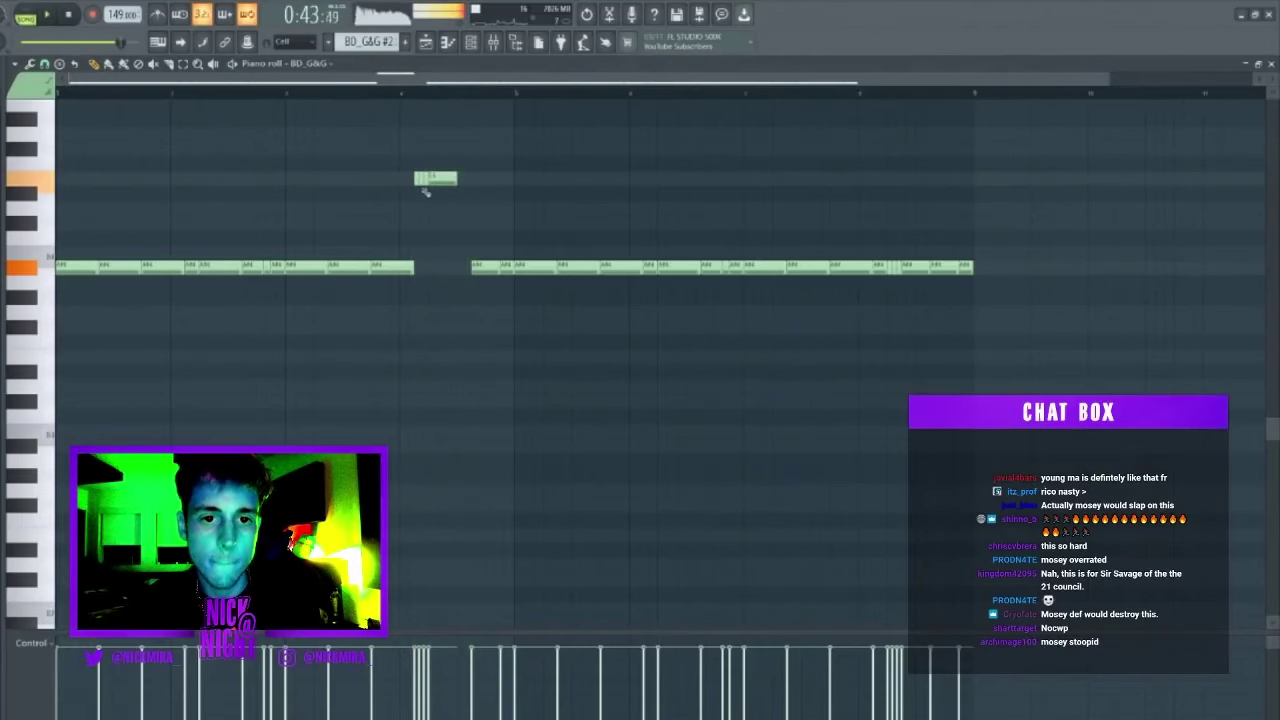
left_click_drag(435, 183, 435, 260)
key("space")
key("space")
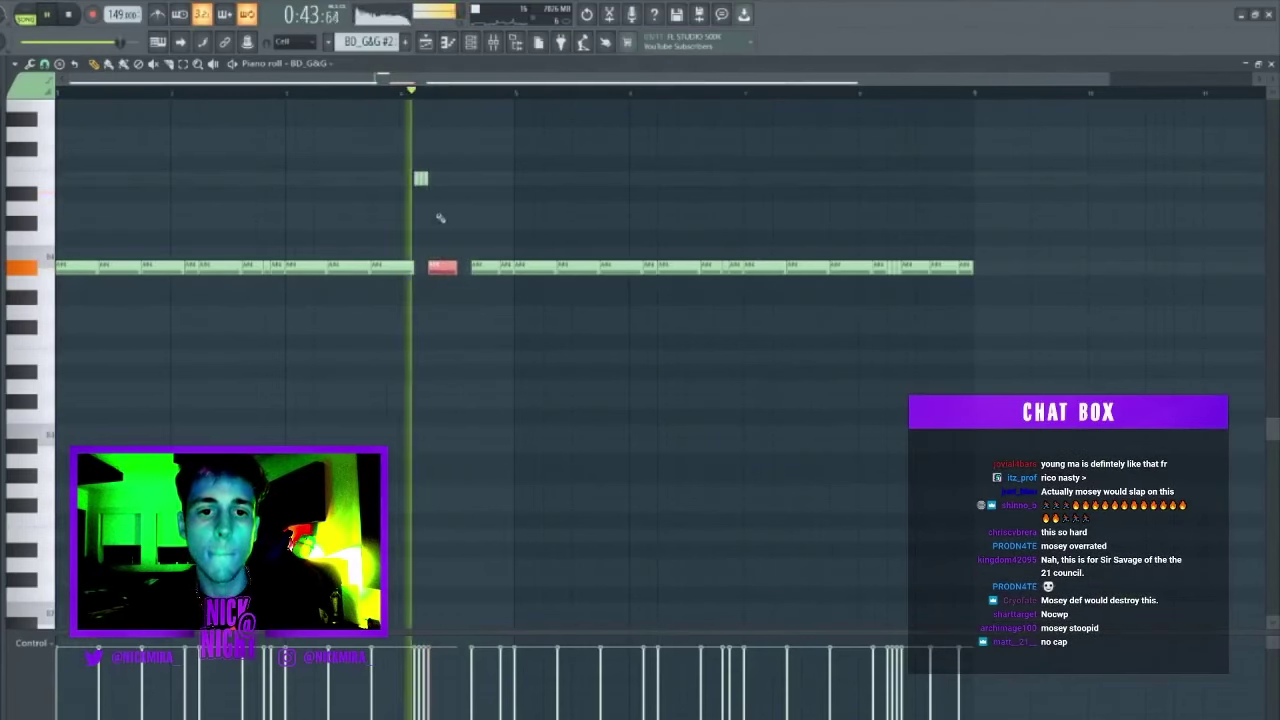
Lower the short kick roll notes in bar 4 by two semitones and audition them.
left_click_drag(431, 214, 420, 172)
key("shift+Down")
key("shift+Down")
key("space")
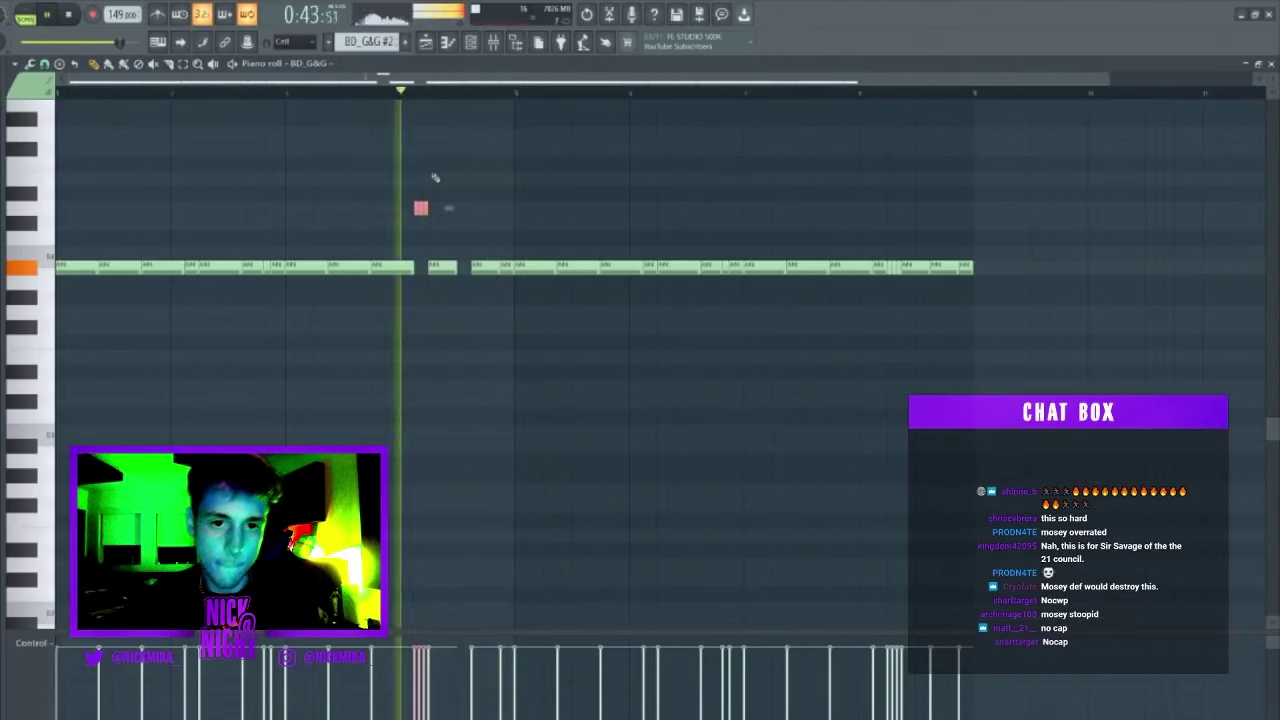
key("space")
Stagger the three short roll notes in bar 4 into a run descending one semitone per note.
mouse_move(433, 219)
left_mouse_down()
mouse_move(425, 205)
mouse_move(427, 238)
left_mouse_up()
key("shift+Down")
key("space")
key("space")
left_click(434, 212, "ctrl")
left_click_drag(413, 190, 445, 222)
key("space")
key("space")
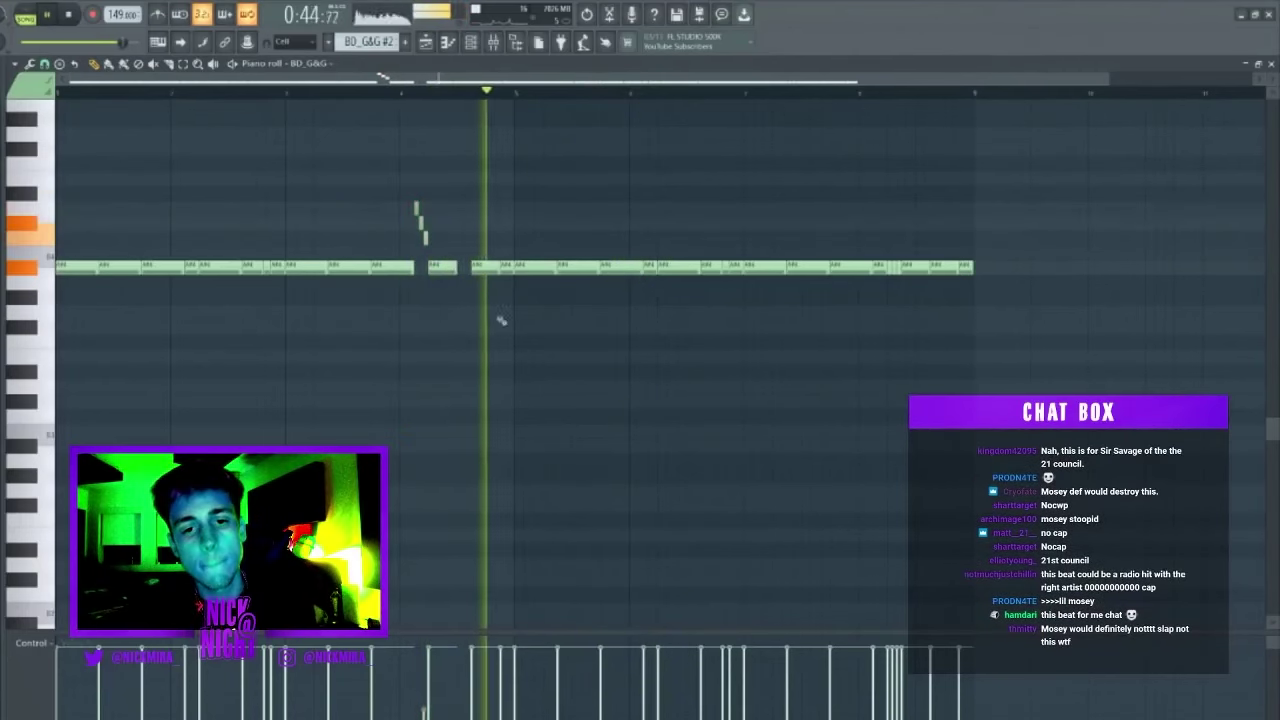
Replace bars 5 to 8 of the kick pattern with a copy of bars 1 to 4, including the descending roll.
left_click(45, 64)
left_click(57, 68)
left_click_drag(540, 200, 1246, 526)
key("Delete")
key("ctrl+z")
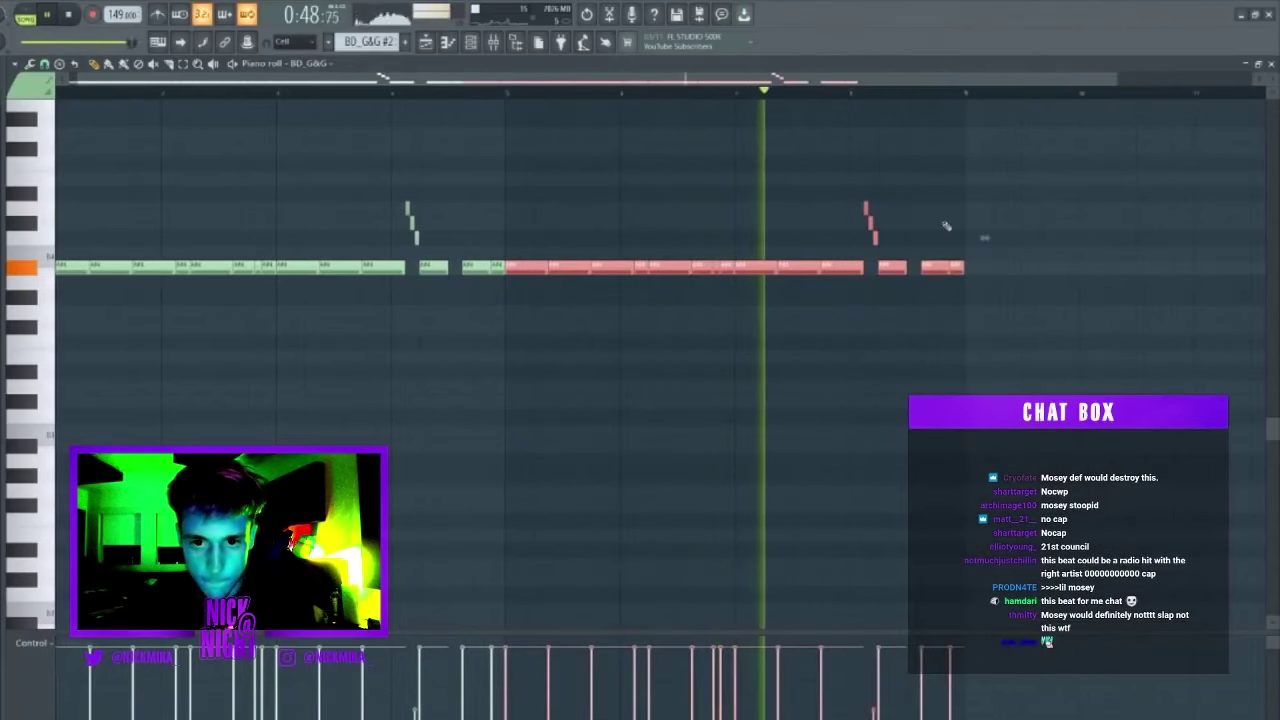
Rework the kicks in bar 7 into three short hits at its start and one short hit late in the bar.
left_click(718, 116)
left_click(746, 93)
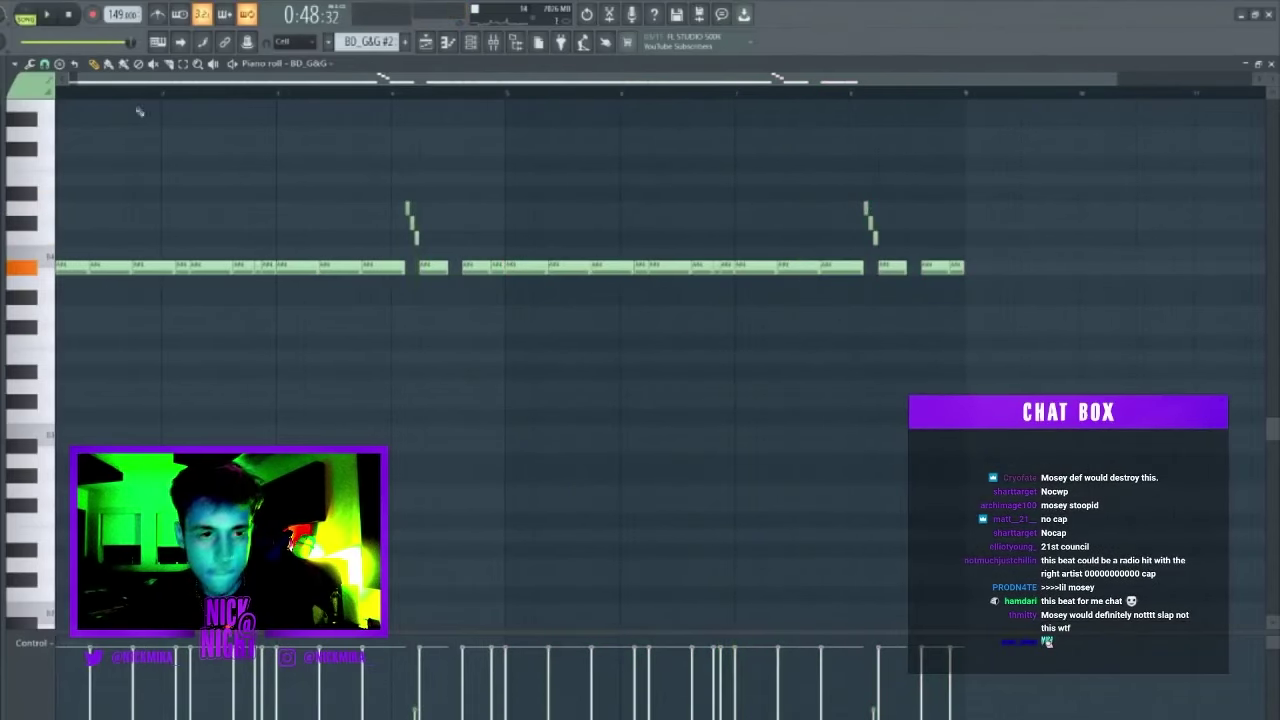
key("space")
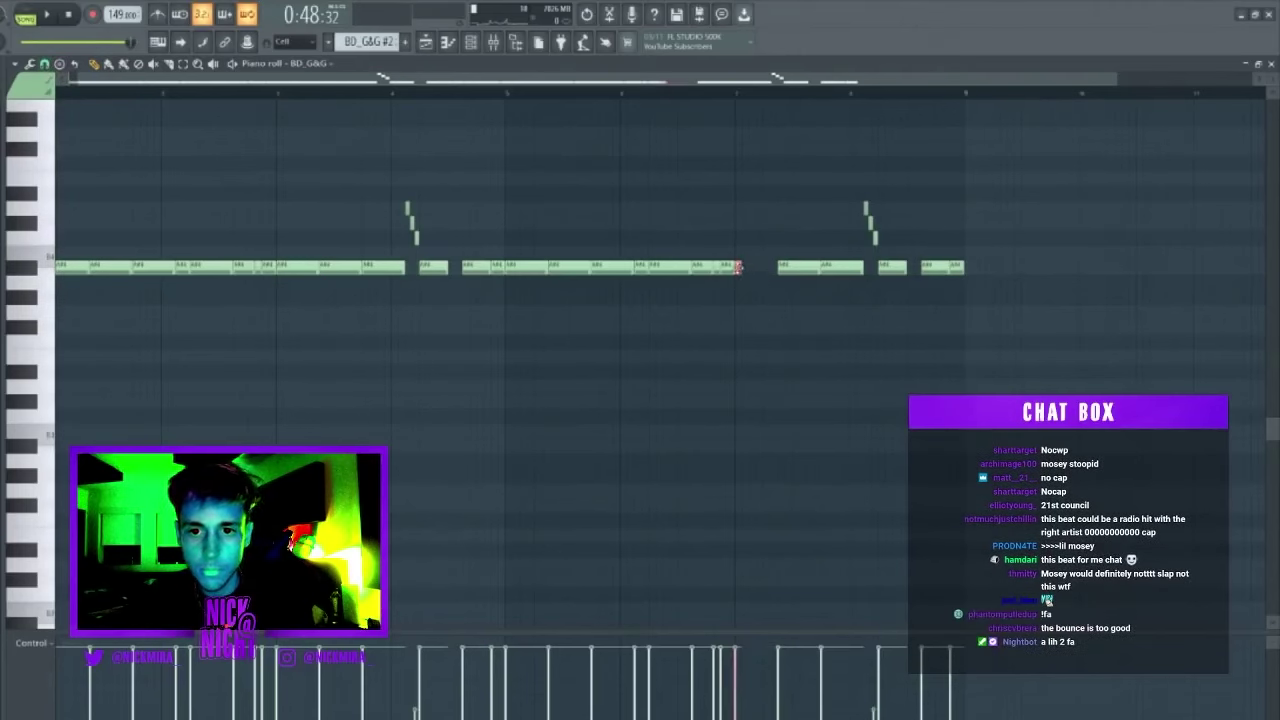
left_click(752, 268)
key("space")
left_click(766, 268)
key("space")
key("space")
right_click(811, 265)
left_click(809, 267)
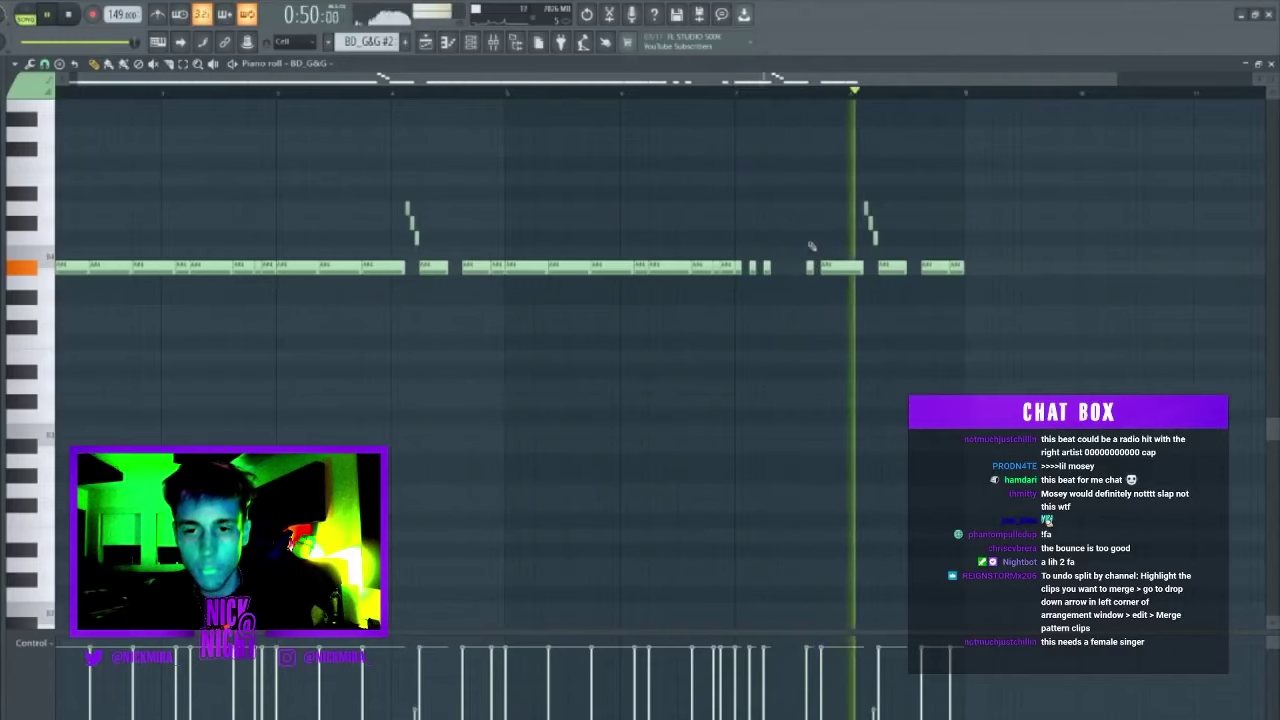
Return to the playlist and play the arrangement from bar 17.
key("Escape")
key("space")
key("Escape")
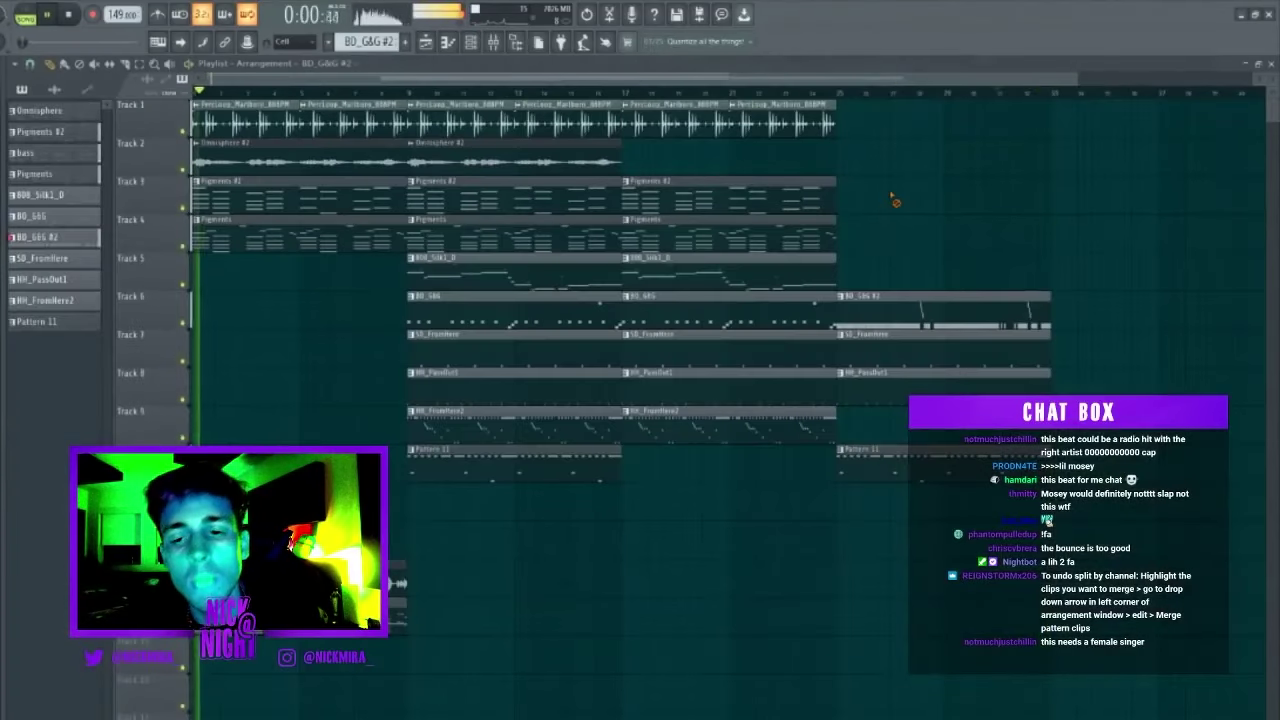
scroll(566, 93, "down", 2)
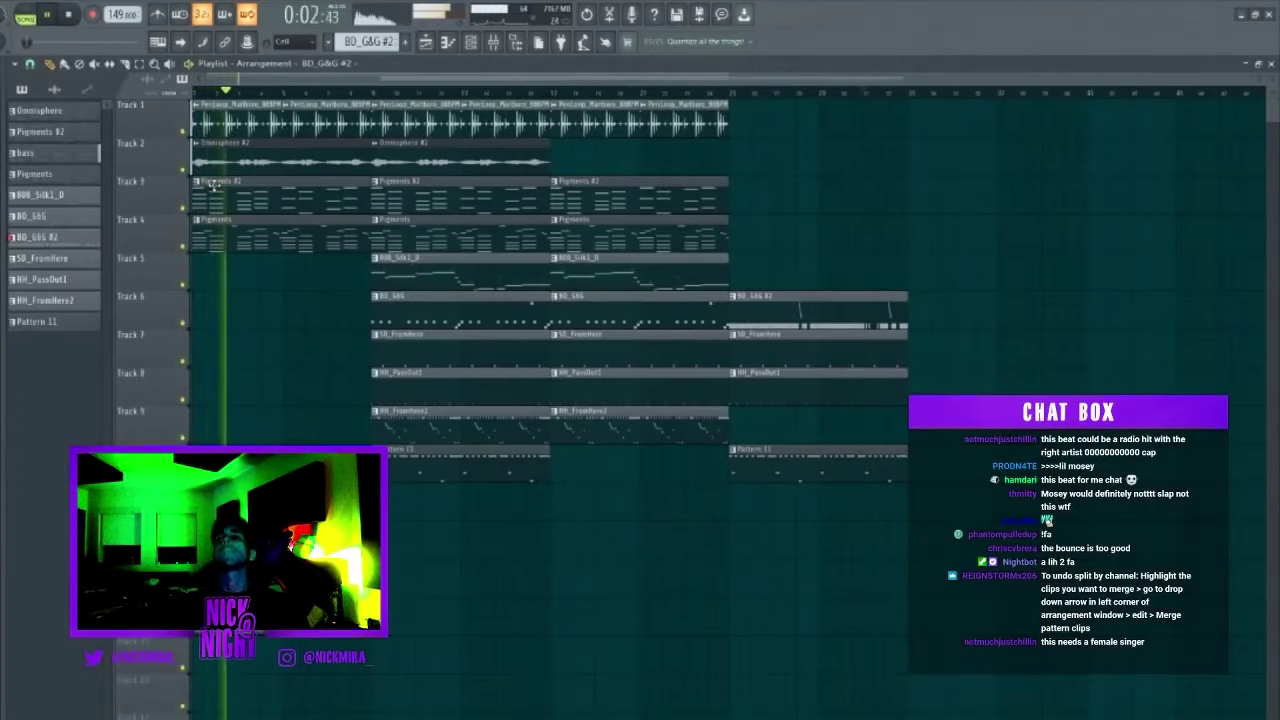
left_click(557, 92)
Try a copy of the 808_Silk1_D clip in bars 25 to 32.
left_click(672, 260, "ctrl")
key("ctrl+b")
key("ctrl+d")
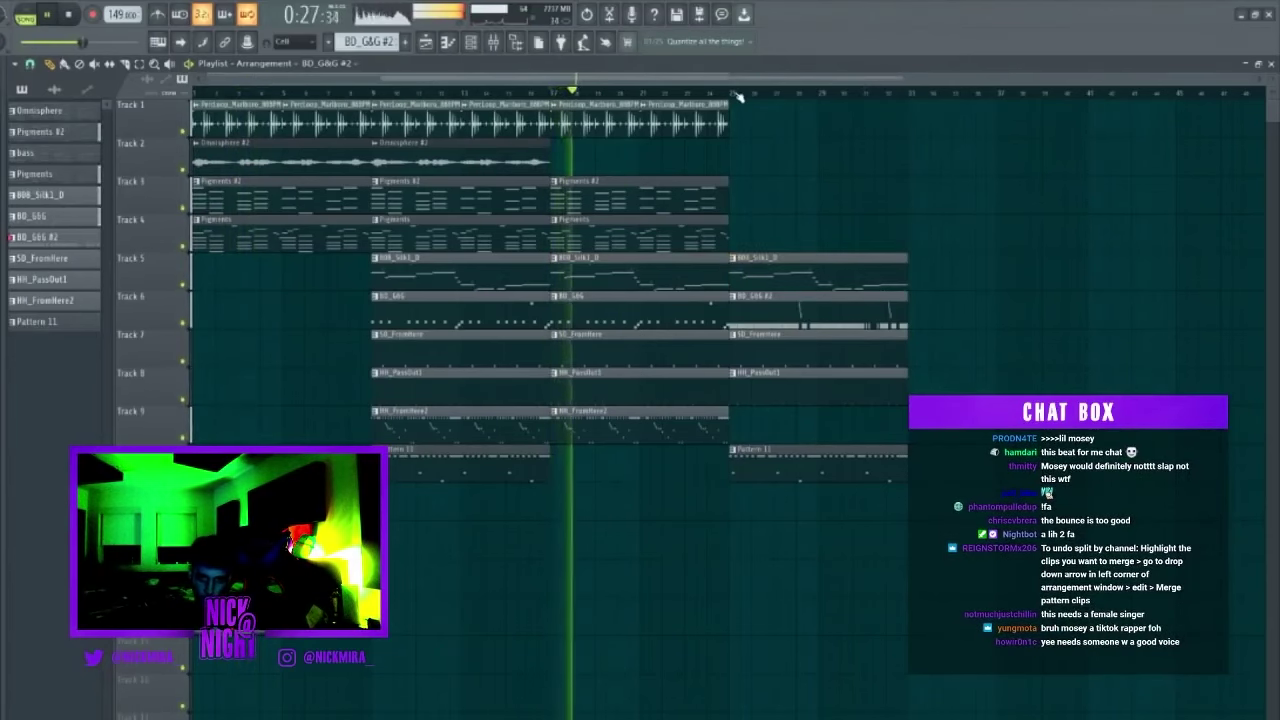
Try a copy of the Pigments #2 clip in bars 25 to 32 while playing from bar 25.
left_click(737, 92)
left_click(697, 186, "ctrl")
key("ctrl+b")
key("ctrl+d")
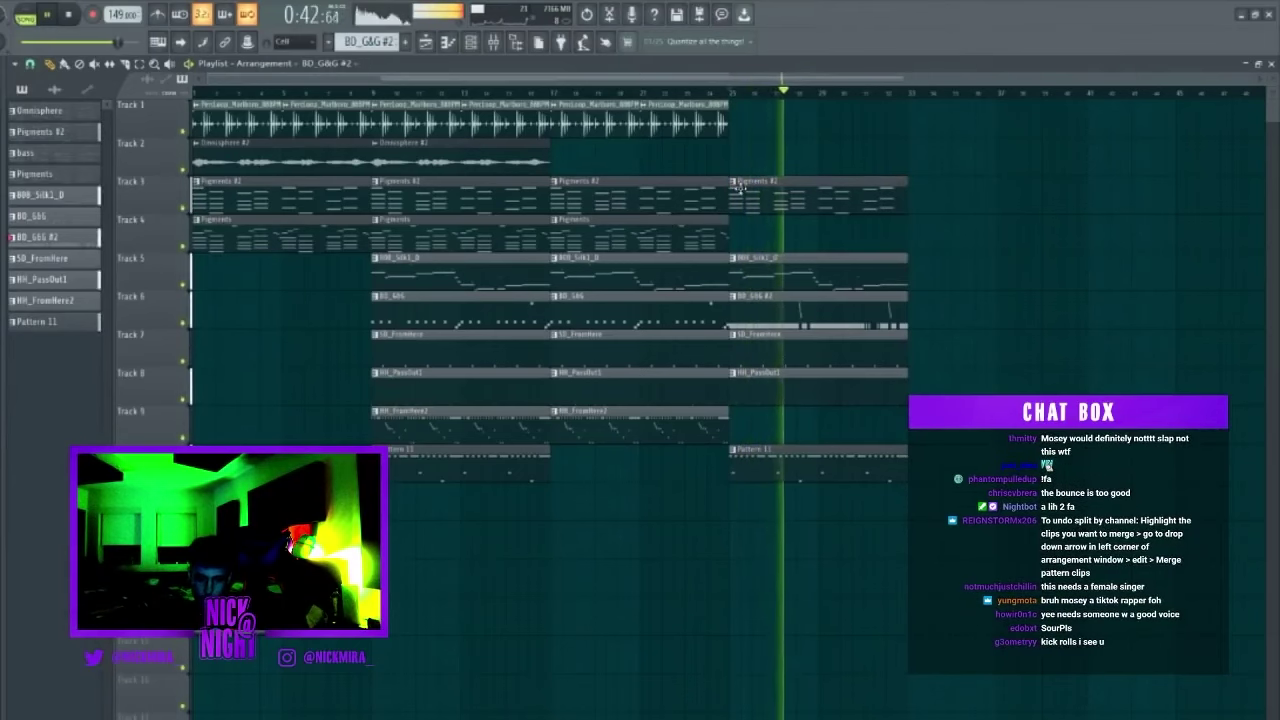
Duplicate the Pigments clip into bars 25 to 32 and delete the Pigments #2 copy there.
left_click_drag(692, 216, 640, 258, "ctrl")
key("ctrl+b")
right_click(820, 207)
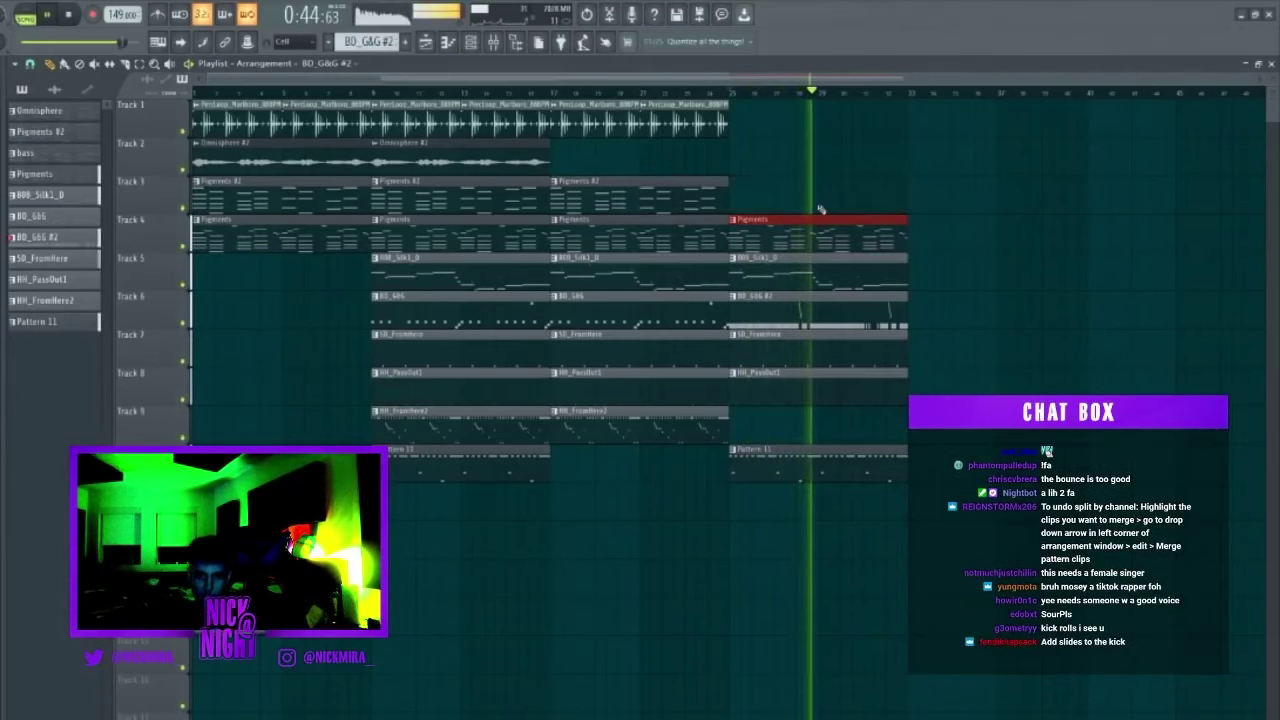
key("ctrl+d")
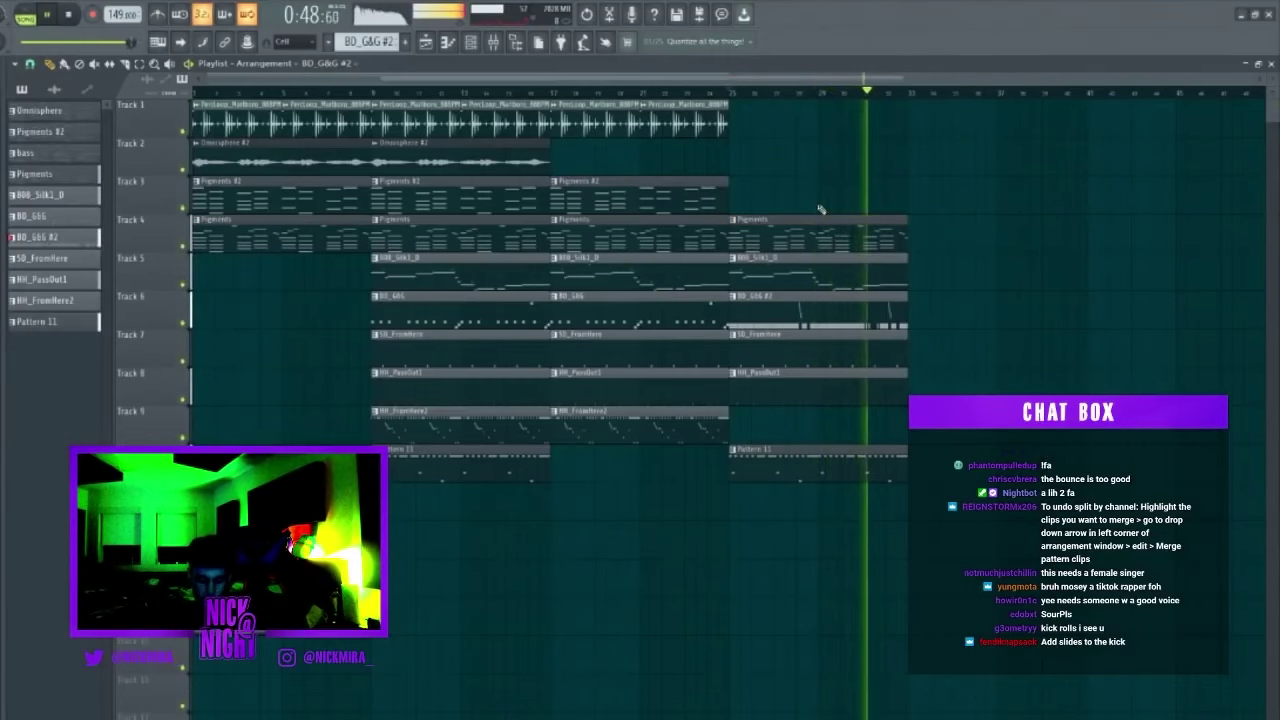
Duplicate the PercLoop_Marlboro clips across bars 25 to 32 and delete the 808_Silk1_D copy there.
left_click(685, 106, "ctrl")
key("ctrl+b")
key("ctrl+b")
key("ctrl+d")
right_click(806, 268)
Duplicate the HH_FromHere2 clip from bars 17 to 24 into bars 25 to 32.
left_click(623, 410, "ctrl")
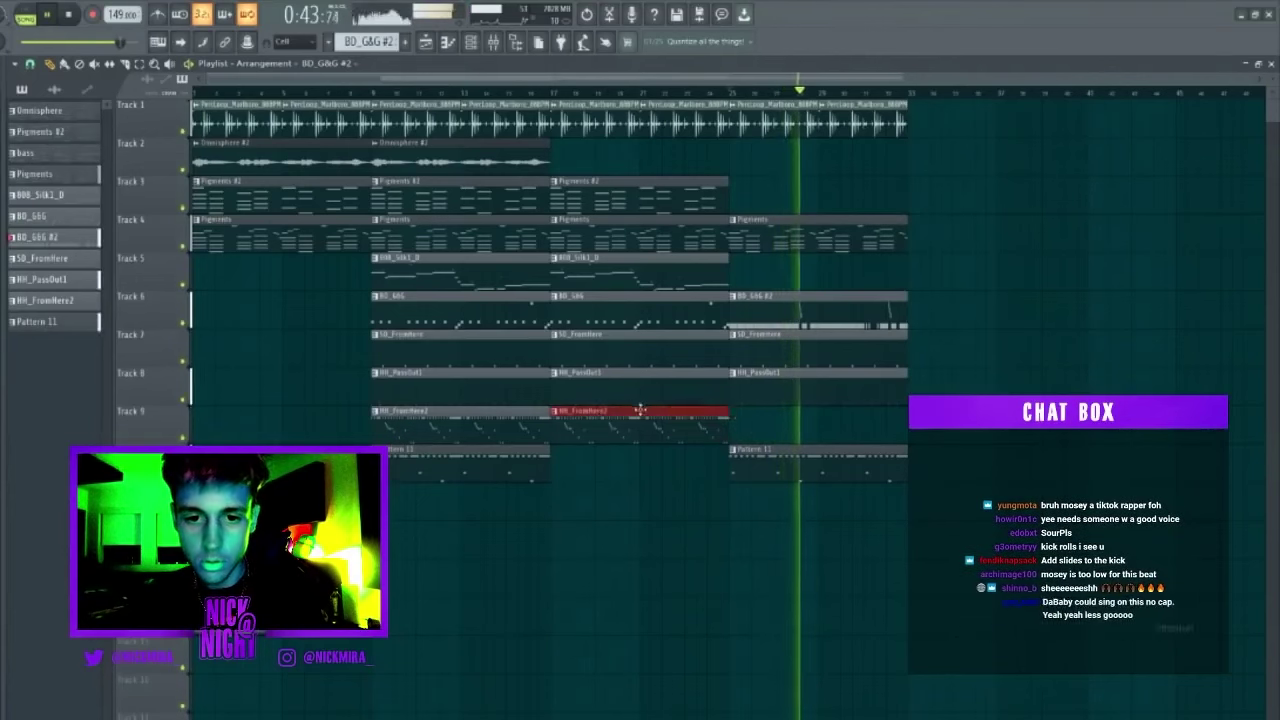
key("ctrl+b")
key("ctrl+d")
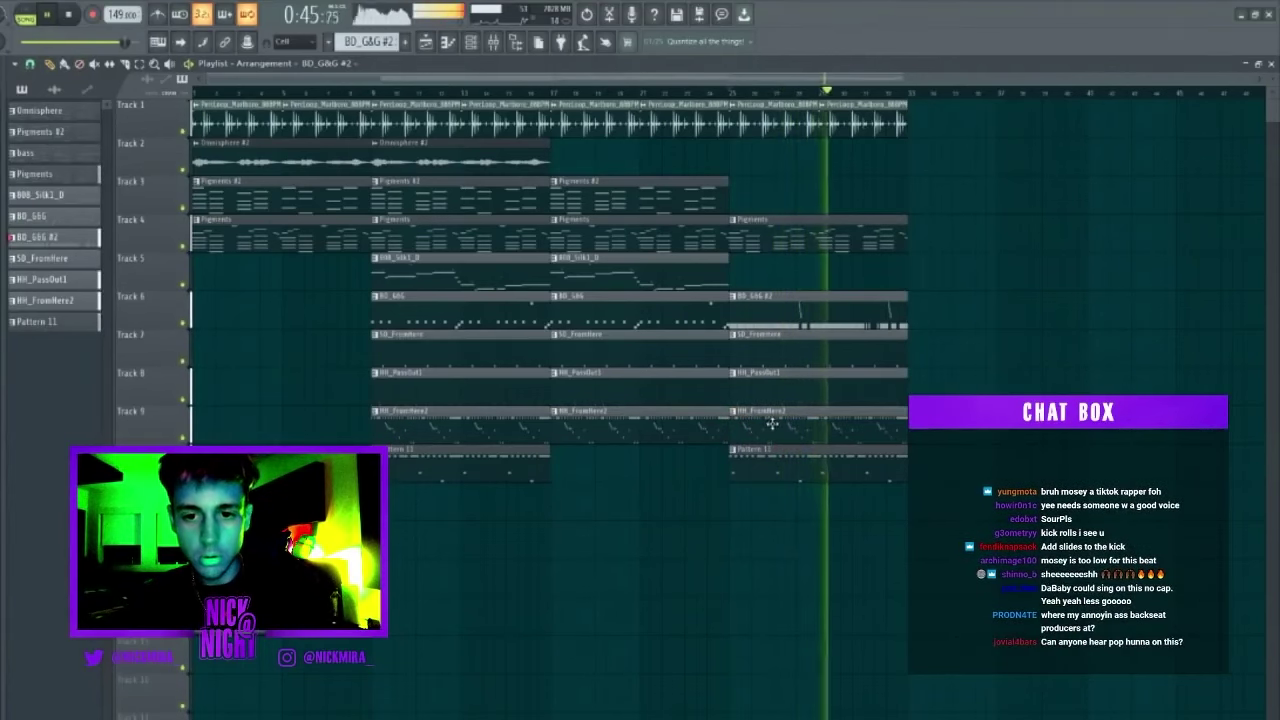
Make the HH_FromHere2 clip in bars 25 to 32 unique and open its notes.
left_click(735, 411)
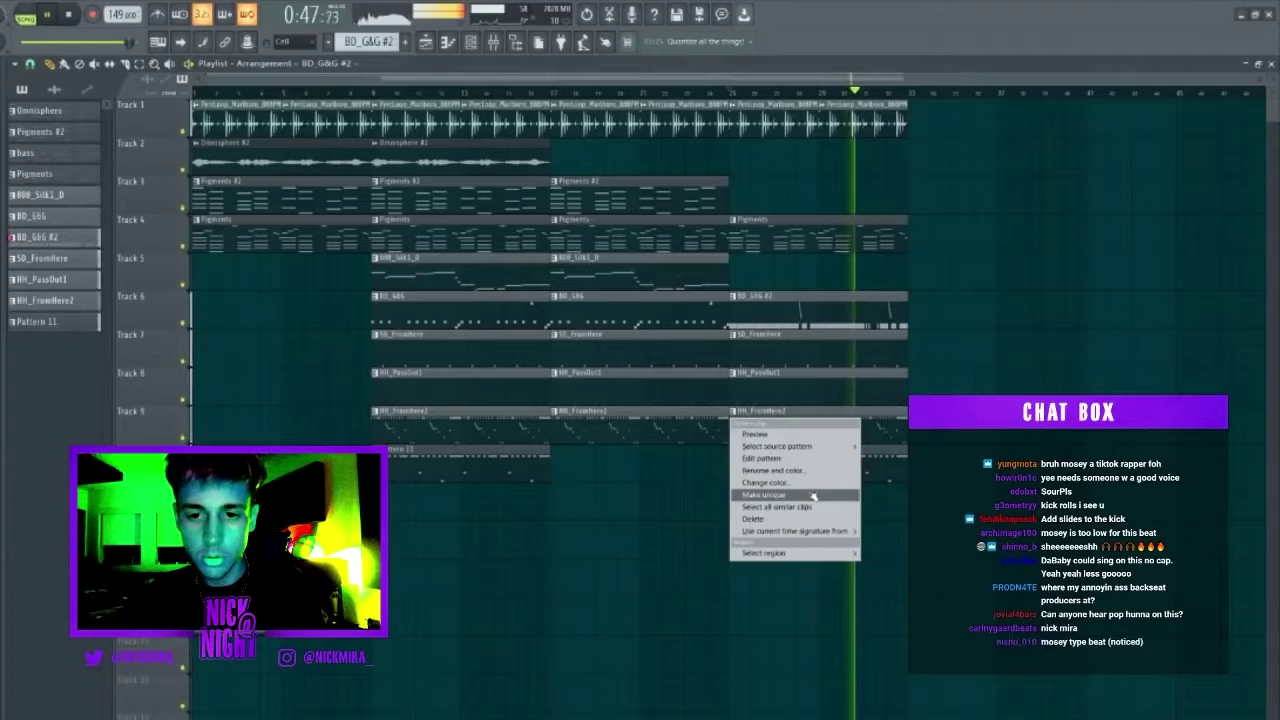
left_click(820, 430)
double_click(820, 430)
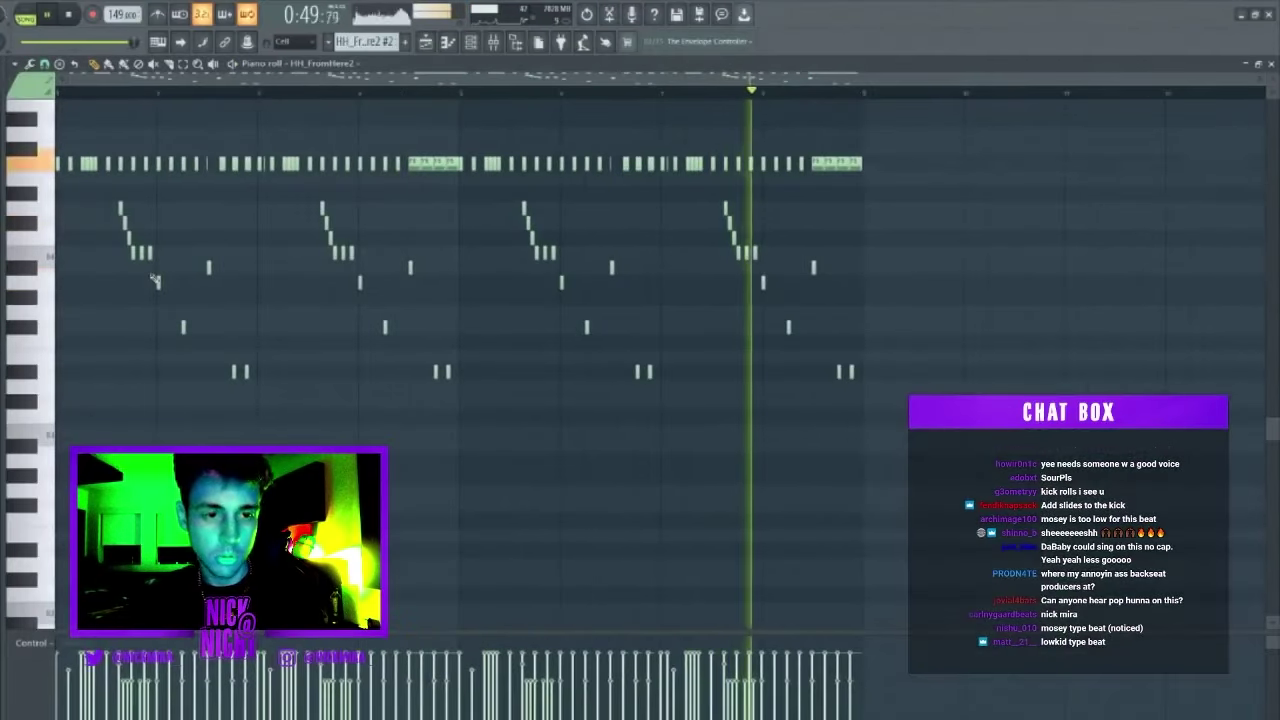
Transpose all the hi-hat notes down three semitones and play the pattern.
key("shift+Down")
key("shift+Down")
key("space")
key("space")
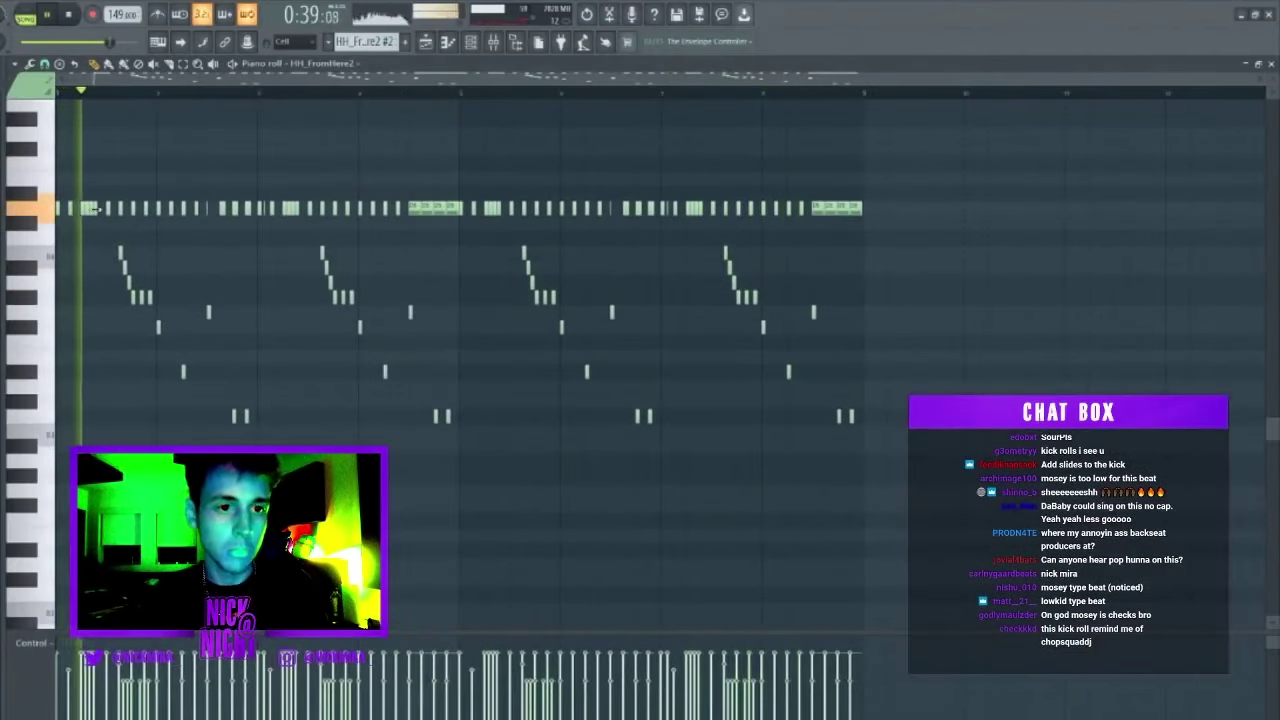
Add hi-hat rolls at the start and middle of bar 1 and delete the descending note run in that bar.
left_click(62, 208)
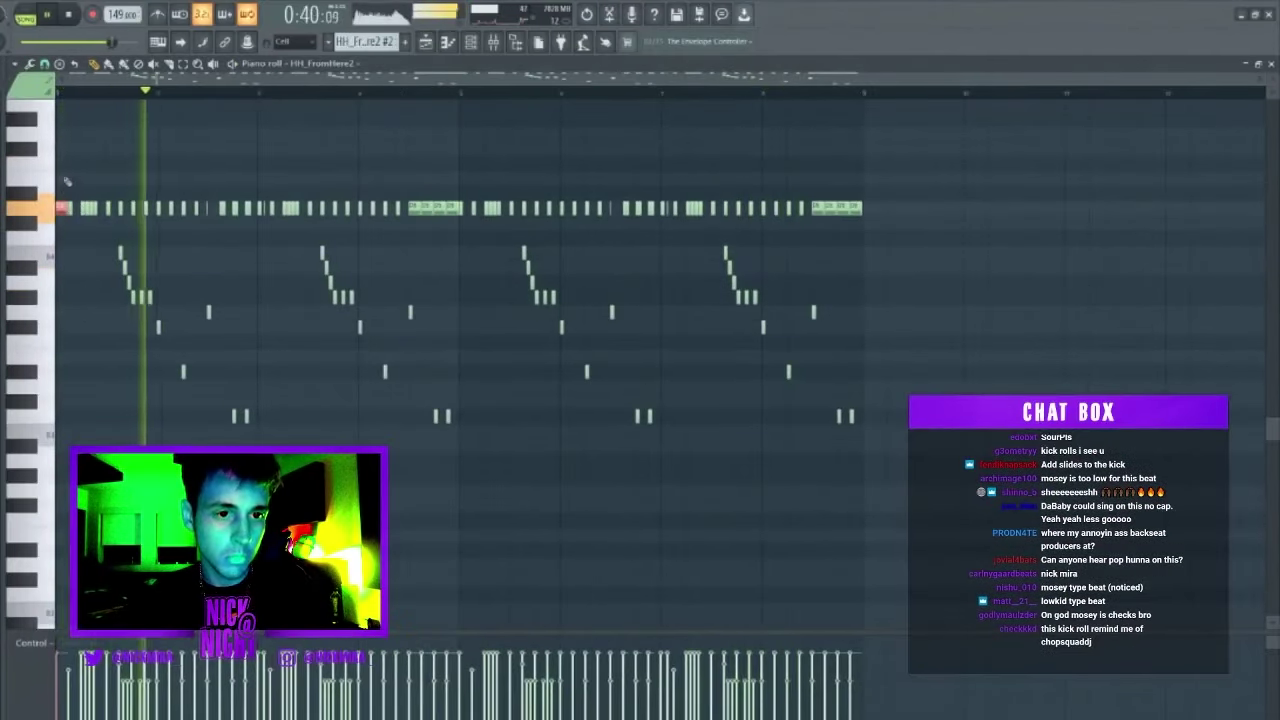
key("space")
key("space")
right_click(122, 254)
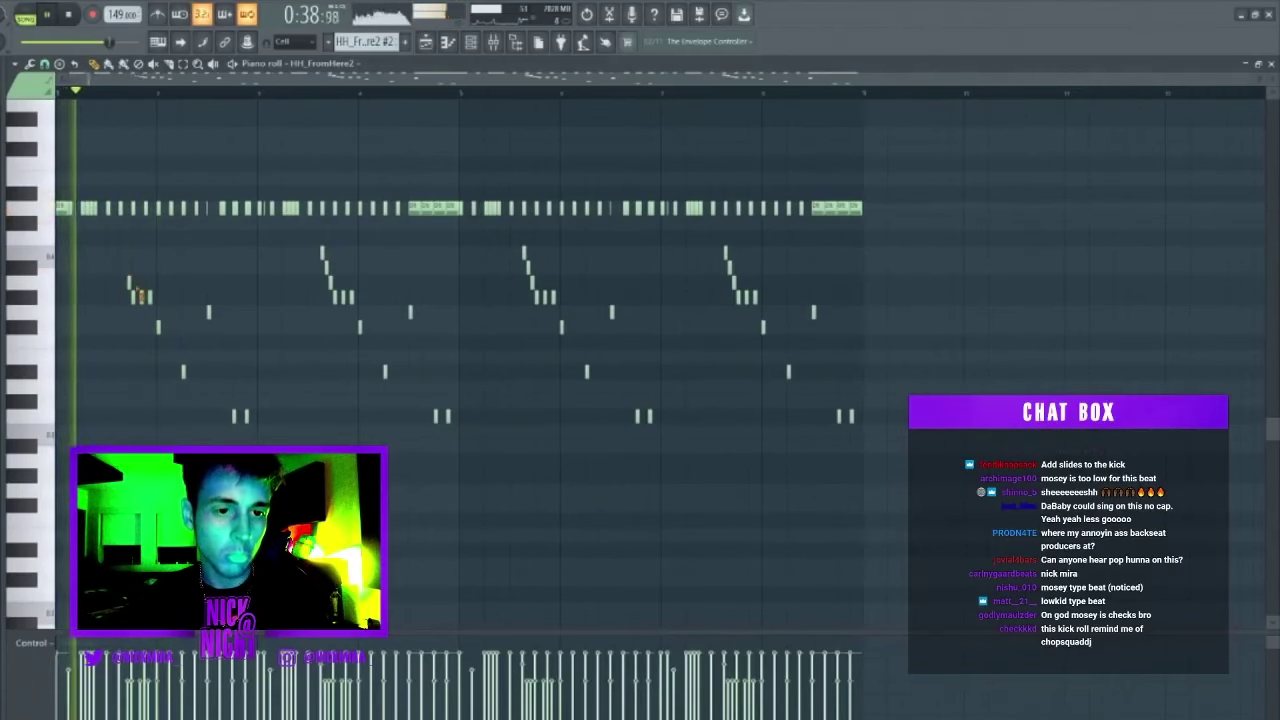
key("space")
key("space")
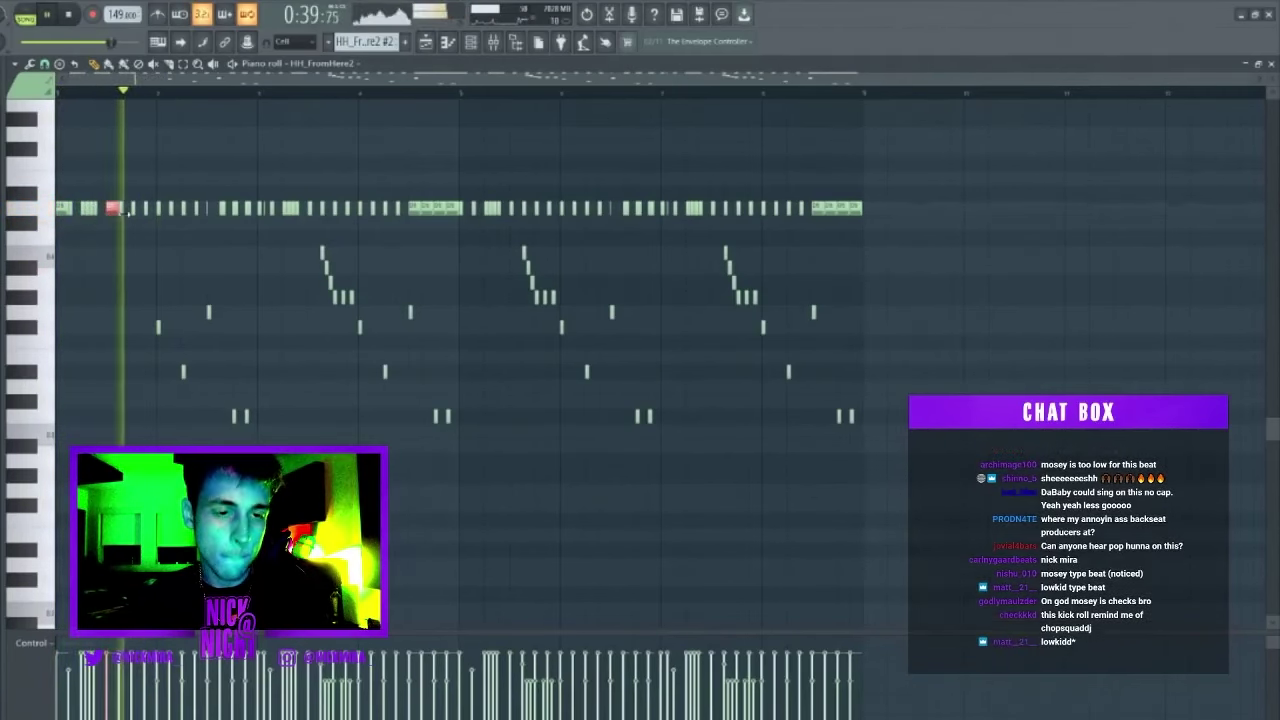
Audition the pattern and build another hi-hat roll from short notes near the end of bar 1.
key("space")
key("space")
key("space")
key("space")
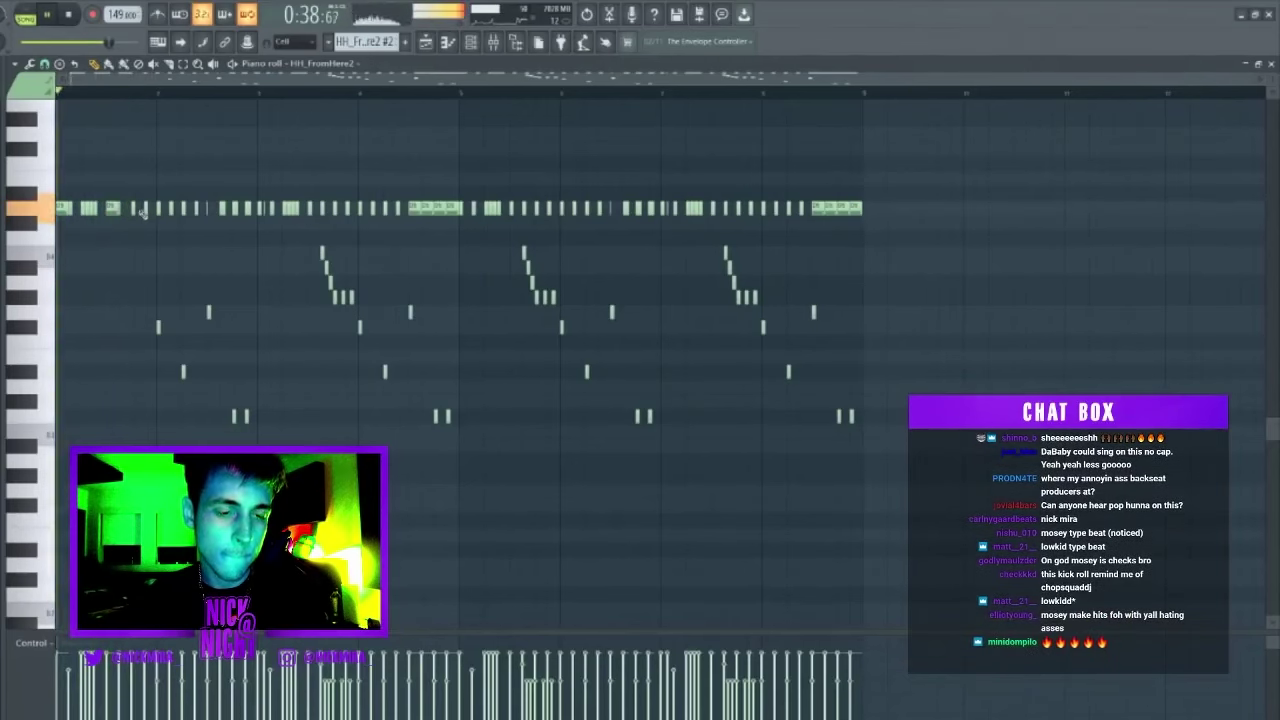
key("space")
key("space")
scroll(140, 207, "up", 3)
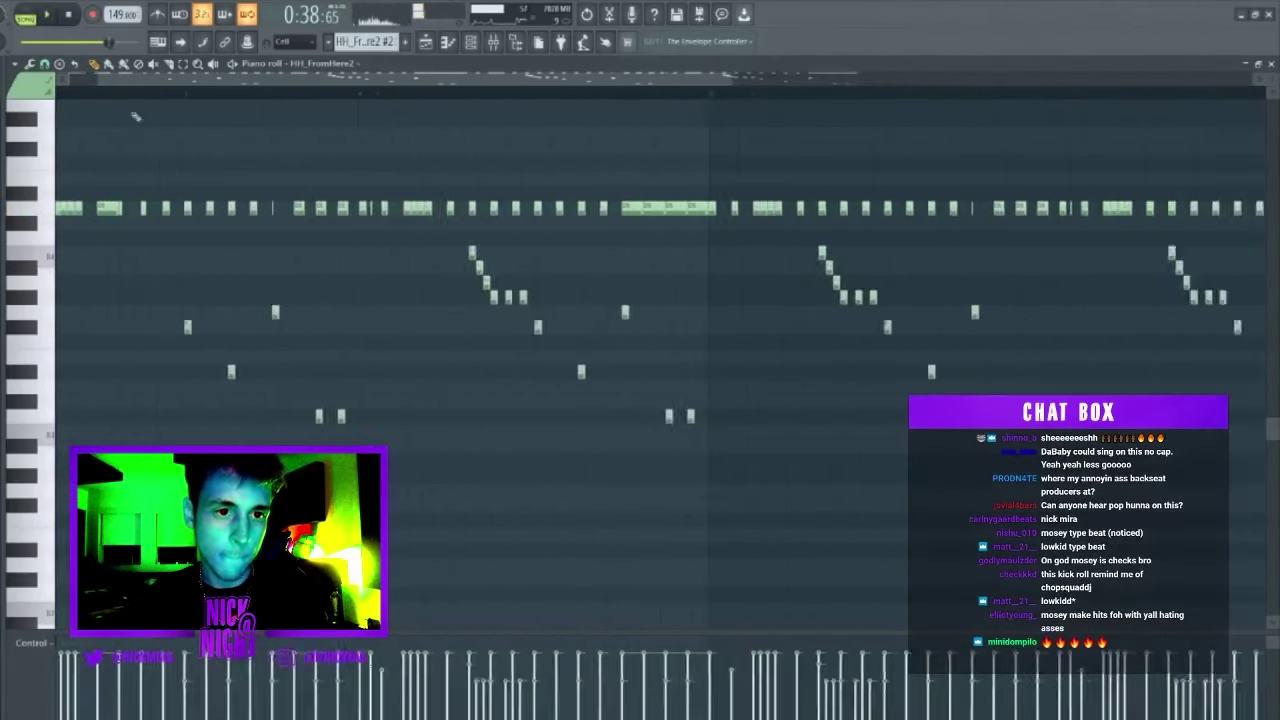
left_click_drag(158, 216, 149, 190)
key("space")
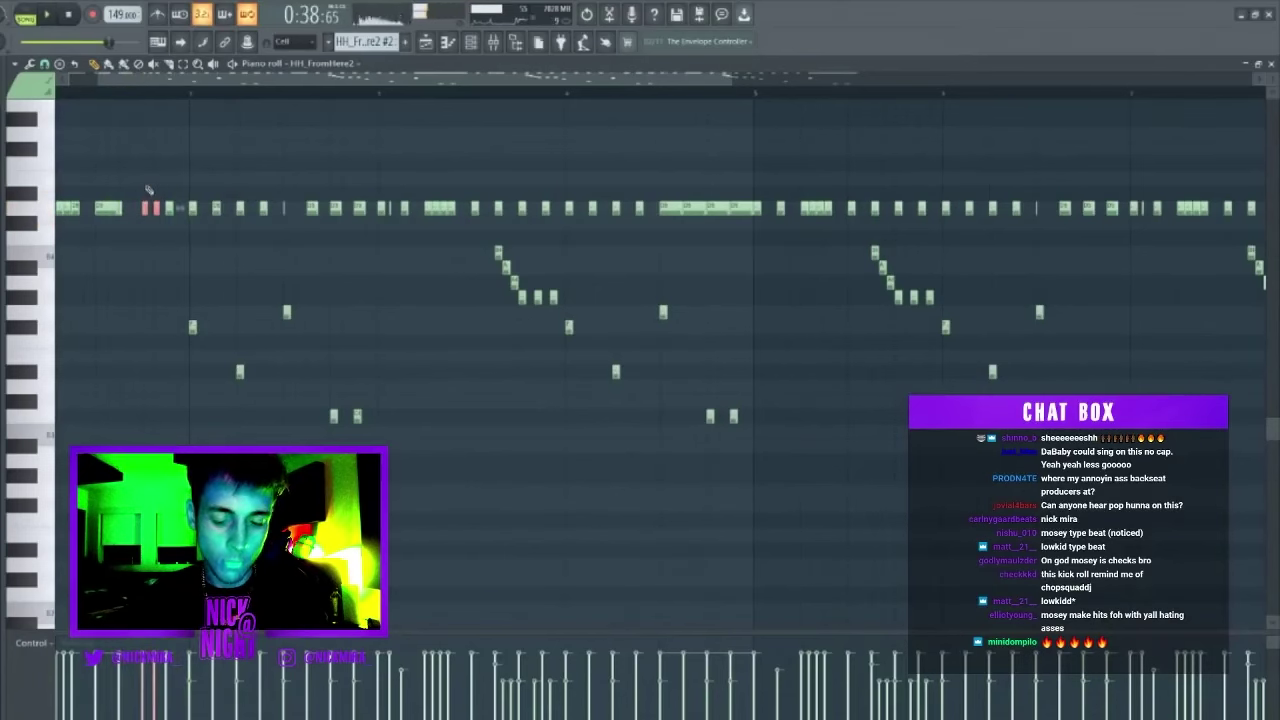
key("space")
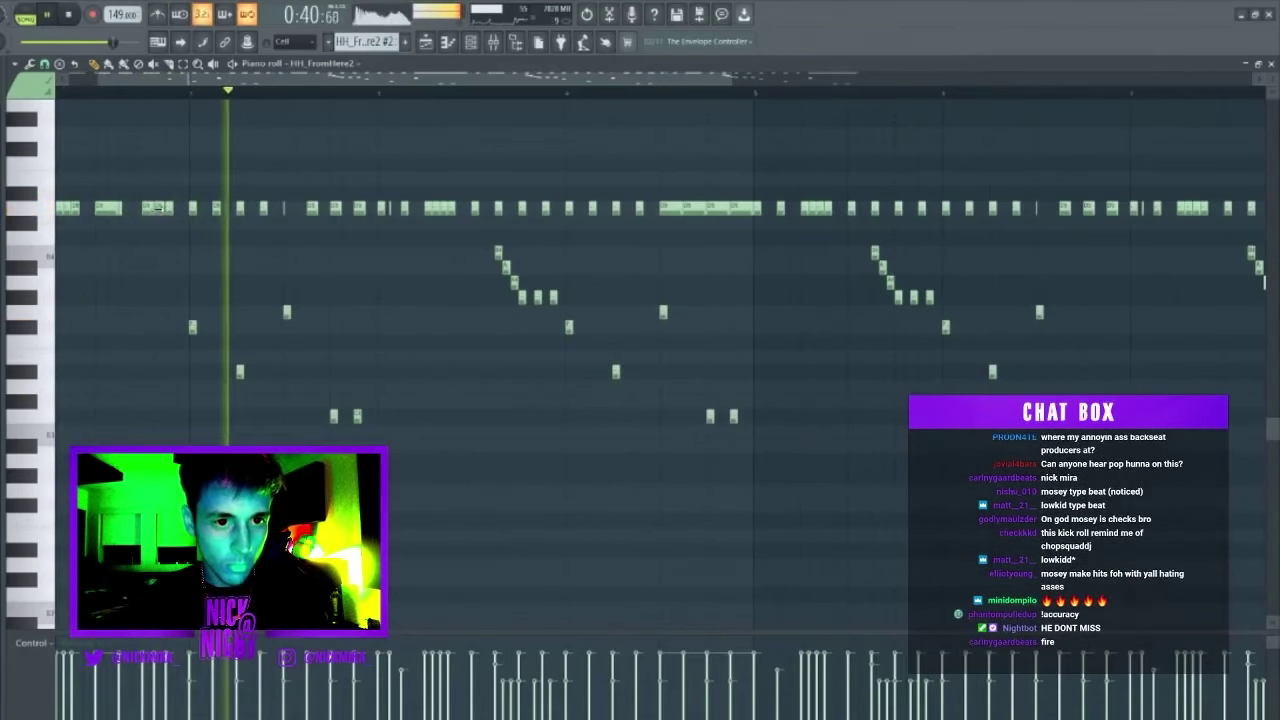
left_click_drag(172, 209, 175, 208)
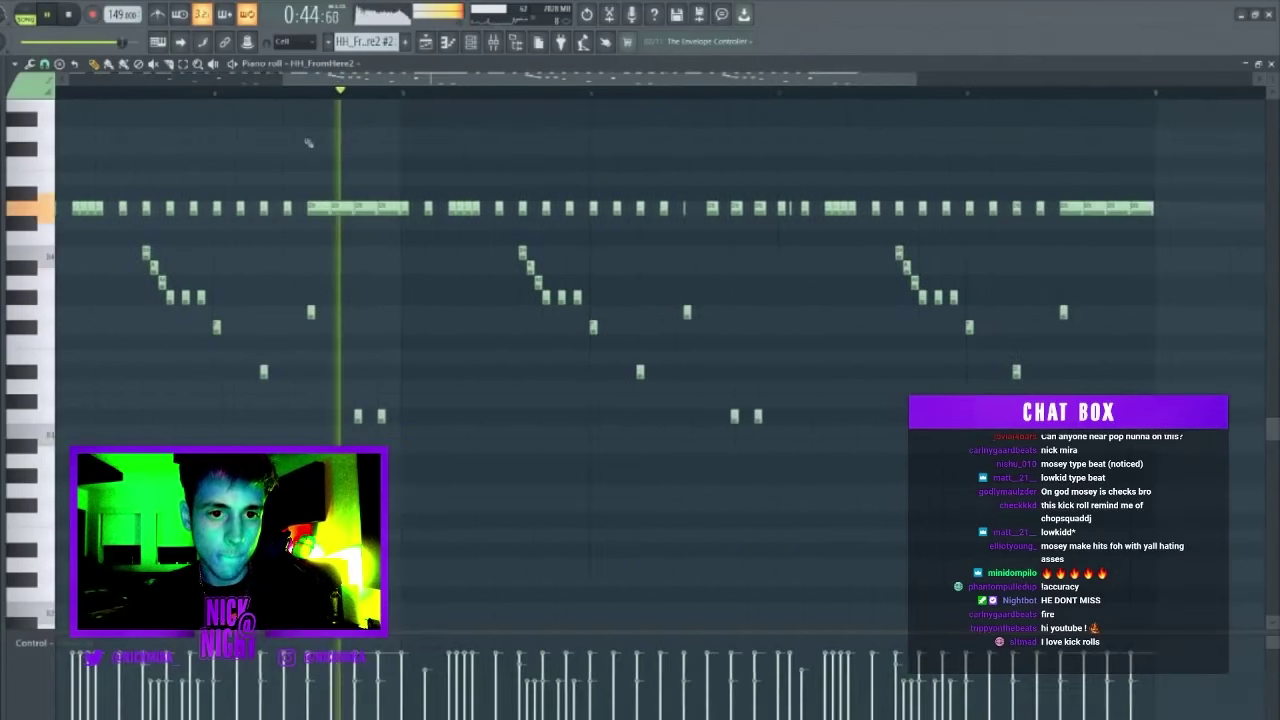
Delete all notes of the unique hi-hat pattern from bar 3 onward.
scroll(200, 106, "down", 3)
scroll(229, 117, "down", 2)
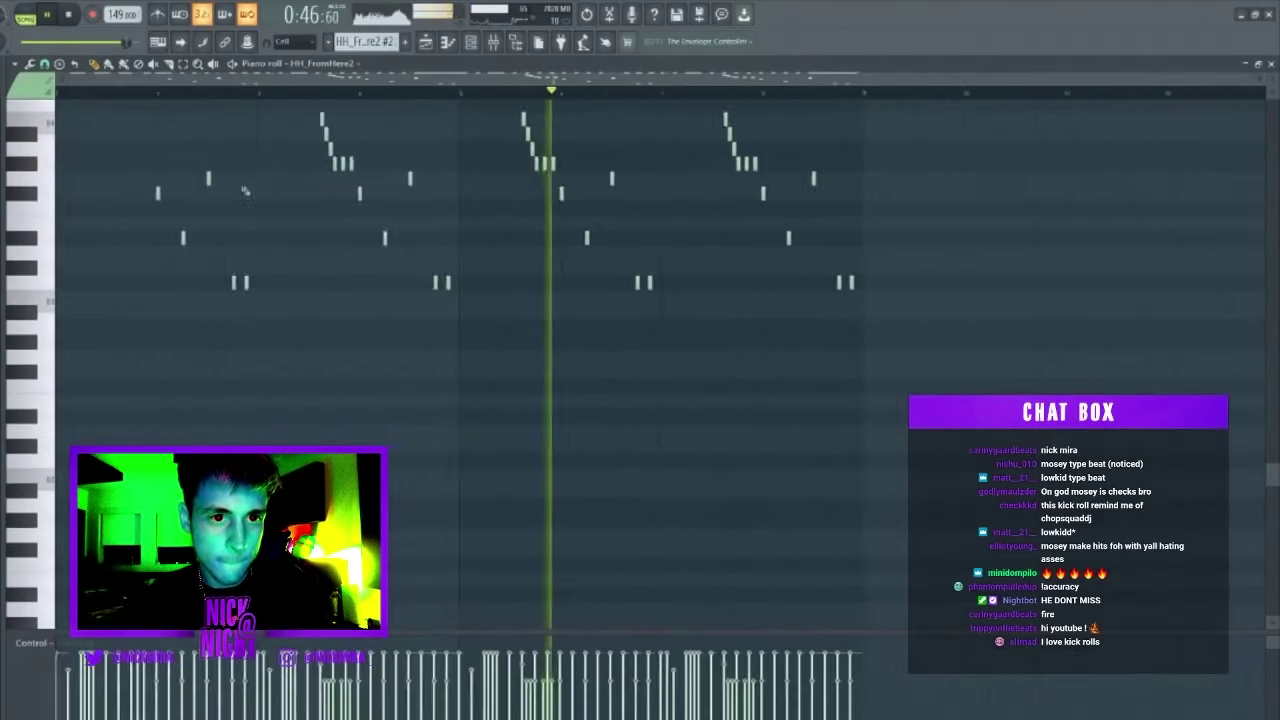
scroll(260, 236, "up", 5)
left_click_drag(254, 277, 960, 610)
key("Delete")
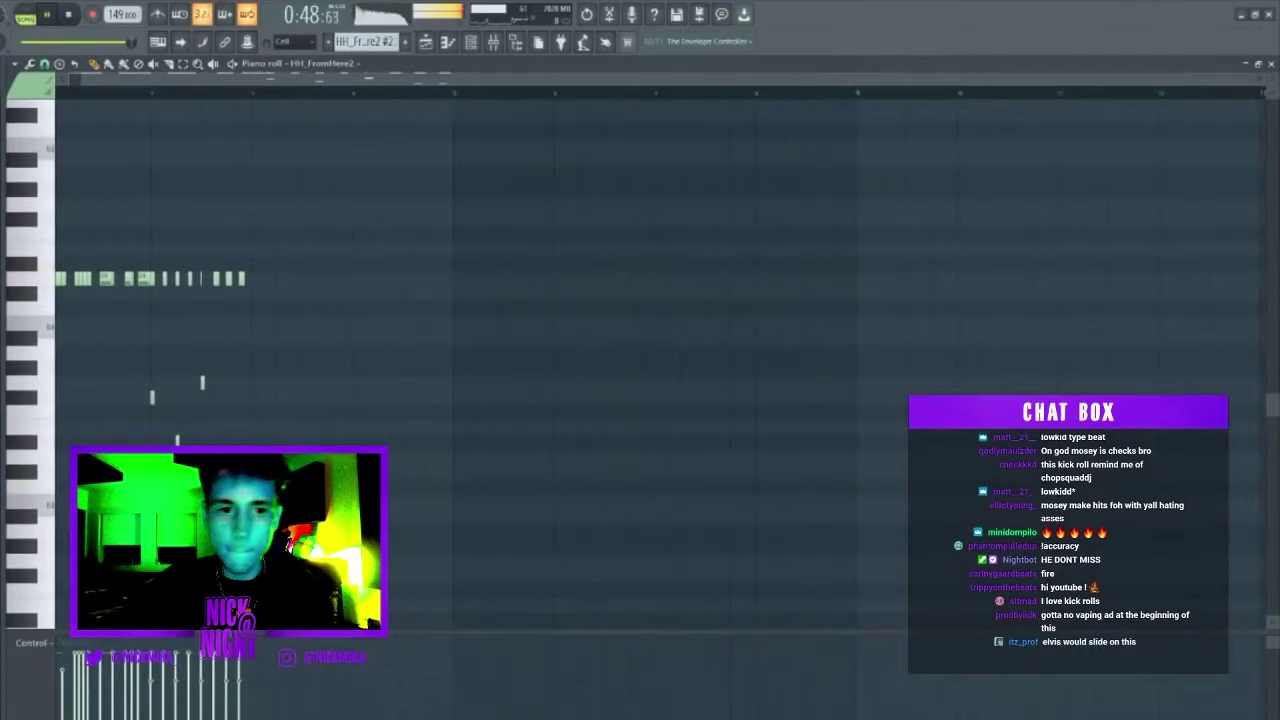
Duplicate the two-bar hi-hat phrase three times to fill bars 3 to 8.
key("ctrl+a")
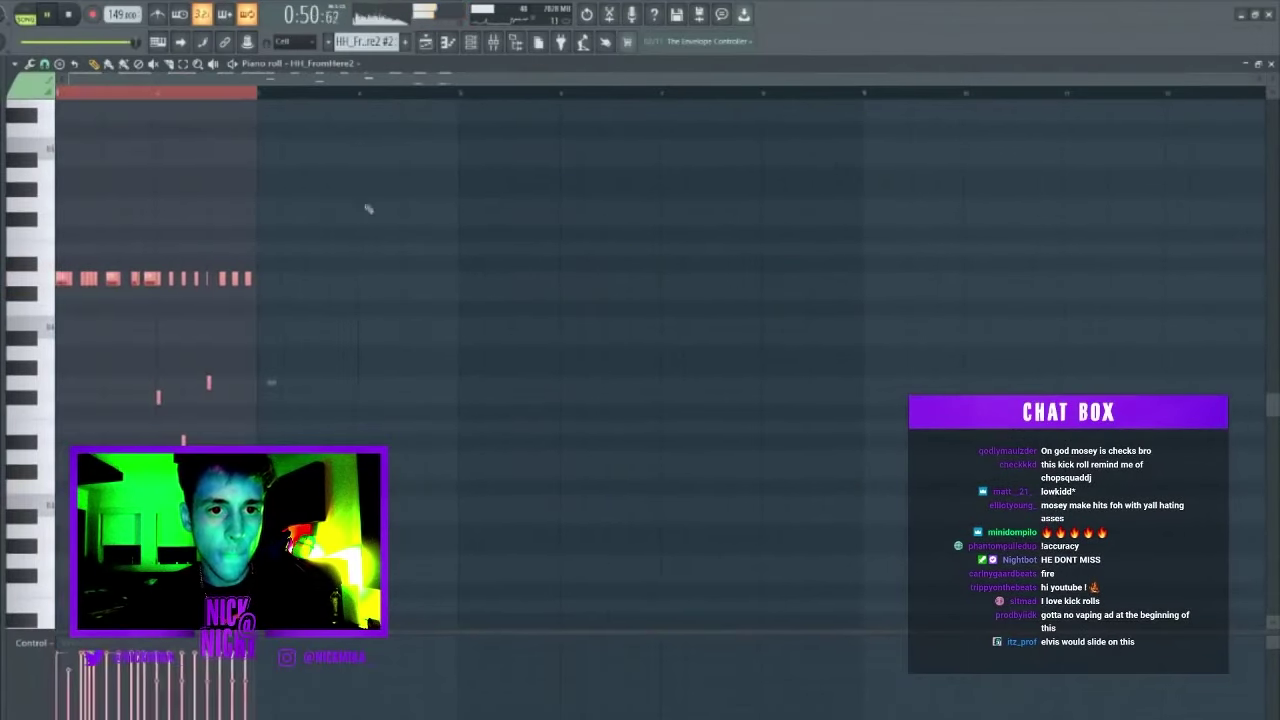
key("ctrl+b")
key("ctrl+b")
key("ctrl+b")
key("ctrl+d")
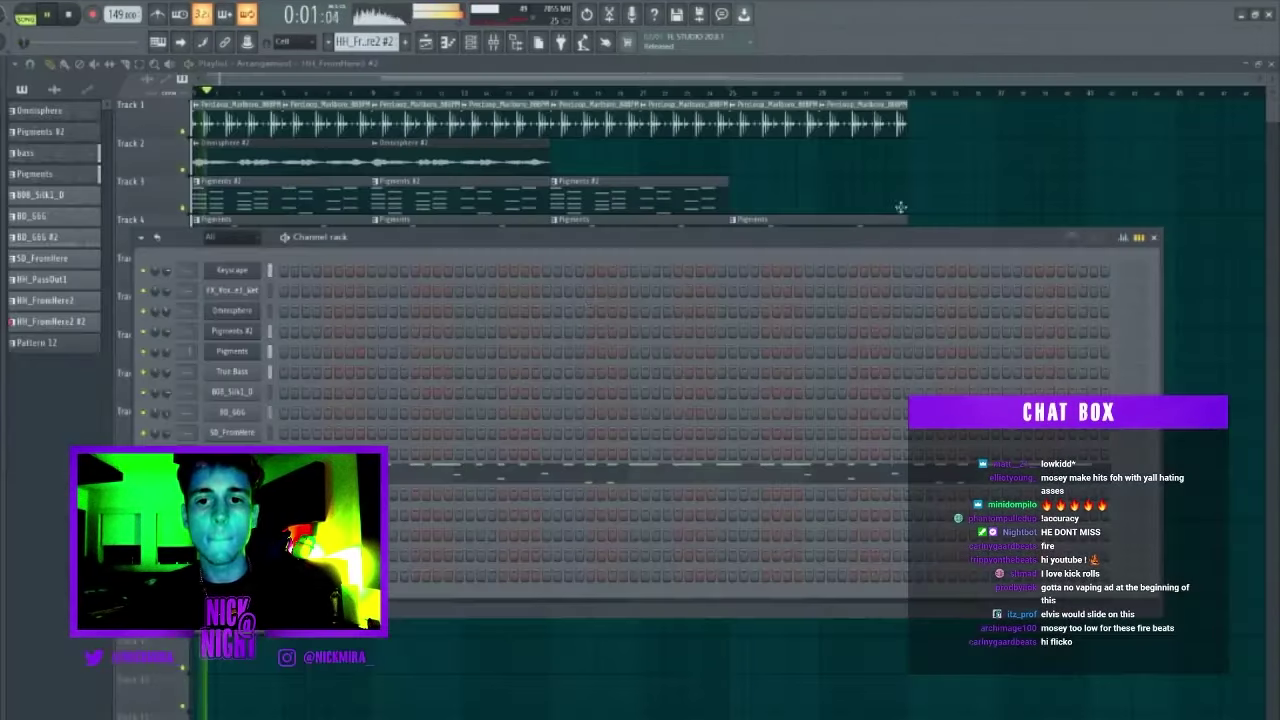
Repeat the Pigments #3_2 - Loop_2 audio clip end to end six times below the pattern tracks.
key("F7")
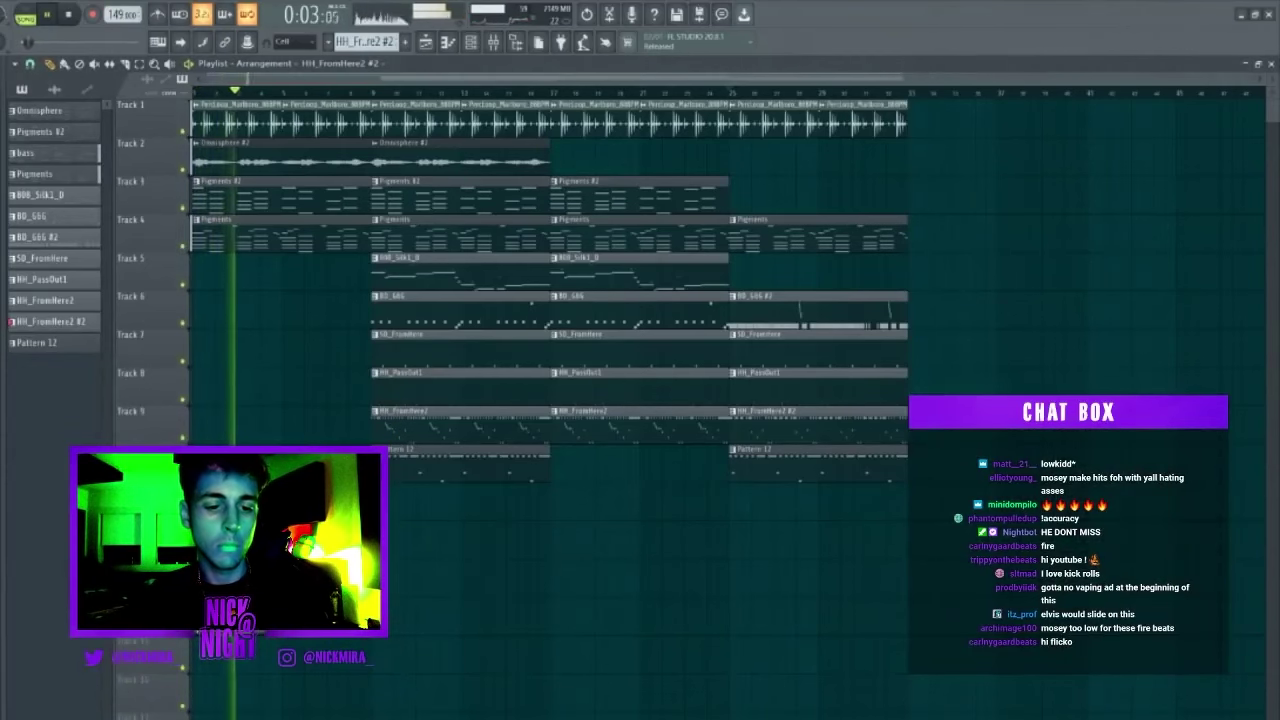
key("F6")
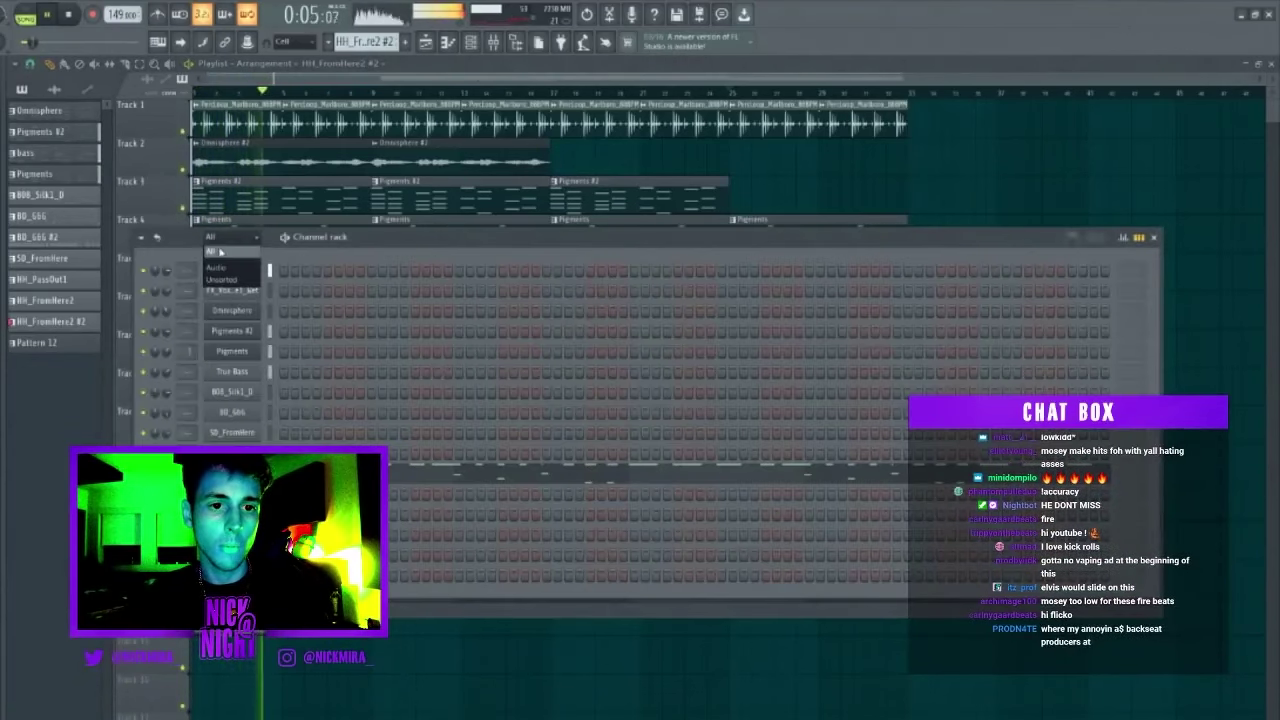
key("F6")
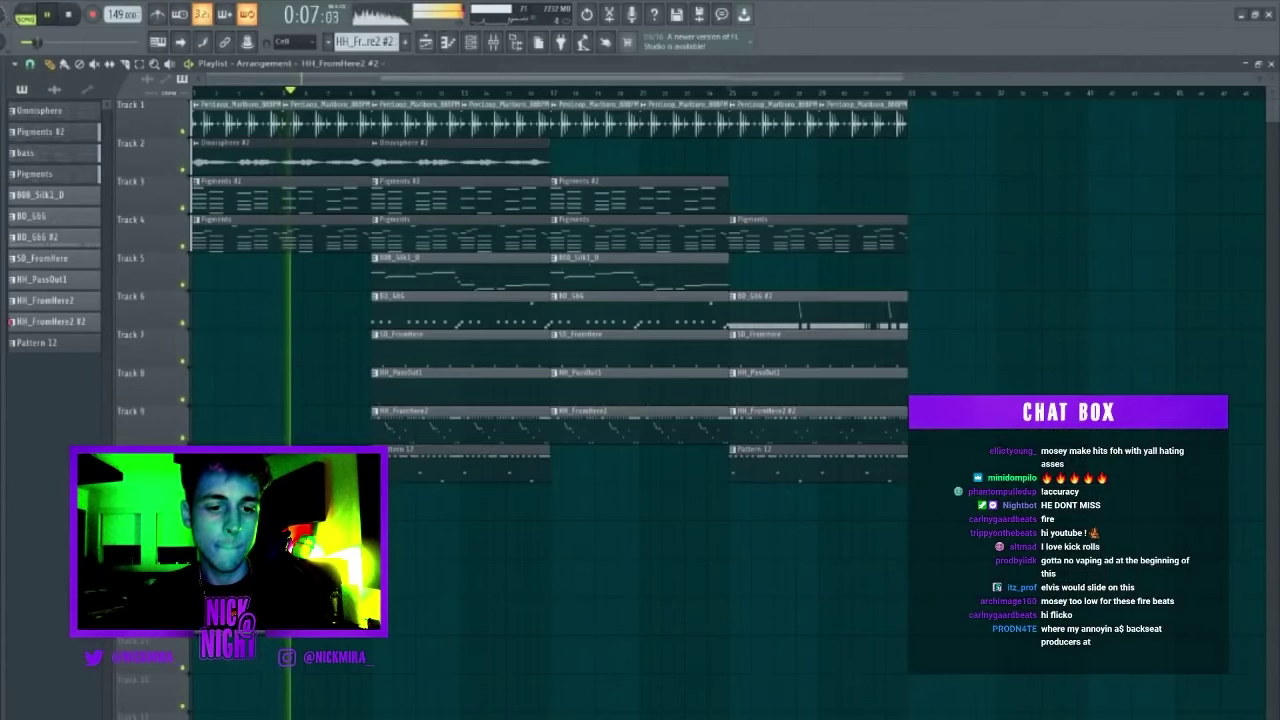
key("ctrl+b")
key("ctrl+b")
key("ctrl+b")
key("ctrl+b")
key("ctrl+b")
key("ctrl+b")
right_click(610, 574)
key("ctrl+z")
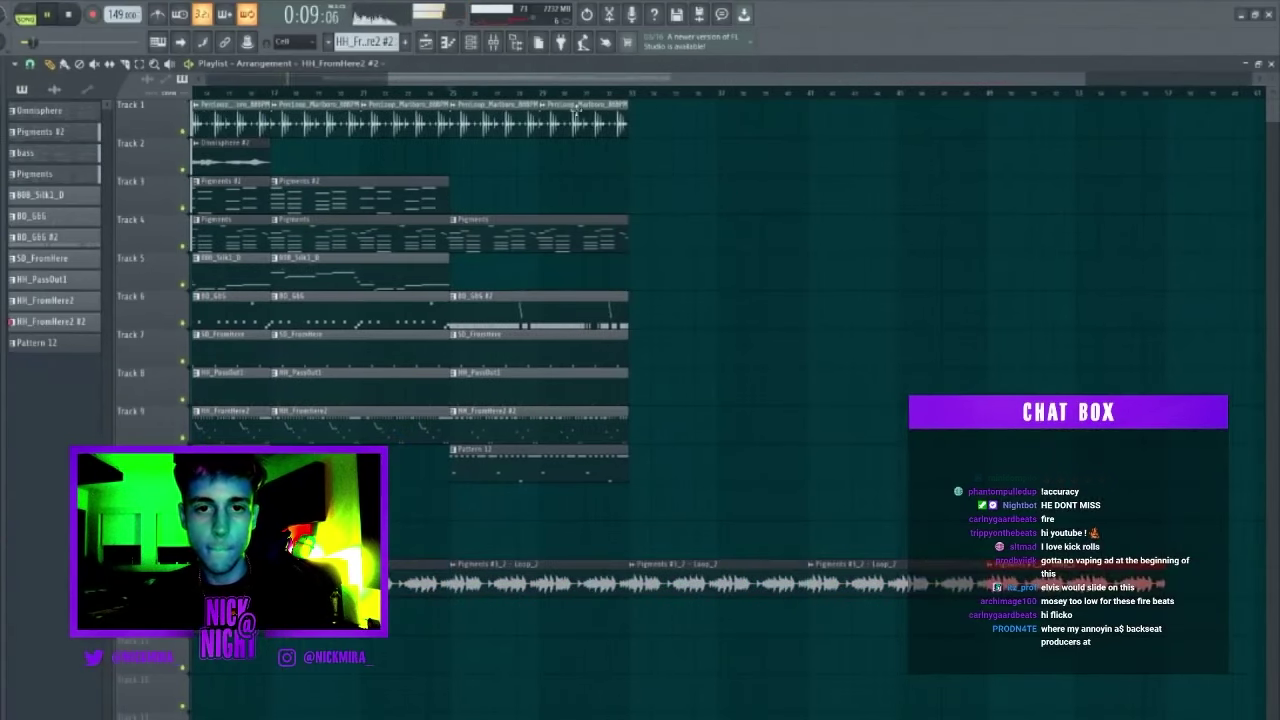
scroll(576, 110, "down", 3)
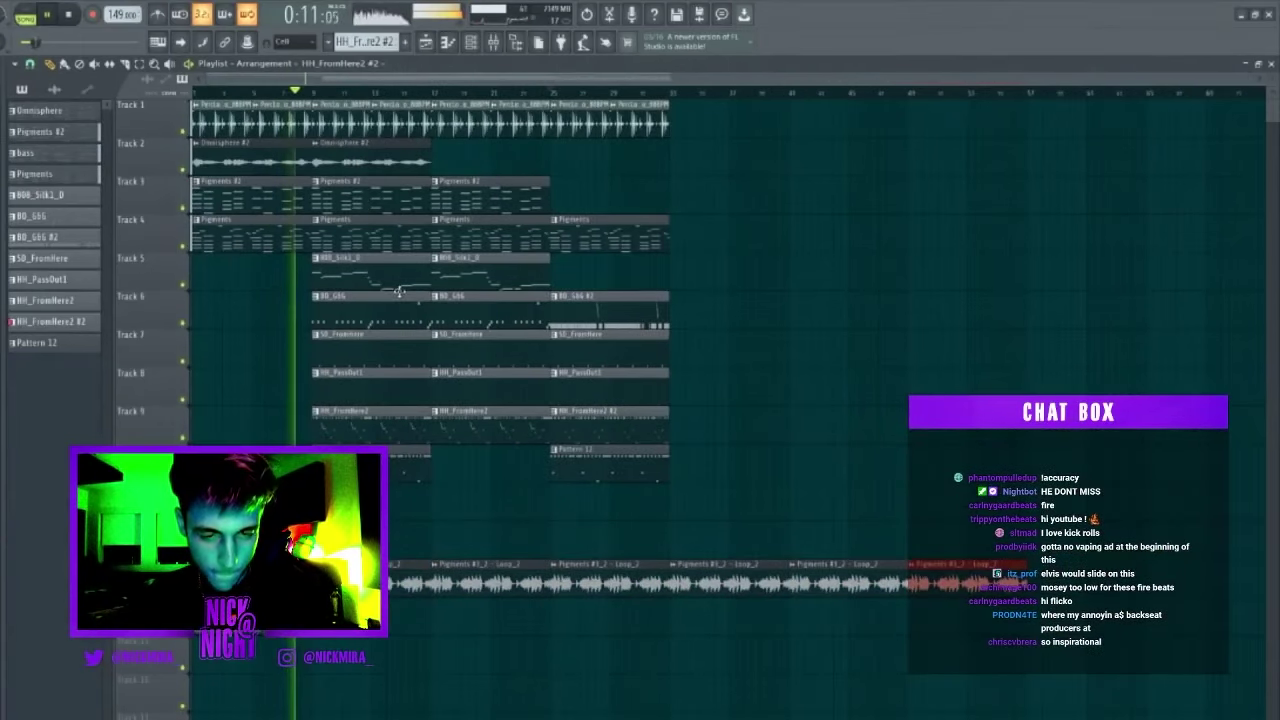
Delete the 808_Silk1_D, Pigments and SD_FromHere clips in bars 9 to 16, keeping Pigments #2 there.
right_click(344, 206)
right_click(345, 219)
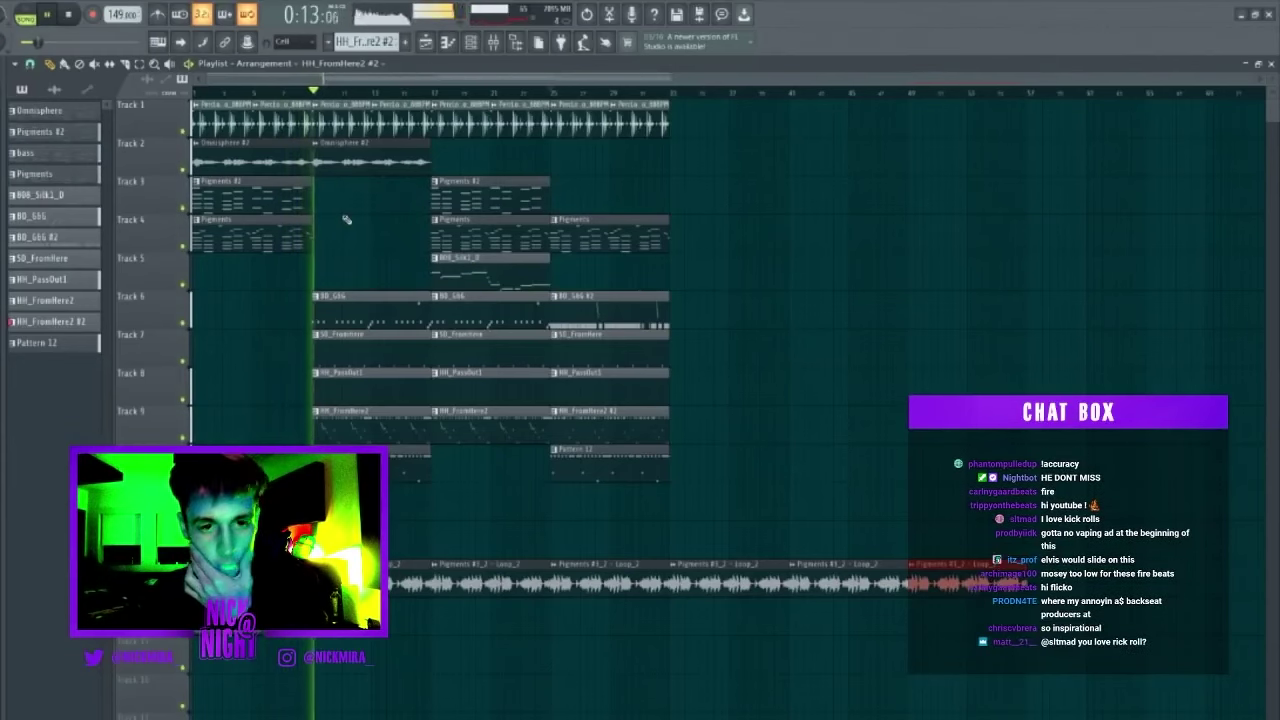
left_click(306, 190)
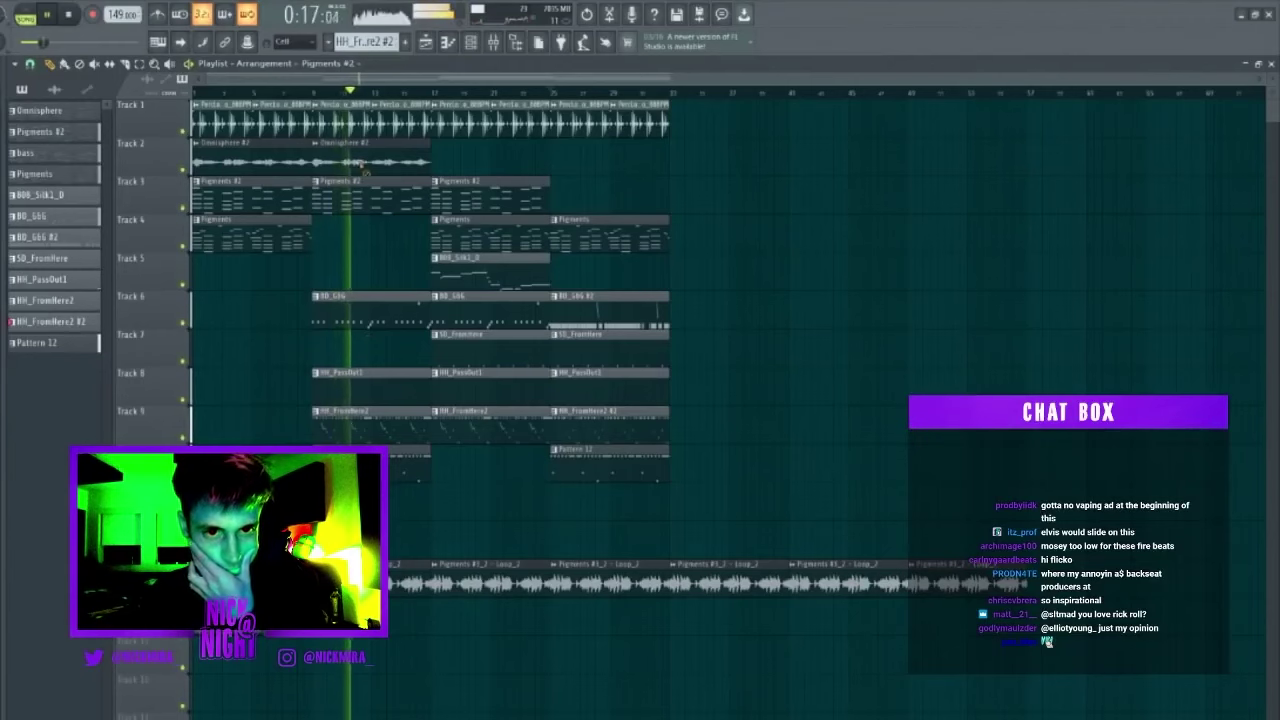
Delete the PercLoop_Marlboro clips in bars 1 to 8 and the Omnisphere #2 clip in bars 9 to 16.
right_click(255, 128)
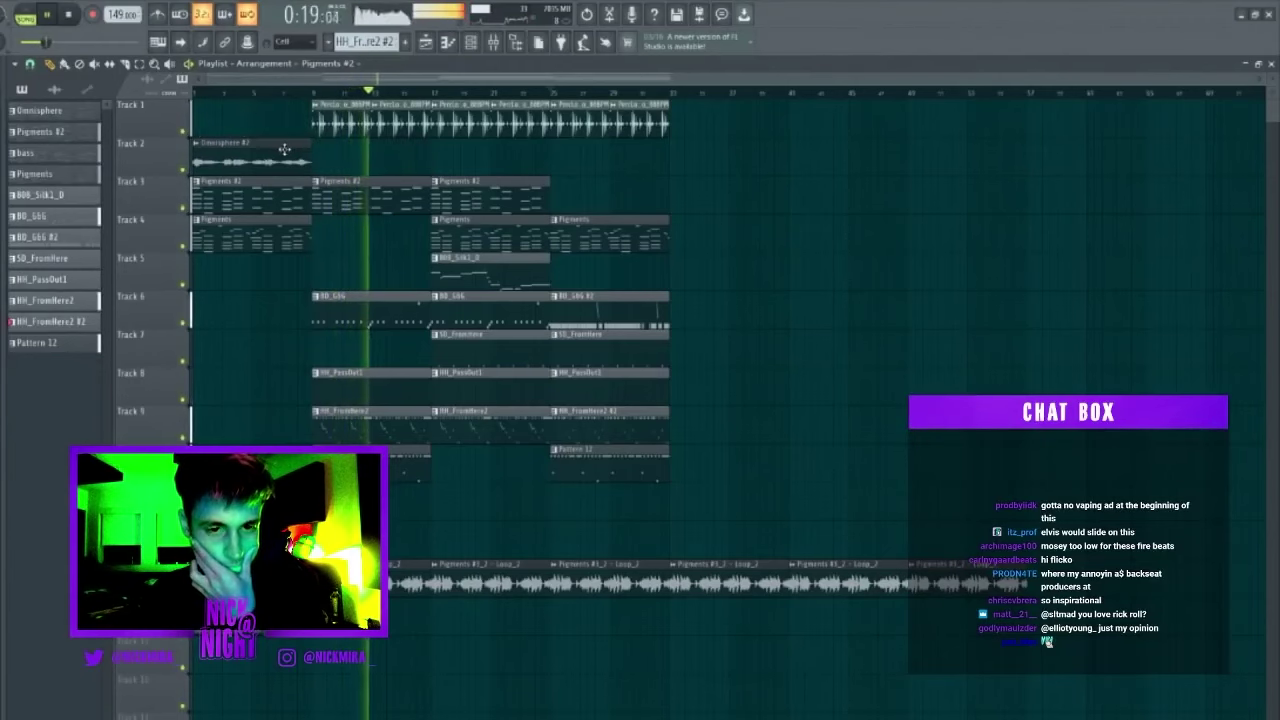
left_click_drag(352, 575, 232, 575)
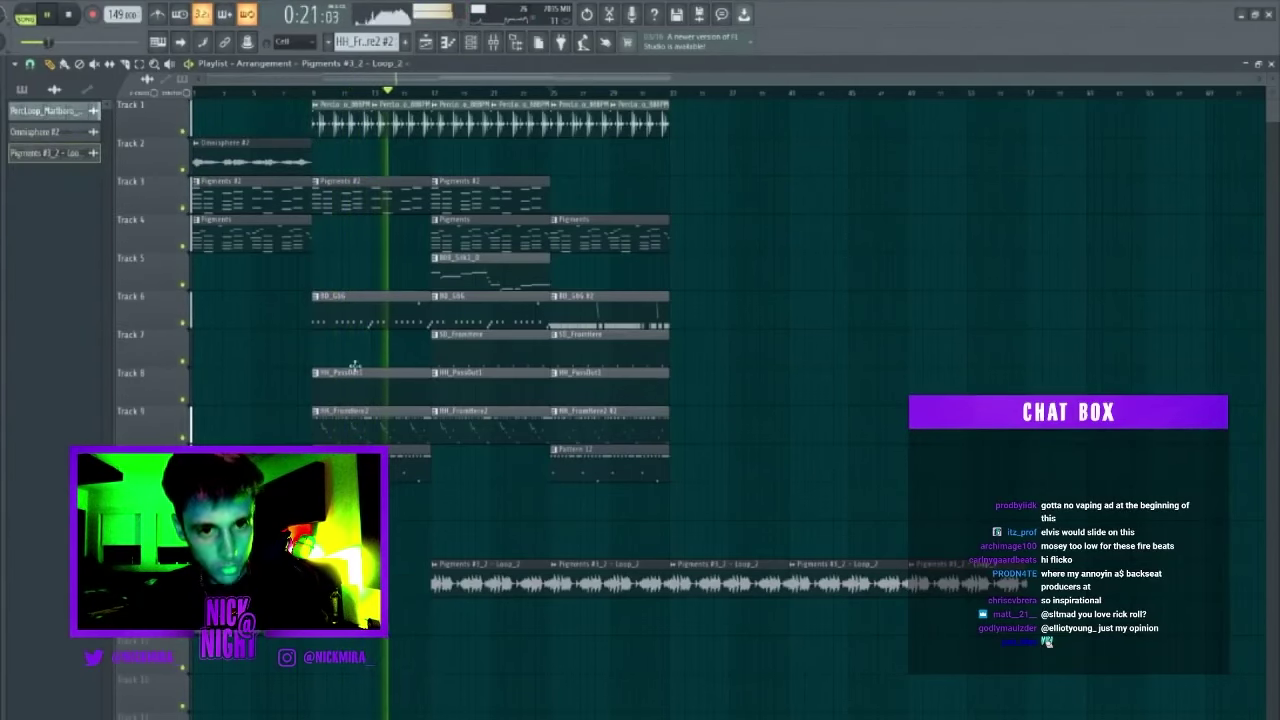
key("ctrl+z")
Place Pigments, Pigments #2 and bass clips in bars 9 to 16 and play from bar 9.
left_click_drag(310, 238, 350, 220, "ctrl")
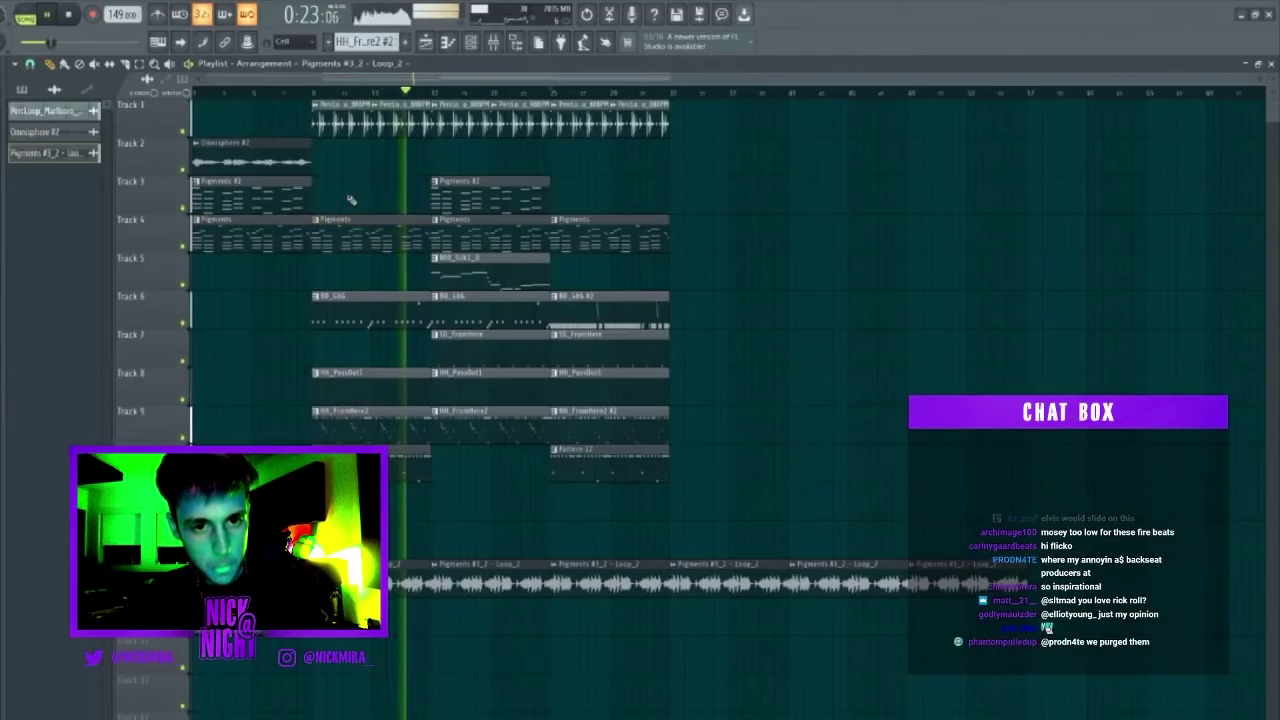
left_click(321, 192)
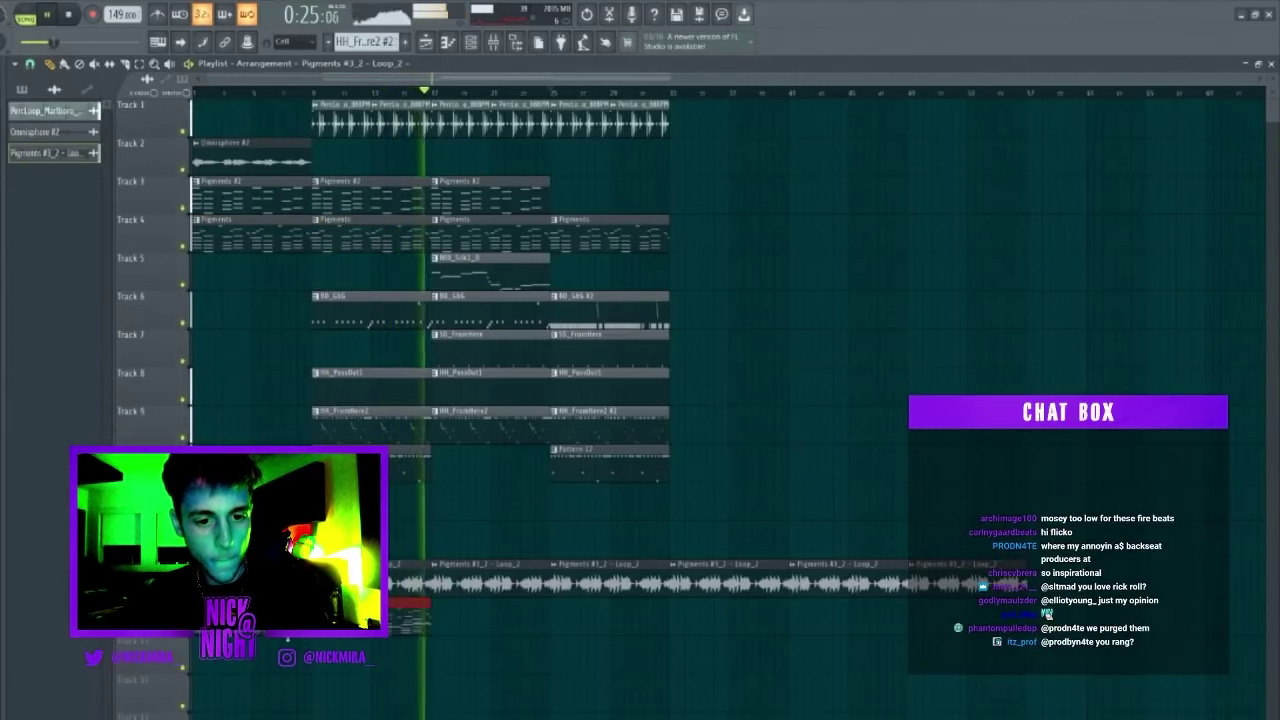
left_click(316, 91)
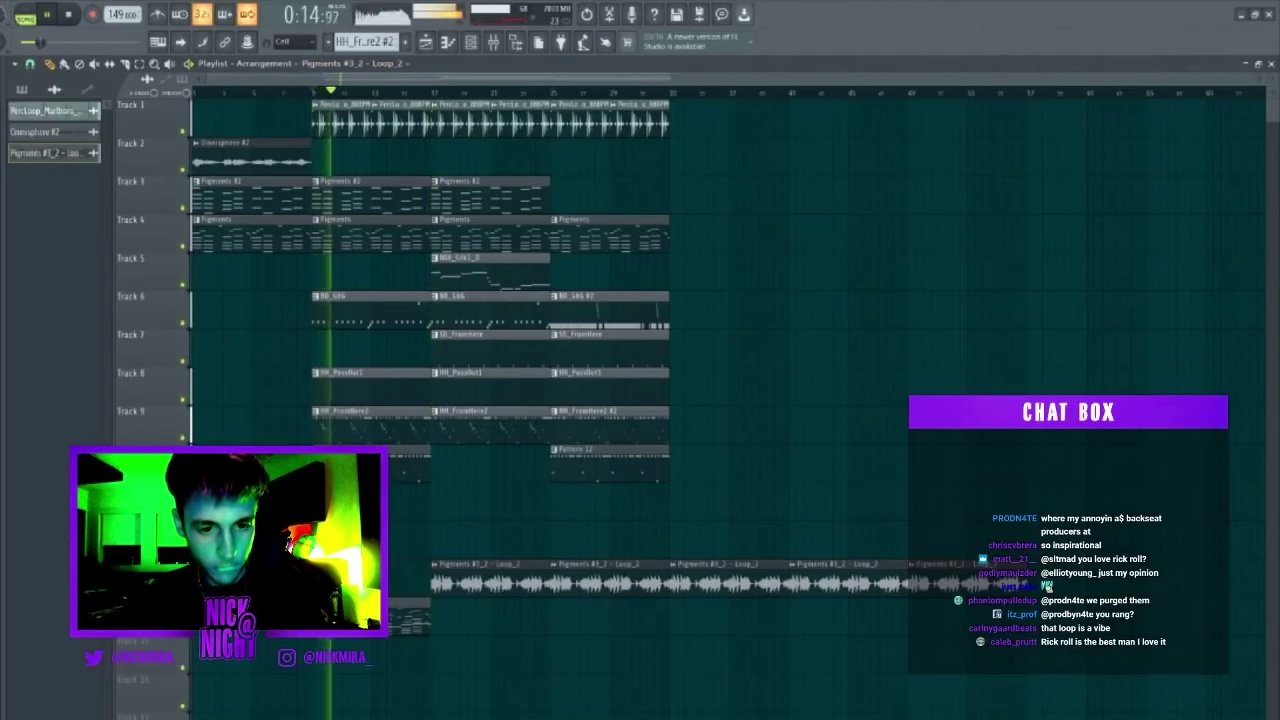
key("space")
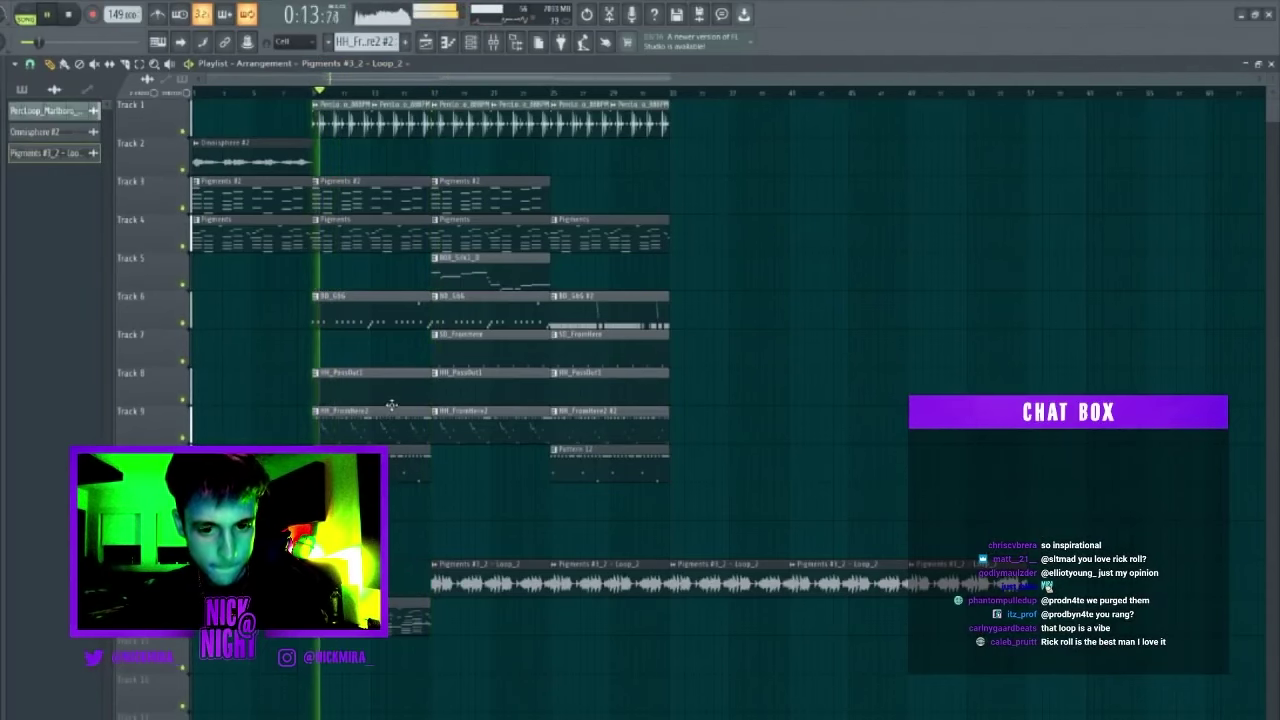
Select the bass pattern from its clip and open the True Bass channel's notes.
left_click(471, 42)
left_click(230, 237)
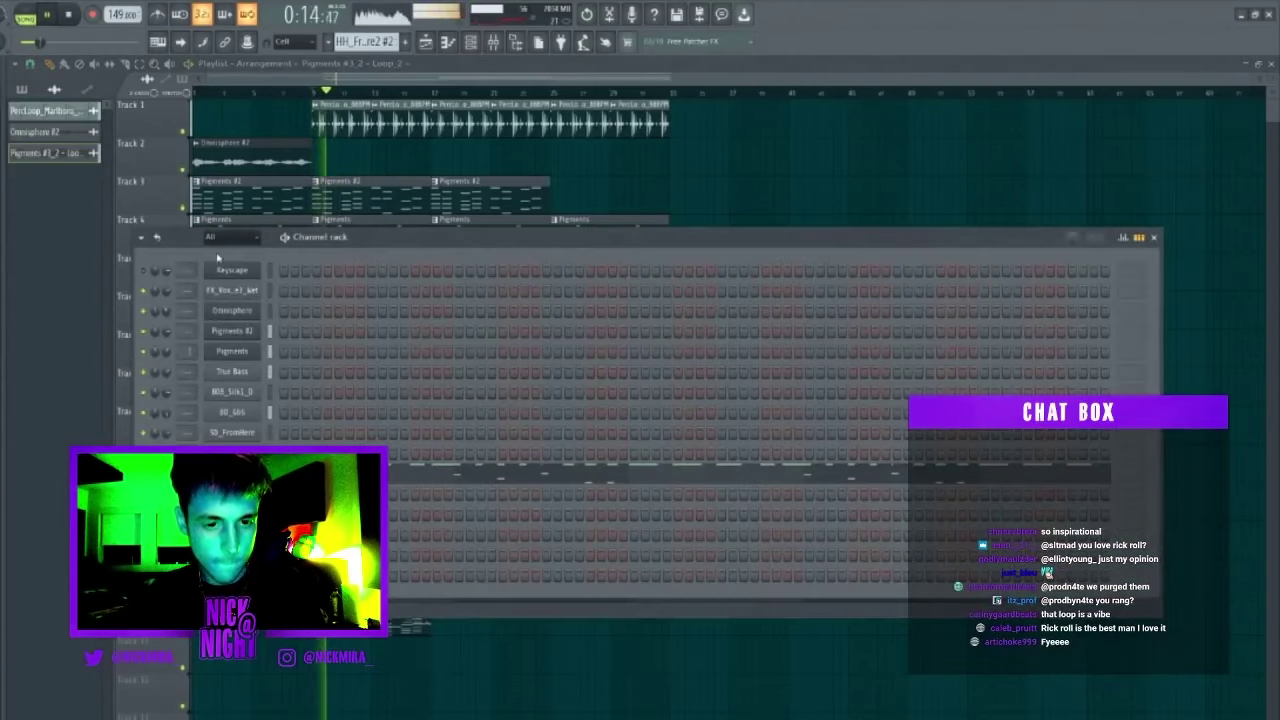
left_click(252, 373)
key("F6")
left_click(255, 367)
key("F6")
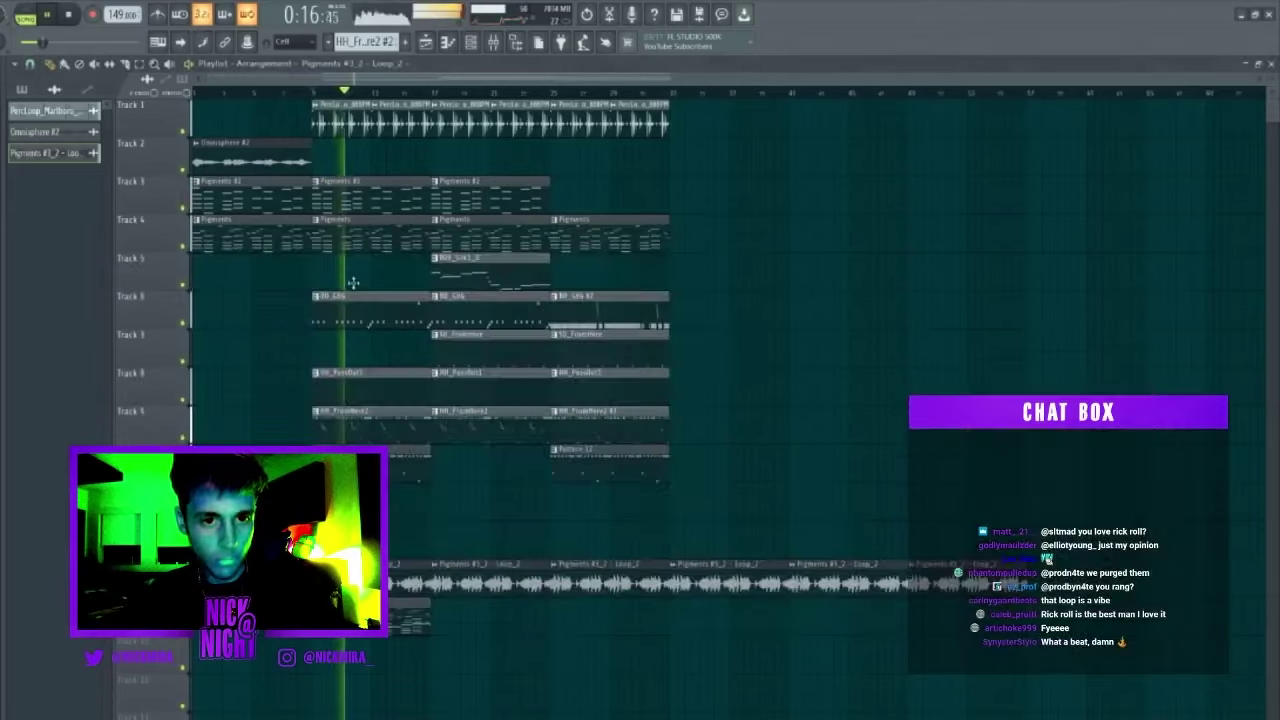
double_click(290, 616)
key("F7")
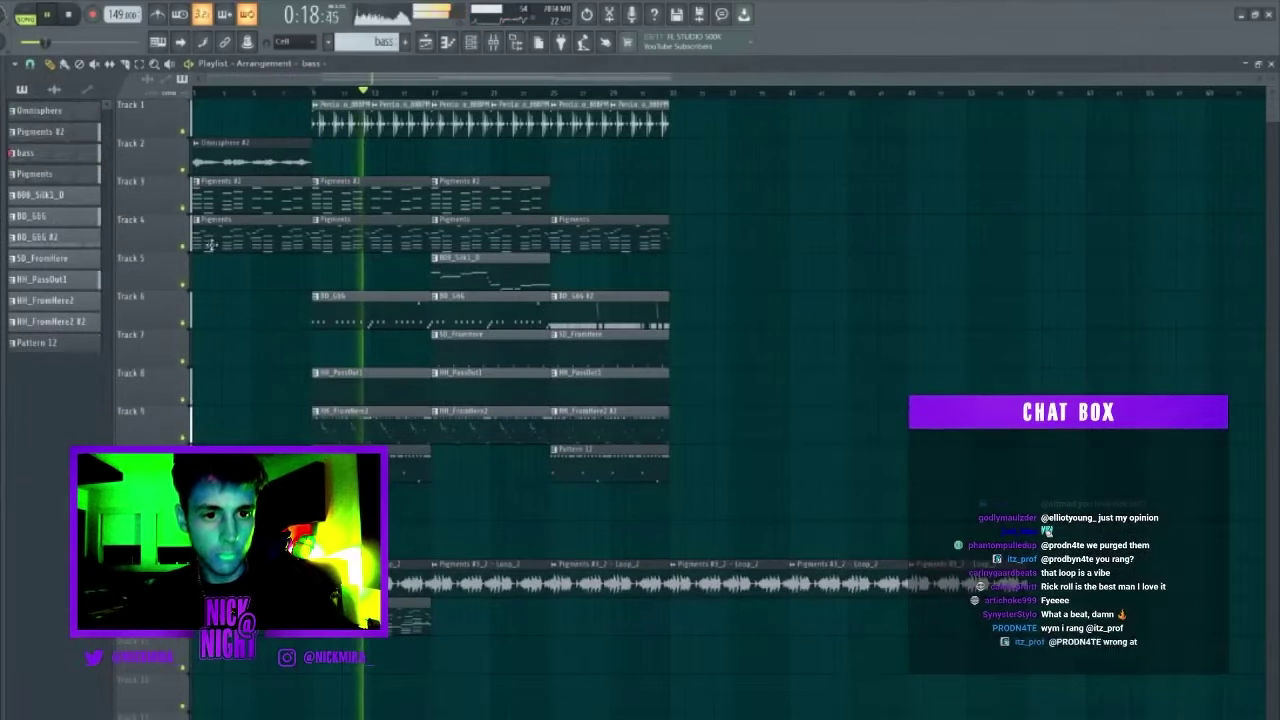
key("F6")
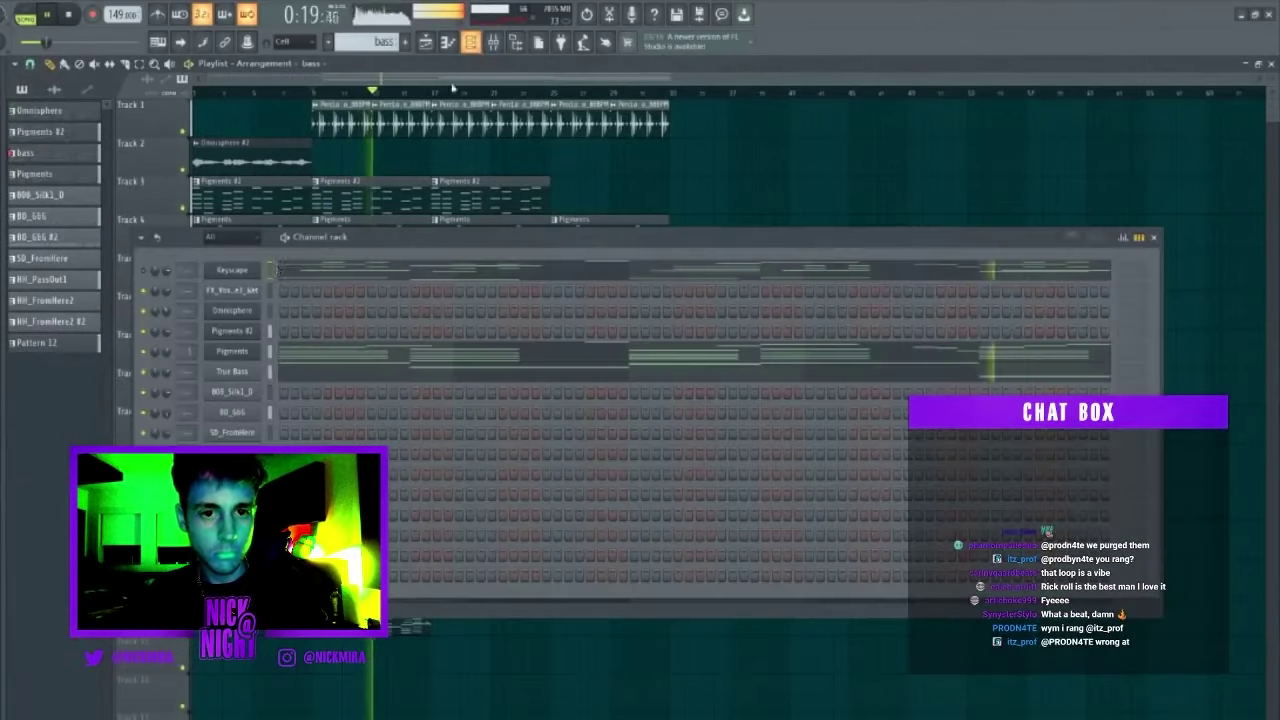
left_click(289, 371)
Slice off and delete the ends of the True Bass notes in bars 2 and 4, and close the note editor.
left_click_drag(208, 228, 184, 250)
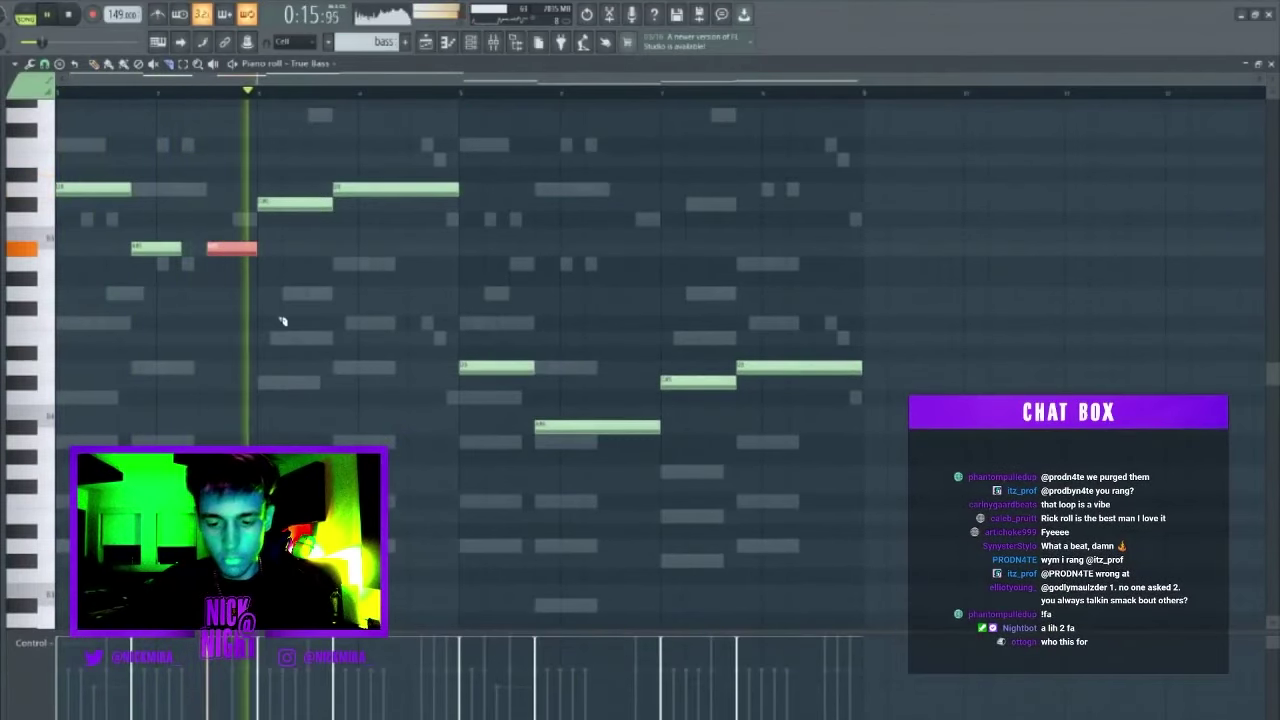
key("Delete")
left_click_drag(421, 207, 457, 209)
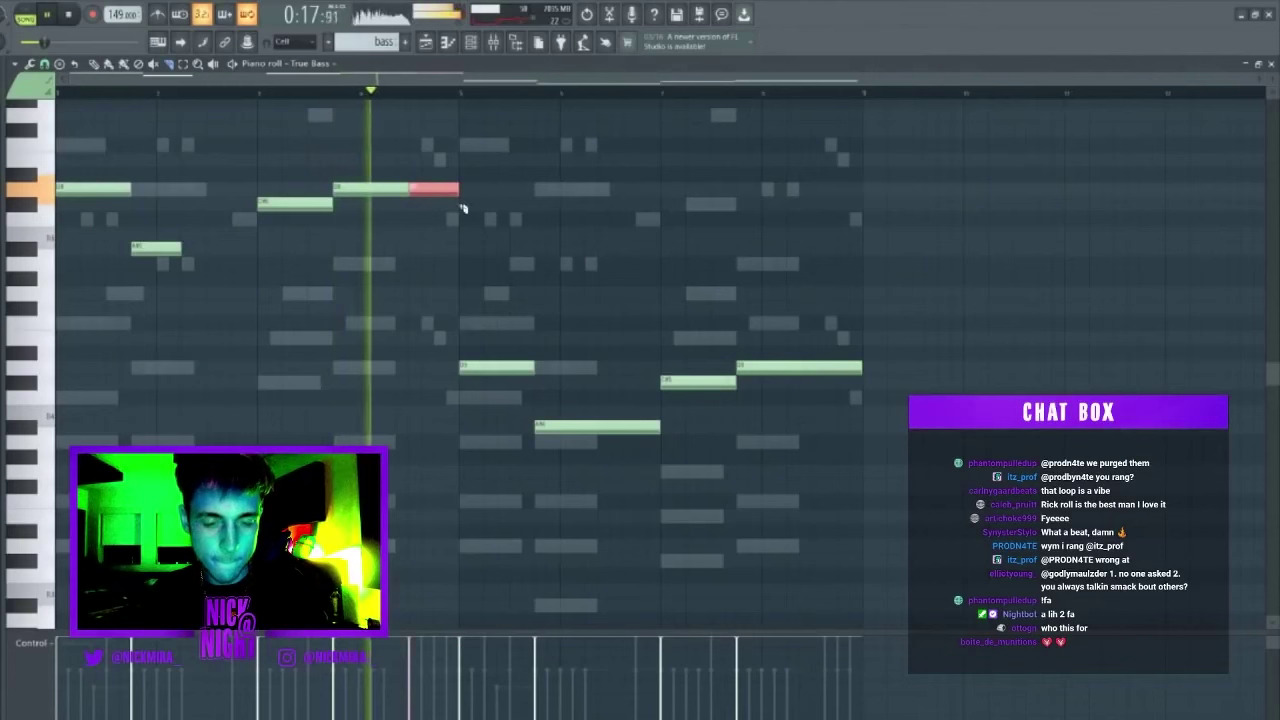
key("Delete")
key("Escape")
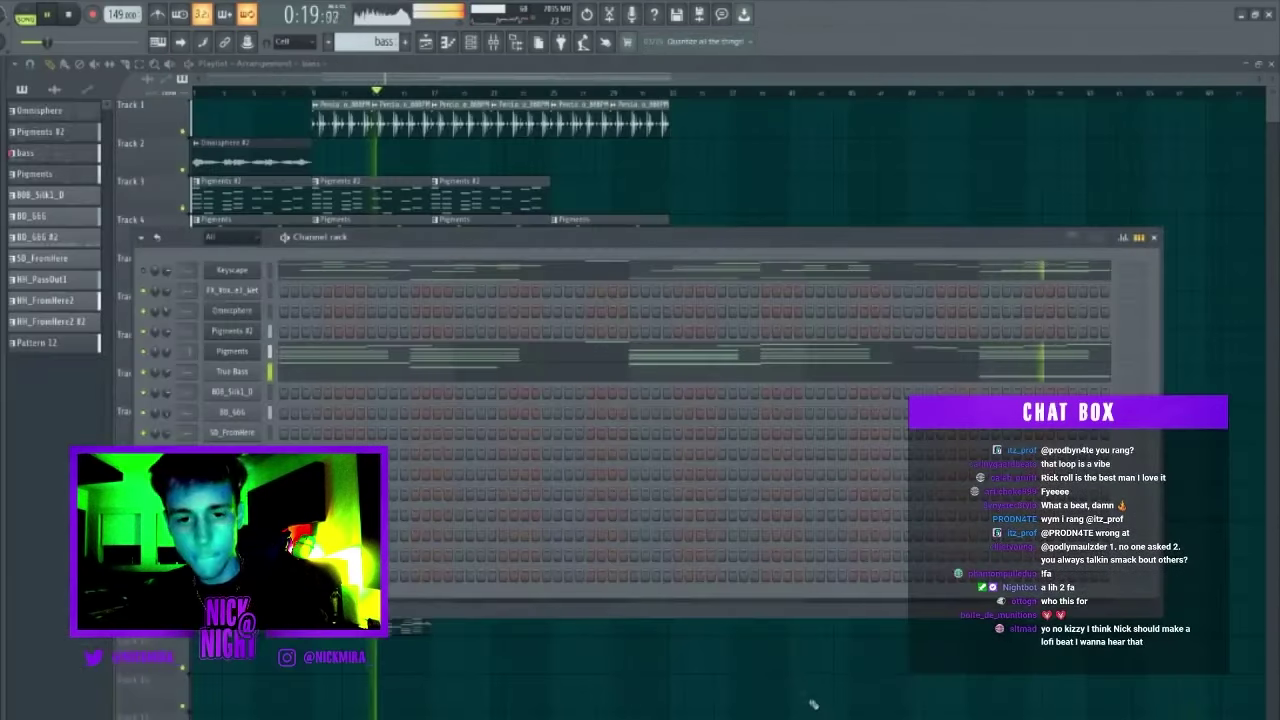
key("Escape")
Place an SD_FromHere clip in bars 9 to 16 on Track 7 and play from bar 9.
left_click(328, 351)
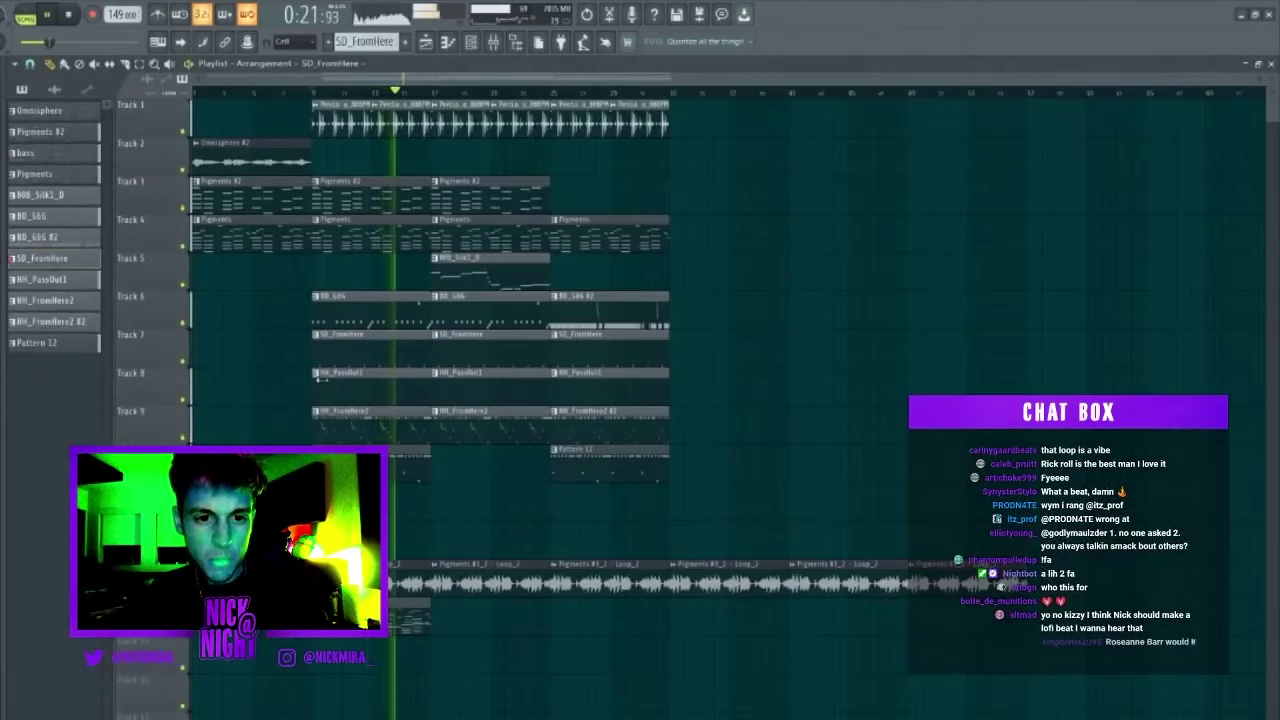
left_click(314, 93)
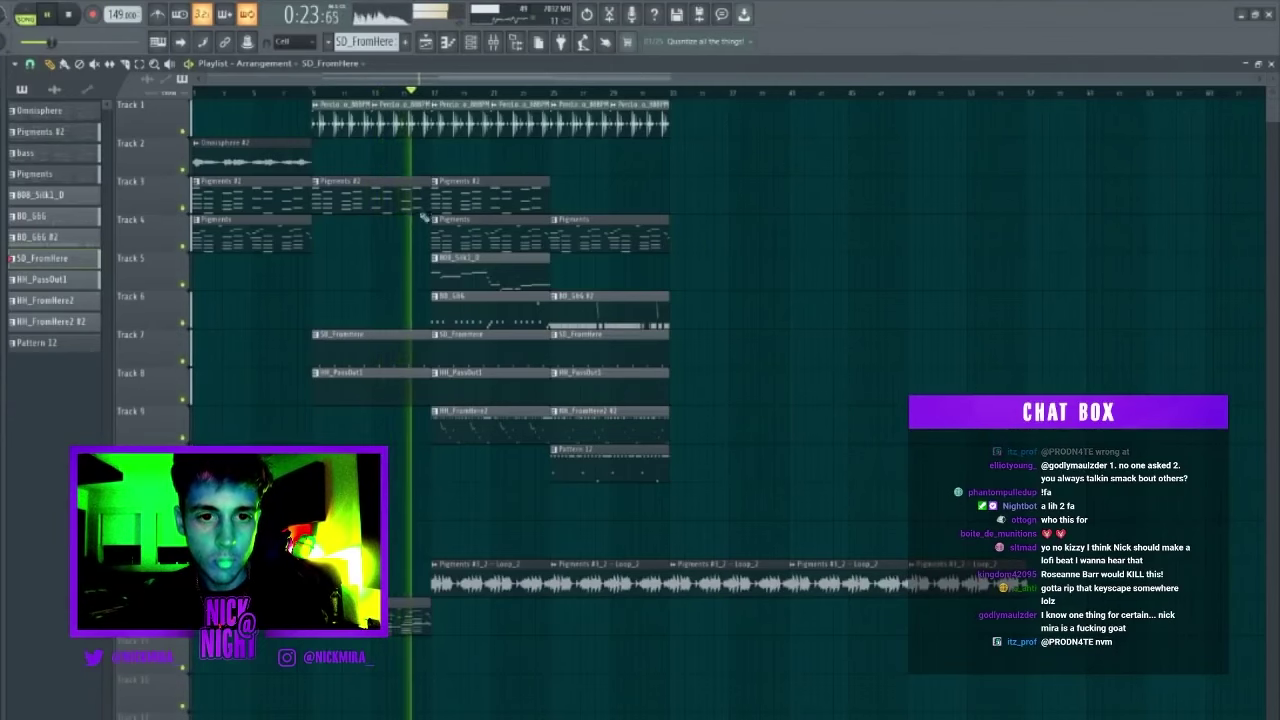
Restore the Pattern 12 clip in bars 9 to 16 and try the section without HH_PassOut1.
key("ctrl+z")
right_click(393, 396)
key("ctrl+z")
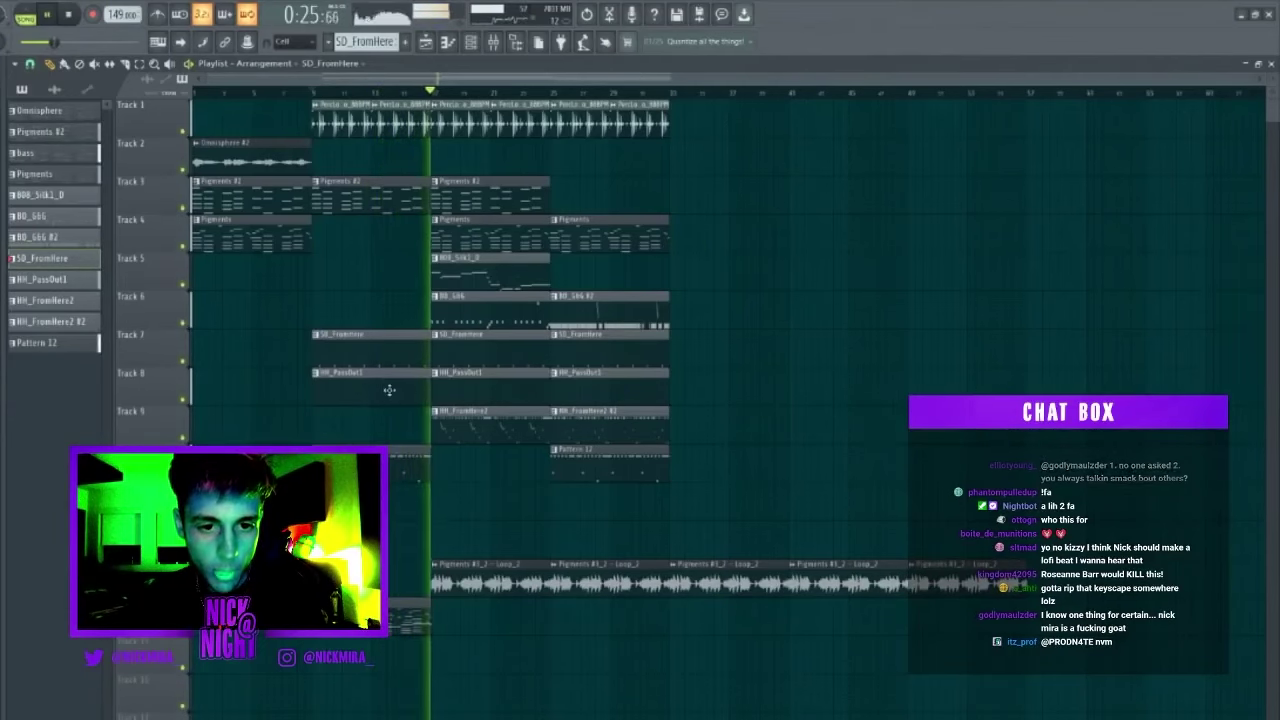
Open the HH_PassOut1 clip's notes in bars 9 to 16, check the channel rack and mixer, and return to the playlist.
double_click(393, 394)
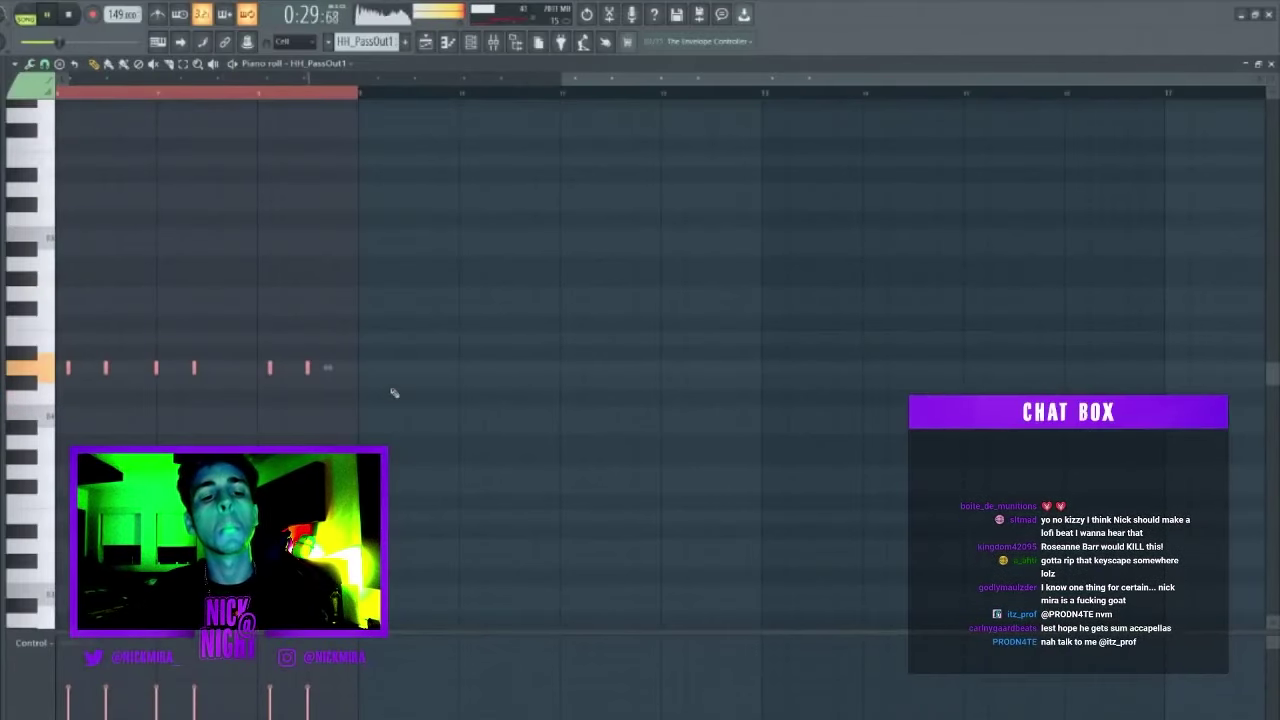
key("Escape")
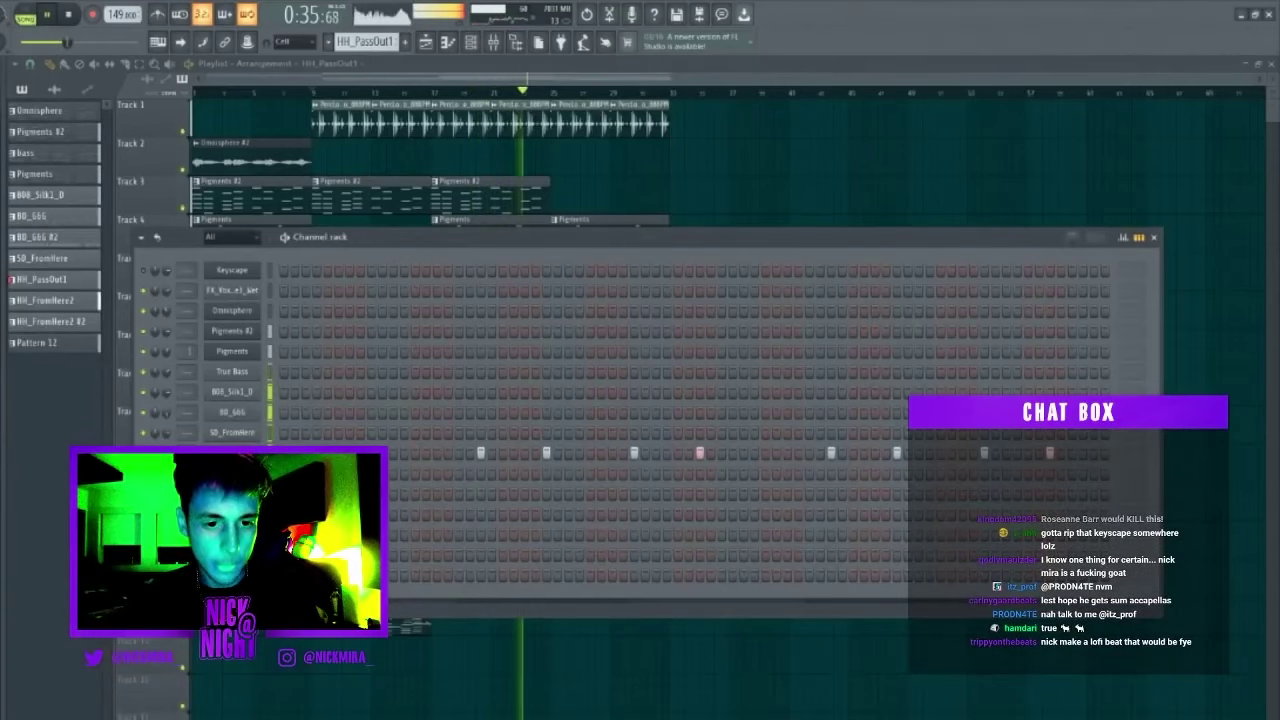
key("F9")
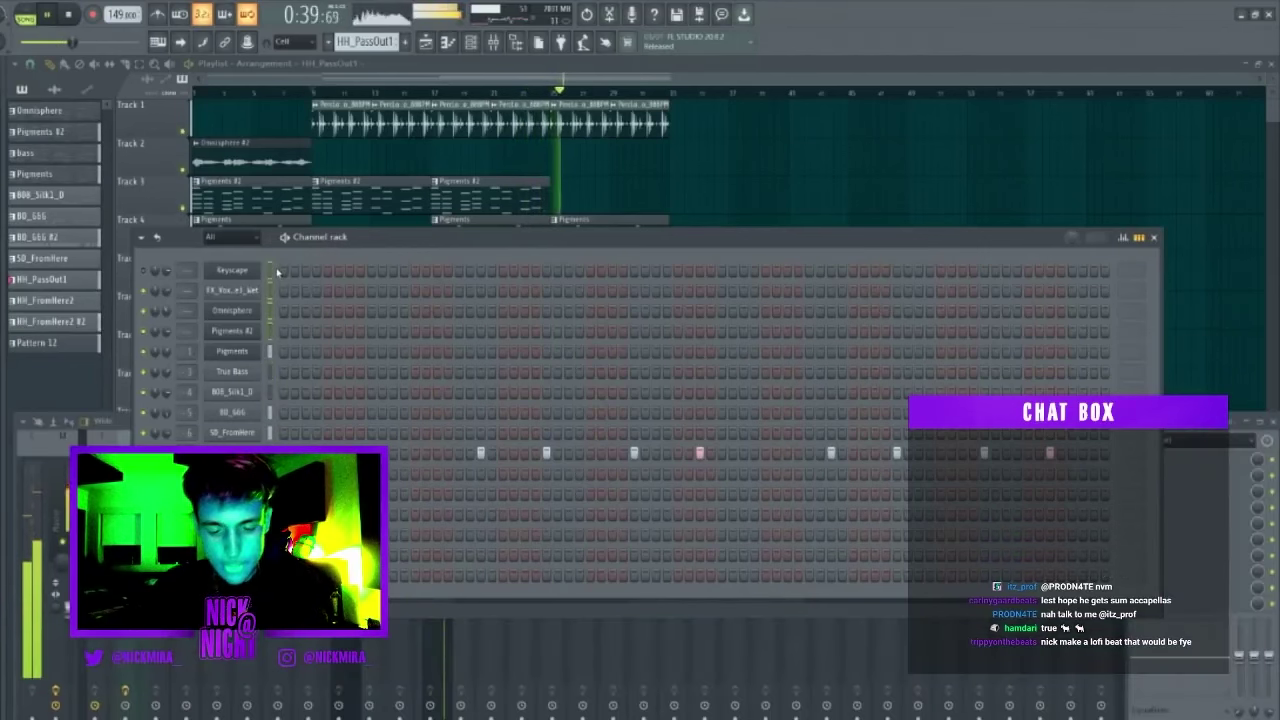
key("F6")
key("F9")
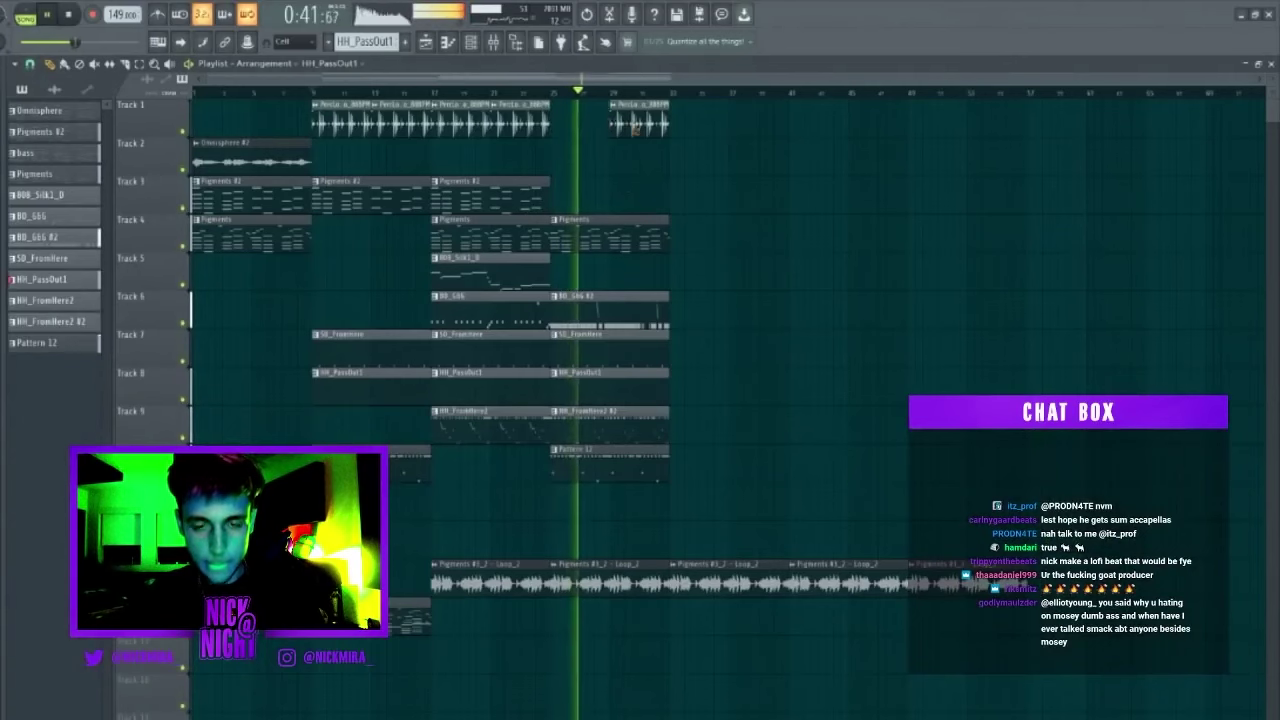
Delete the Pigments clip on Track 4 and the HH_FromHere2 #2 clip on Track 9 in bars 25 to 32.
right_click(613, 230)
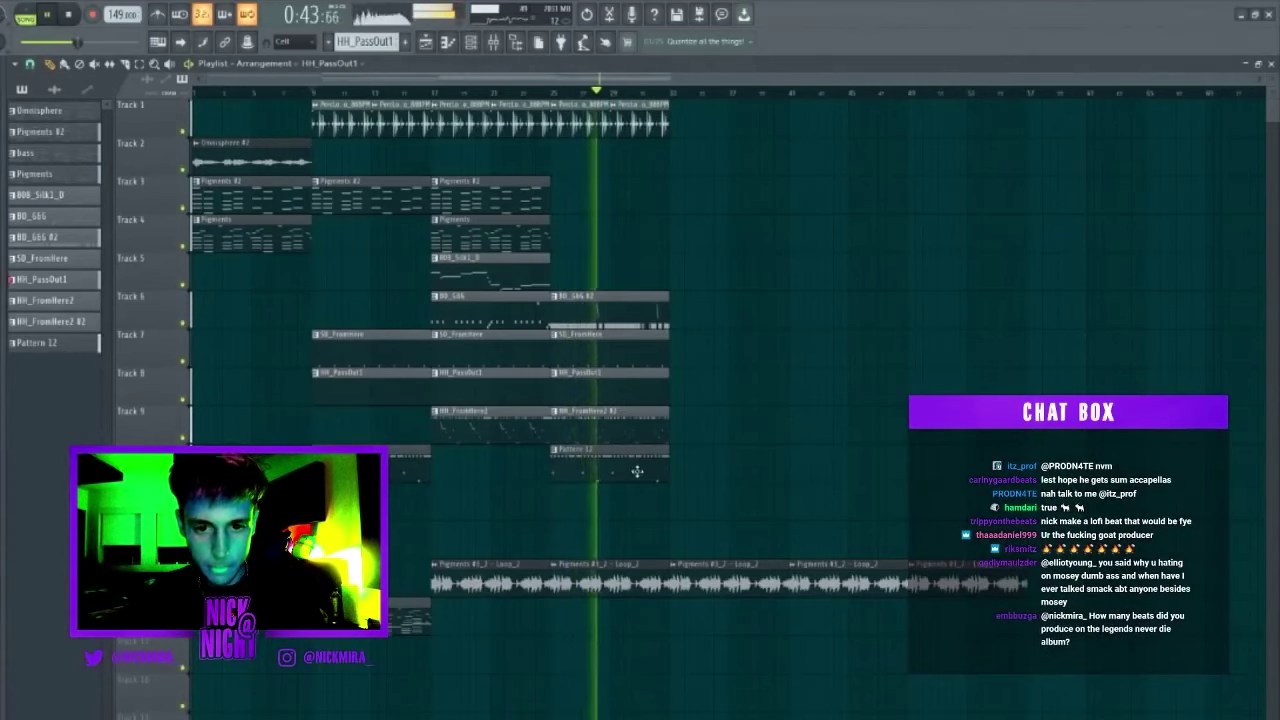
right_click(619, 434)
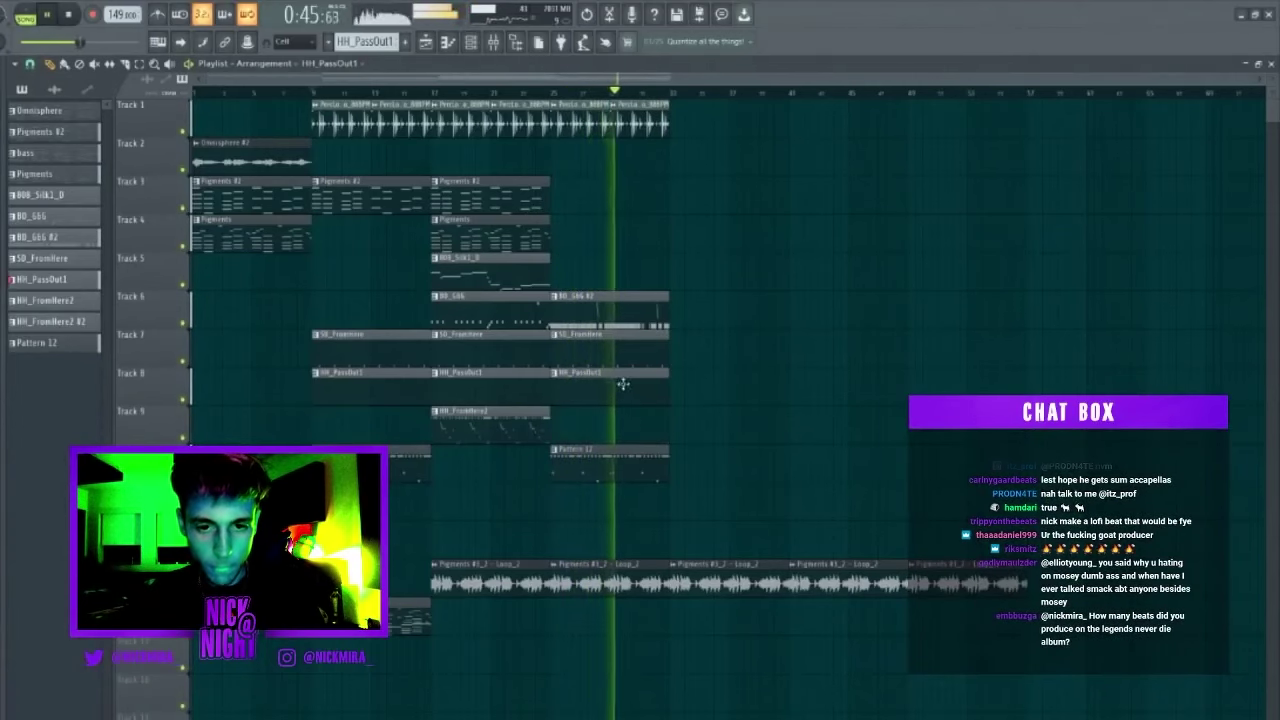
key("ctrl+z")
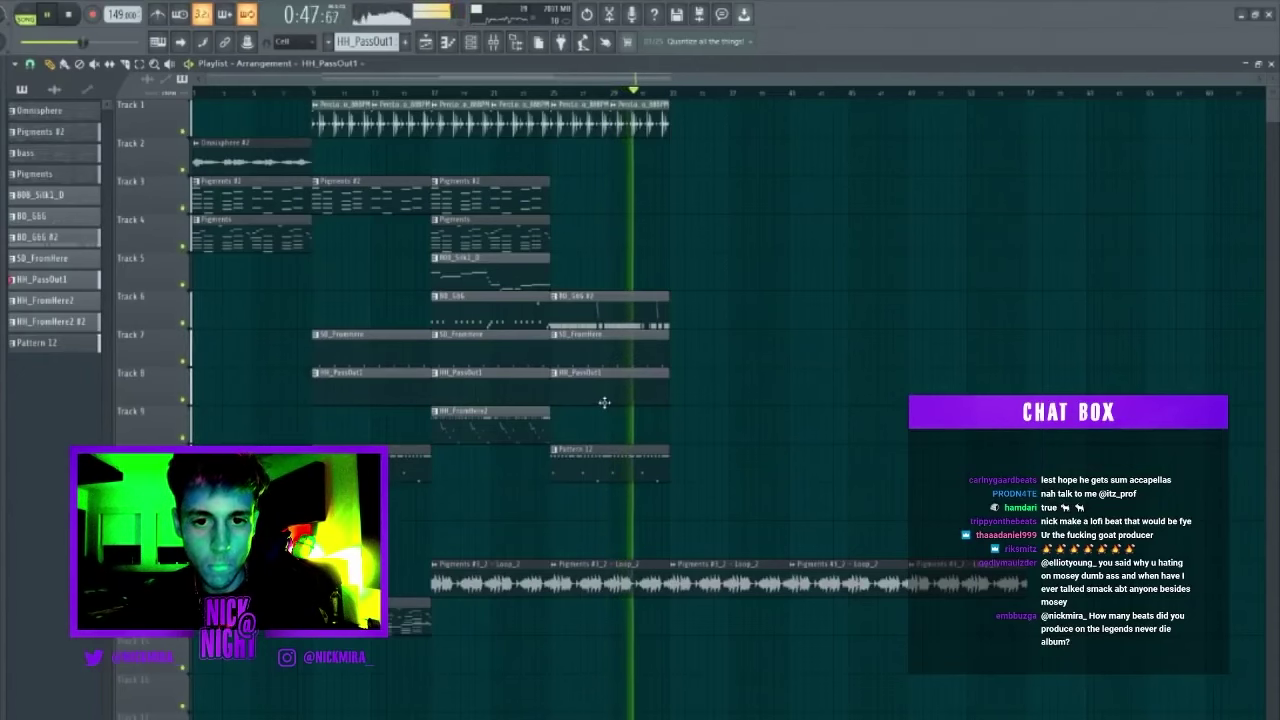
Copy the 808_Silk1_D and HH_FromHere2 clips from bars 17 to 24 into bars 33 to 40, removing the extra copies.
key("ctrl+b")
key("ctrl+d")
left_click(606, 272, "ctrl")
key("ctrl+b")
key("ctrl+d")
right_click(615, 262)
left_click_drag(594, 506, 542, 430)
key("ctrl+b")
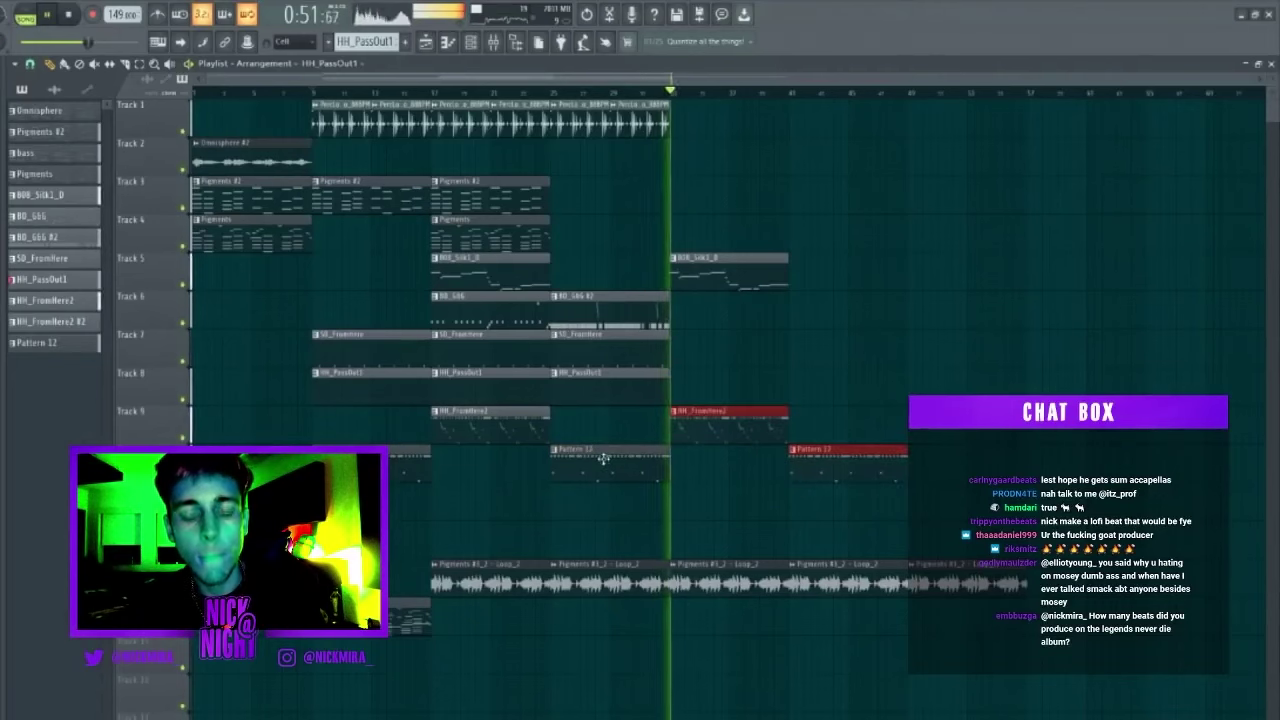
key("ctrl+d")
right_click(903, 449)
Copy the SD_FromHere and BD_G6G clips into bars 33 to 40 on Tracks 7 and 6, without an extra BD_G6G #2 copy.
left_click(640, 349, "ctrl")
key("ctrl+b")
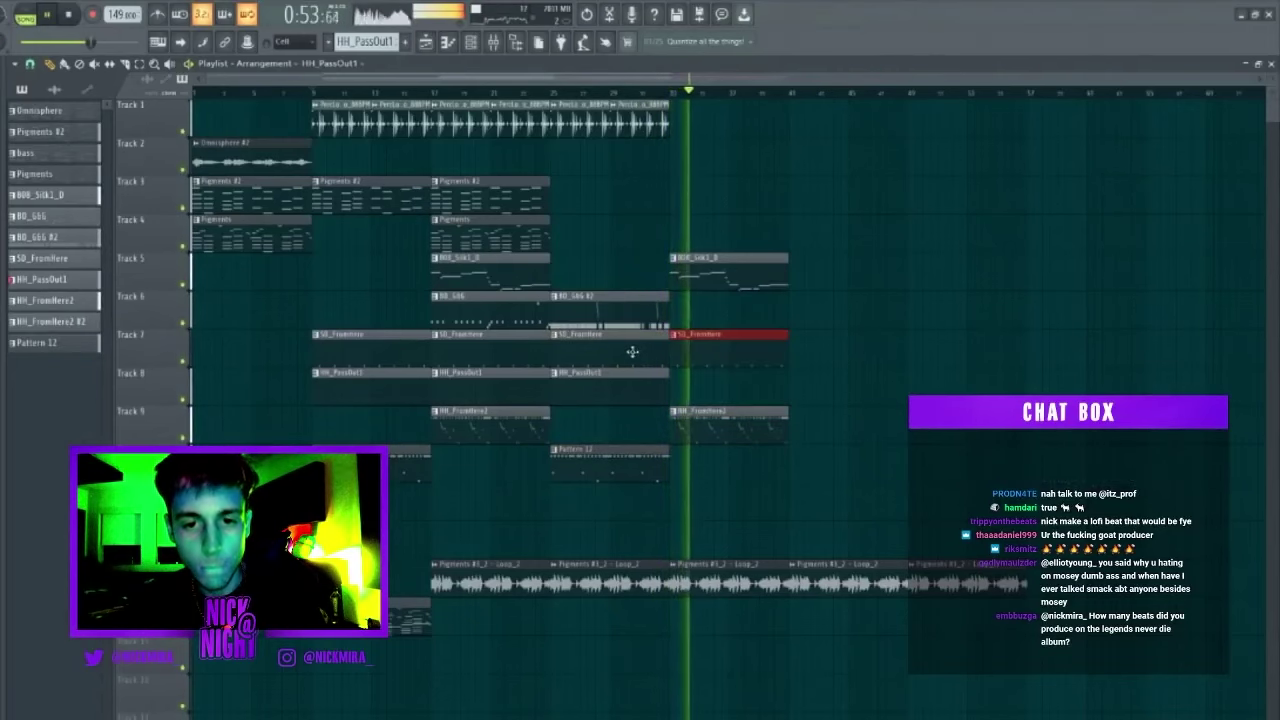
key("ctrl+d")
left_click_drag(572, 289, 475, 258)
left_click_drag(557, 316, 417, 302)
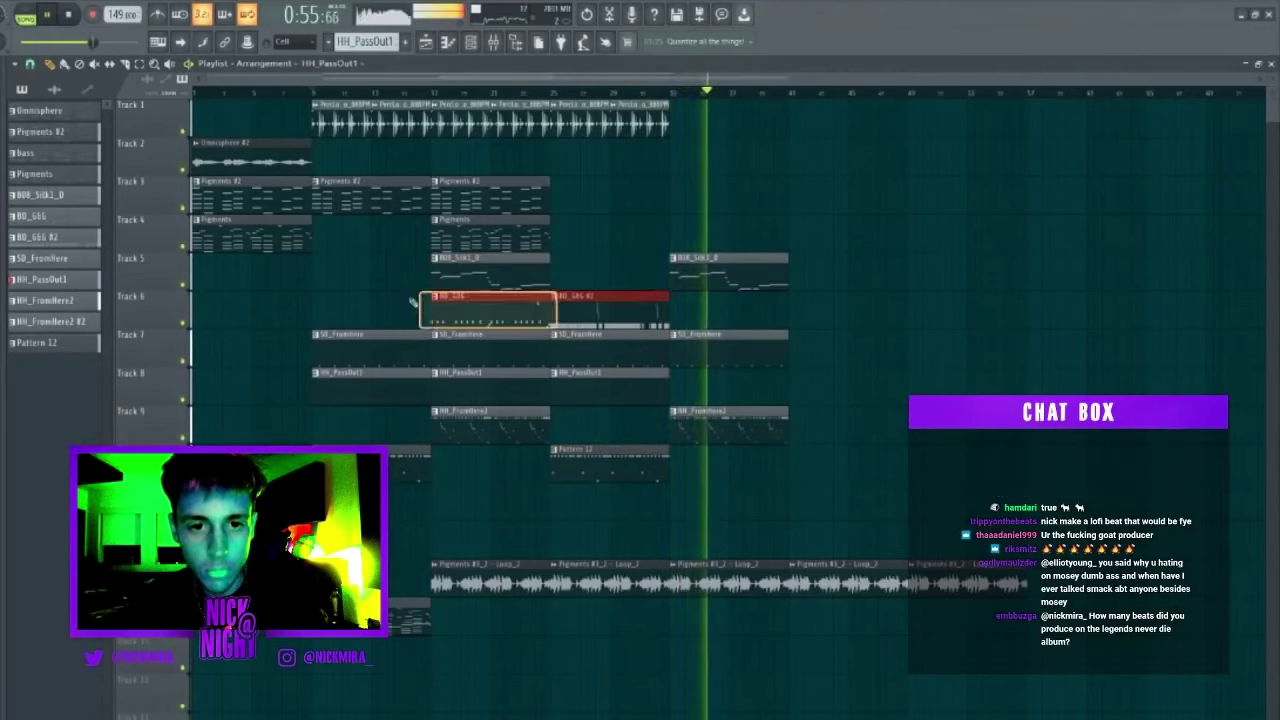
key("ctrl+b")
key("ctrl+d")
right_click(818, 304)
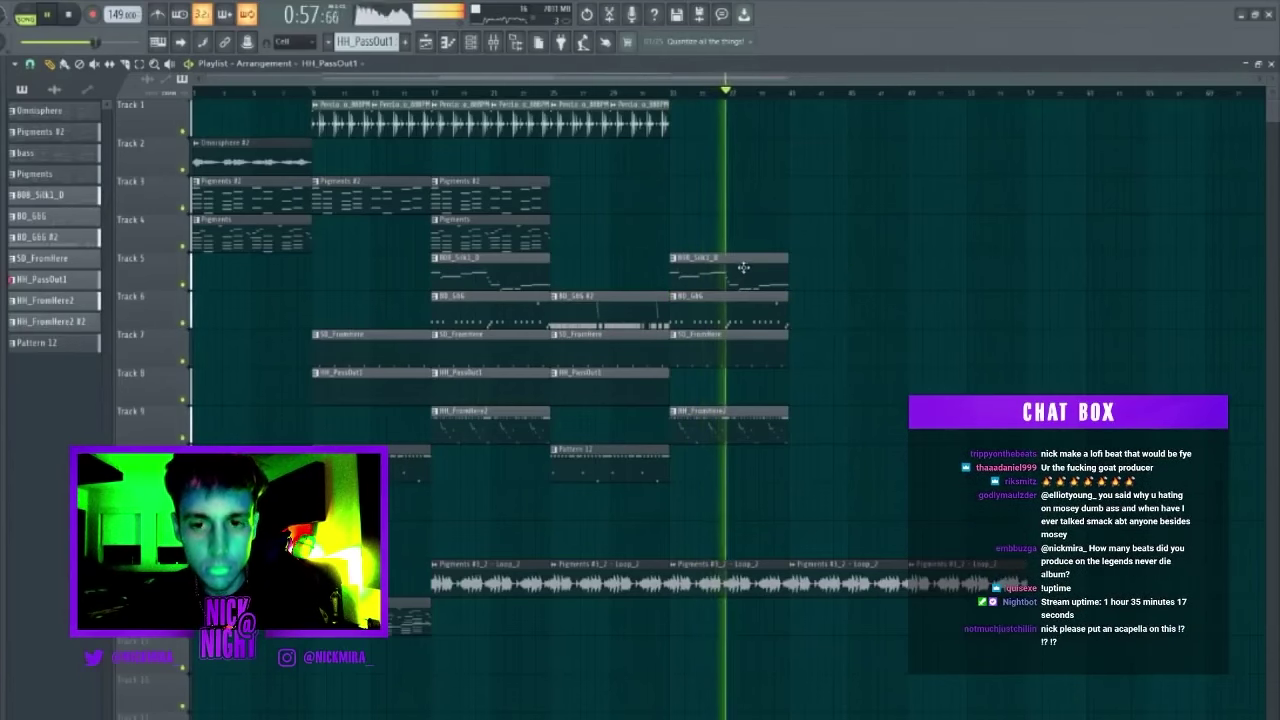
Make the Pigments #3_2 - Loop_2 audio clip at bar 33 unique and open its channel settings.
left_click(675, 564)
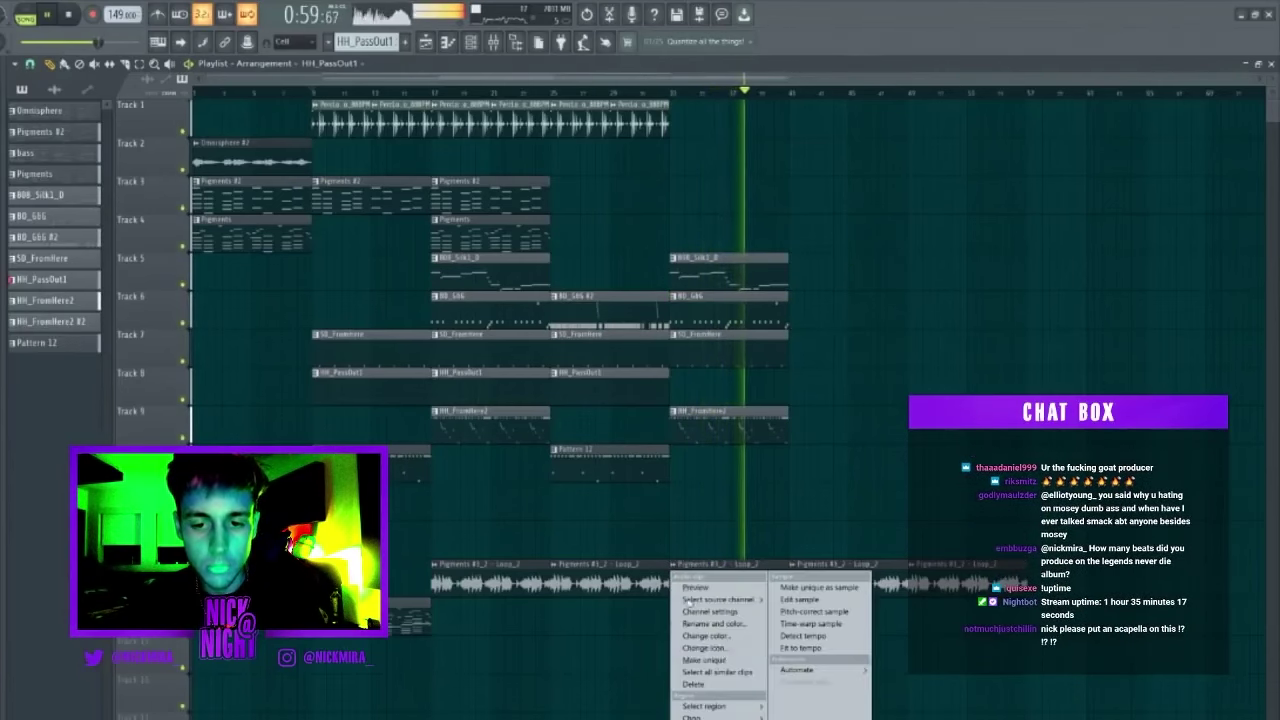
left_click(708, 660)
double_click(712, 583)
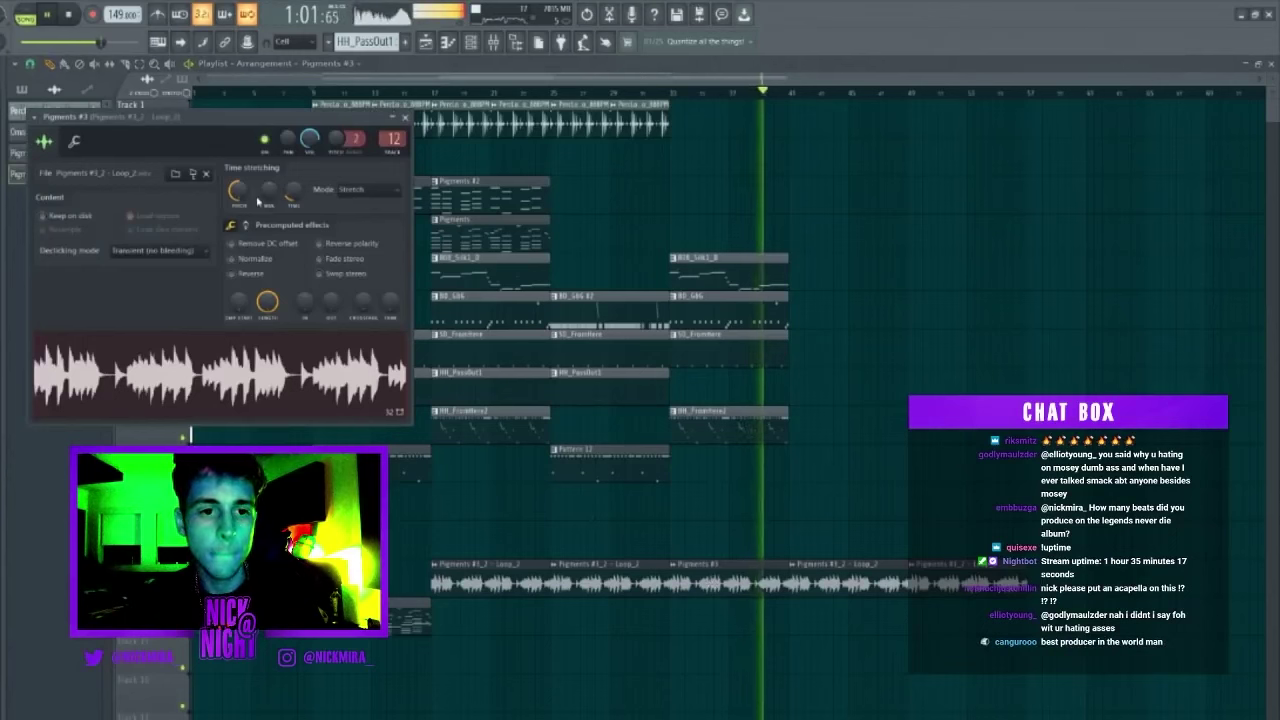
Play from bar 33 and route the unique Pigments #3 clip to mixer track 17.
left_click(673, 92)
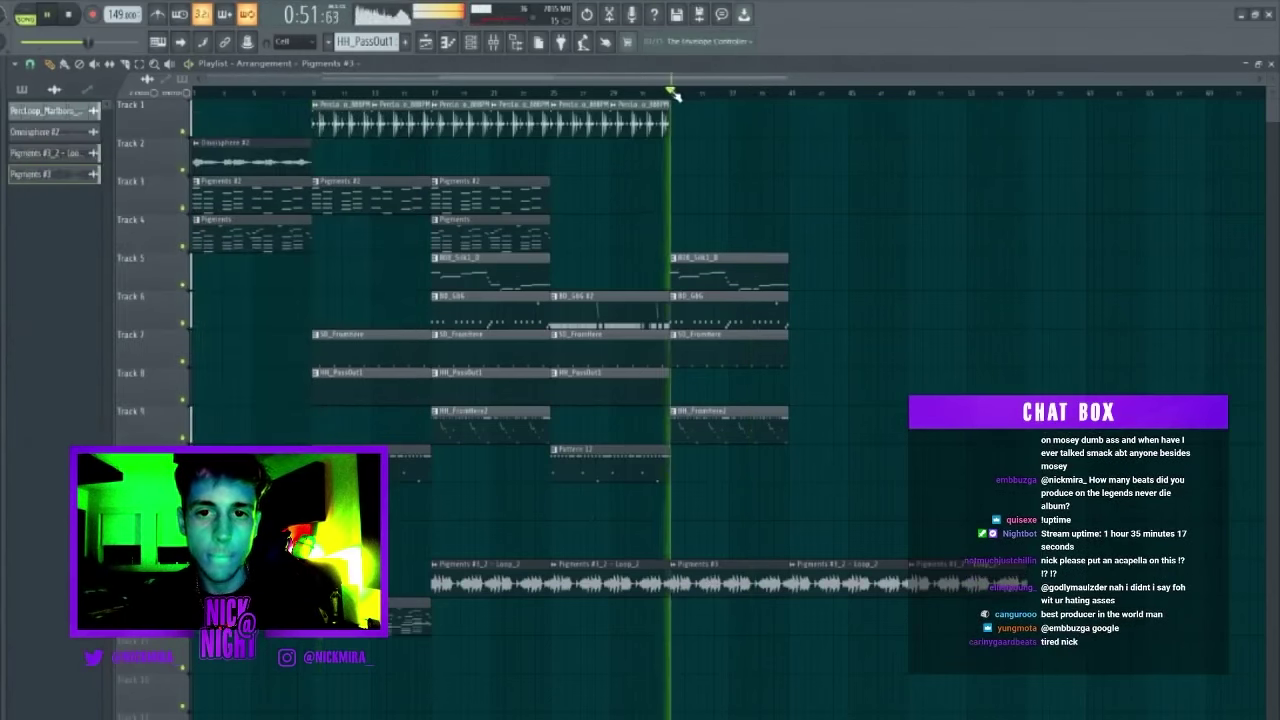
double_click(757, 580)
double_click(391, 143)
key("space")
key("space")
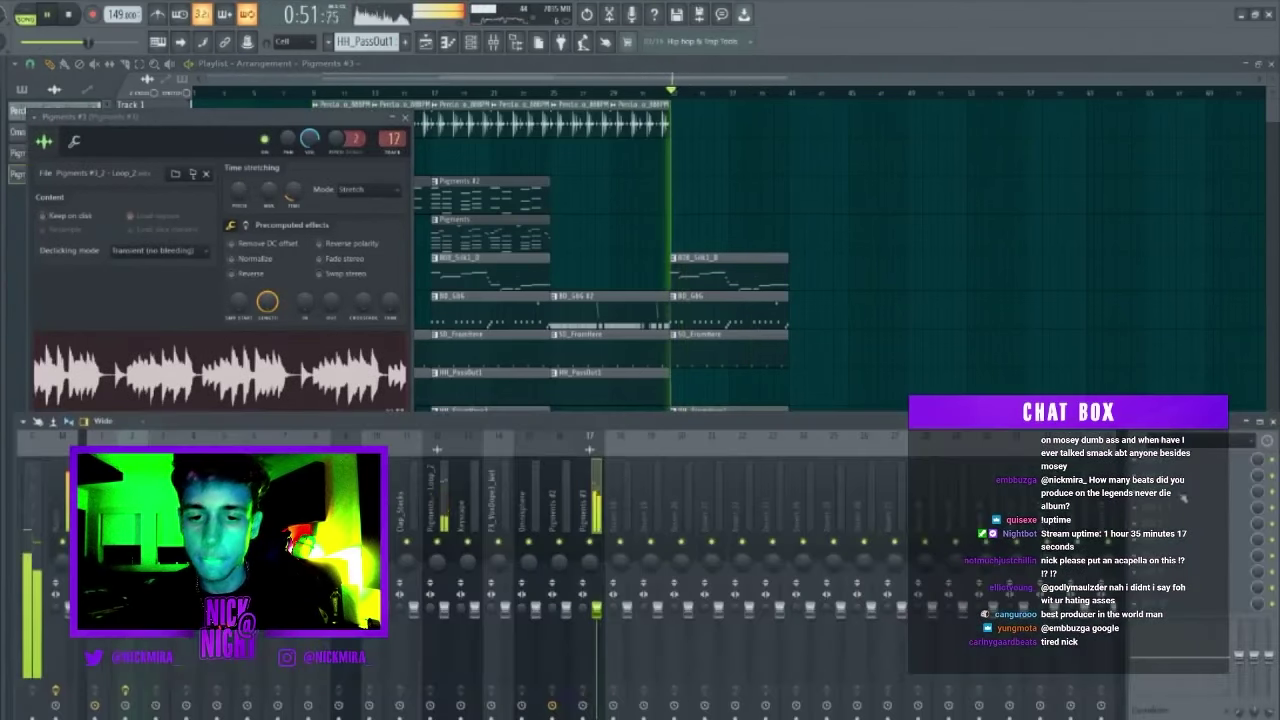
Load Effectrix on mixer track 17 and draw one Crush block across the middle of its step grid.
left_click(1194, 461)
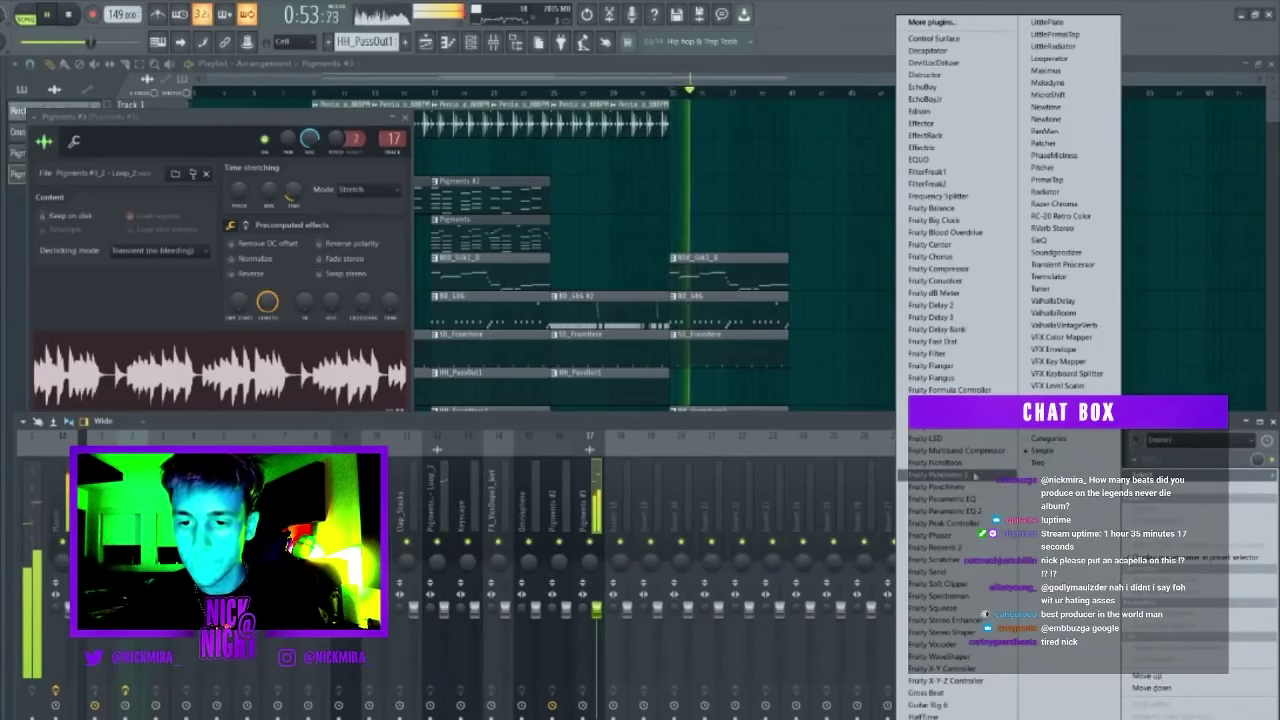
left_click(935, 147)
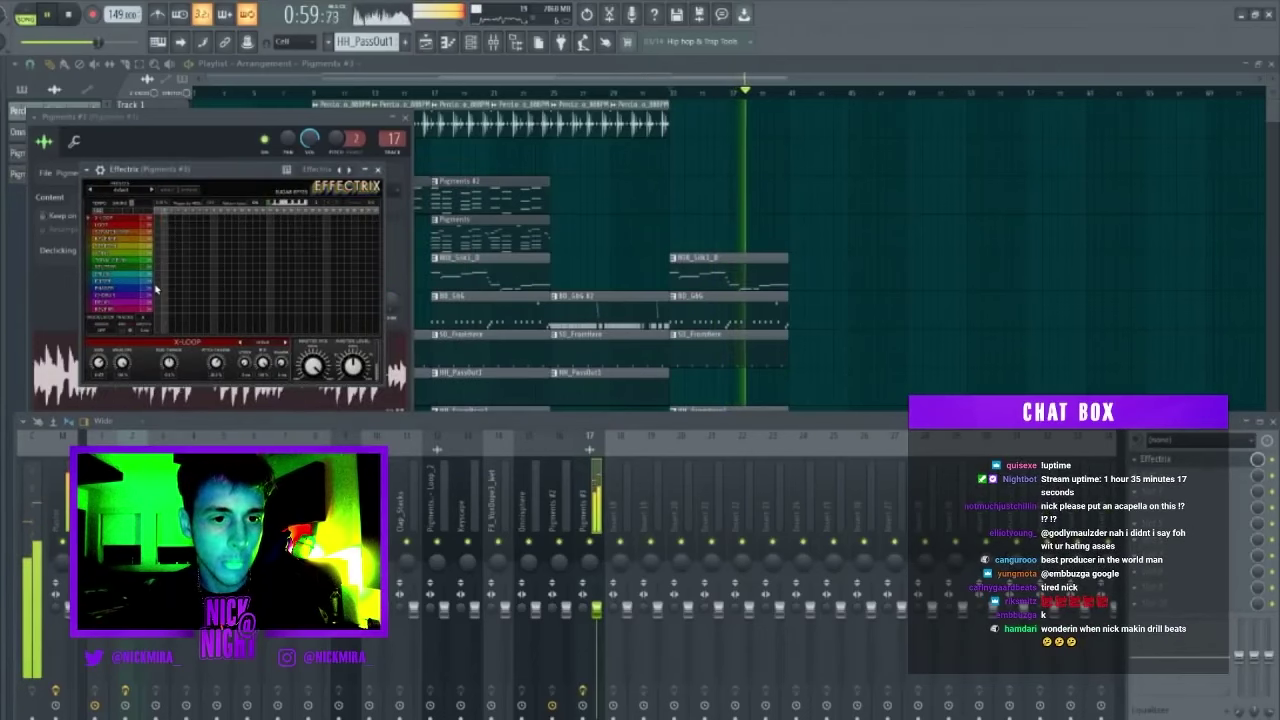
left_click_drag(155, 274, 293, 274)
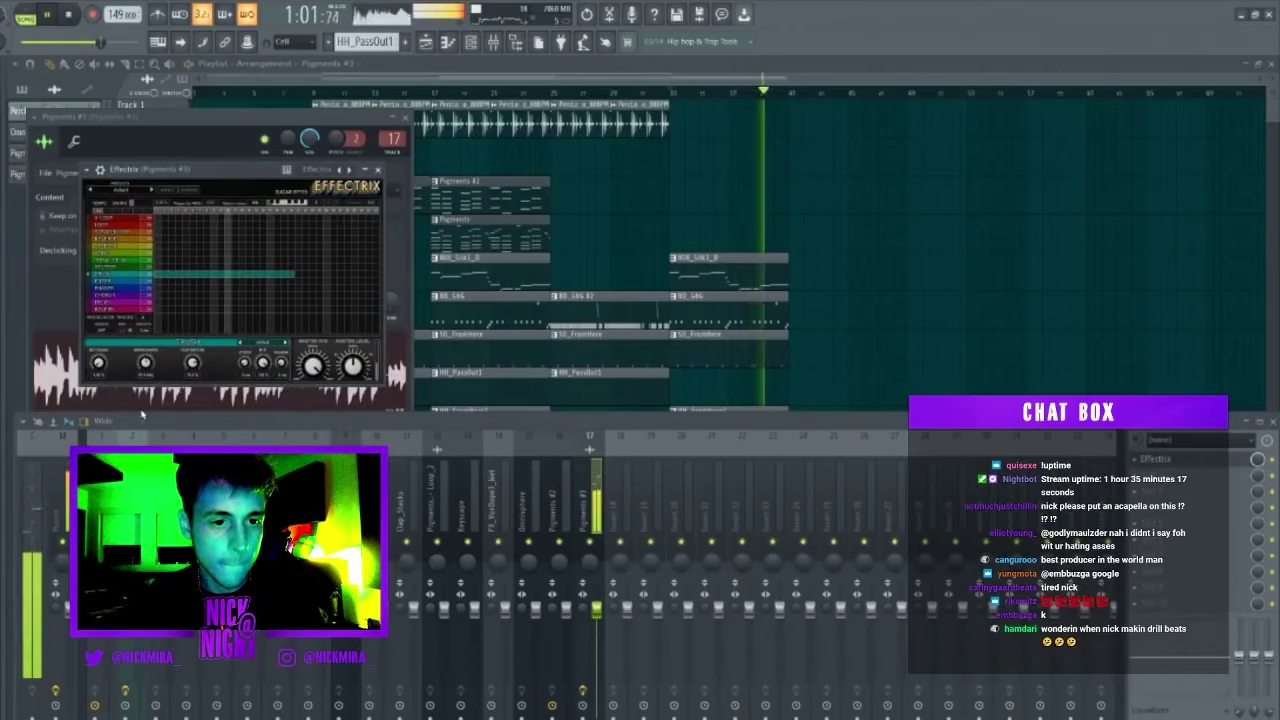
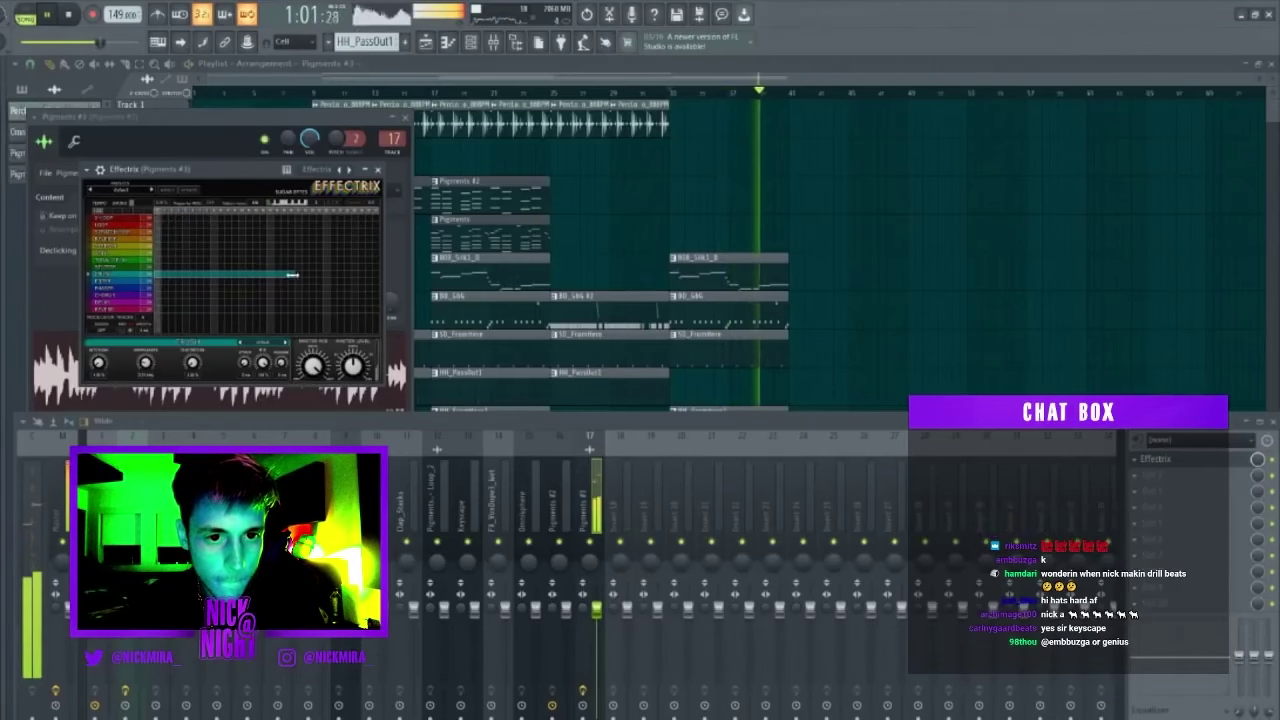
left_click_drag(372, 276, 379, 276)
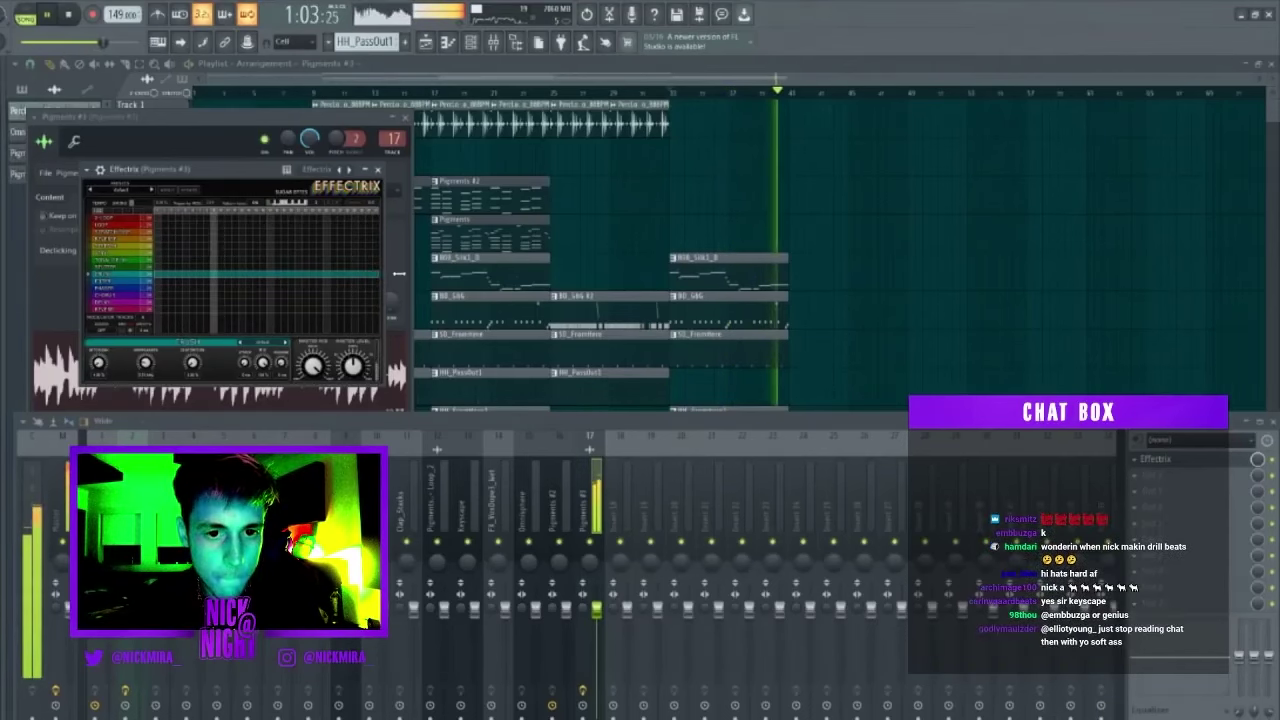
left_click_drag(156, 274, 209, 275)
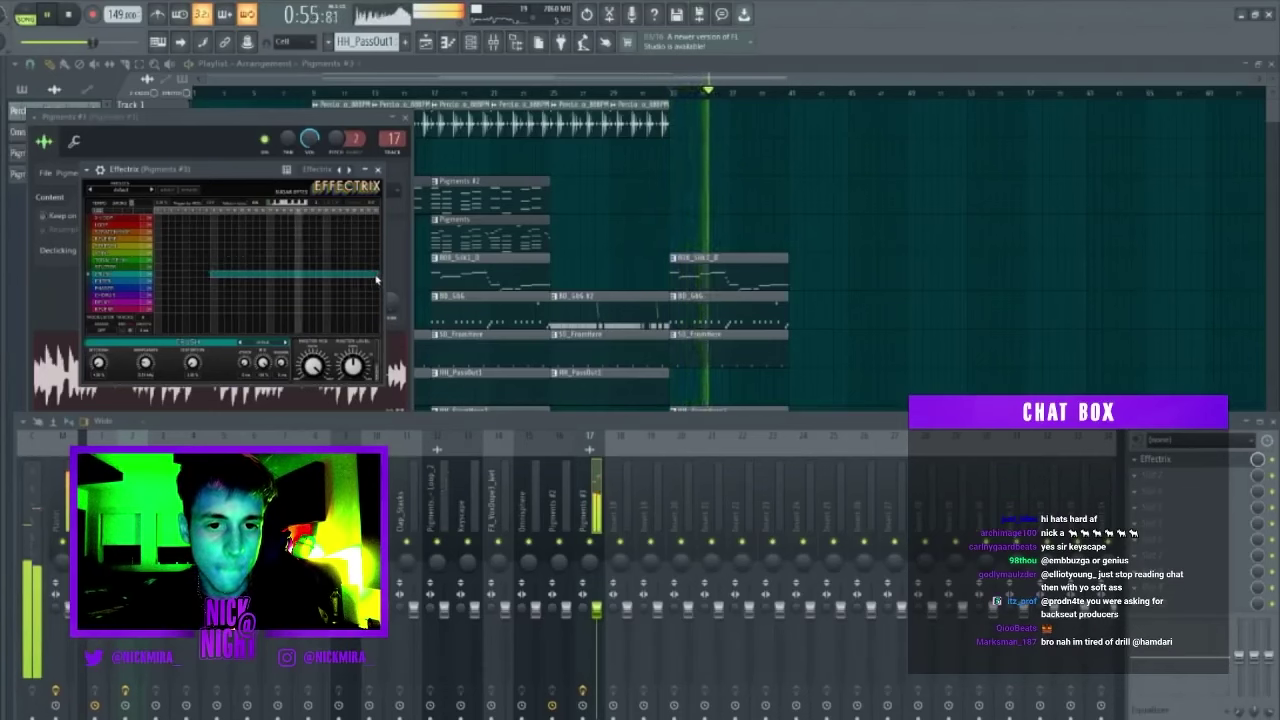
mouse_move(337, 276)
left_mouse_down()
mouse_move(264, 277)
mouse_move(330, 277)
left_mouse_up()
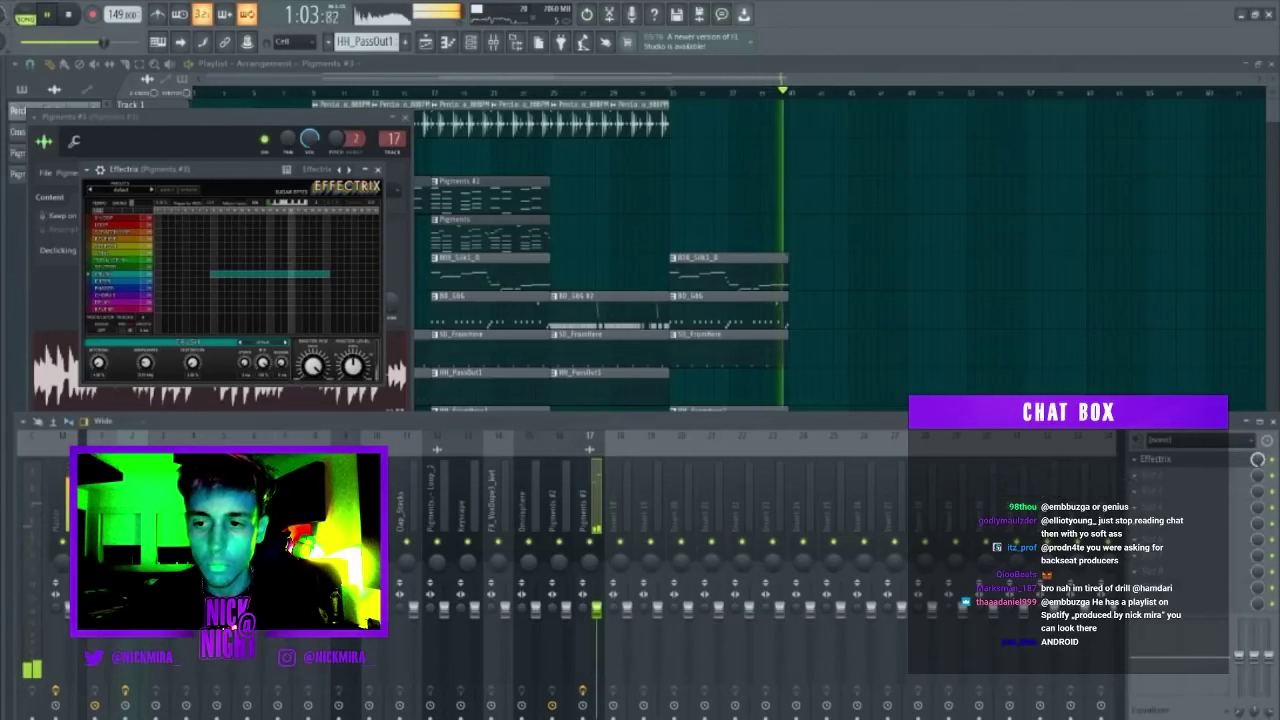
Draw two separate Reverse blocks in the Effectrix grid, one in each half, and close all open windows.
left_click(1207, 478)
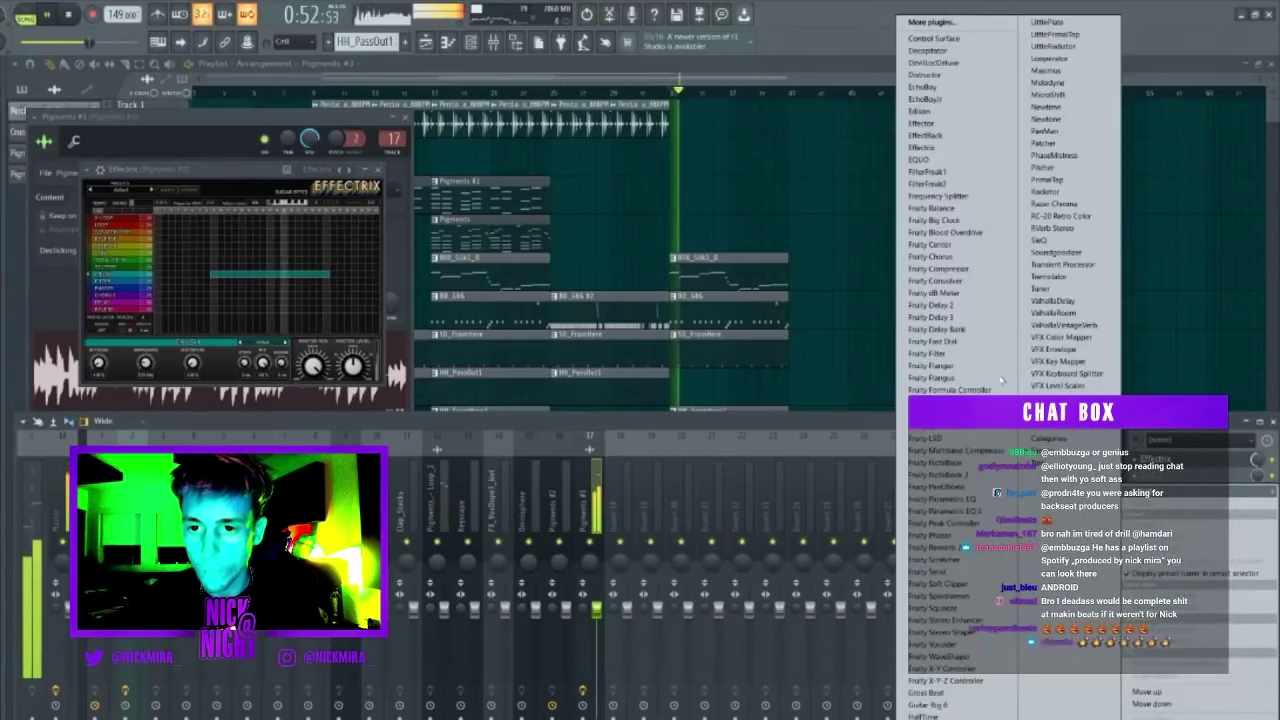
left_click(165, 168)
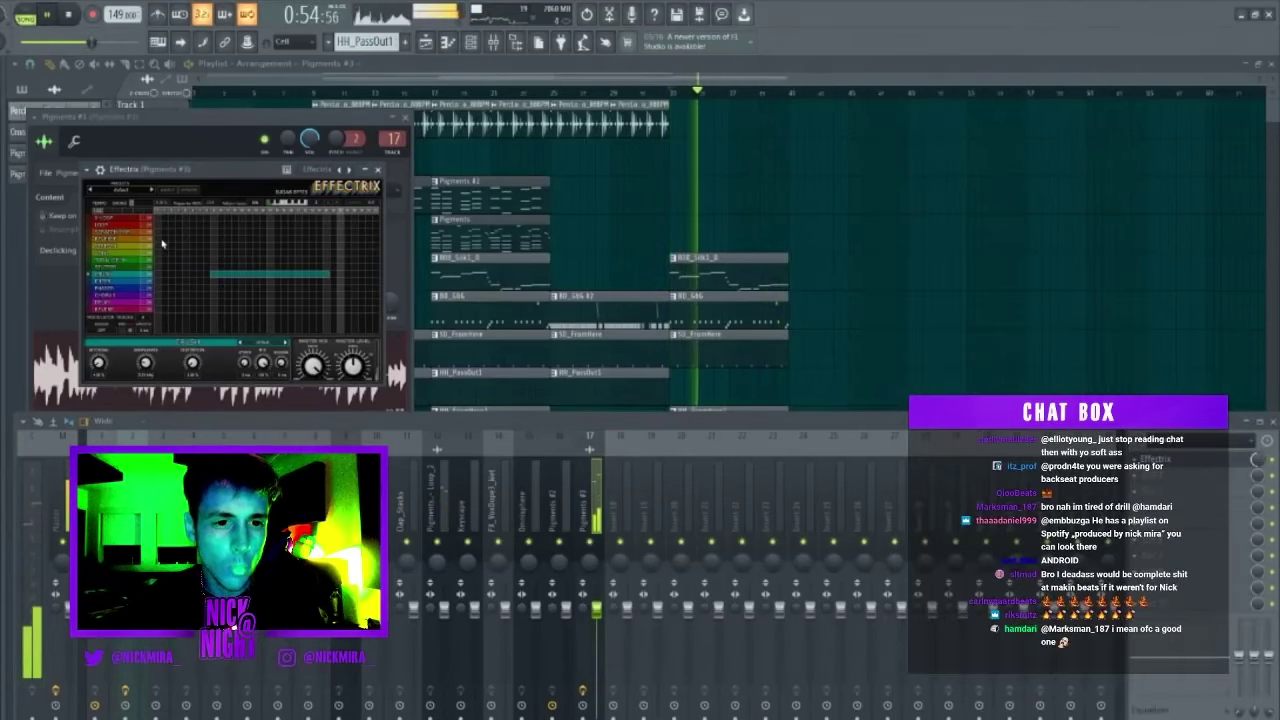
left_click_drag(167, 240, 239, 240)
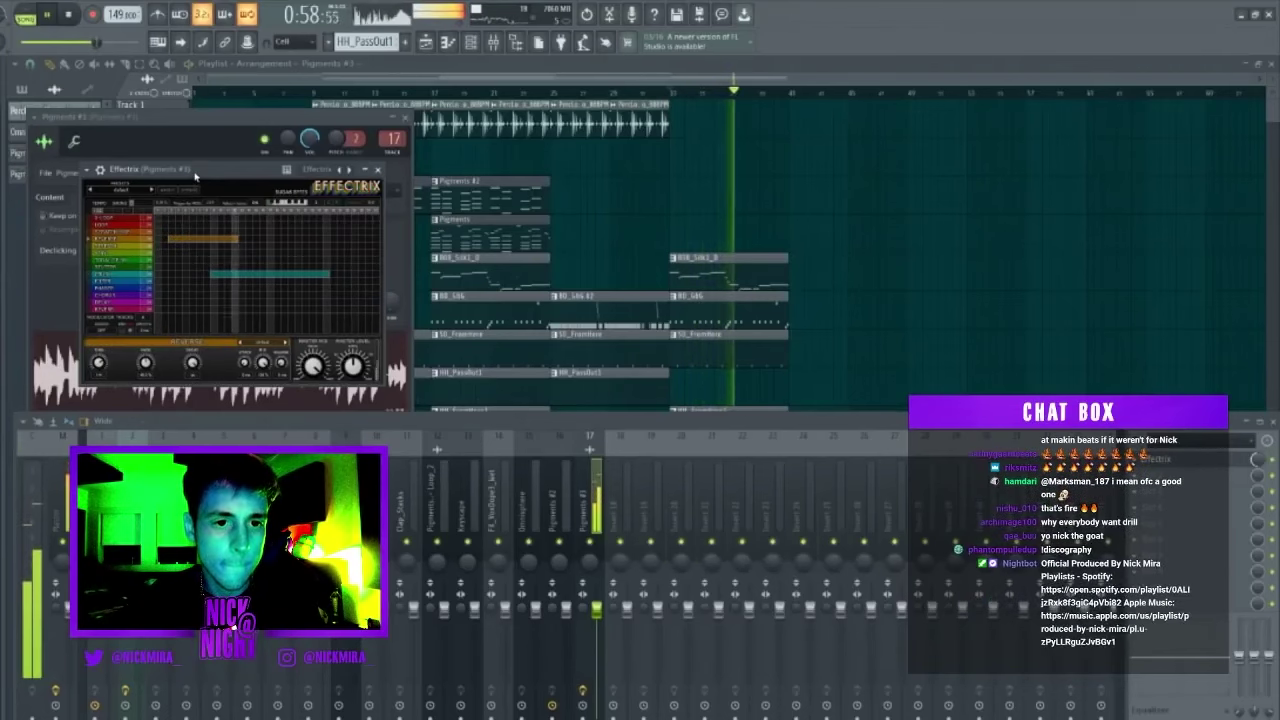
left_click_drag(286, 240, 357, 240)
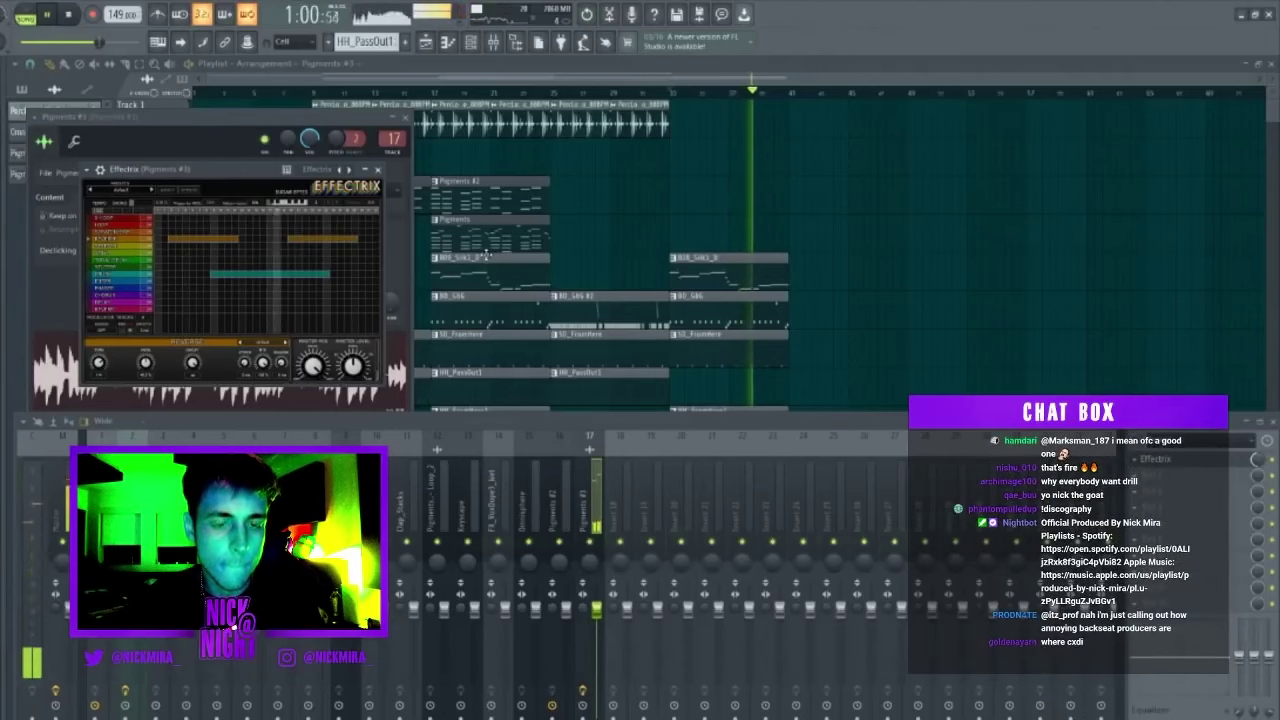
left_click(378, 170)
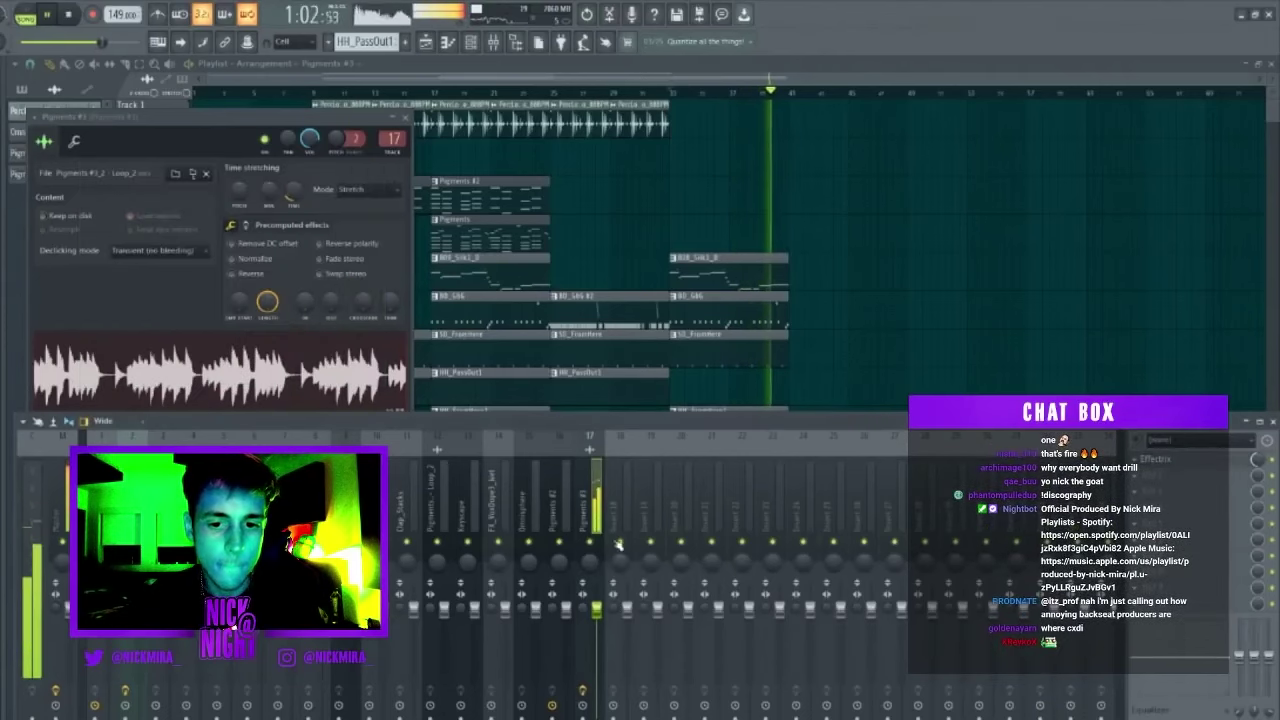
key("F12")
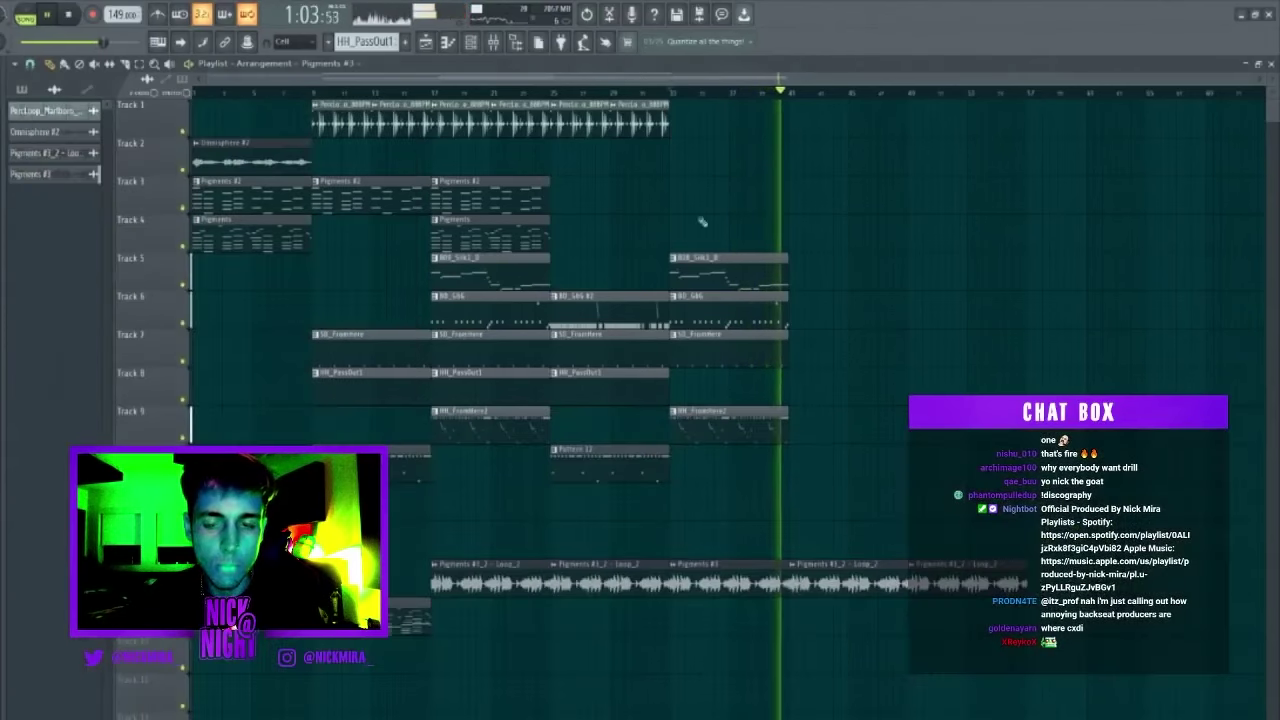
left_click(674, 566)
left_click(727, 630)
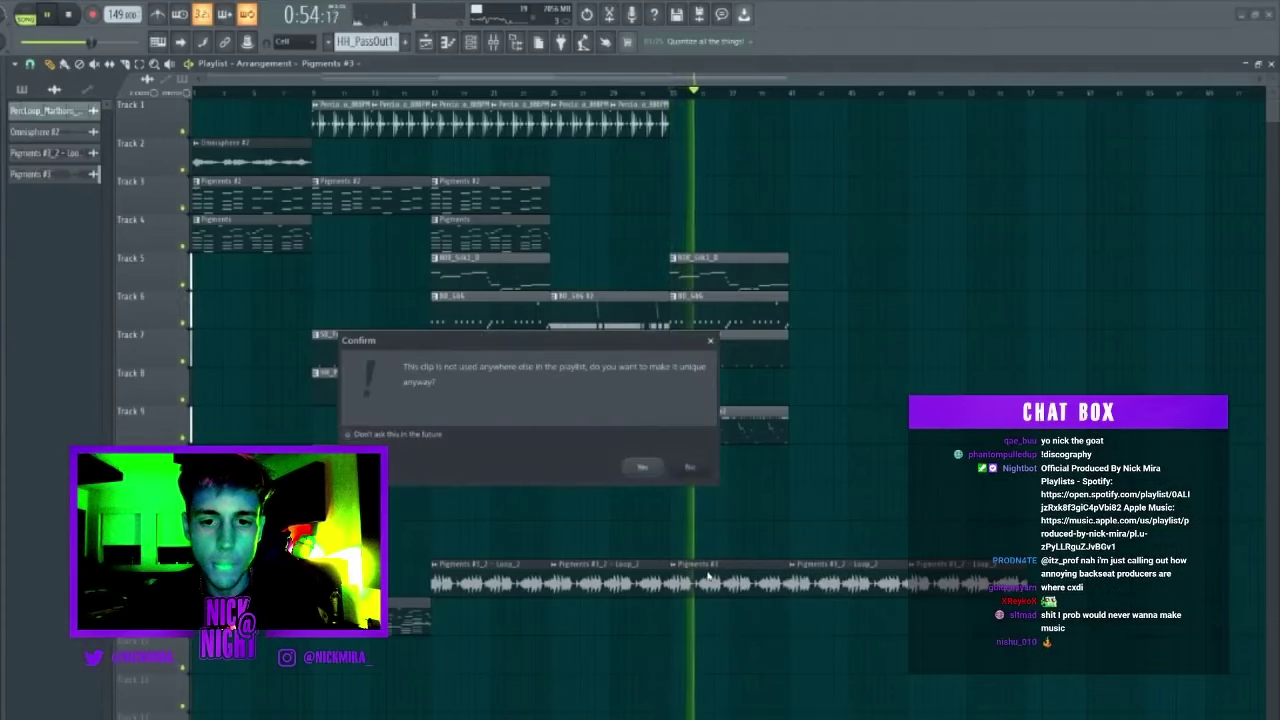
left_click(689, 470)
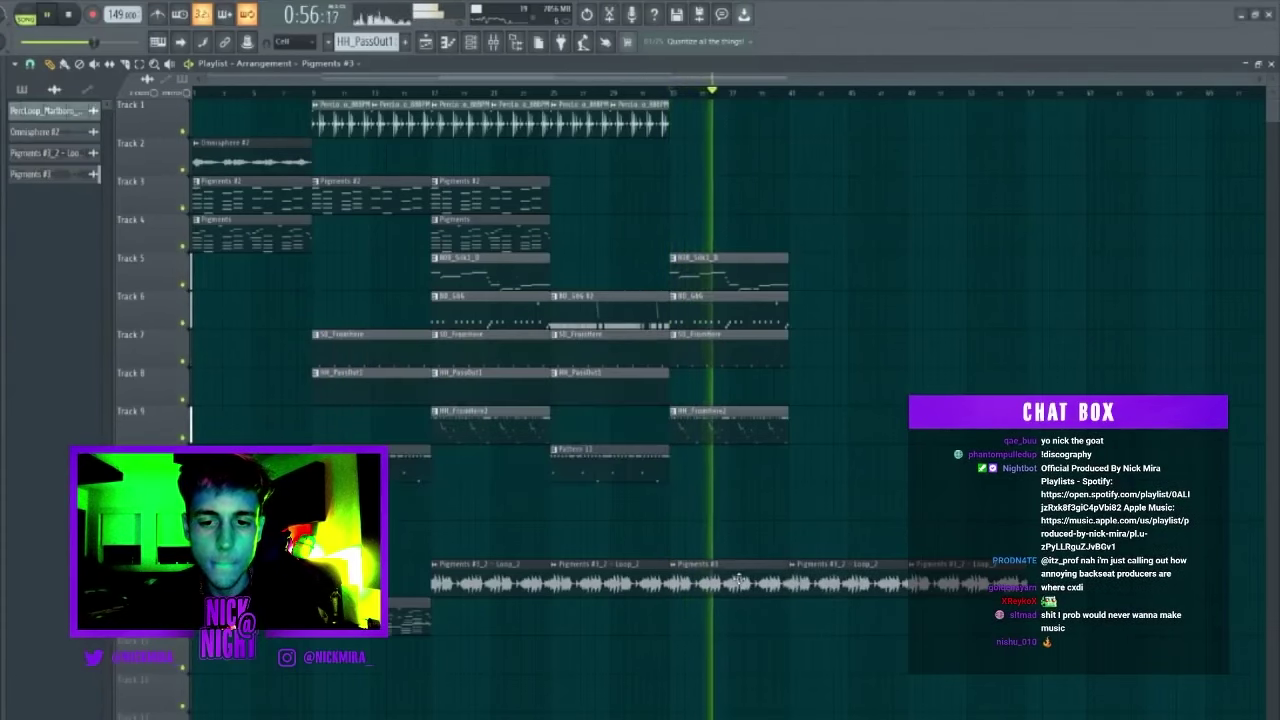
Change the Pigments #3 clip's stretch pitch and load Fruity Parametric EQ 2 below Effectrix on mixer track 17.
double_click(694, 580)
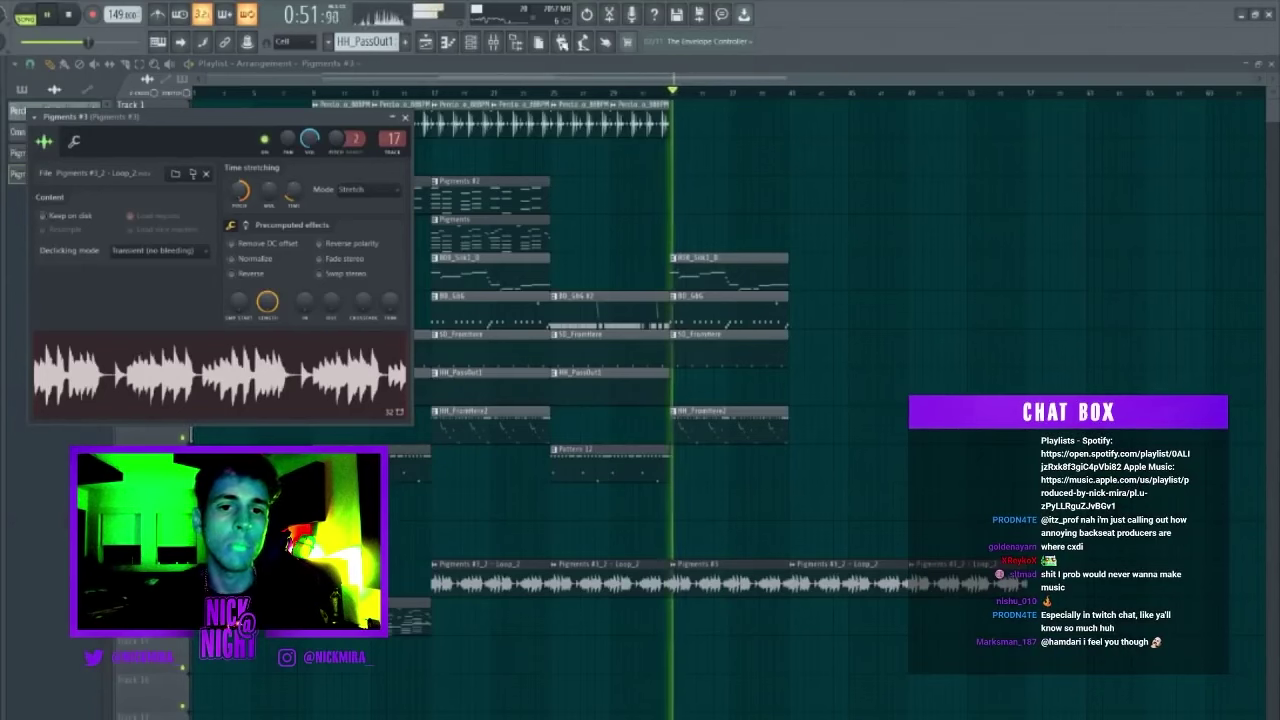
key("F9")
left_click(1143, 476)
mouse_move(1165, 496)
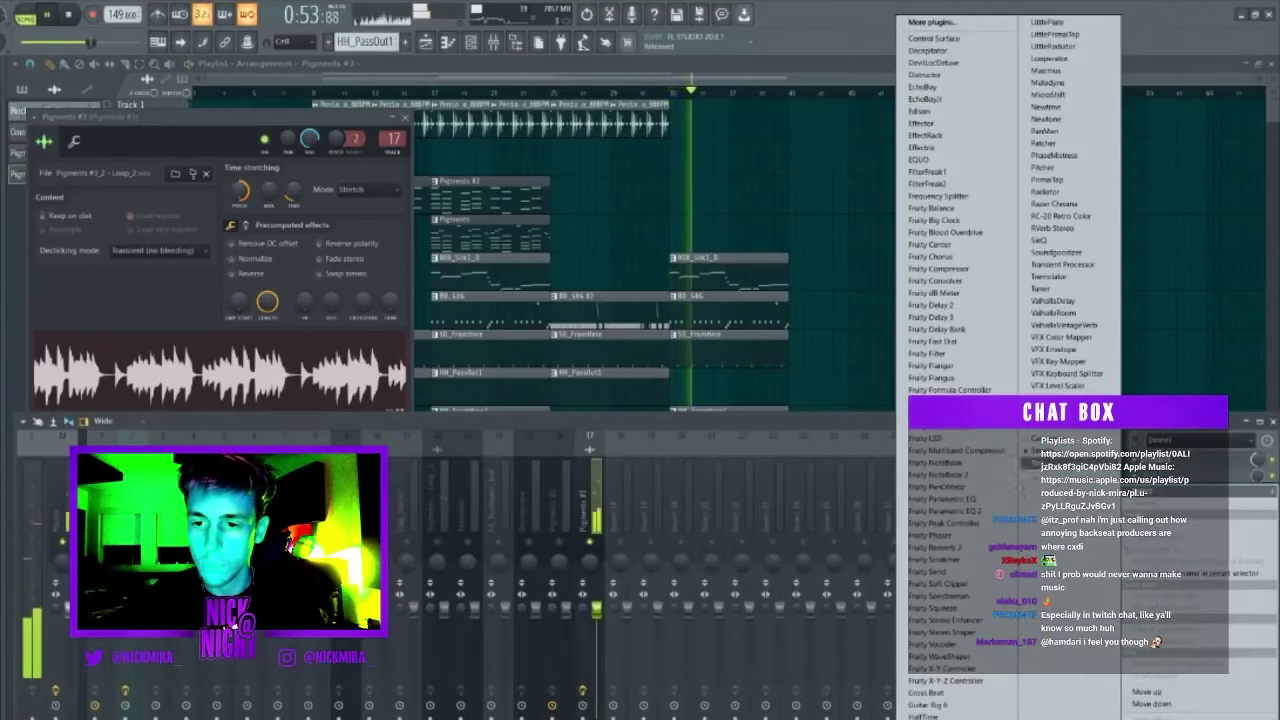
left_click(985, 515)
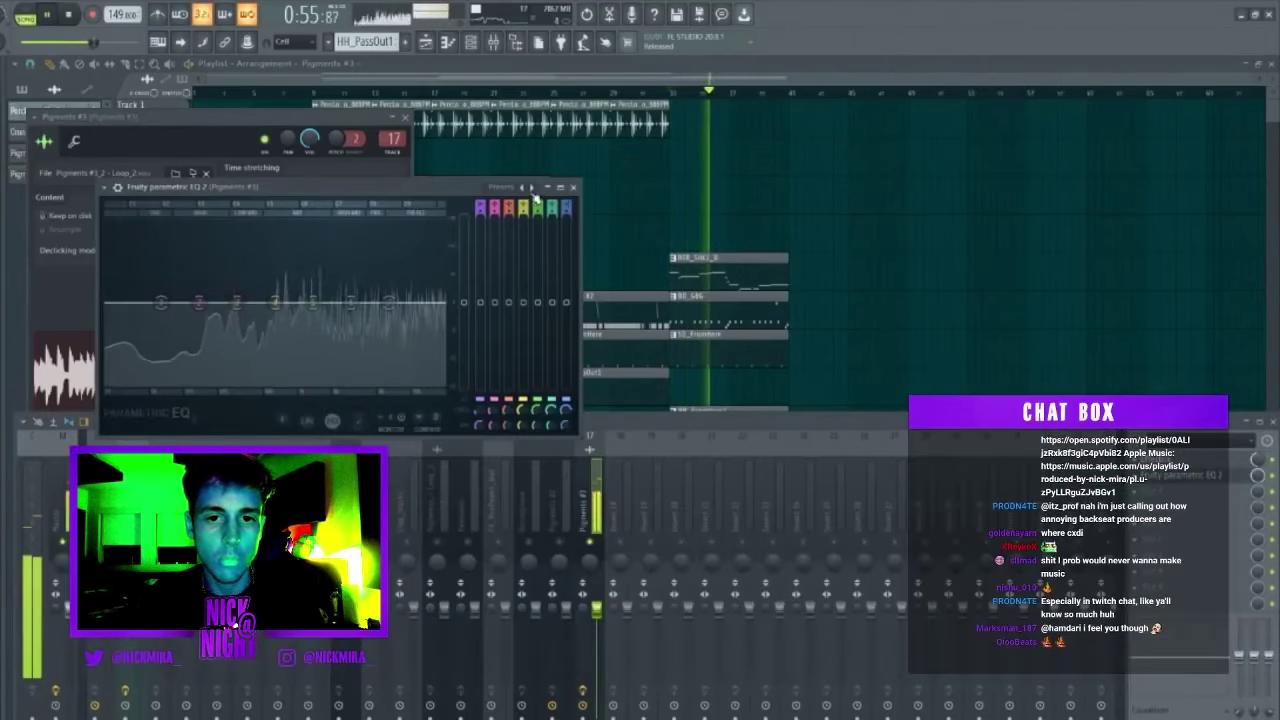
Apply a low- and high-cut preset in Parametric EQ 2, narrow the passed band from both sides, and close the EQ.
left_click(501, 199)
left_click(570, 262)
left_click_drag(223, 286, 215, 301)
left_click_drag(406, 295, 347, 301)
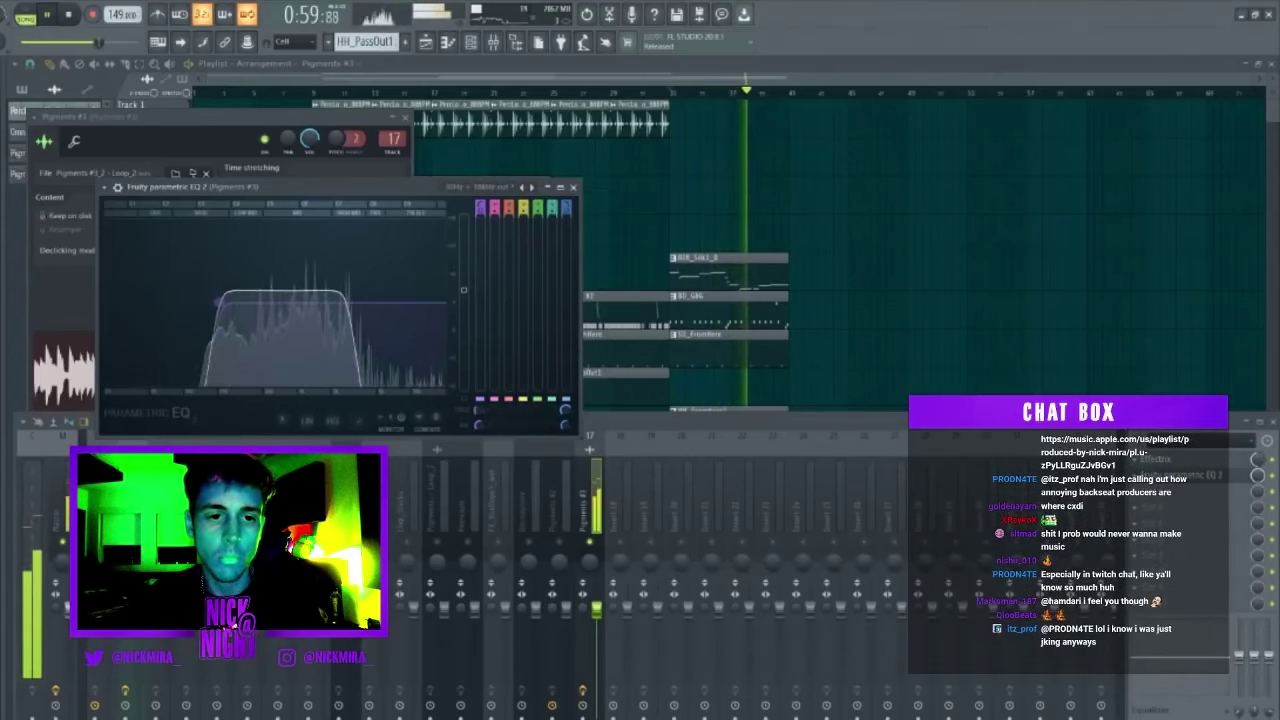
left_click_drag(215, 302, 240, 302)
key("Escape")
Load HalfTime below Parametric EQ 2 on mixer track 17, replay the fifth section, and keep its mix at 100%.
left_click(1143, 491)
mouse_move(1160, 507)
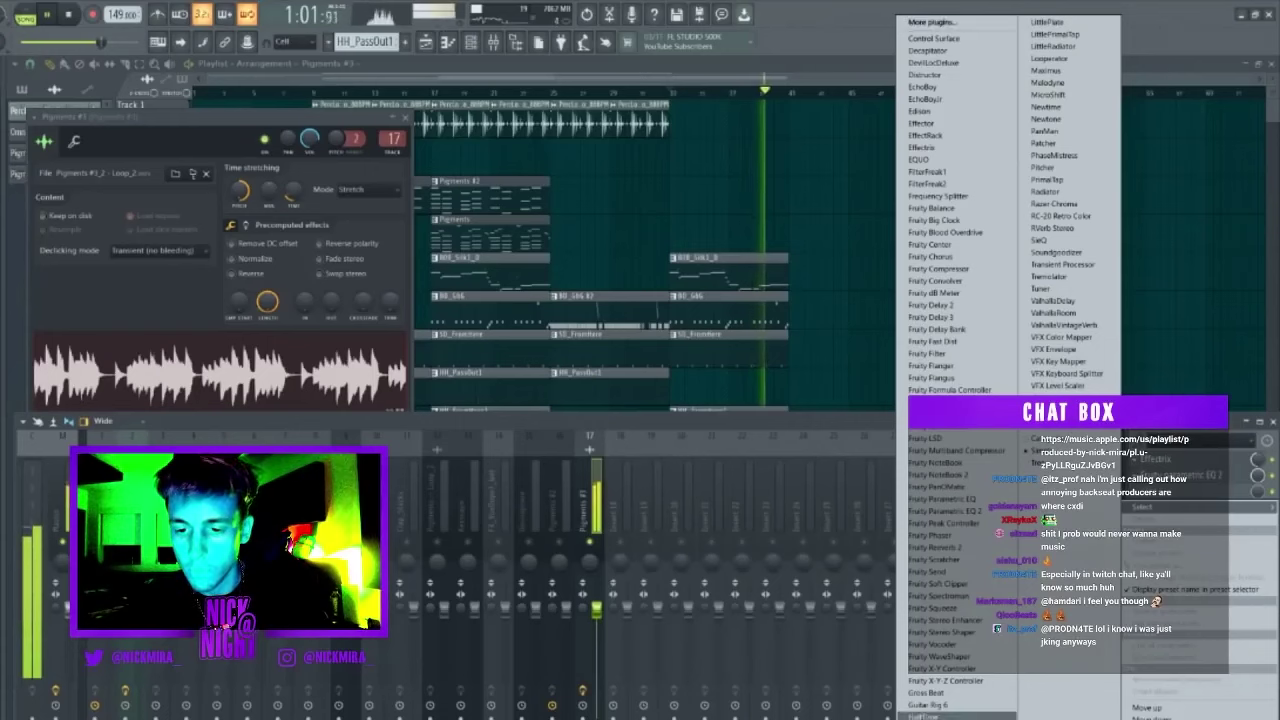
left_click(924, 716)
key("space")
key("space")
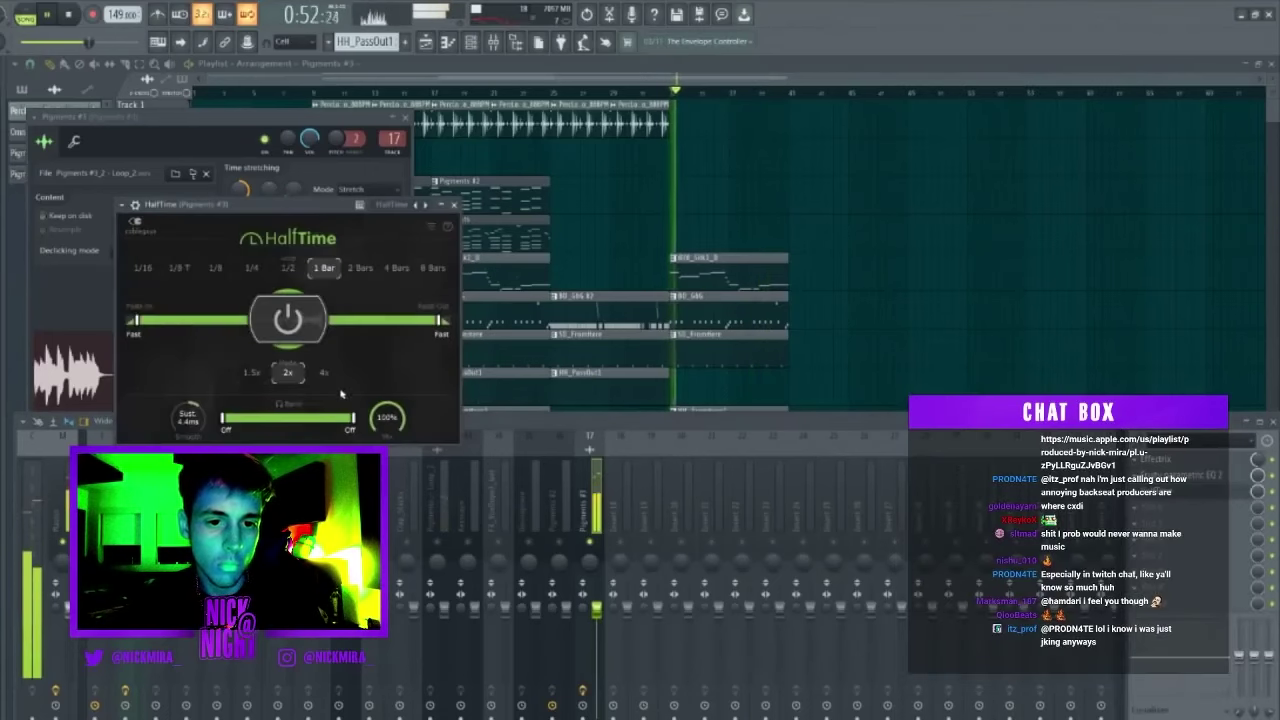
left_click_drag(396, 422, 396, 395)
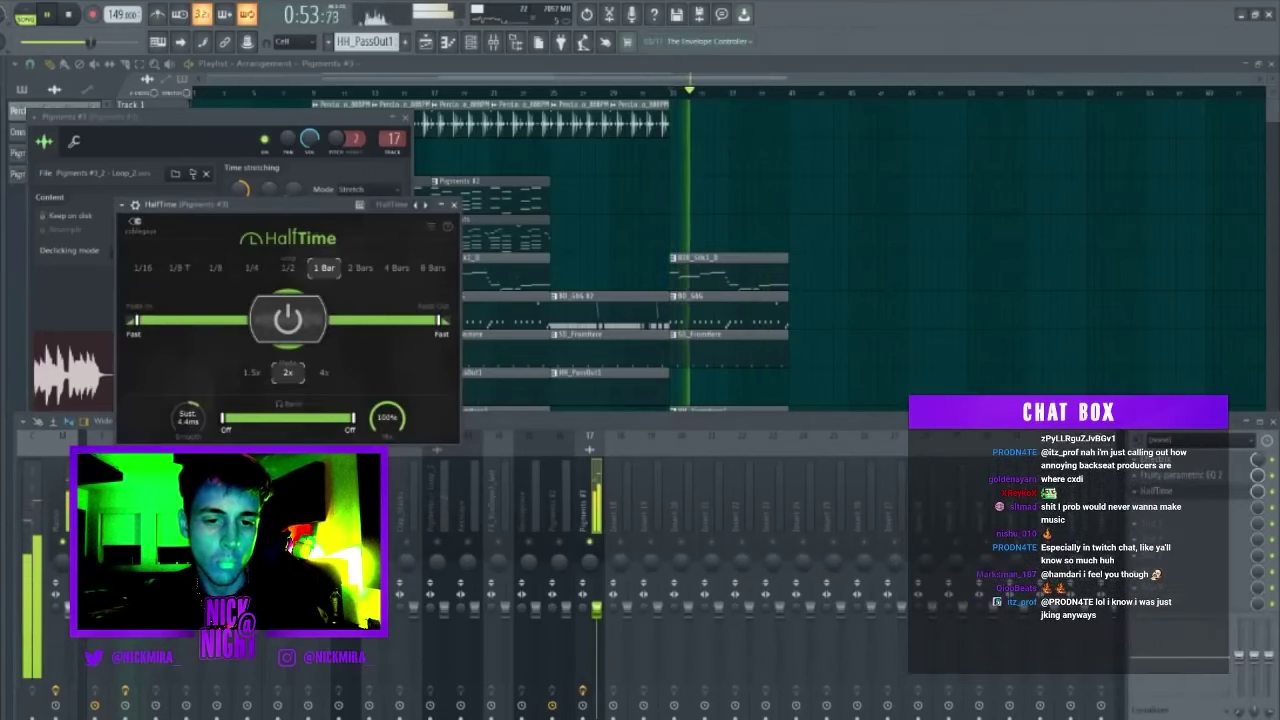
Load Gross Beat below HalfTime on mixer track 17 and choose its sidechain volume preset.
left_click(1238, 561)
mouse_move(1145, 522)
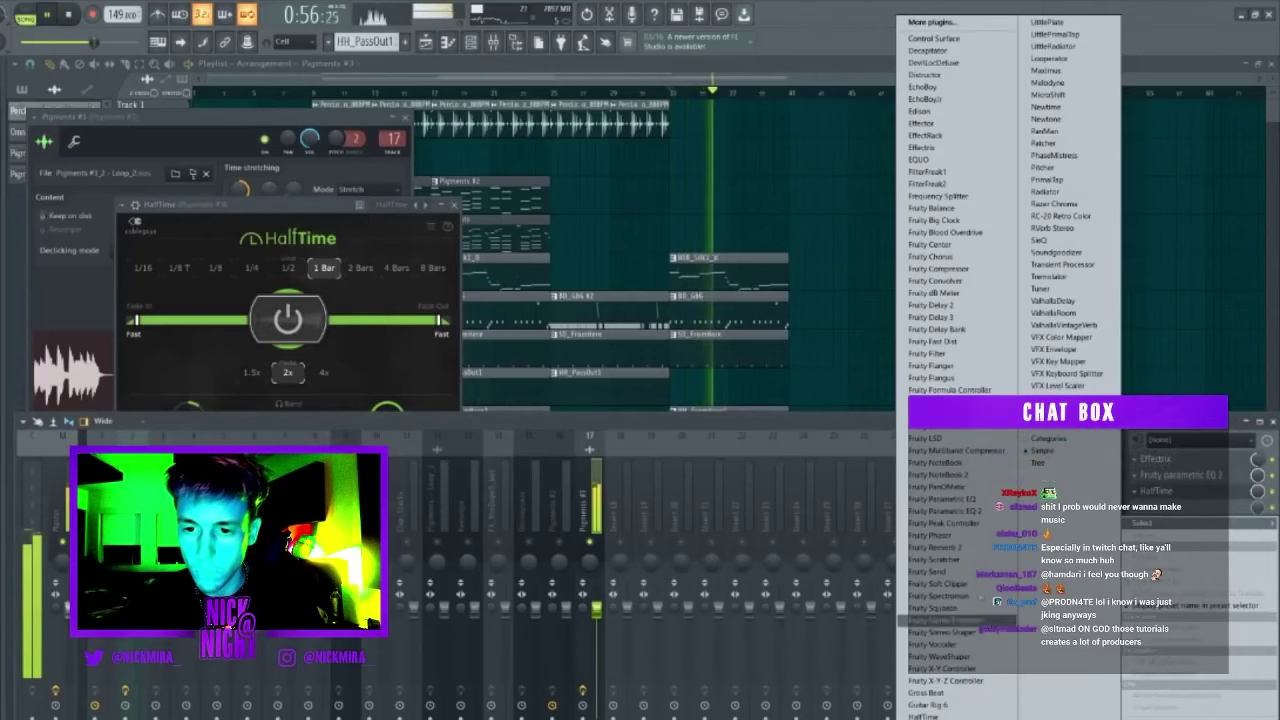
left_click(926, 692)
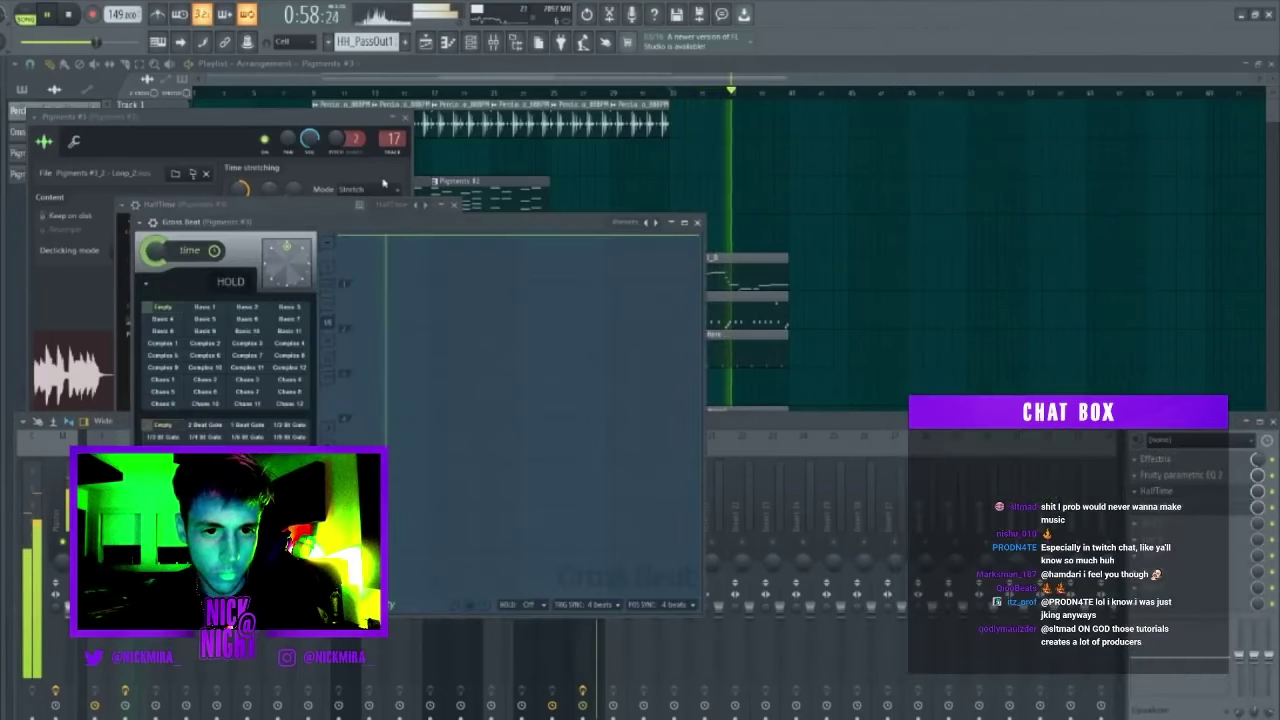
left_click(228, 461)
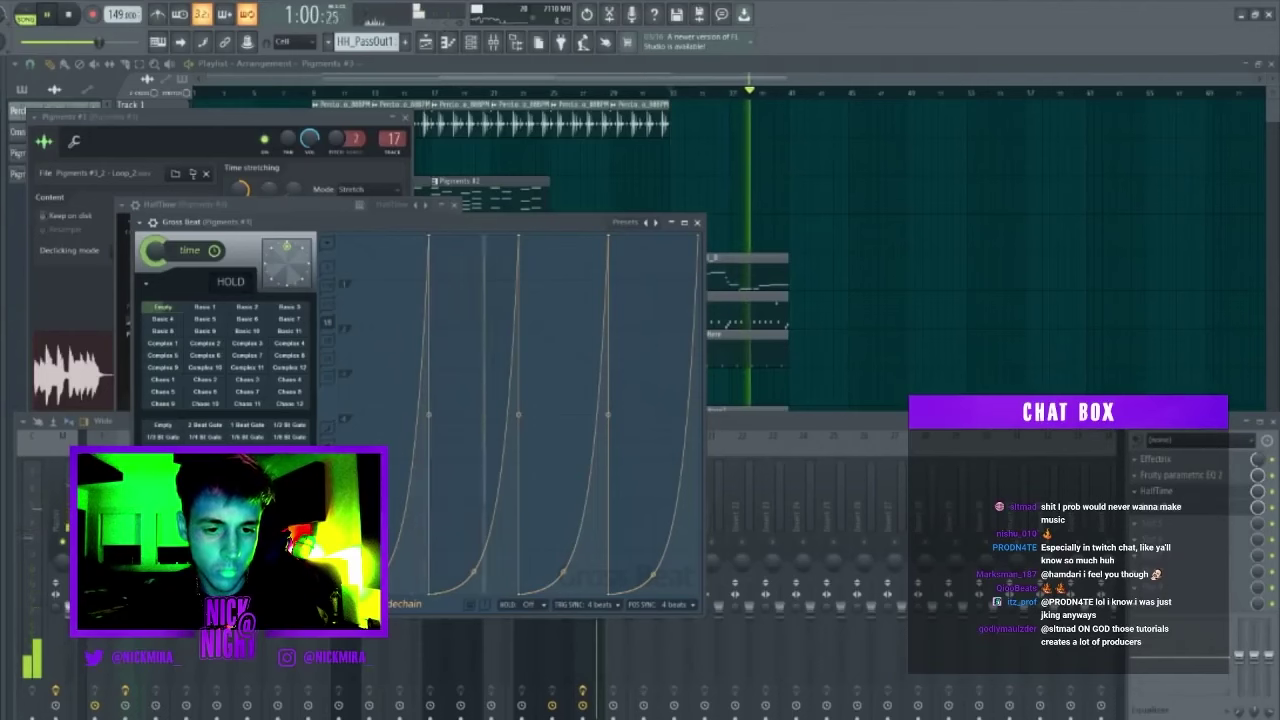
Straighten all four curved ramps of Gross Beat's sidechain envelope by resetting their tension, and close Gross Beat and the mixer.
right_click(384, 573)
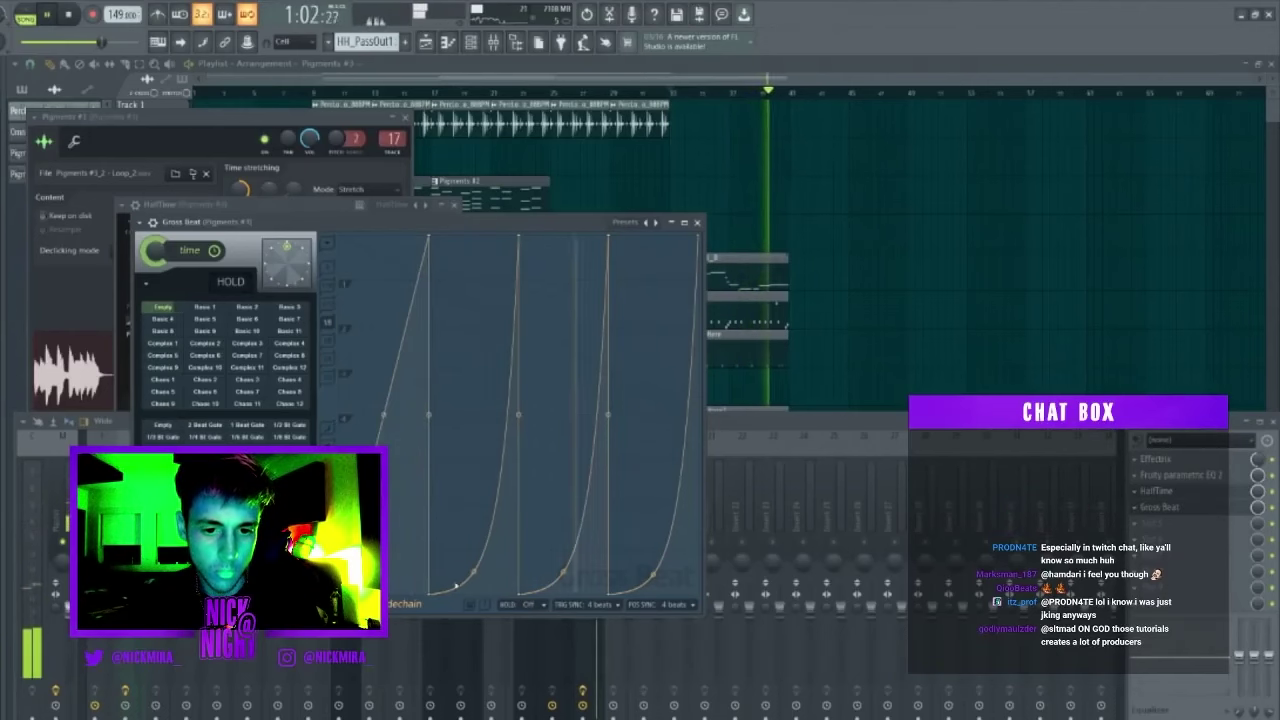
right_click(473, 572)
right_click(563, 572)
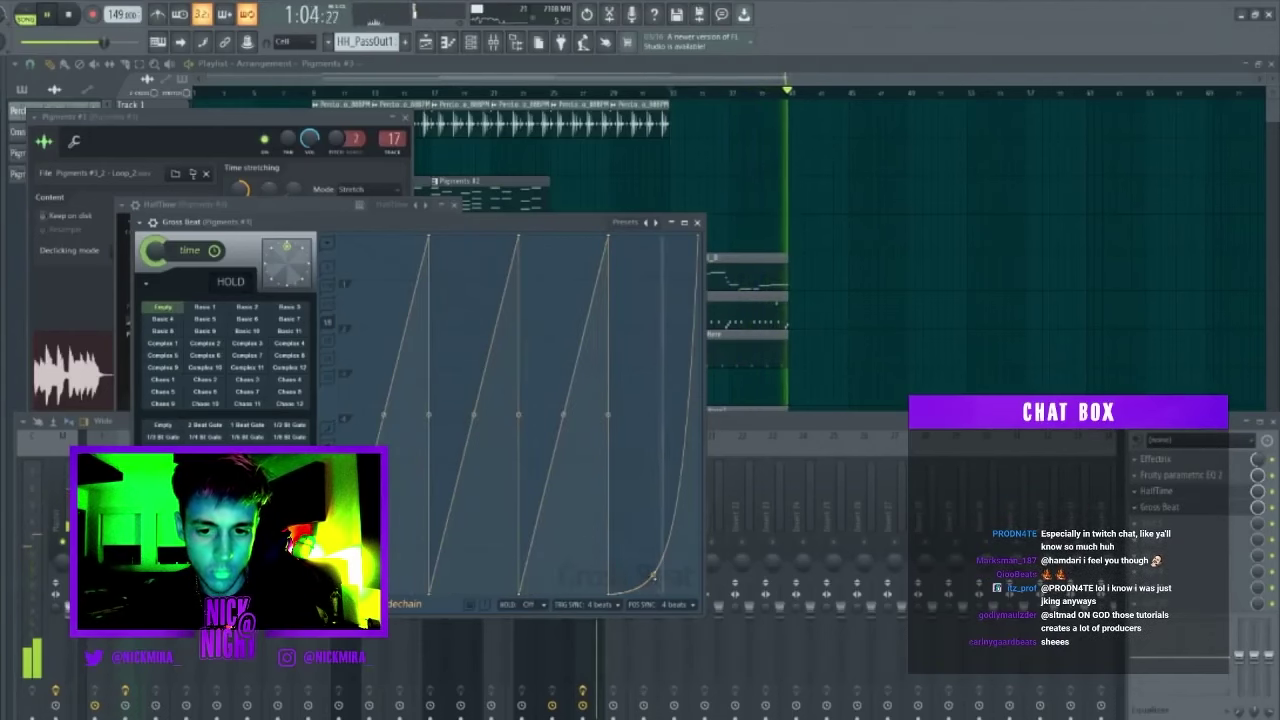
right_click(653, 576)
key("Escape")
key("Escape")
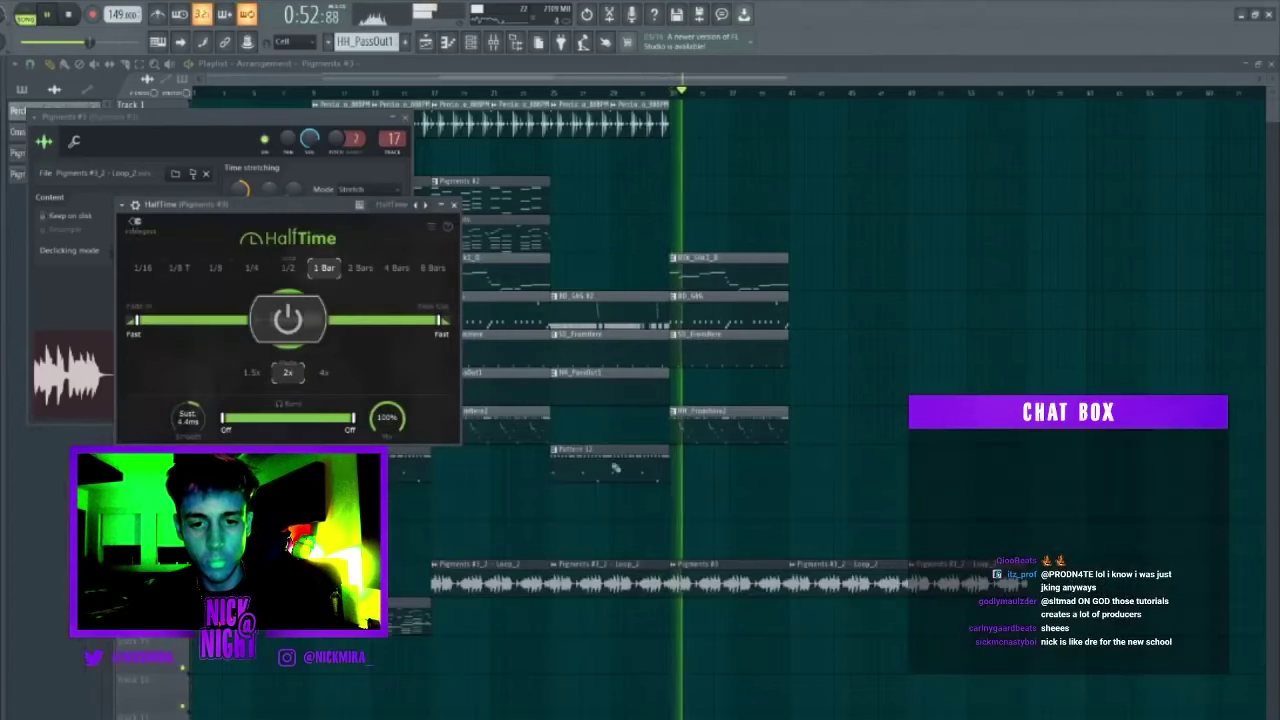
Close the effect windows, set the Pigments #3 channel's pitch range to 12, reset its pitch, and replay the fifth section.
key("F9")
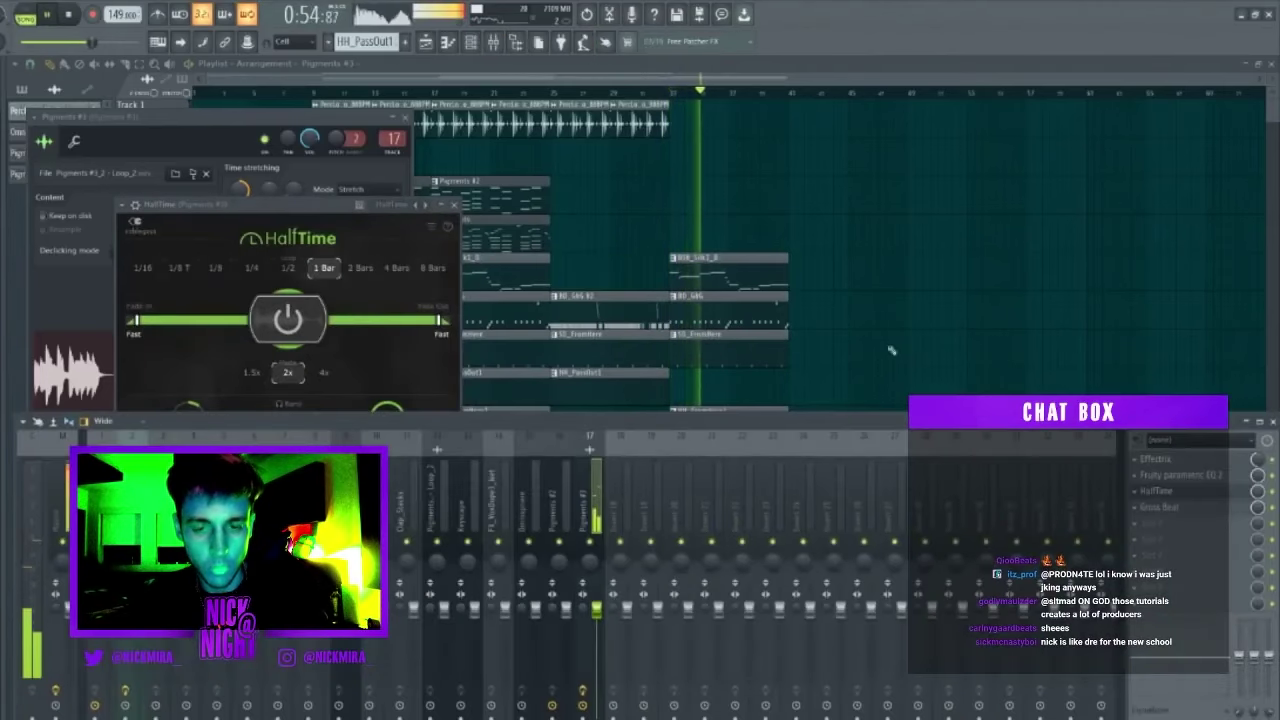
key("Escape")
key("Escape")
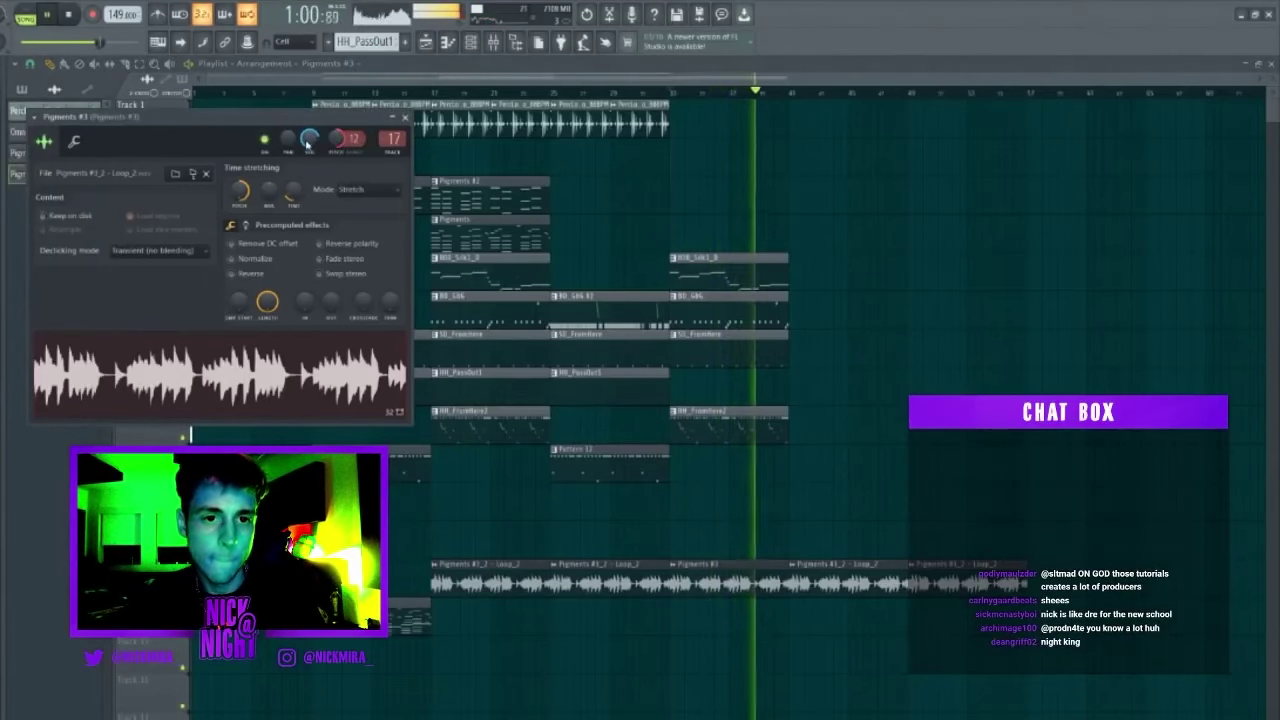
right_click(341, 138)
left_click(362, 146)
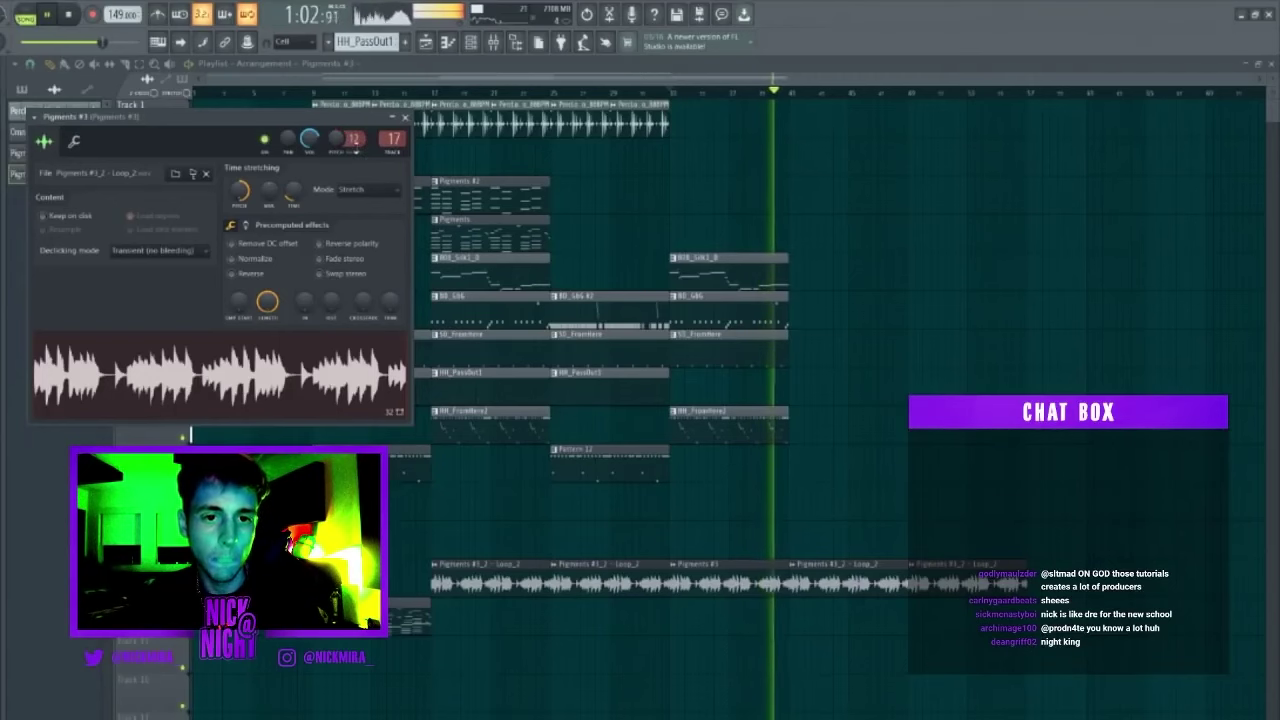
left_click(405, 118)
key("space")
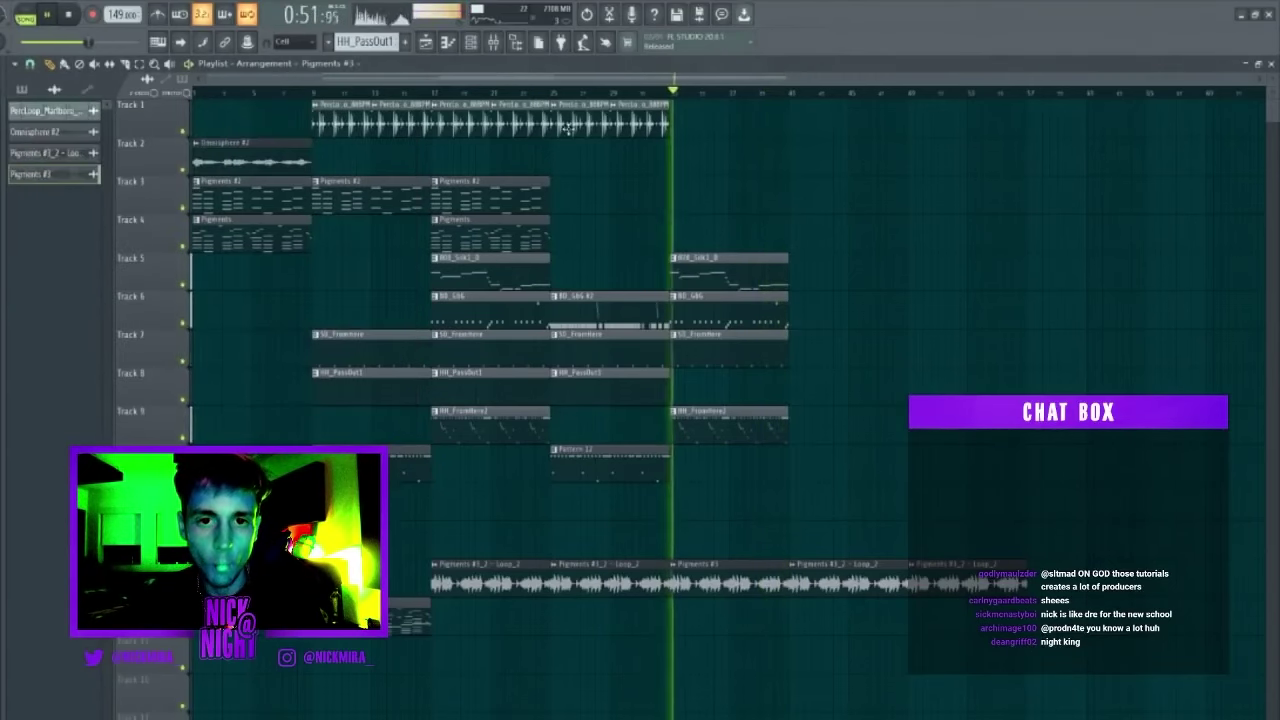
Move the fourth section's Pigments loop clip up one track and duplicate it into the fifth section.
left_click(609, 590)
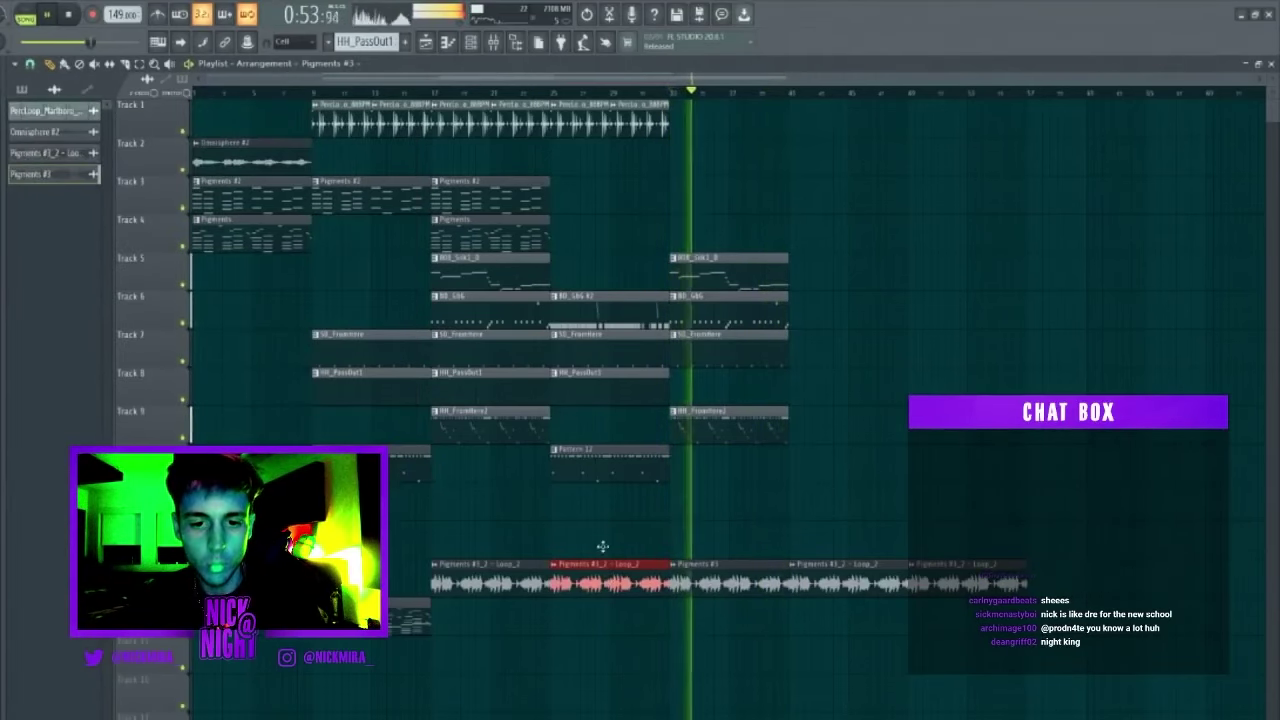
mouse_move(603, 547)
left_mouse_down()
mouse_move(610, 530)
mouse_move(706, 543)
mouse_move(620, 533)
left_mouse_up()
key("ctrl+b")
key("ctrl+d")
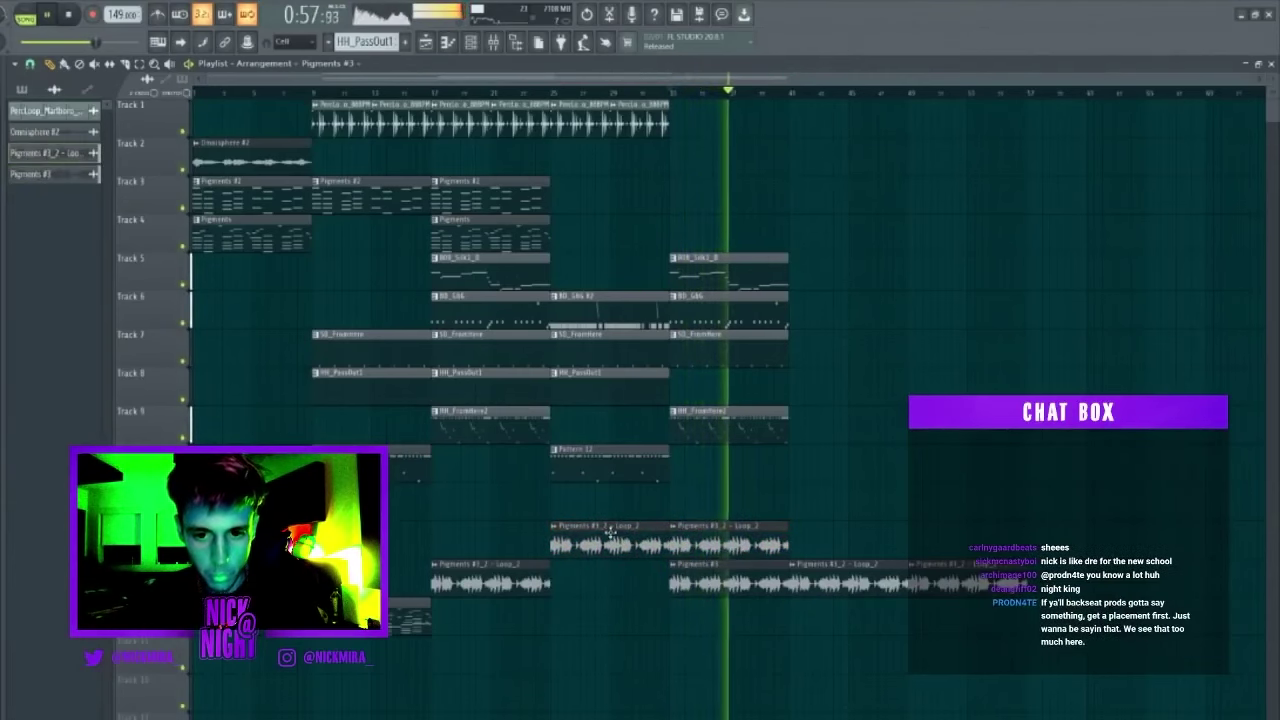
Make the duplicated loop clip in the fifth section unique, reset its stretch pitch, and play from bar 33.
double_click(757, 543)
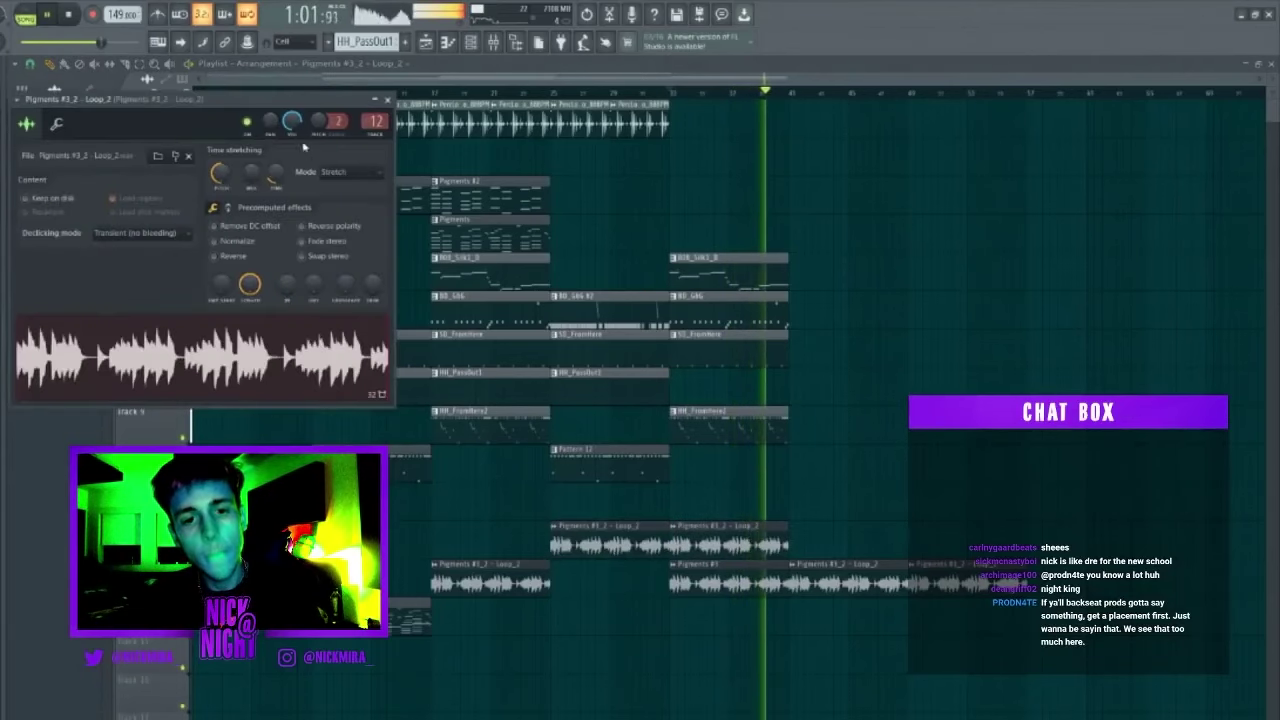
key("Escape")
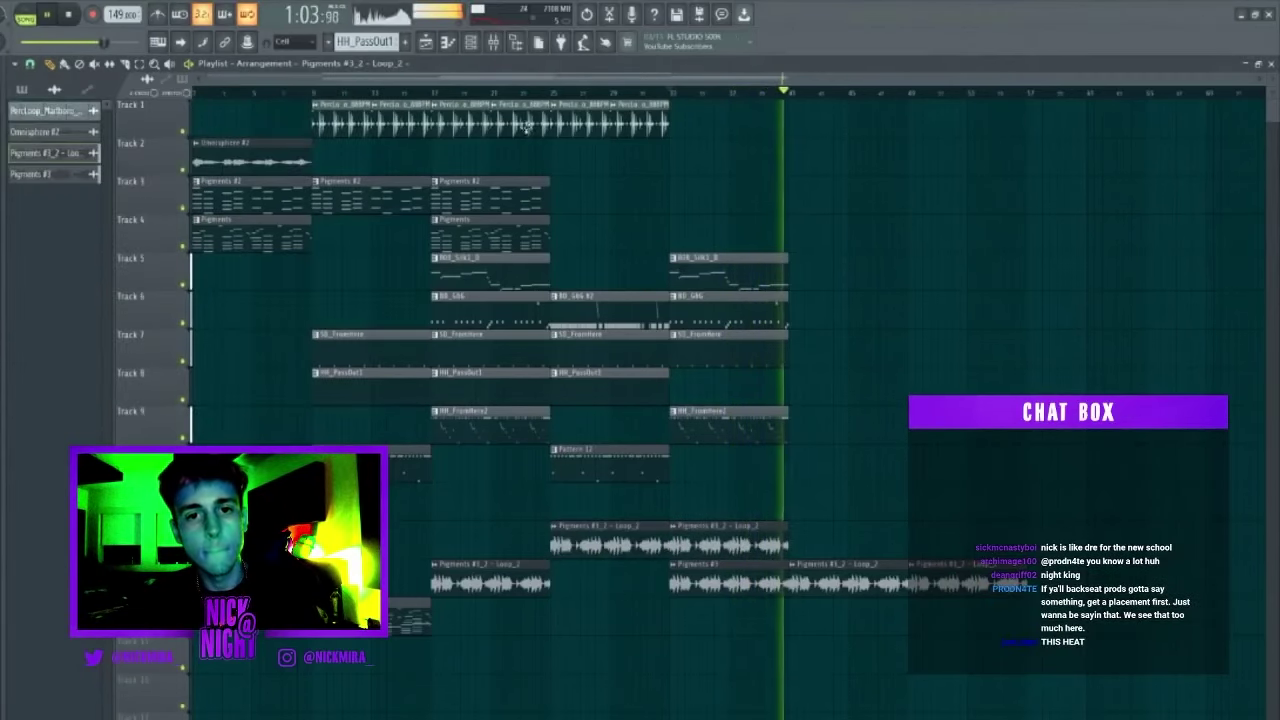
left_click(546, 92)
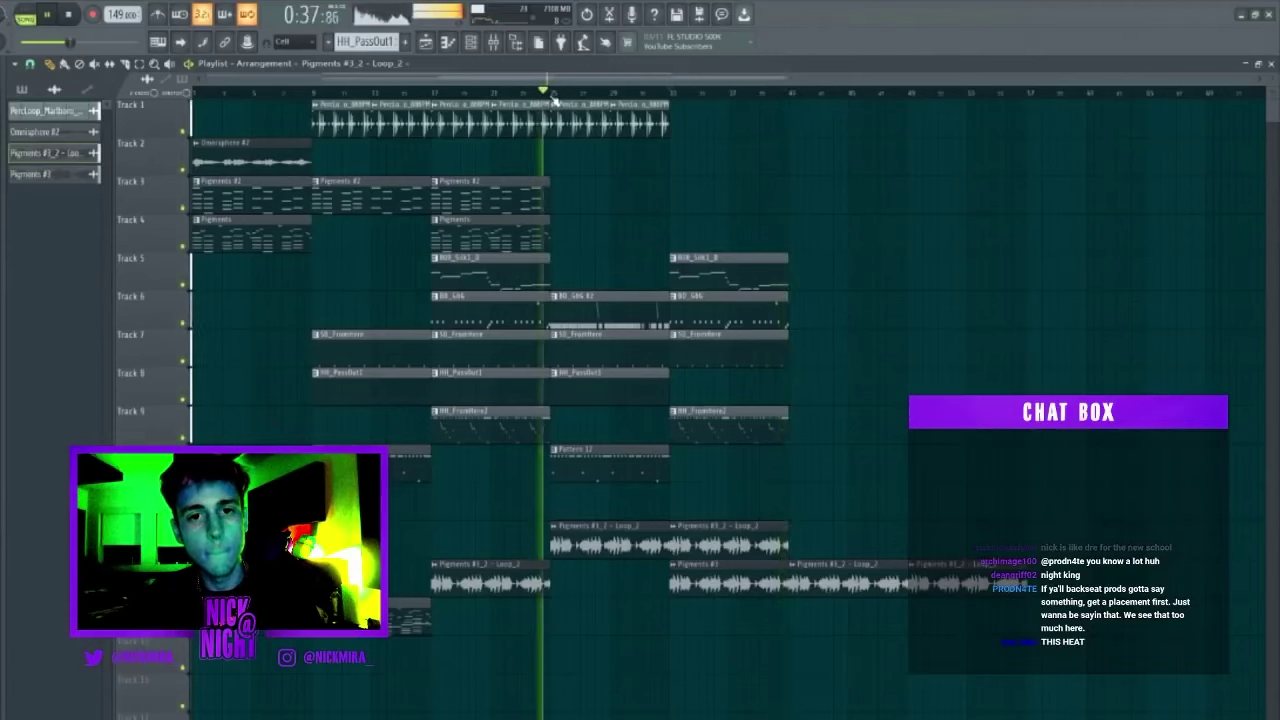
left_click(673, 528)
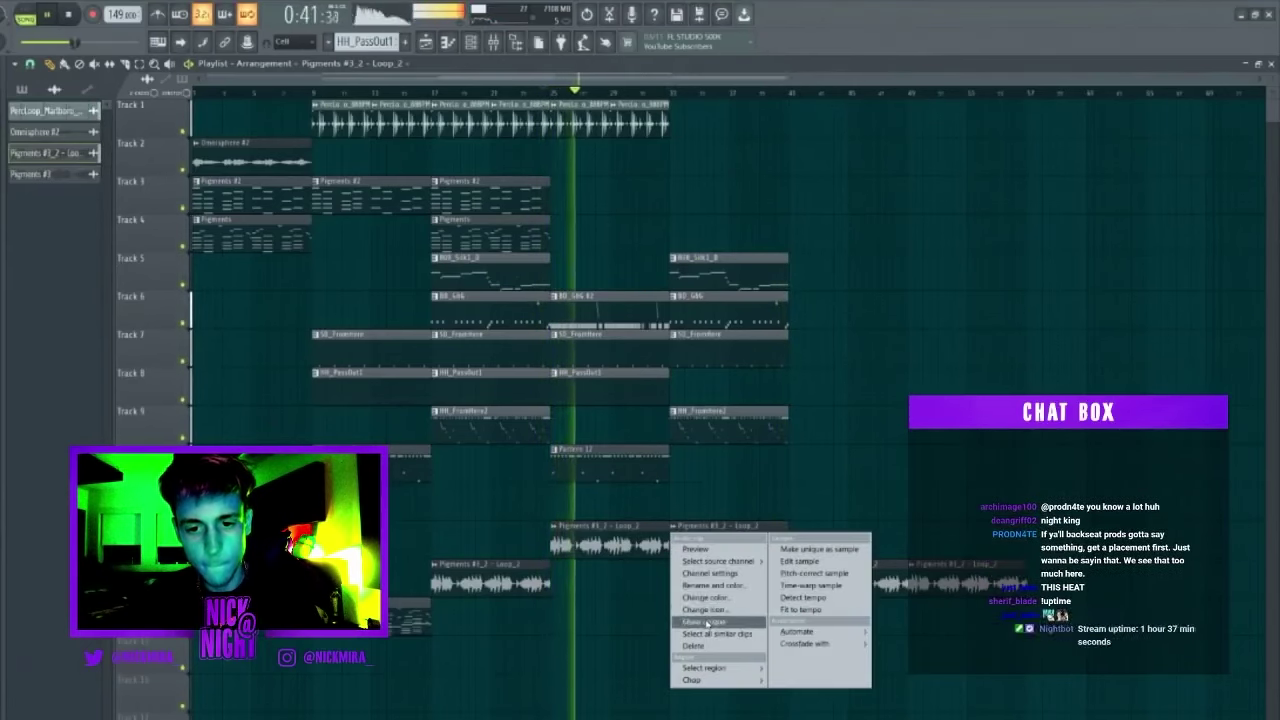
left_click(704, 619)
double_click(713, 541)
right_click(261, 207)
left_click(282, 212)
left_click(673, 93)
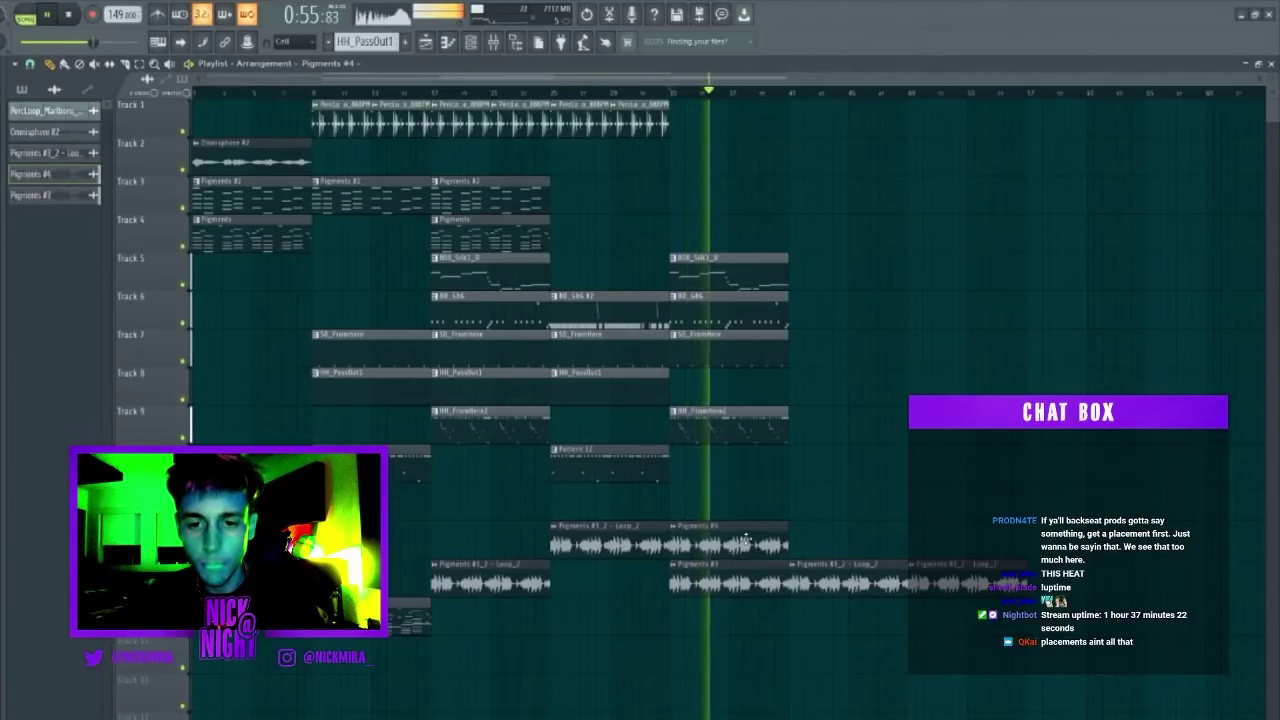
Delete the two leftover Pigments loop clips after bar 40 and duplicate the Track 1 percussion loops into the fifth section.
right_click(872, 570)
right_click(918, 568)
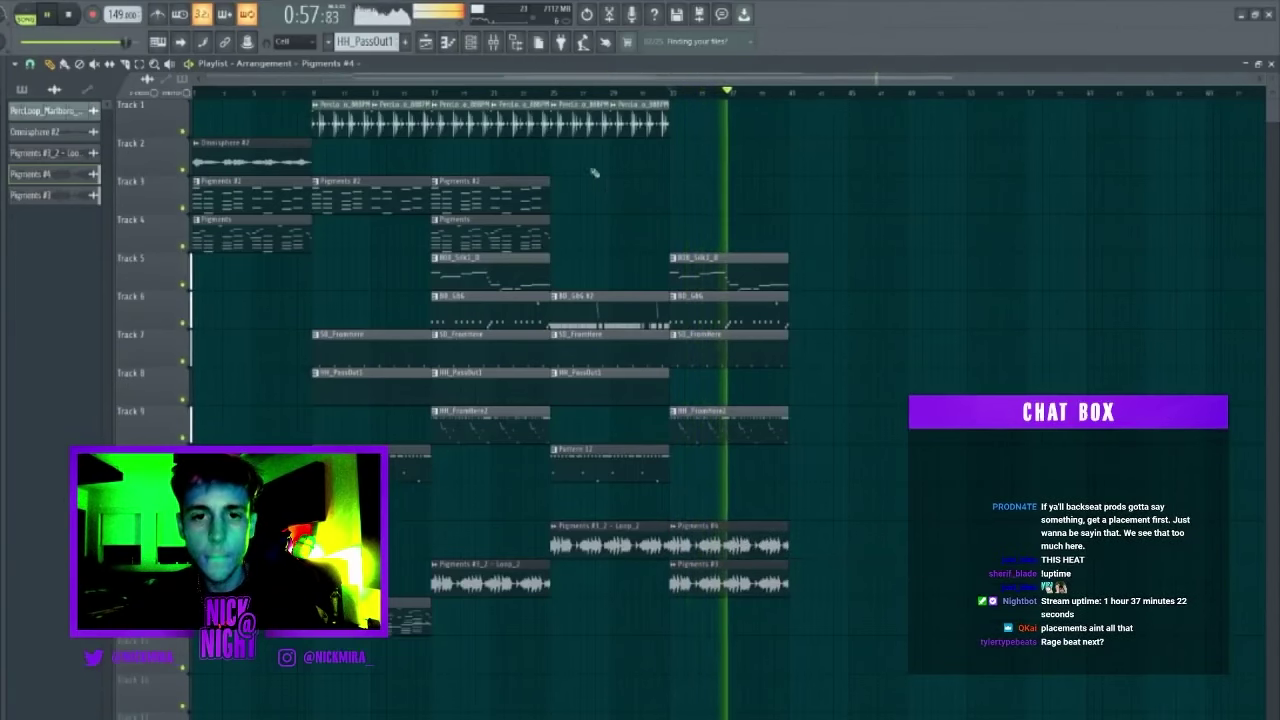
mouse_move(662, 93)
left_mouse_down()
mouse_move(549, 153)
mouse_move(668, 115)
left_mouse_up()
key("ctrl+b")
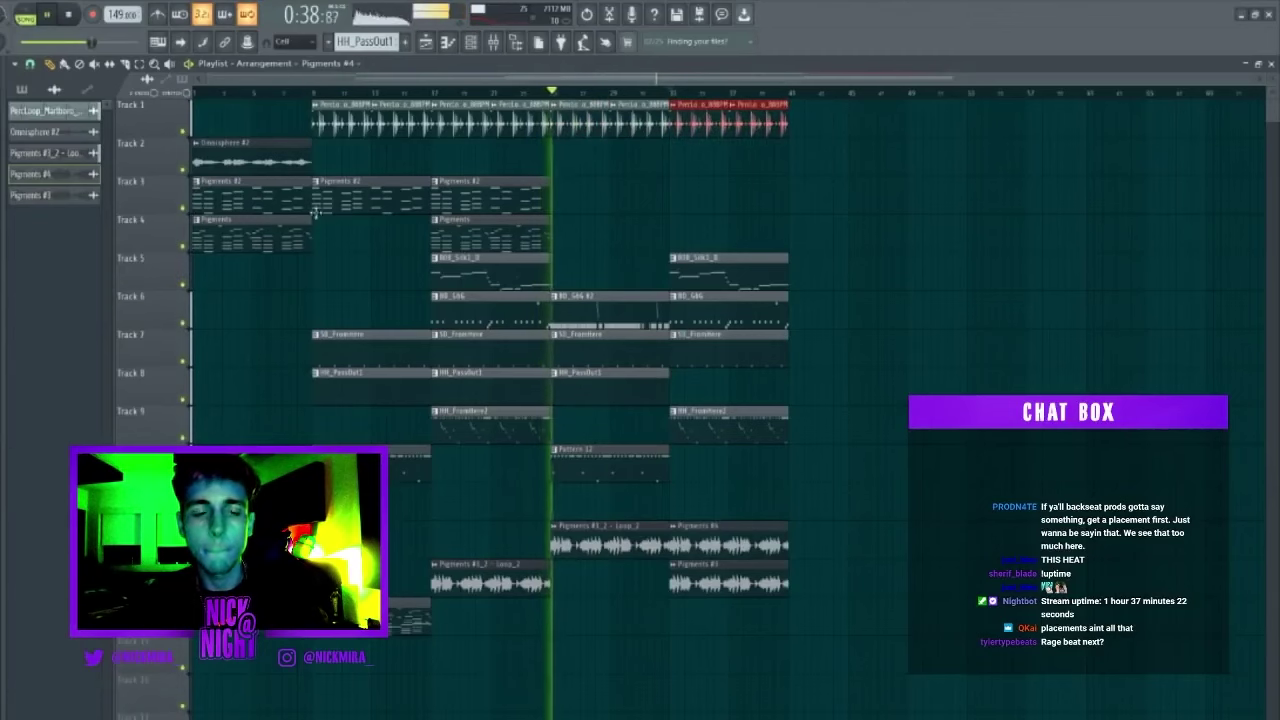
Copy a Pigments #2 clip on Track 3 to the bars right after the fifth section and play from bar 17.
key("space")
left_click_drag(366, 203, 843, 203)
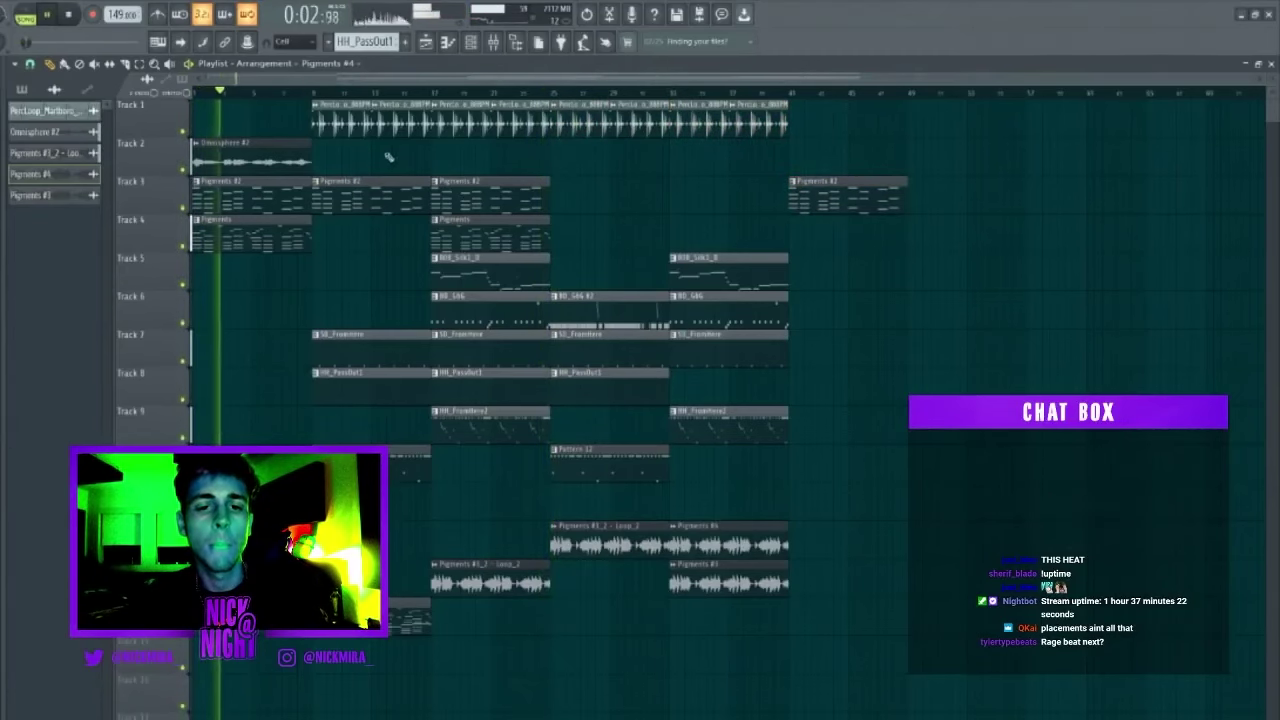
left_click(436, 92)
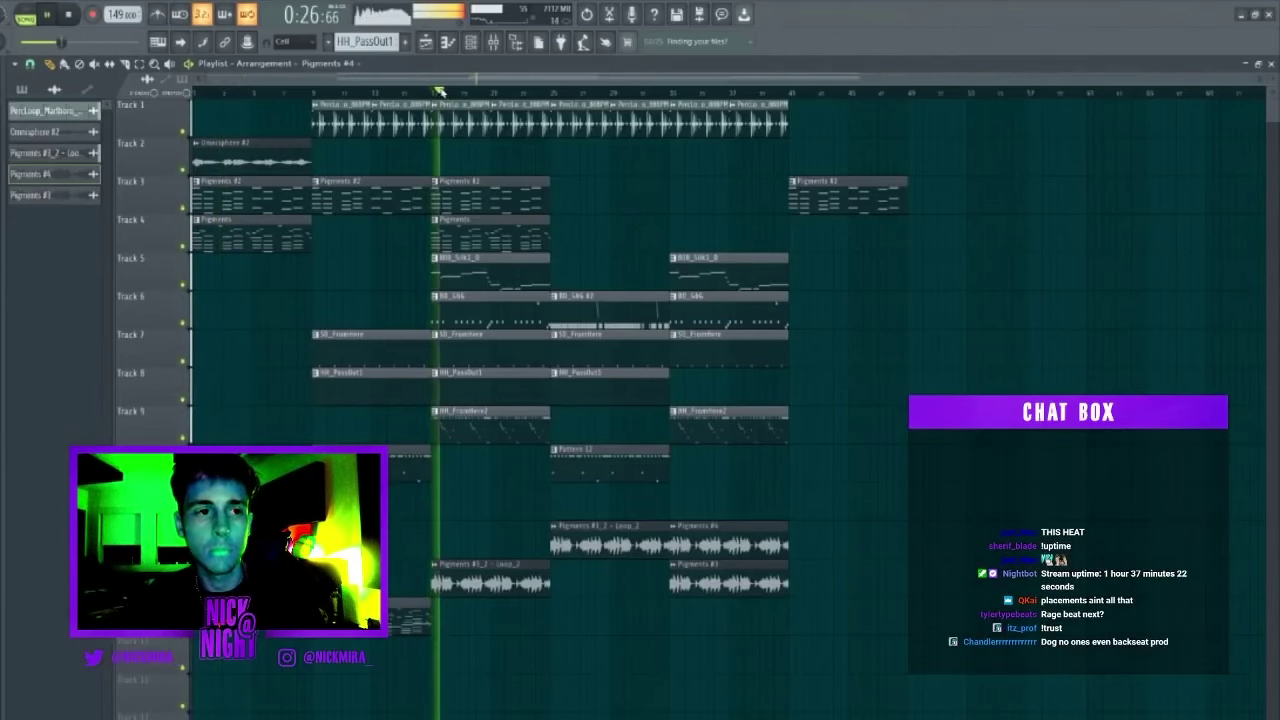
Save the project in the Kpop ideas folder inside March's ETC folder and stop playback.
key("ctrl+s")
left_click(426, 360)
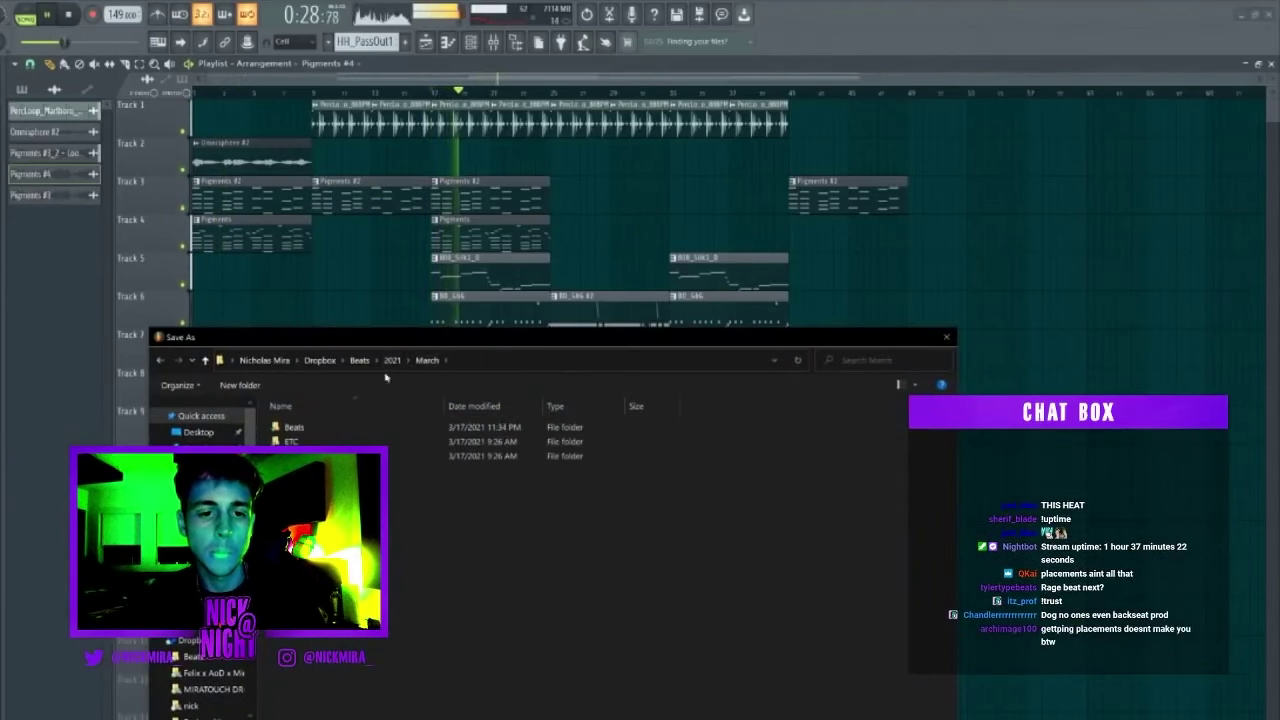
double_click(291, 441)
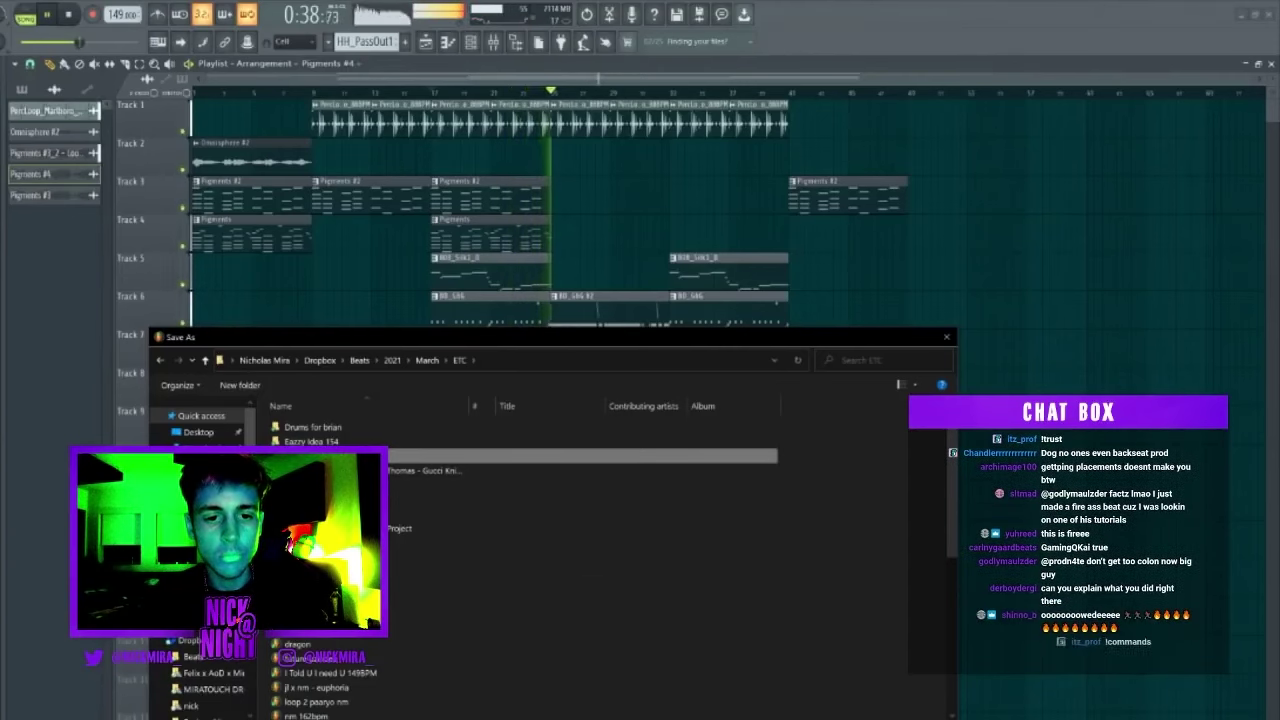
double_click(328, 456)
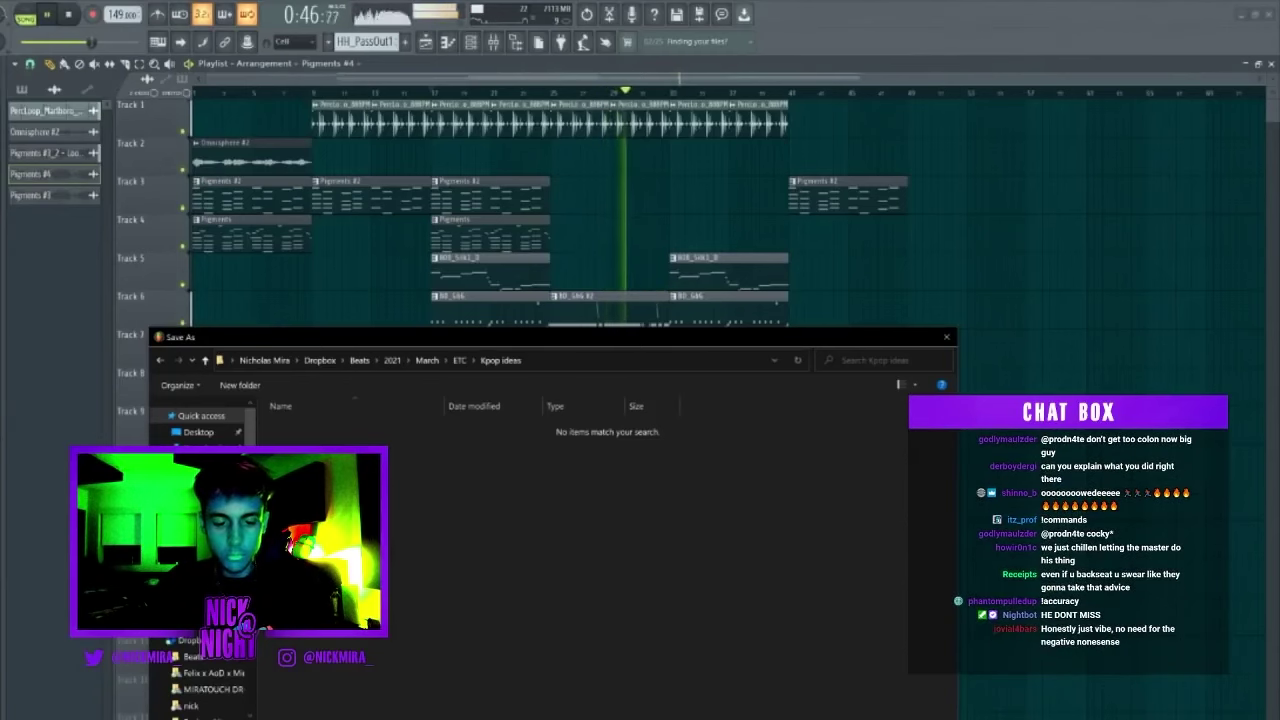
key("Return")
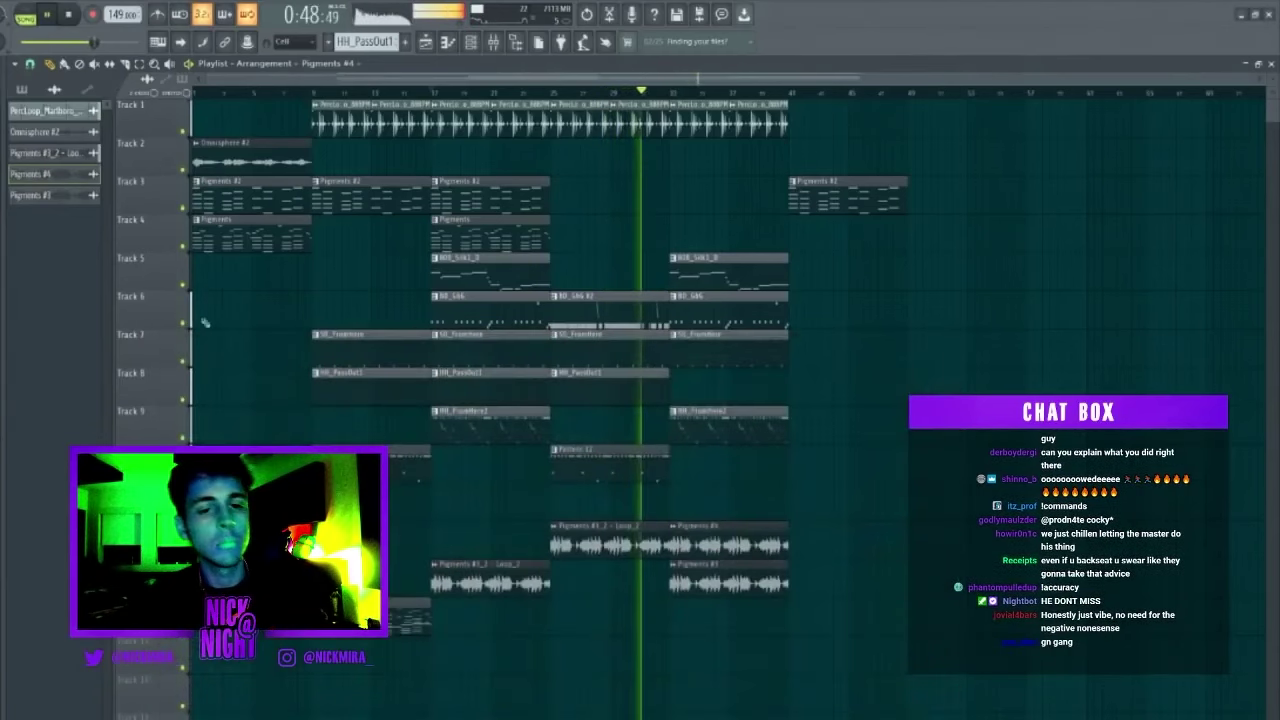
key("space")
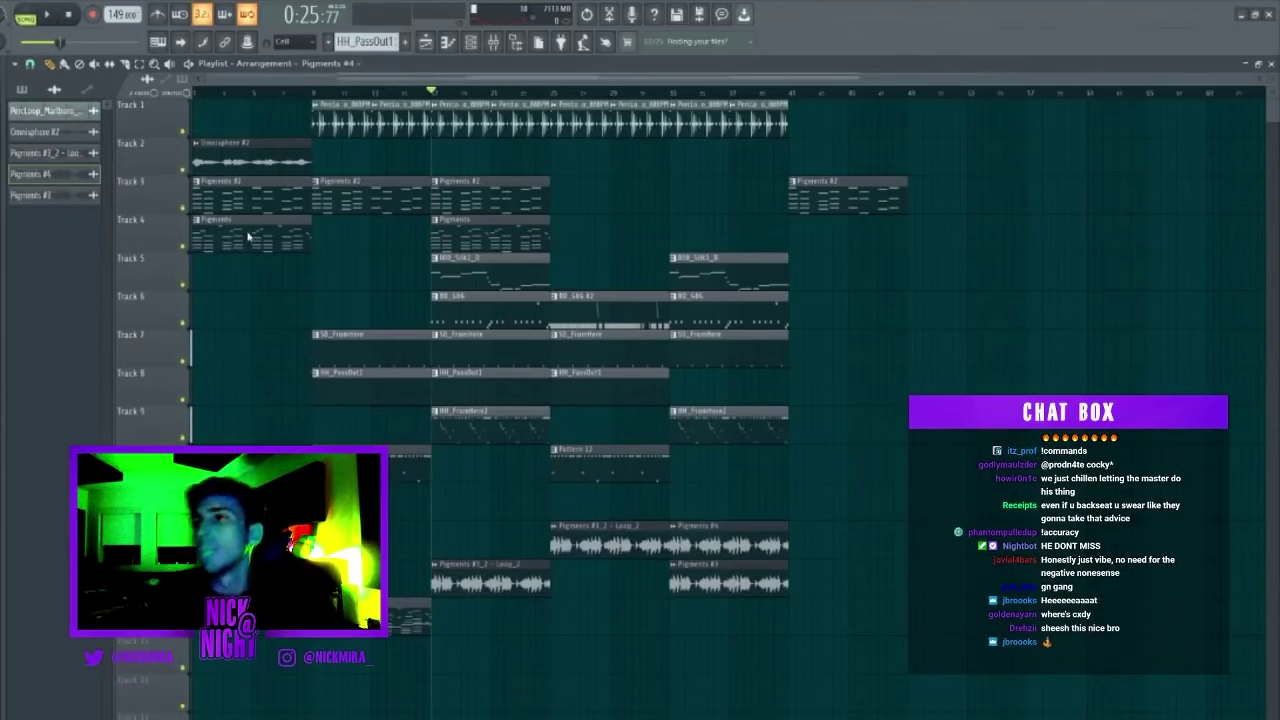
Start a new project and set its tempo to 120 BPM with the tempo tapper.
key("ctrl+n")
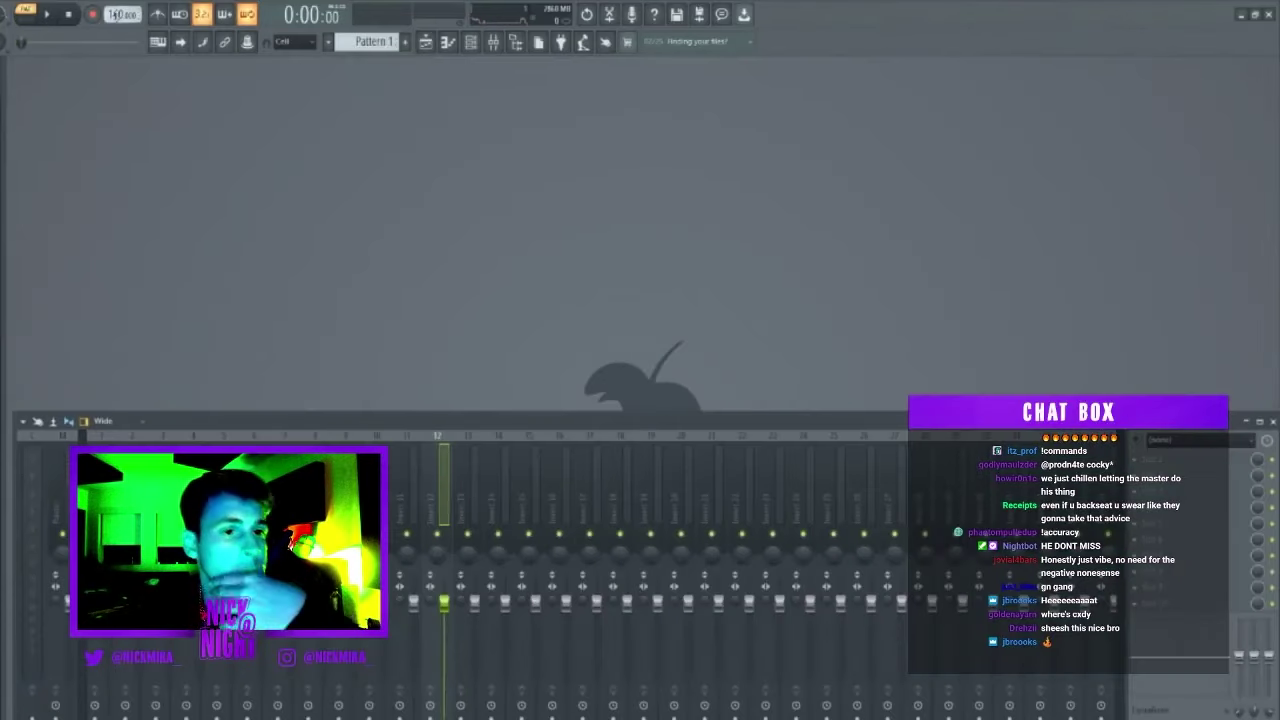
right_click(115, 14)
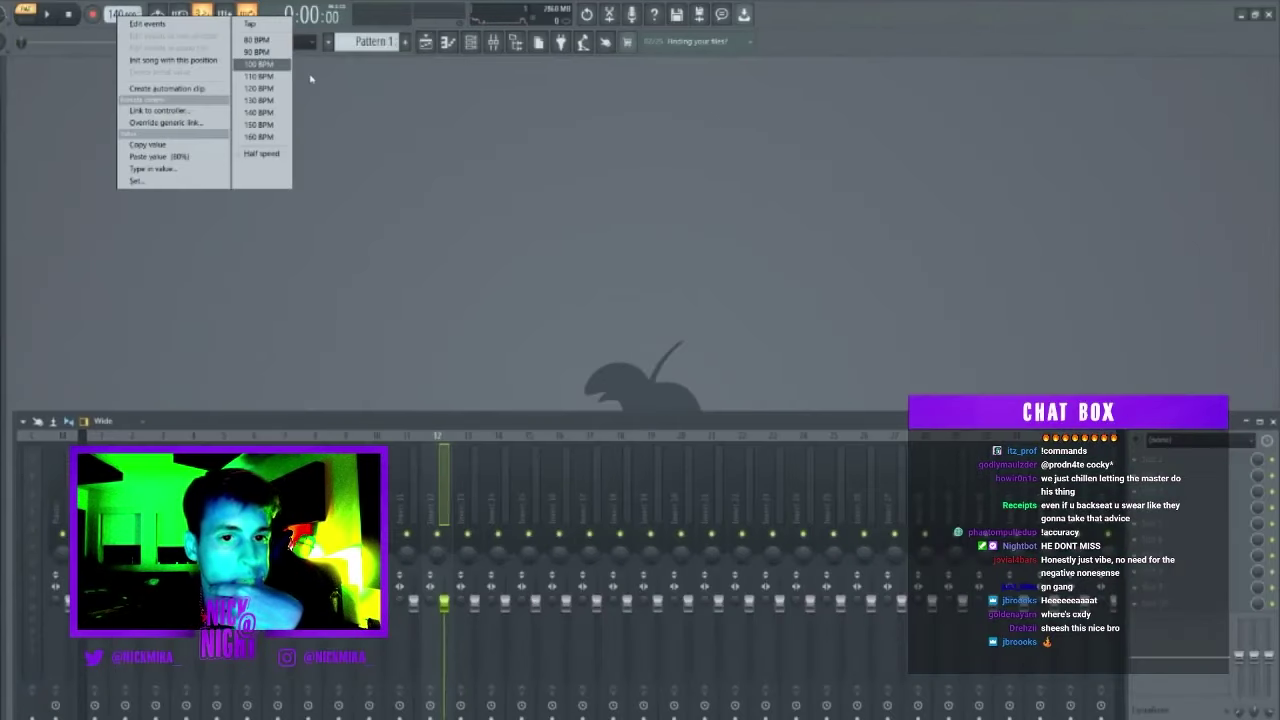
left_click(262, 32)
left_click(528, 376)
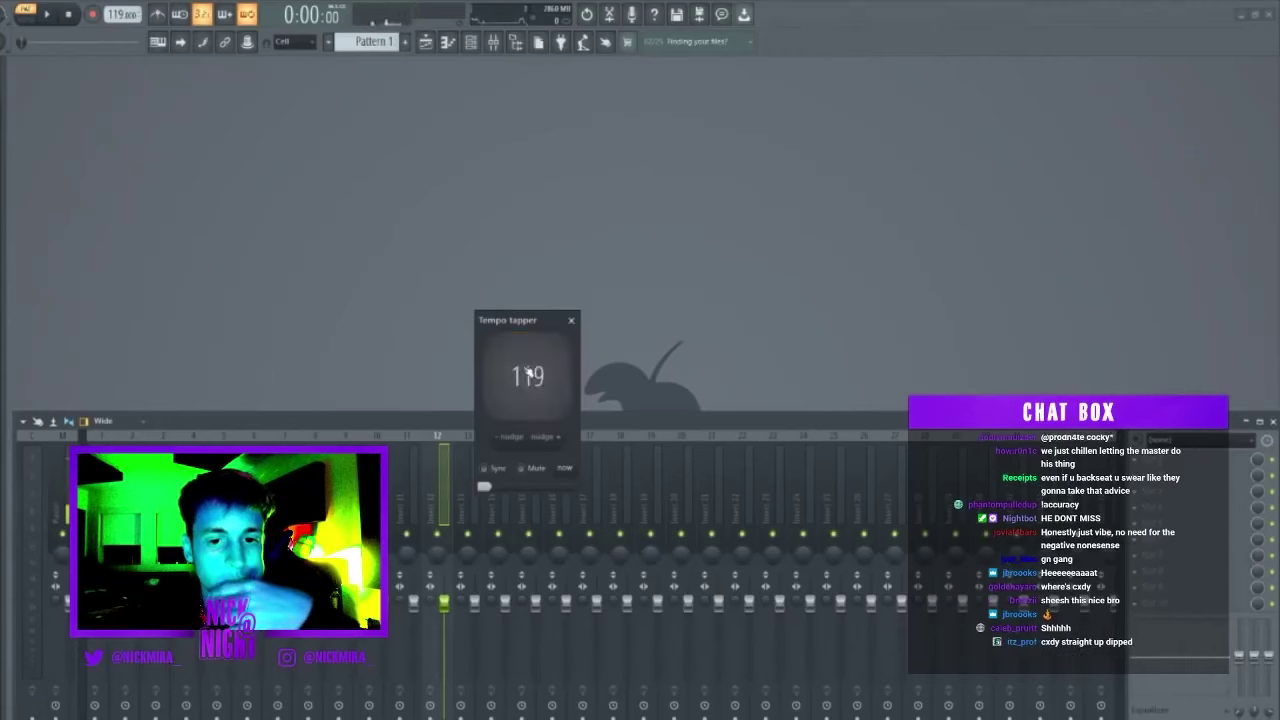
left_click(528, 376)
left_click(528, 376)
left_click(571, 320)
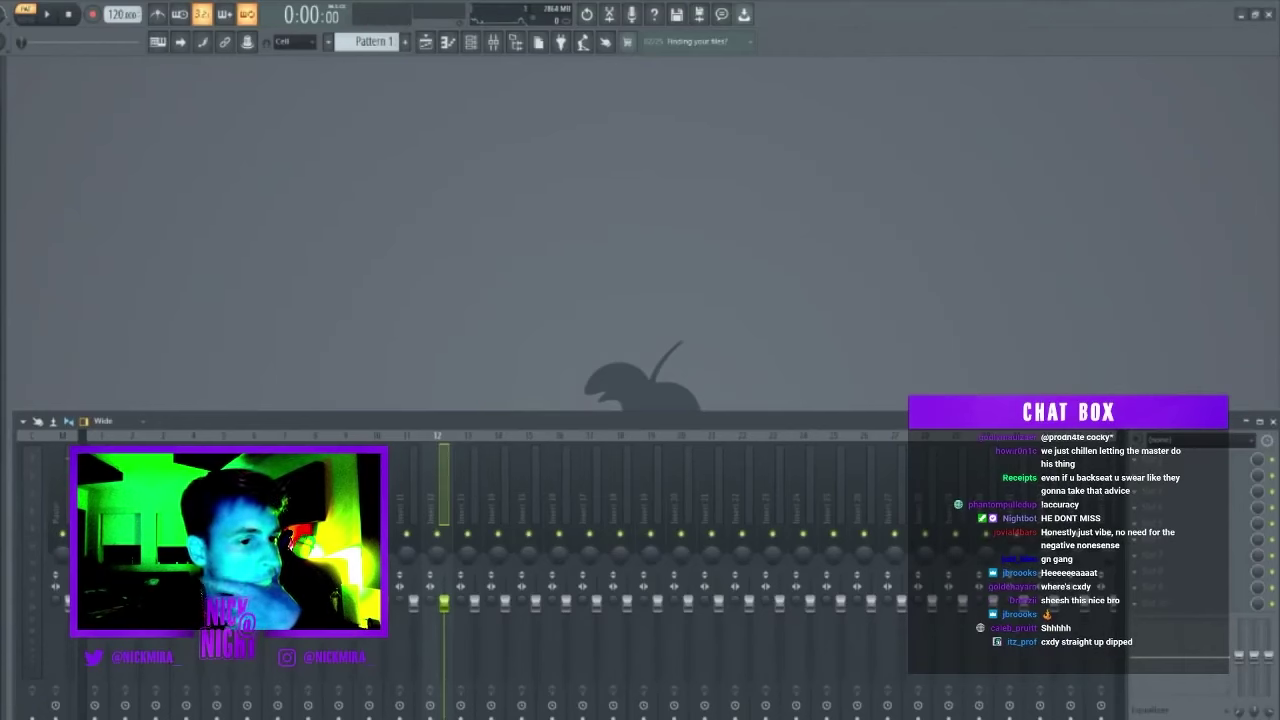